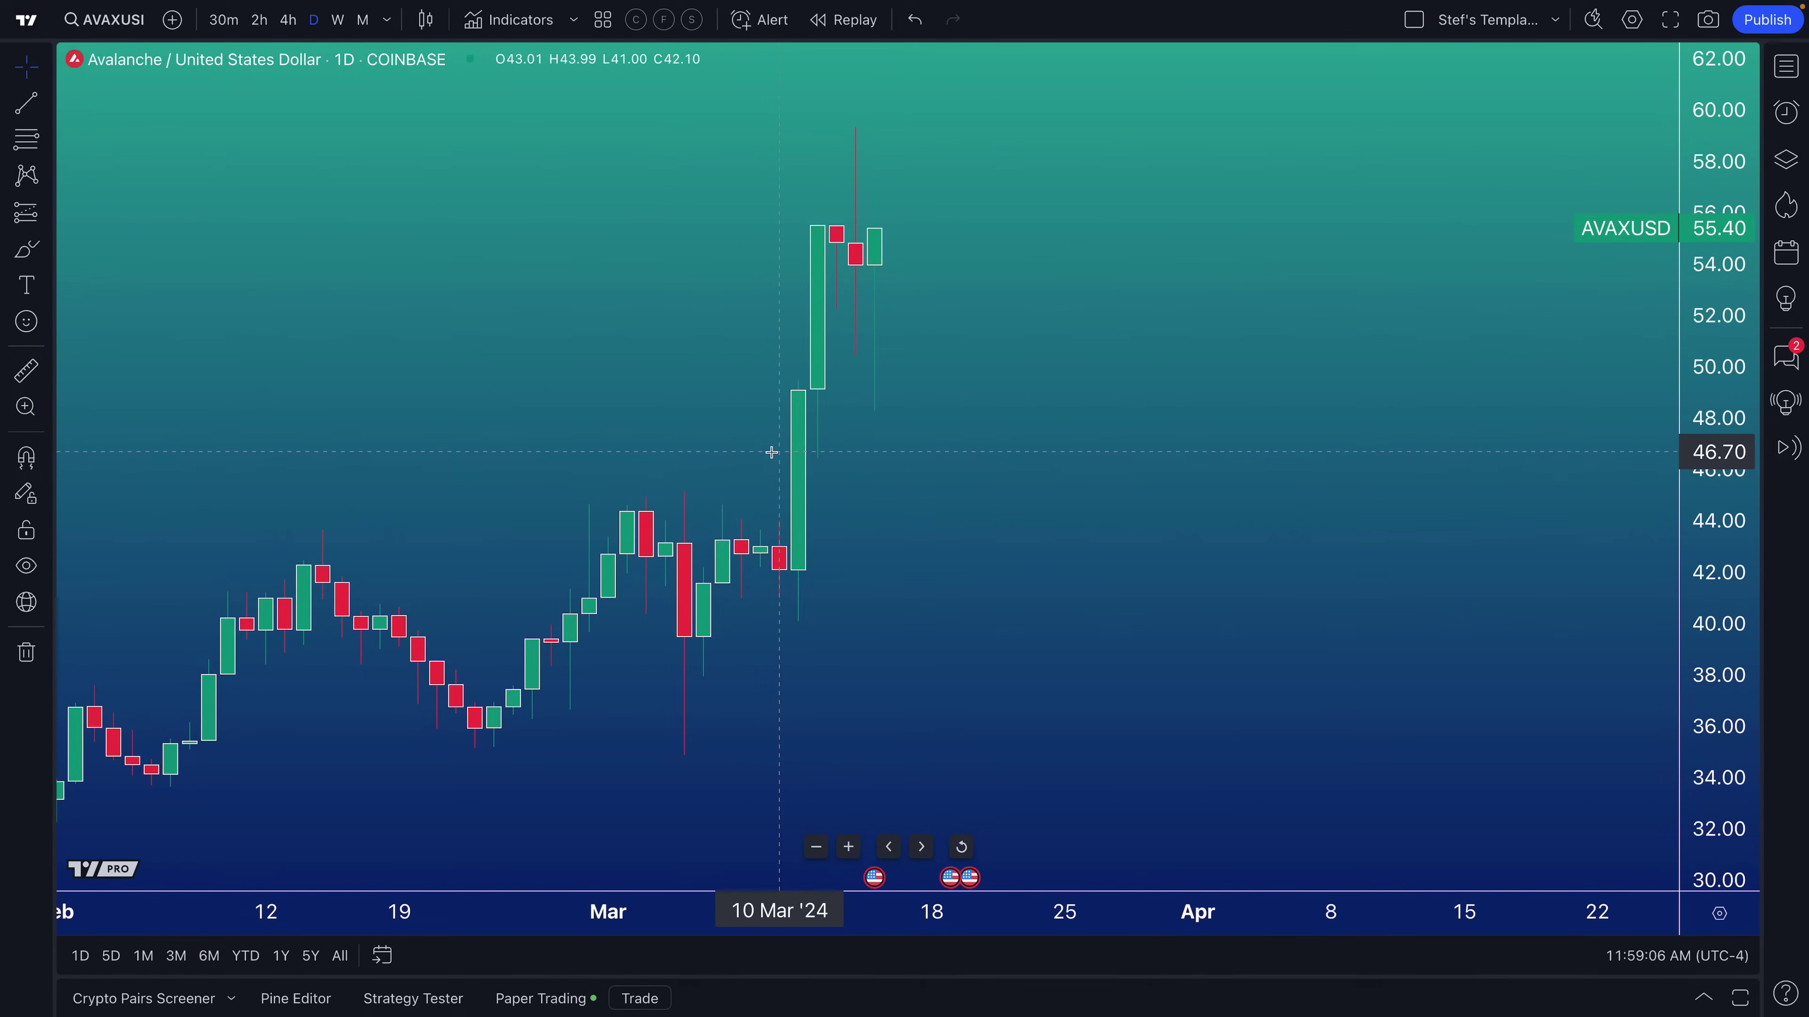
scroll(772, 452, down, 1)
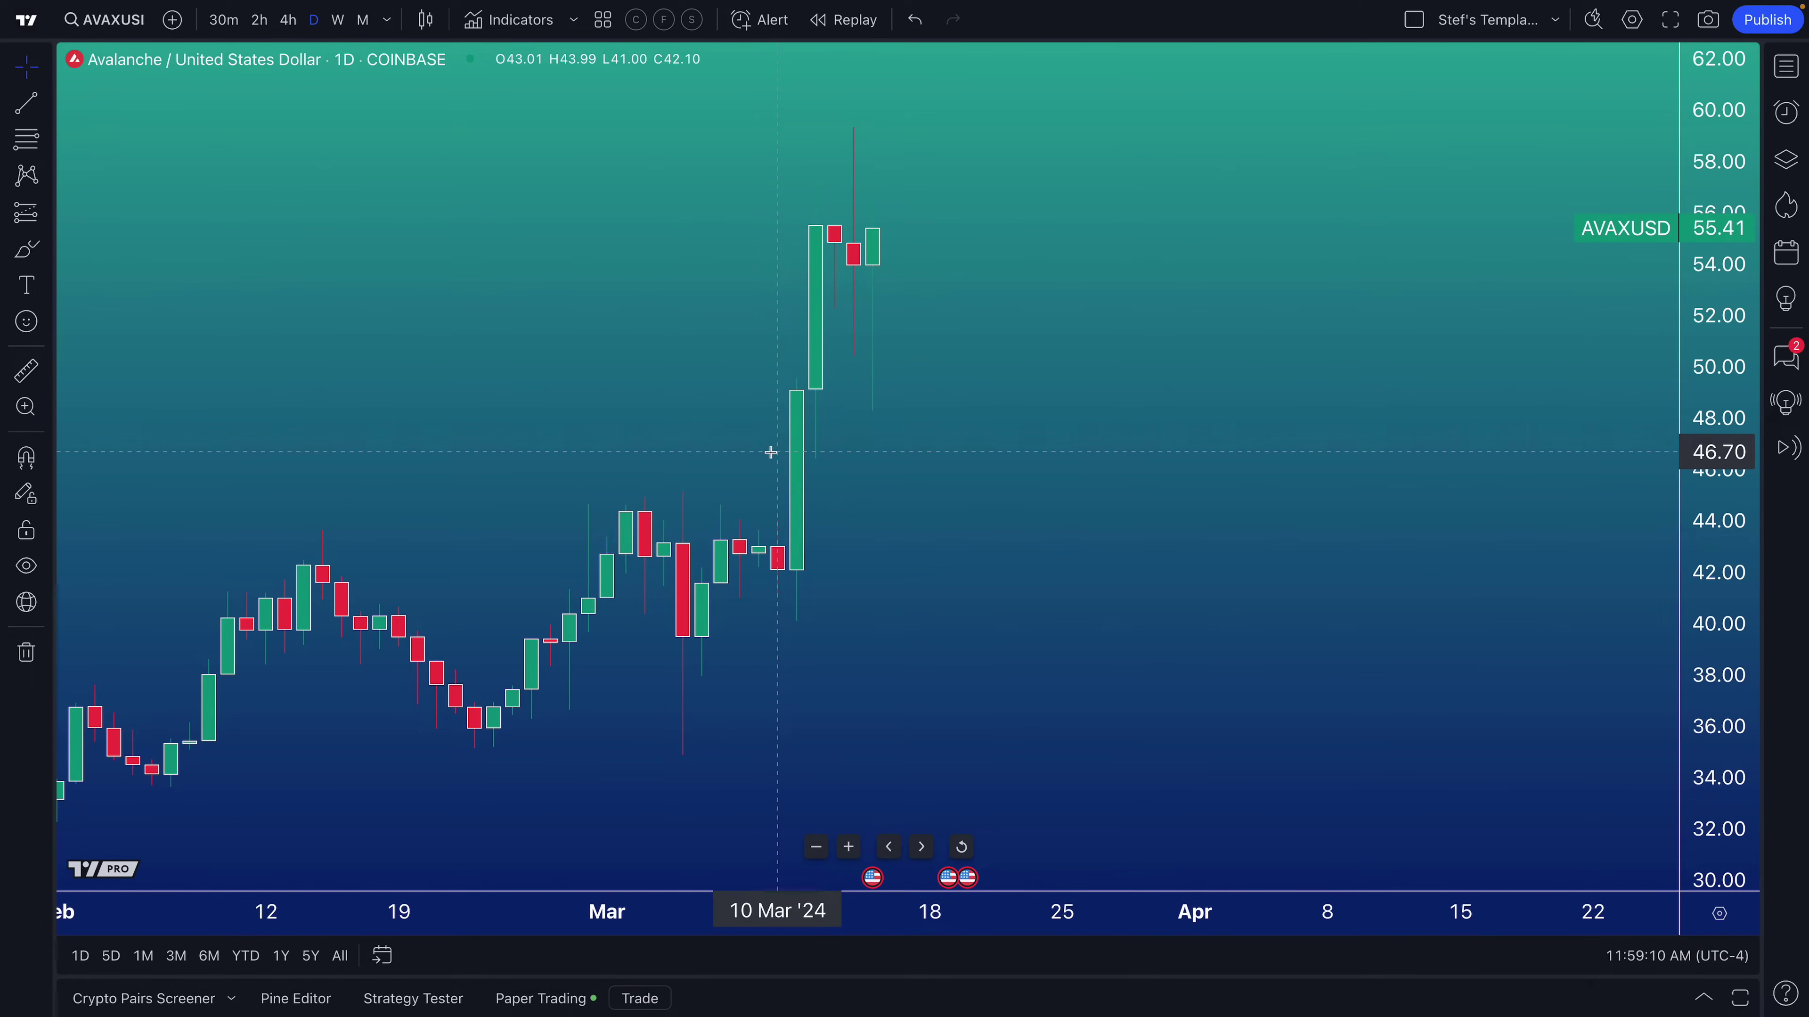
scroll(613, 396, right, 1)
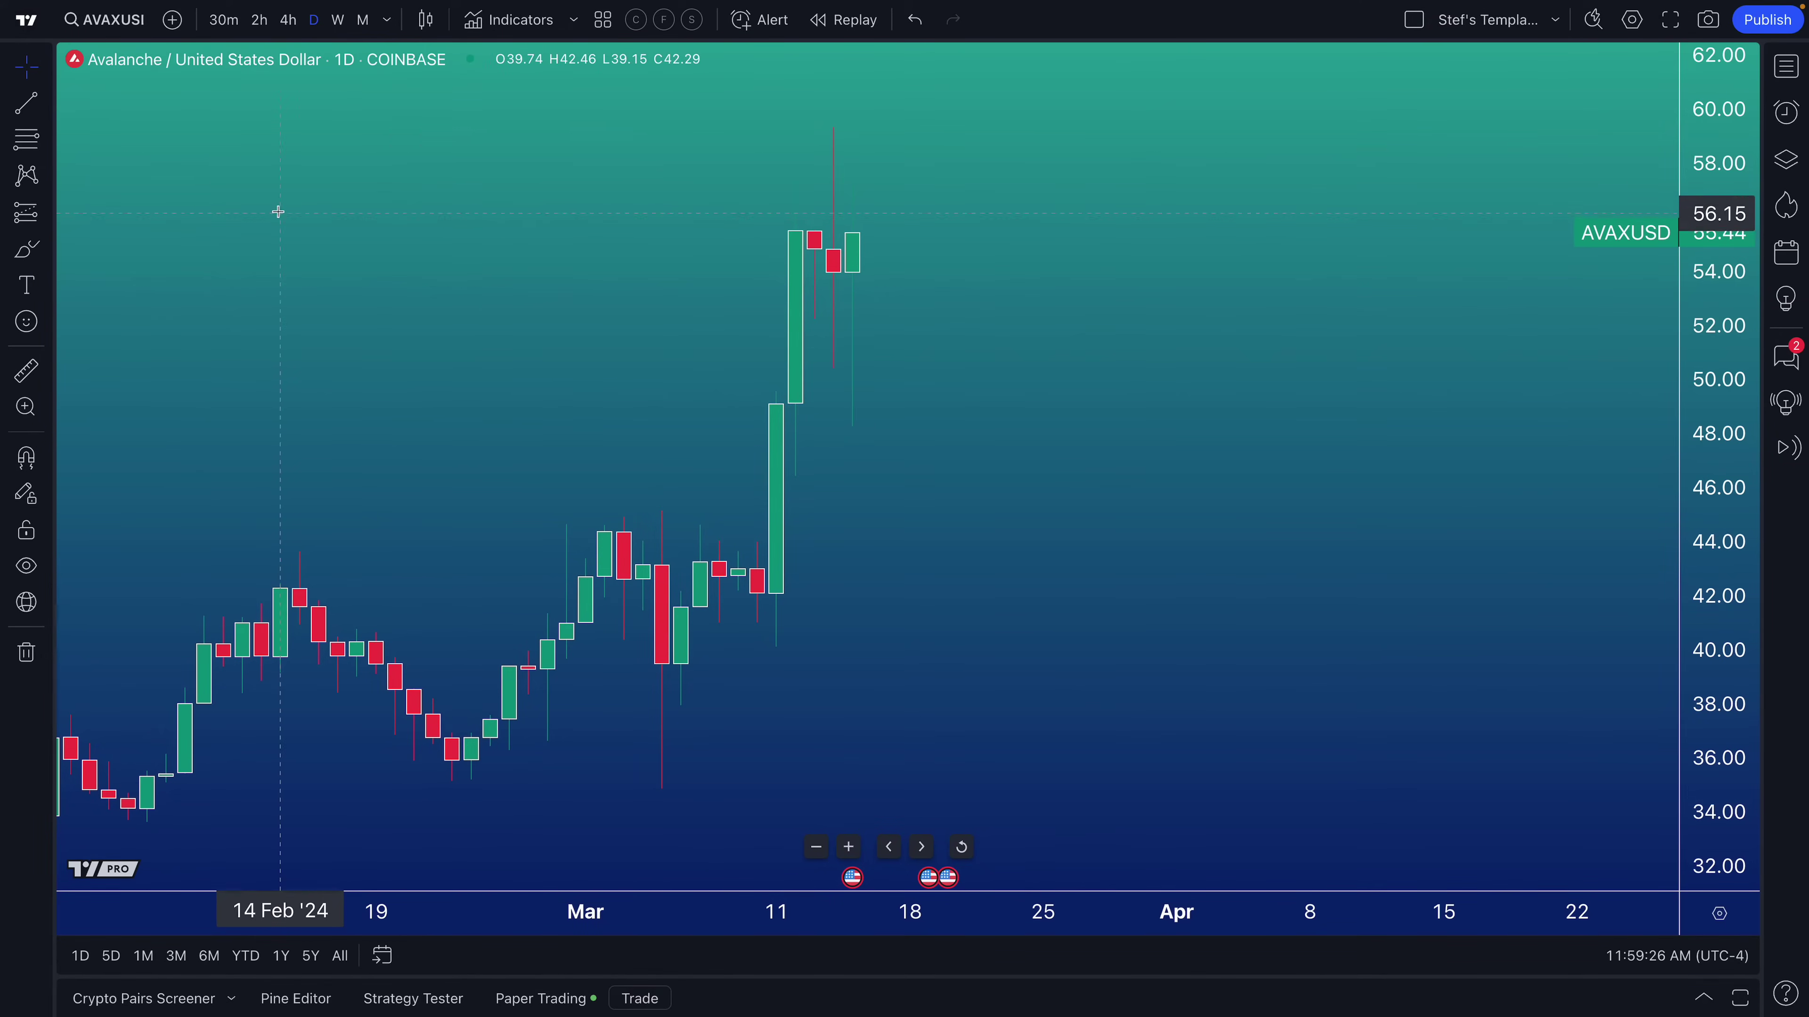
- Search for the symbol BTCUSD across all market categories
click(98, 27)
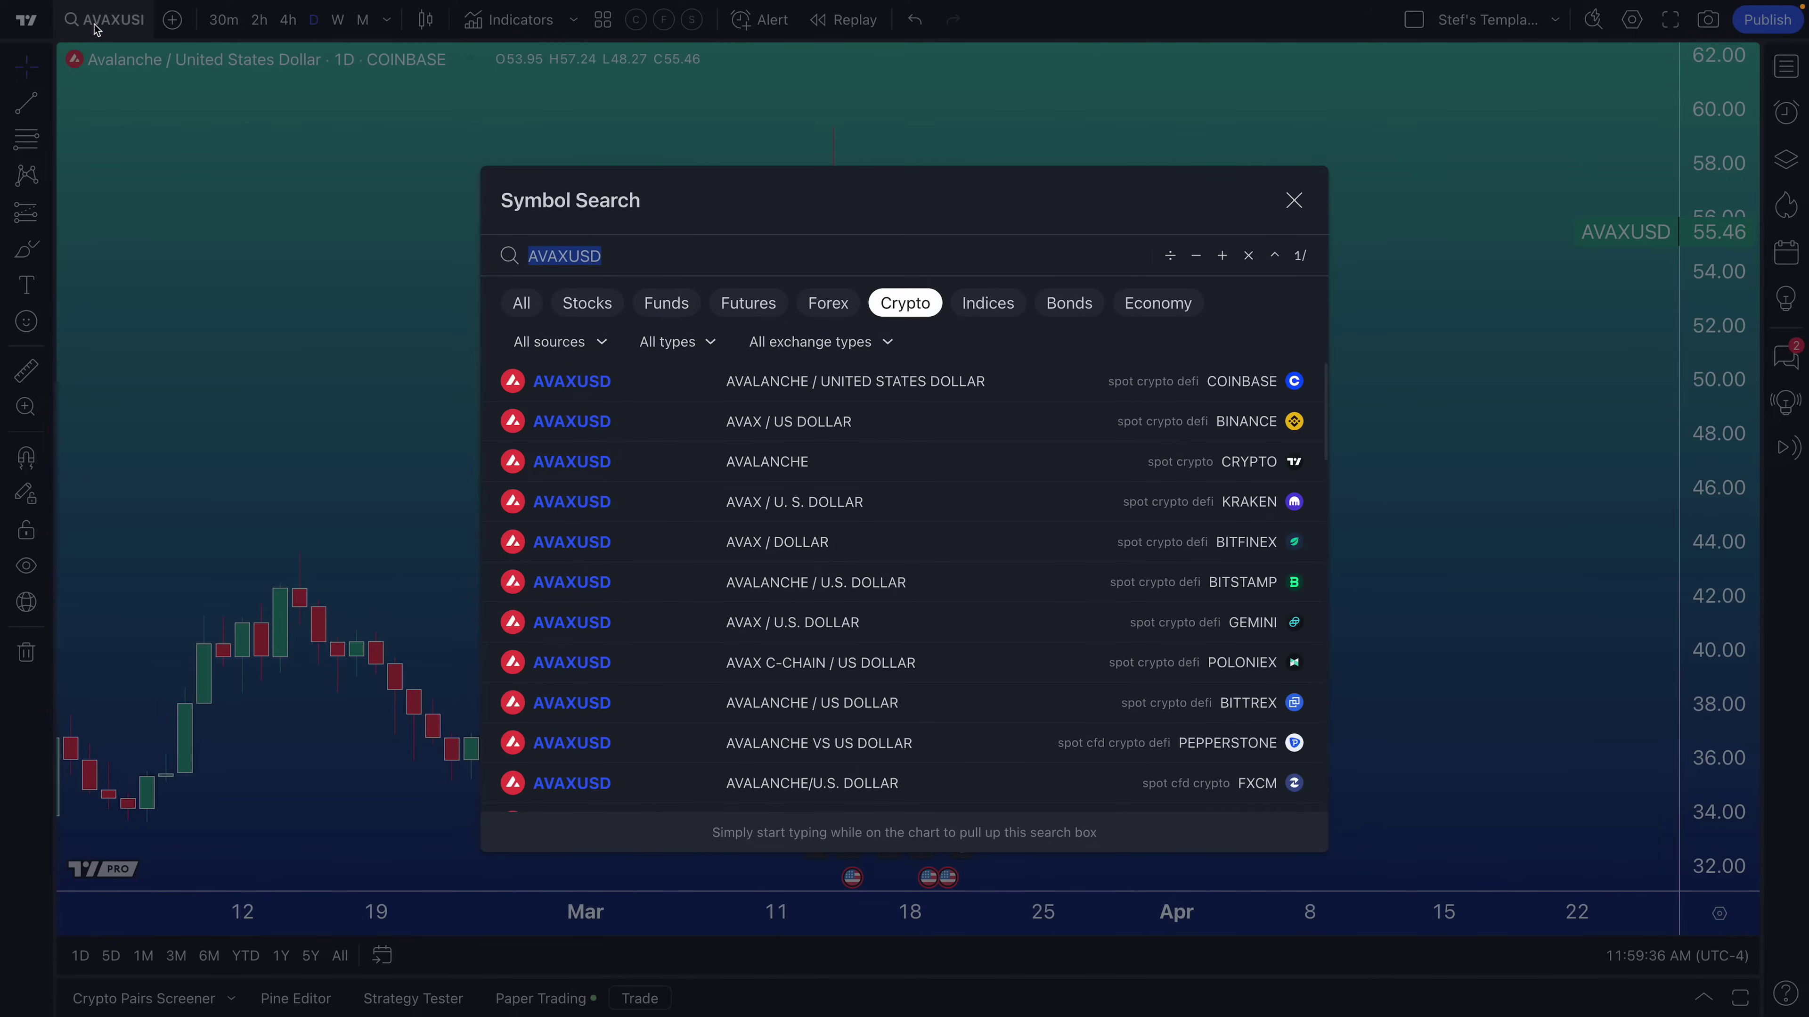
key(BackSpace)
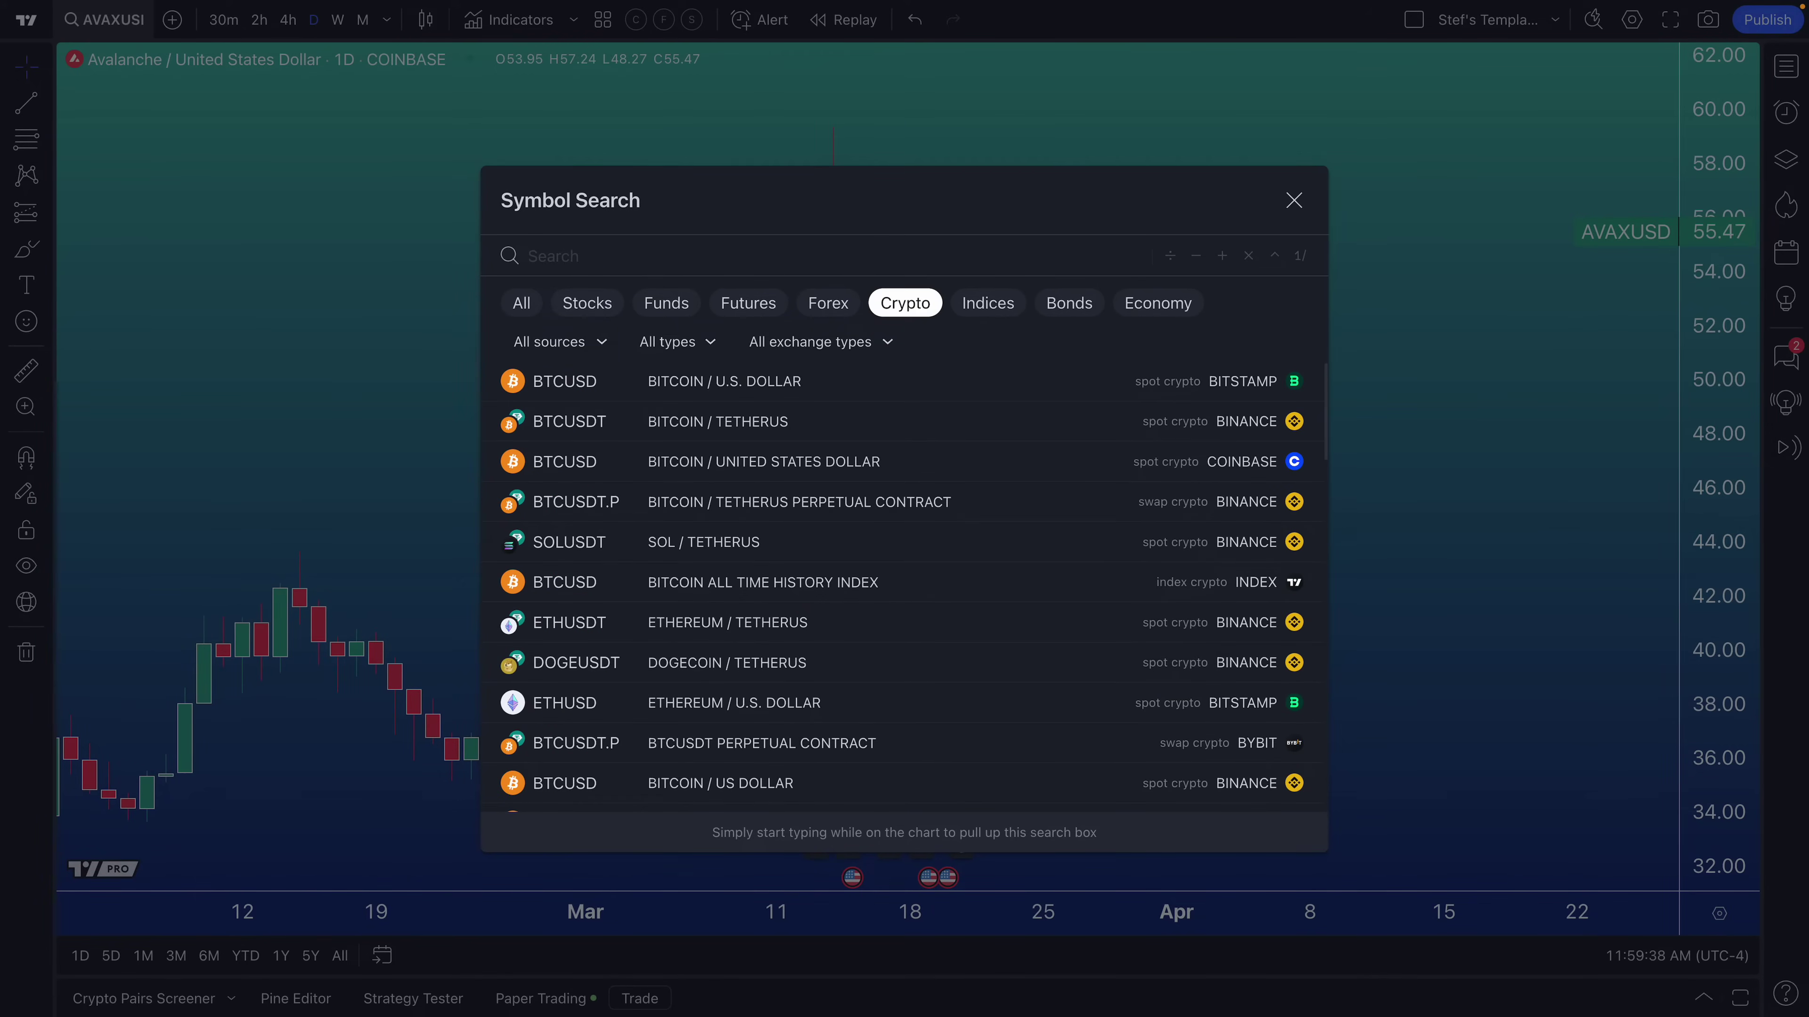
click(521, 305)
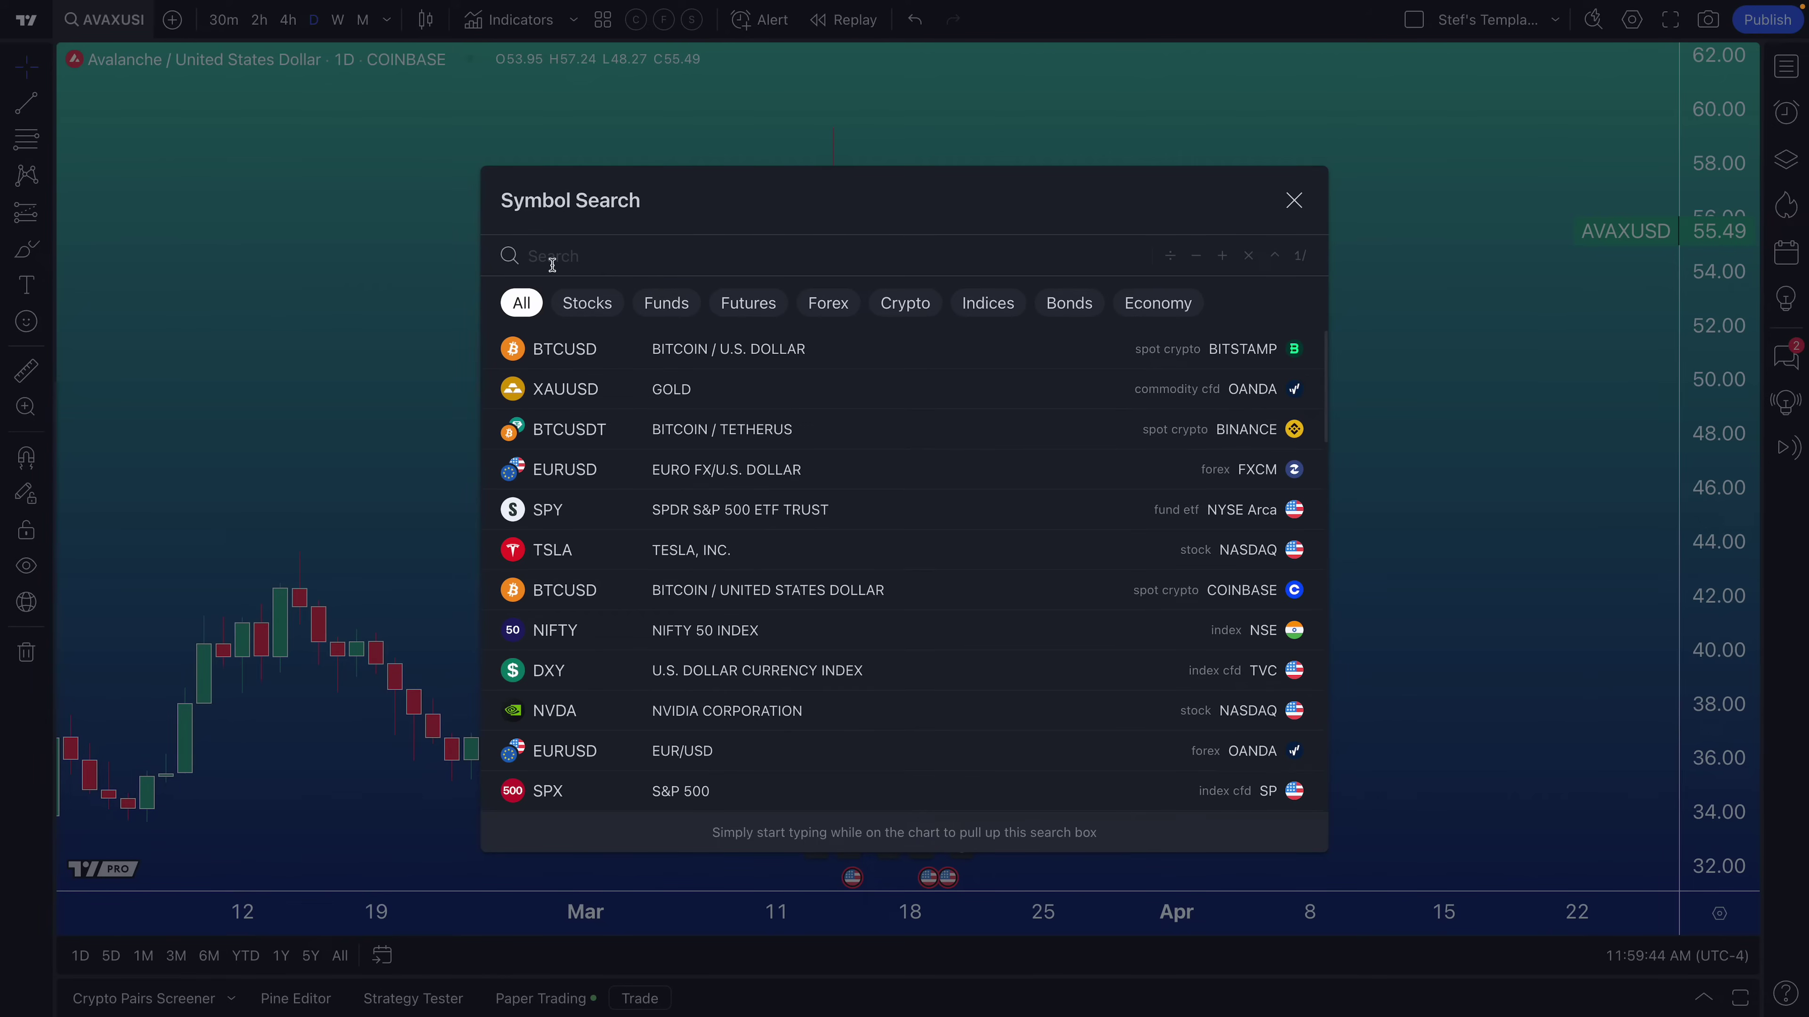
text(BTCUSD)
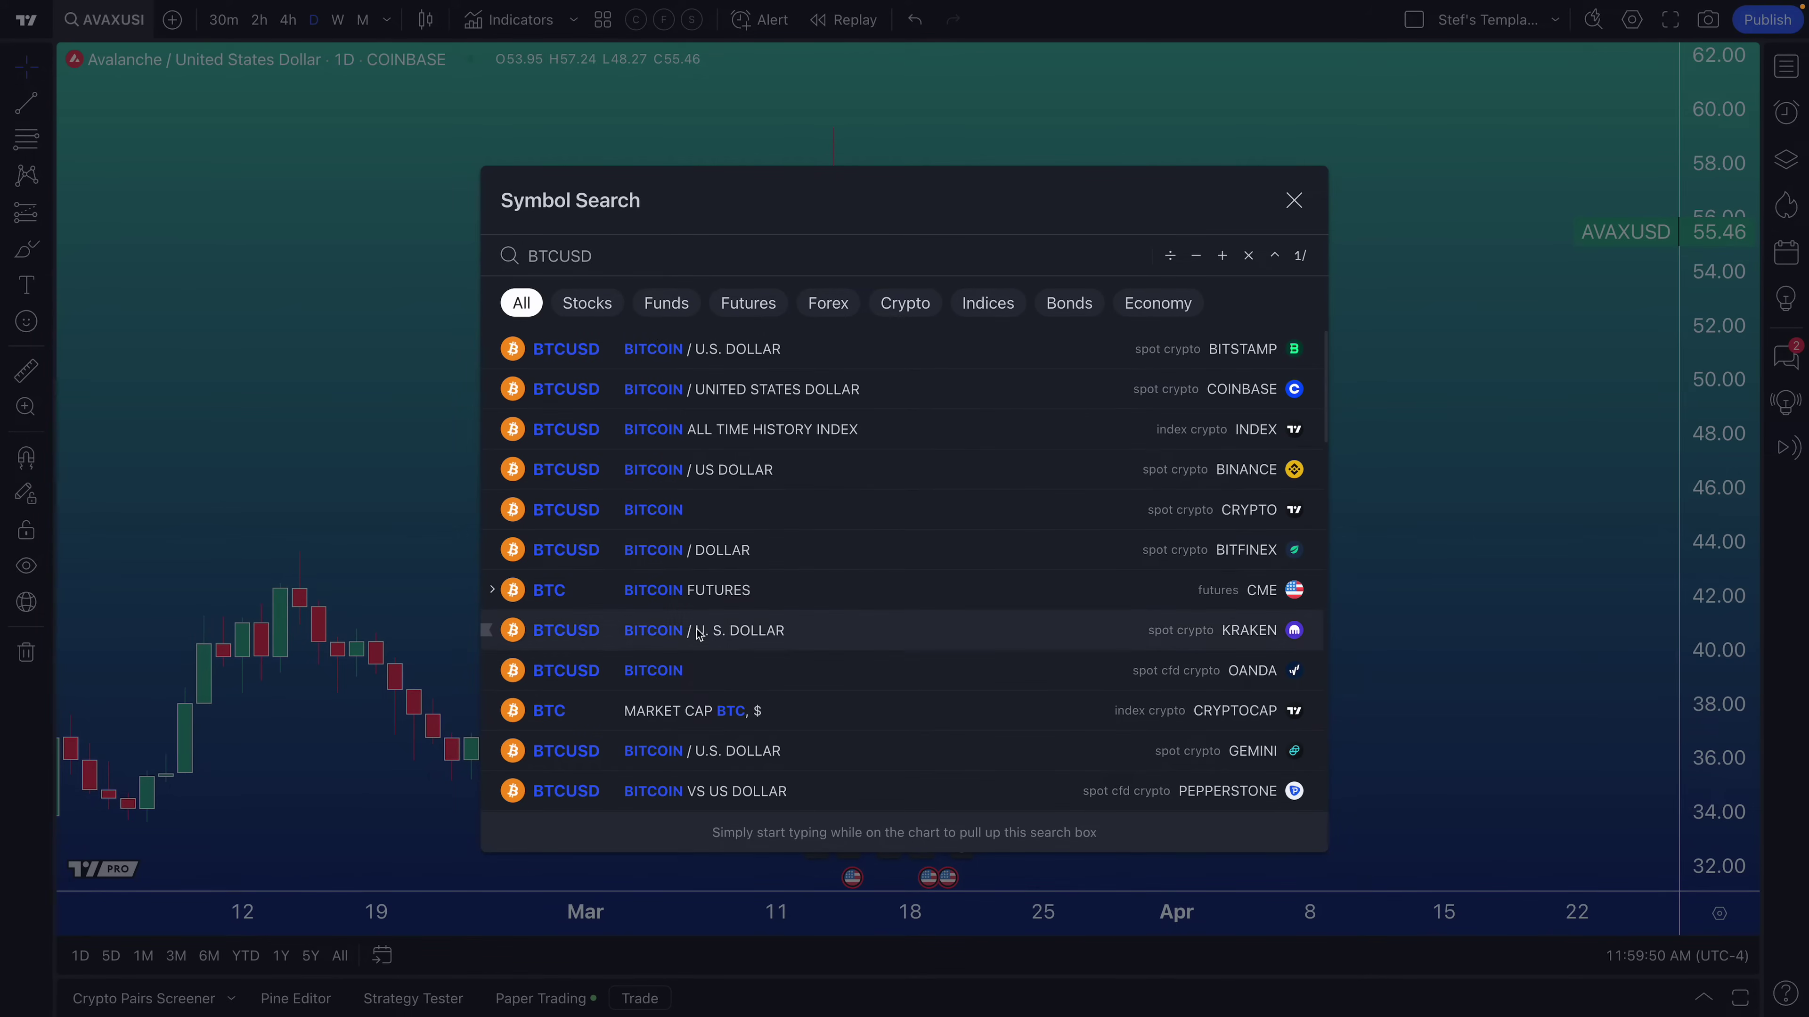
- Replace the symbol query with a search for CRYPTO limited to stocks
drag(598, 255, 518, 261)
key(BackSpace)
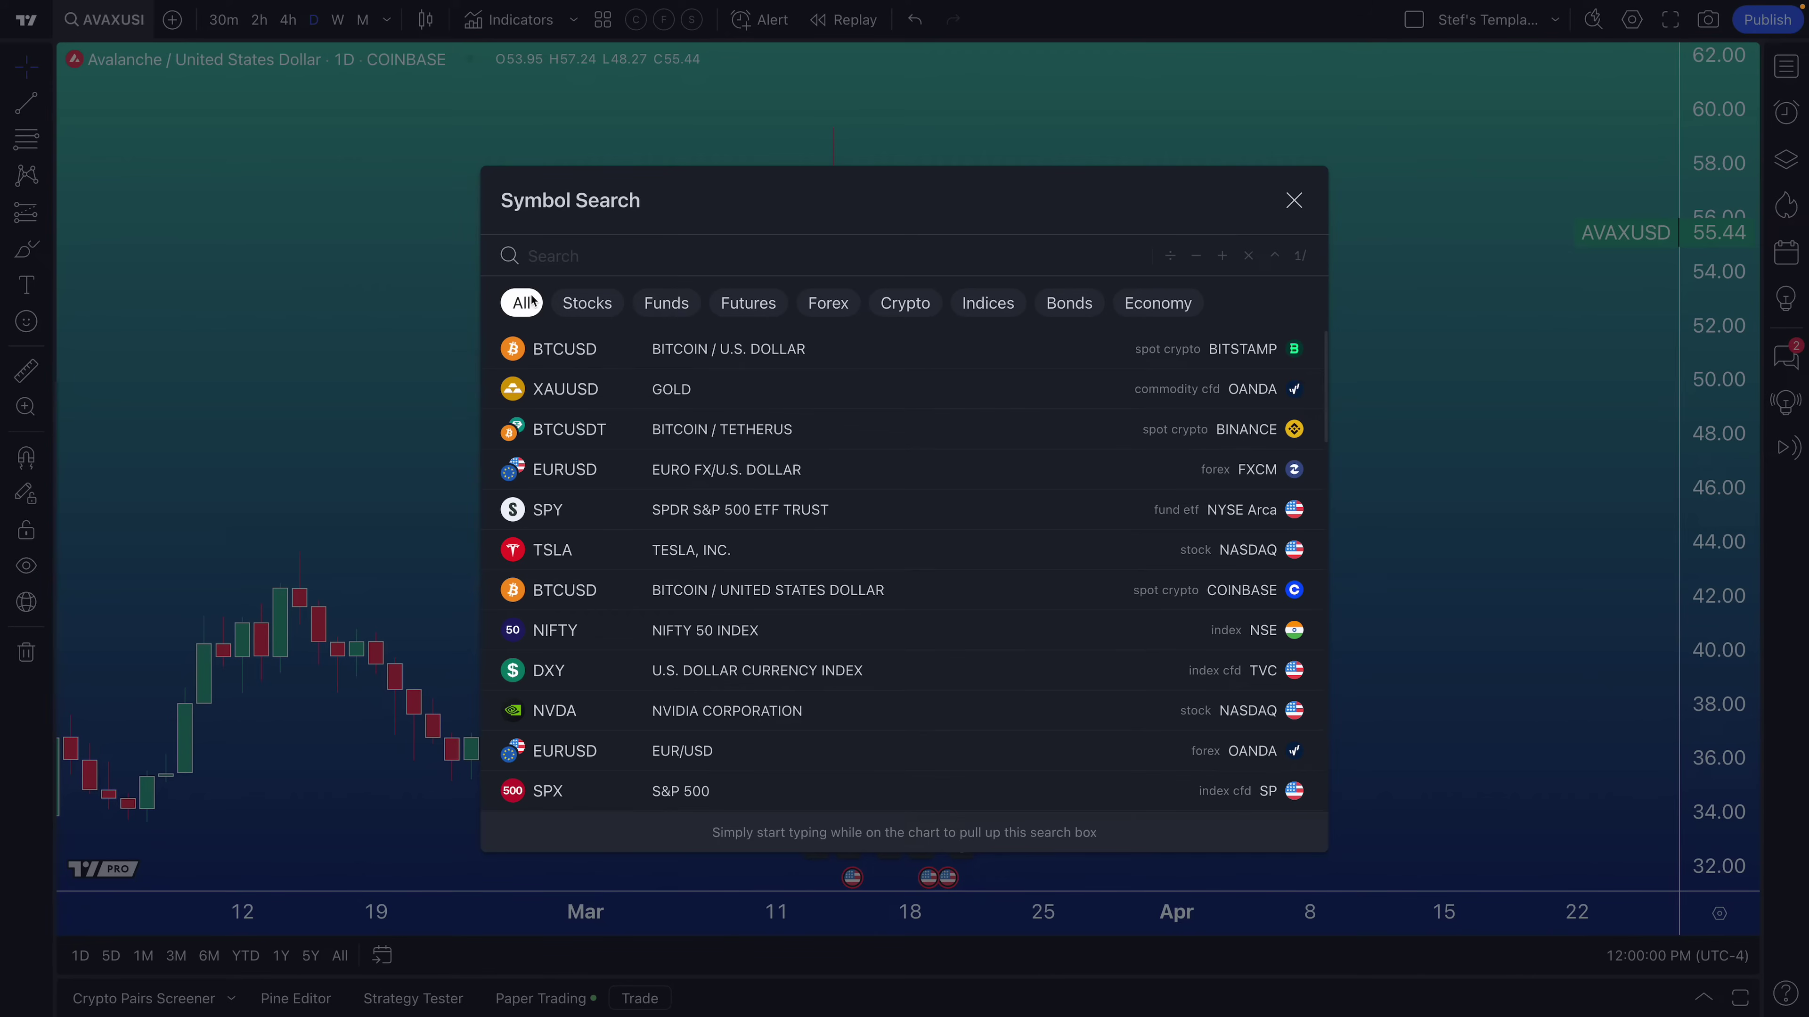
click(591, 303)
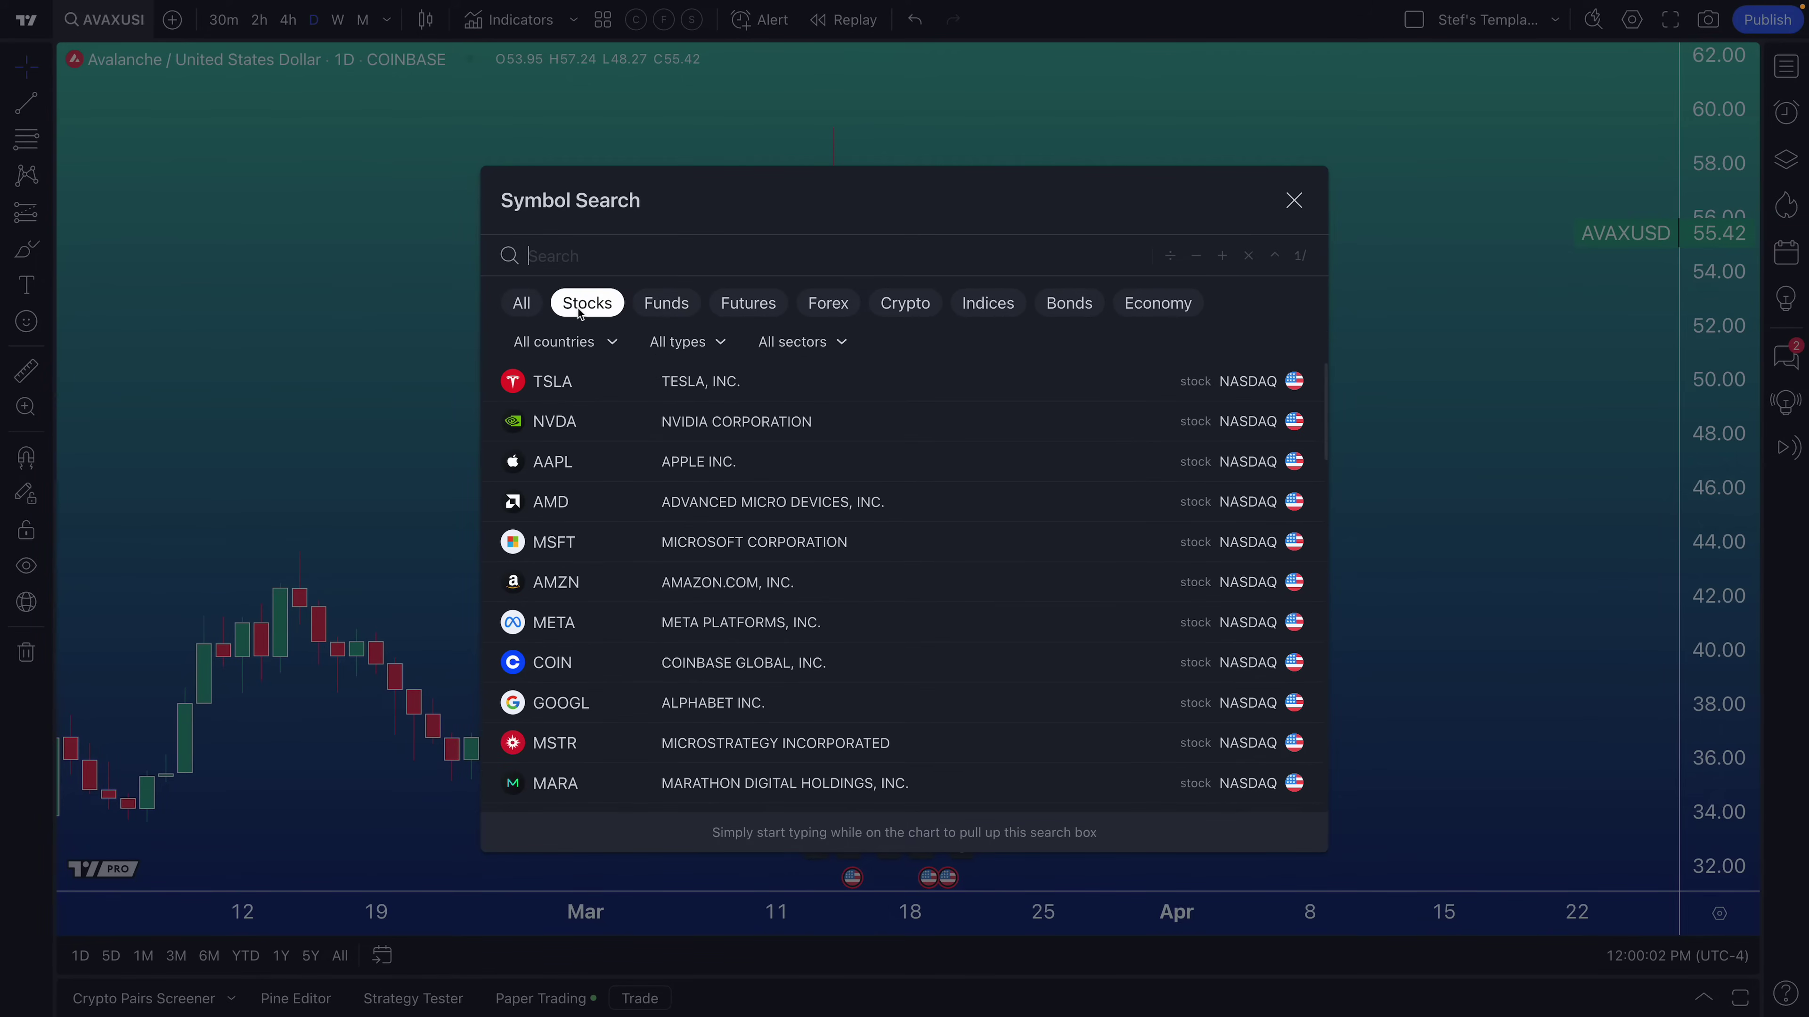
text(CR)
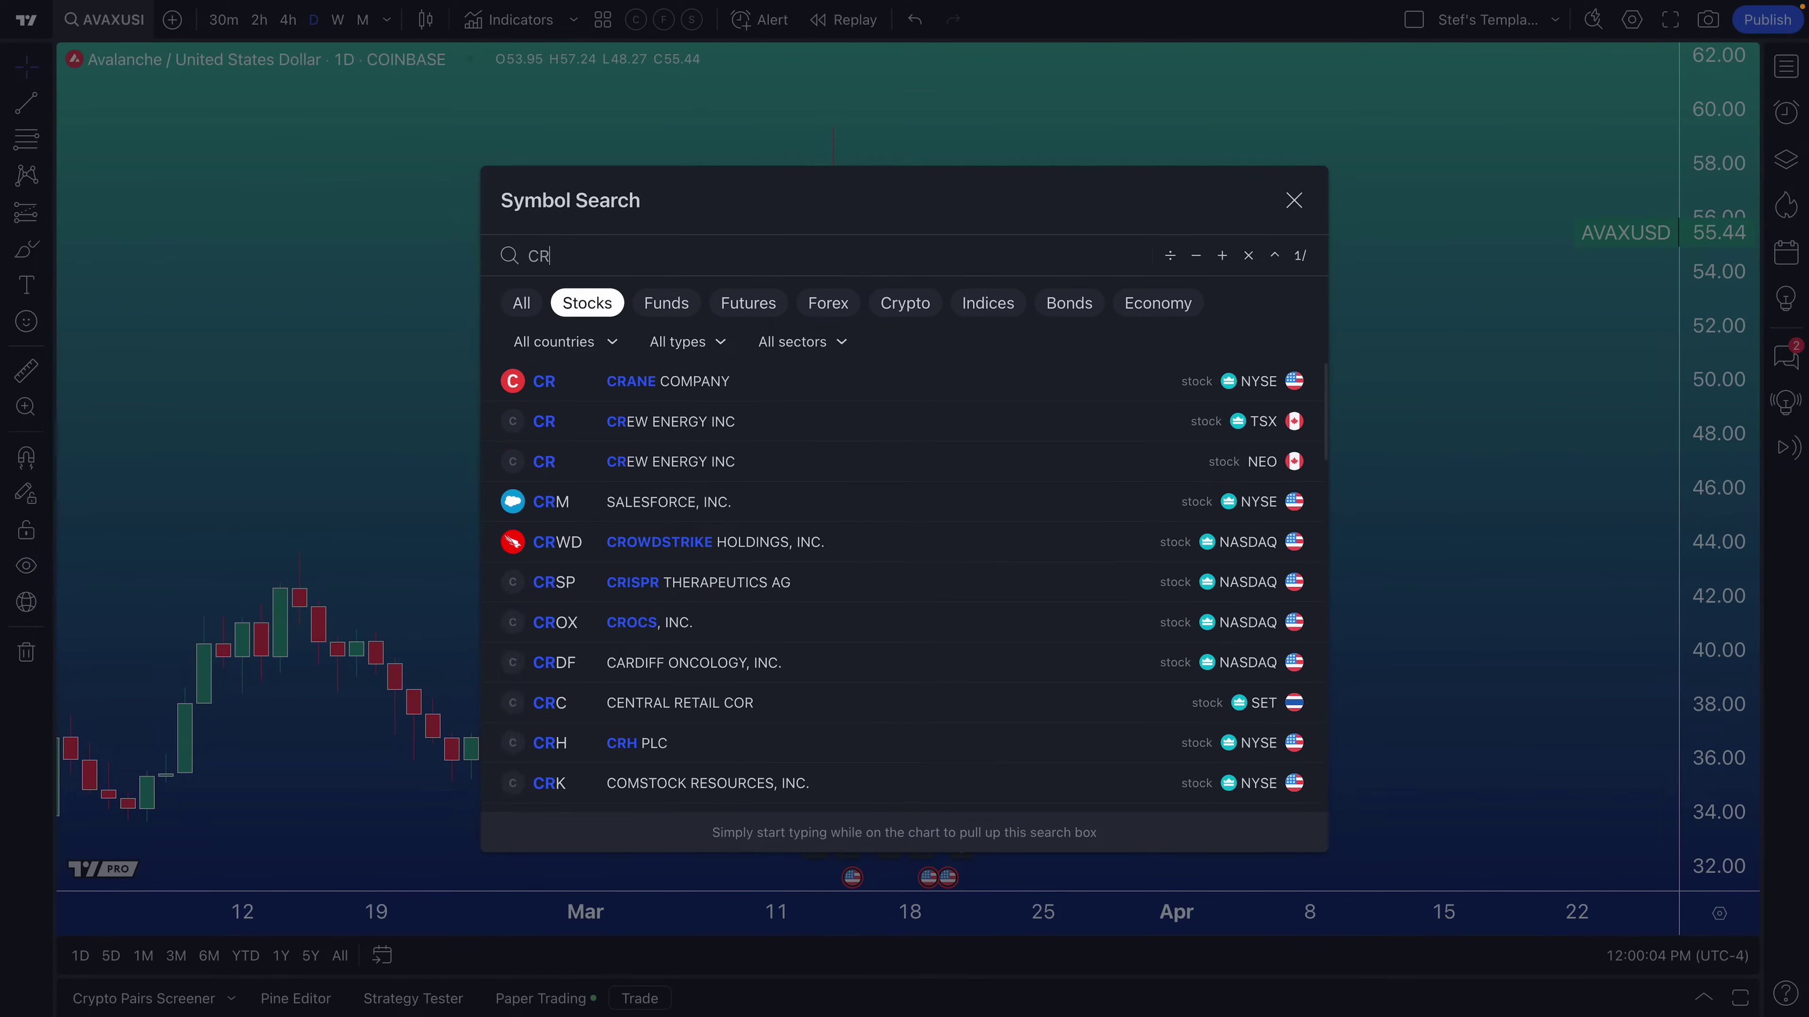
text(YPTO)
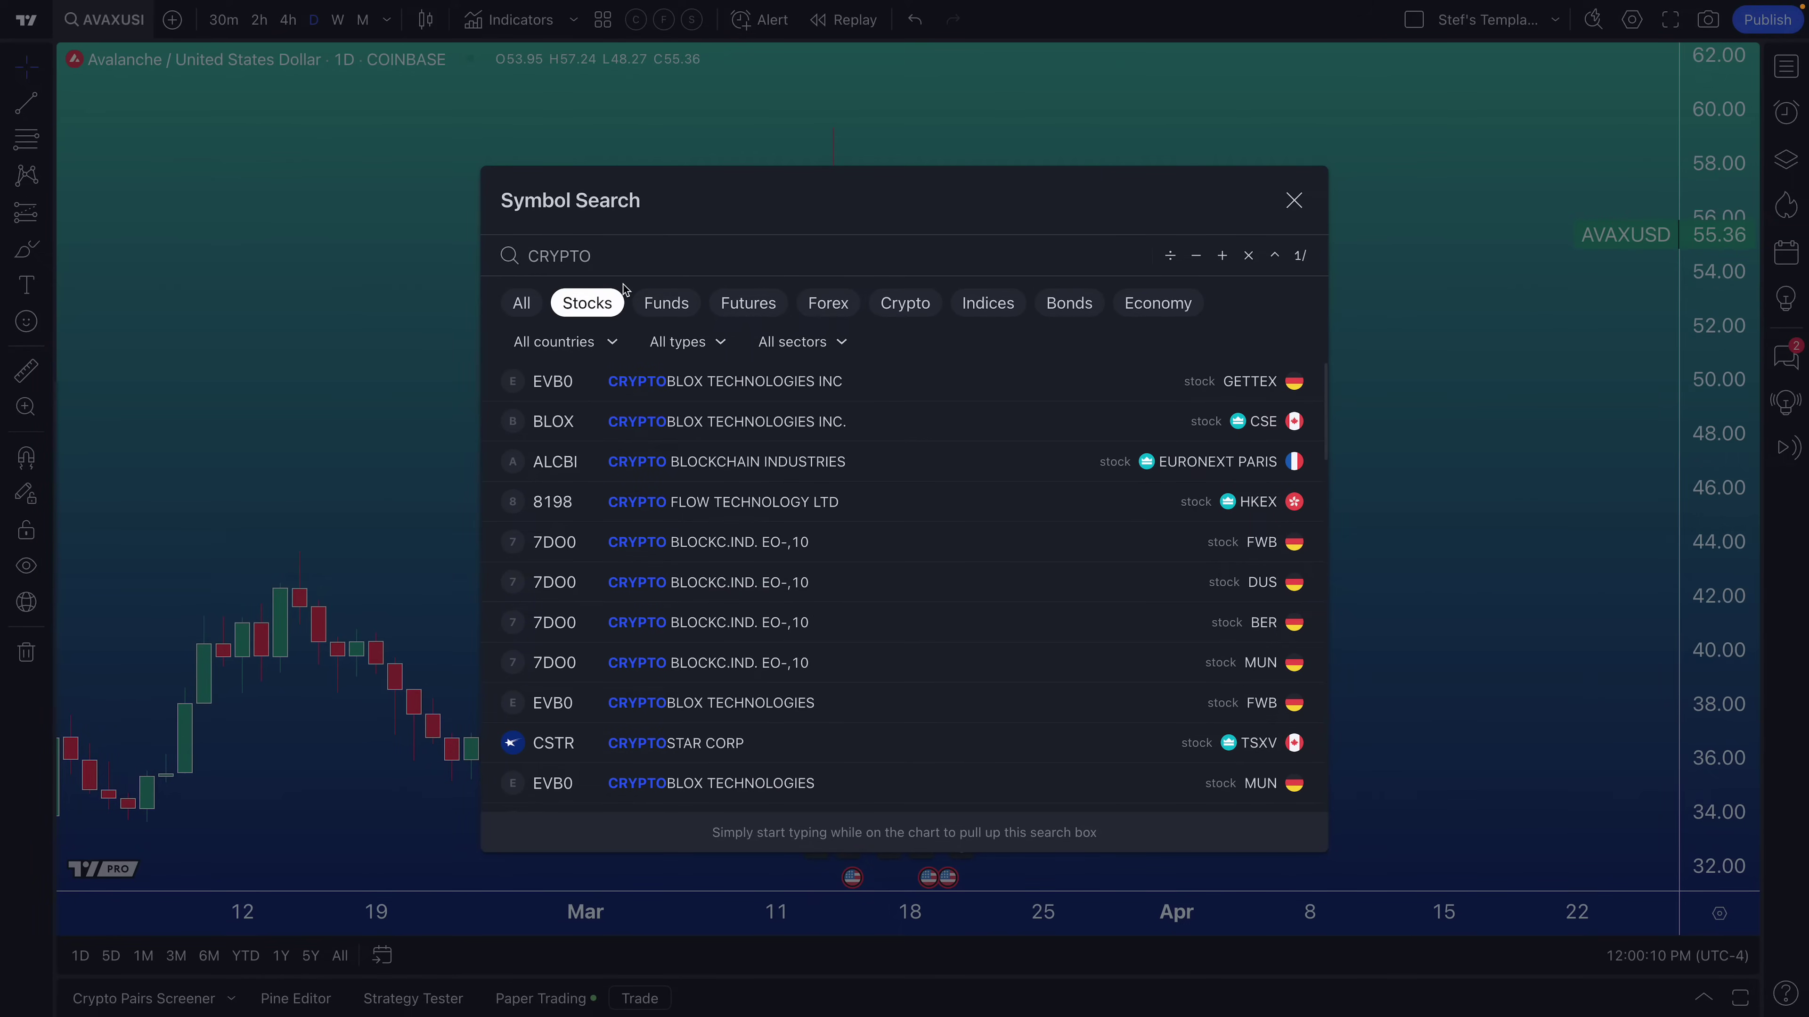
- Check the CRYPTO search results under Funds, Futures without the Energy filter, Forex and Crypto
click(663, 306)
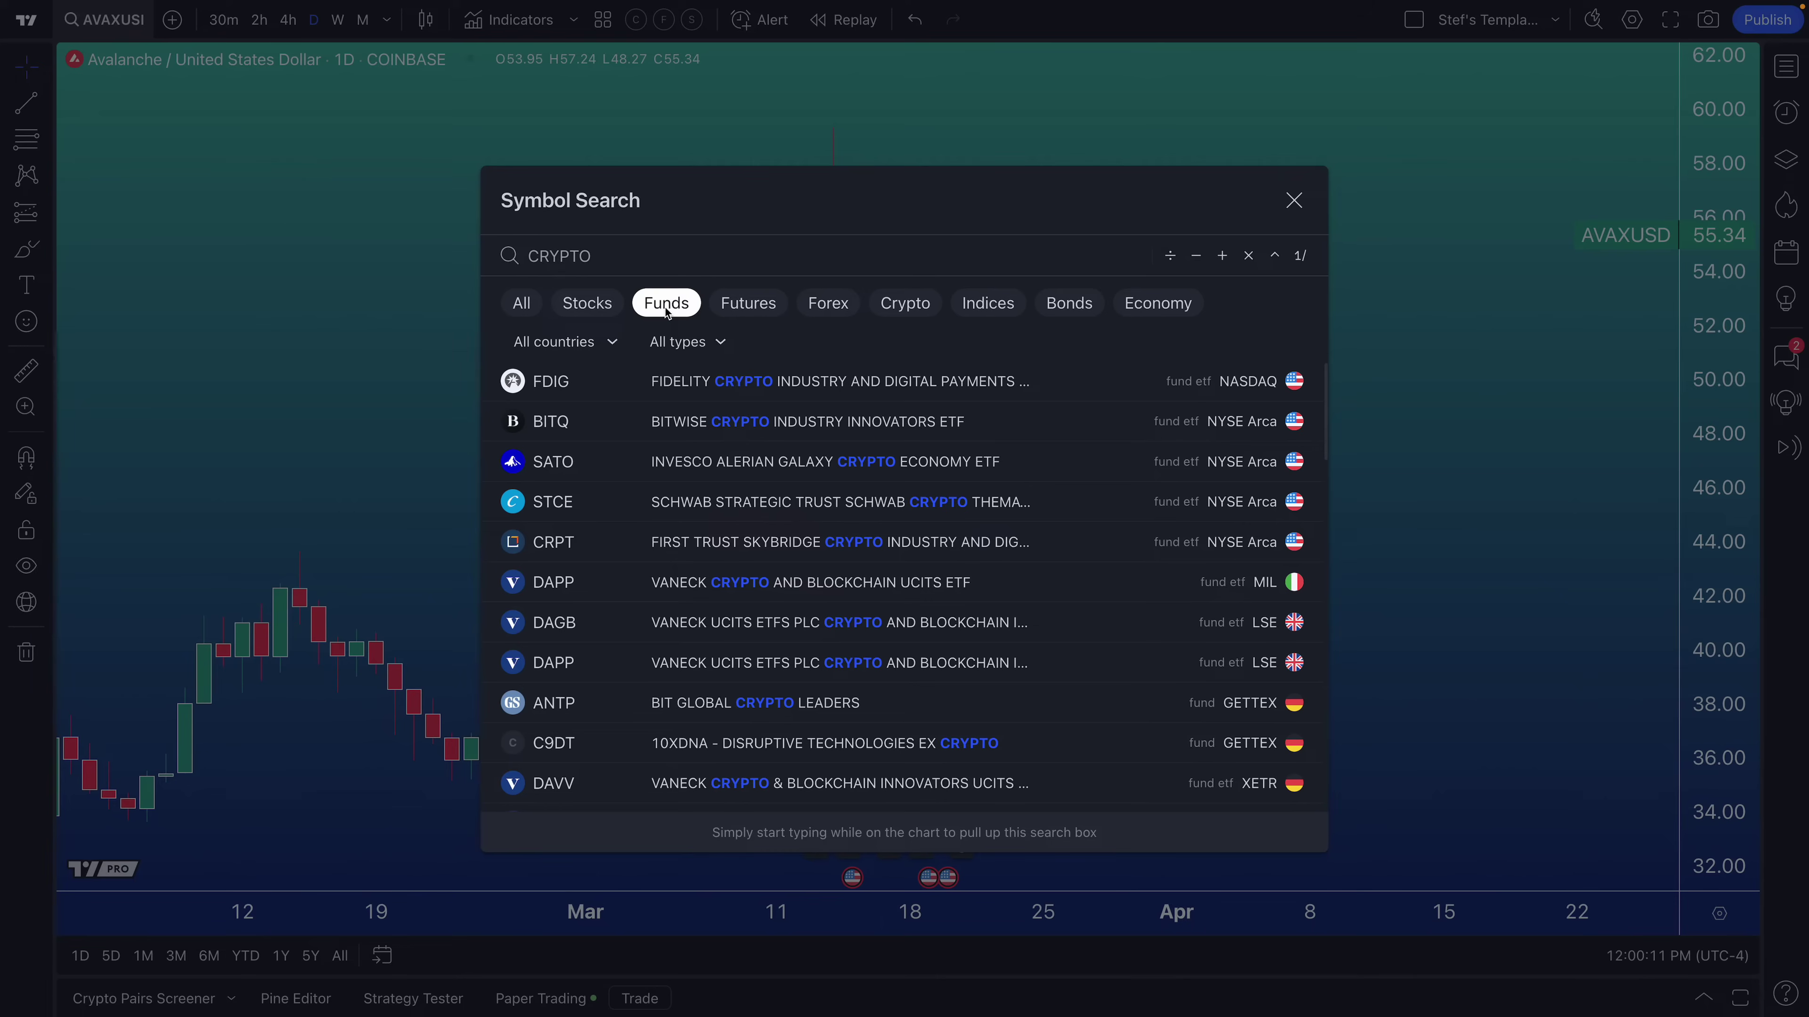
click(747, 308)
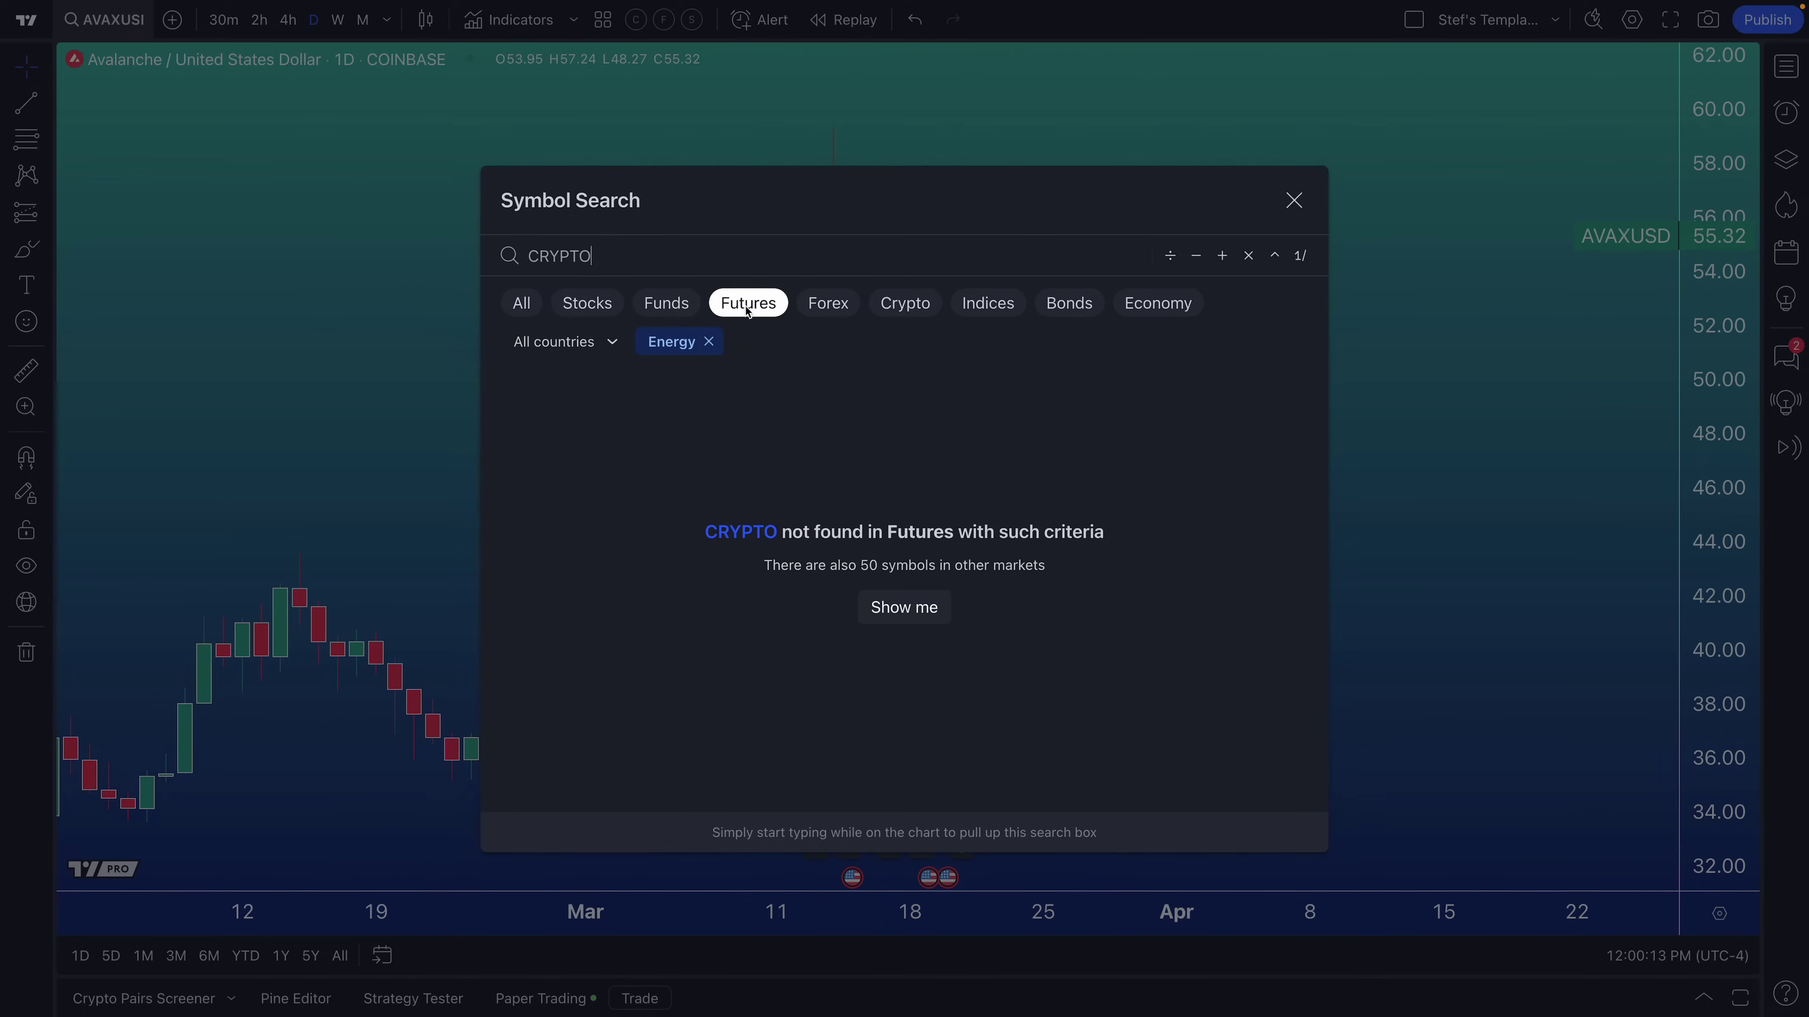
click(710, 342)
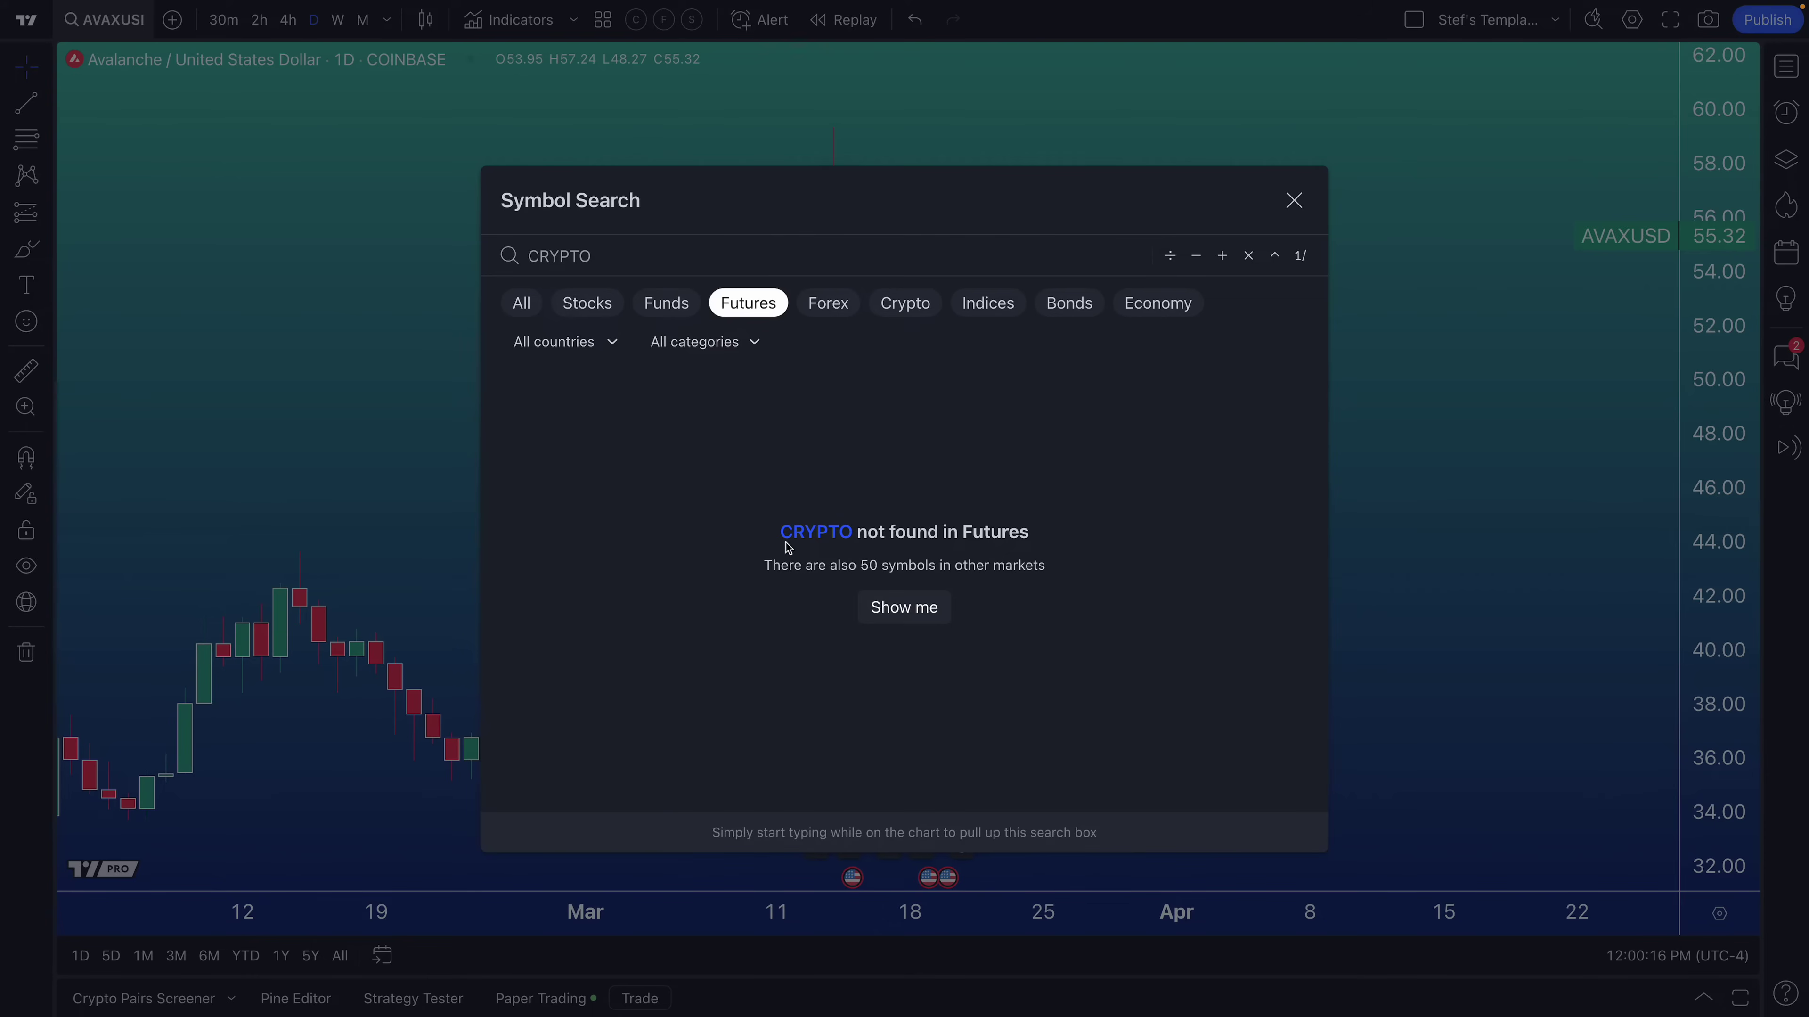
click(826, 312)
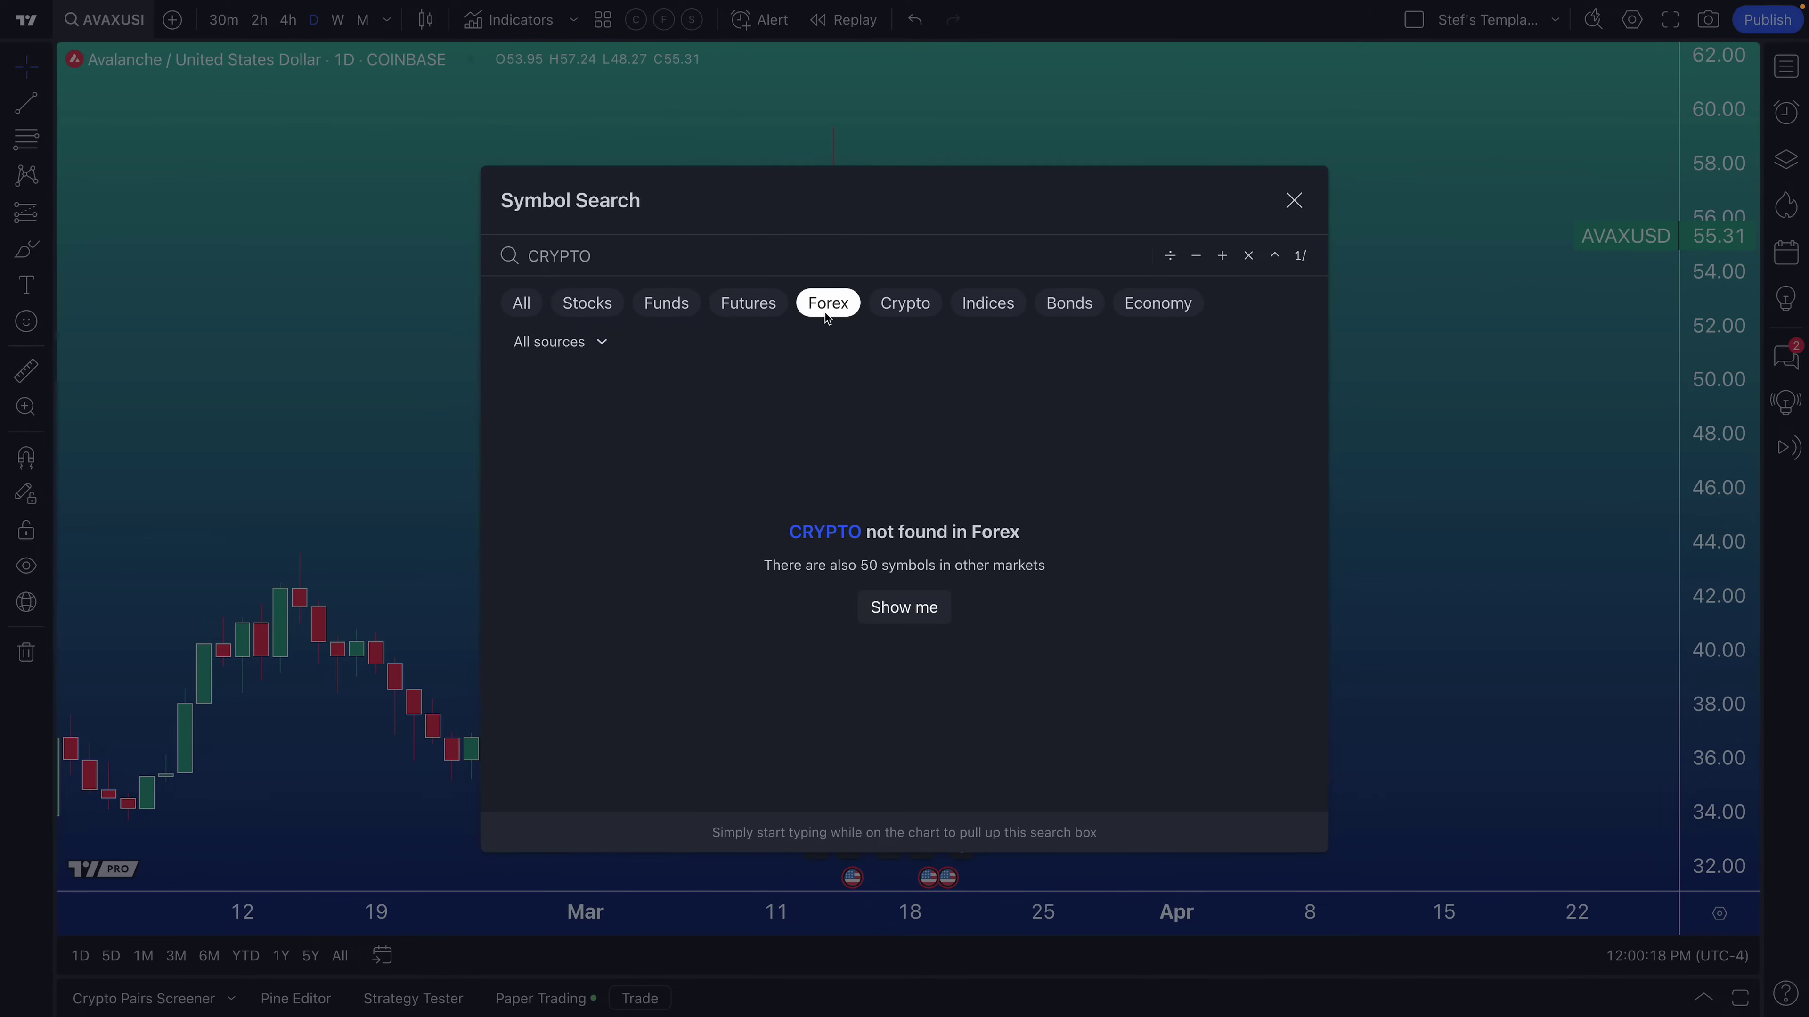
click(888, 314)
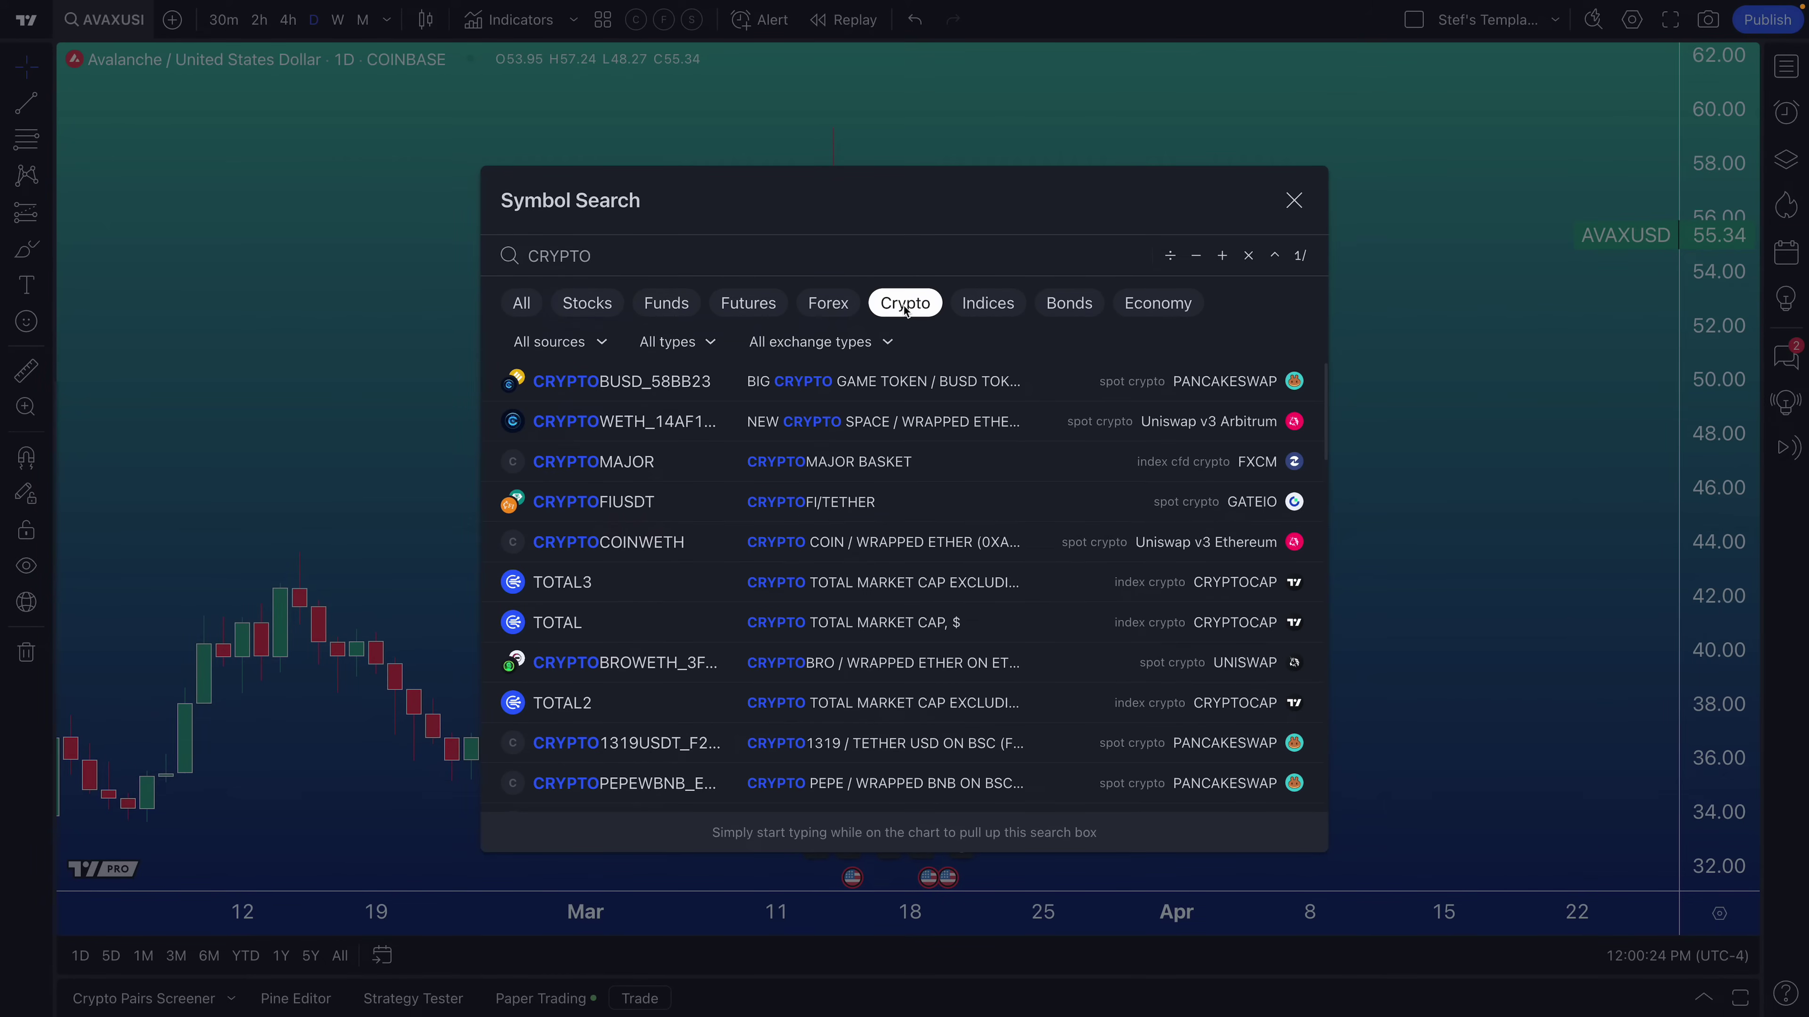
- Clear the search term and browse the Economy and Crypto symbol lists
key(ctrl+a)
key(BackSpace)
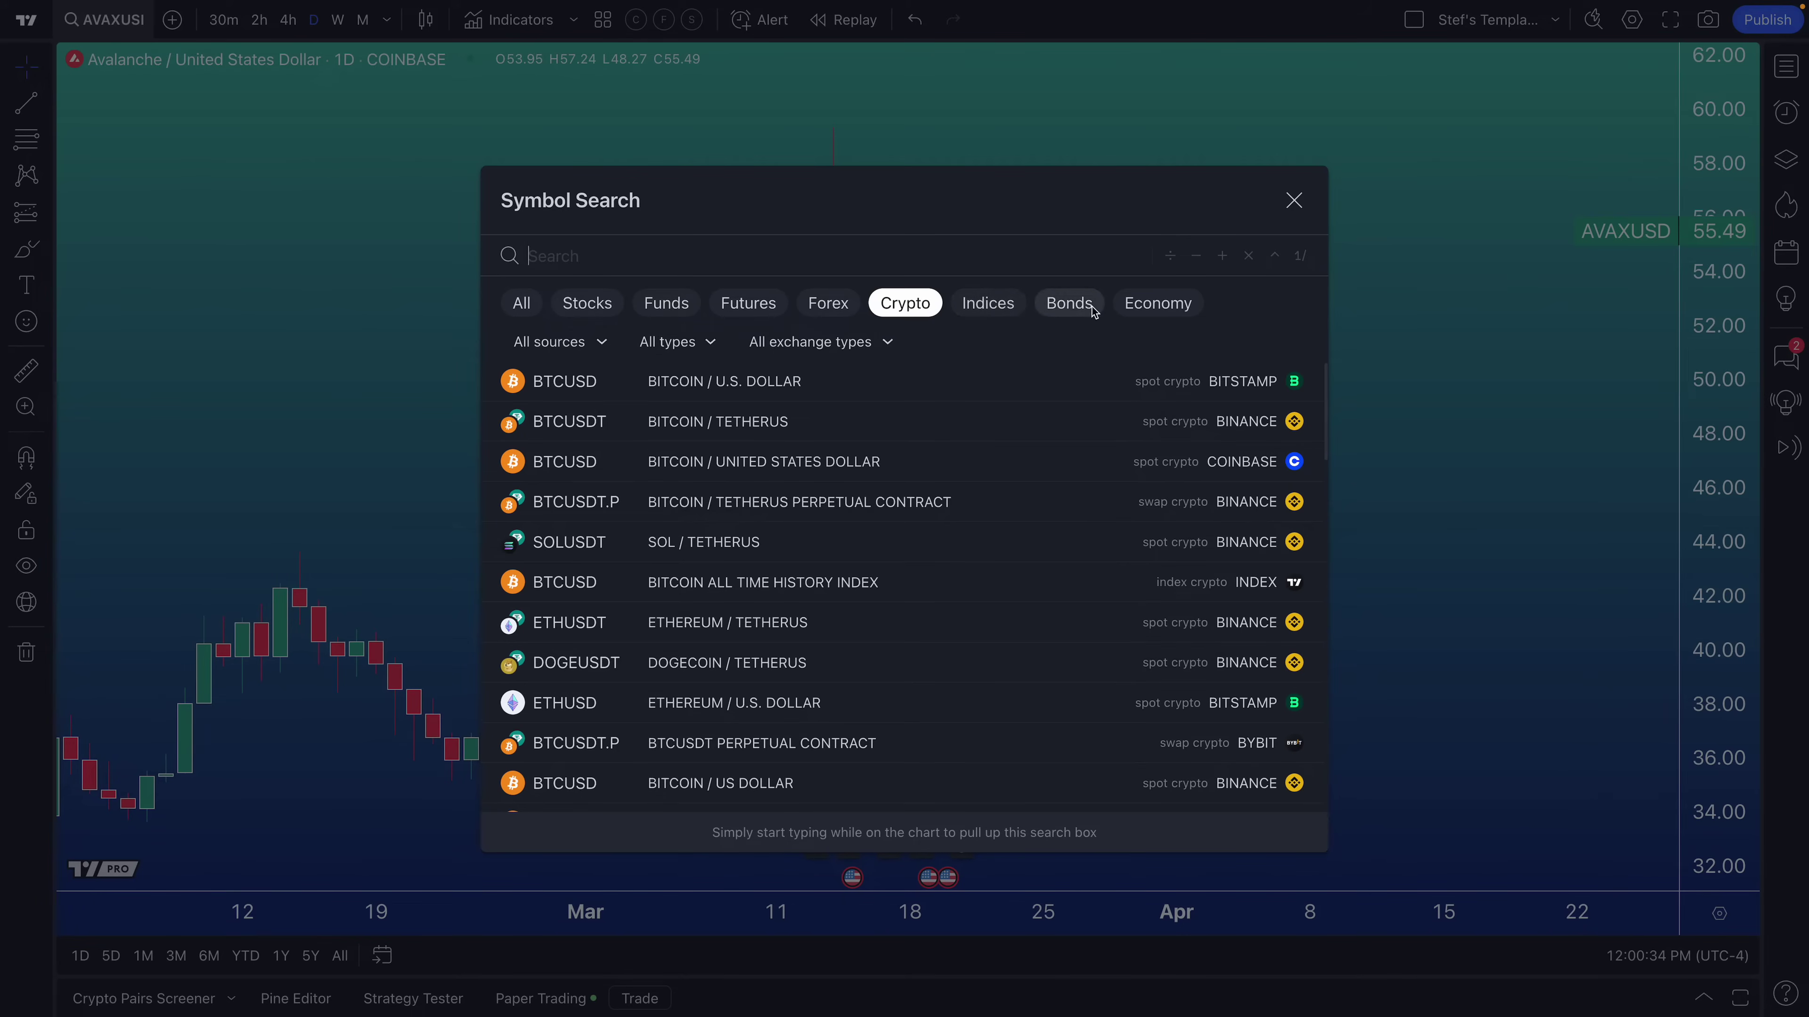
click(1166, 310)
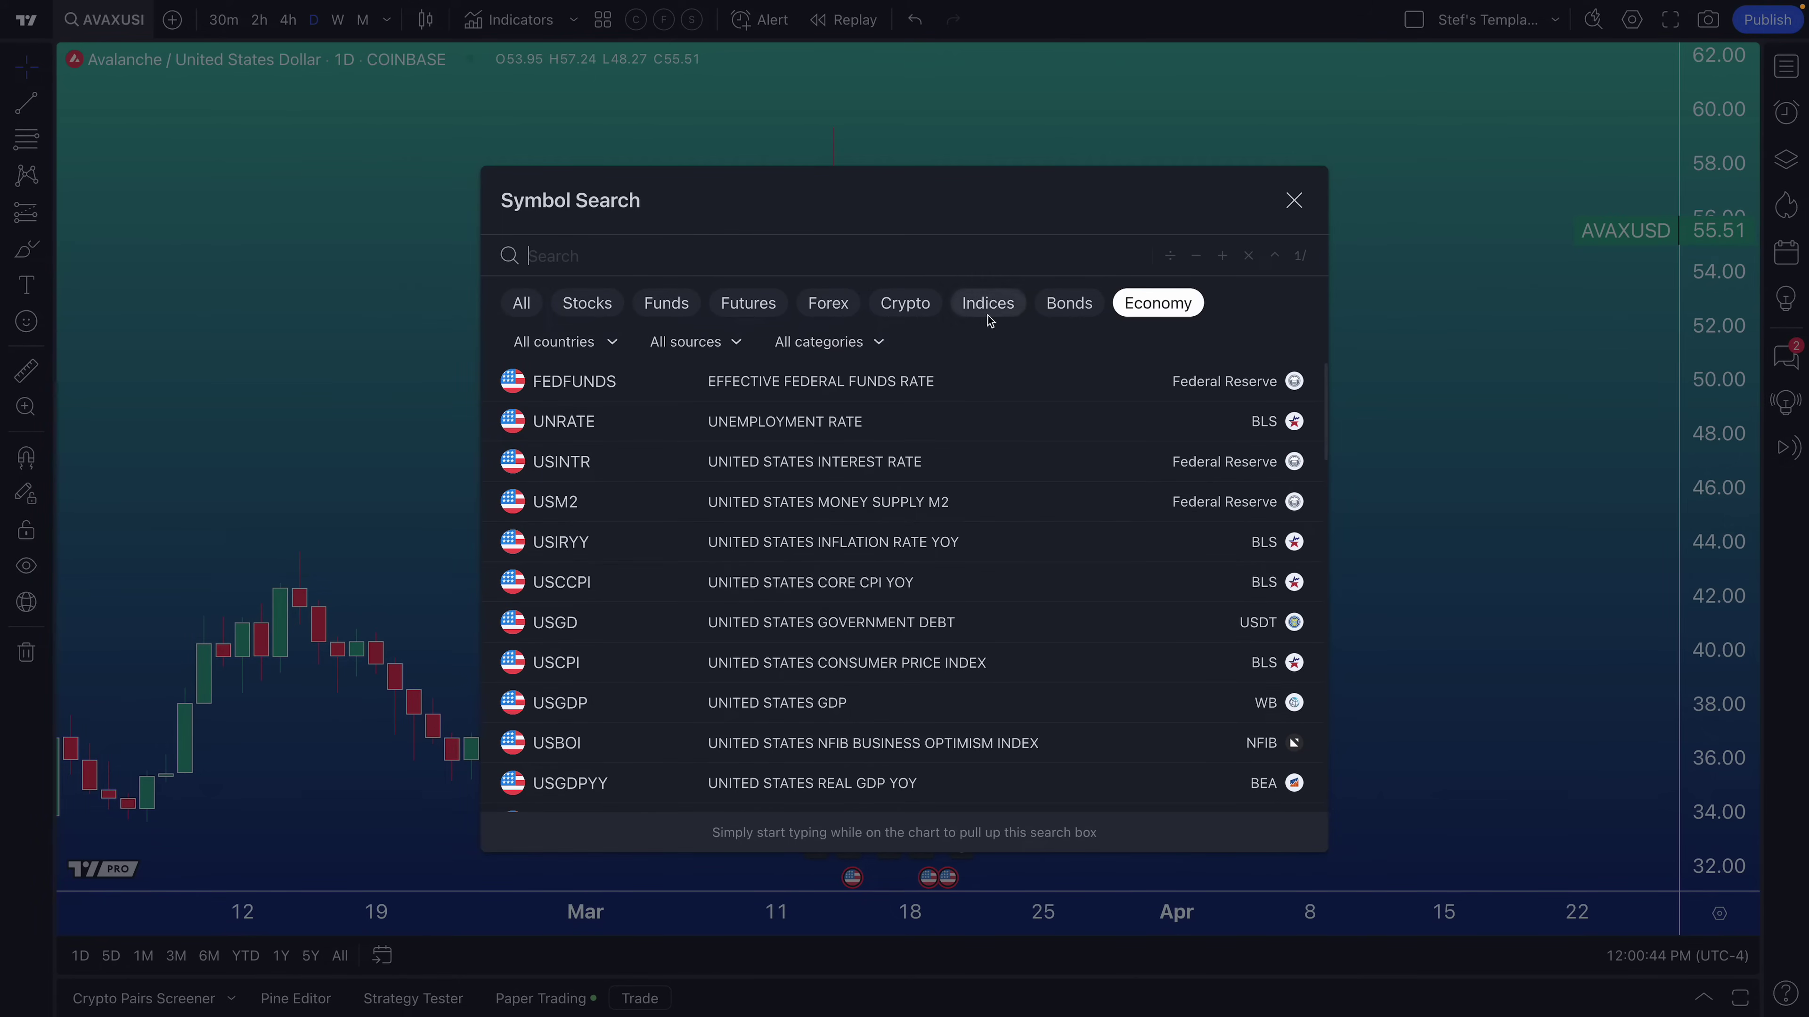
click(898, 305)
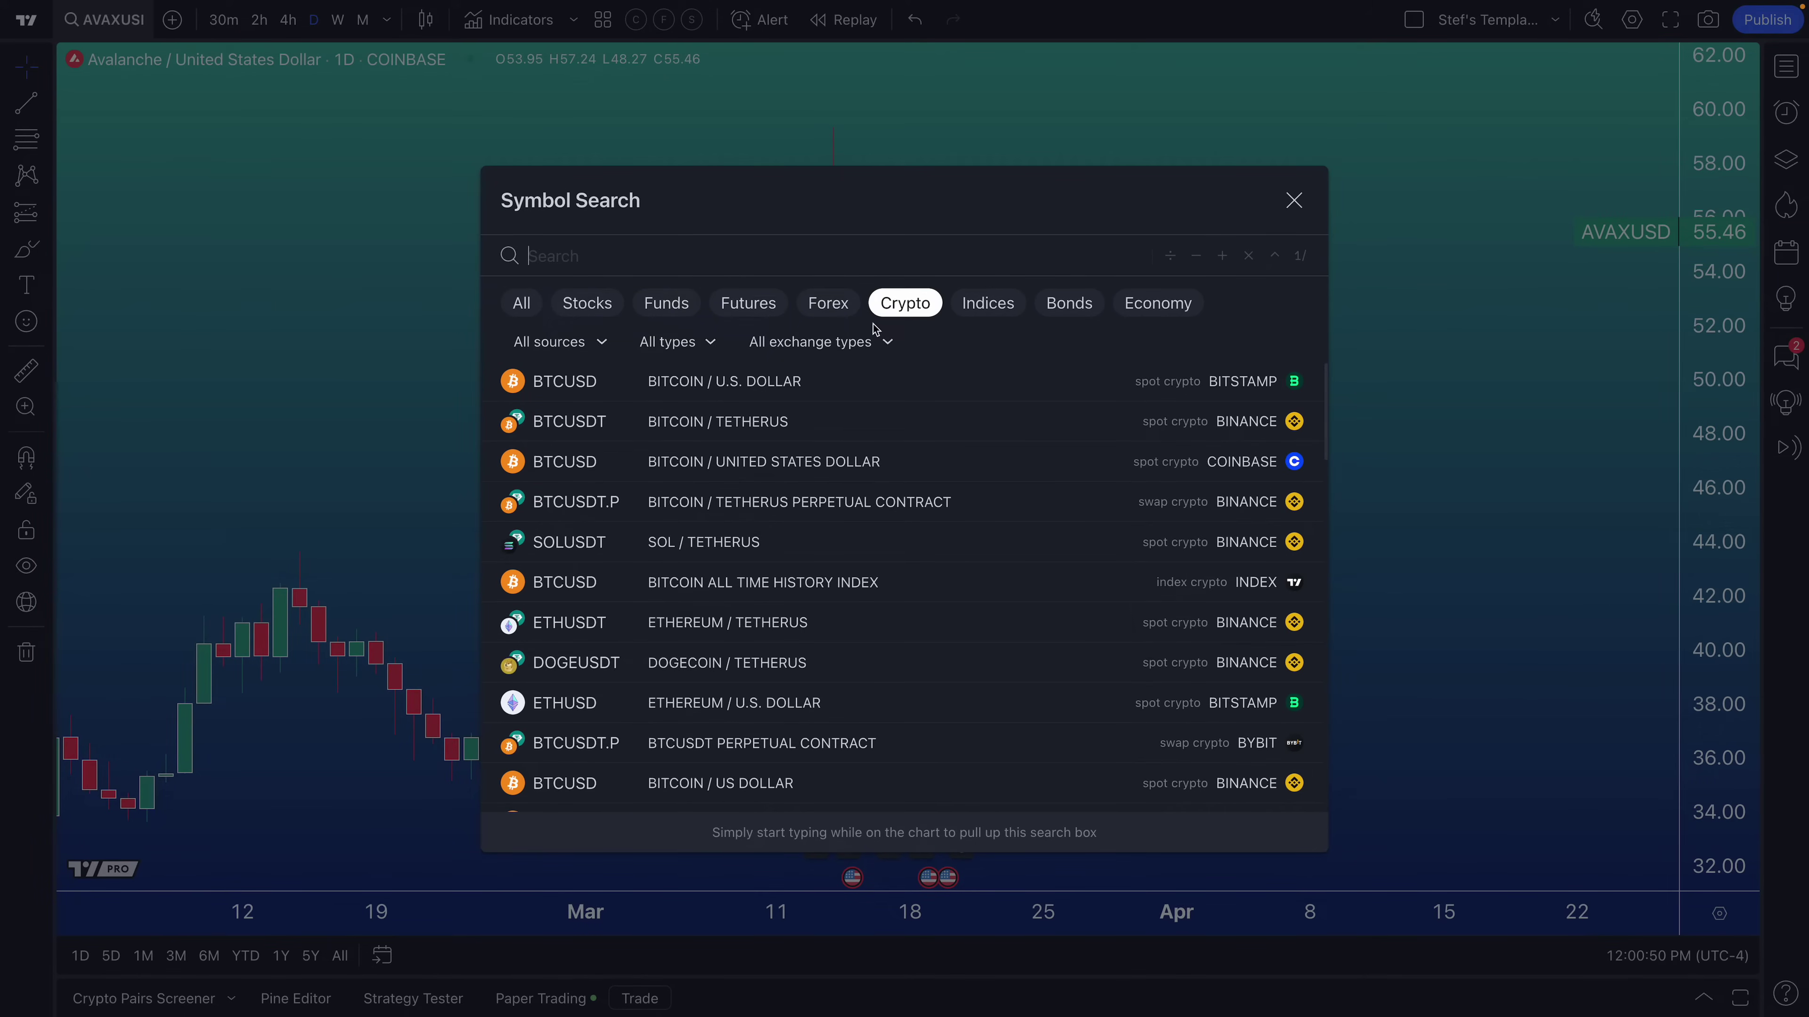
scroll(787, 726, down, 10)
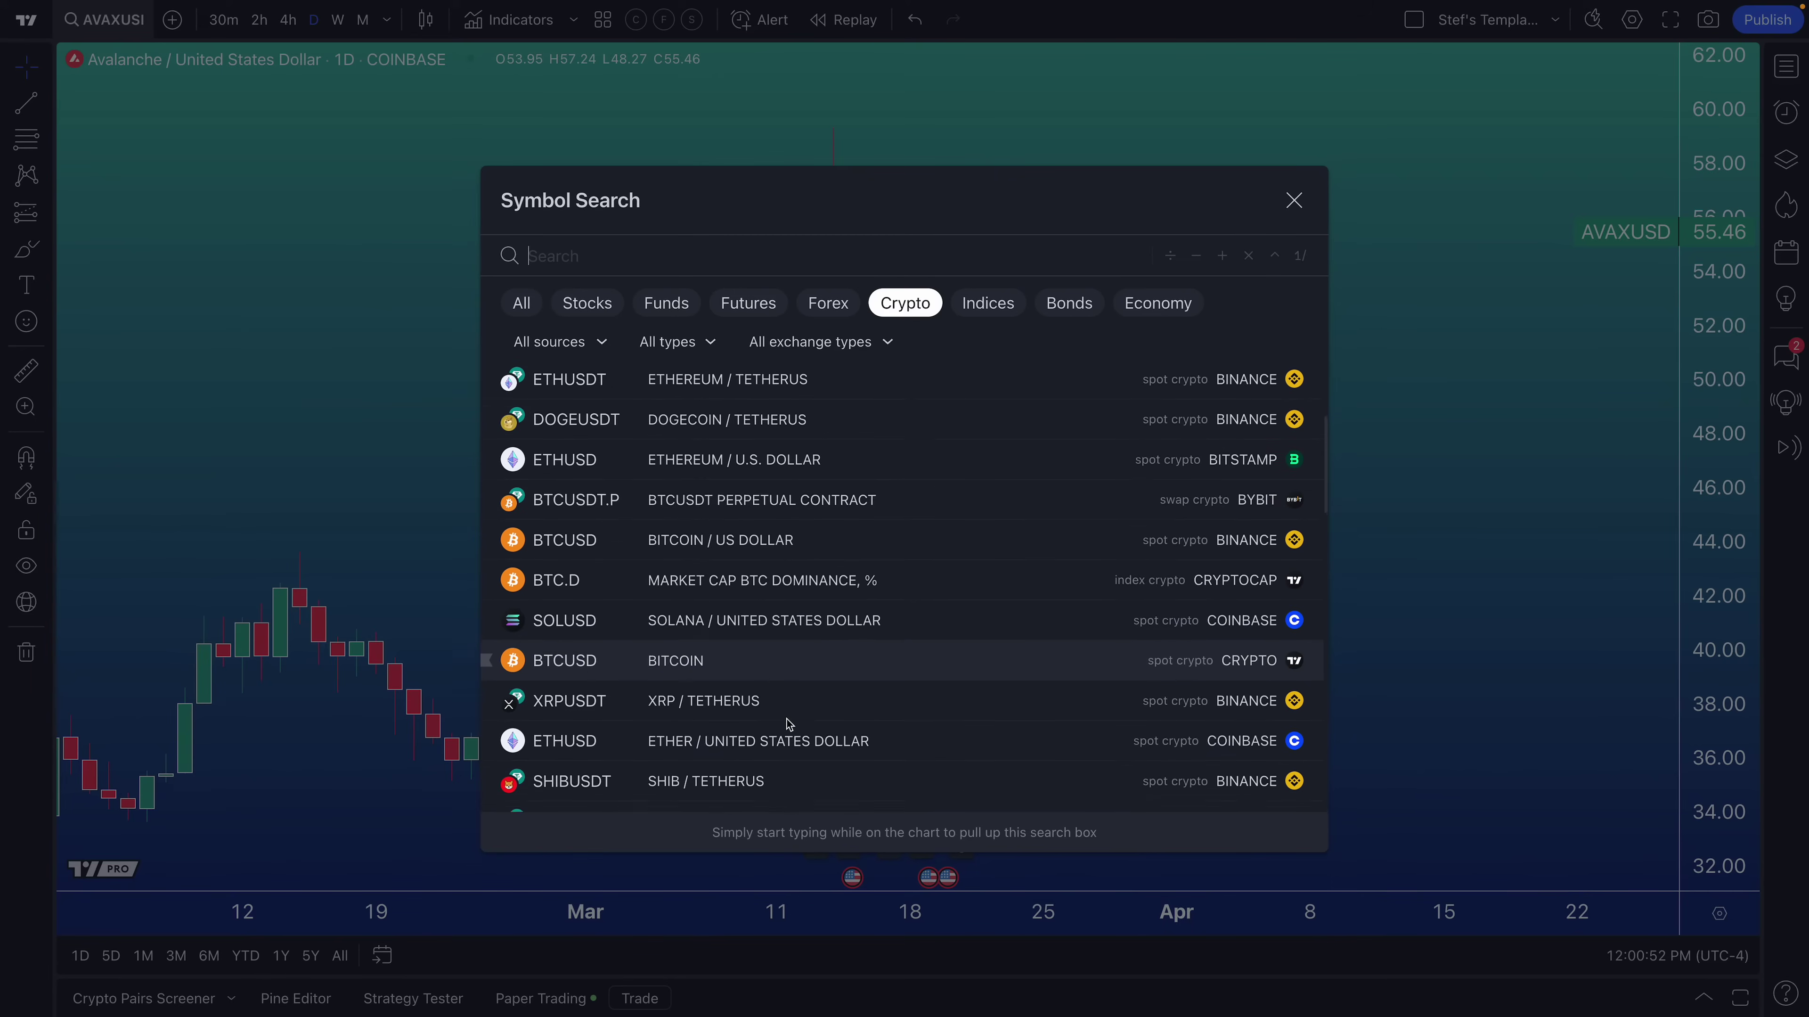
scroll(792, 715, down, 2)
scroll(788, 720, up, 10)
scroll(787, 724, up, 2)
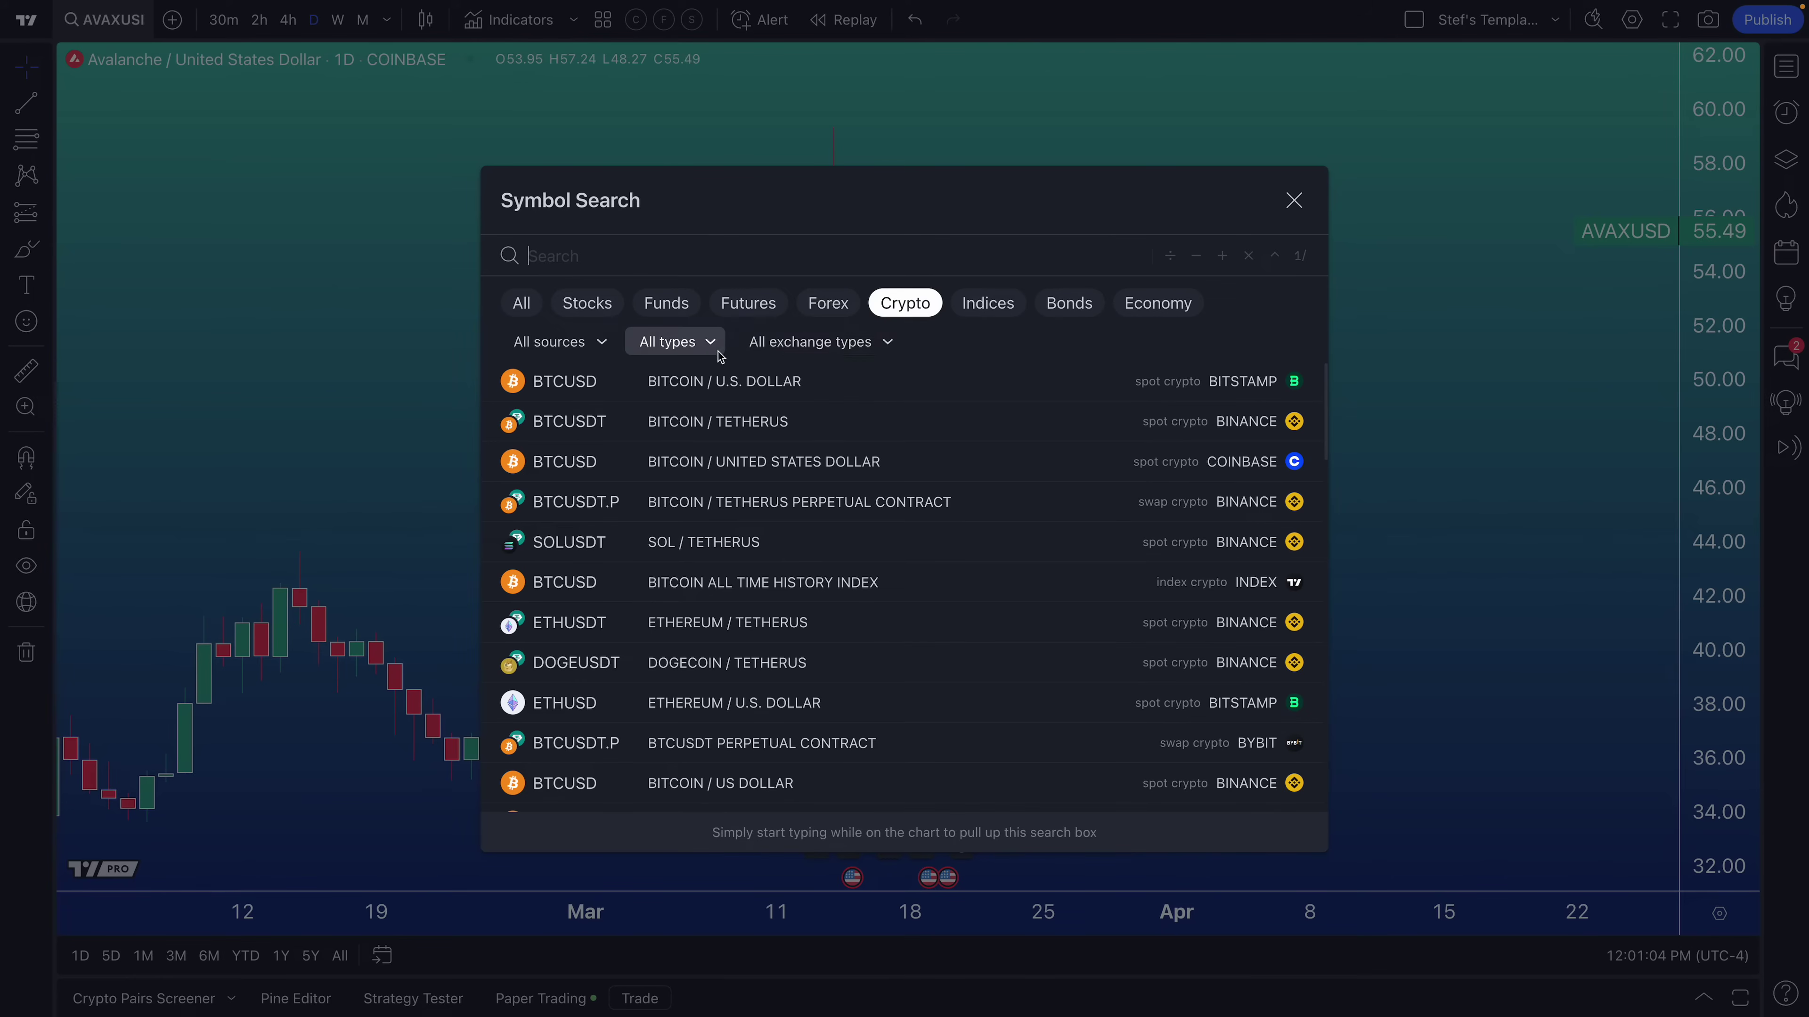
- Browse the available crypto sources and filter the symbol list to Coinbase
click(597, 349)
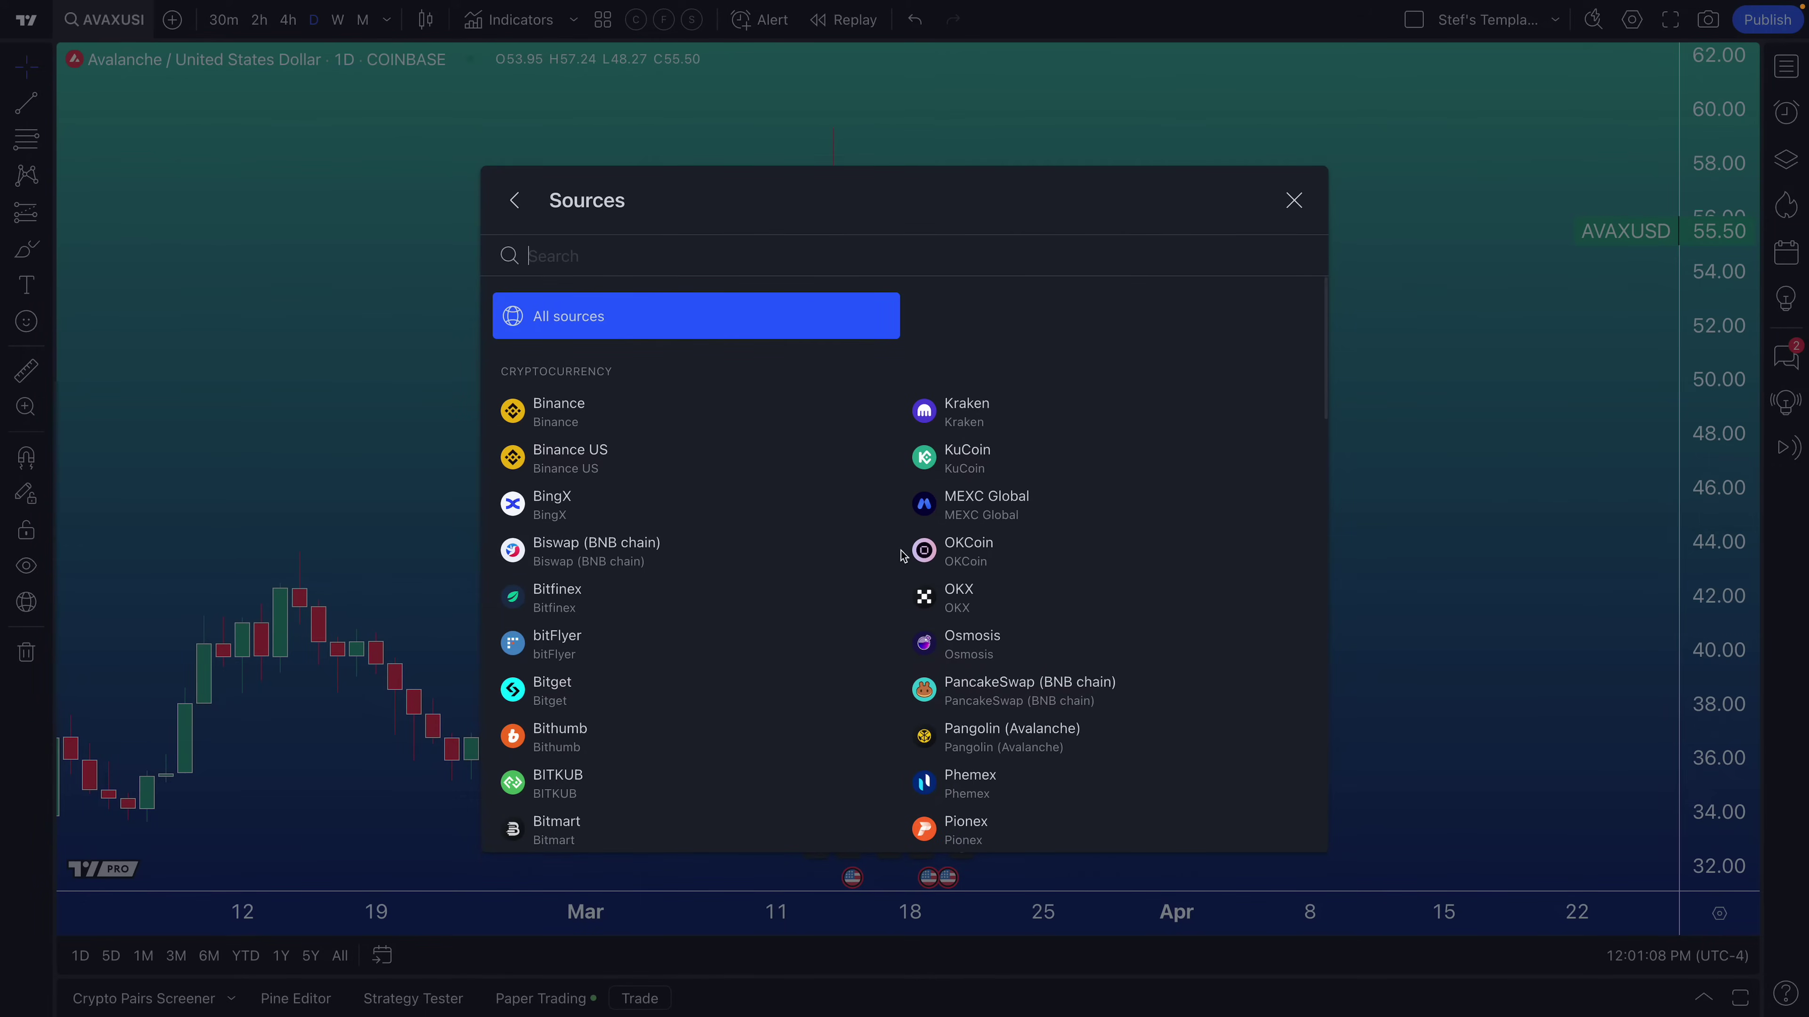
scroll(761, 625, down, 10)
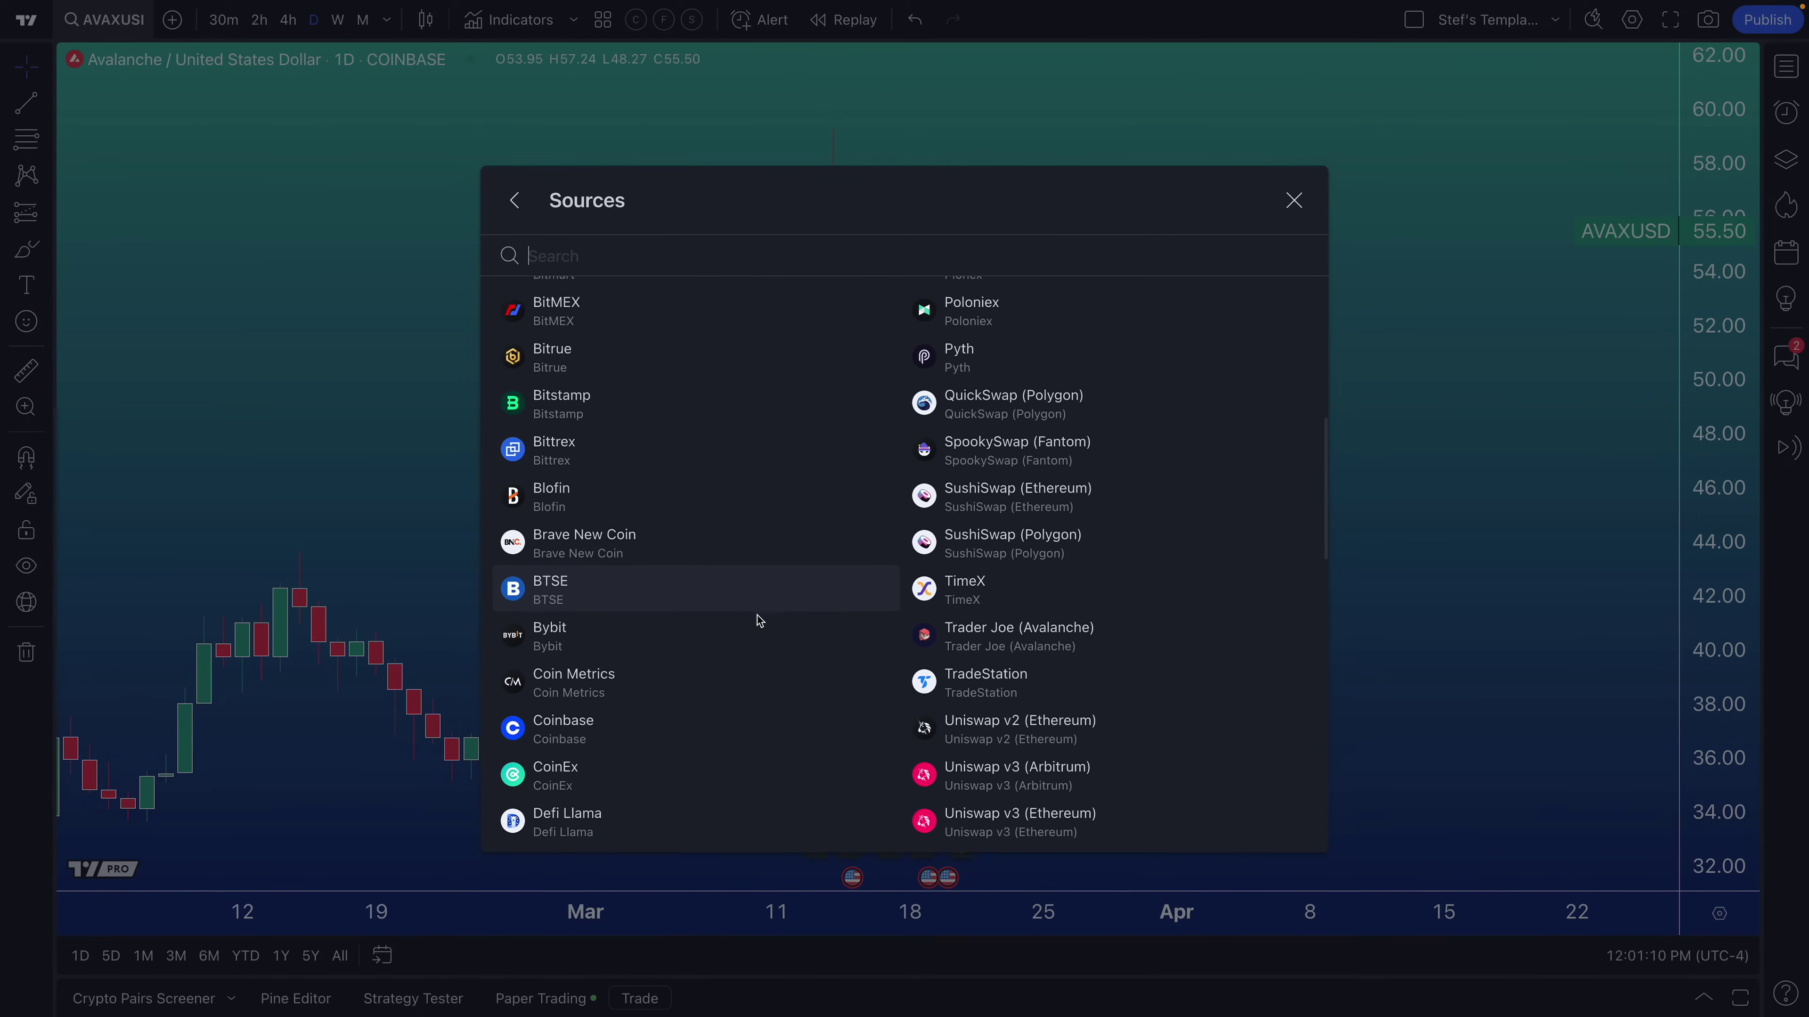
scroll(758, 619, down, 5)
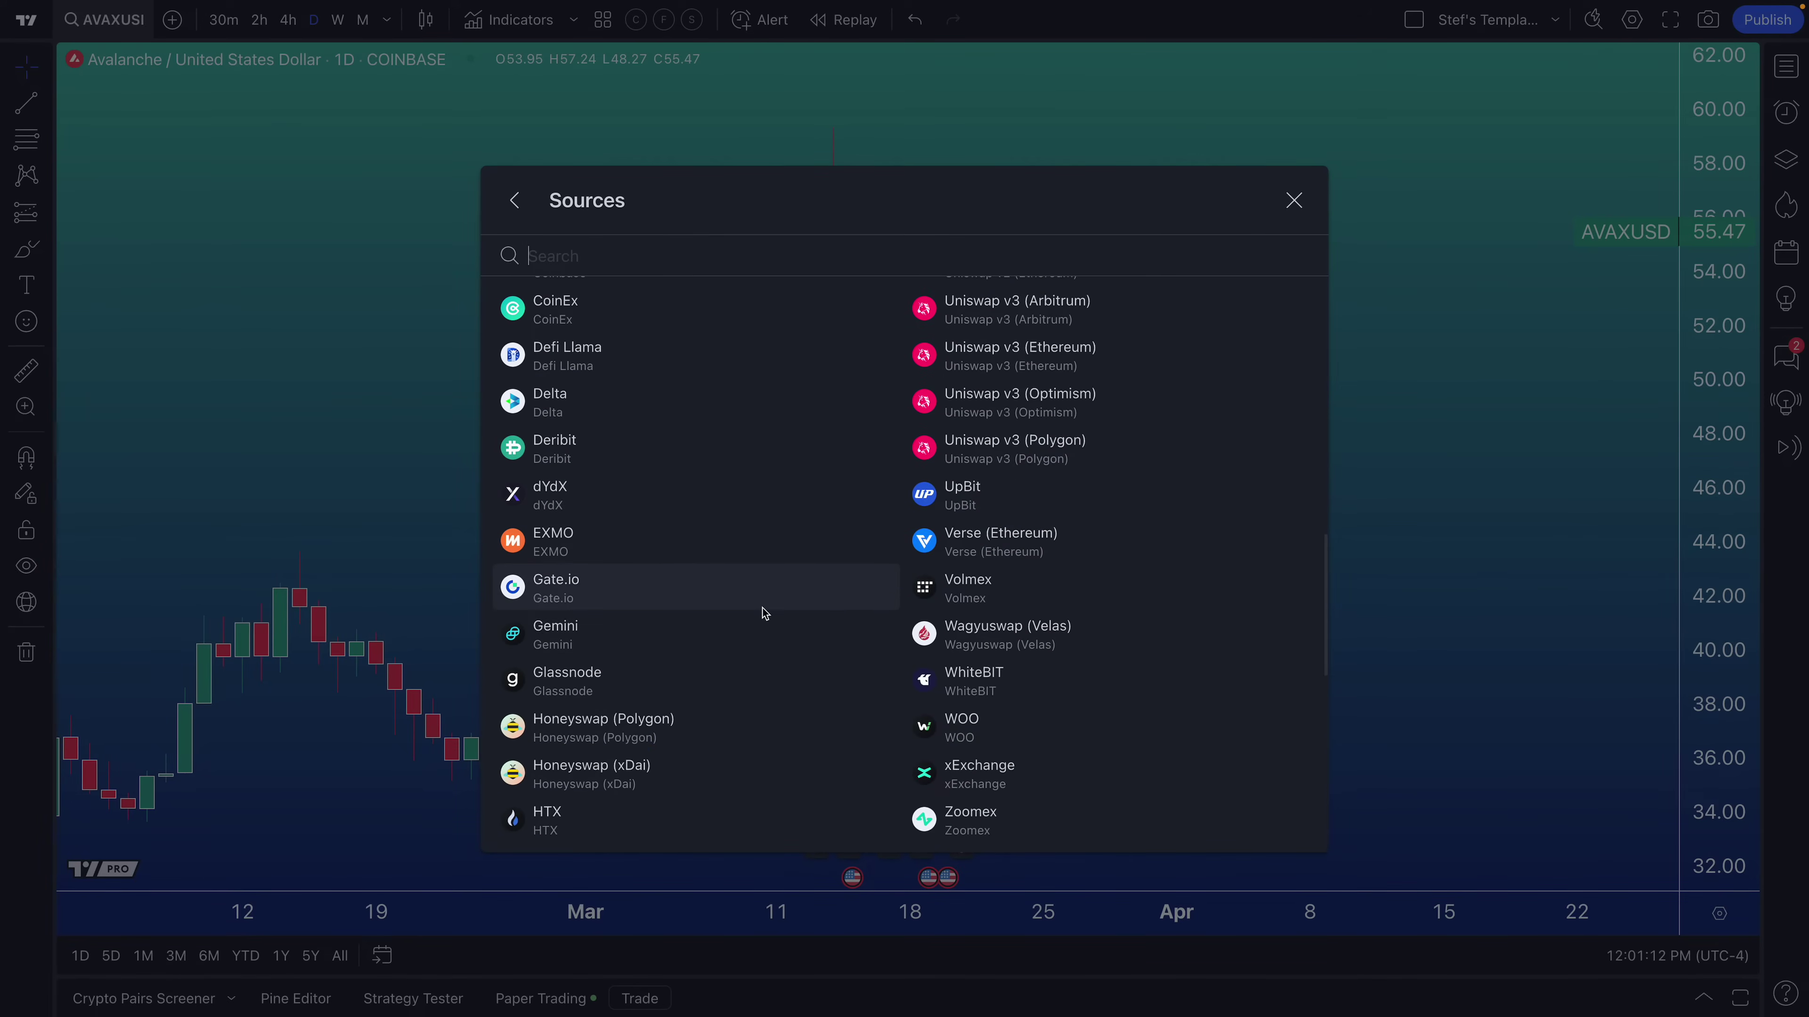
scroll(761, 612, up, 15)
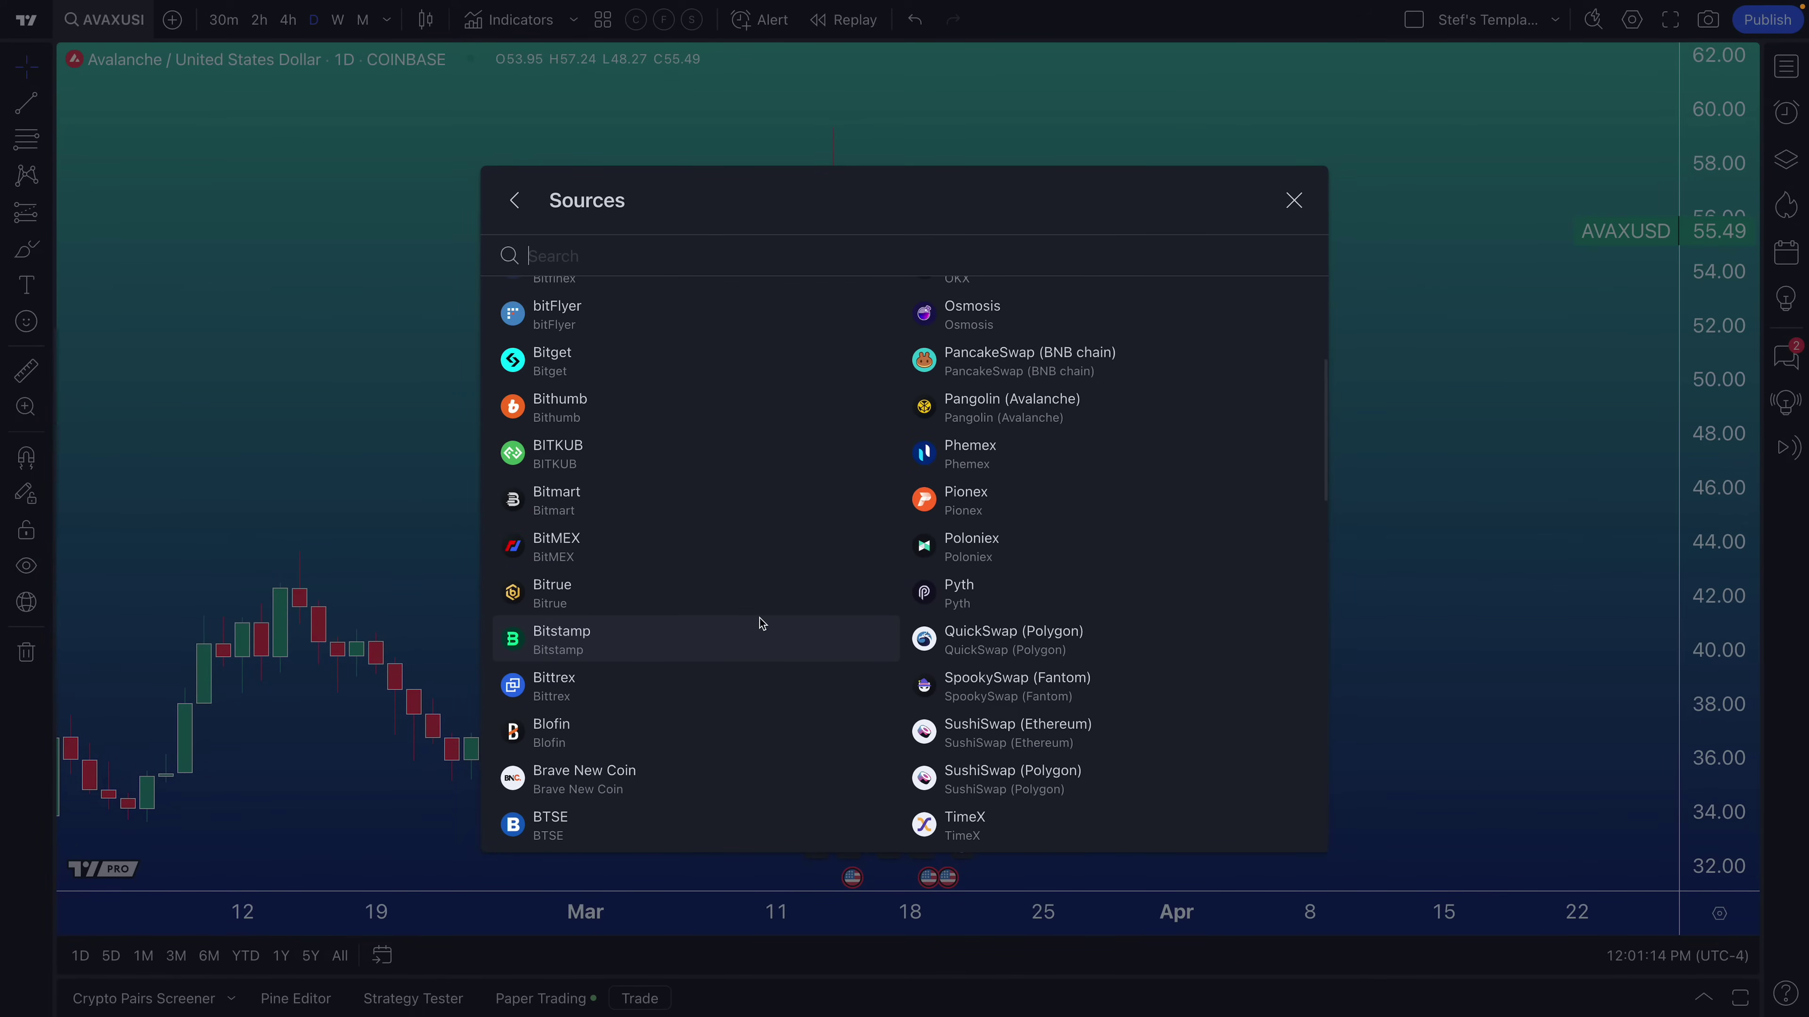
scroll(758, 620, up, 1)
scroll(760, 618, down, 5)
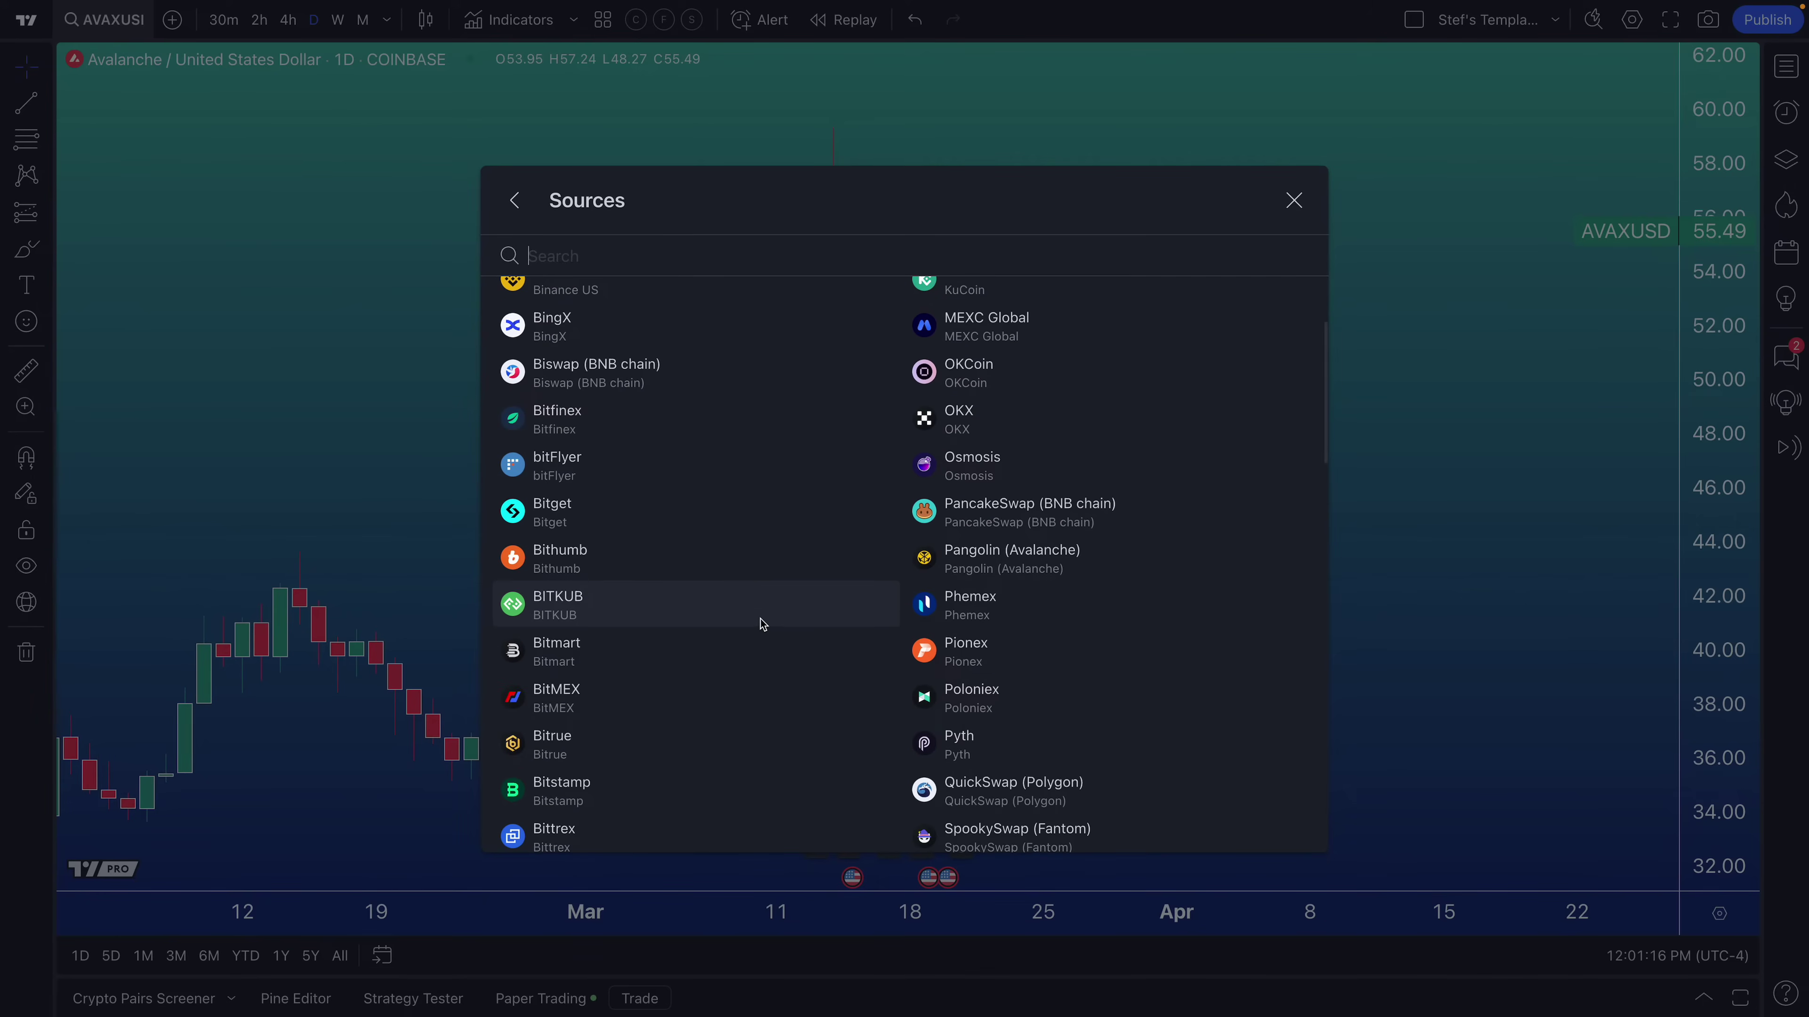
scroll(762, 624, down, 5)
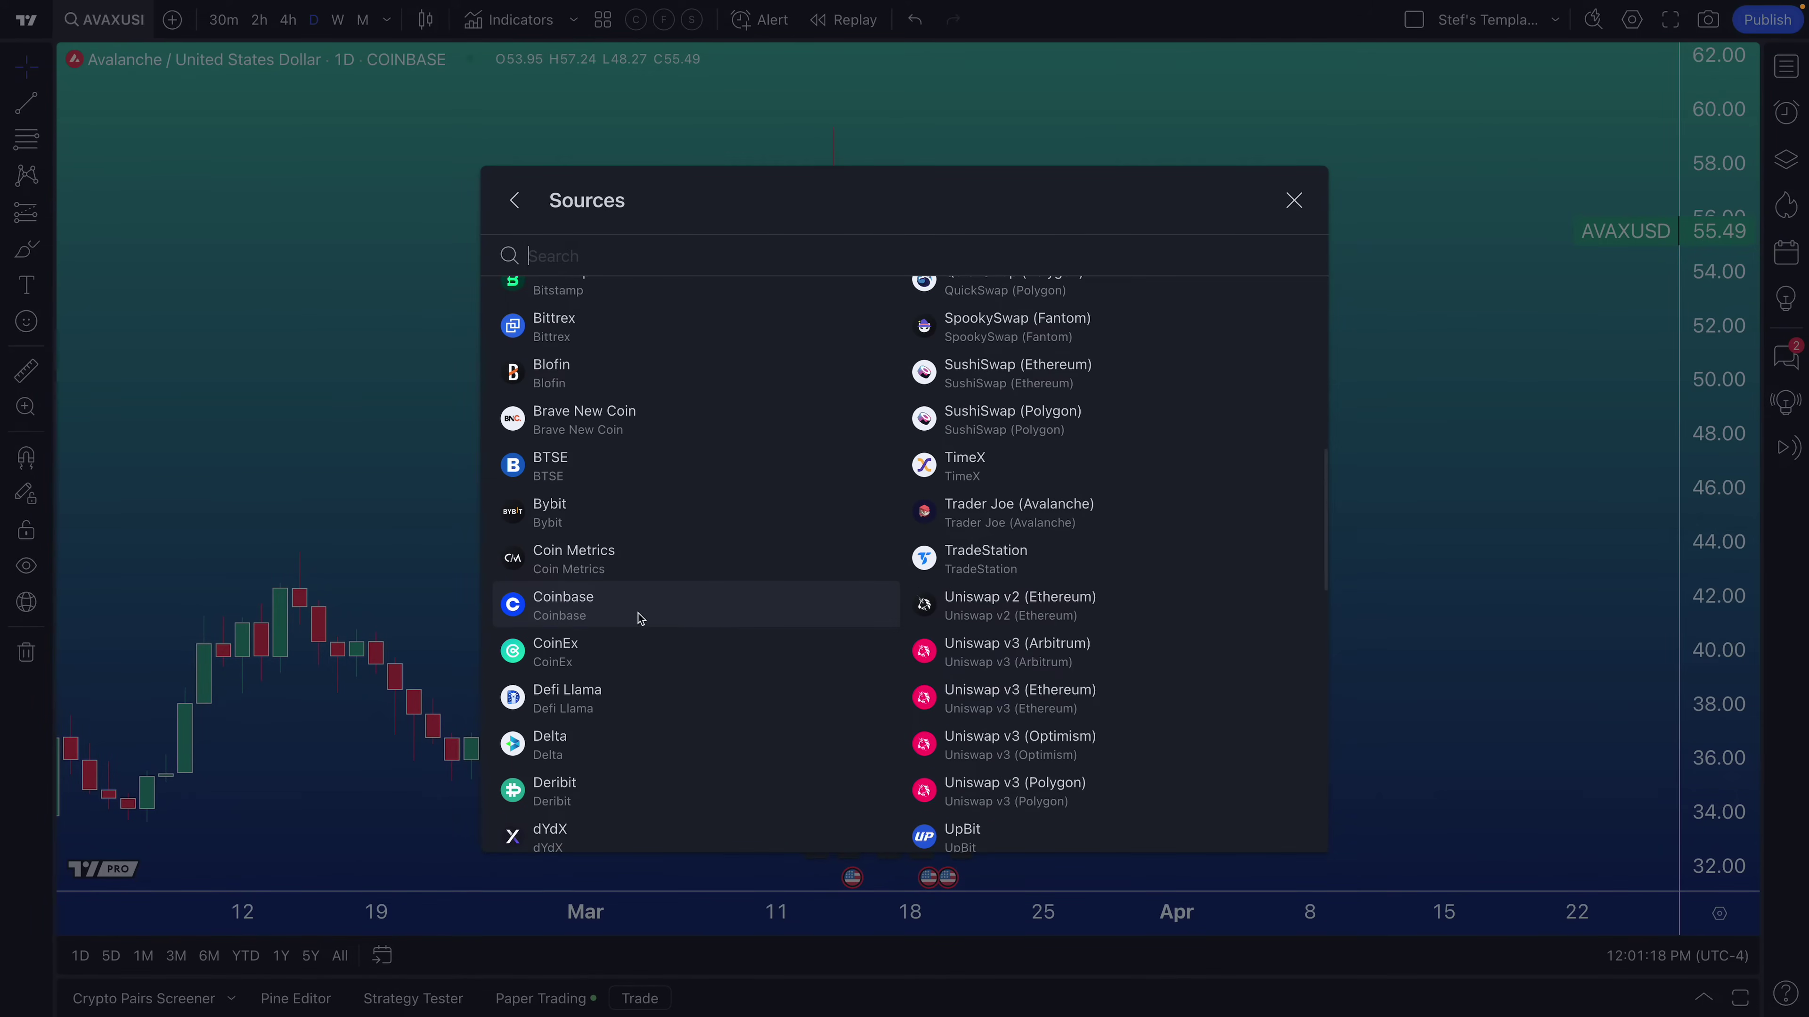
click(557, 609)
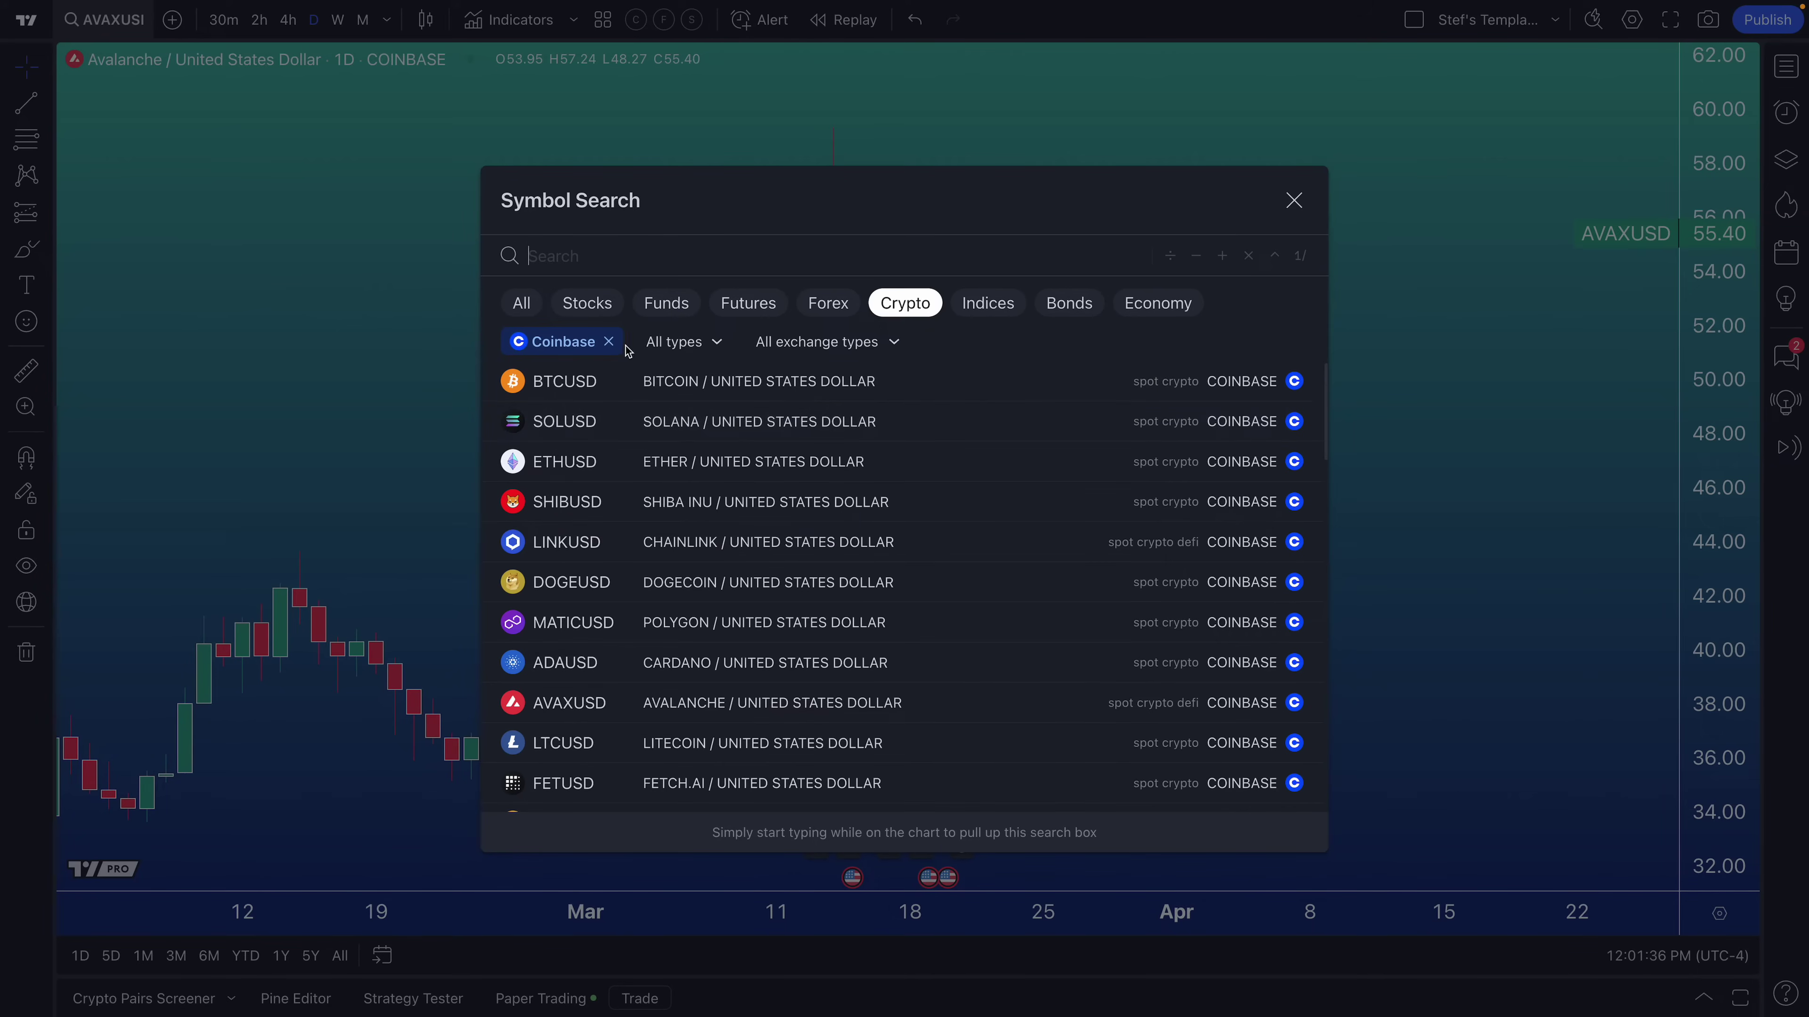
- Remove the Coinbase source filter and close the symbol search
click(608, 342)
click(604, 343)
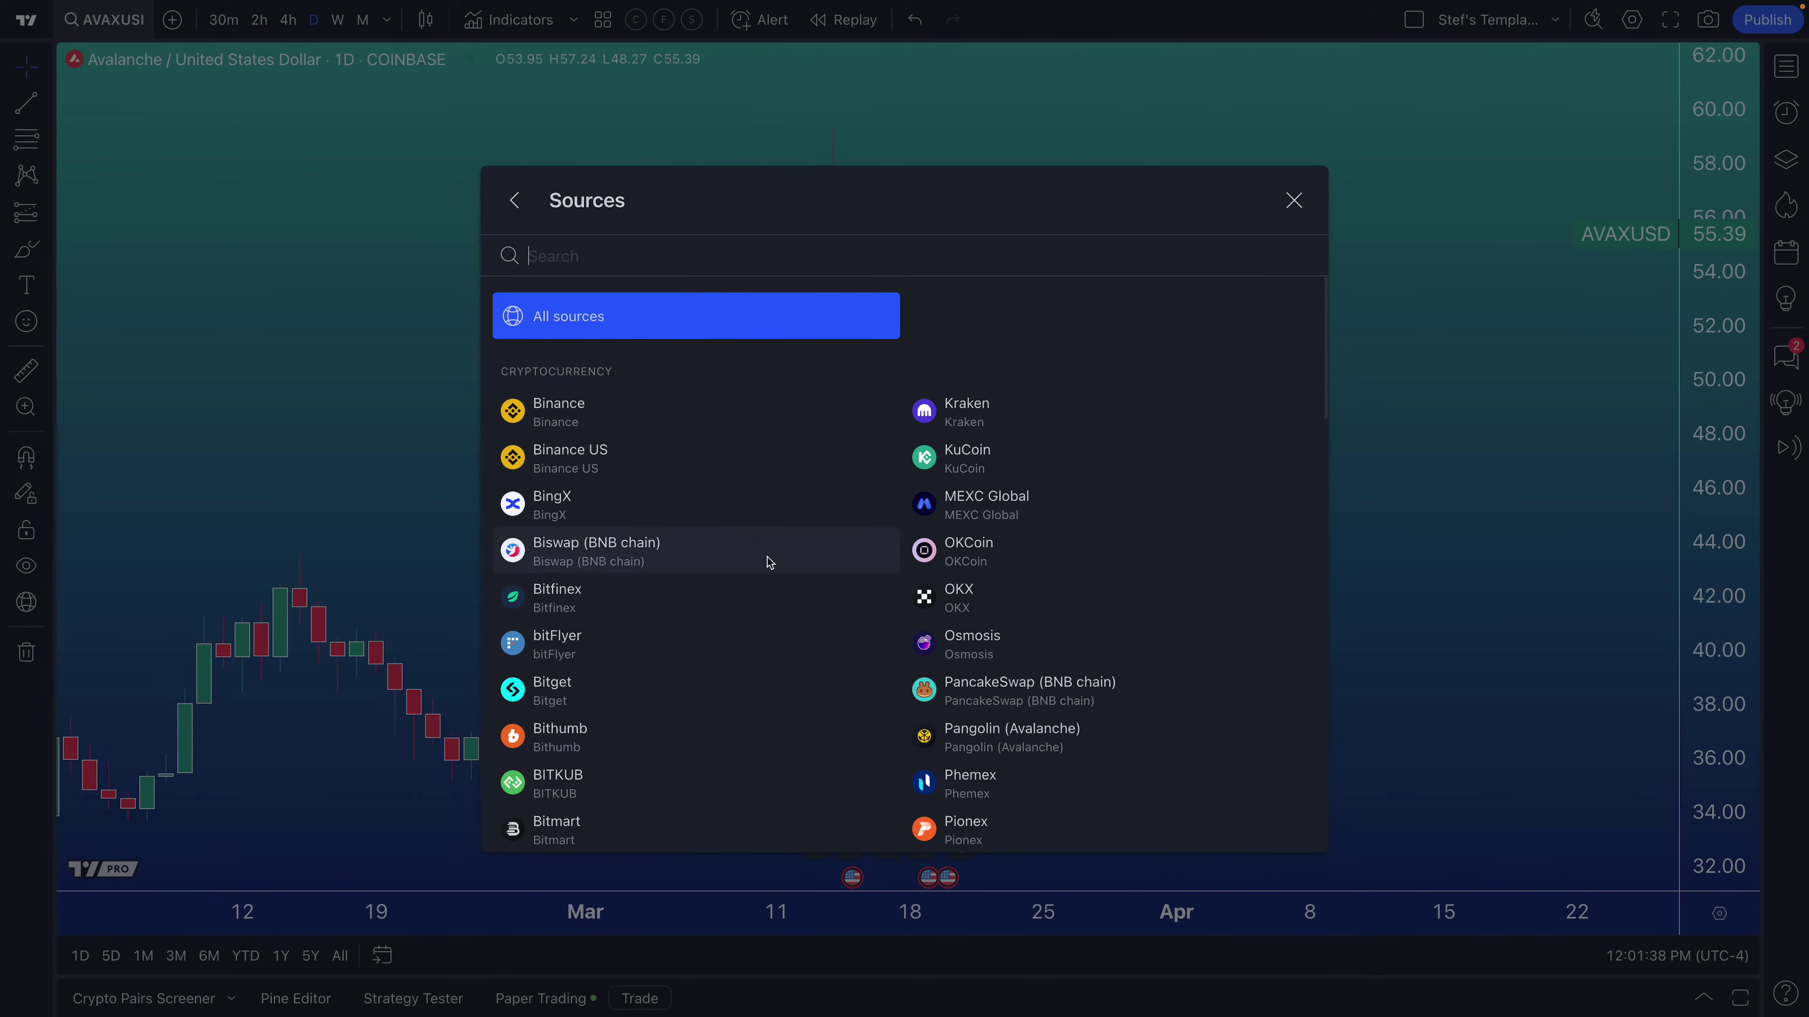
click(1293, 200)
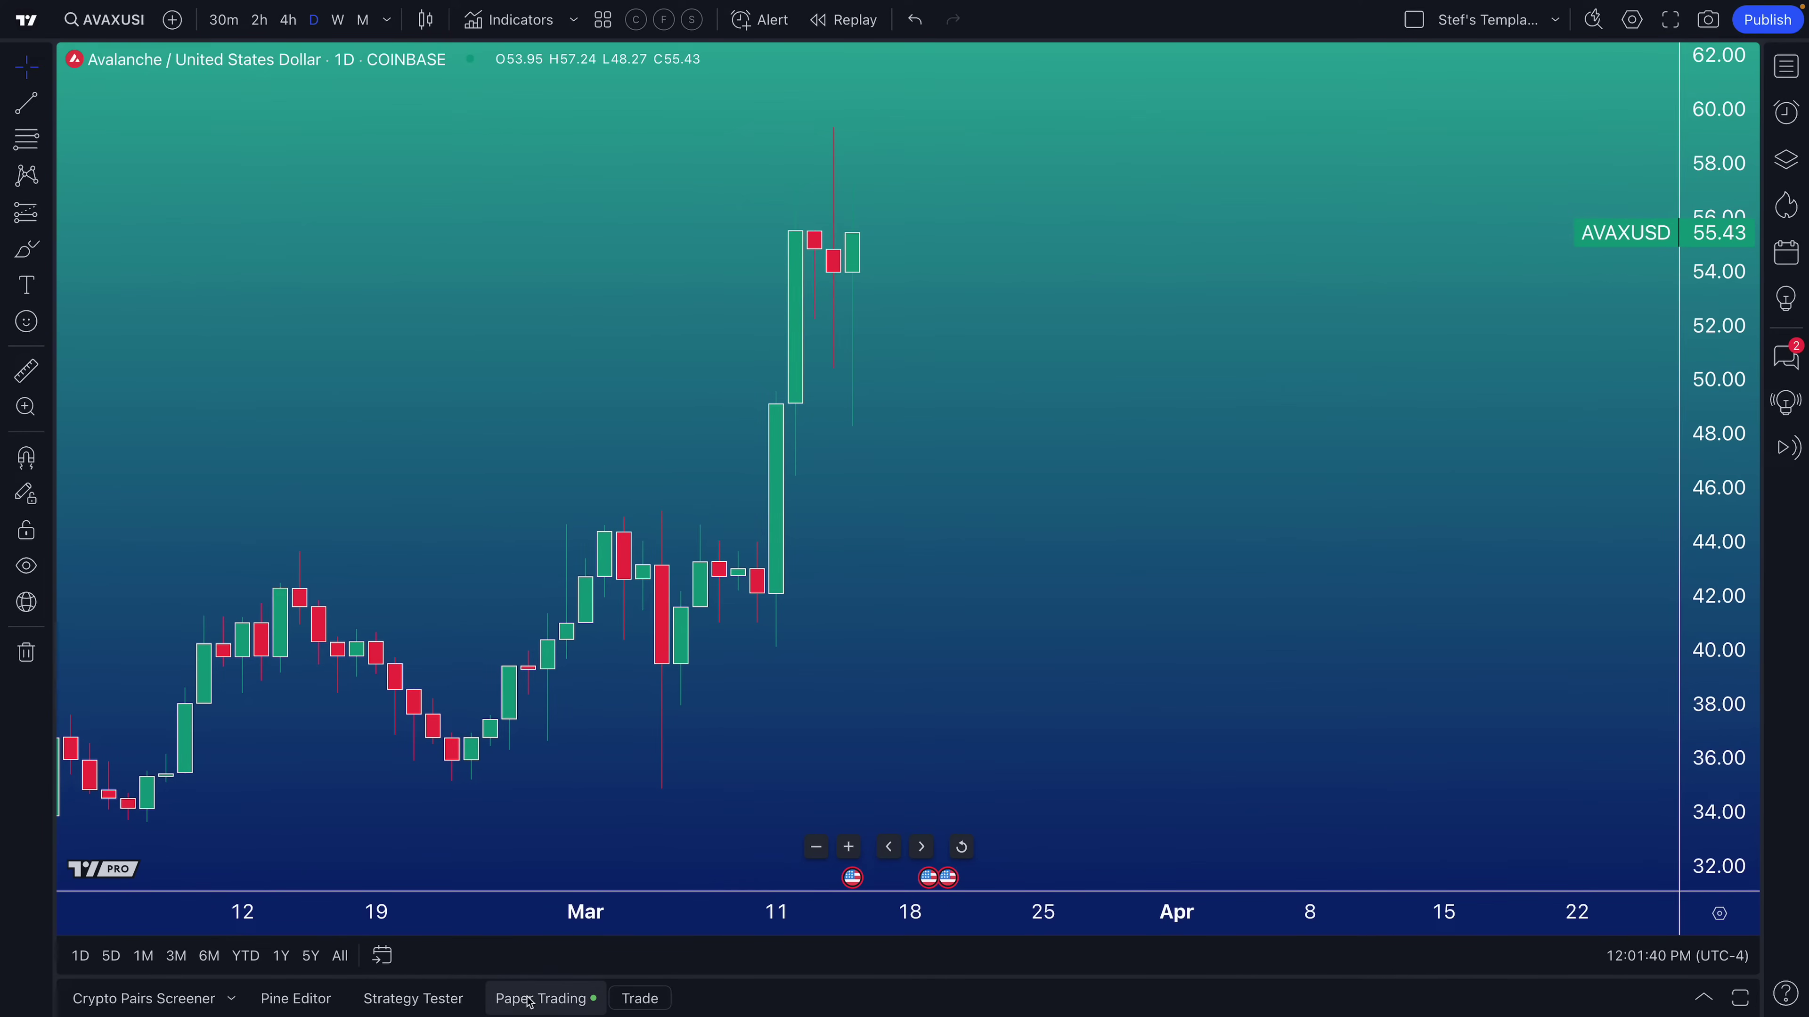
- Log out of the Paper Trading account
click(541, 997)
click(200, 541)
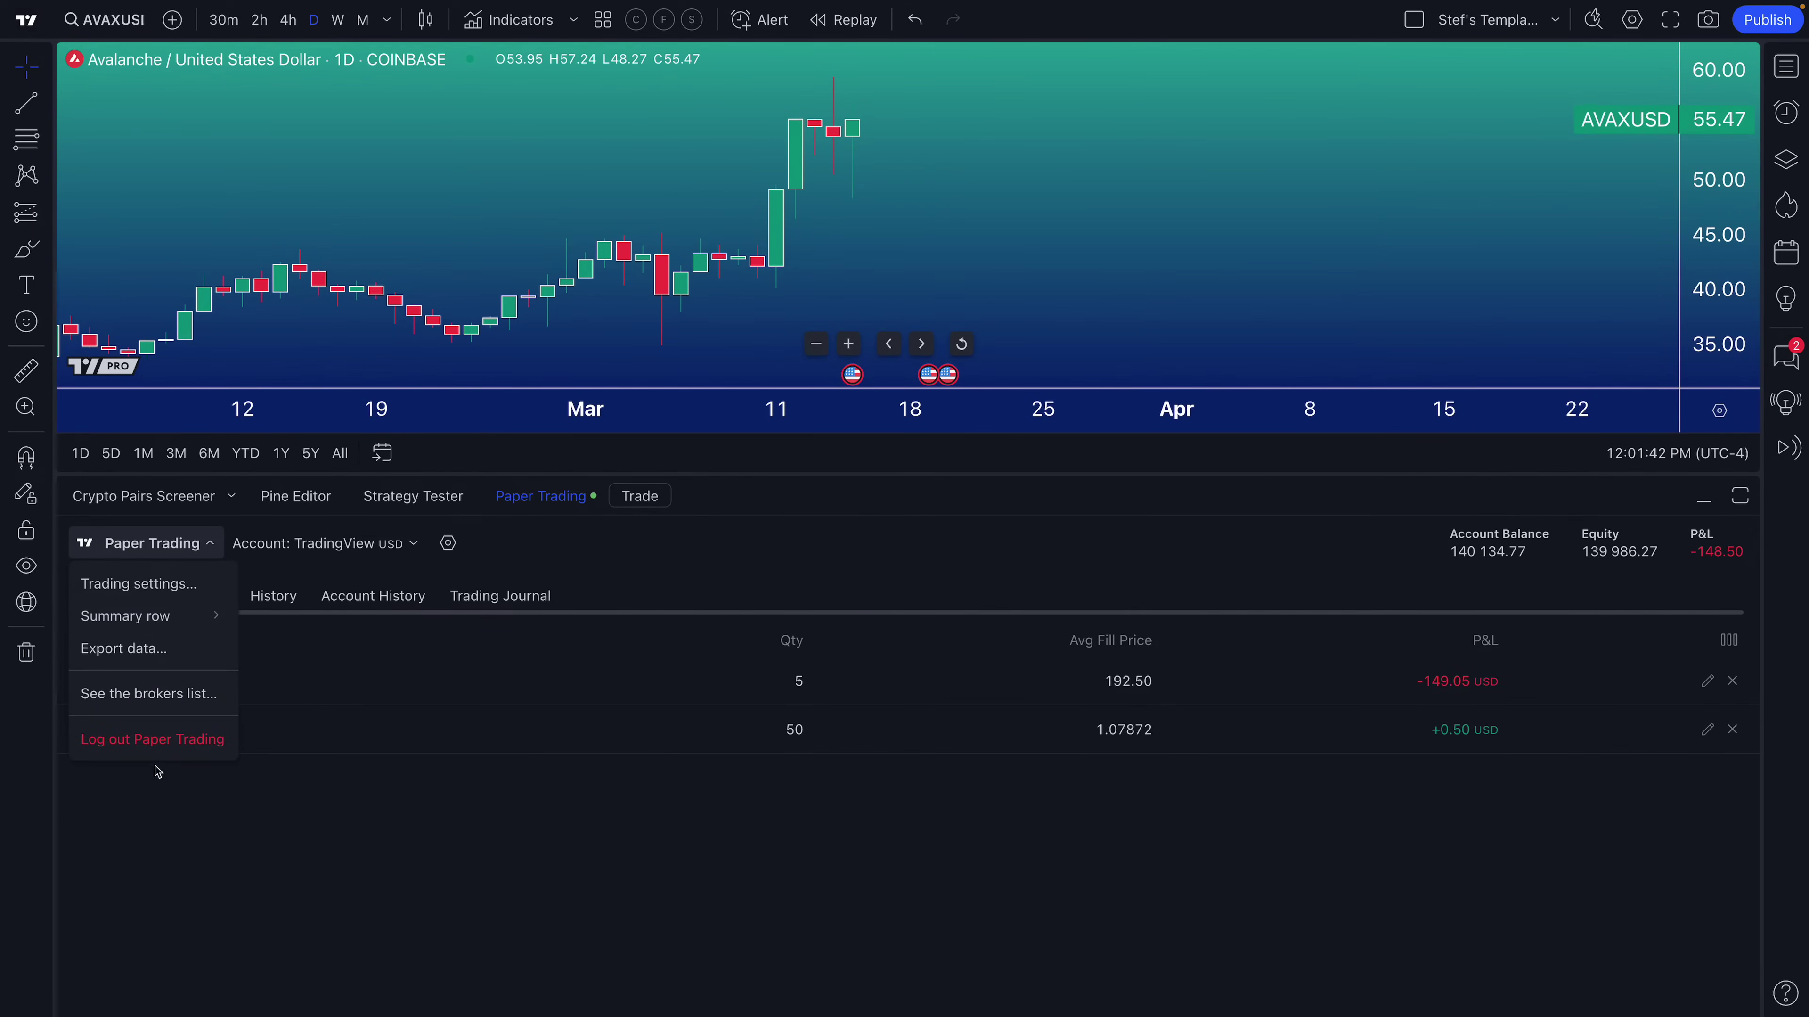
click(168, 748)
- Enlarge the trading area to view the supported brokers, and collapse it again
drag(800, 471, 780, 158)
scroll(683, 640, down, 3)
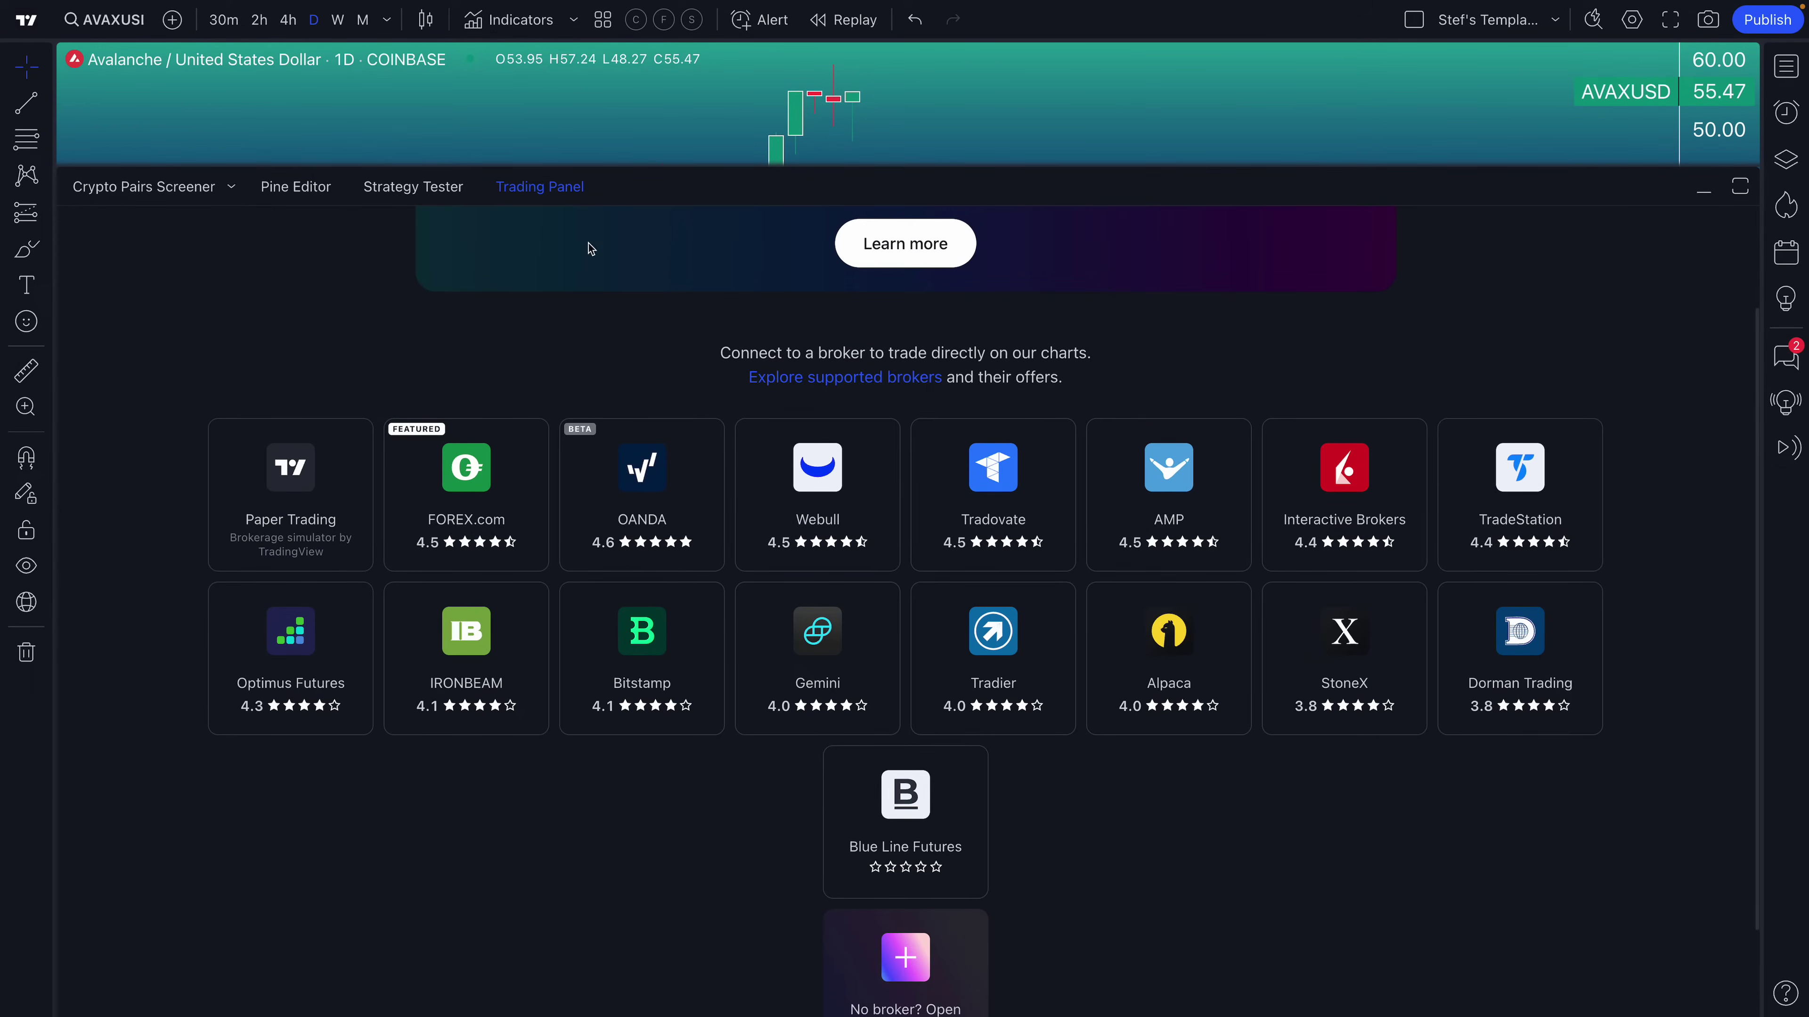
click(540, 188)
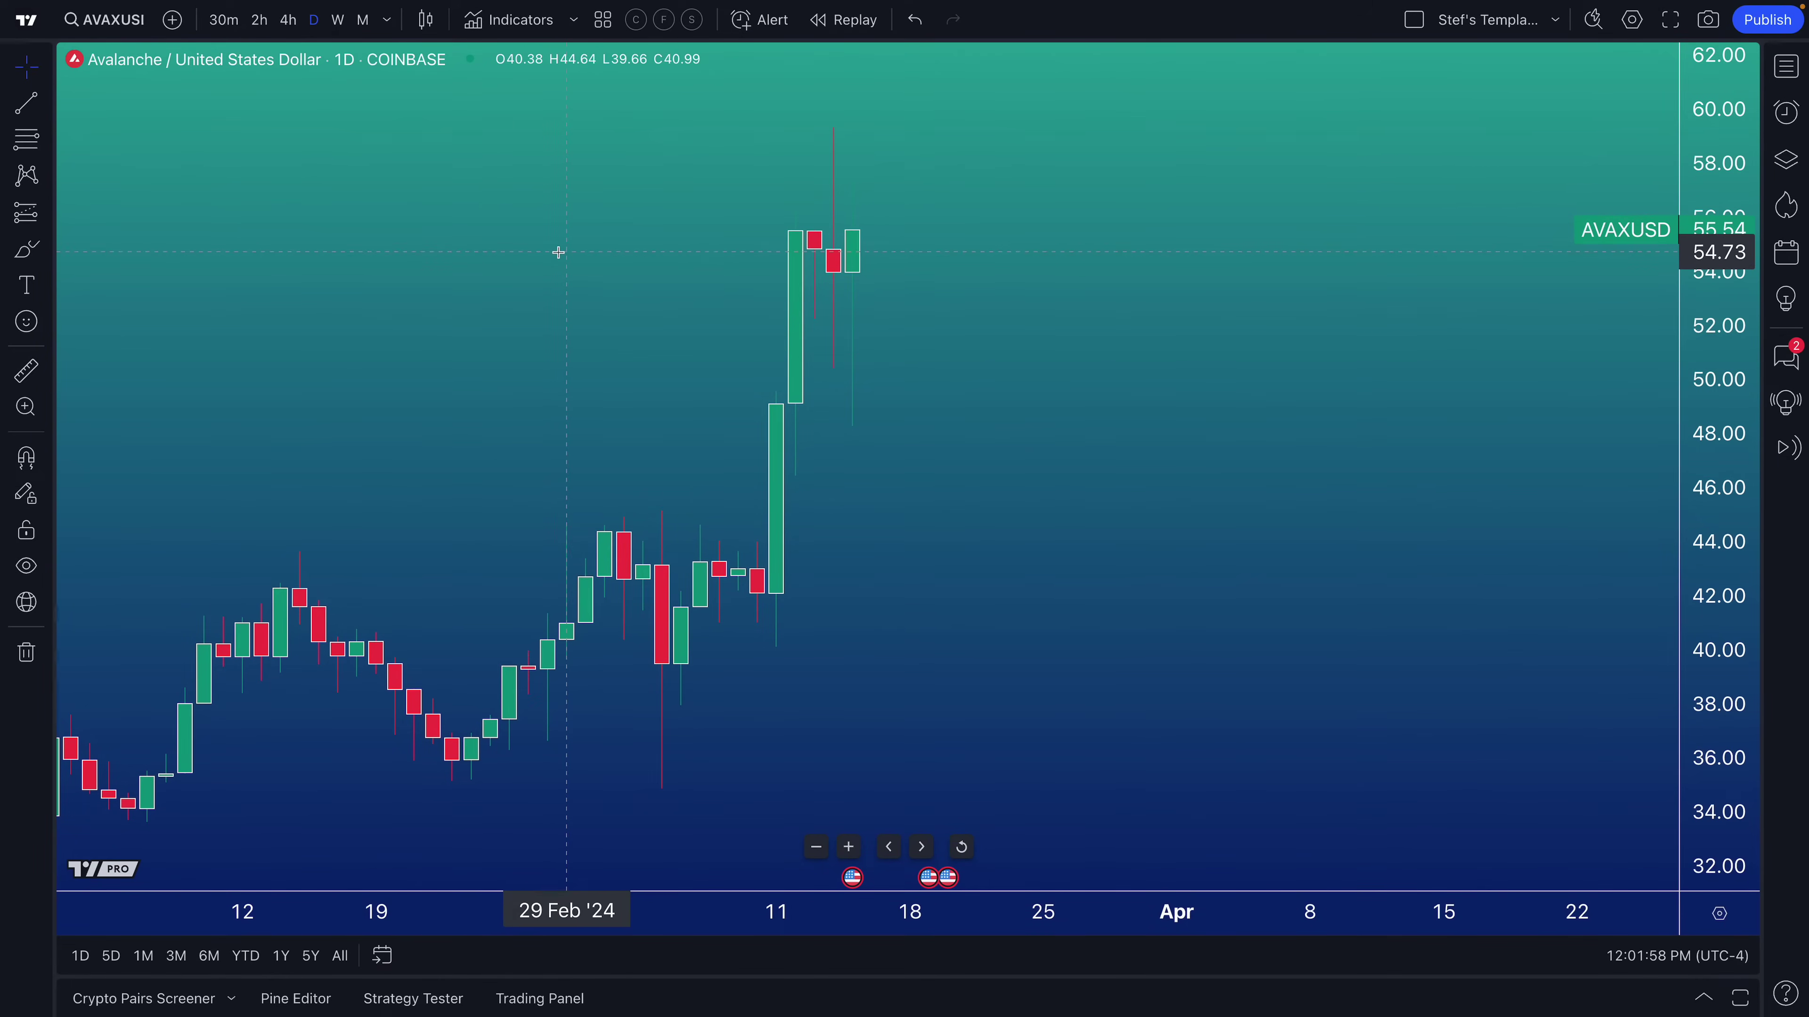
- Reopen the symbol search for AVAXUSD and filter the crypto results to the Spot type
click(143, 57)
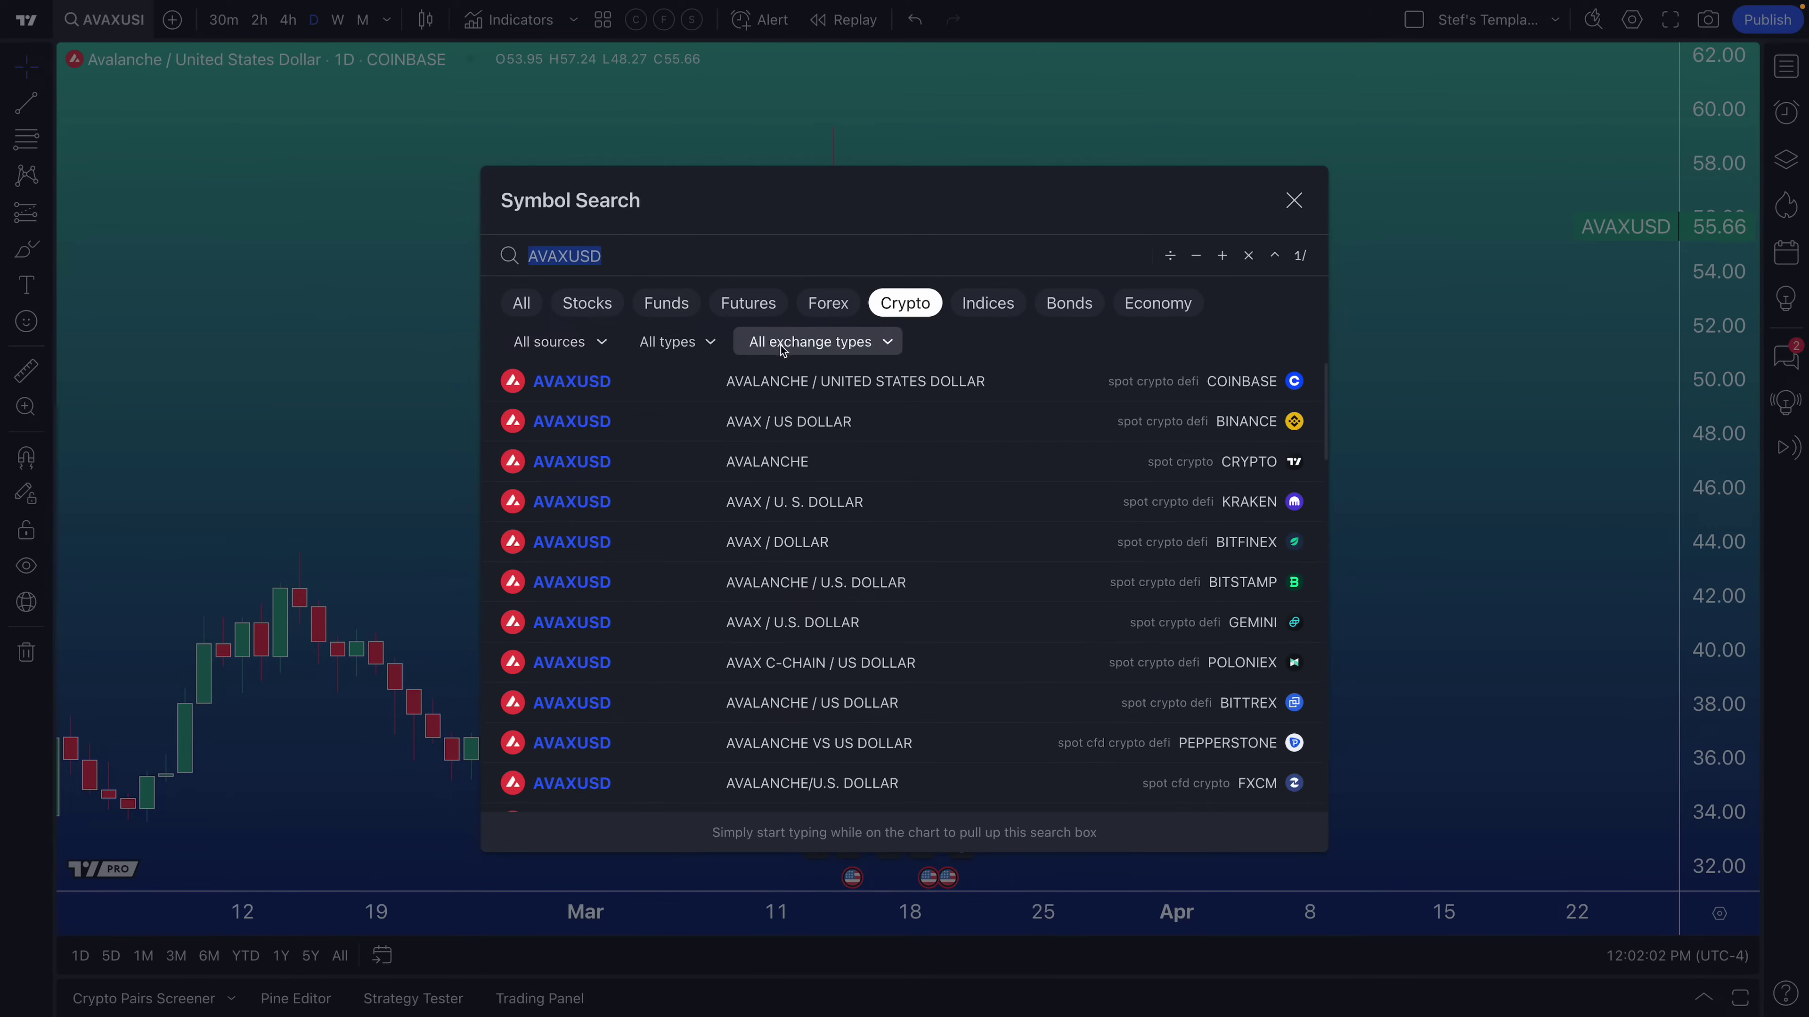
click(695, 345)
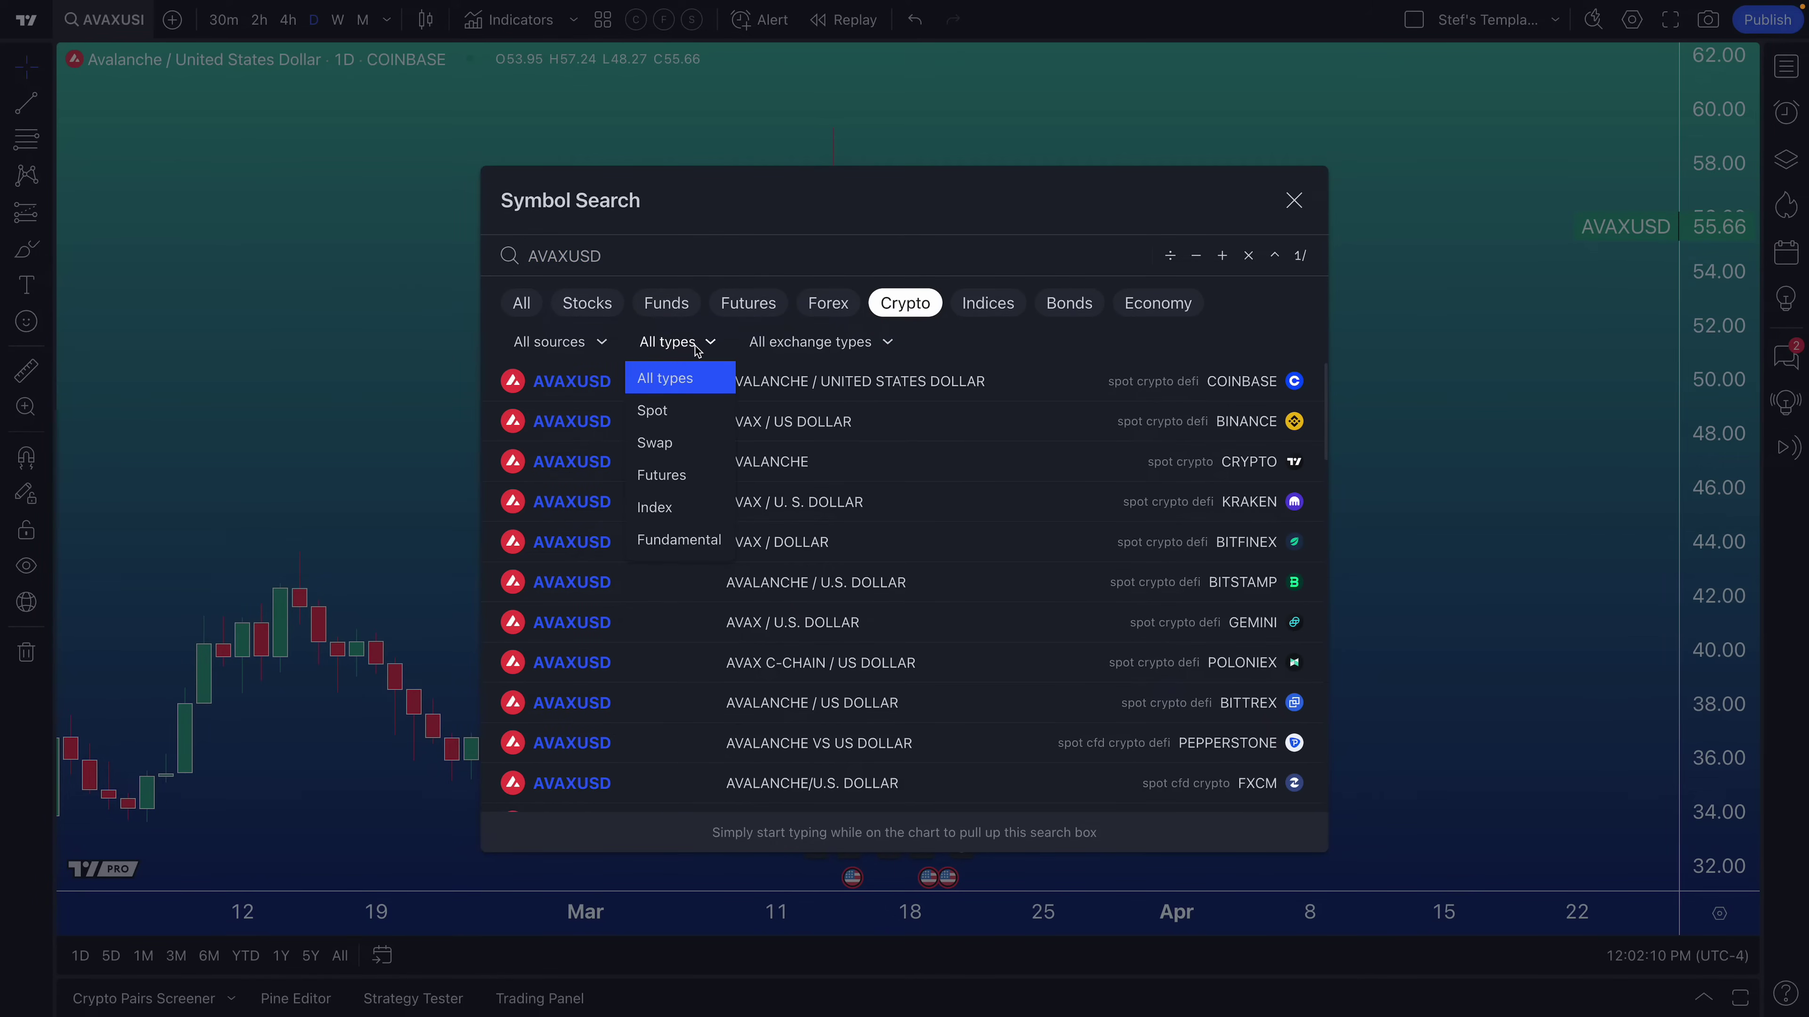
click(672, 418)
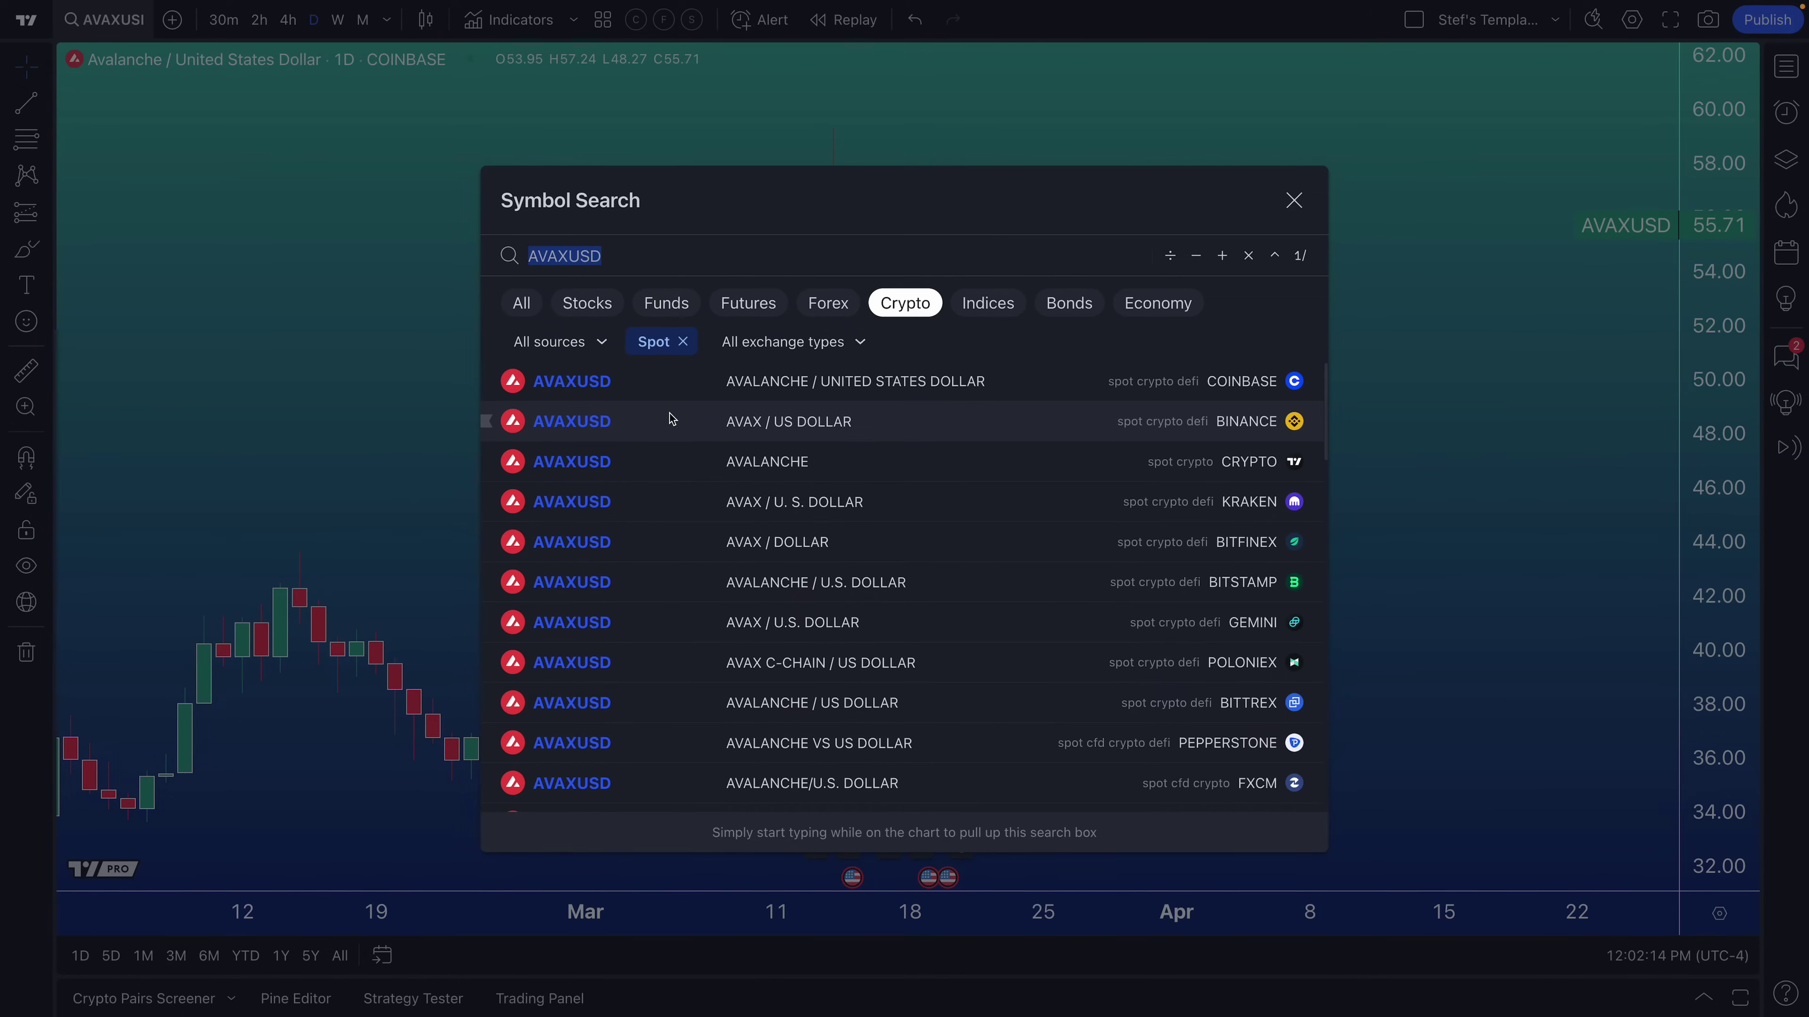
- Replace the Spot type filter with Fundamental in the crypto symbol search, and clear the AVAXUSD search text
click(694, 344)
click(694, 345)
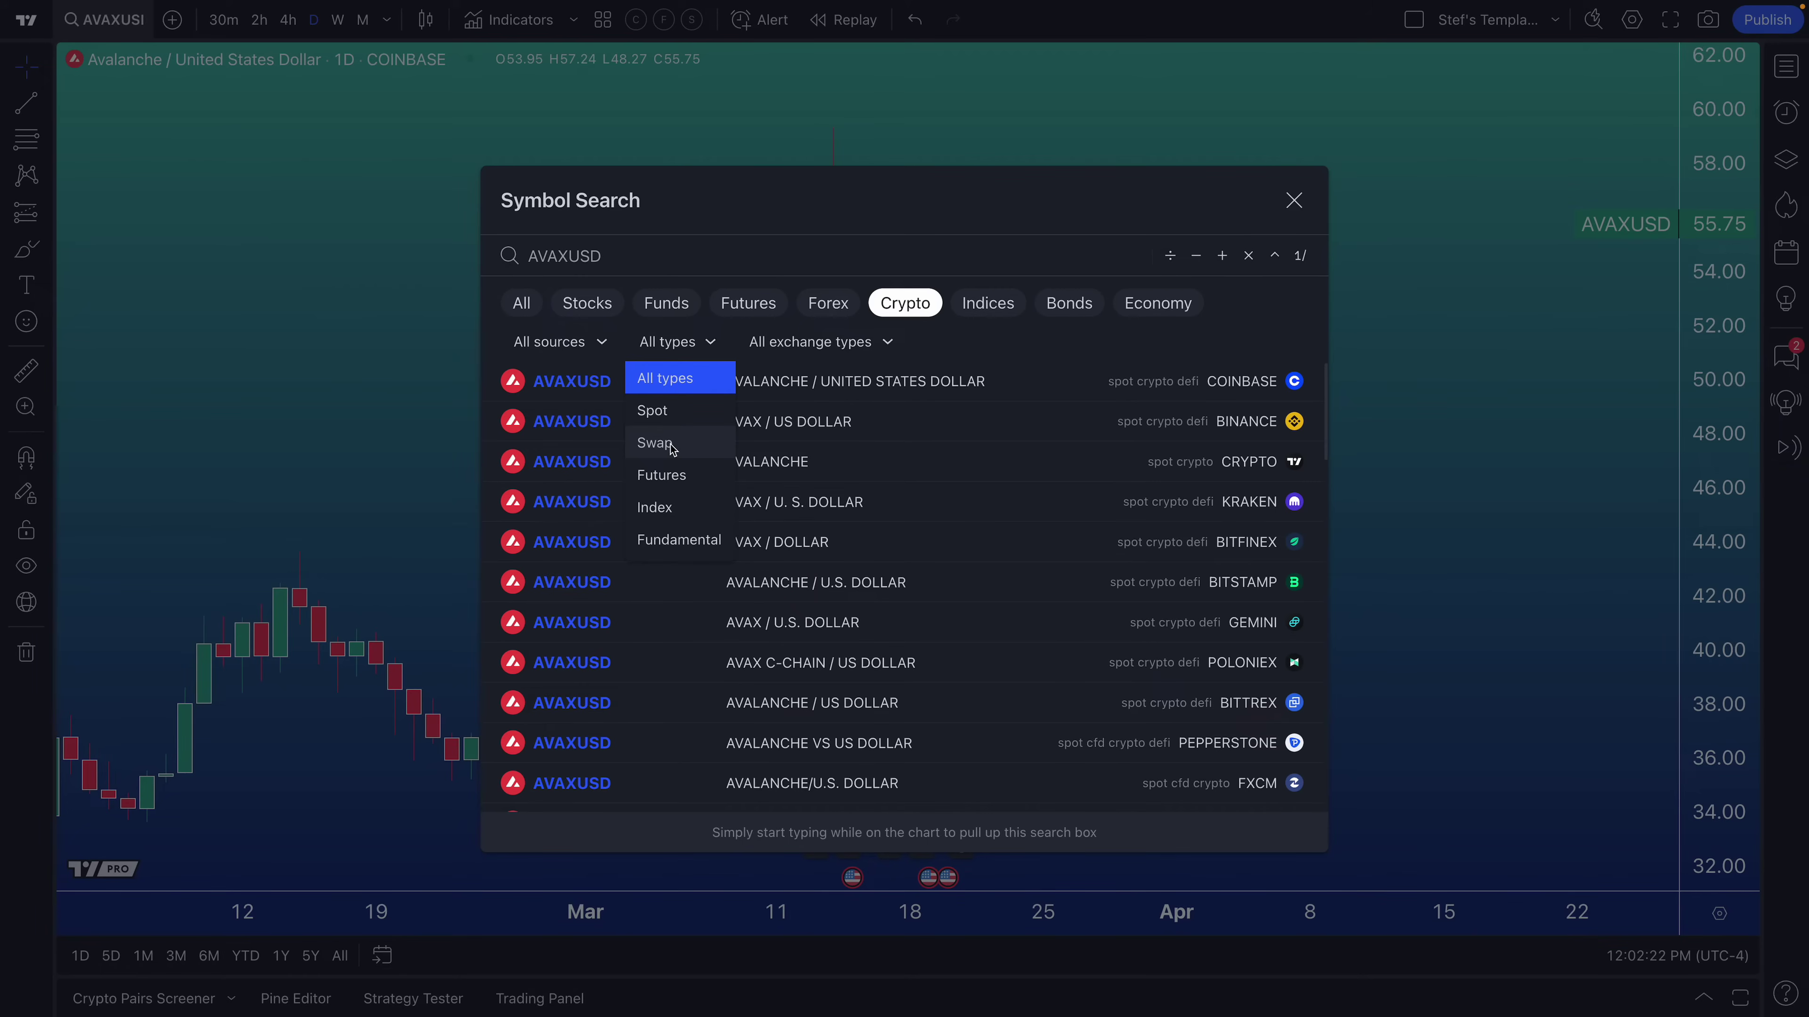
click(660, 540)
key(BackSpace)
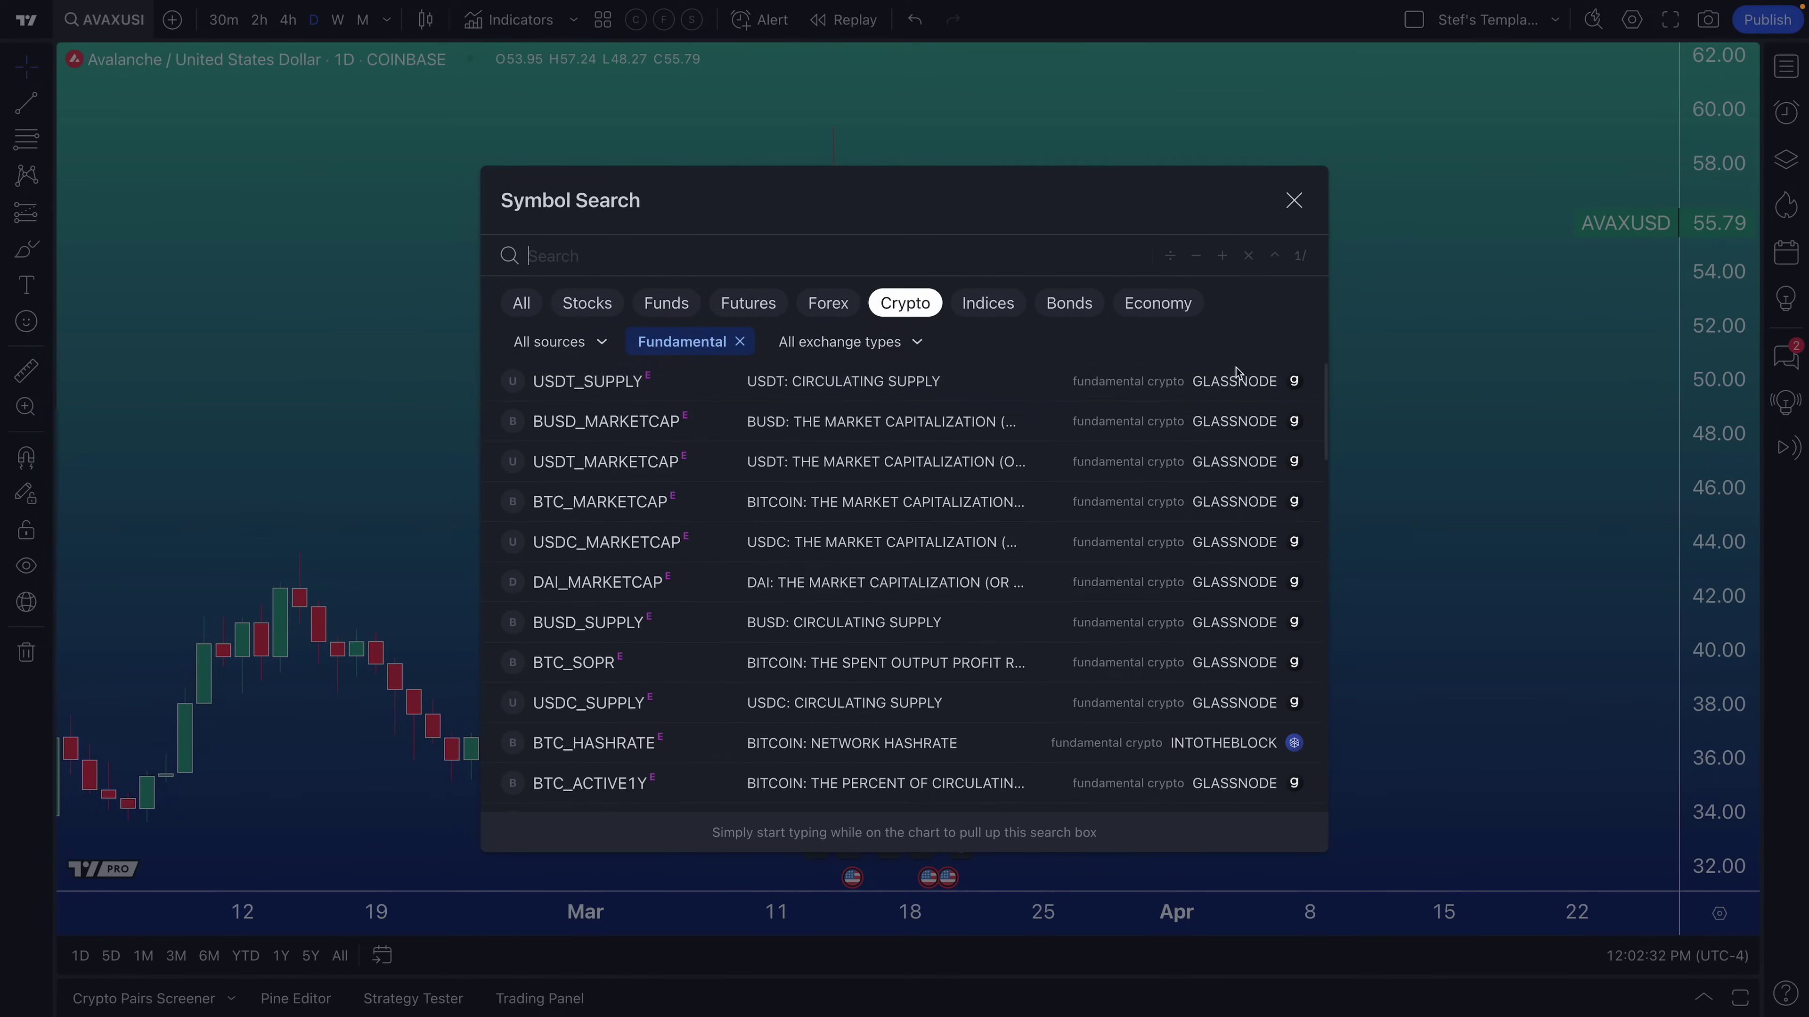
- Look through the fundamental crypto symbols, examining what each metric describes and which data provider supplies it
scroll(1212, 533, down, 6)
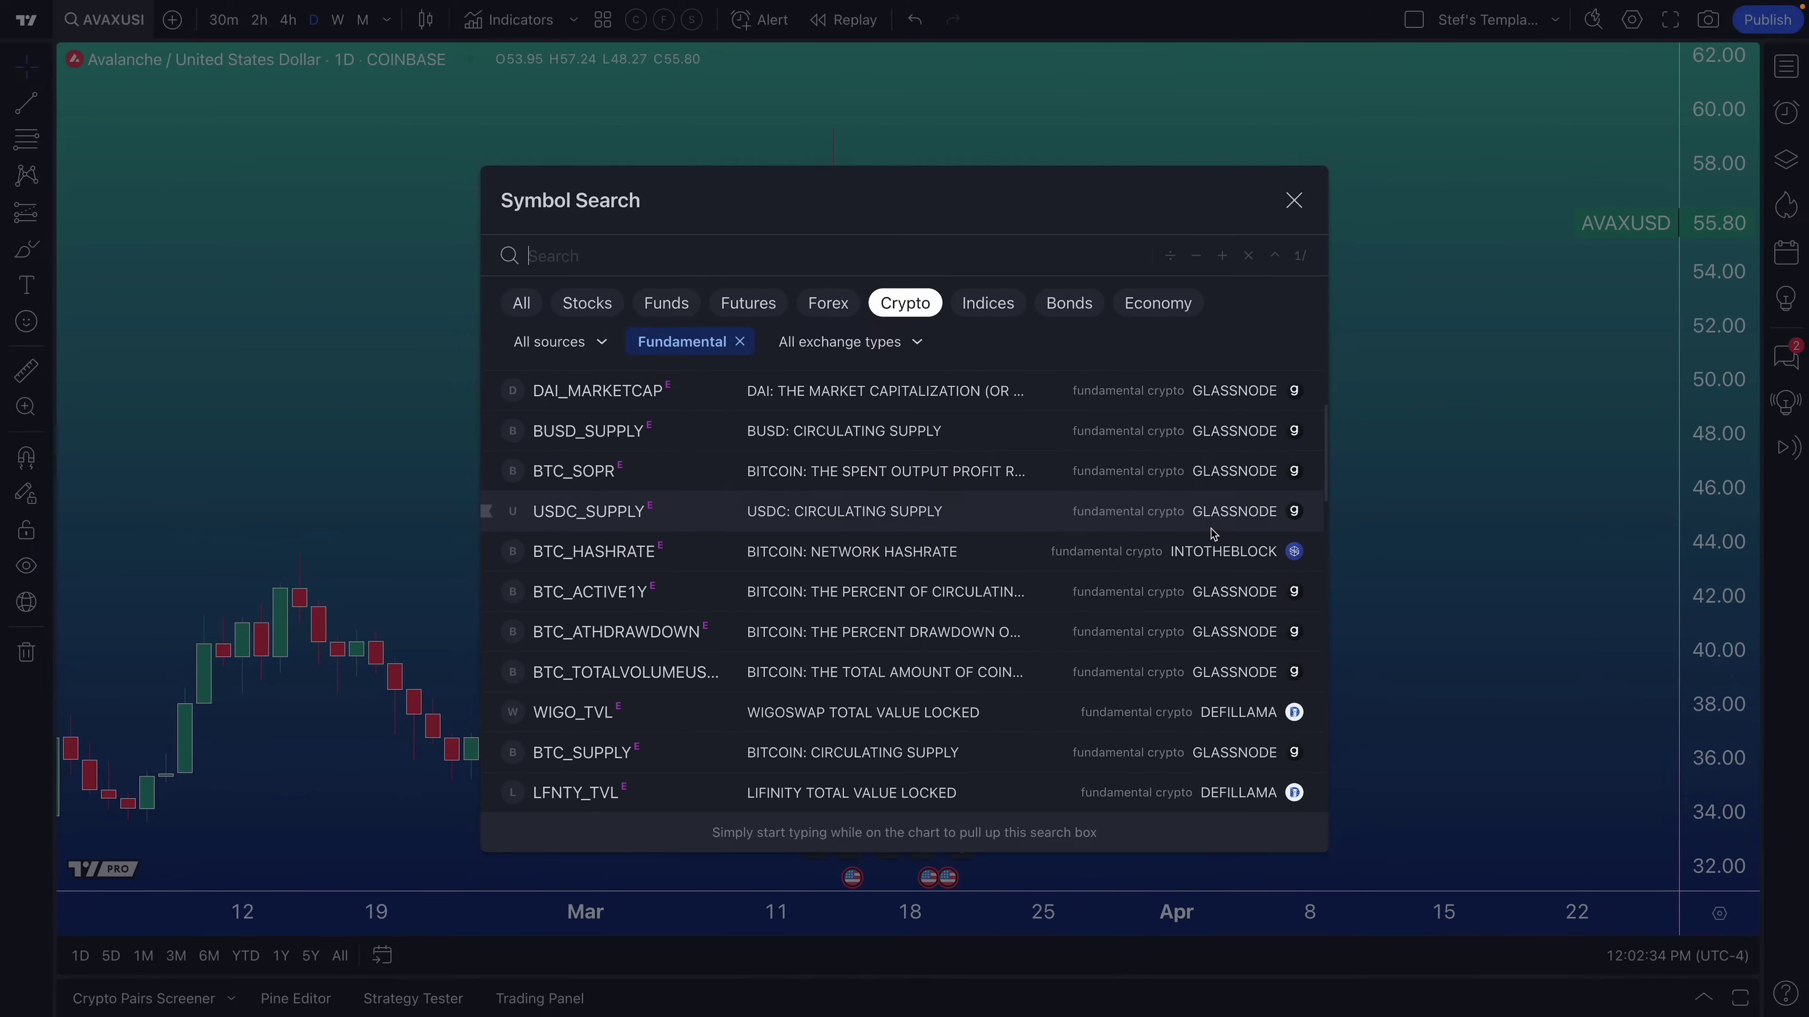
scroll(1212, 533, down, 2)
scroll(1207, 531, up, 8)
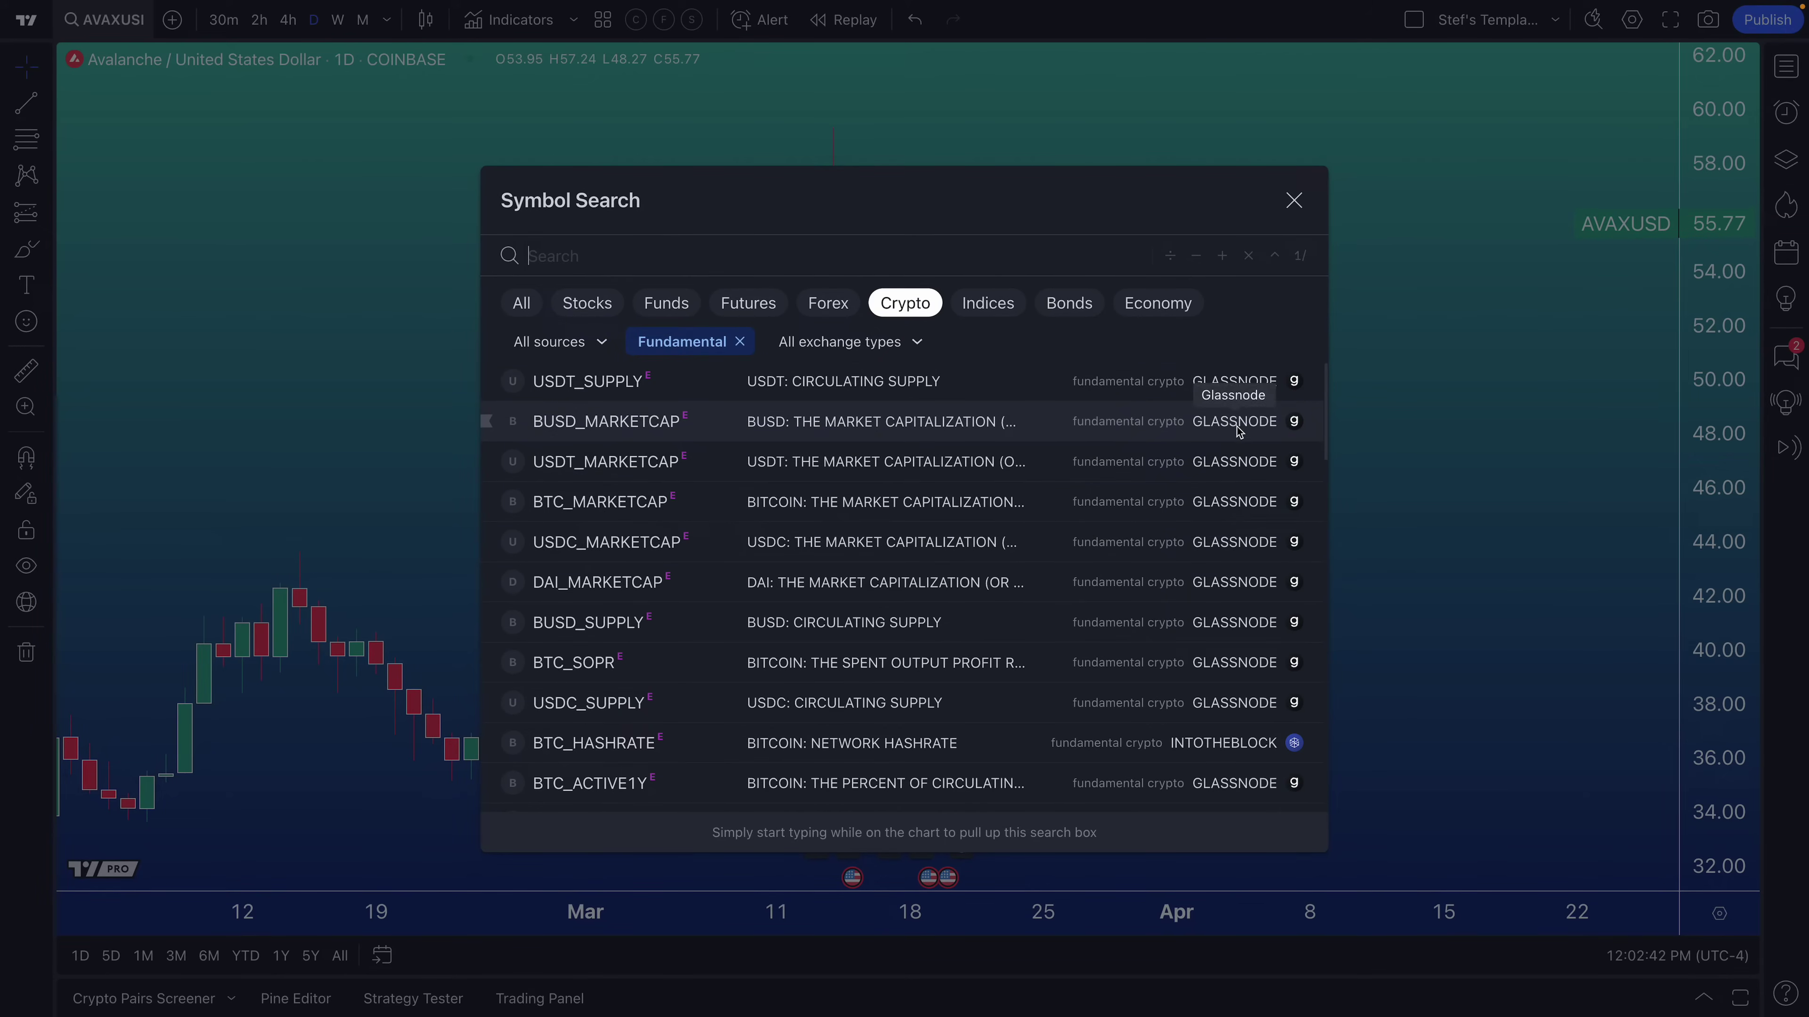
scroll(1235, 436, down, 1)
scroll(1224, 498, down, 1)
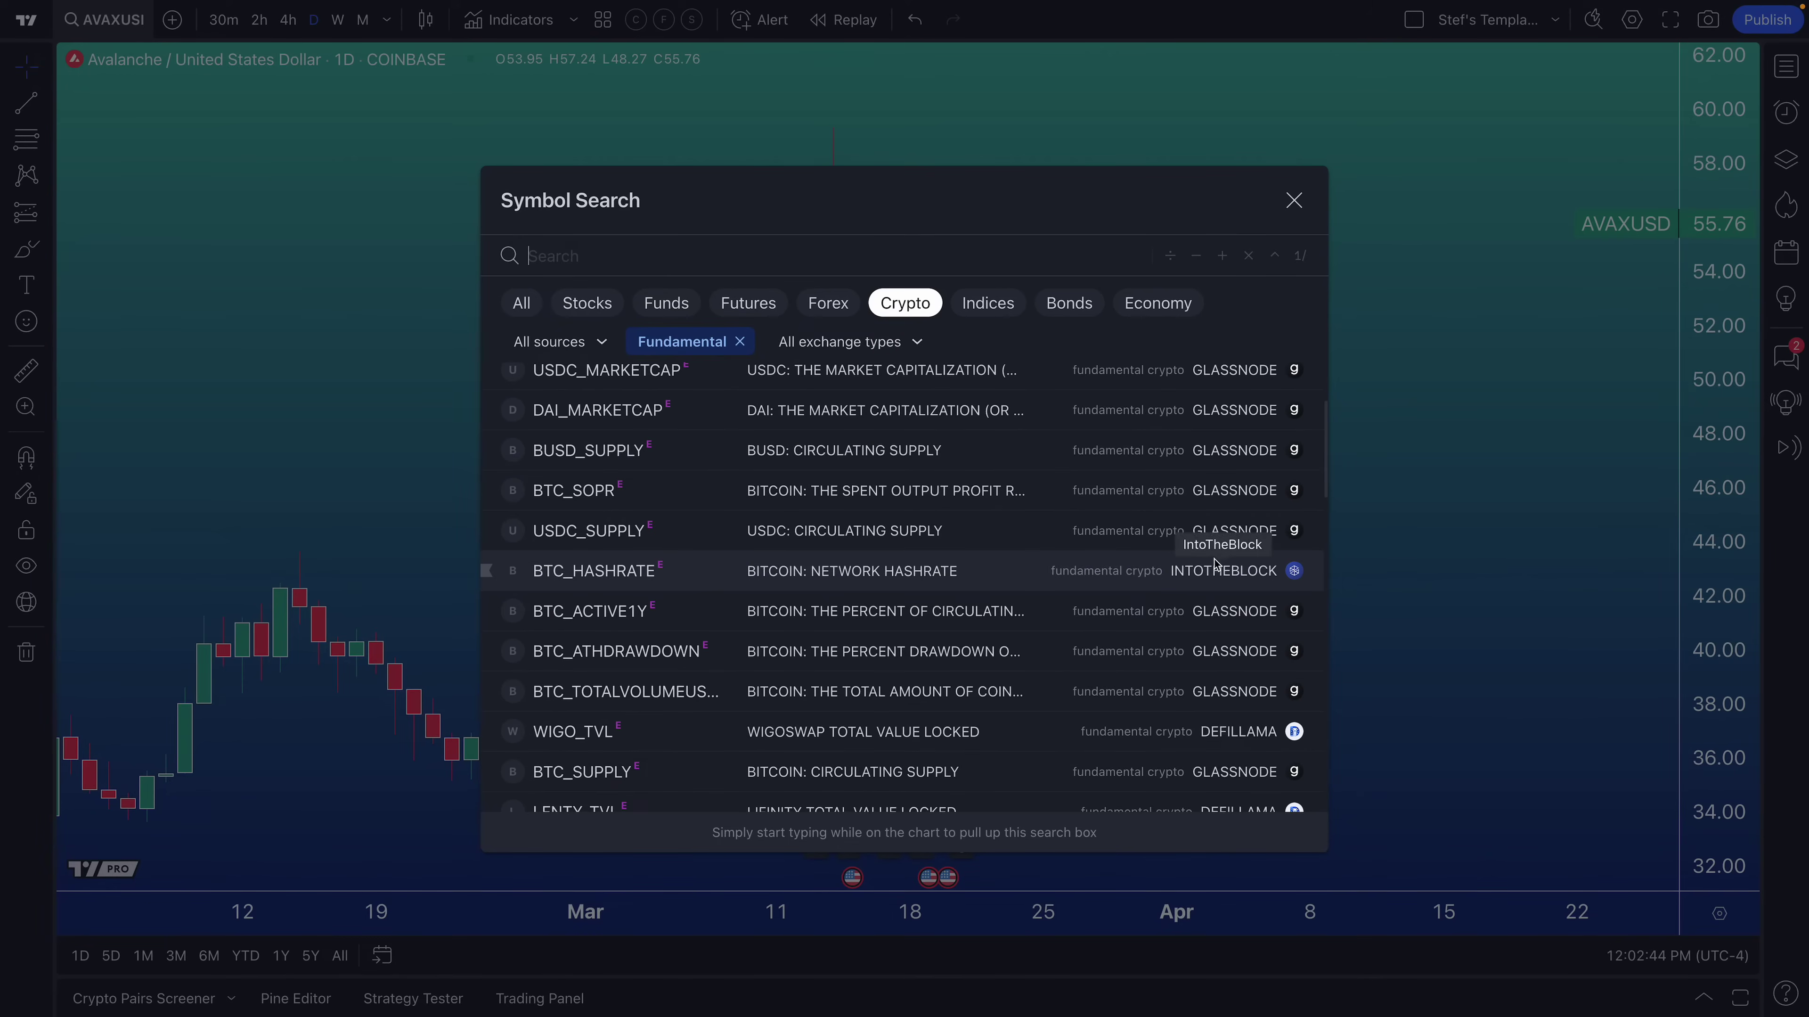
scroll(1217, 562, down, 2)
scroll(1228, 605, down, 6)
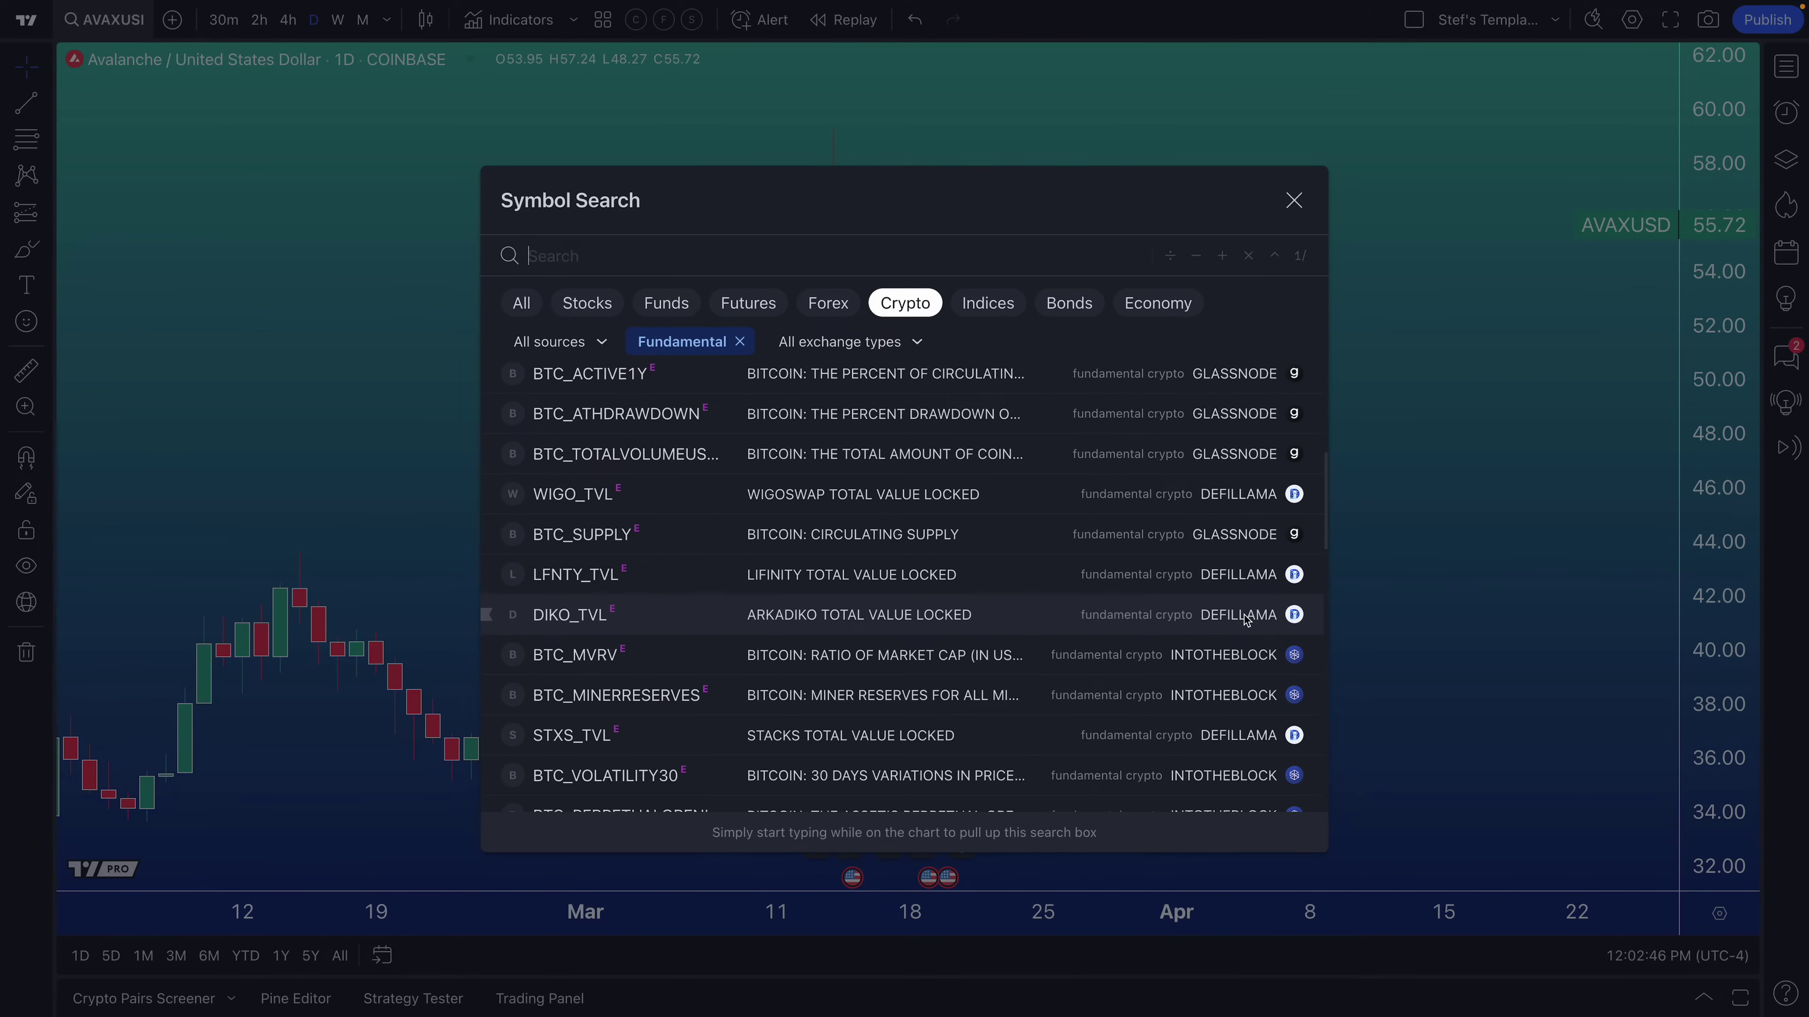
scroll(1229, 608, down, 12)
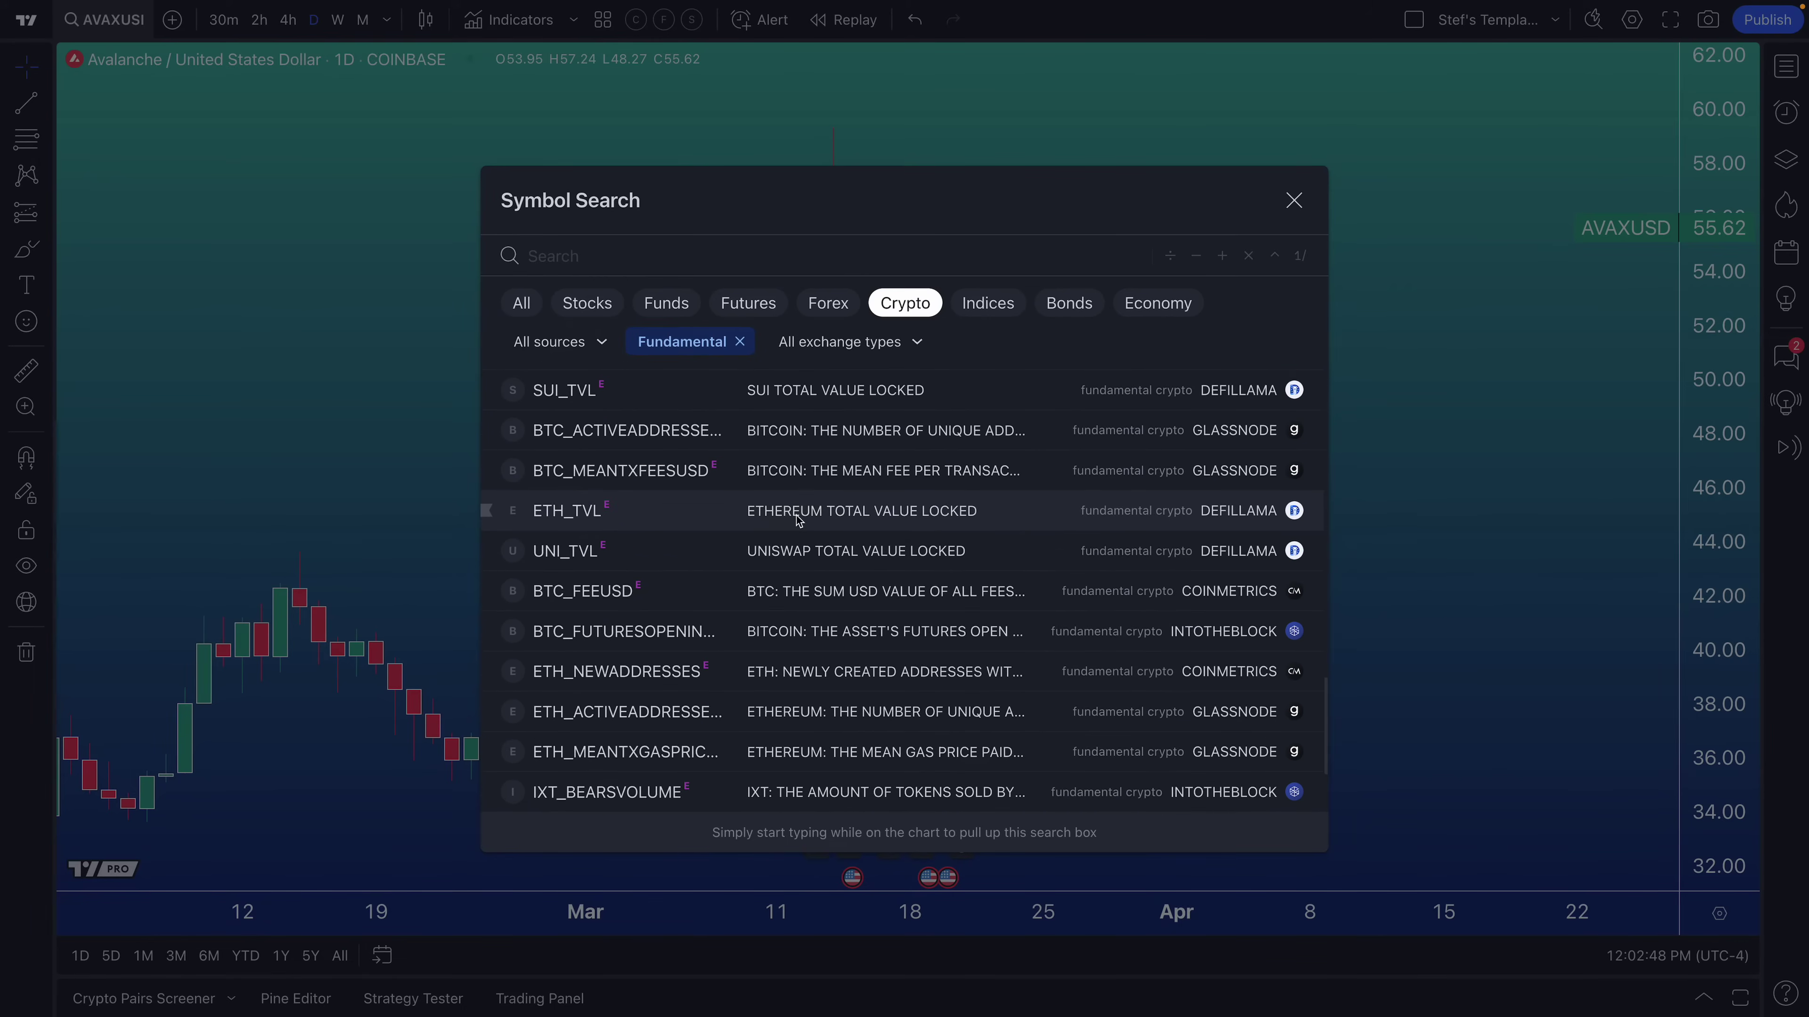
scroll(762, 523, up, 20)
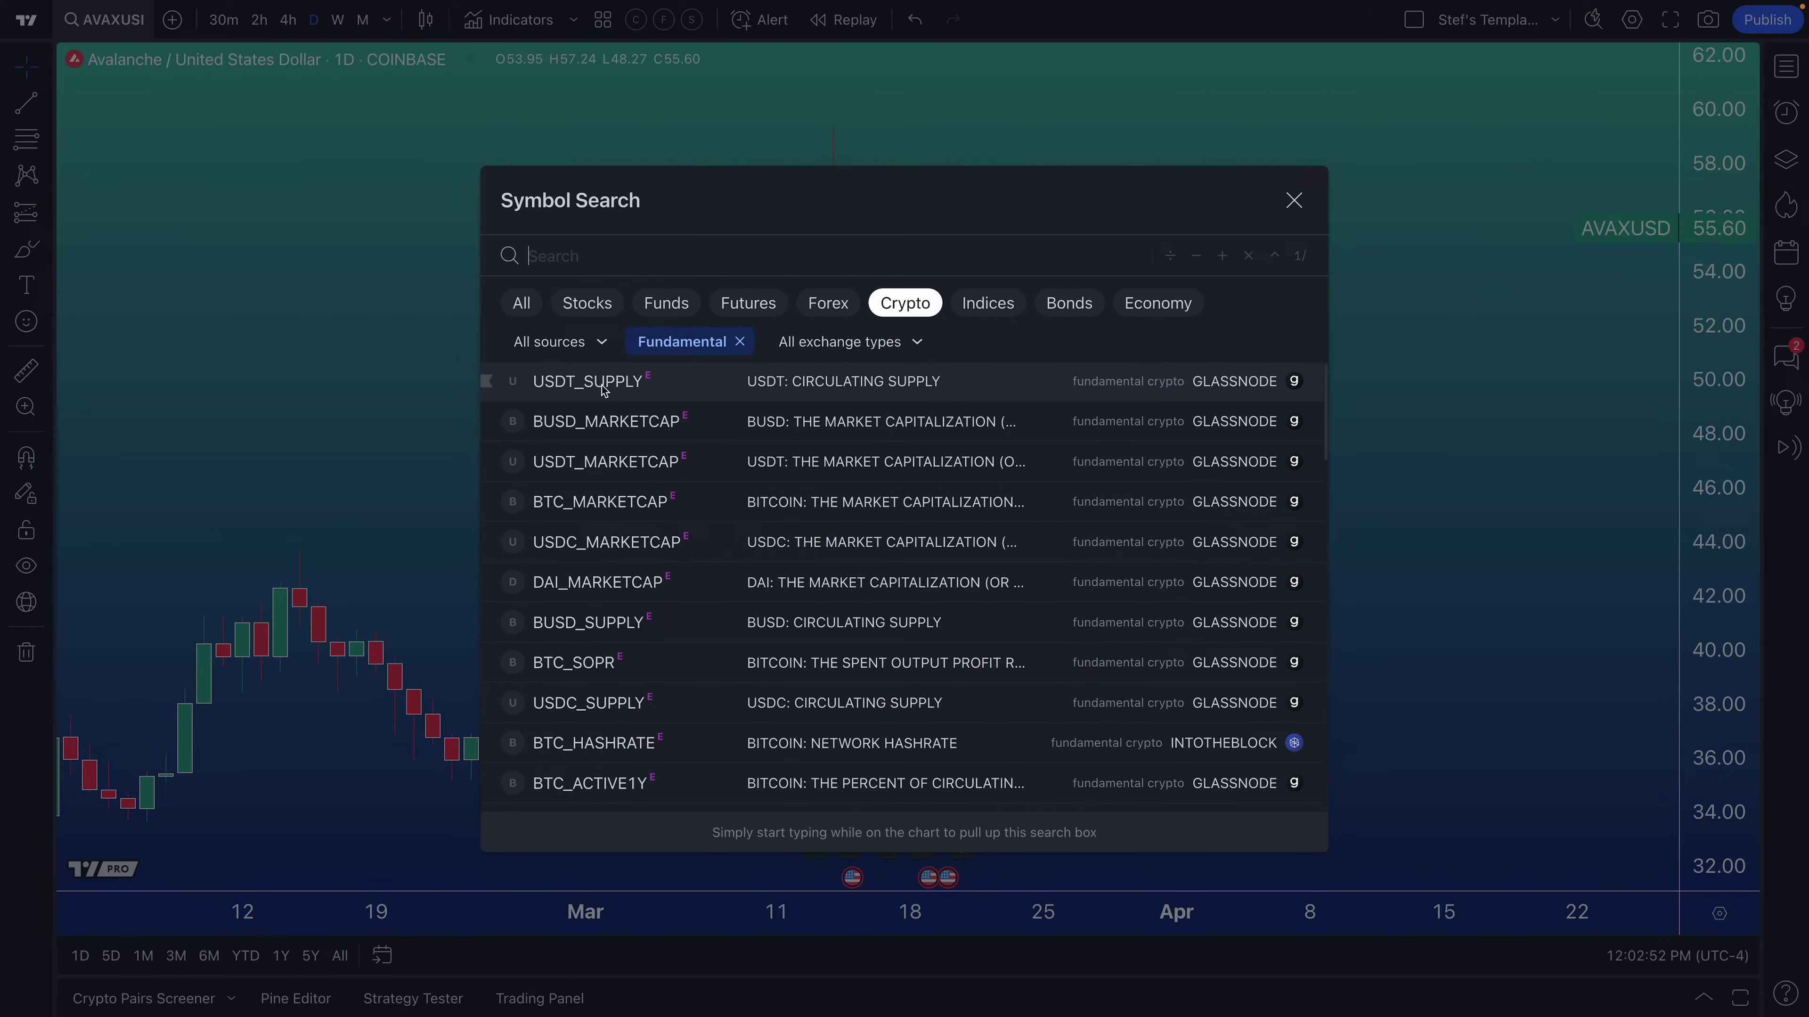
- Chart the USDT_SUPPLY circulating supply symbol from Glassnode over a range of several months
click(763, 385)
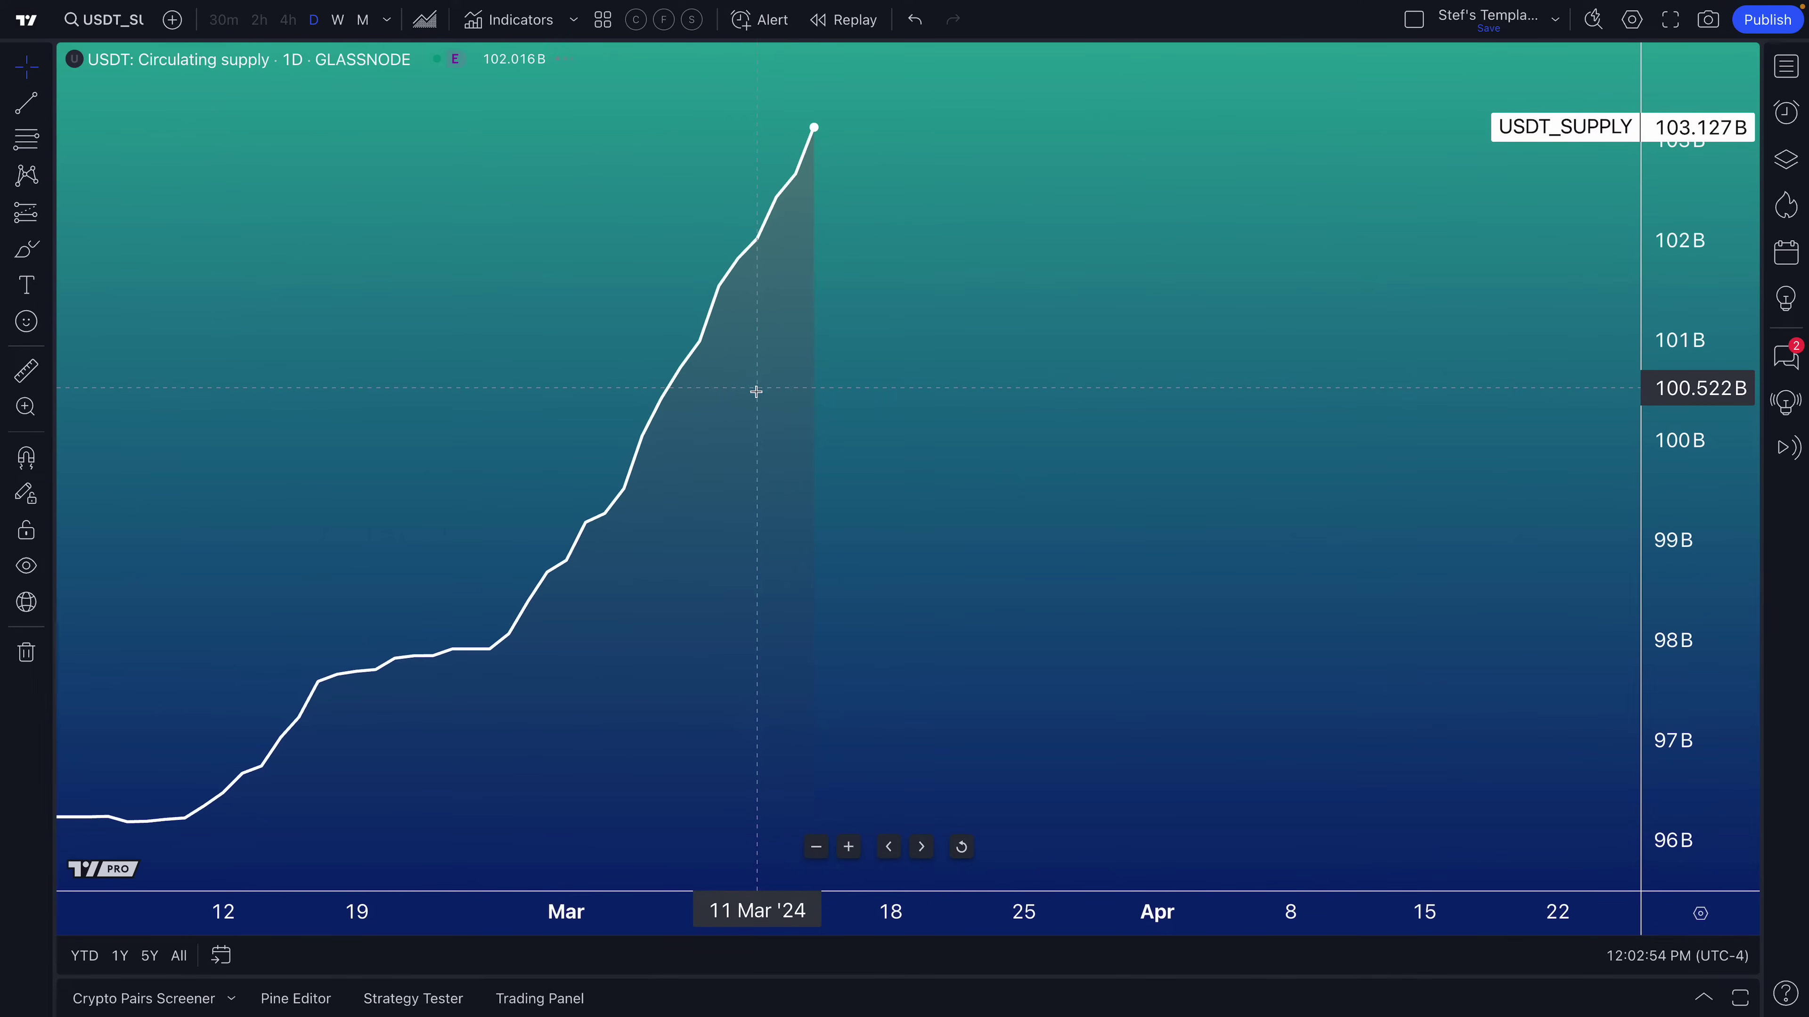
scroll(827, 505, down, 10)
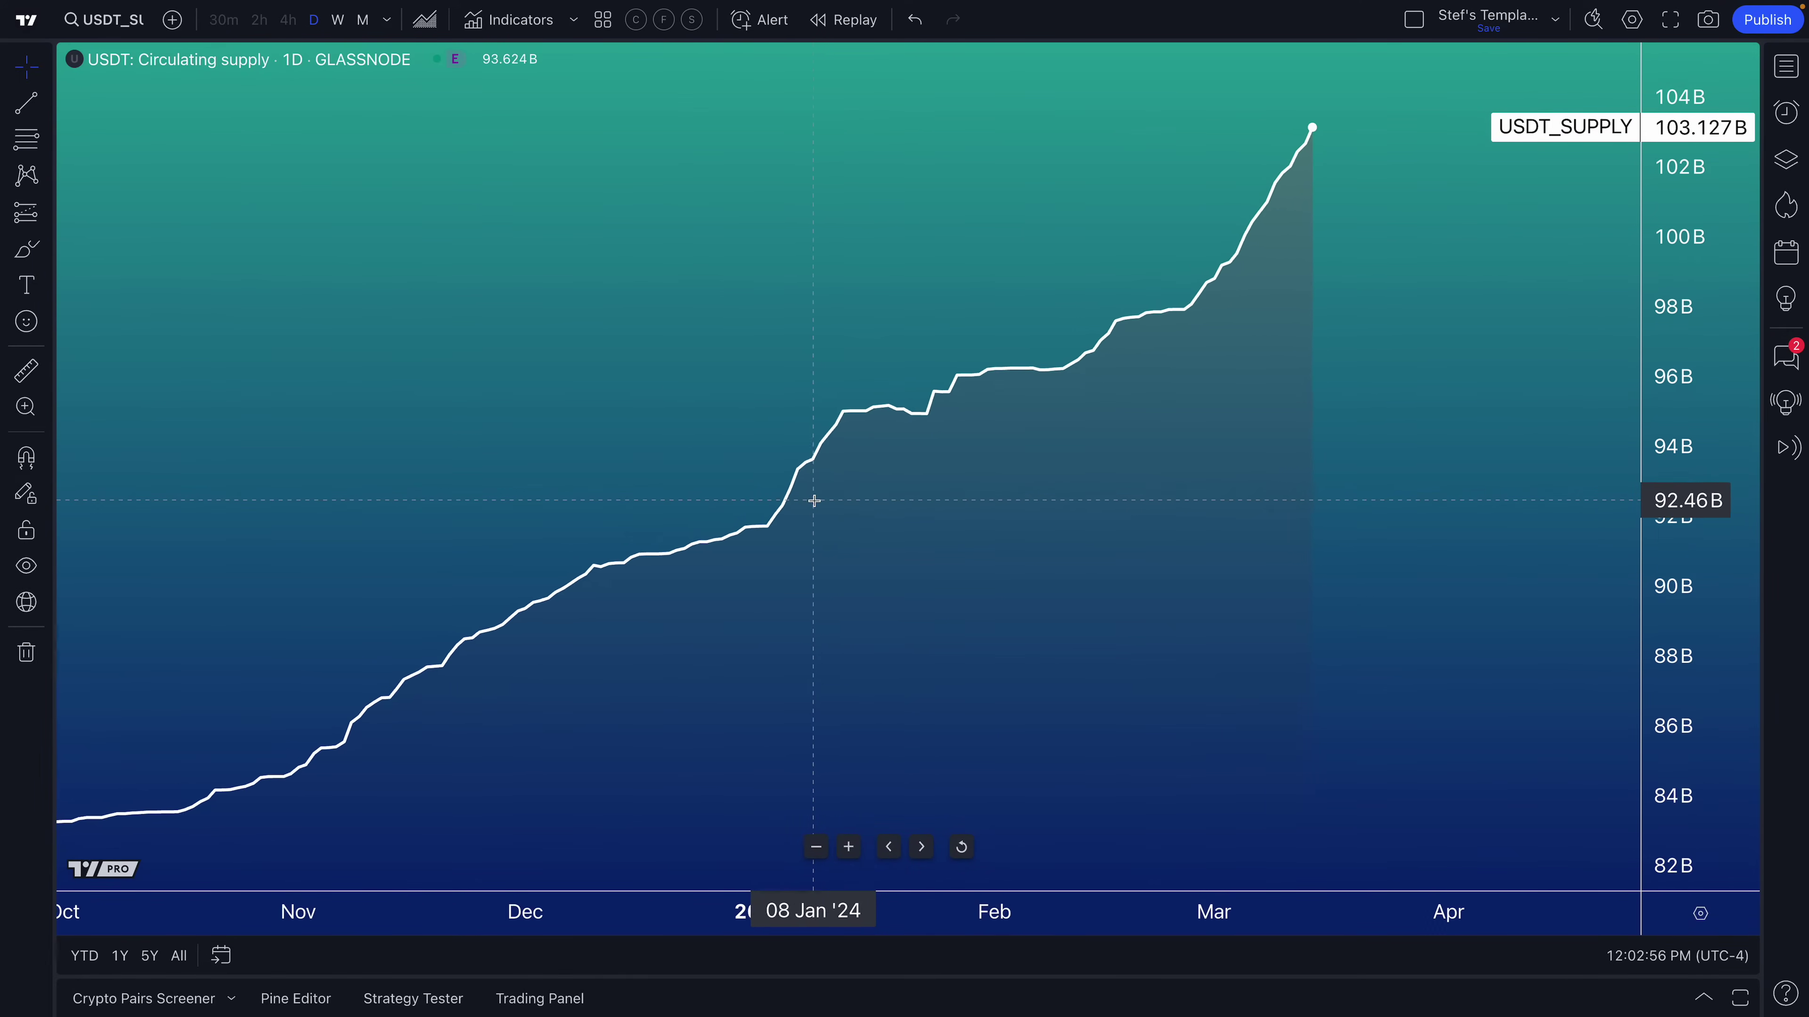
scroll(929, 527, down, 8)
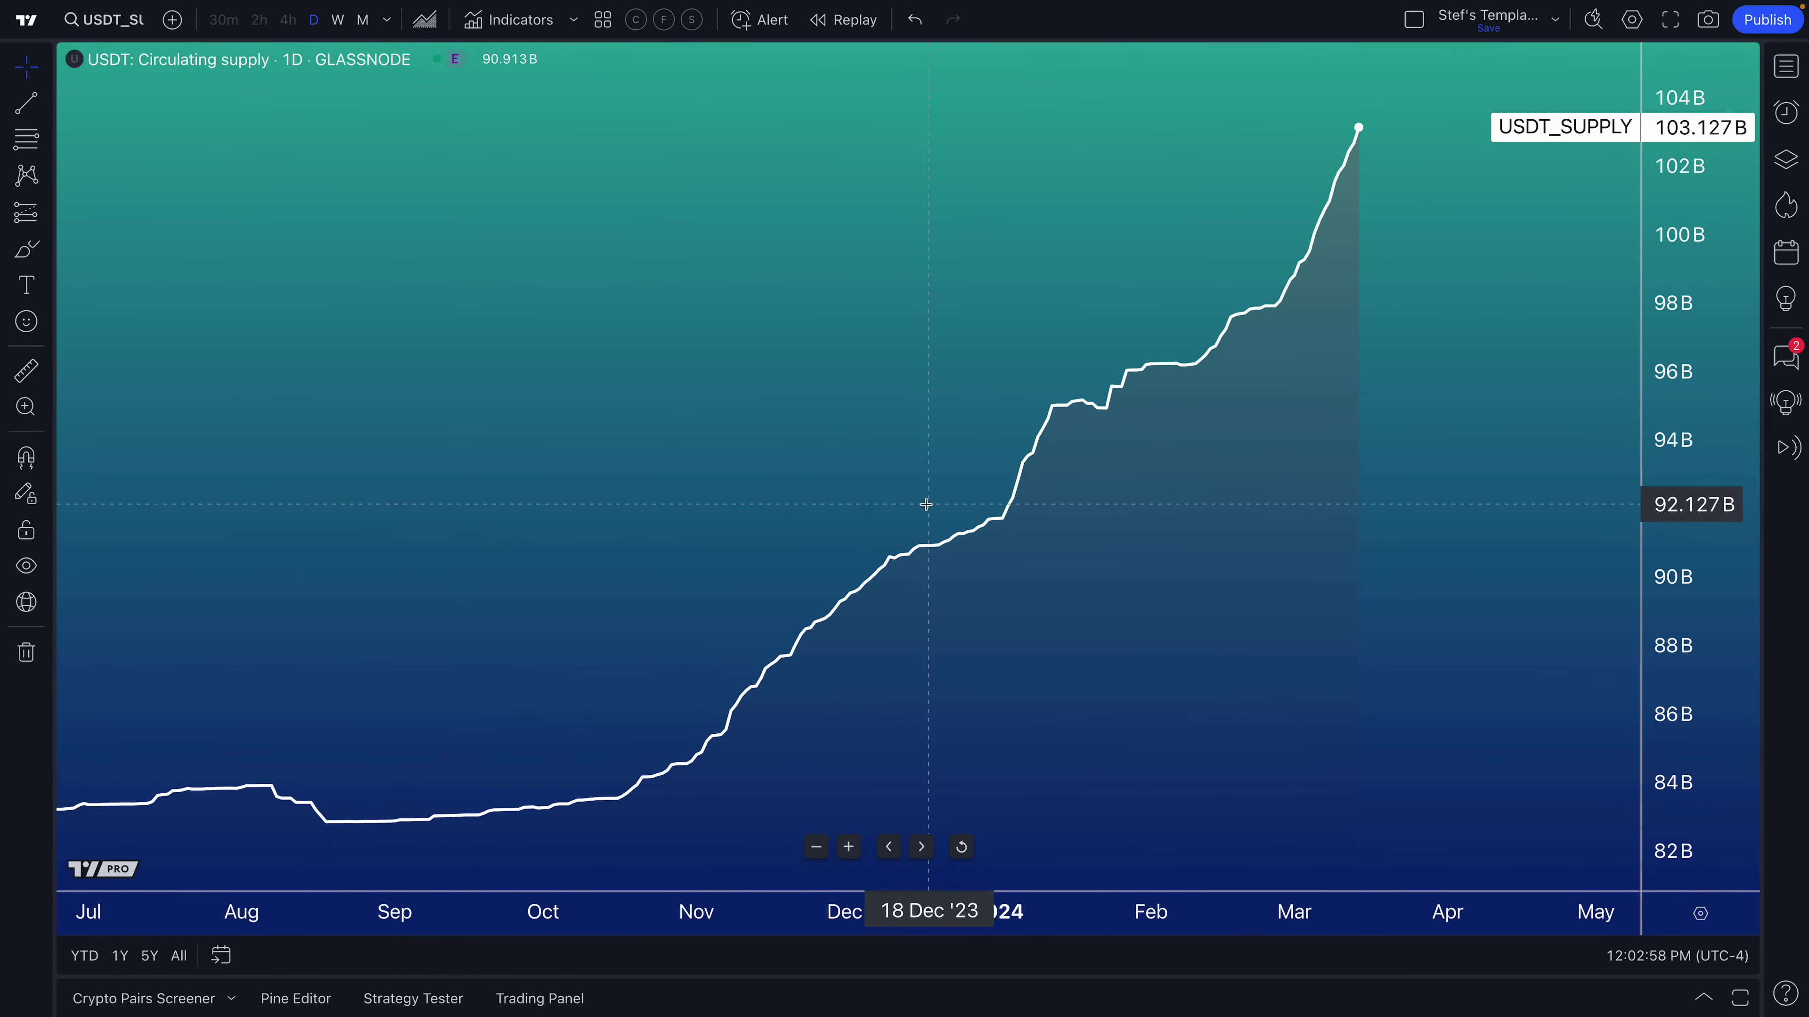
drag(904, 475, 528, 497)
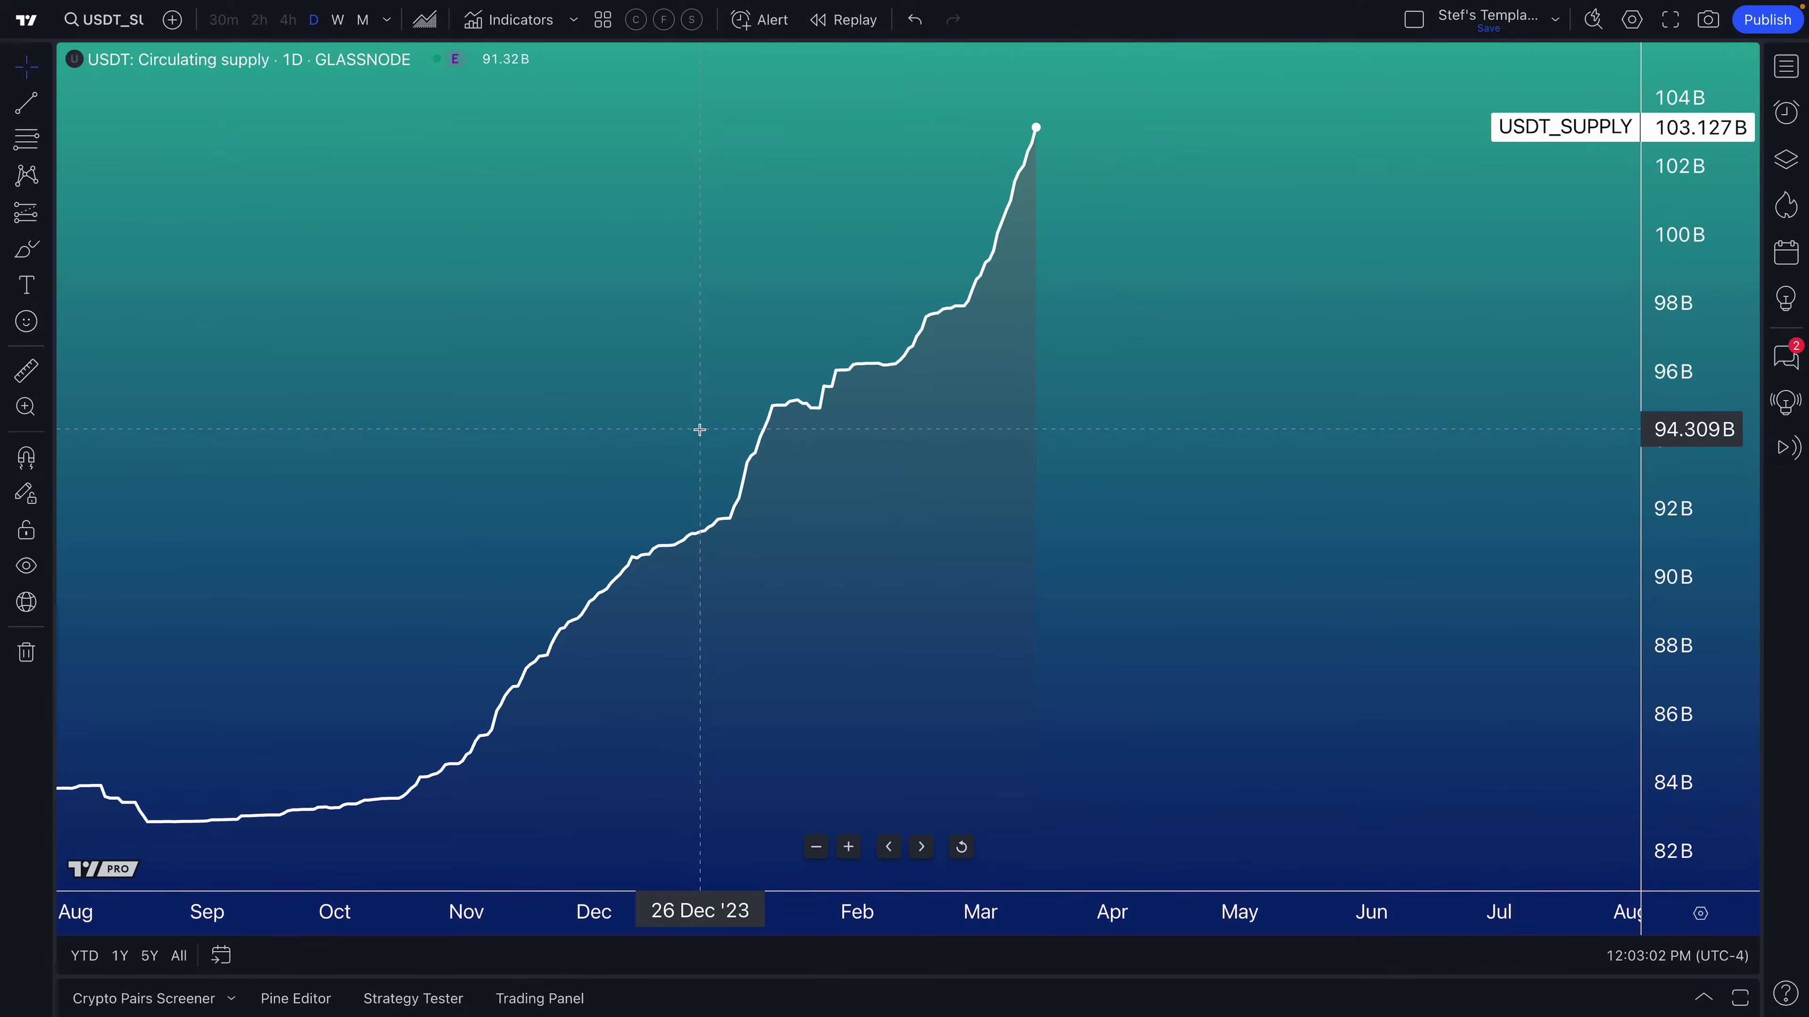
- Reopen the symbol search to view the exchange type filter options, and close it without choosing one
click(122, 29)
click(741, 341)
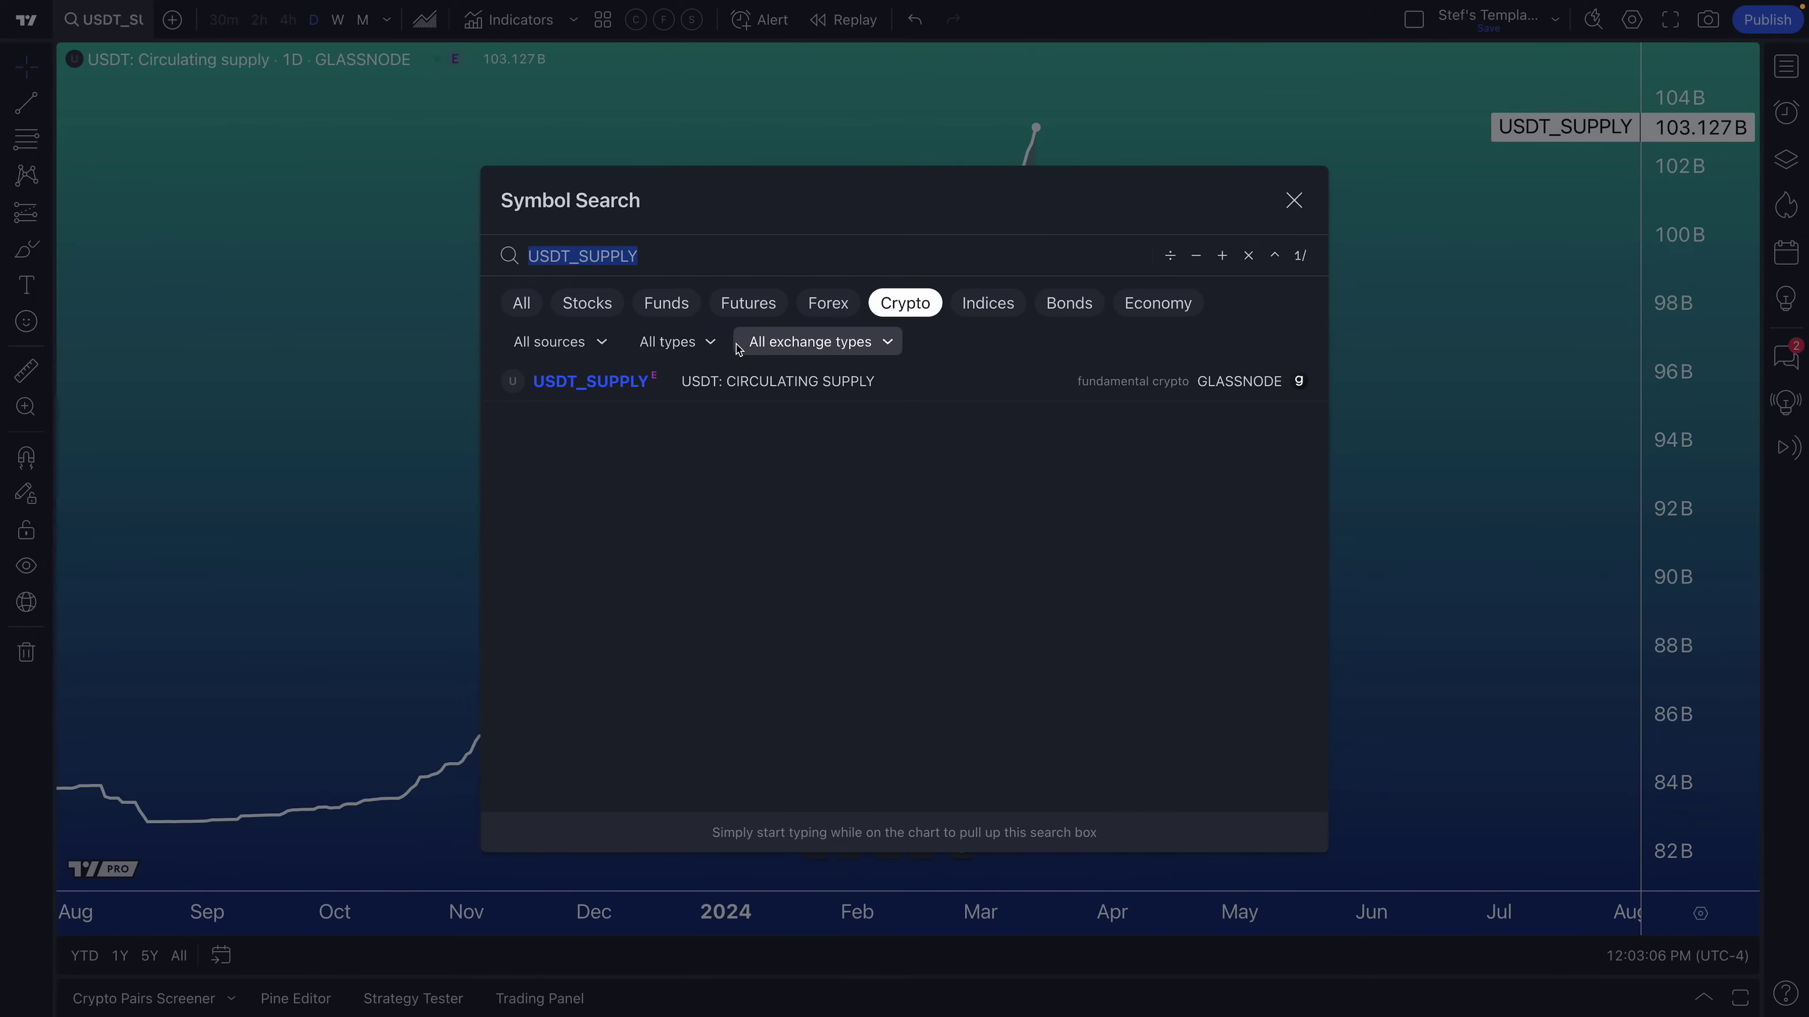
click(831, 349)
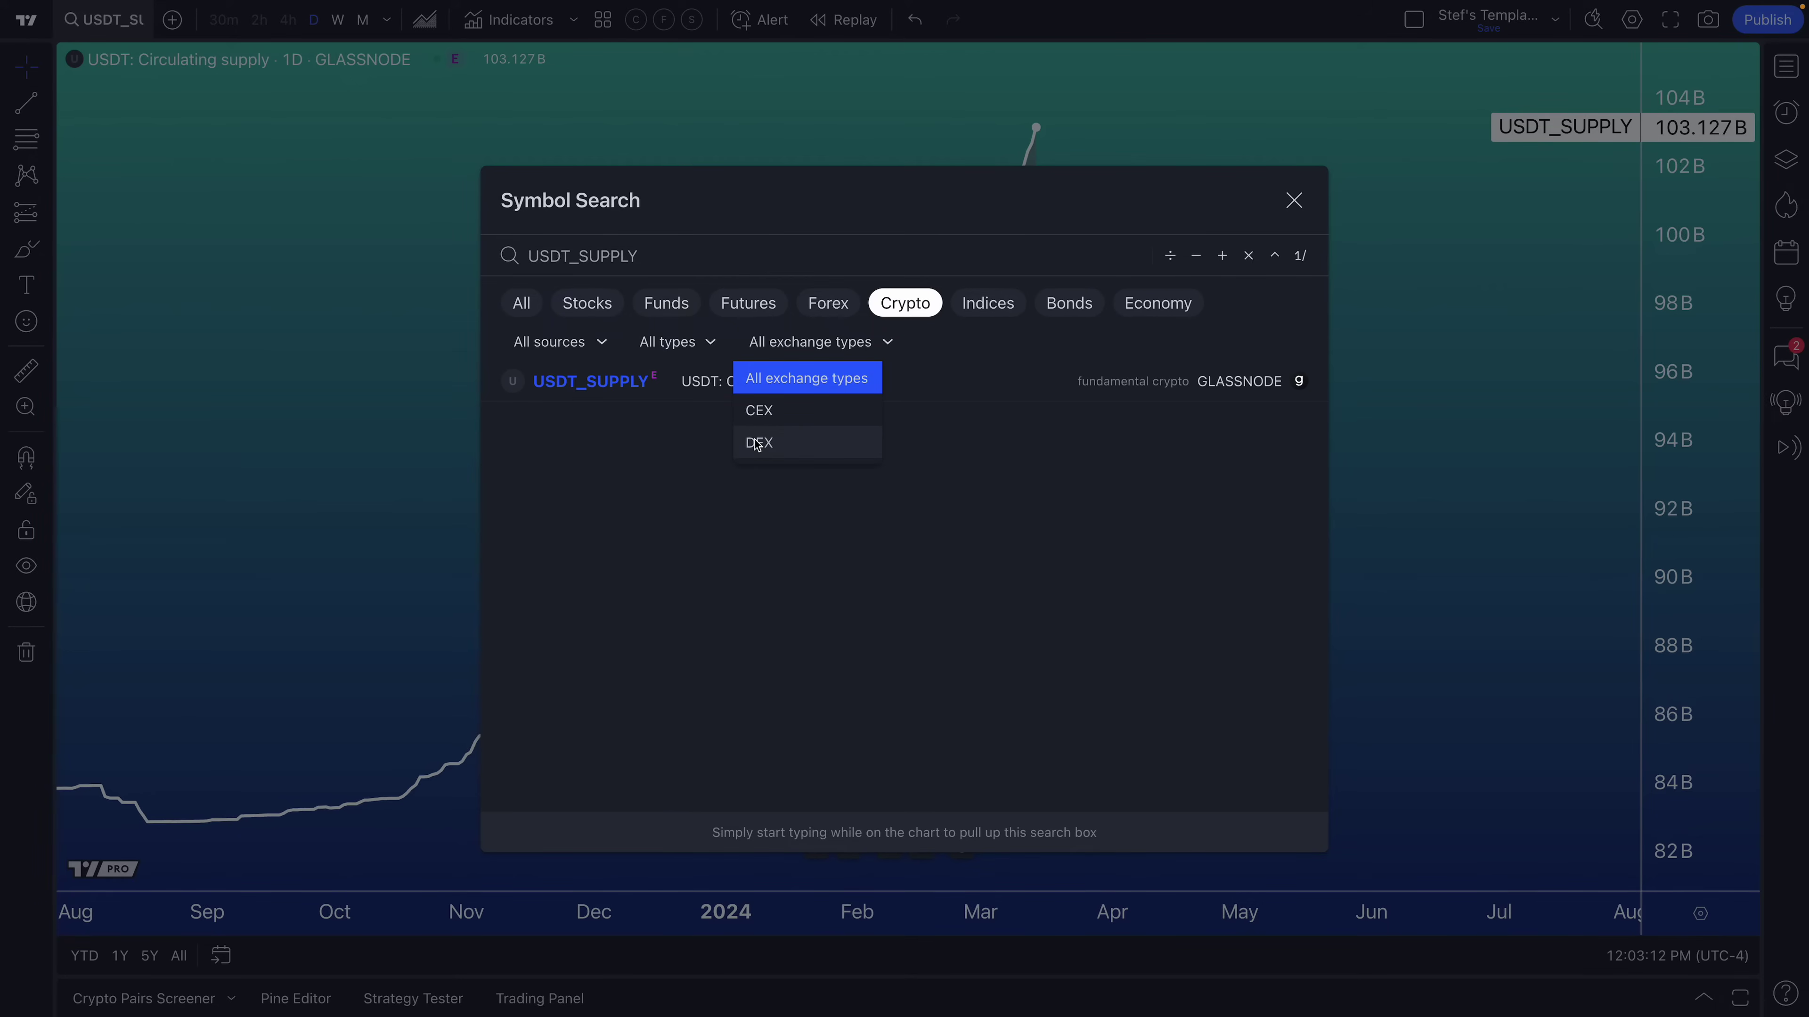
click(949, 376)
click(949, 376)
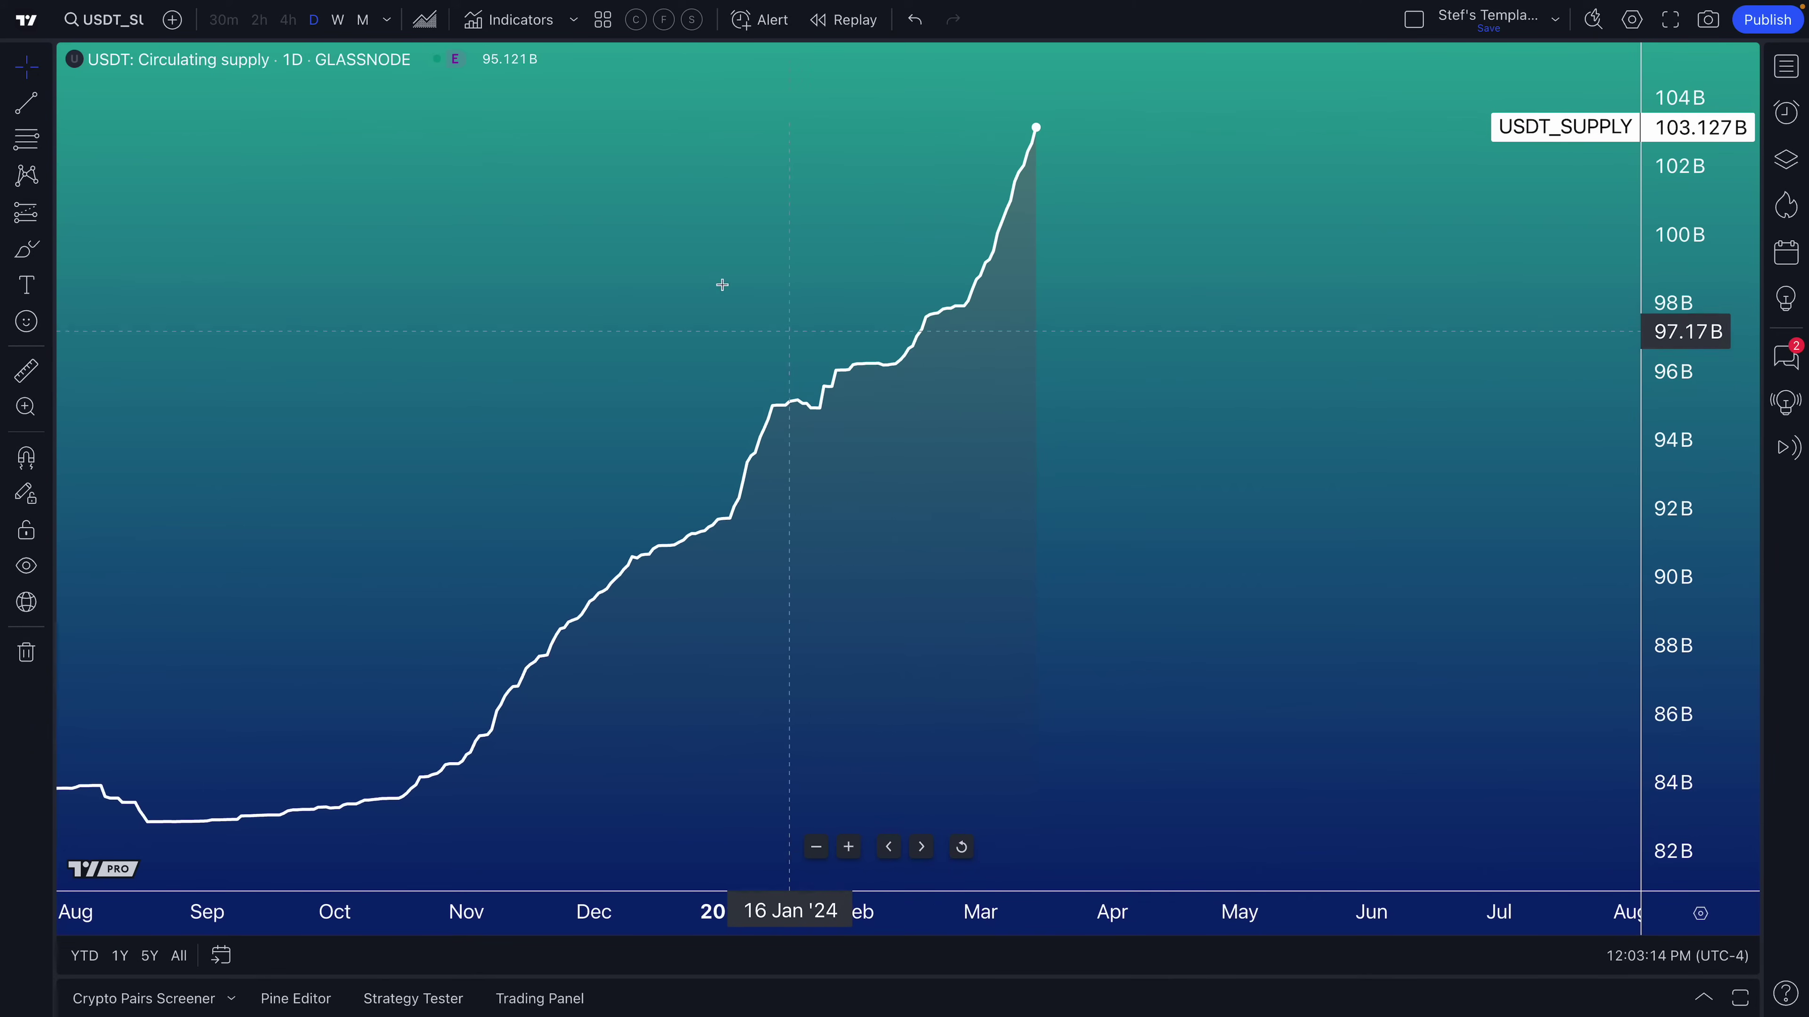
- Search the crypto symbols for AVAX and chart the AVAXUSD spot pair from Binance
click(99, 19)
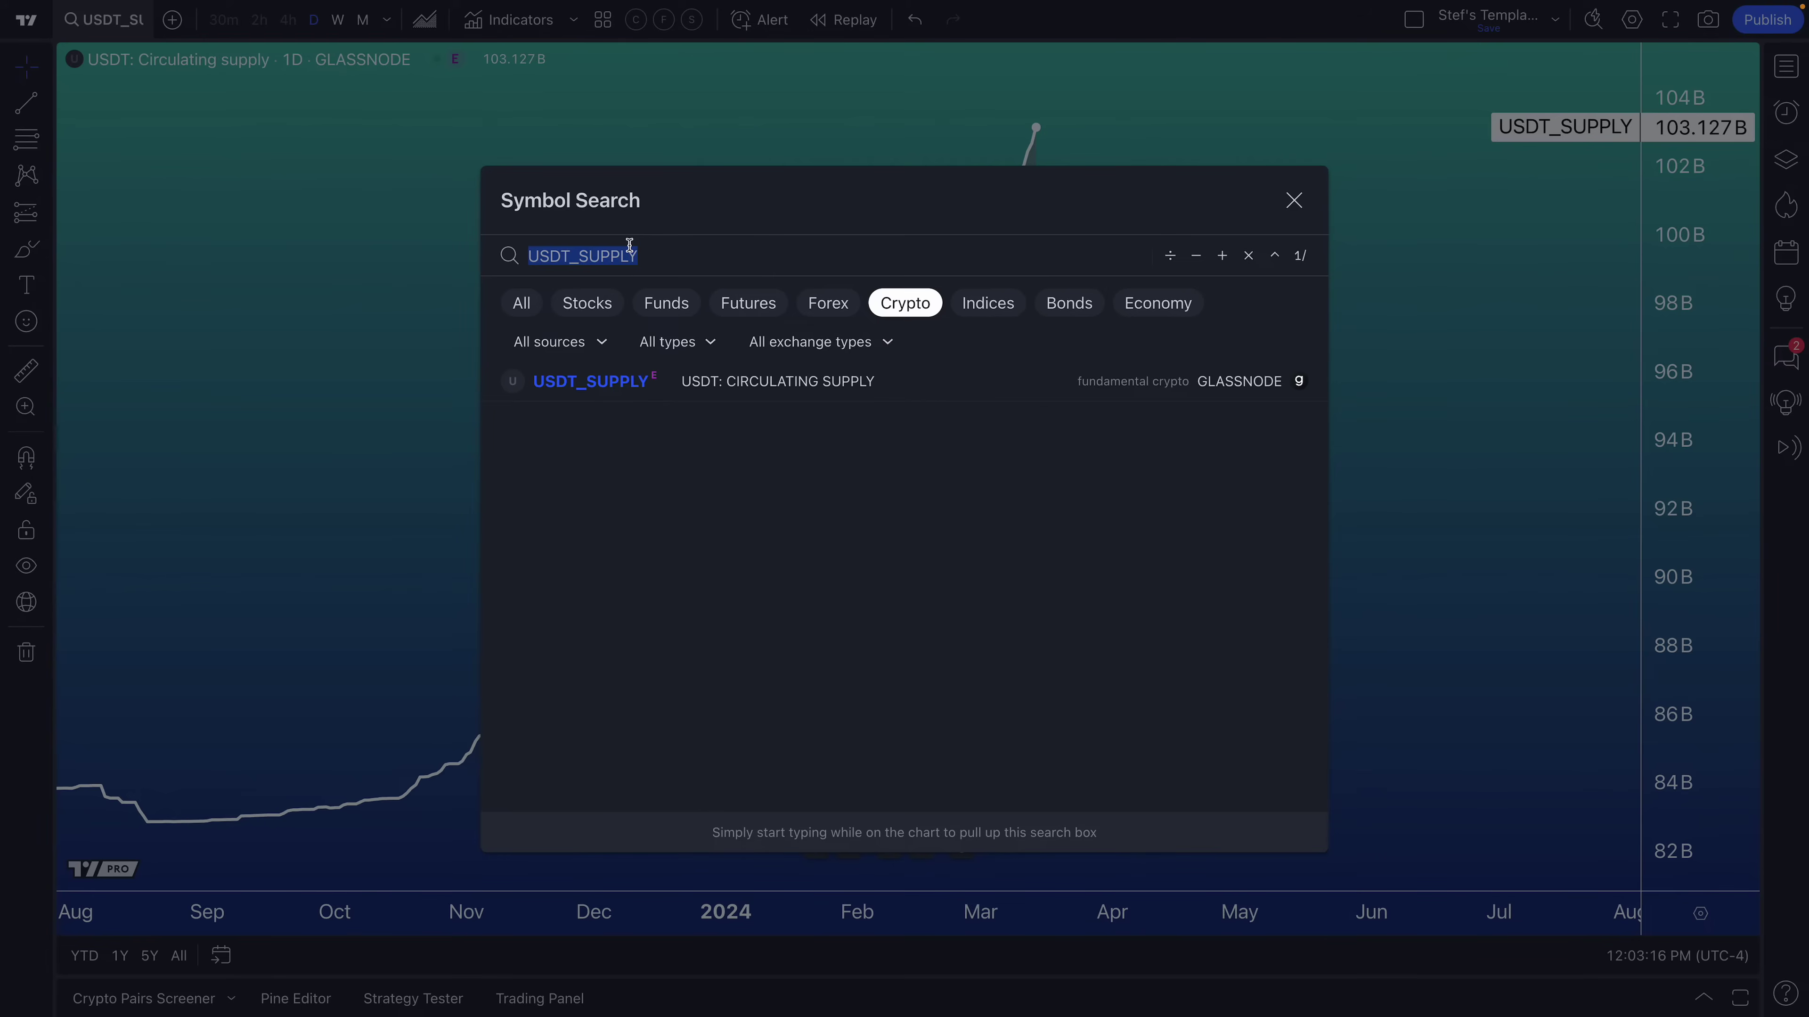
key(BackSpace)
text(AVAX)
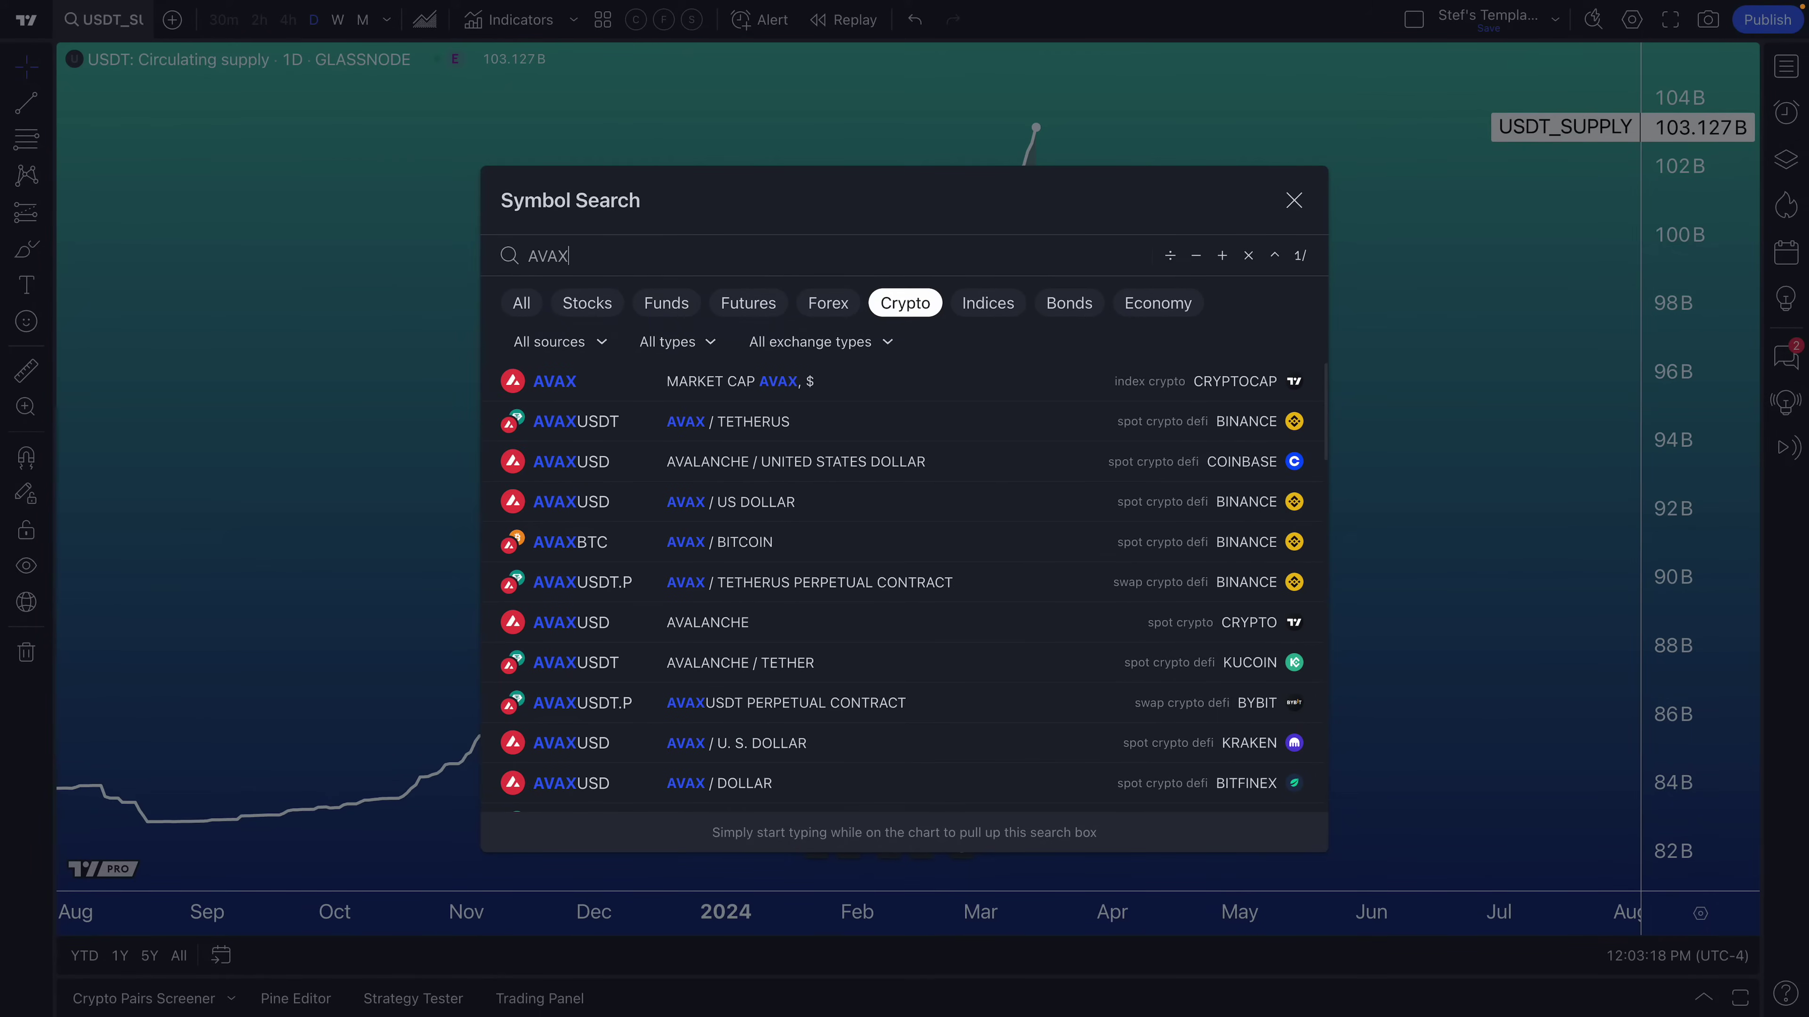
click(710, 503)
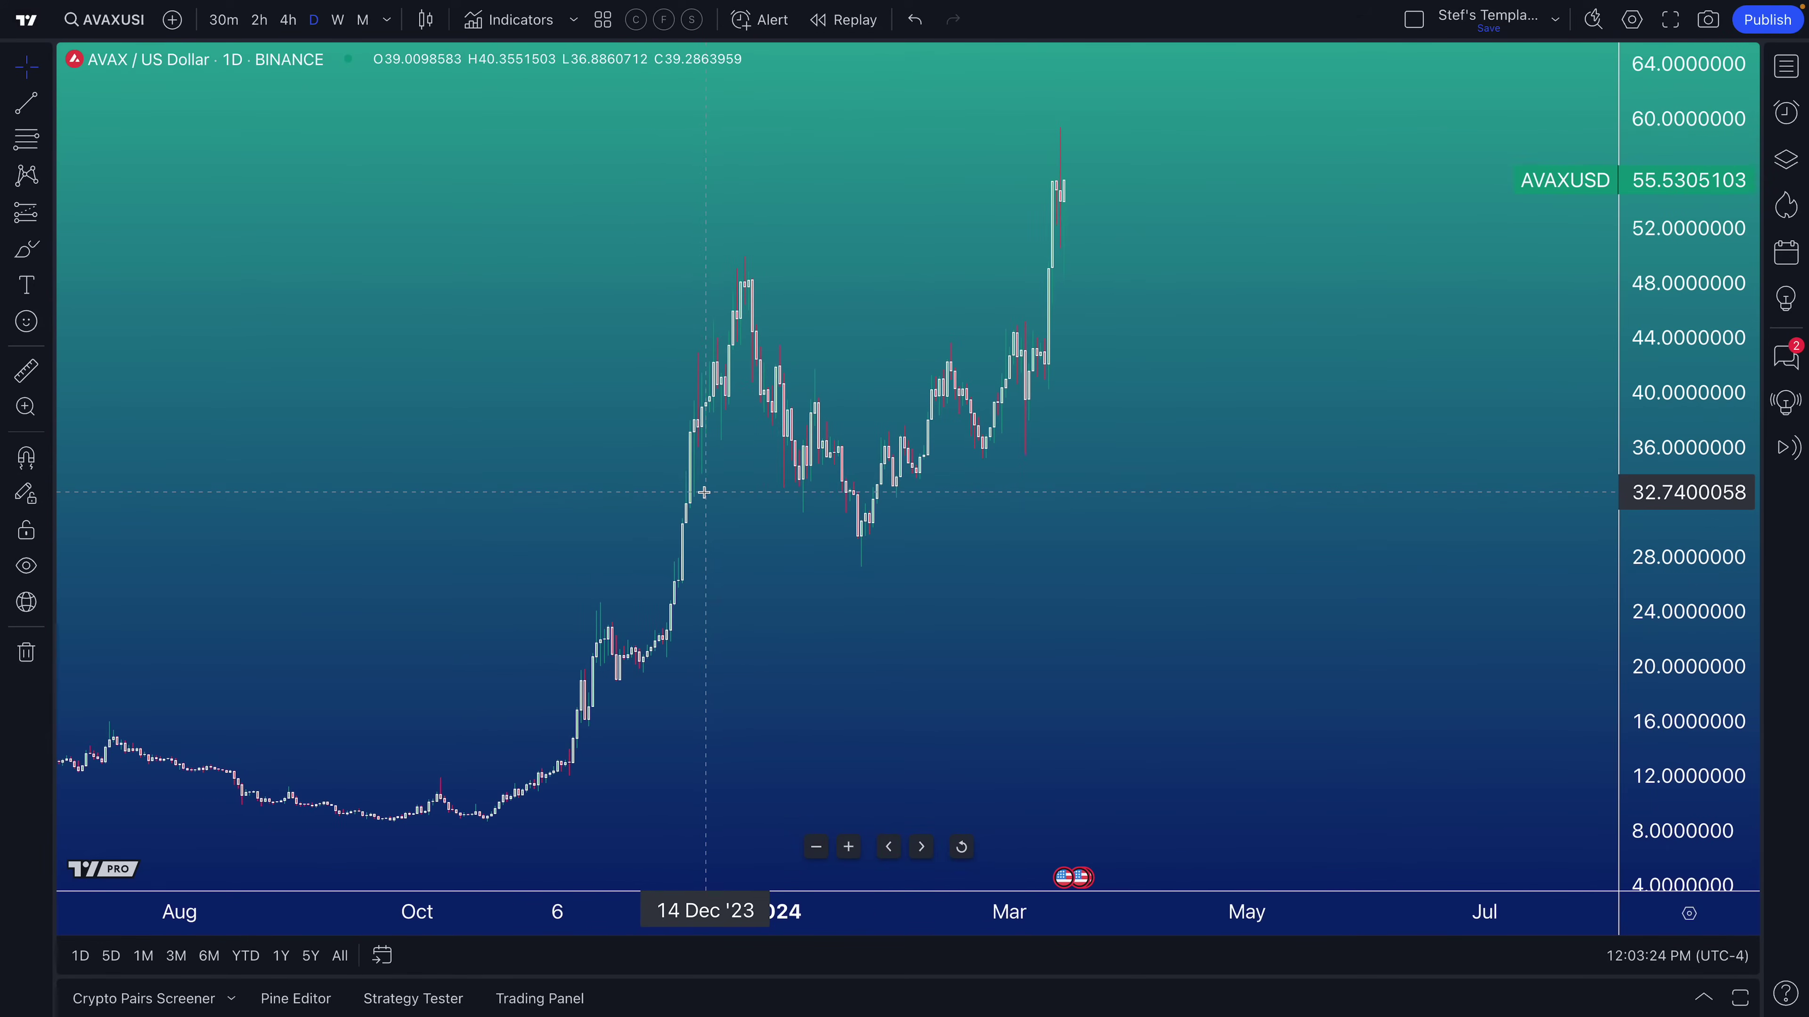
scroll(392, 213, up, 4)
drag(618, 250, 708, 259)
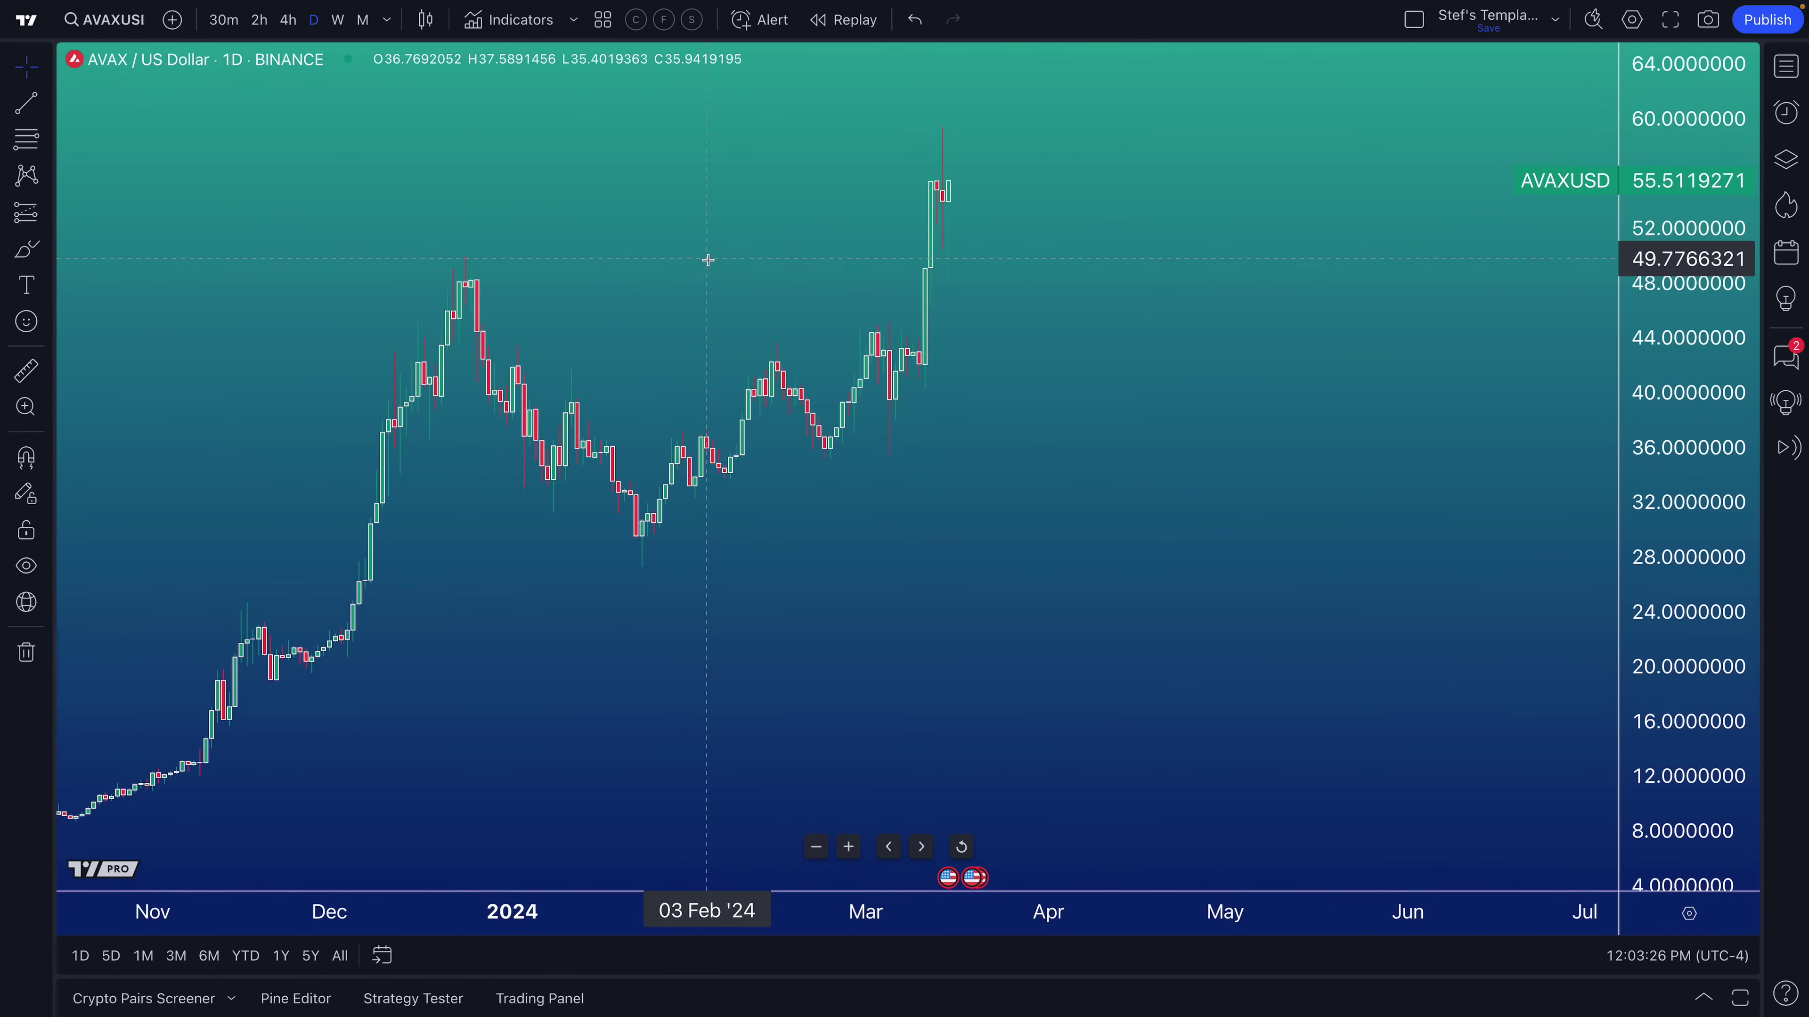
scroll(189, 135, up, 1)
- Search for AVAX again and chart its market cap index from CRYPTOCAP
click(114, 20)
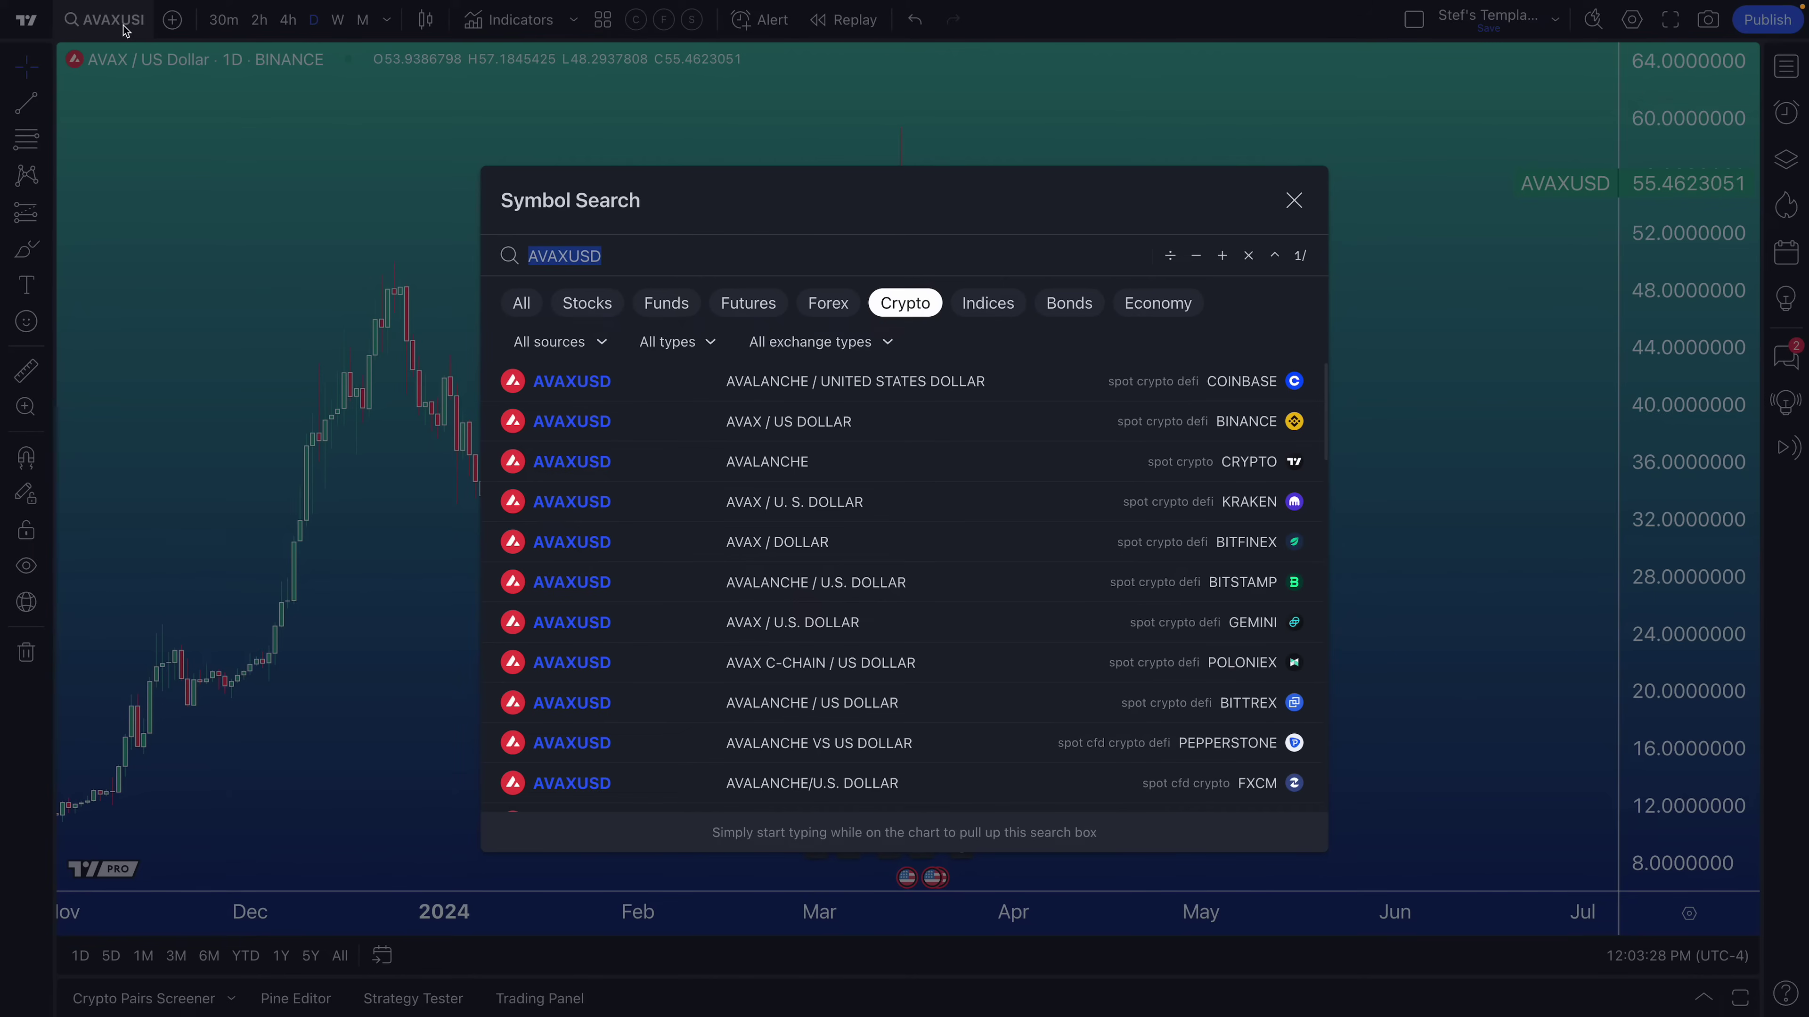
key(BackSpace)
text(AVAX)
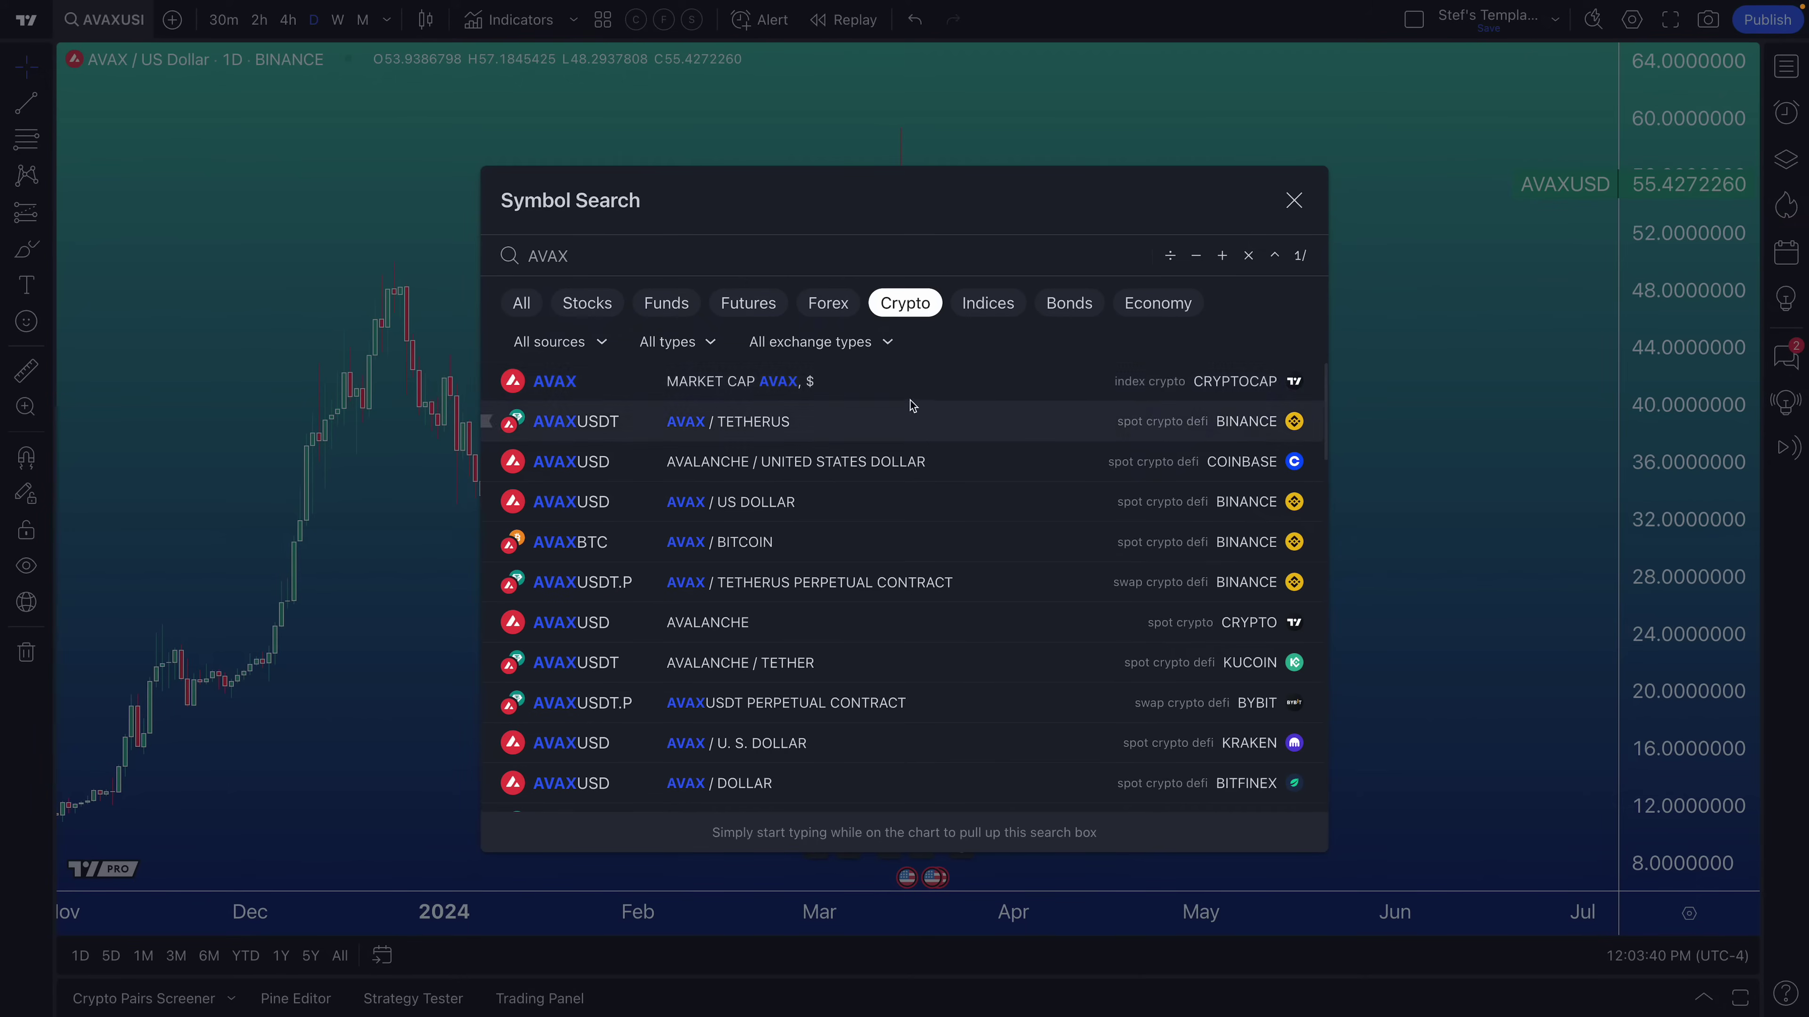
click(681, 381)
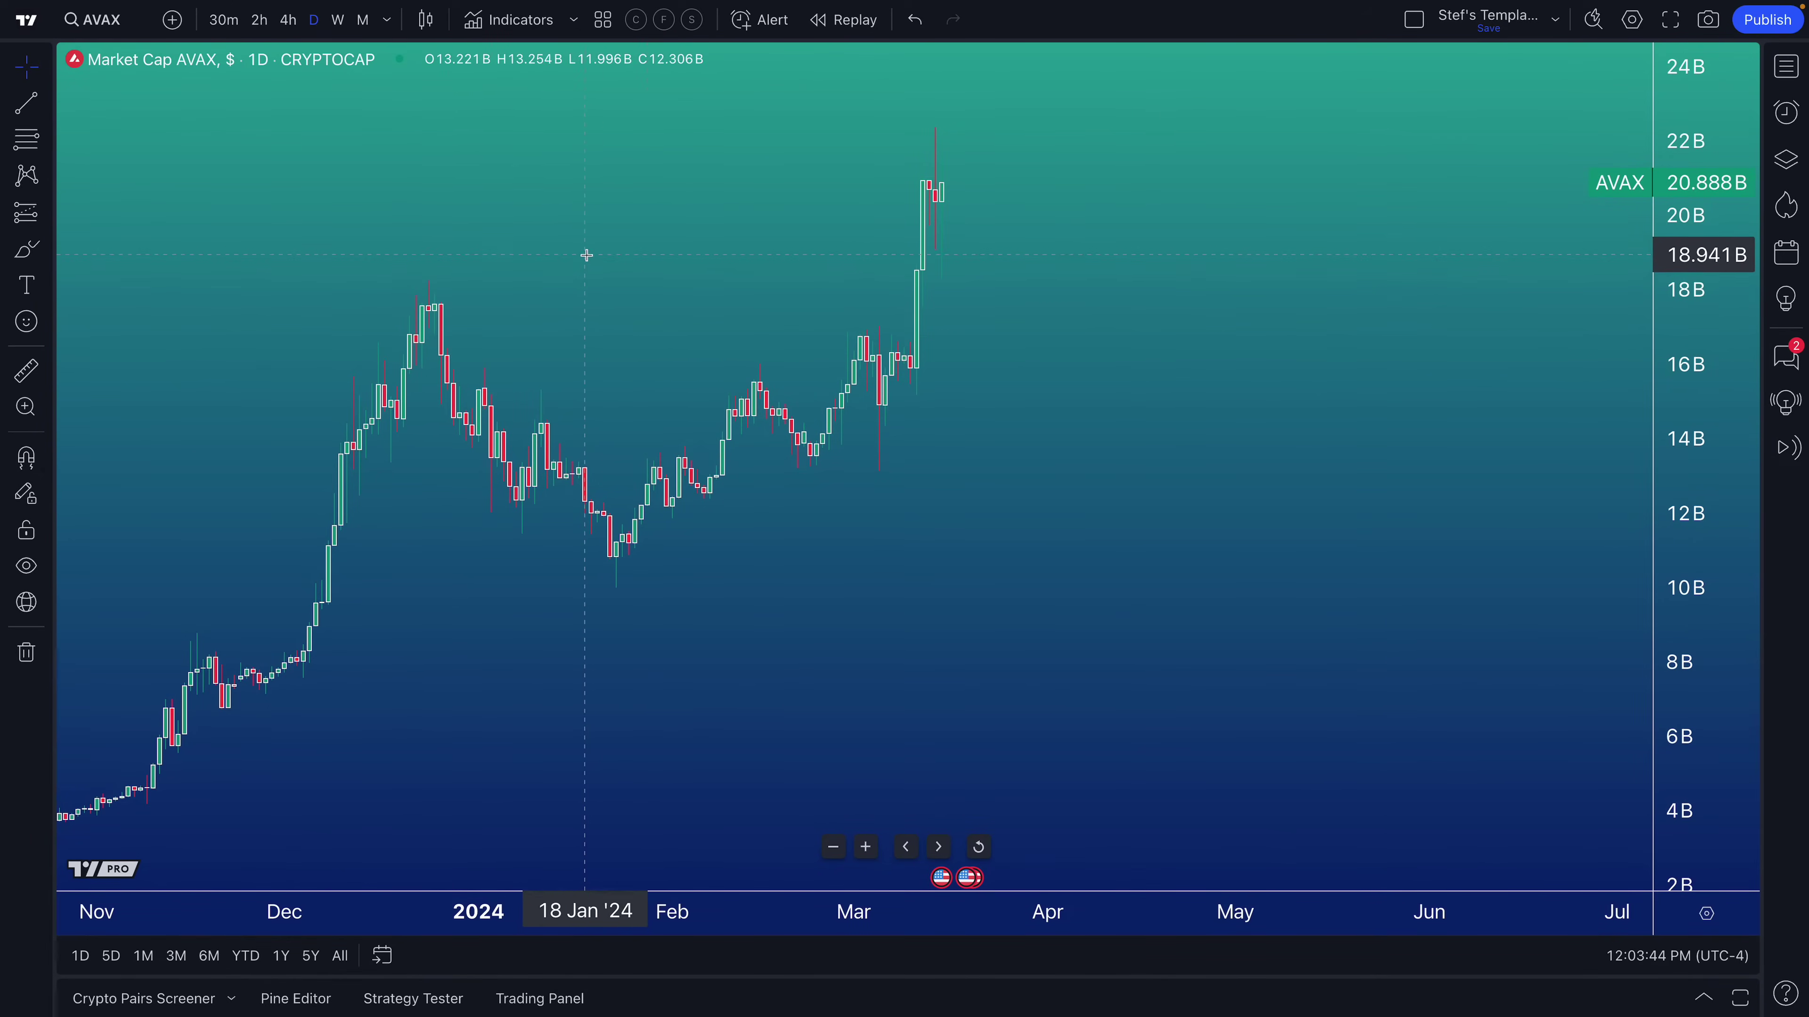
scroll(562, 391, up, 3)
drag(562, 391, 787, 271)
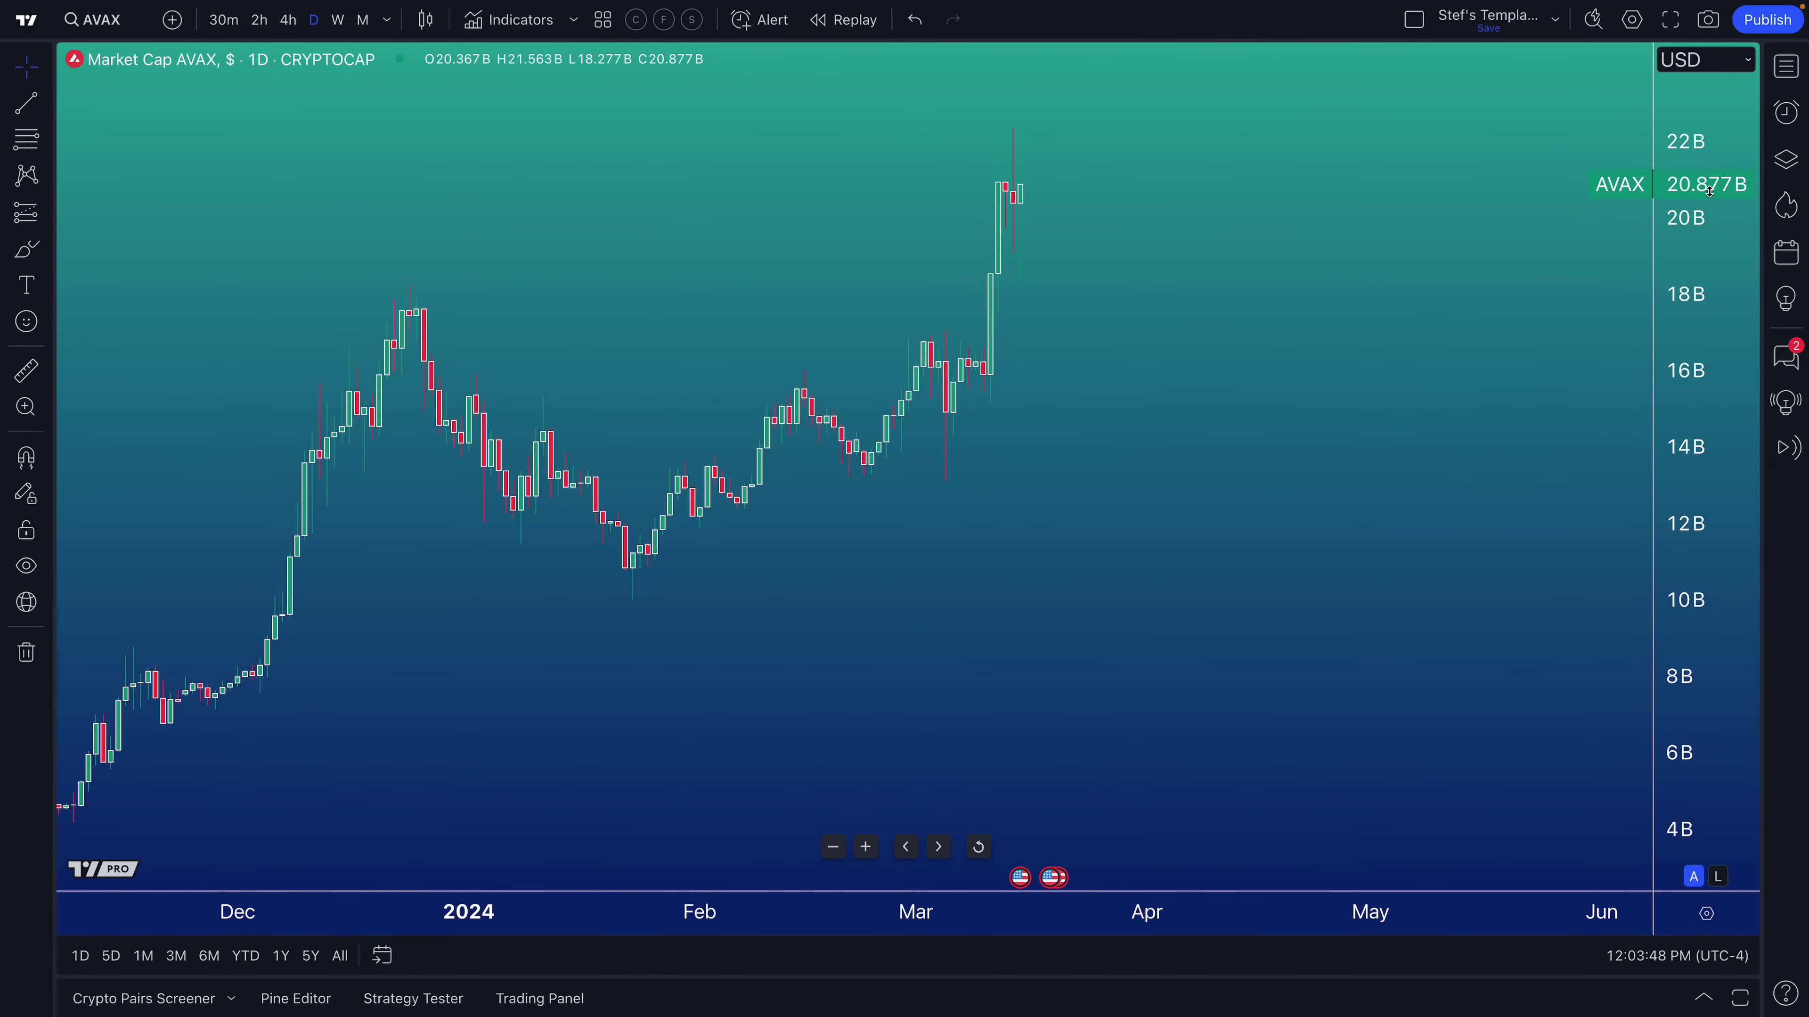
- Search for BTC and chart the Bitcoin market cap index from CRYPTOCAP
click(112, 32)
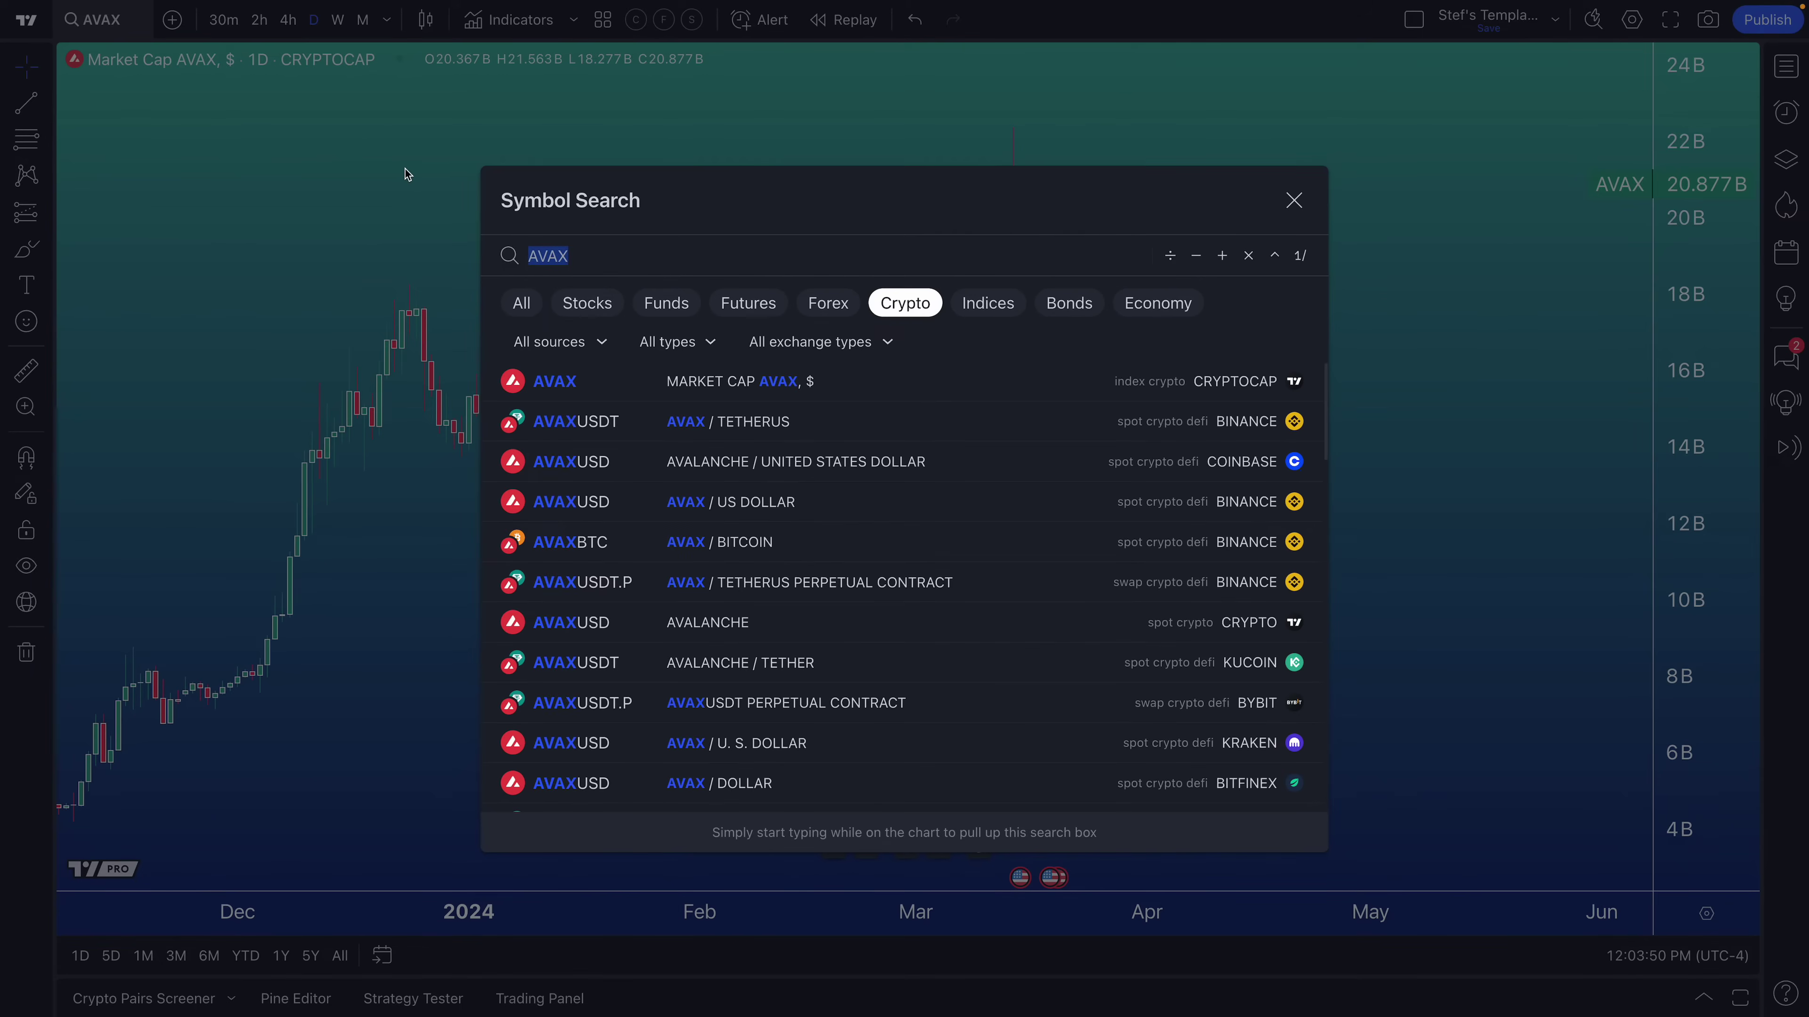
text(BTC)
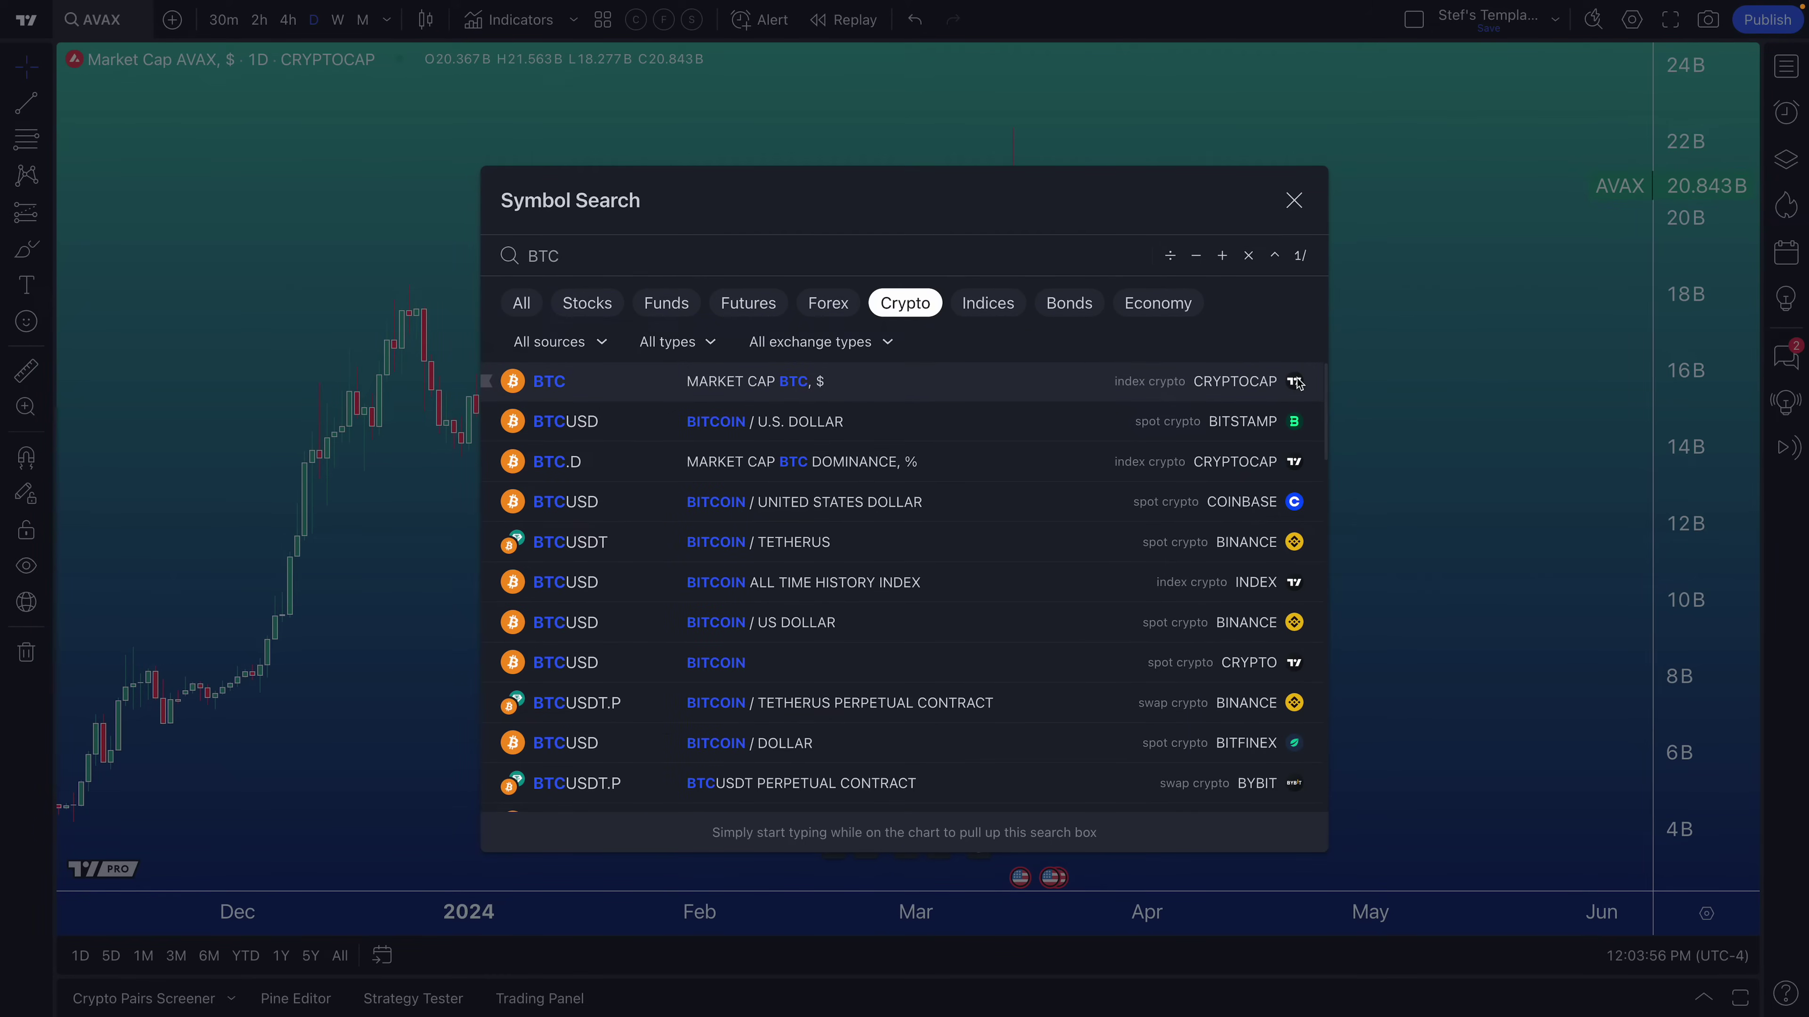
click(831, 389)
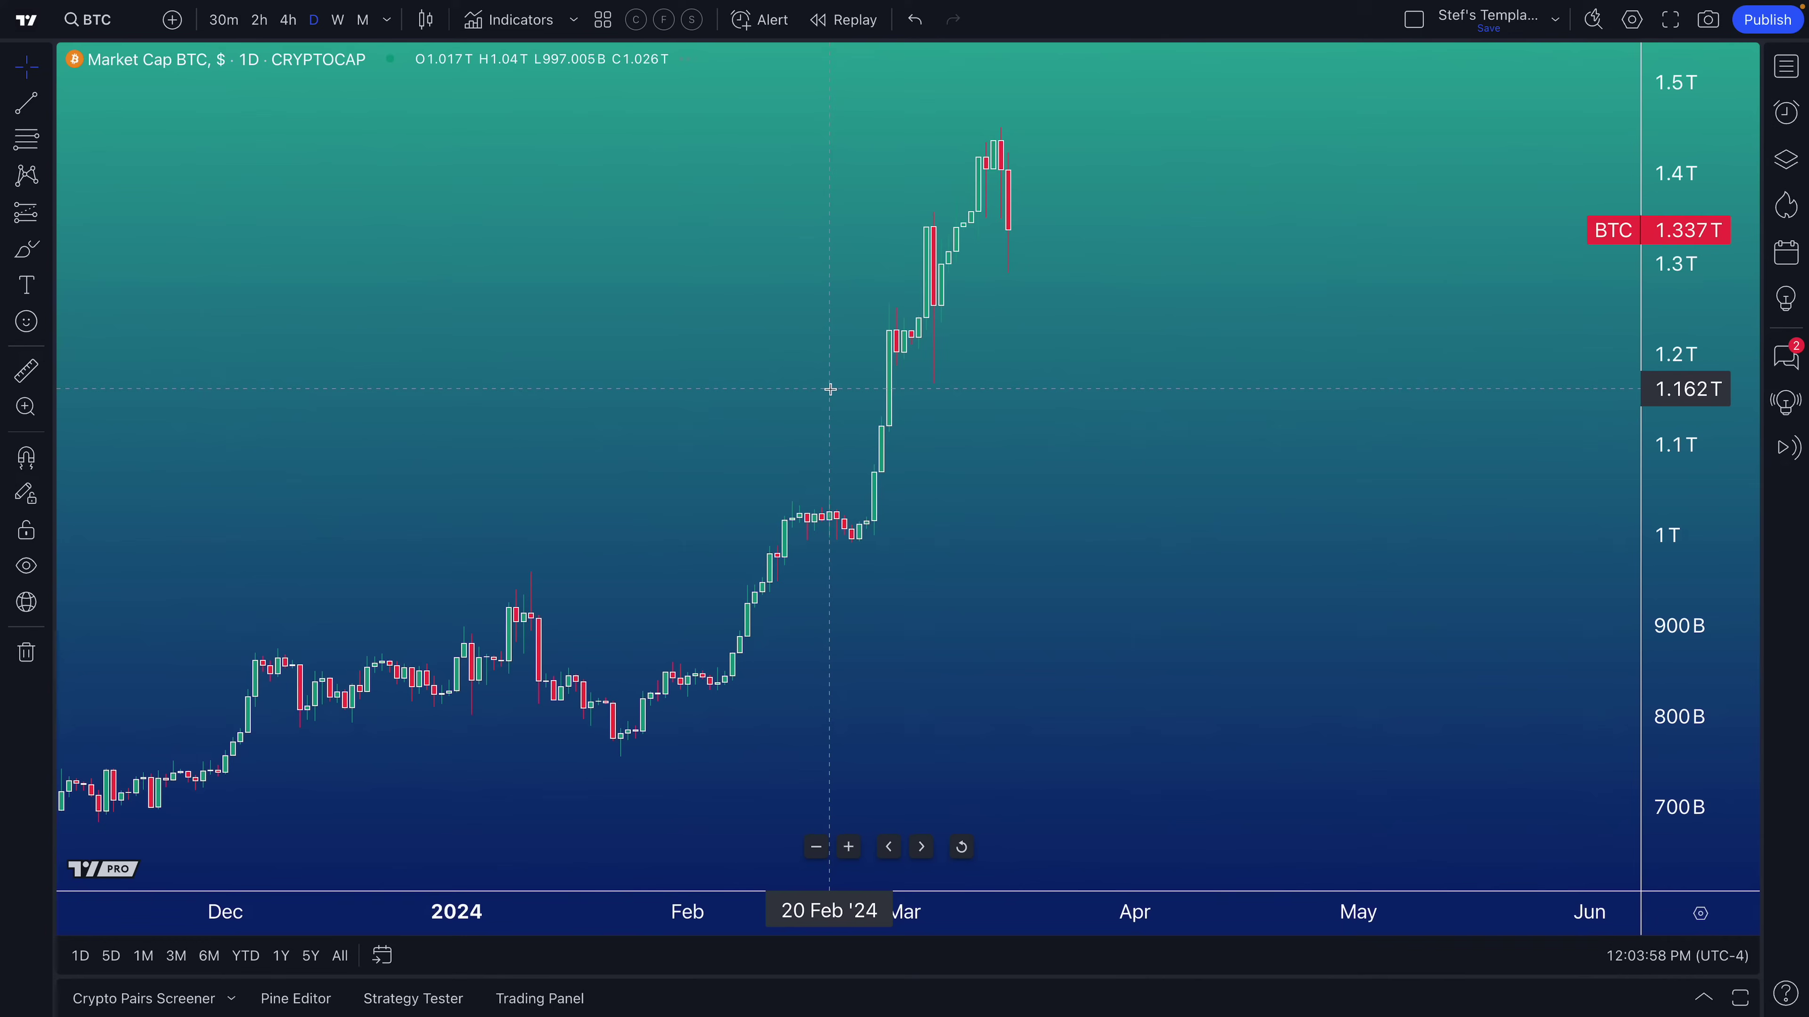
- Search for TOTAL and chart the crypto total market cap index from CRYPTOCAP, leaving the symbol search closed
click(126, 32)
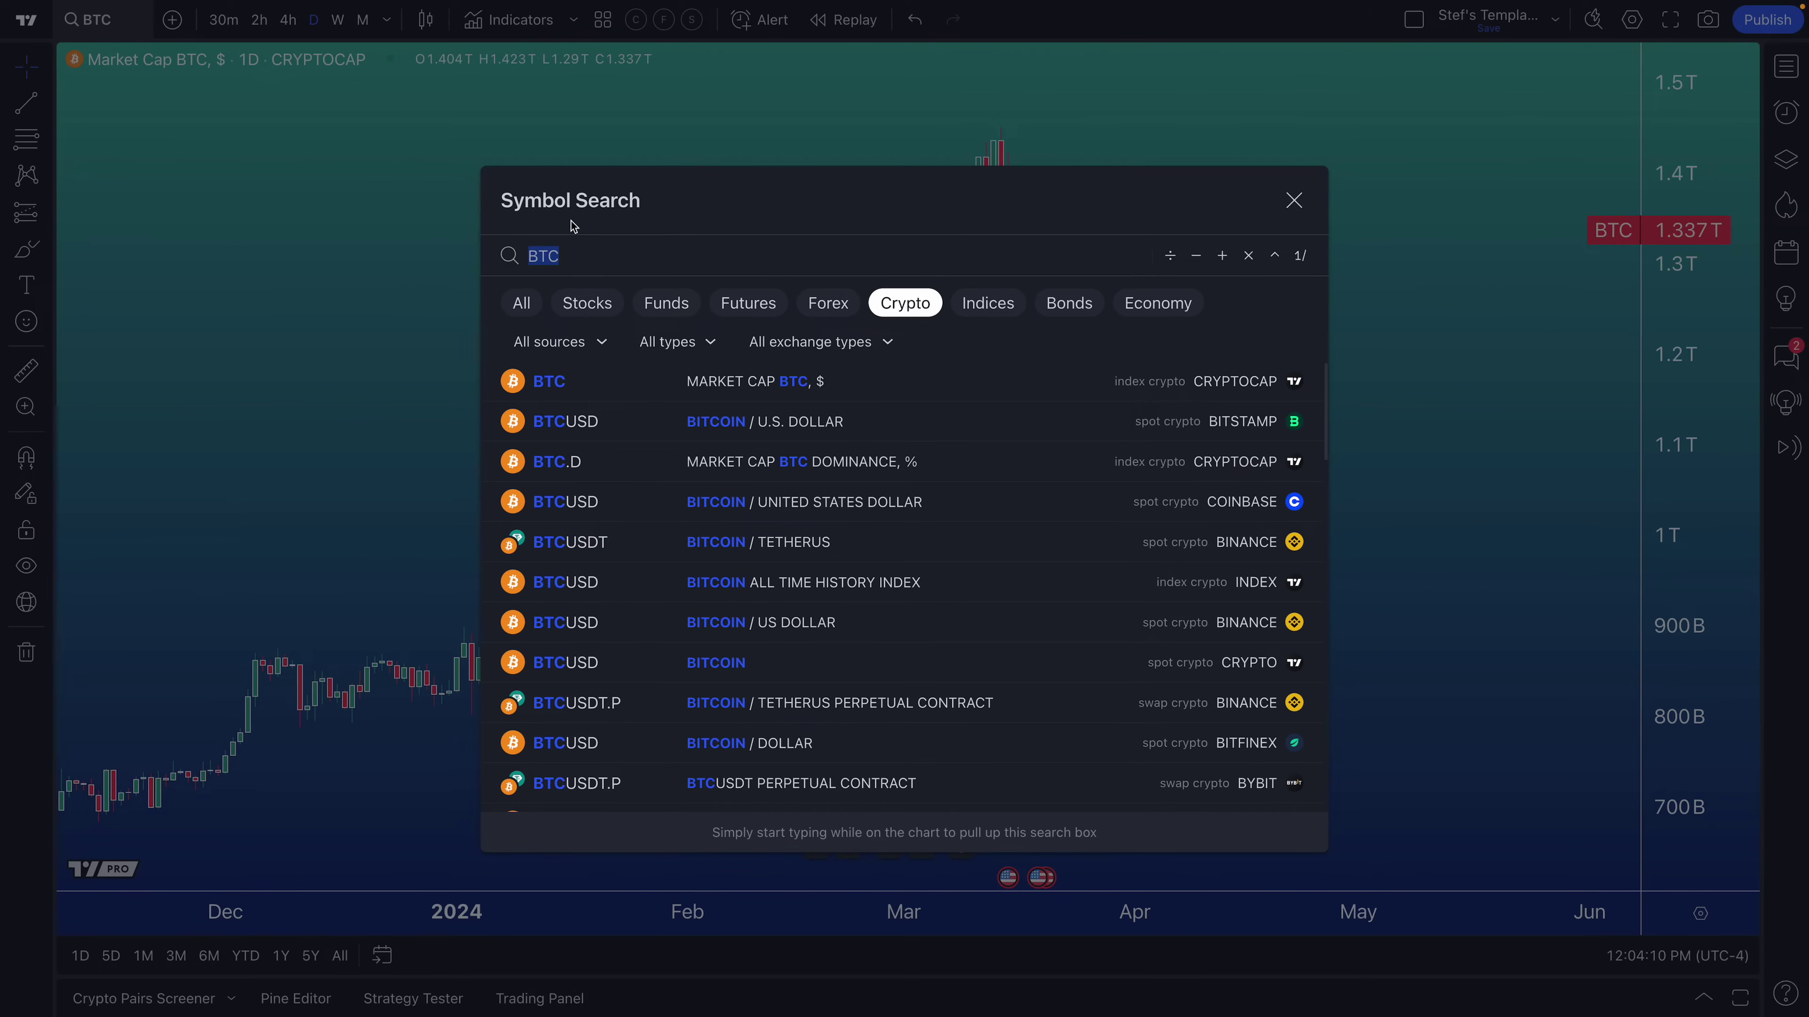
text(TOTAL)
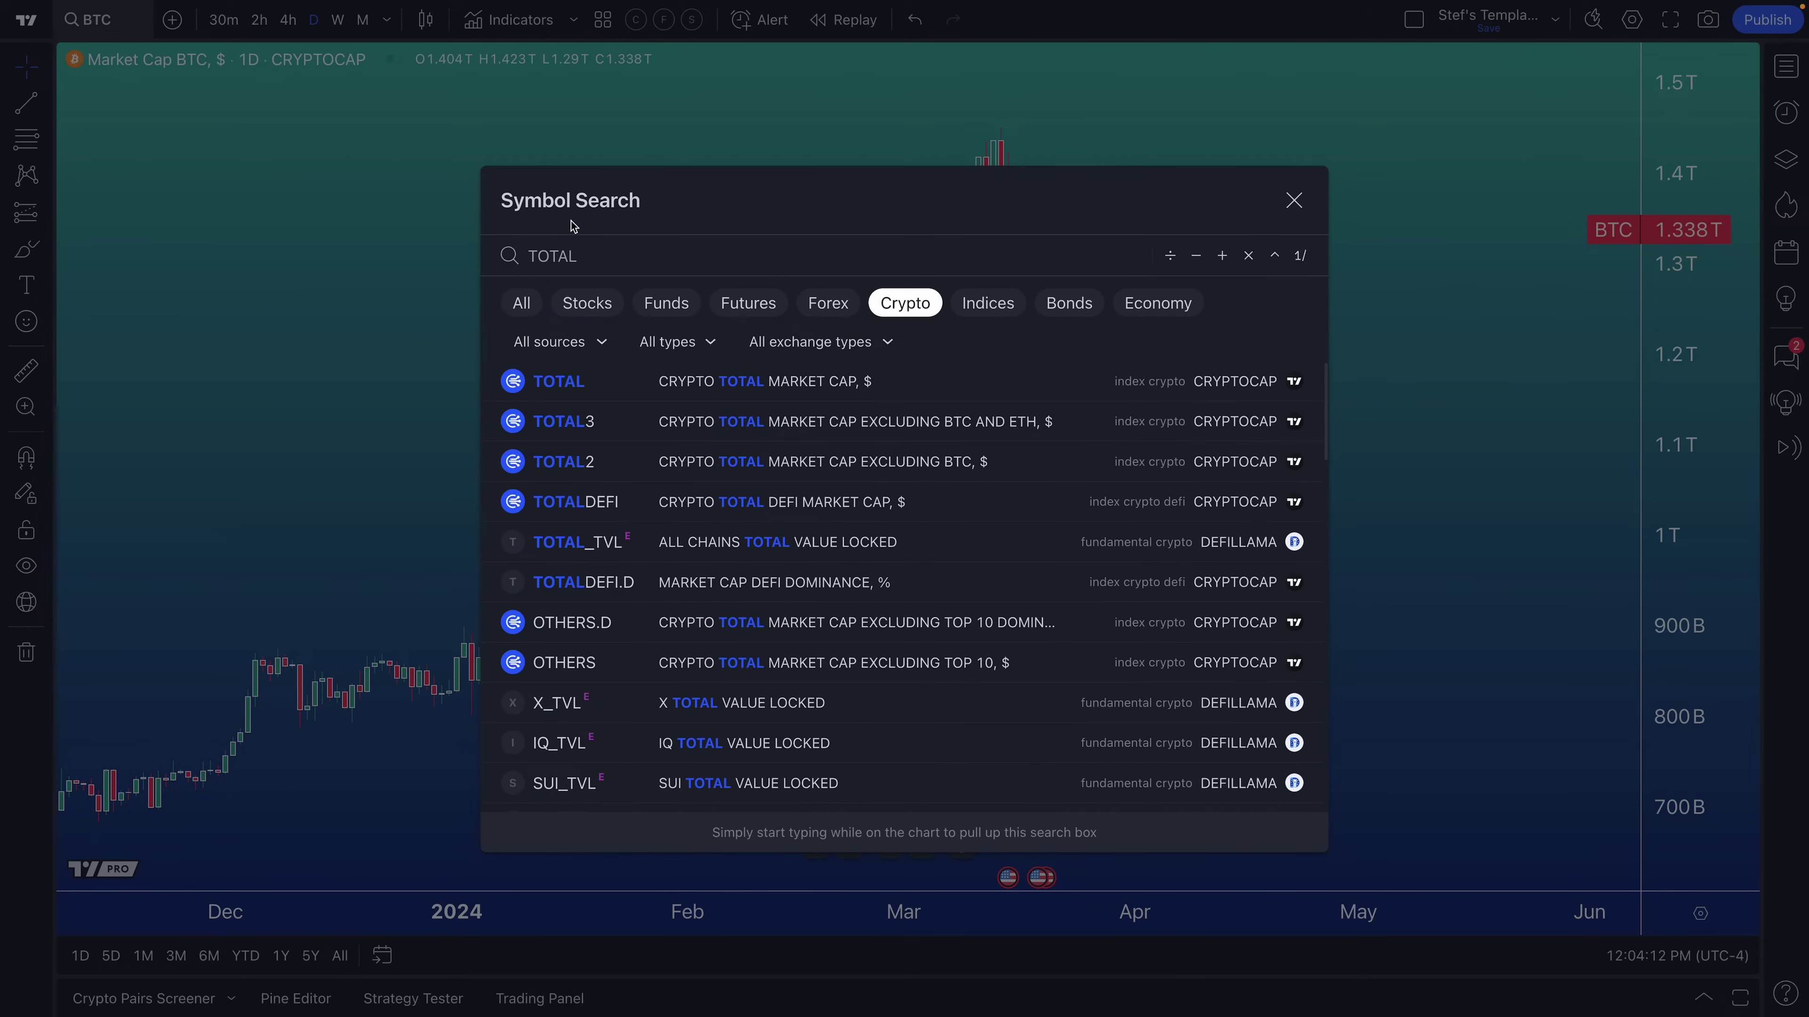
click(728, 384)
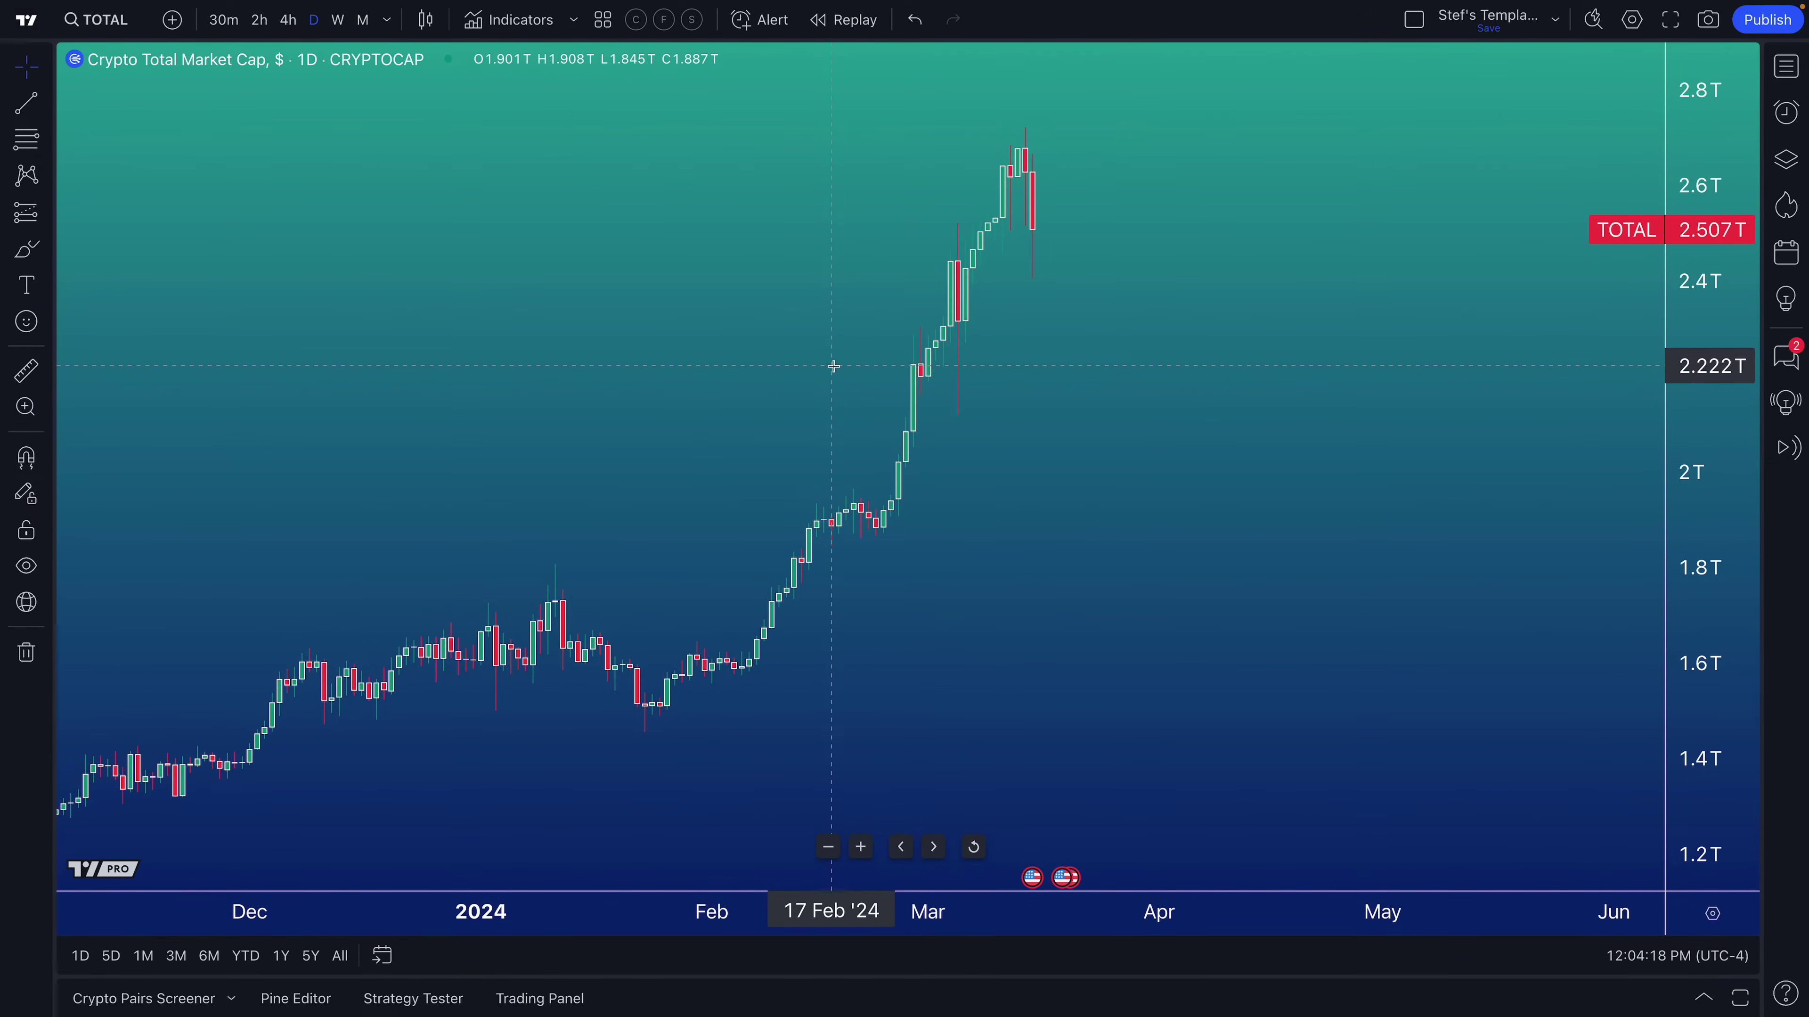
scroll(833, 366, down, 5)
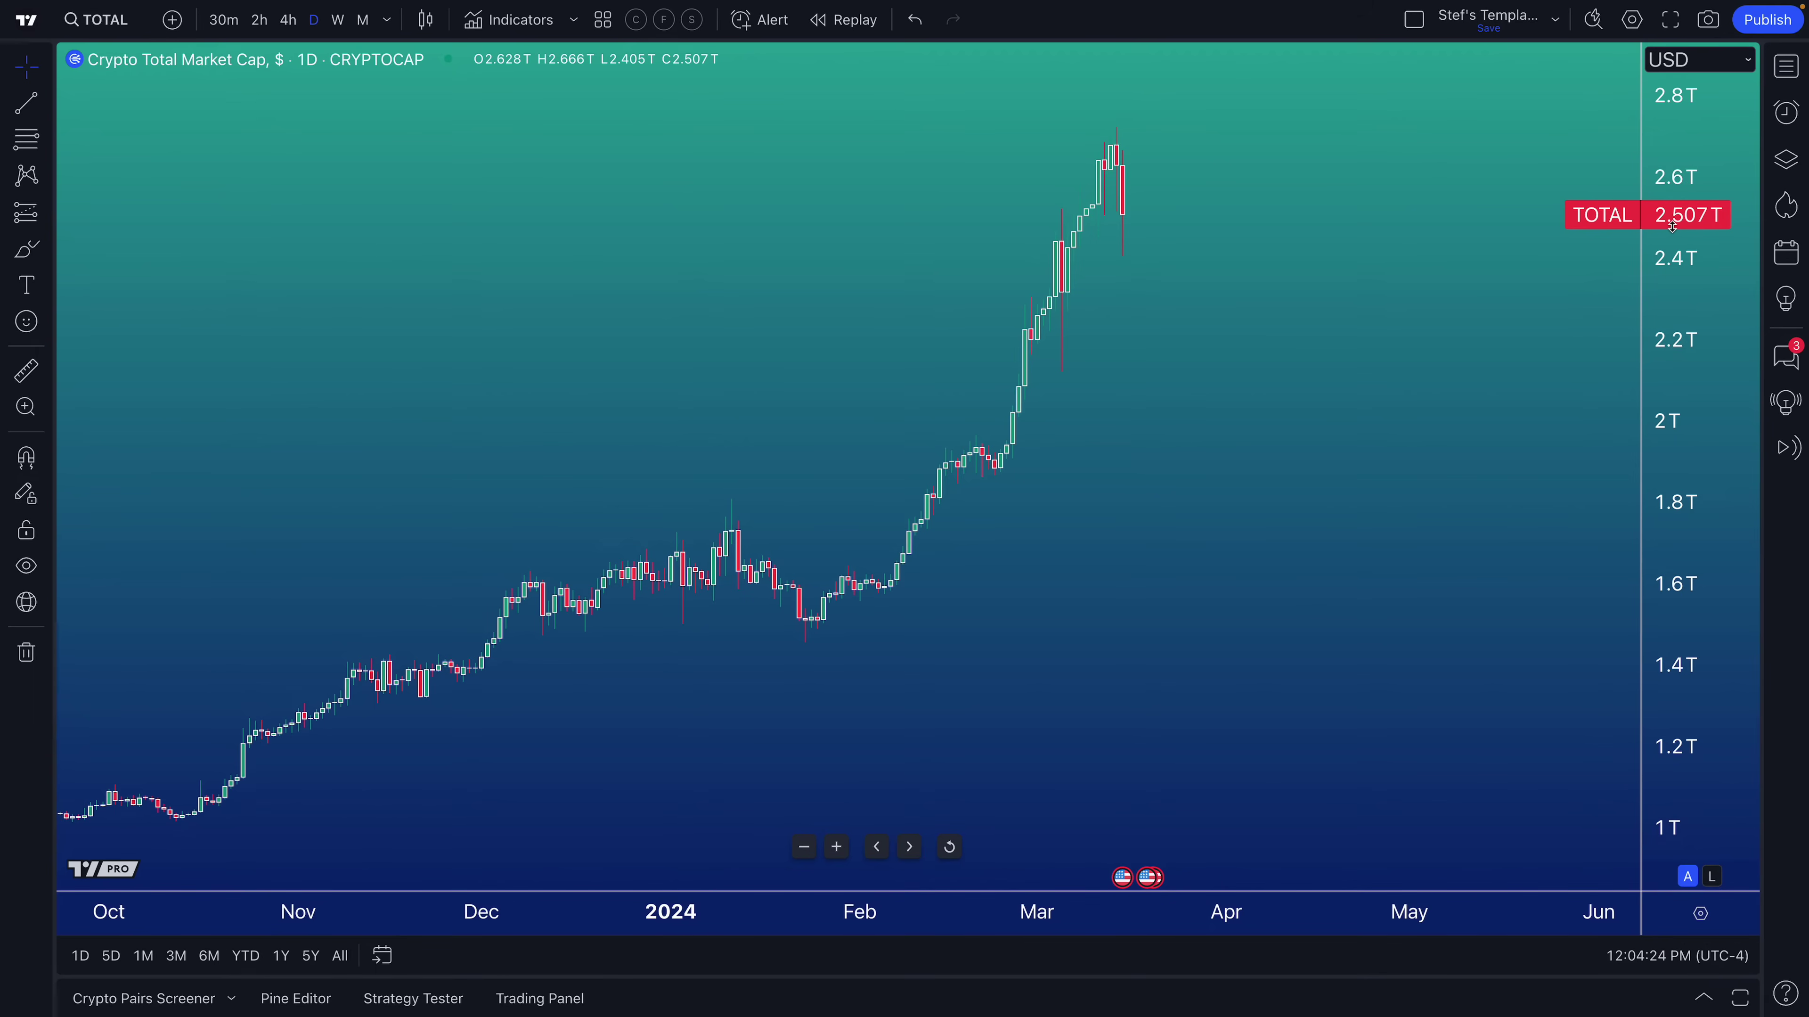
scroll(1143, 334, down, 1)
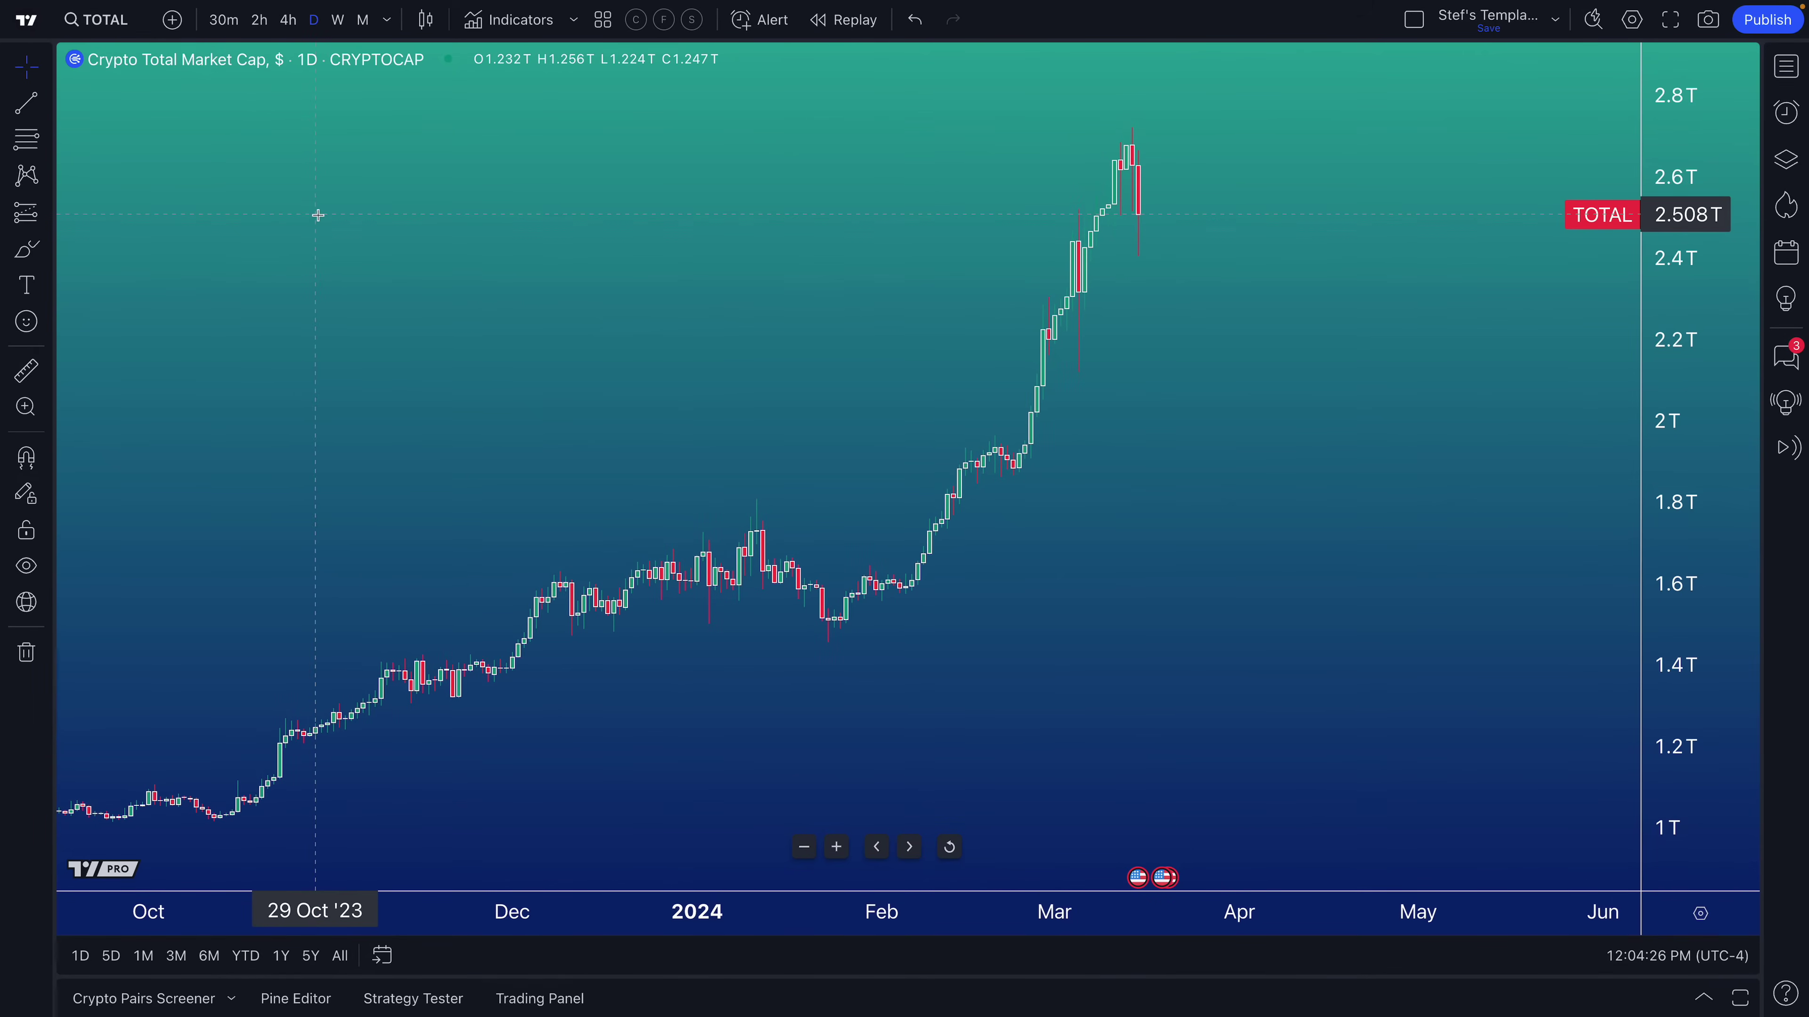
click(128, 25)
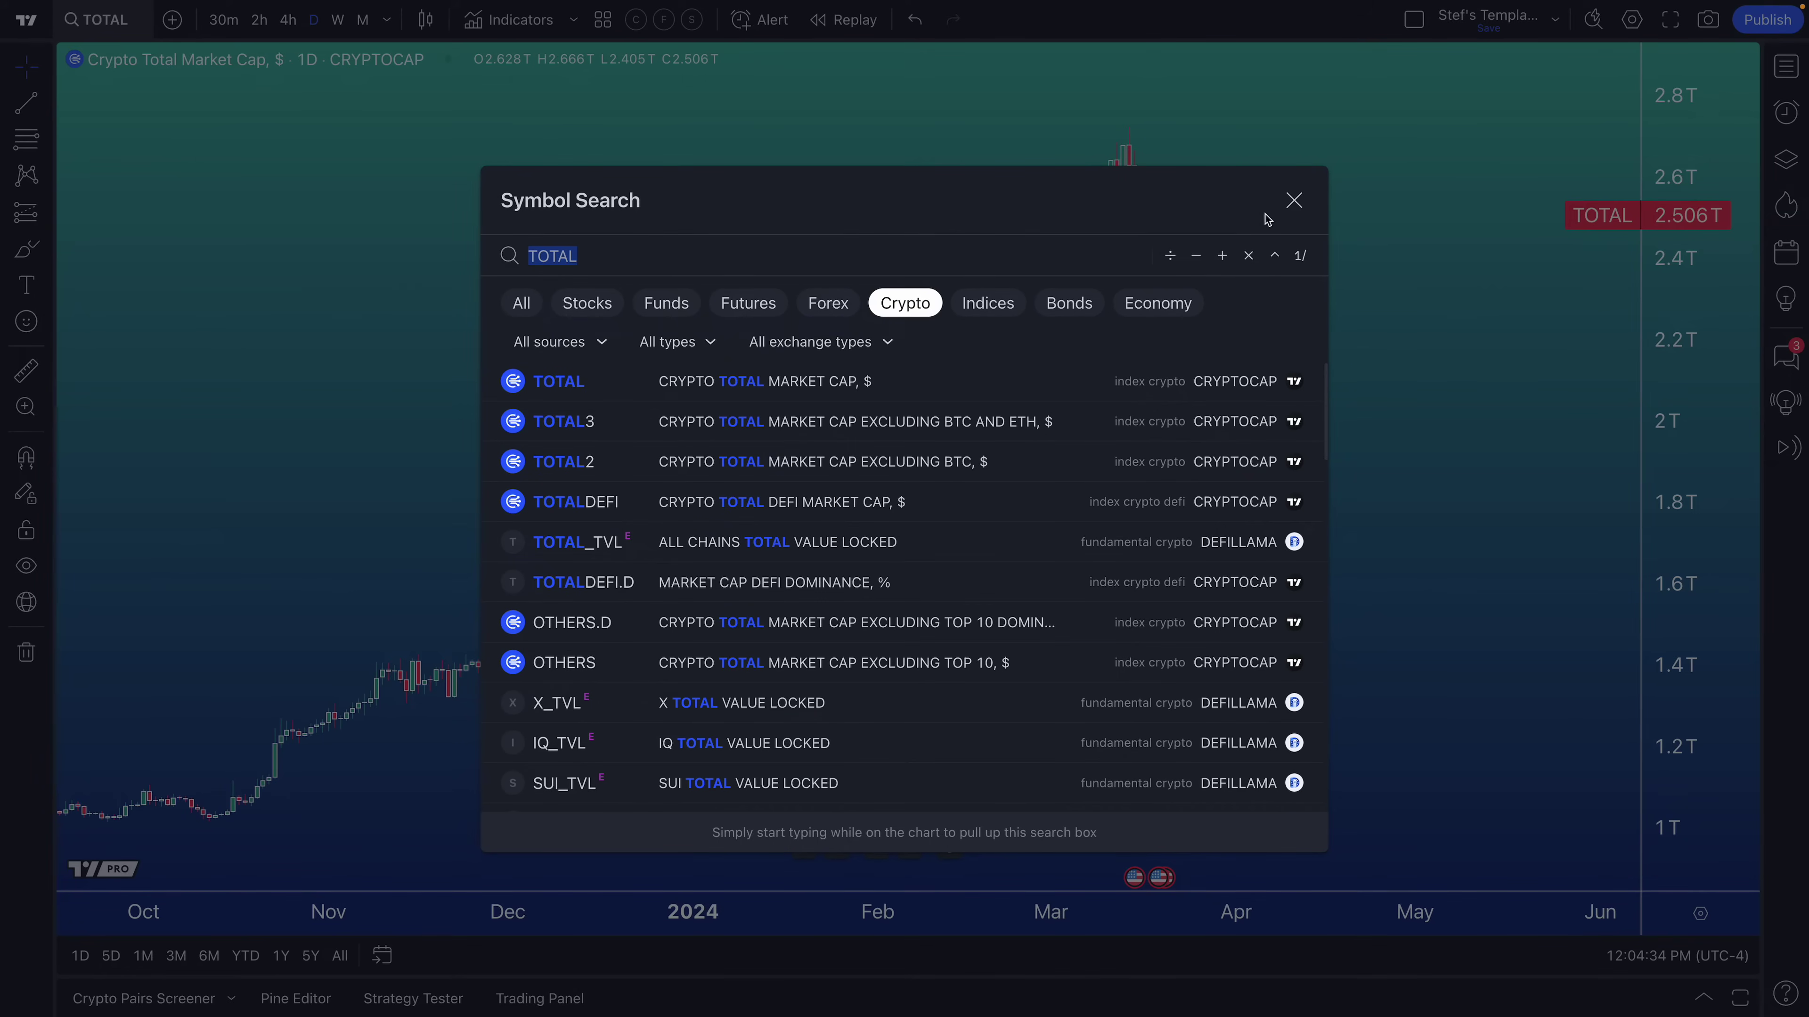
click(1292, 201)
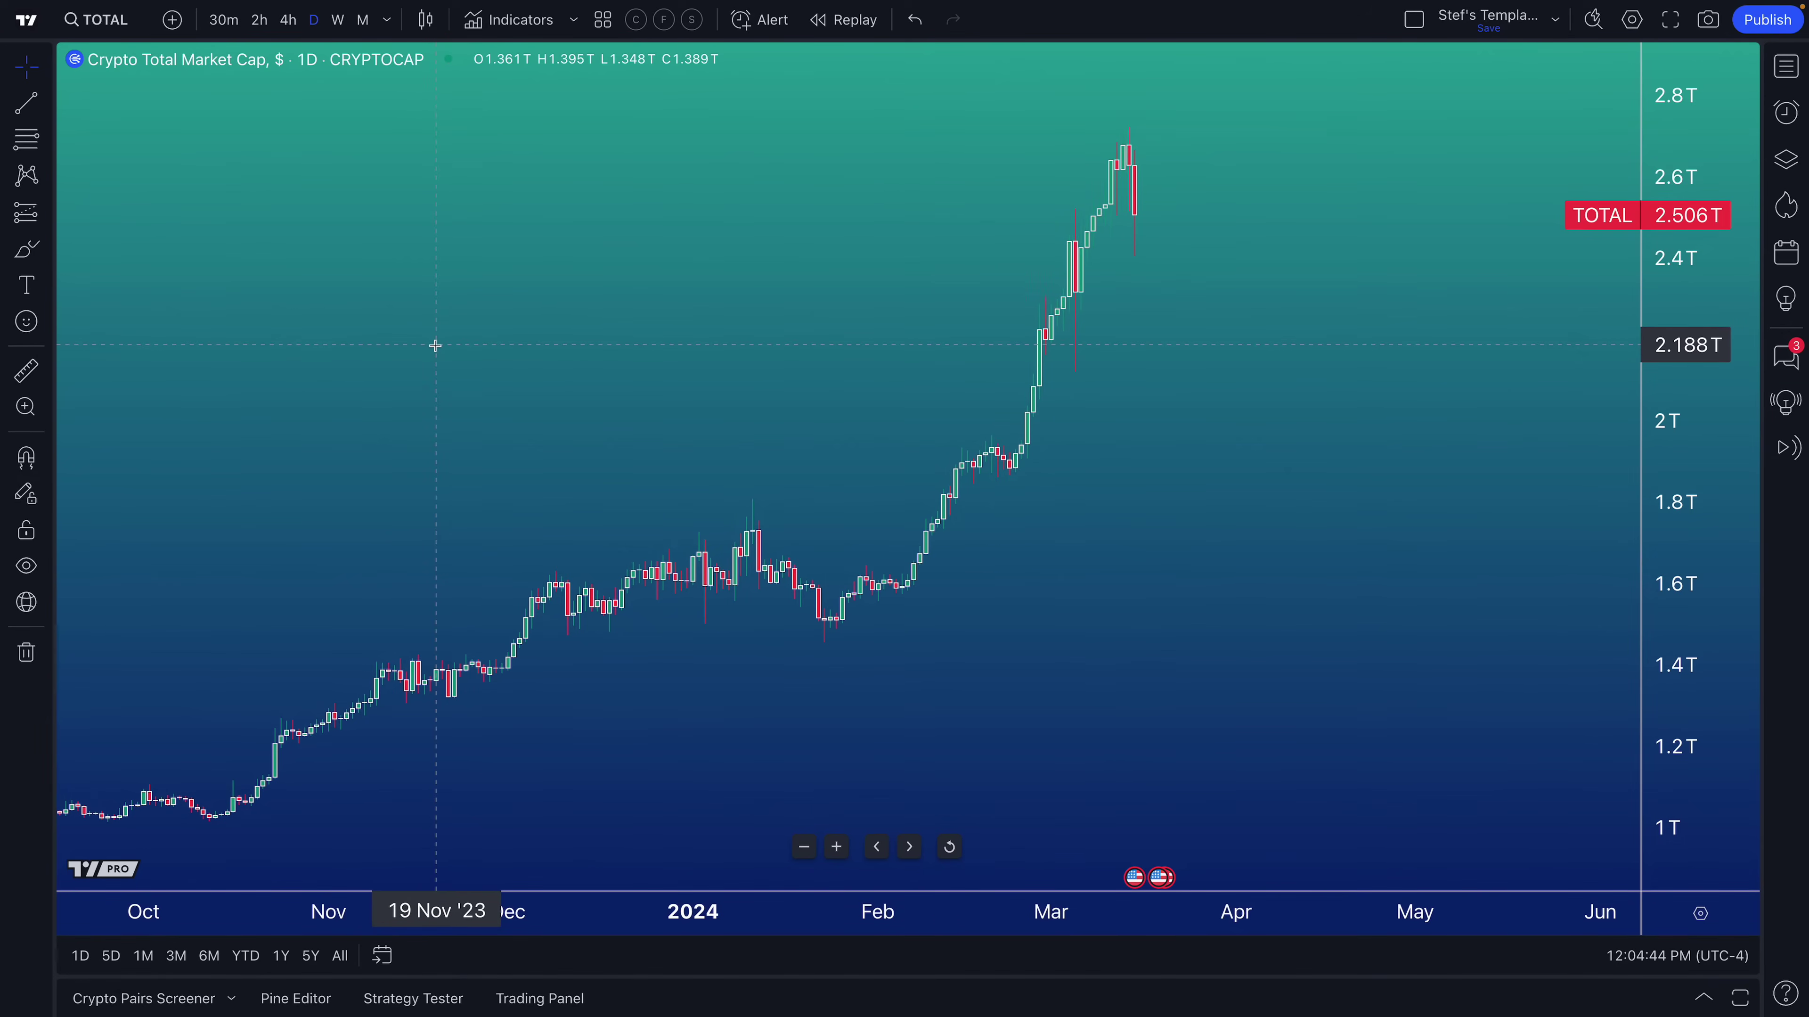
- Draw a rising trend line across the TOTAL chart from about 2.15T near the start of January 2024, and delete it
click(27, 103)
click(687, 359)
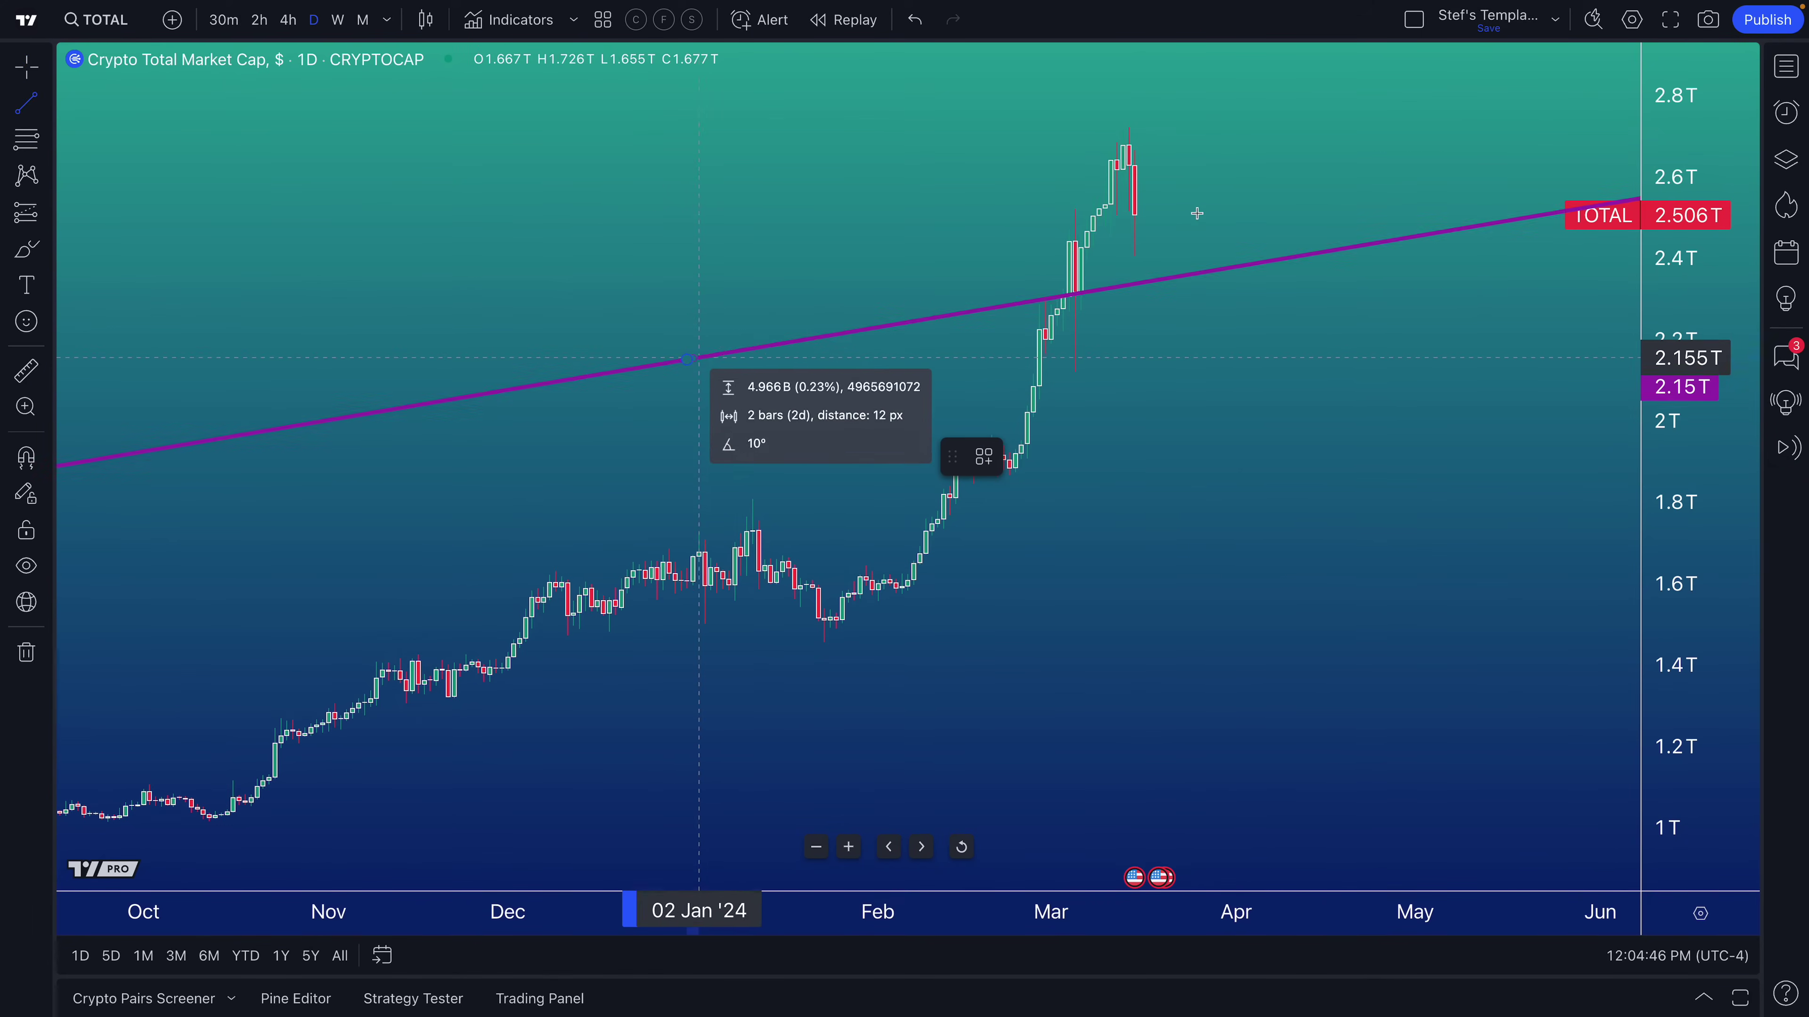
click(1201, 209)
key(Delete)
- Brush a freehand loop on the TOTAL chart between about 2T and 2.2T, from mid-February to early April
click(26, 249)
mouse_move(1157, 343)
mouse_down()
mouse_move(936, 378)
mouse_move(1155, 355)
mouse_up()
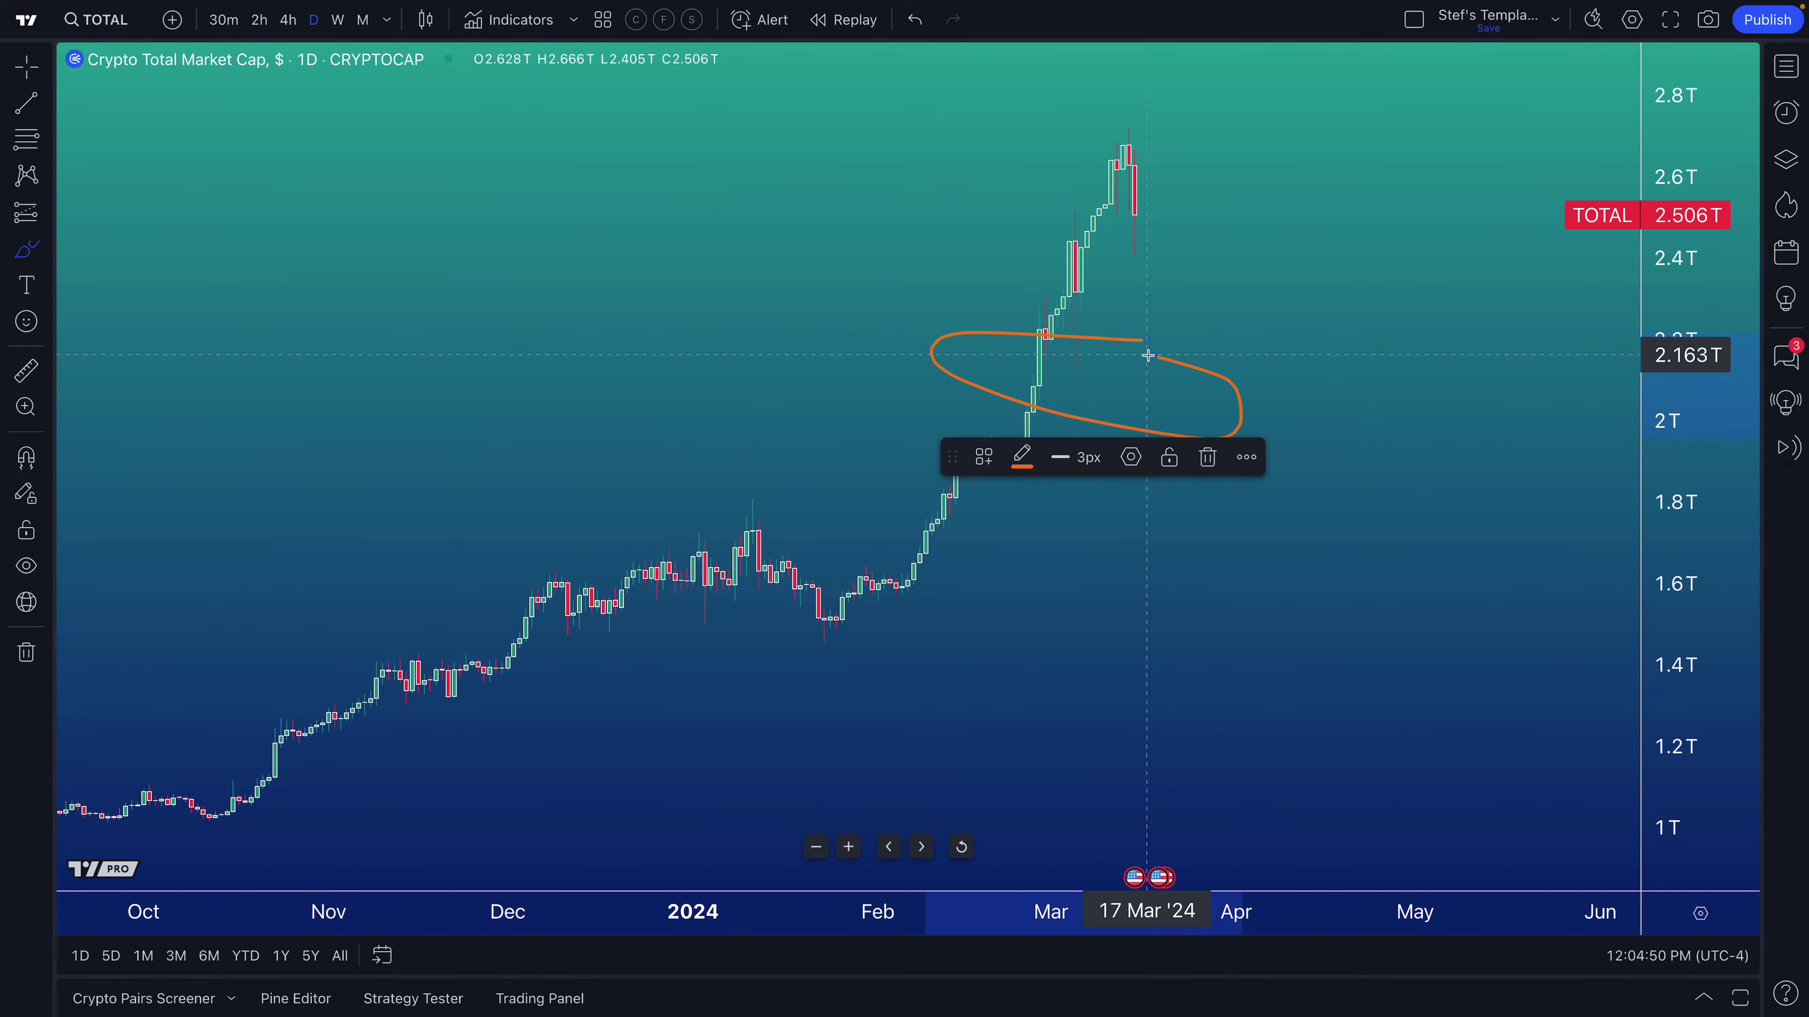
- Delete the freehand brush loop from the TOTAL chart, and briefly open and close the alerts list
key(Delete)
click(1786, 116)
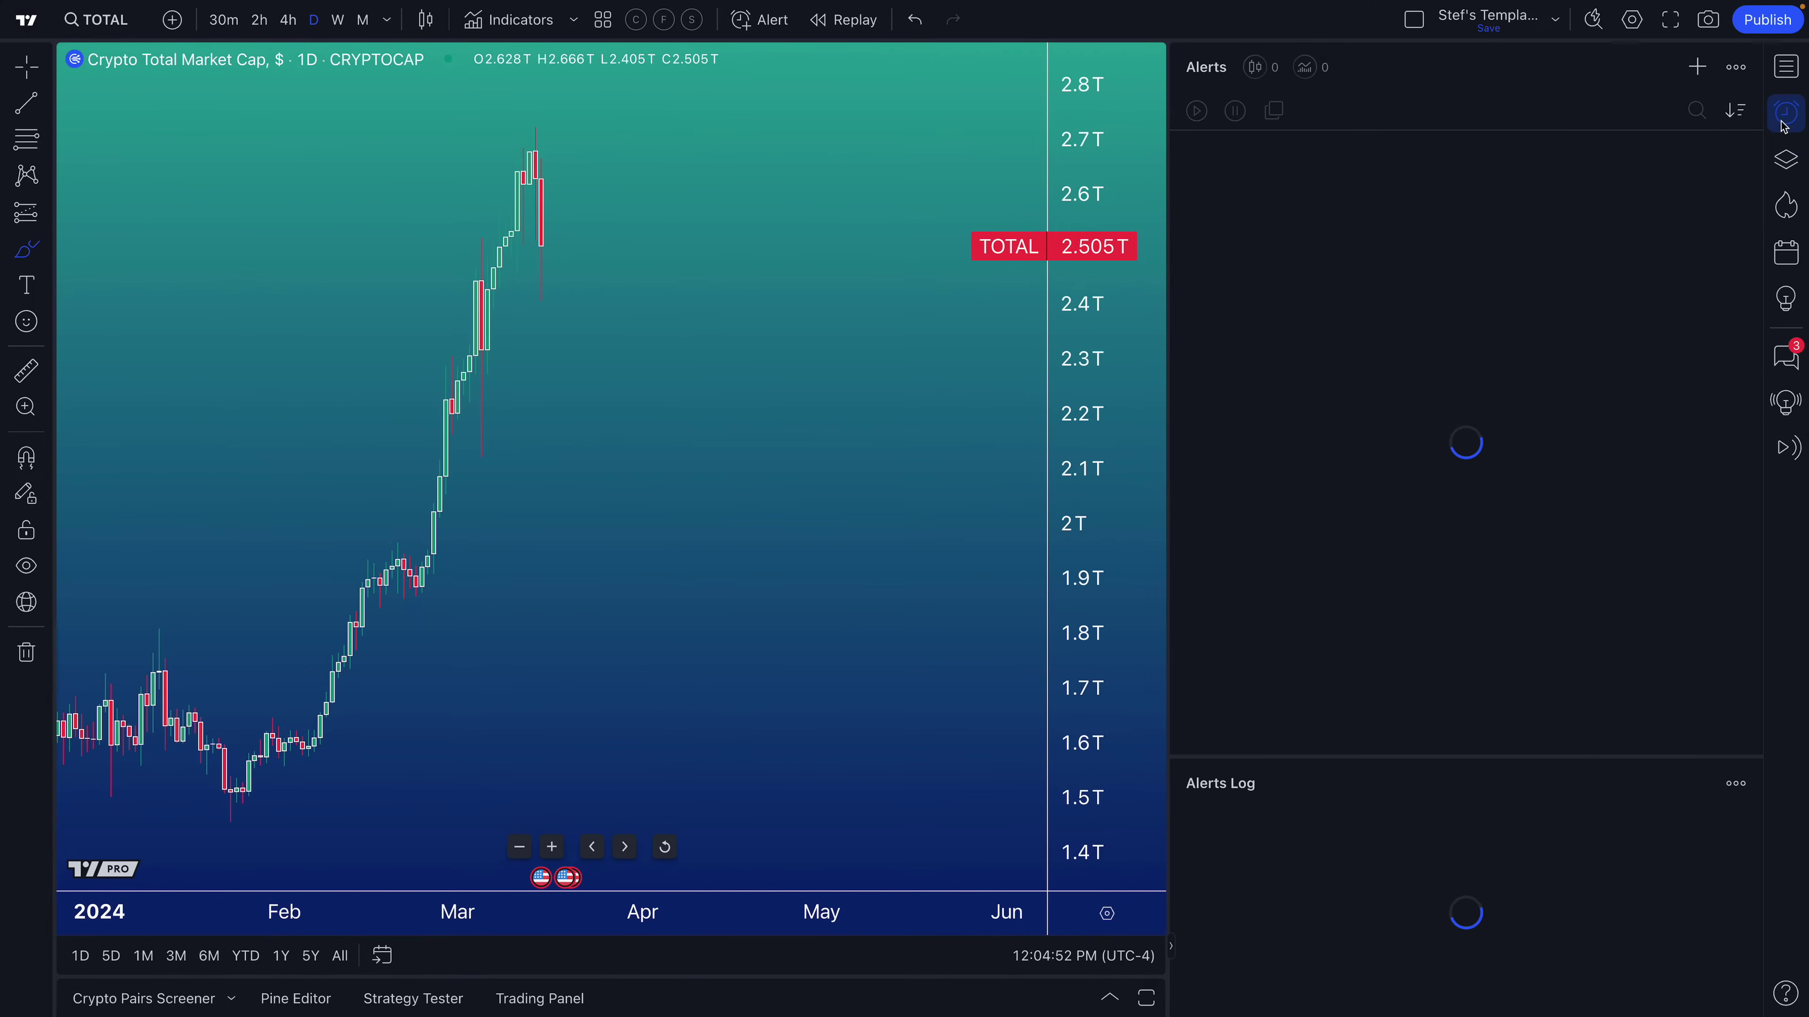
click(1784, 122)
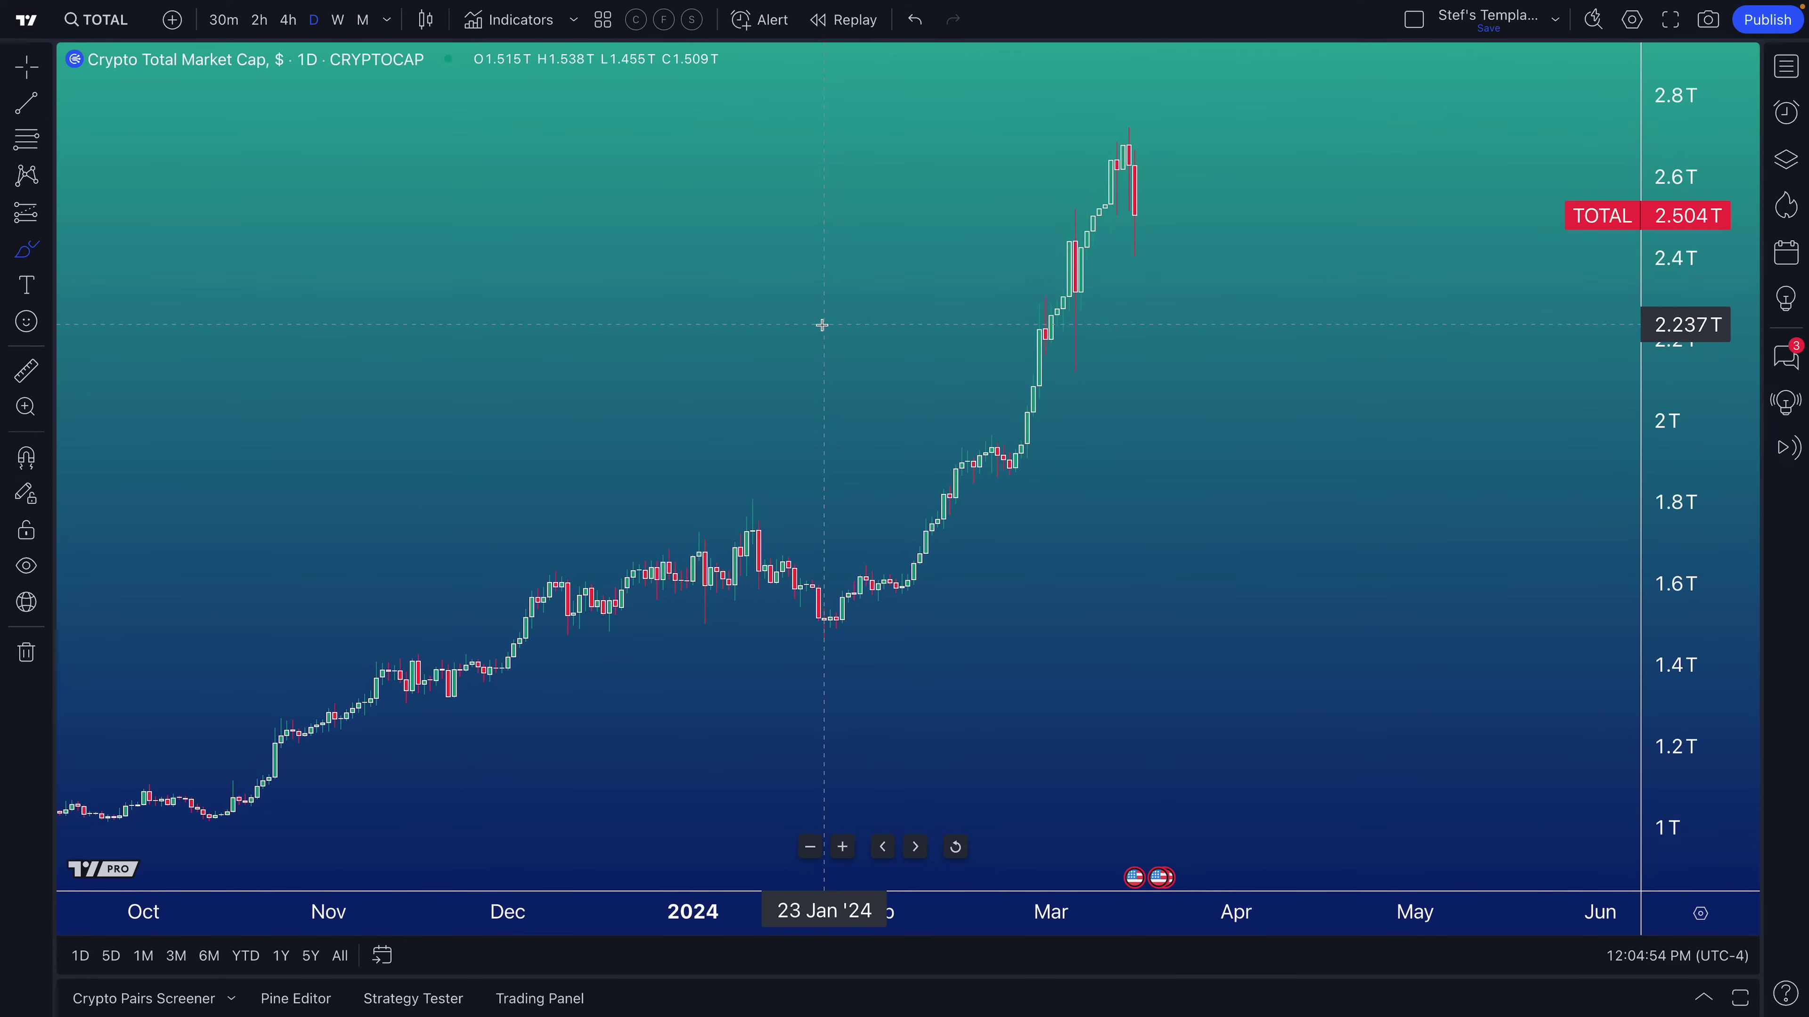
- Draw a short brush stroke near 2T around early March, delete it, and switch back to the cross cursor
scroll(791, 317, up, 3)
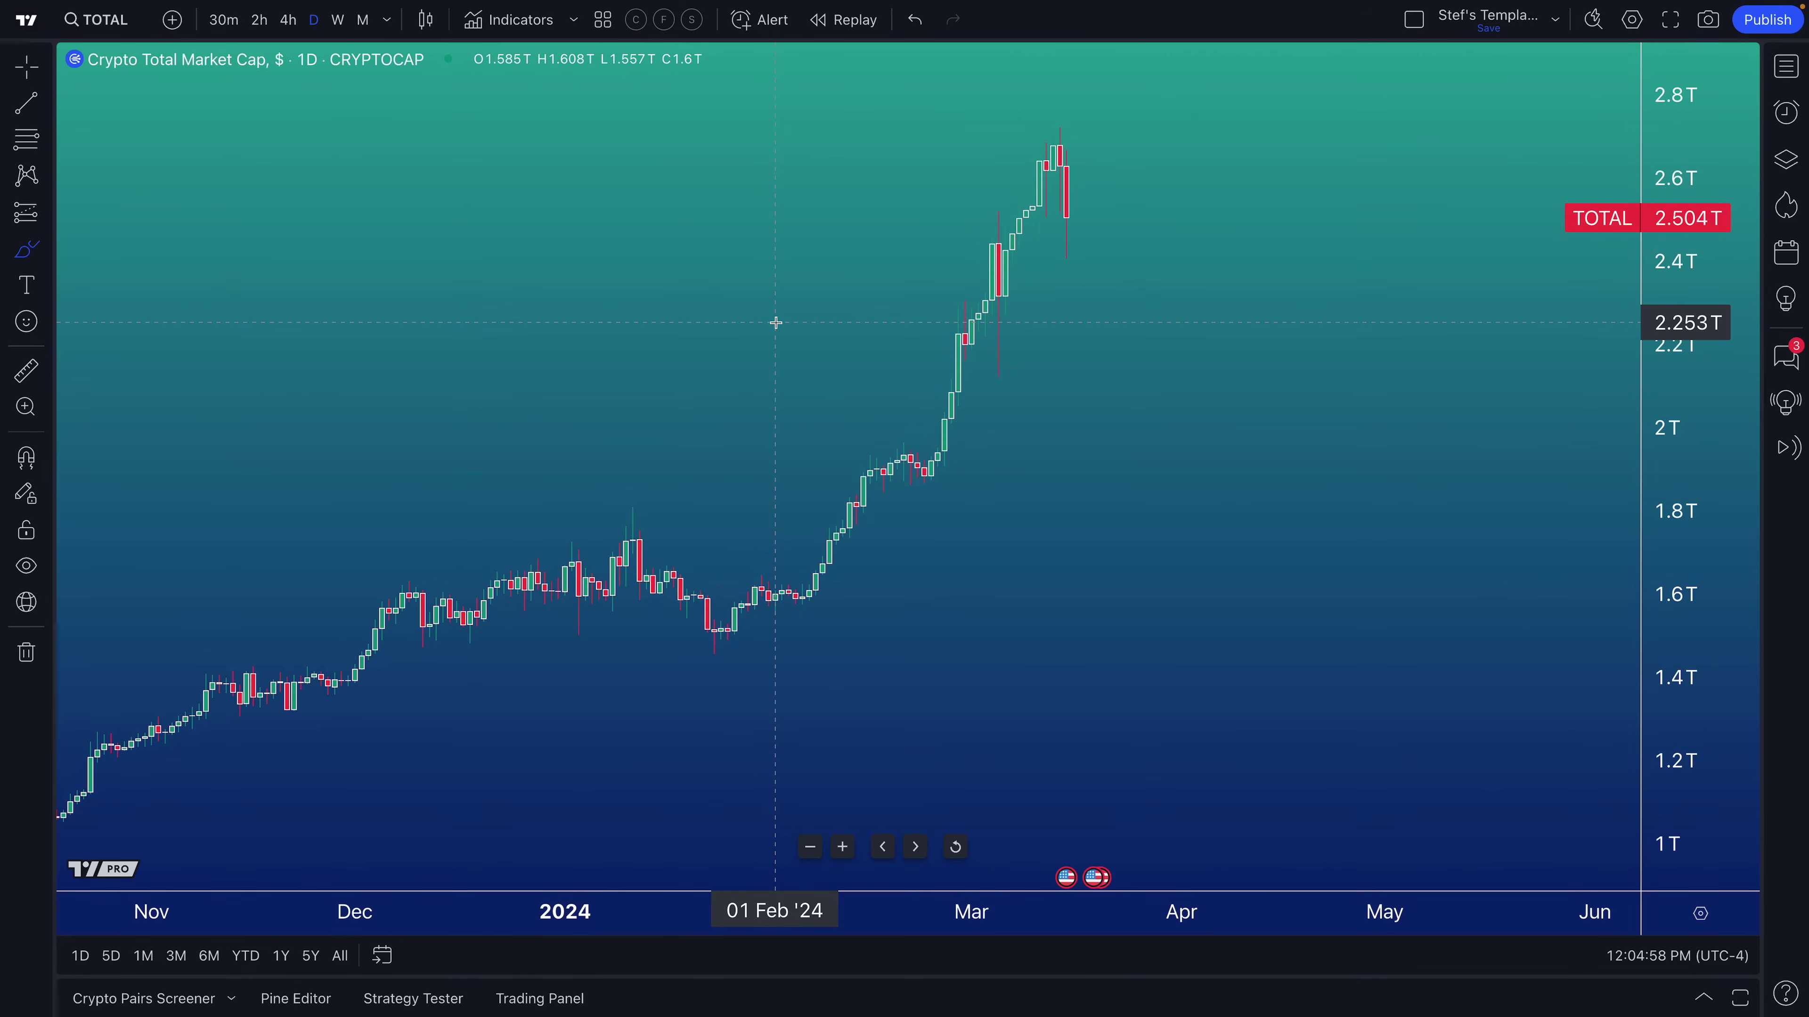
scroll(776, 323, up, 2)
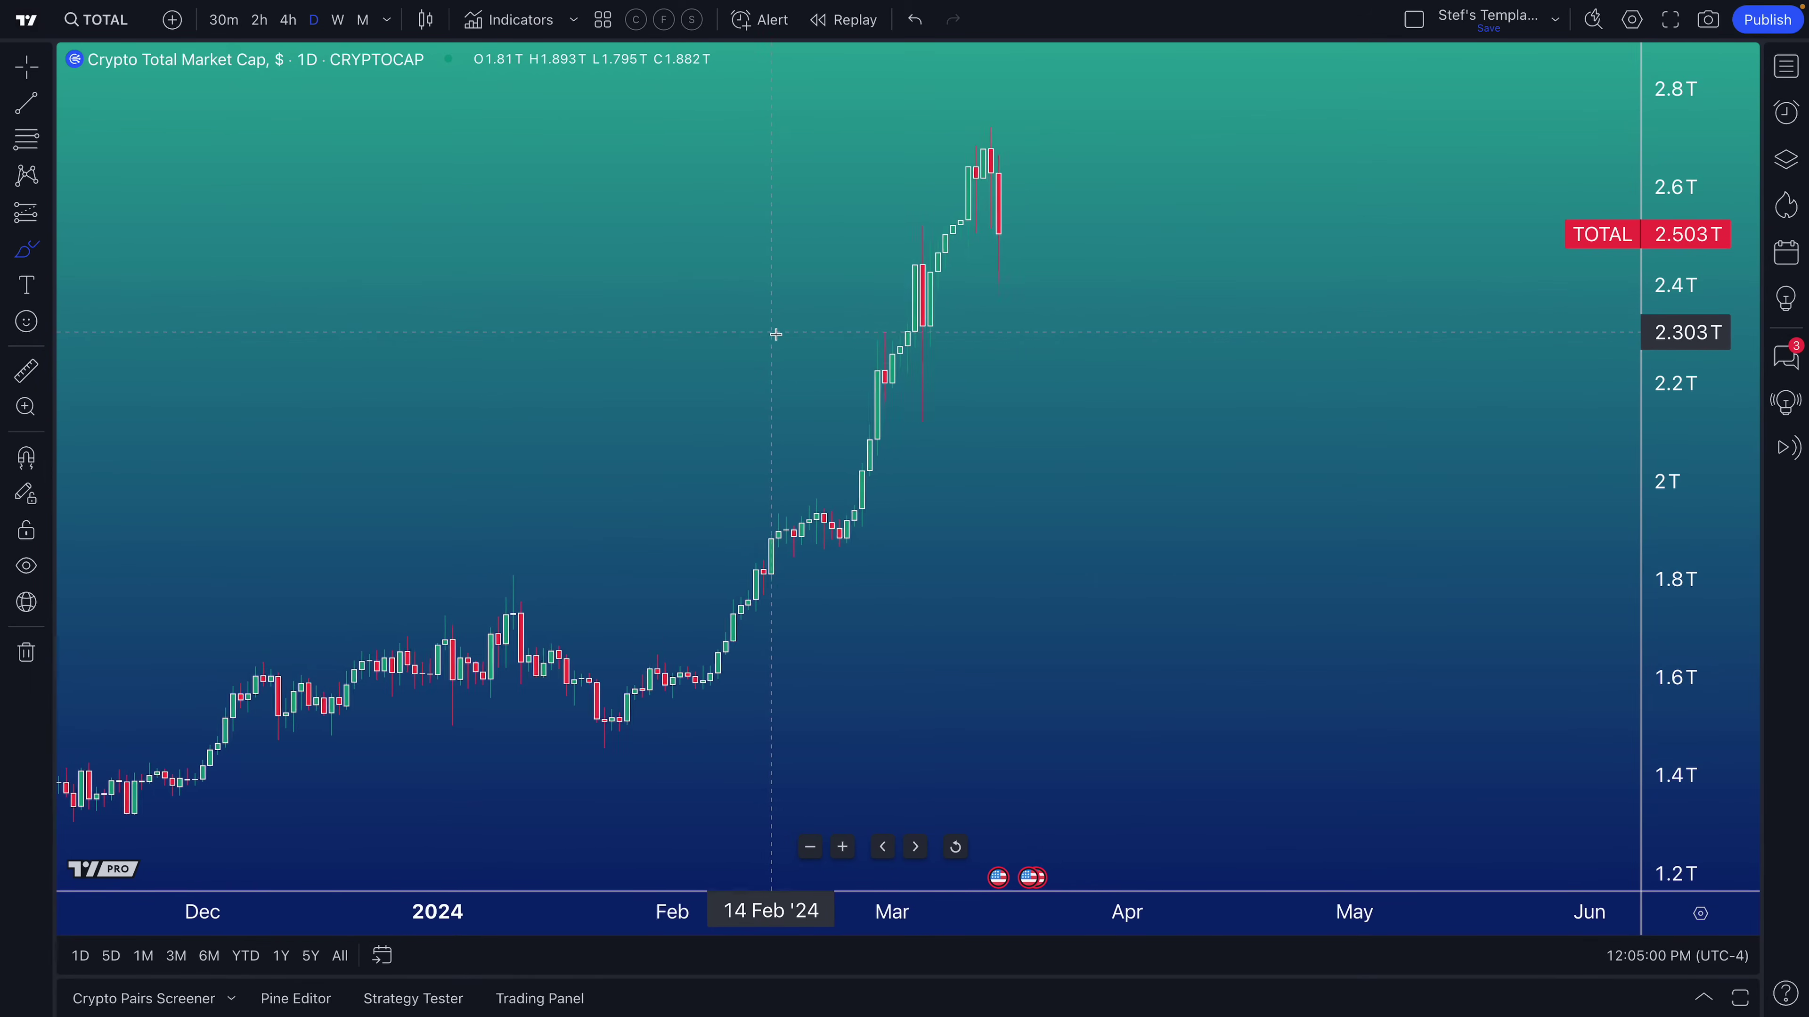
mouse_move(957, 493)
mouse_down()
mouse_move(981, 485)
mouse_move(837, 470)
mouse_up()
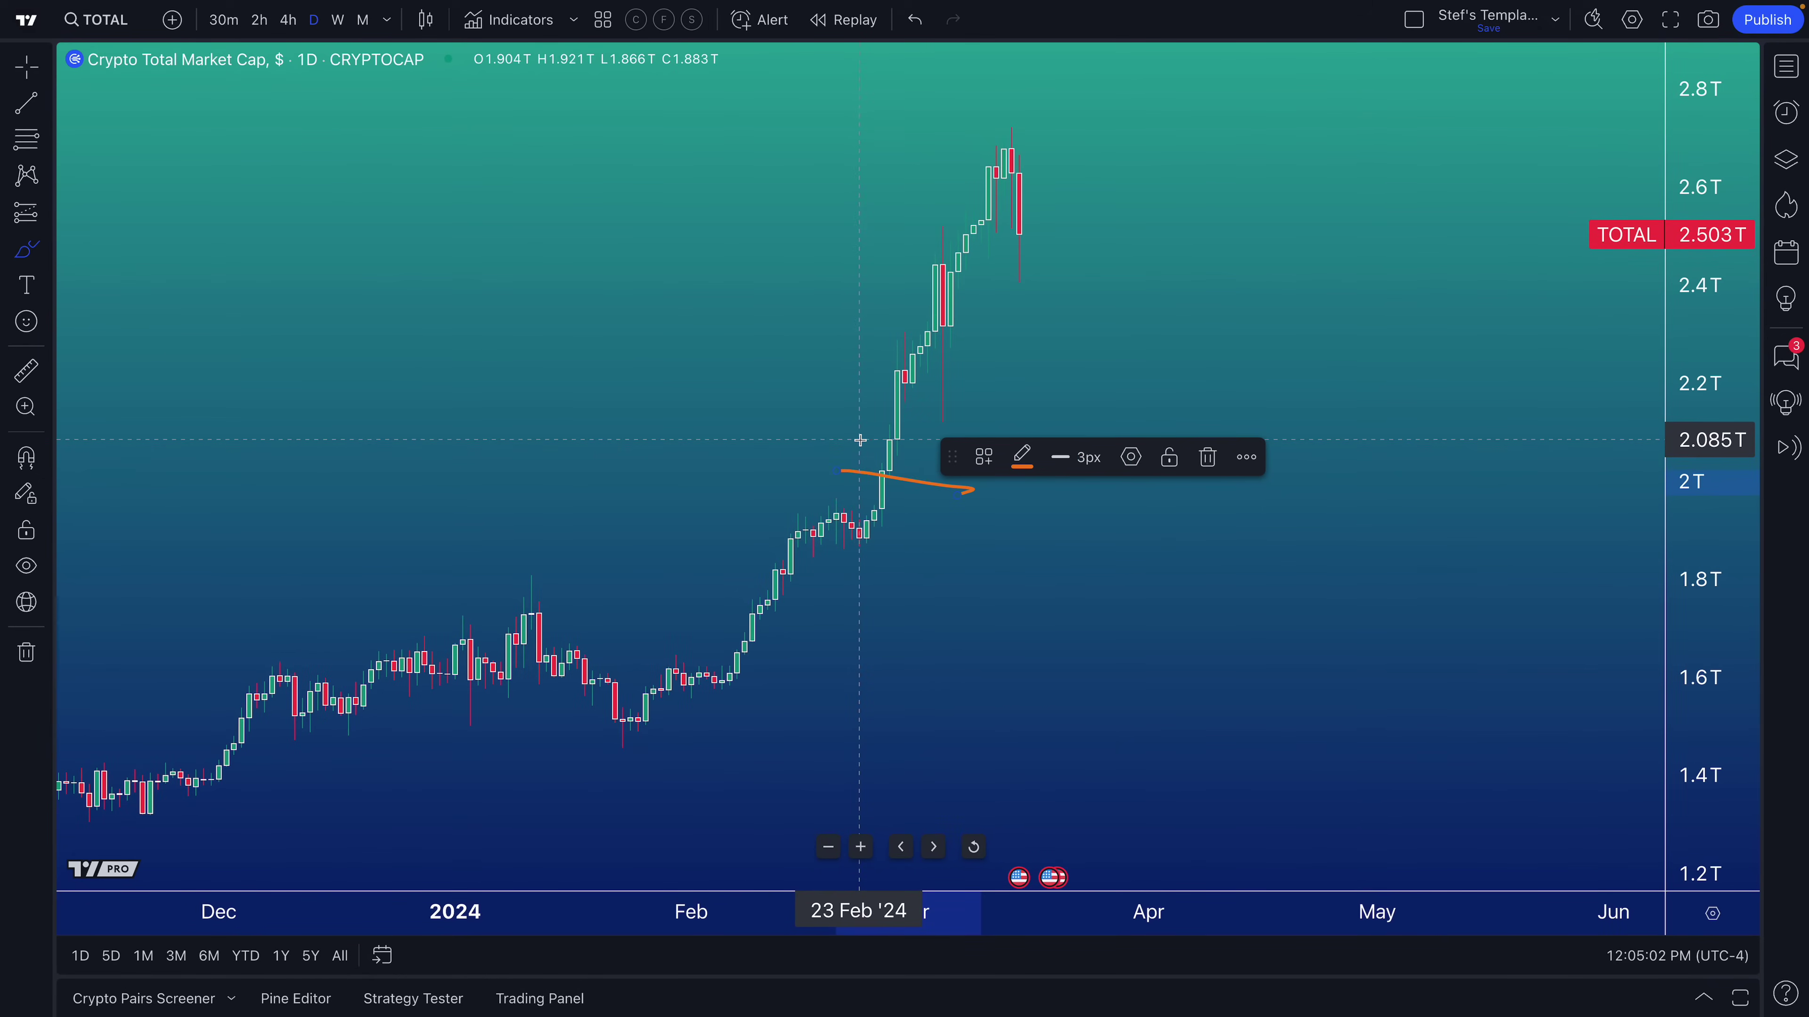
key(Delete)
click(28, 69)
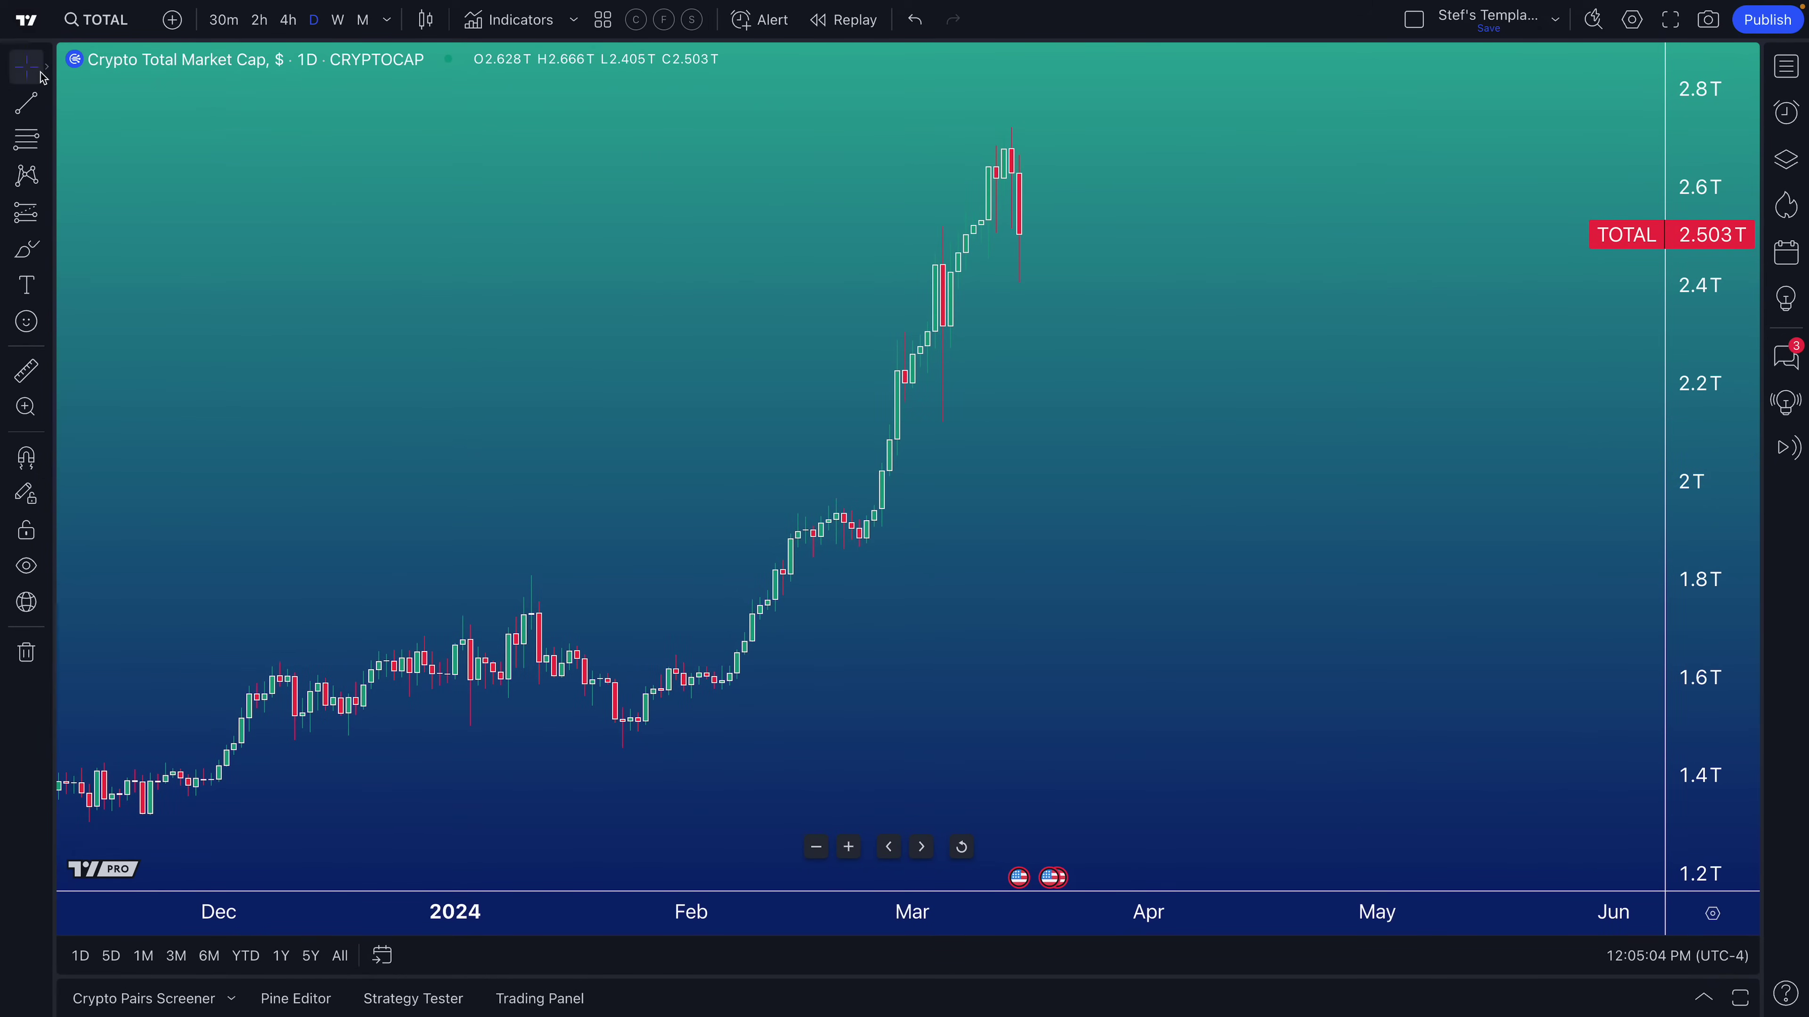
- Open the indicator library and look through the list of technical indicators
scroll(456, 230, right, 5)
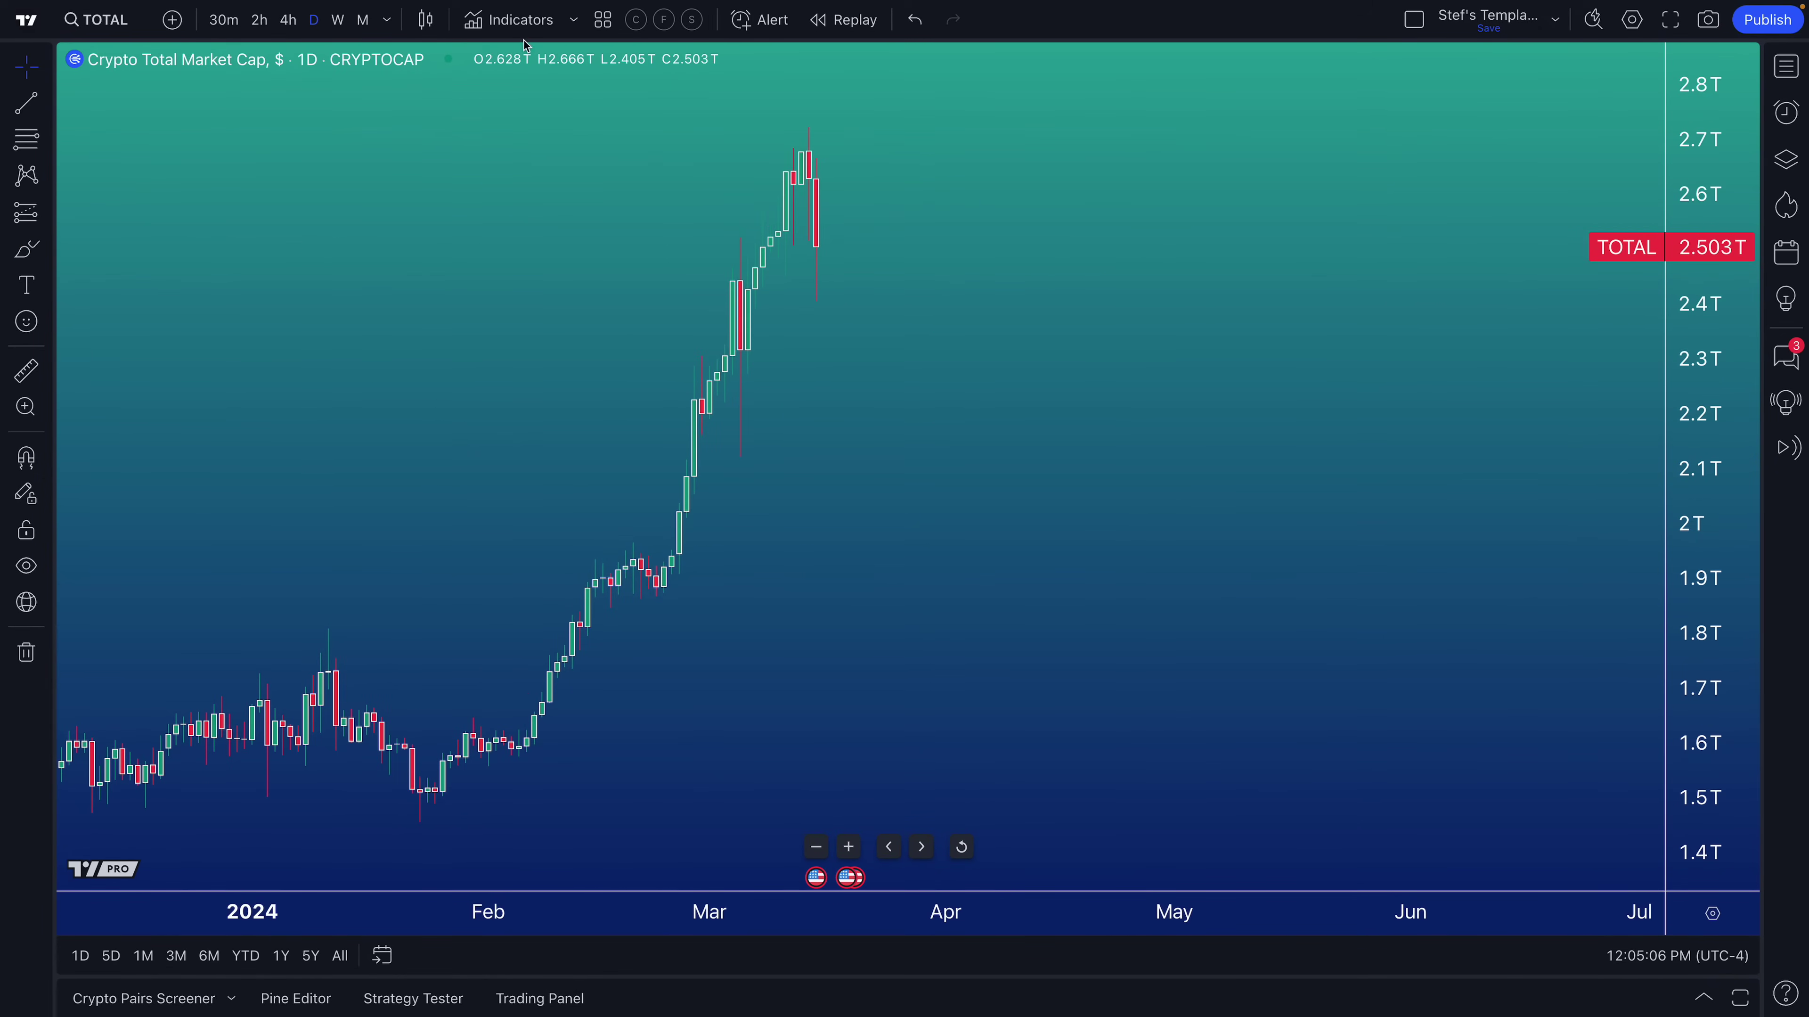
click(494, 22)
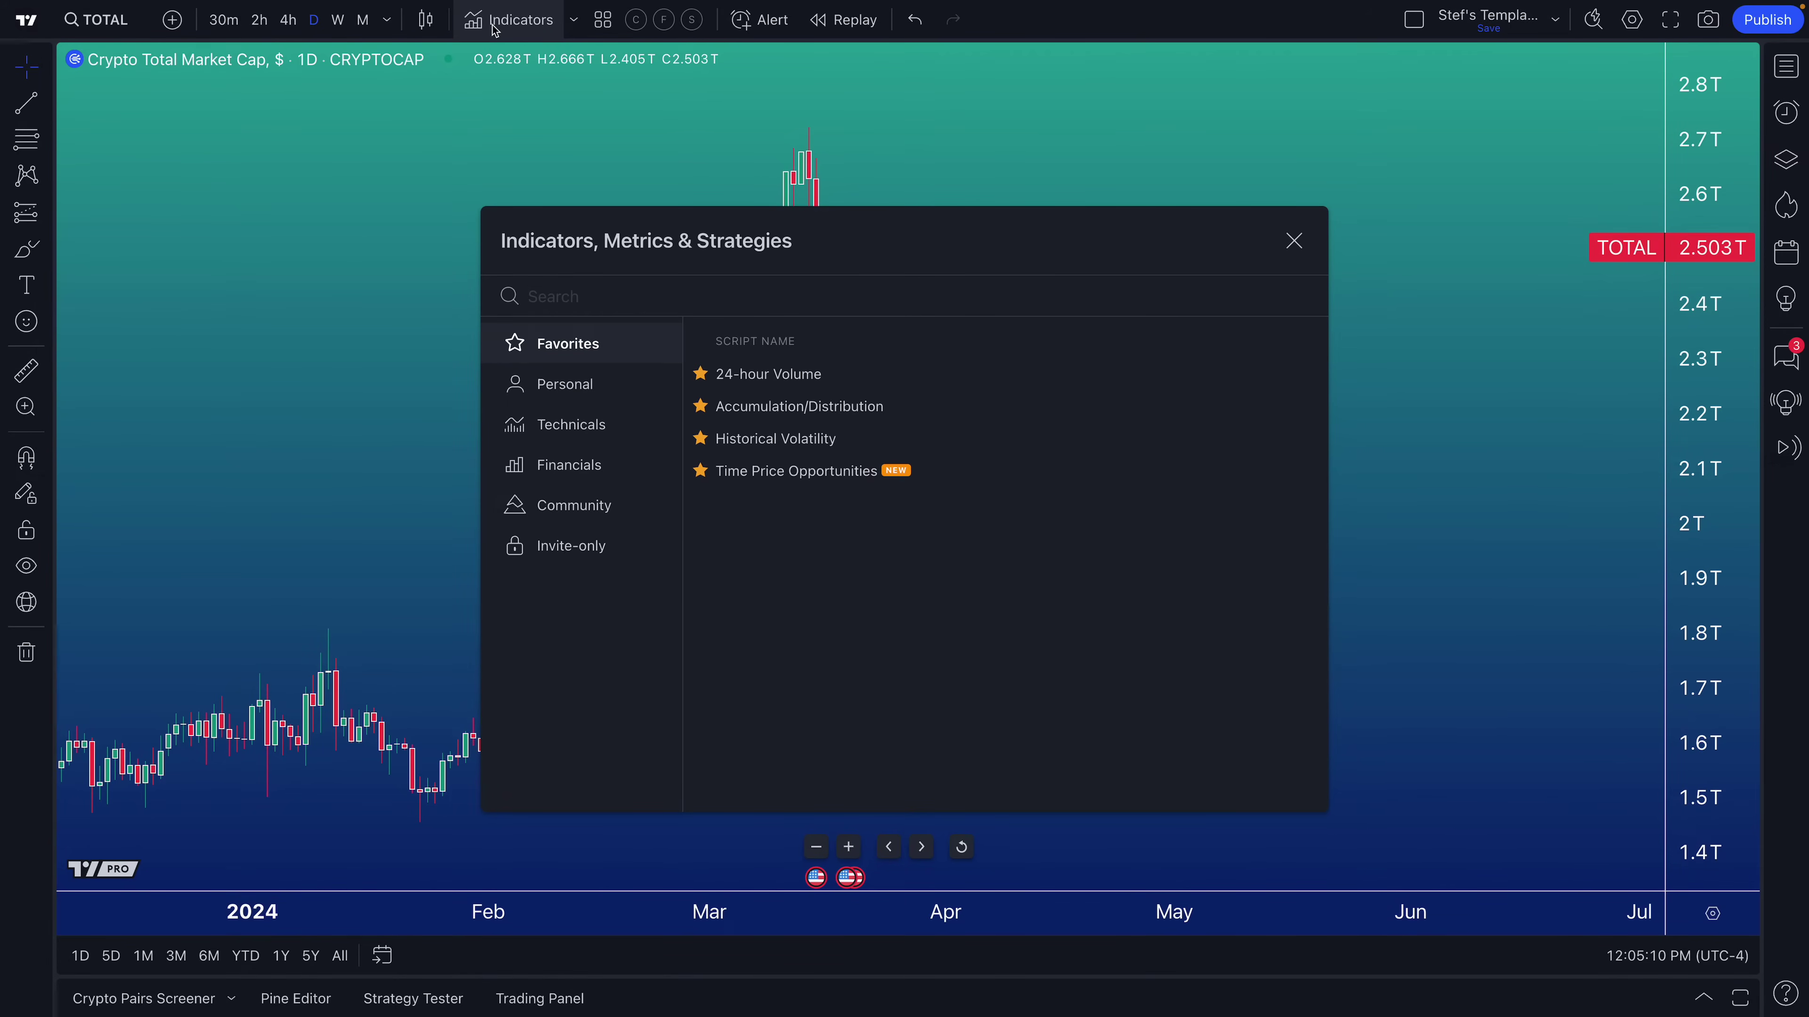
click(565, 425)
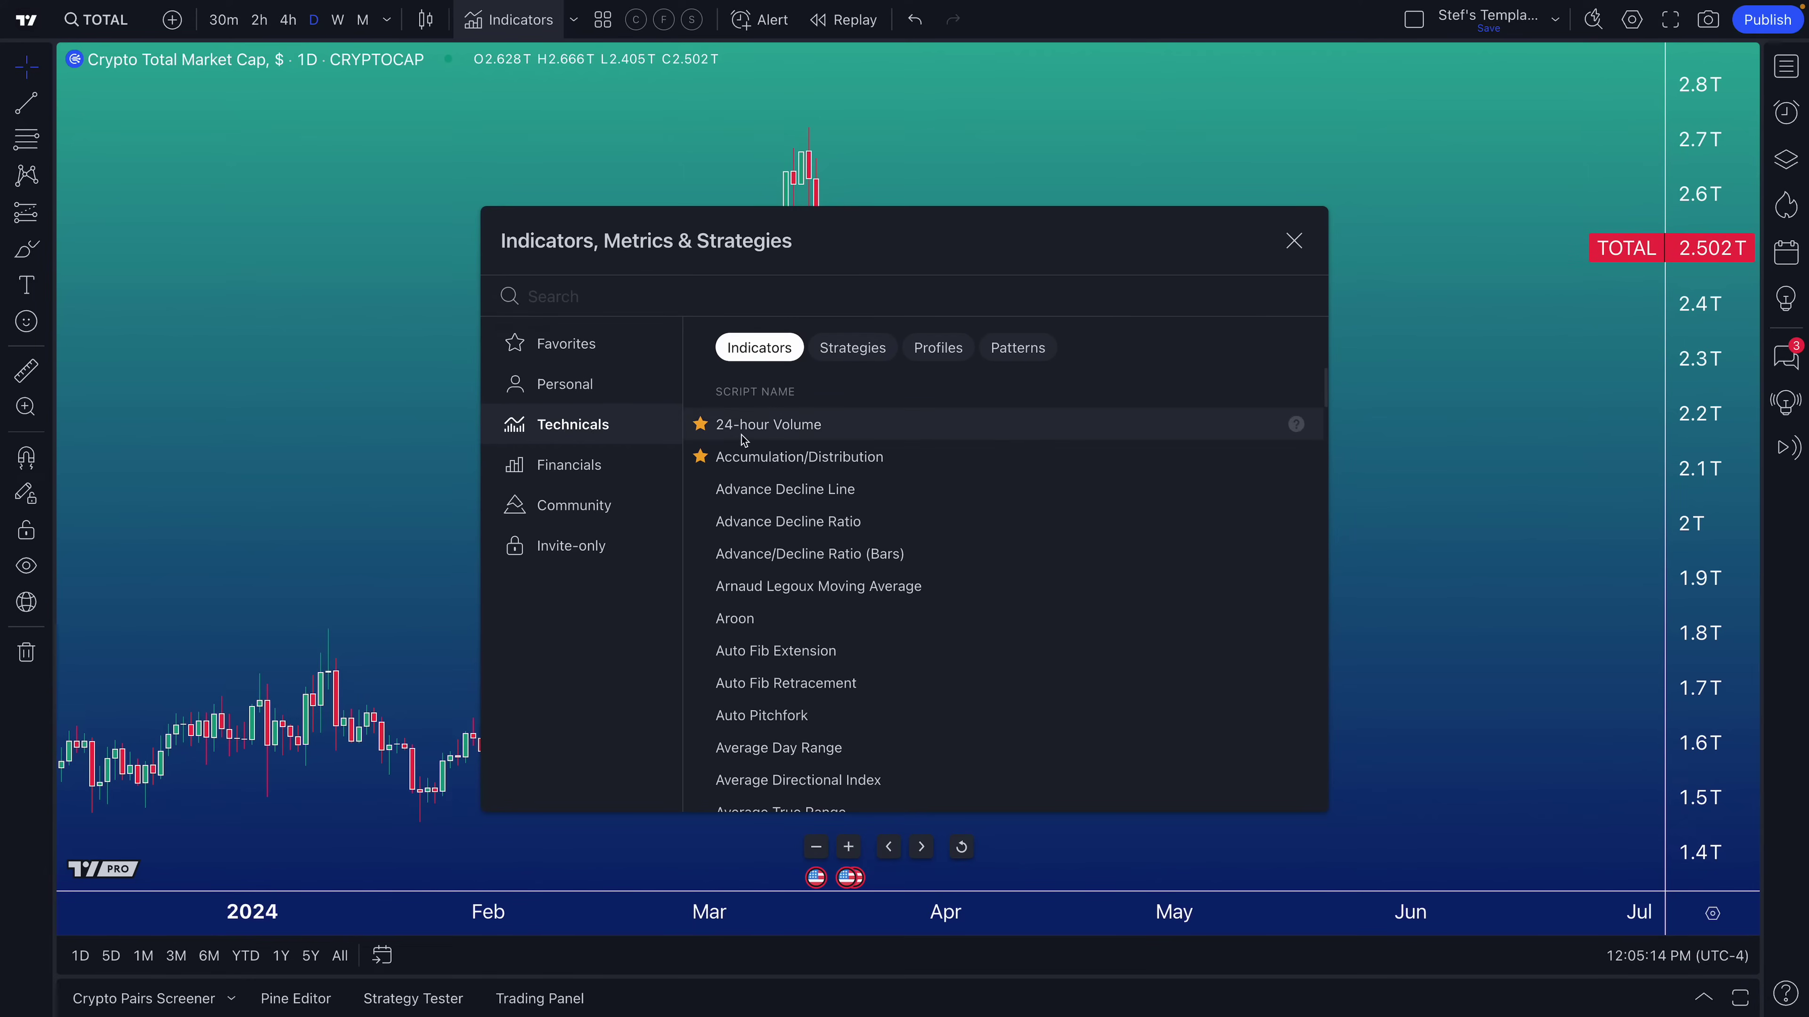
scroll(729, 575, down, 5)
scroll(733, 569, down, 10)
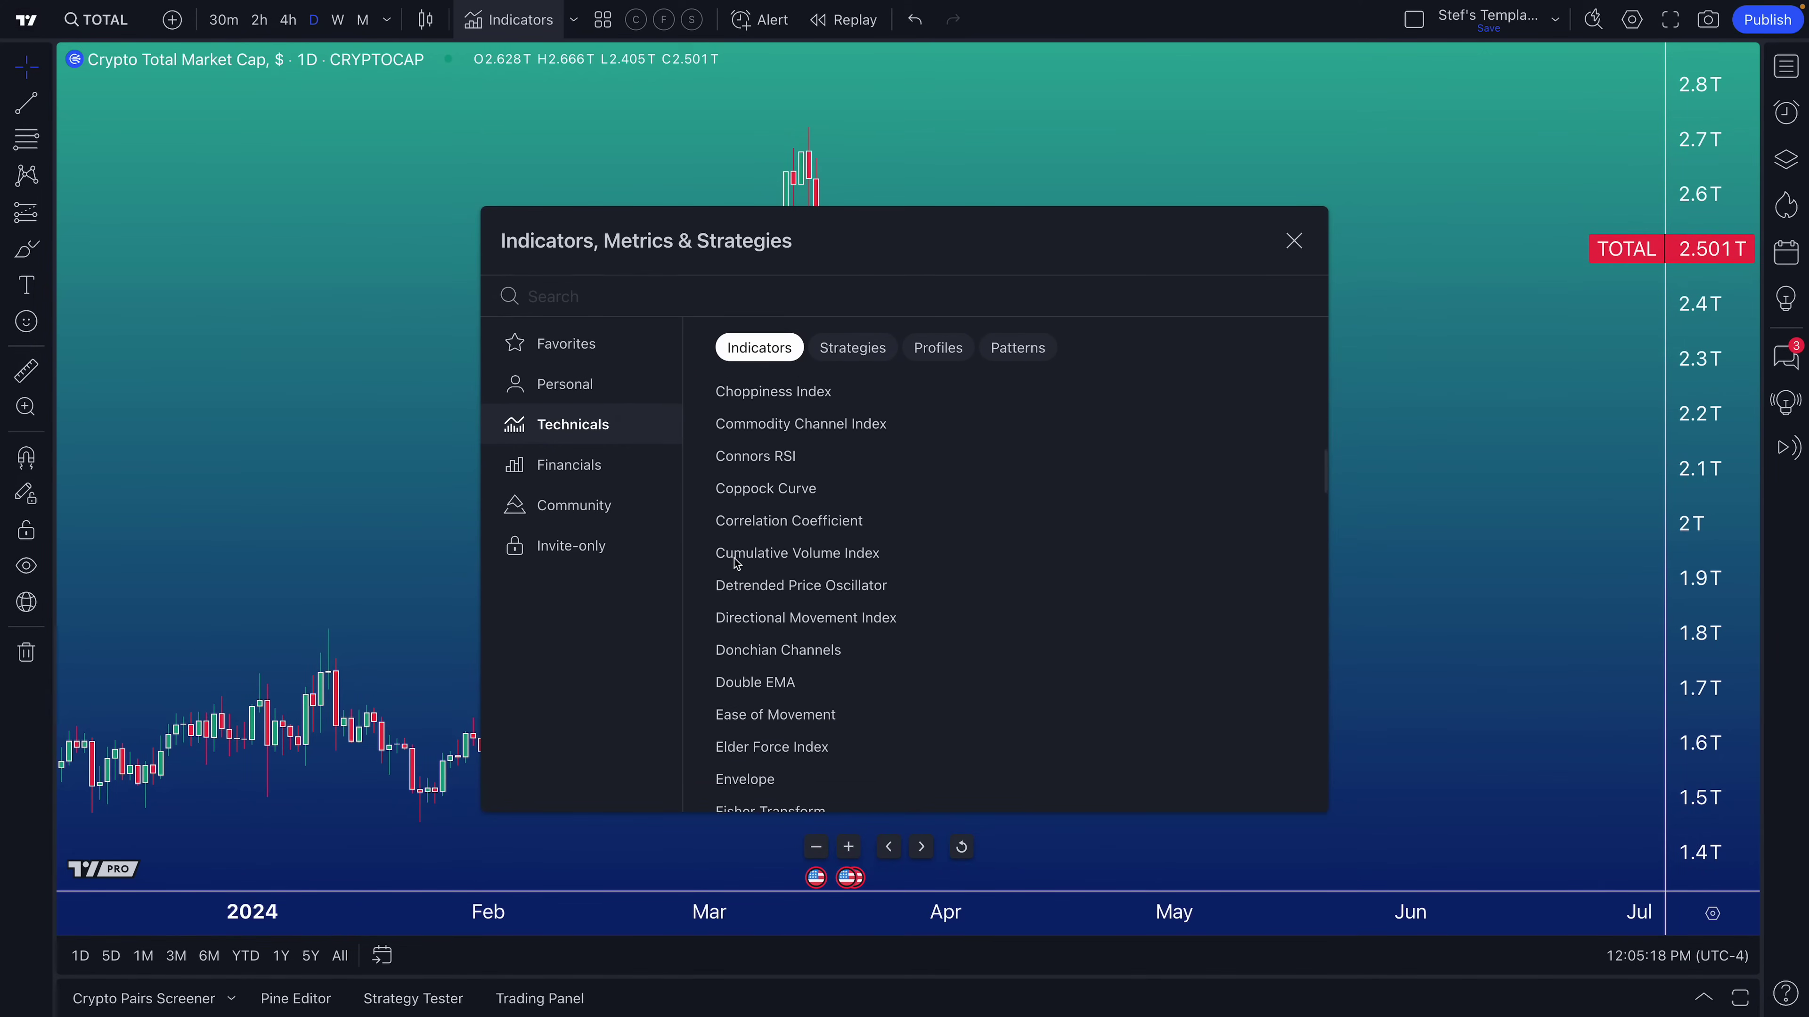
scroll(735, 560, down, 10)
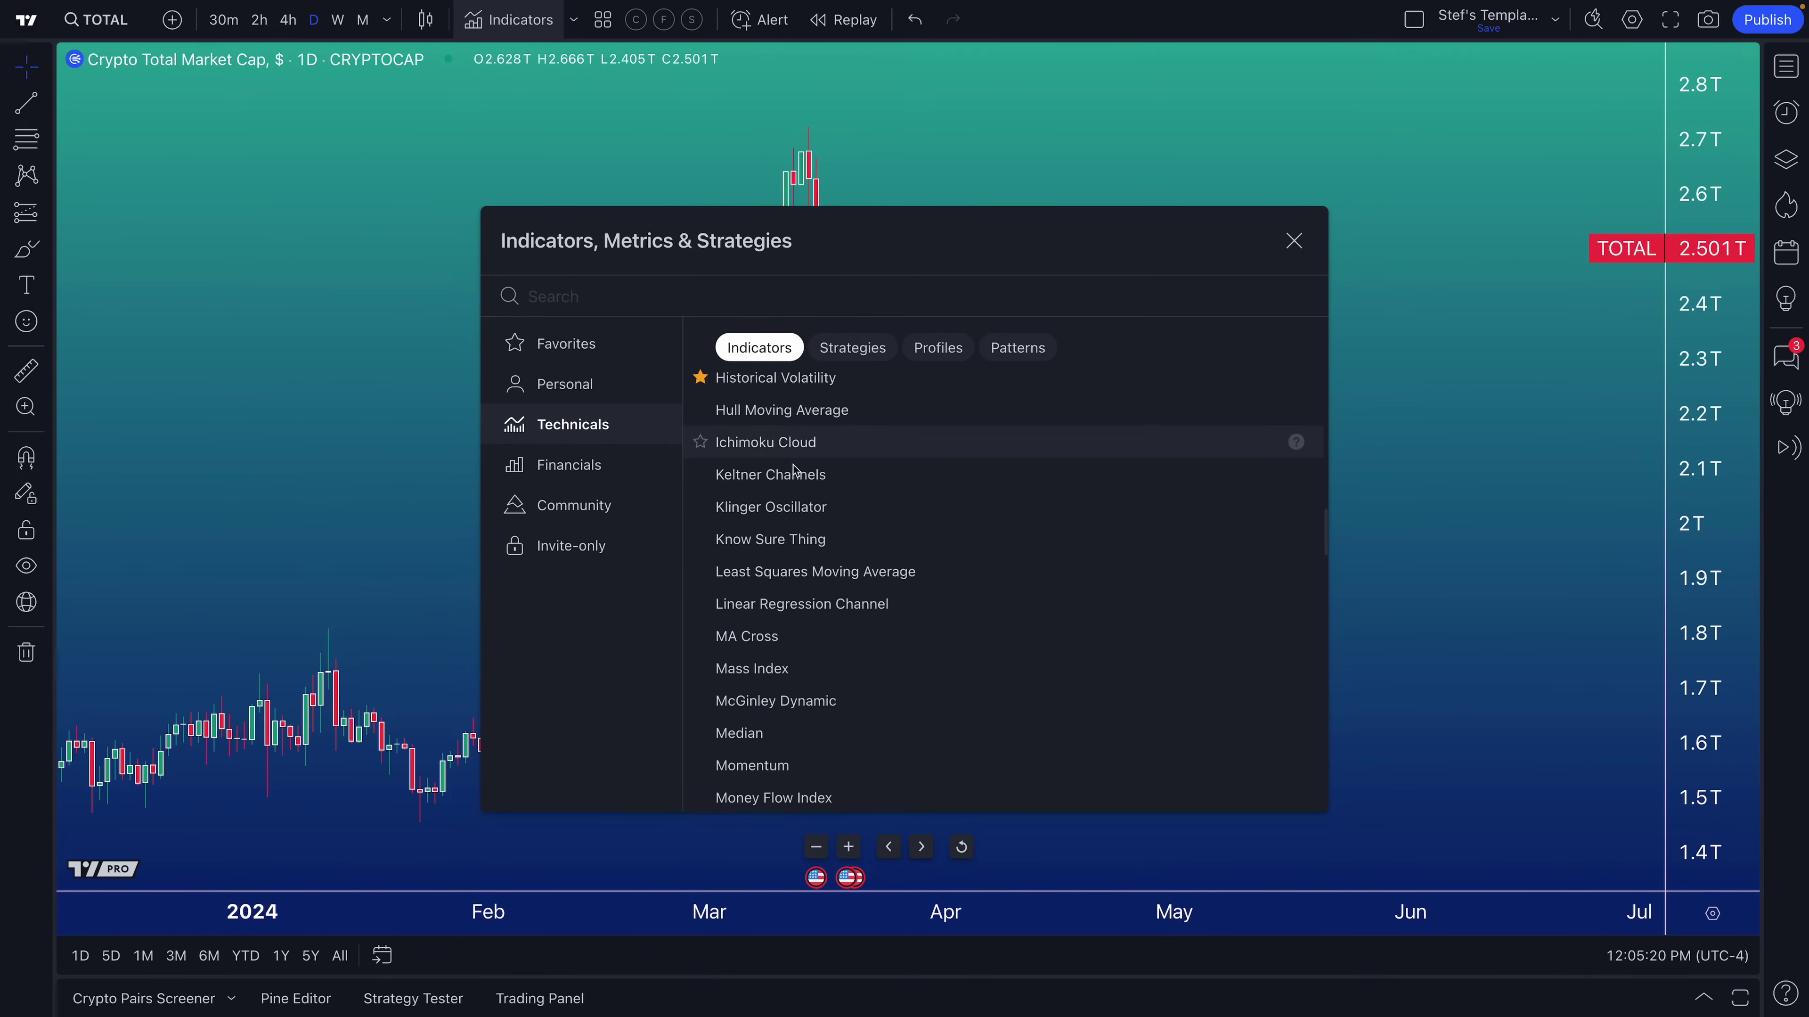
scroll(791, 477, down, 10)
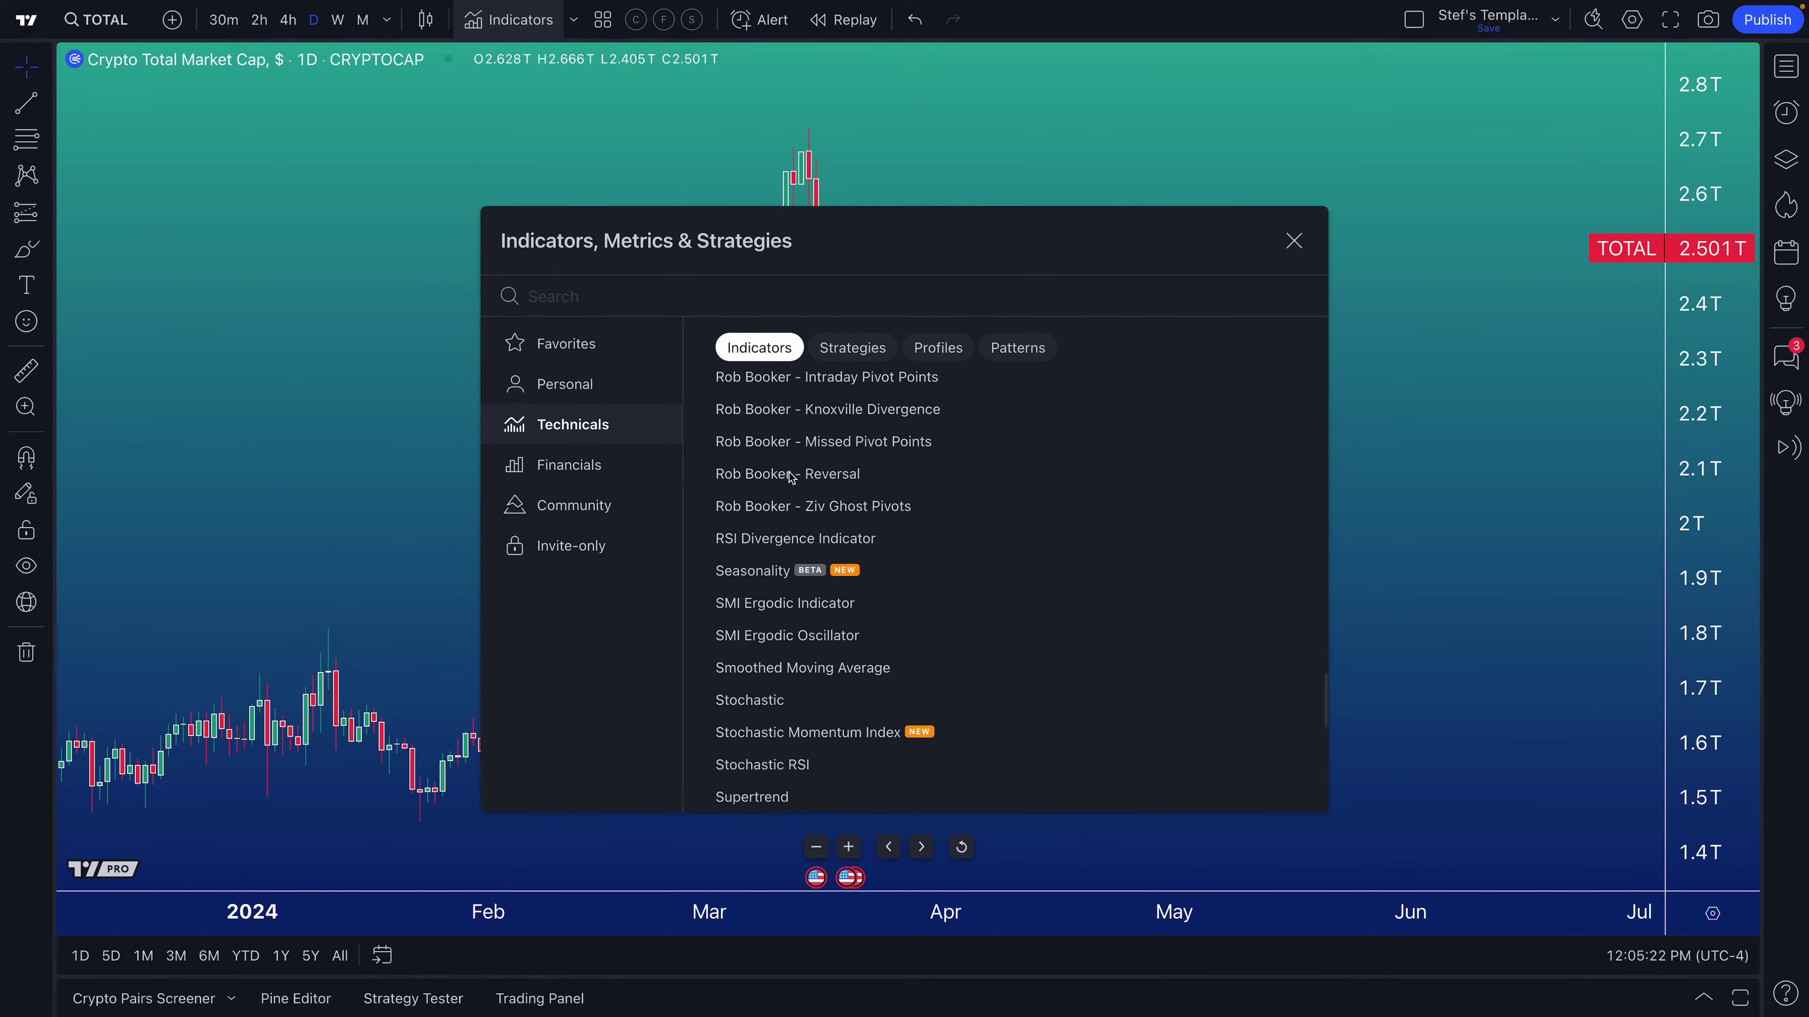
- Look through the technical strategies, profiles, and chart and candlestick patterns, and return to the profiles
click(857, 348)
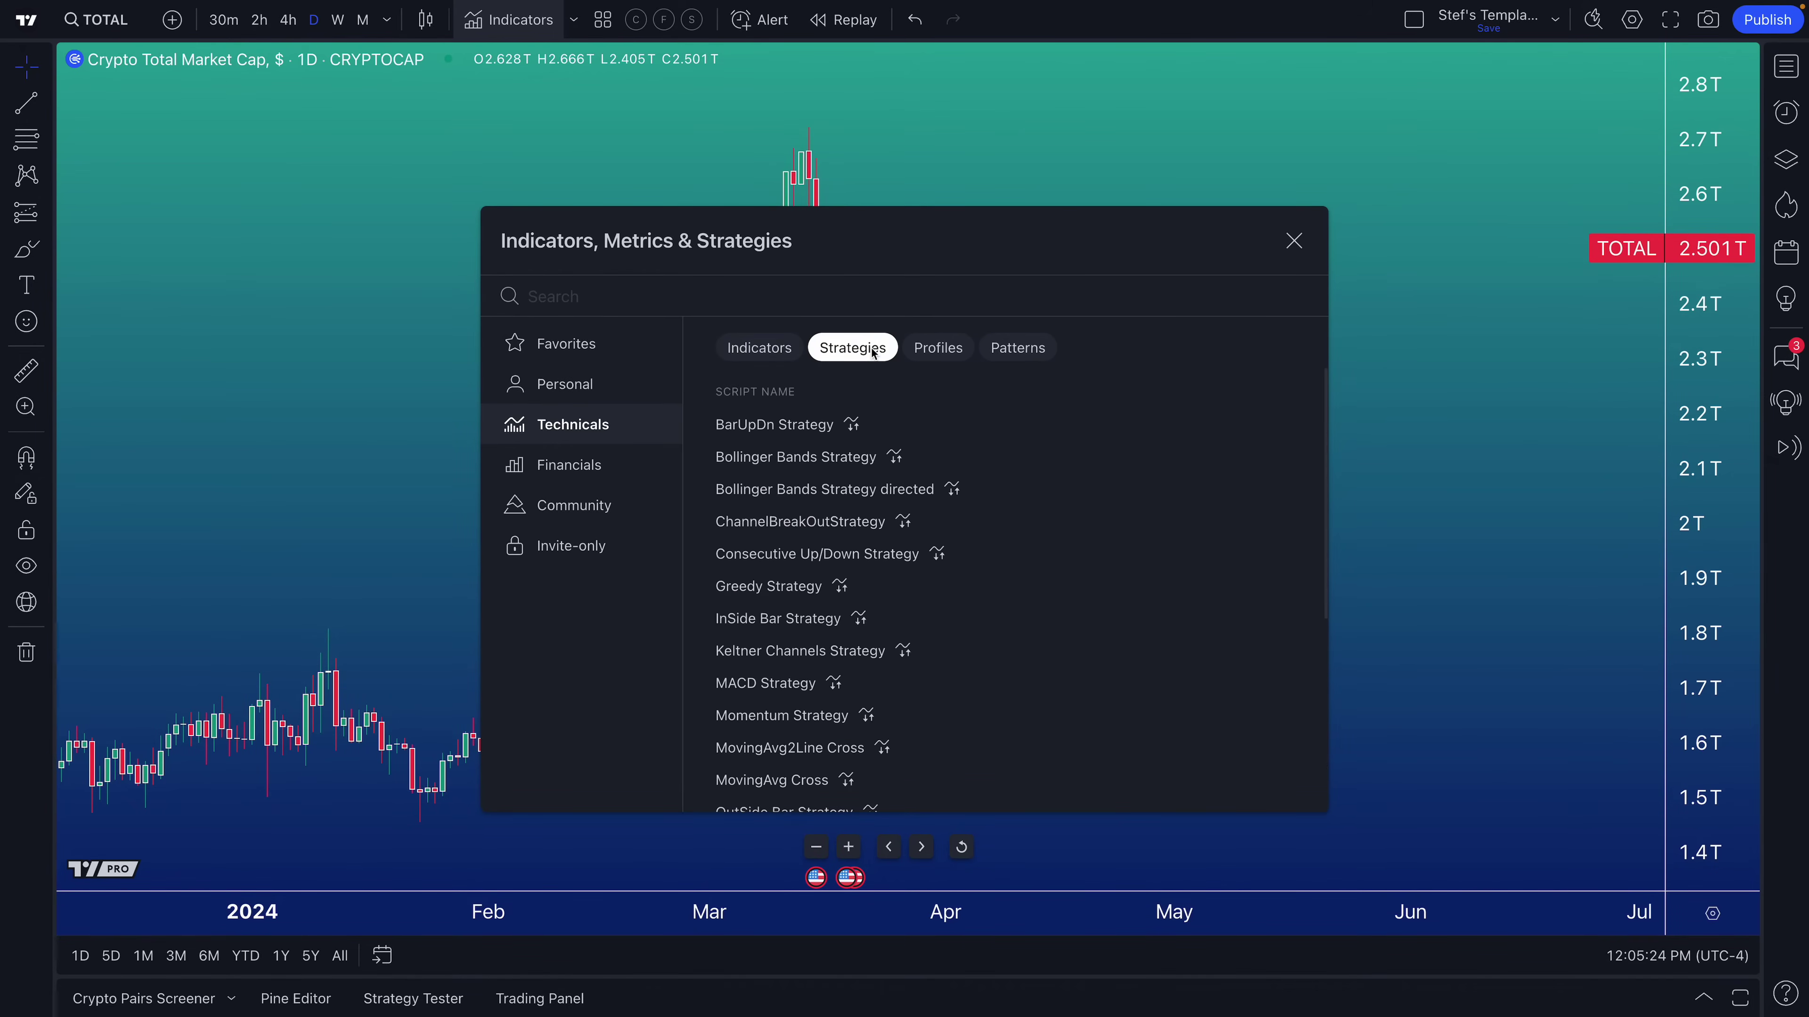
click(945, 350)
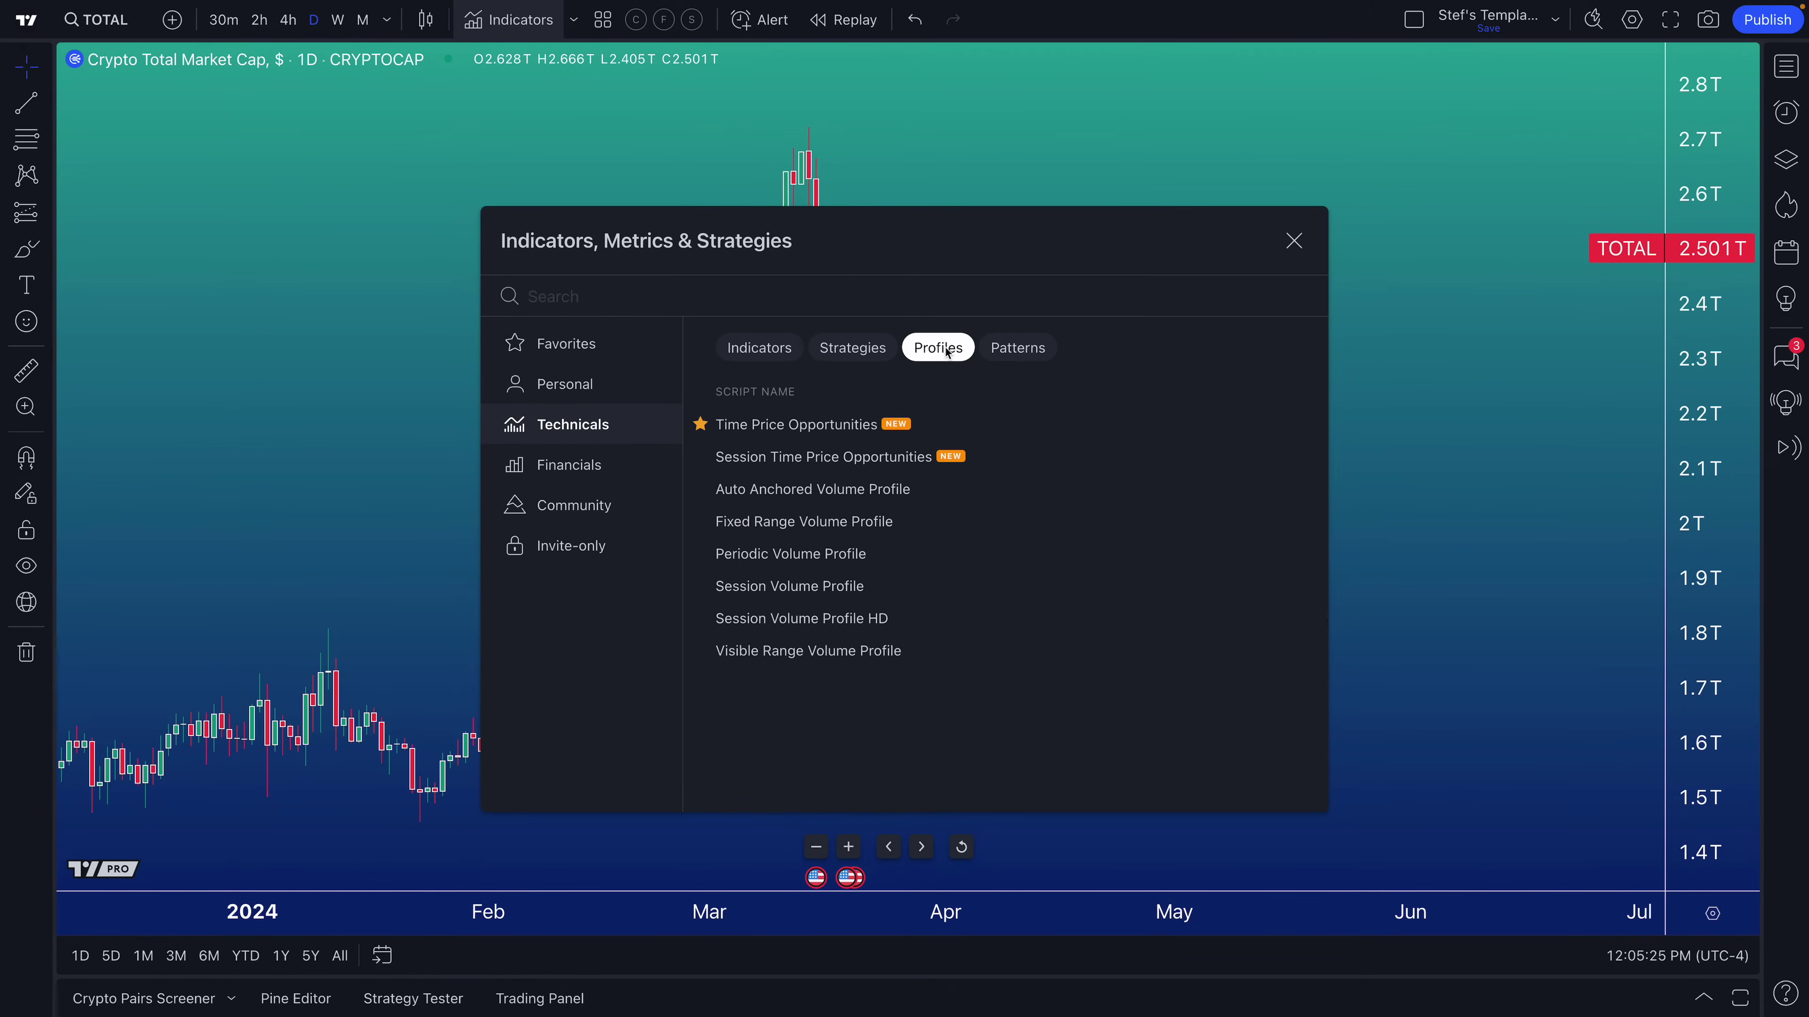
click(1003, 351)
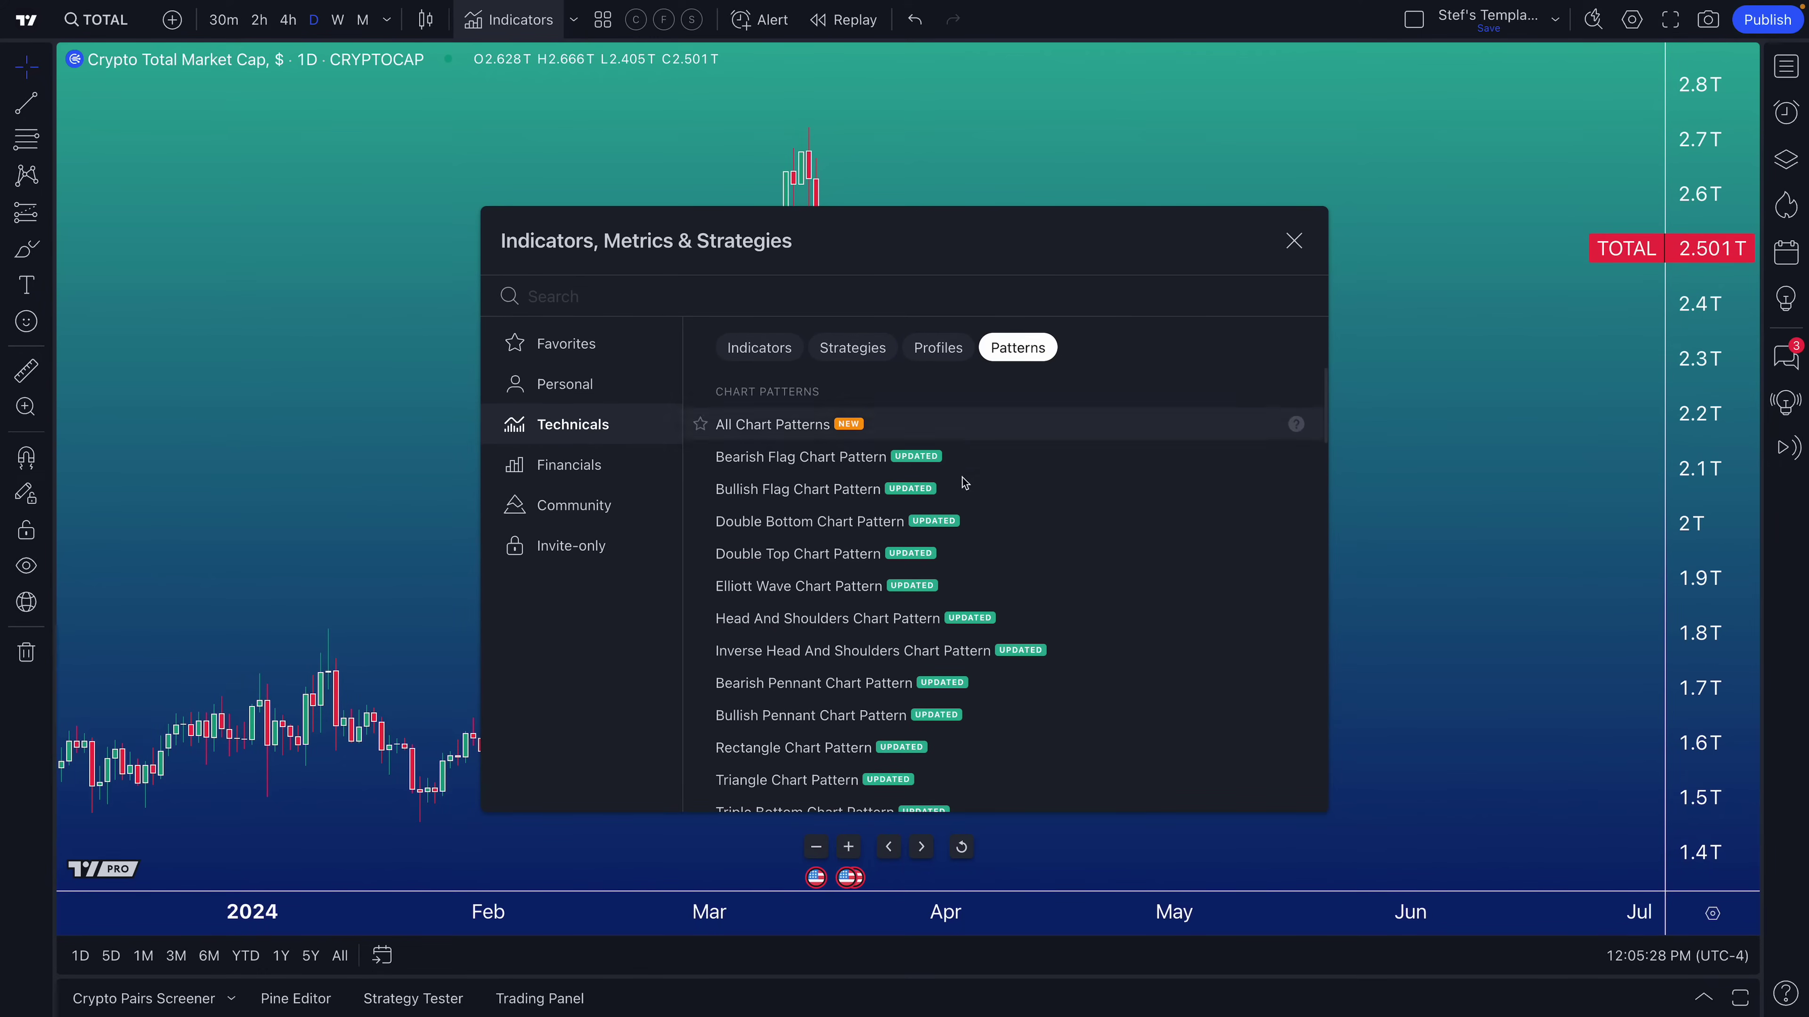
scroll(958, 616, down, 3)
scroll(960, 612, down, 6)
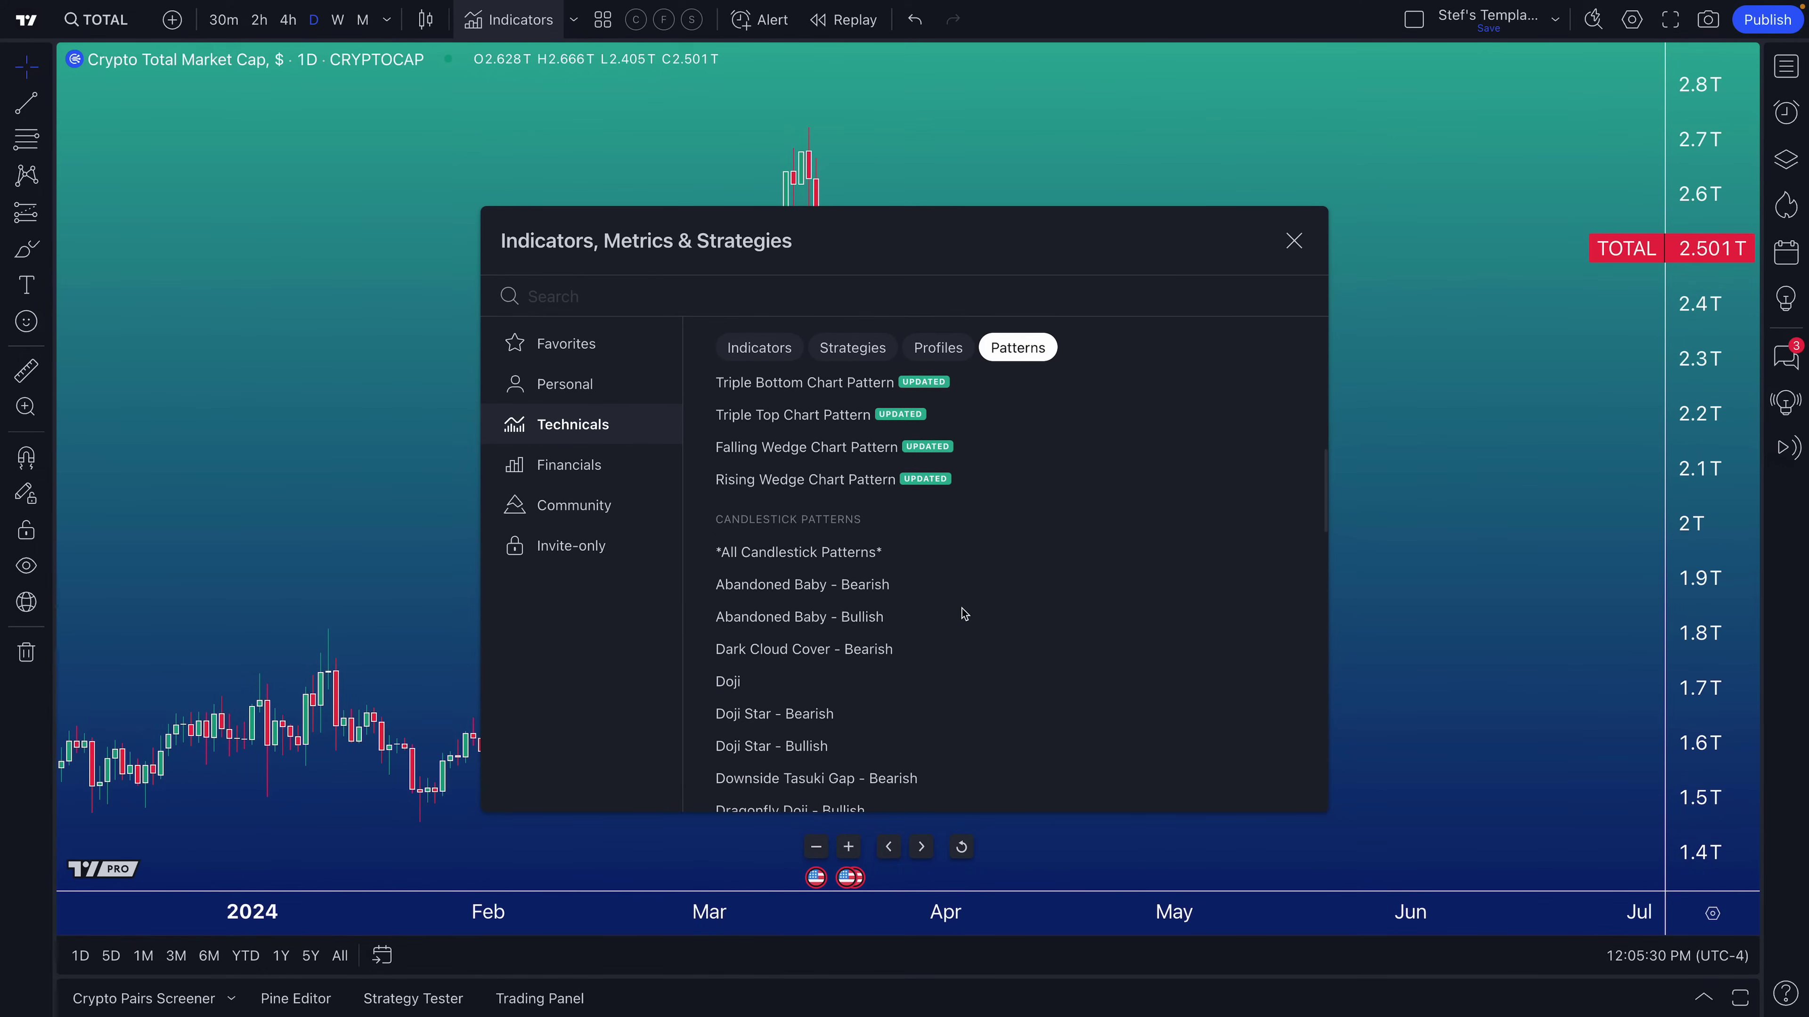
scroll(760, 470, up, 2)
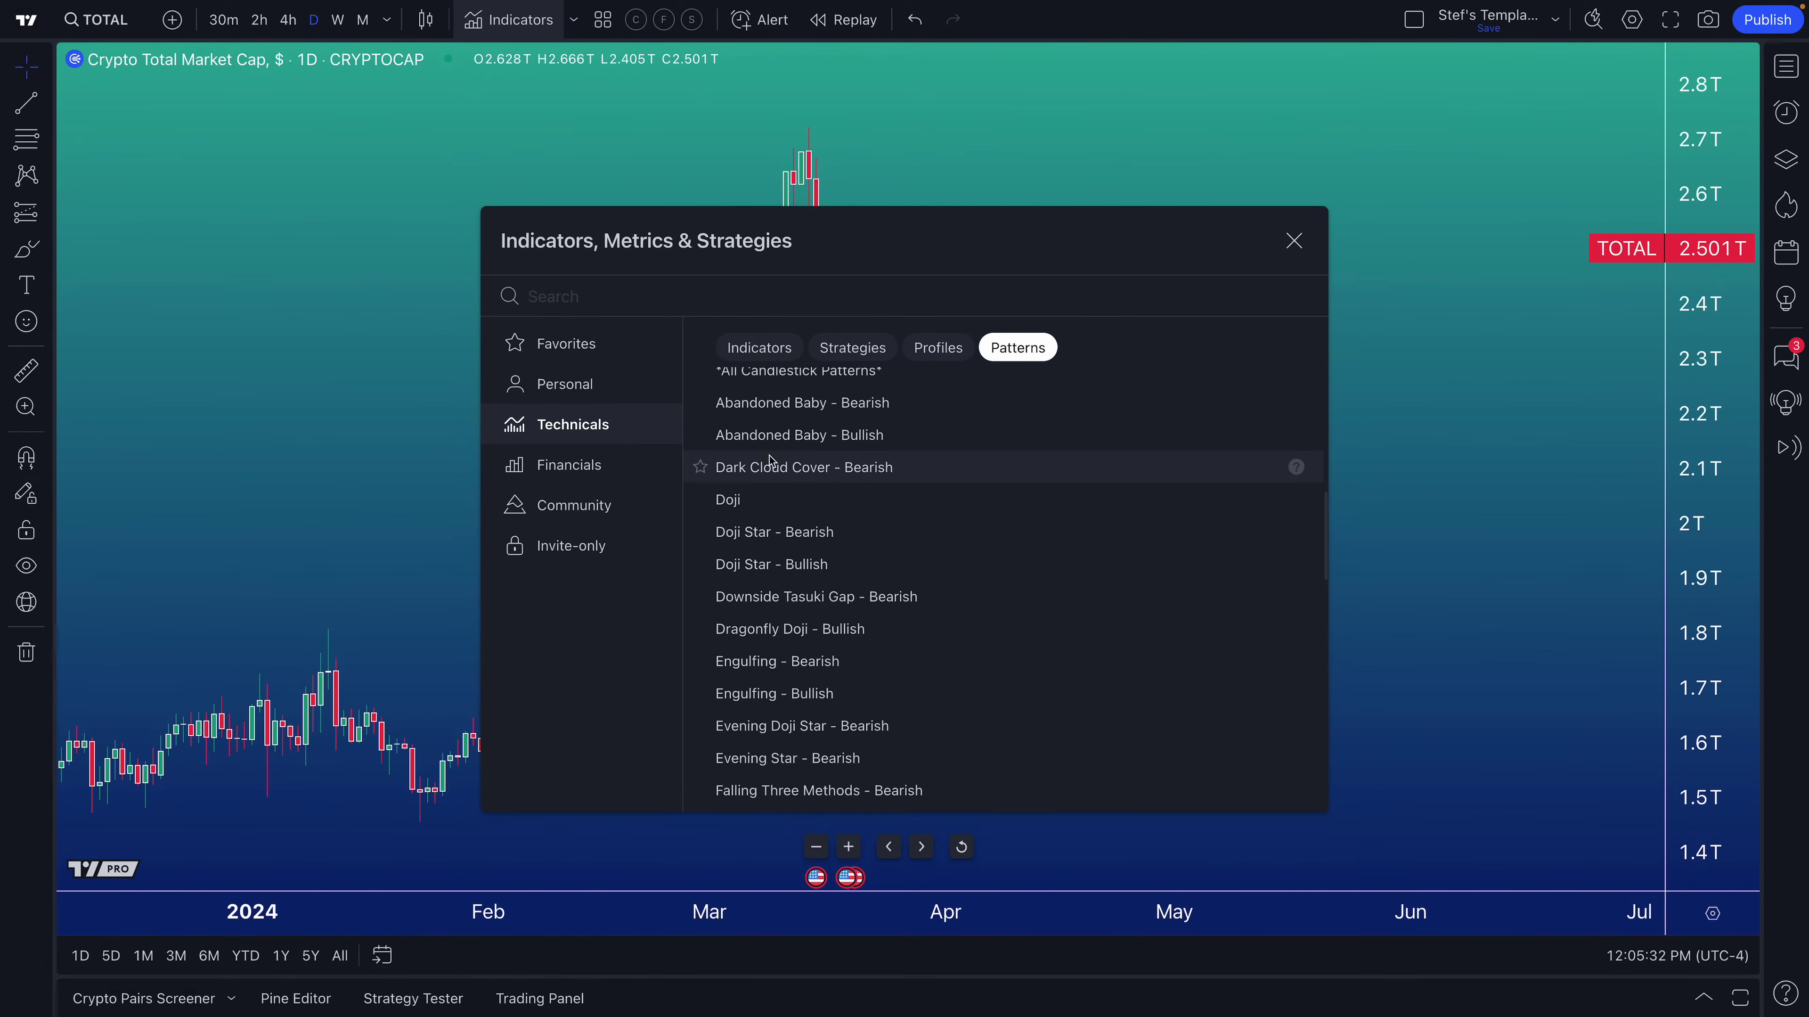
click(936, 349)
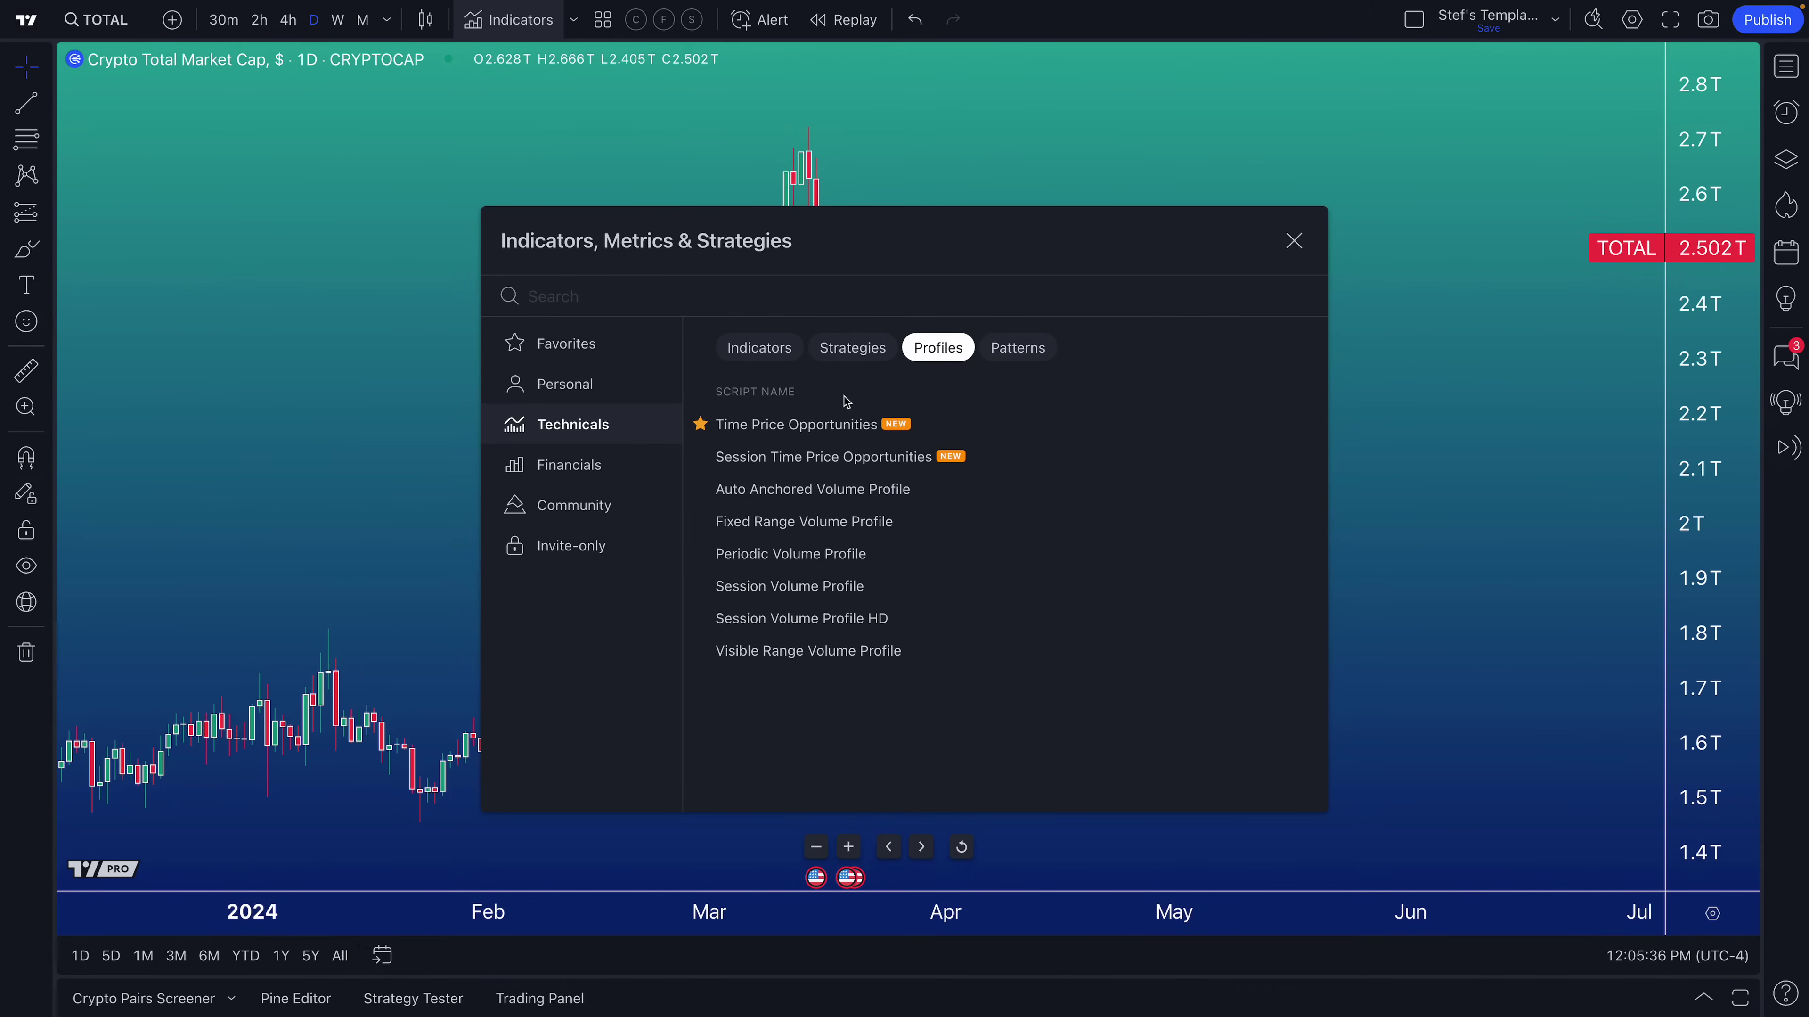
- Search the indicator library for blockchain and add the community script Blockchain Fundamentals: Active Address Sentiment Oscillator to the TOTAL chart
click(621, 505)
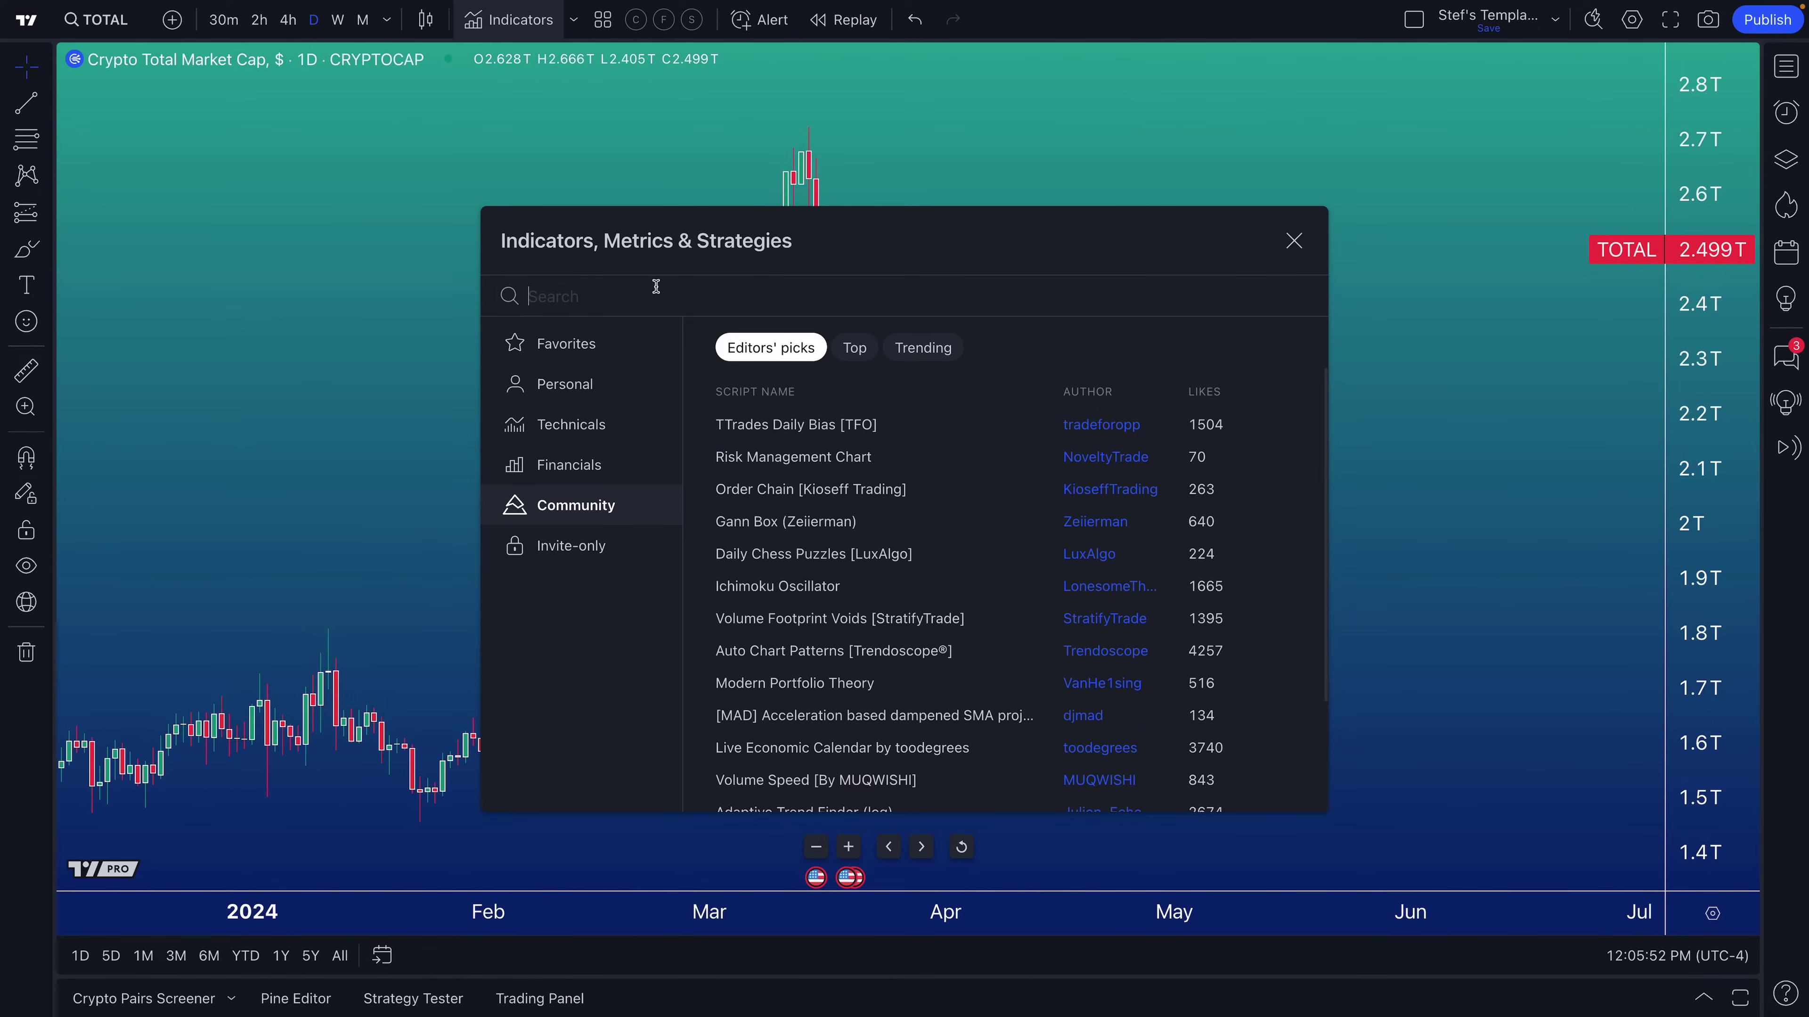
text(lockchain)
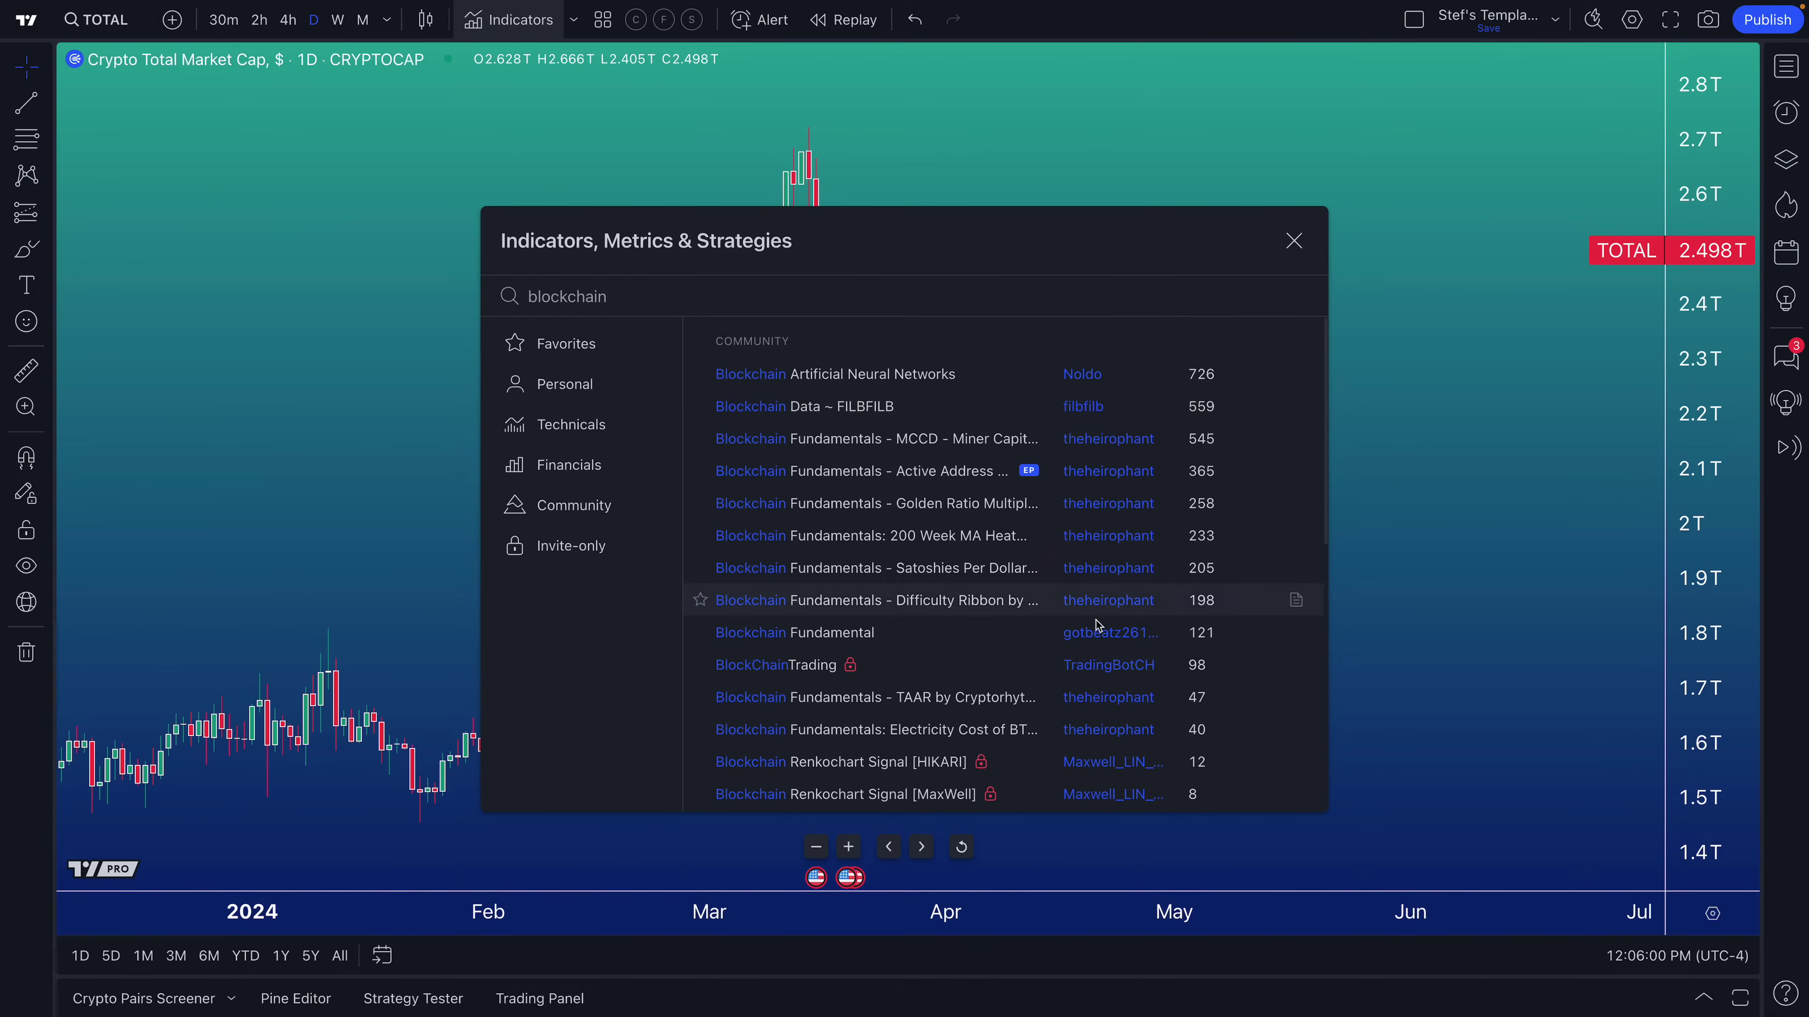
scroll(1102, 621, down, 1)
scroll(1102, 620, down, 10)
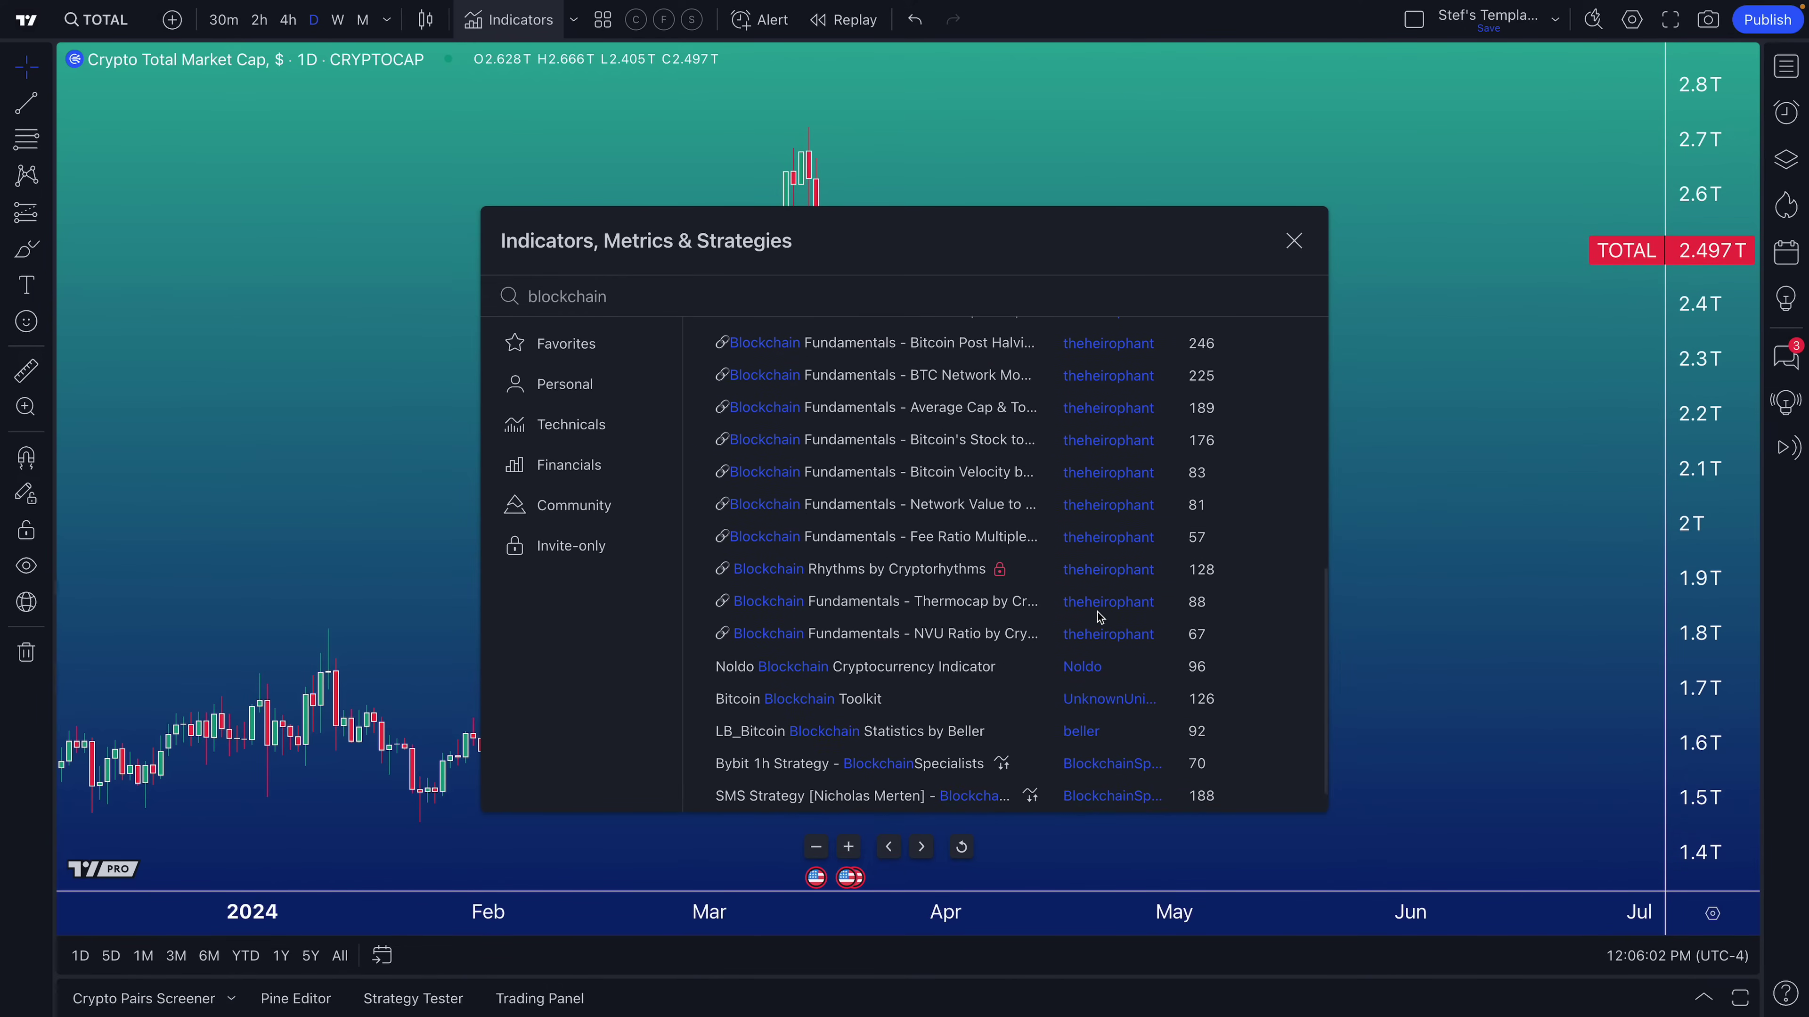
scroll(1097, 610, up, 10)
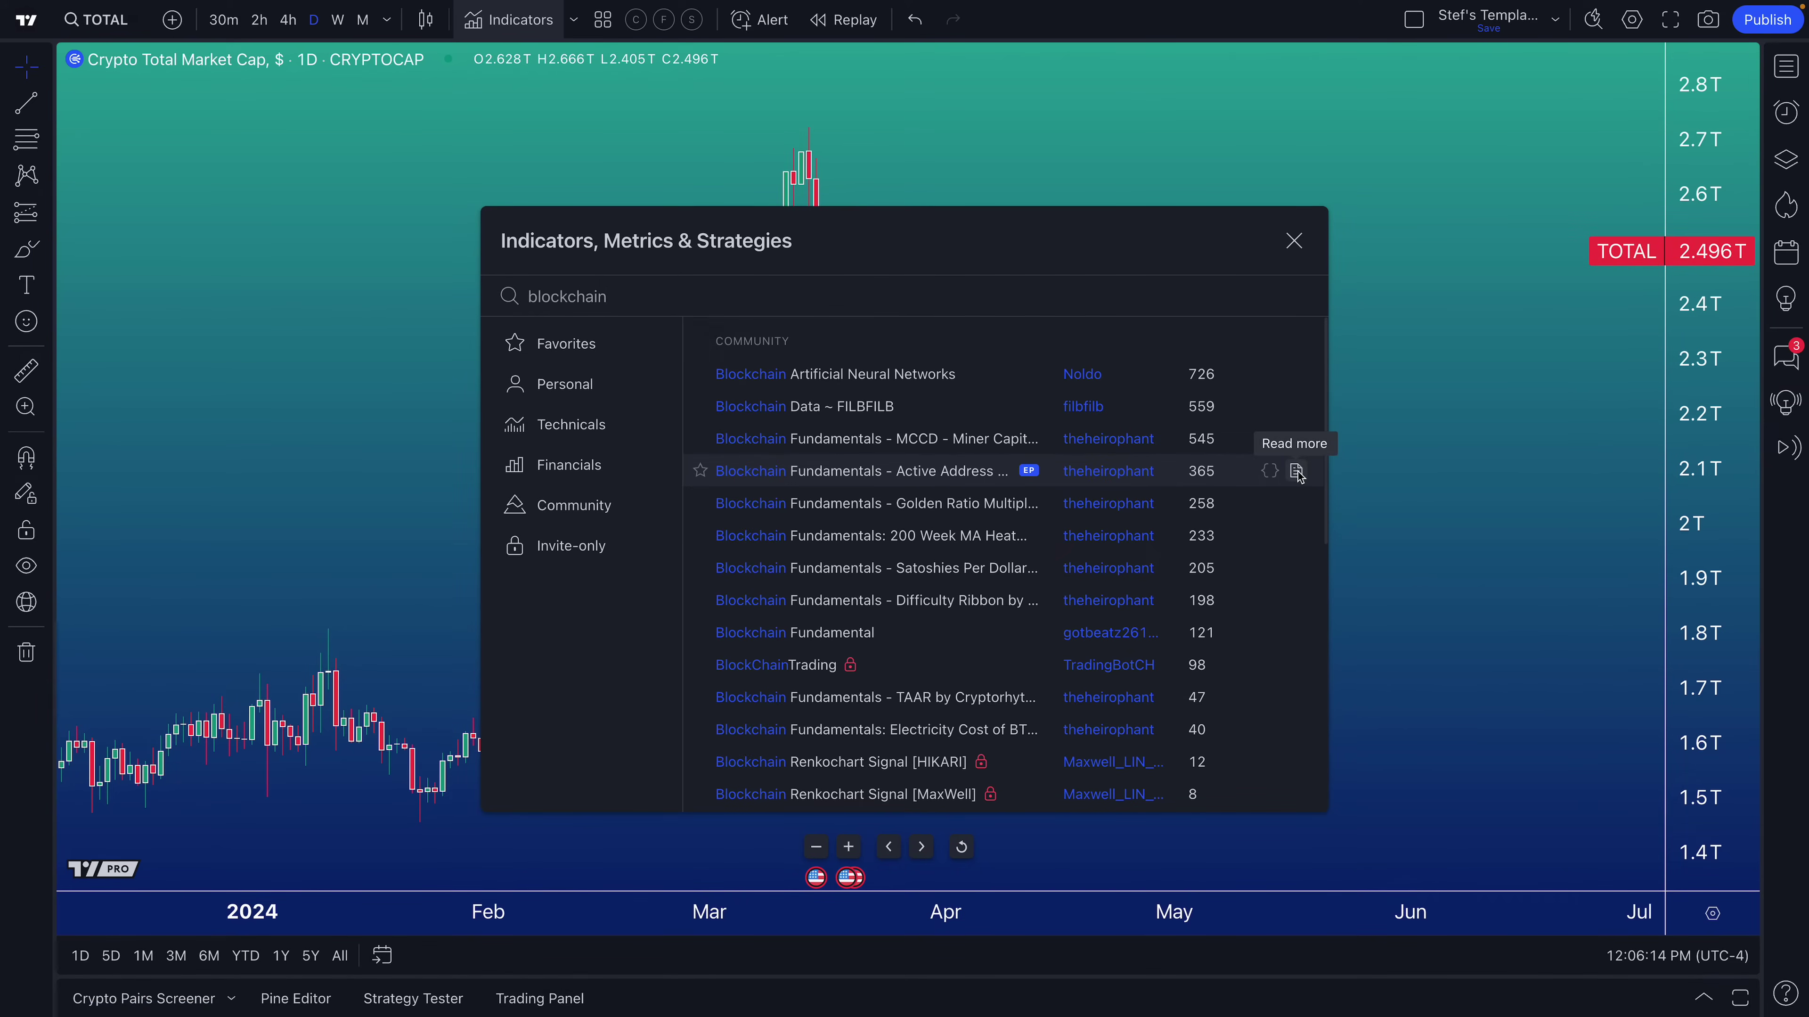
click(910, 475)
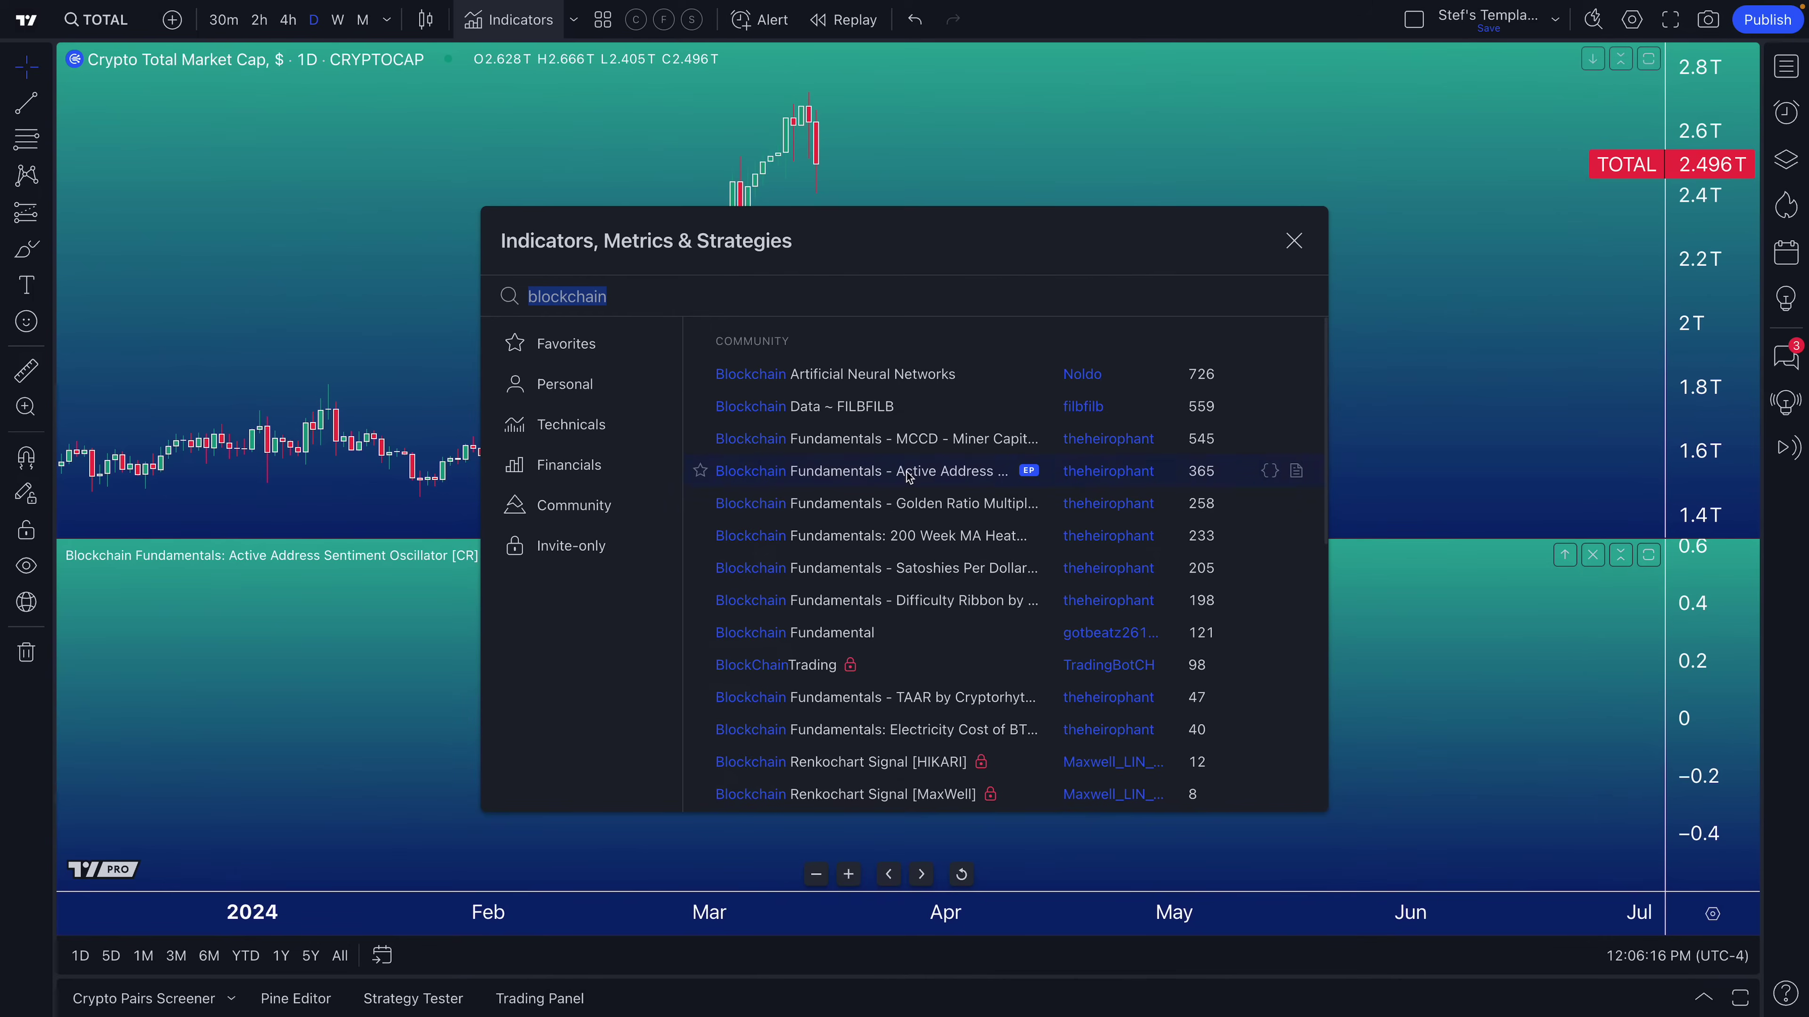
click(1293, 241)
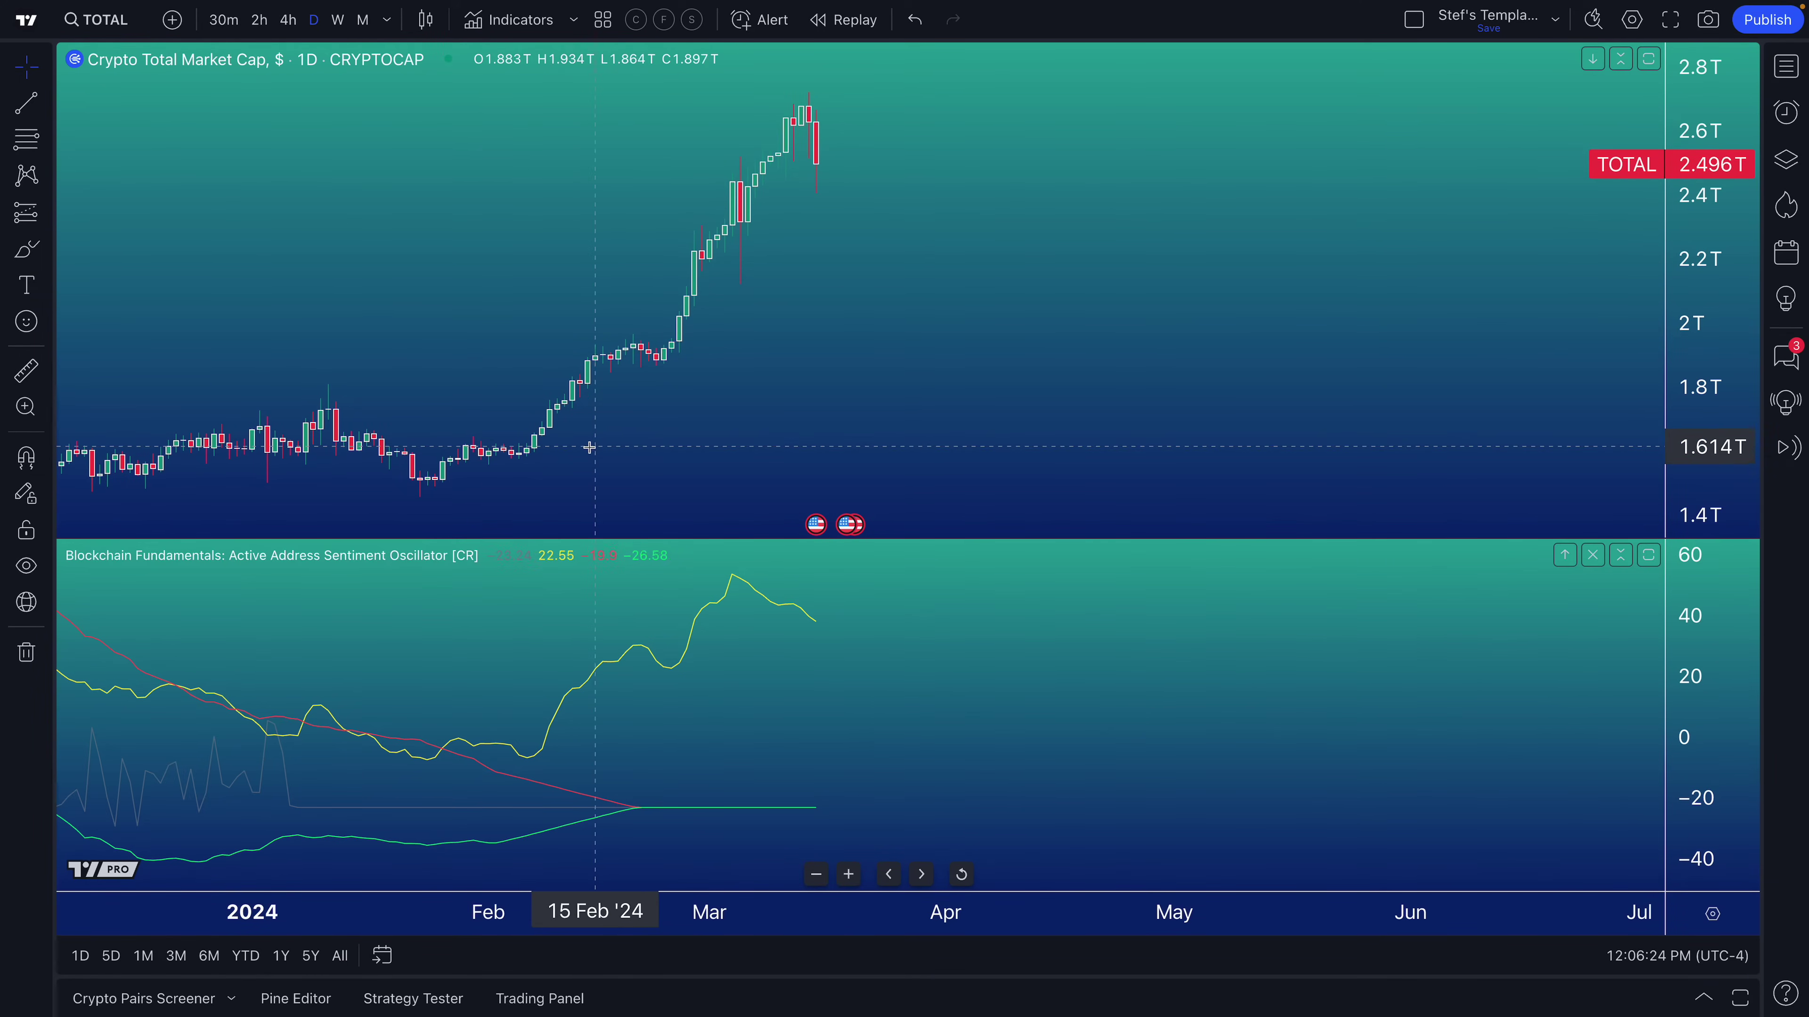
- Open the Active Address Sentiment Oscillator's source code, read through its inputs, calculations and plots, and close the Pine Editor
drag(606, 443, 739, 452)
scroll(615, 721, down, 5)
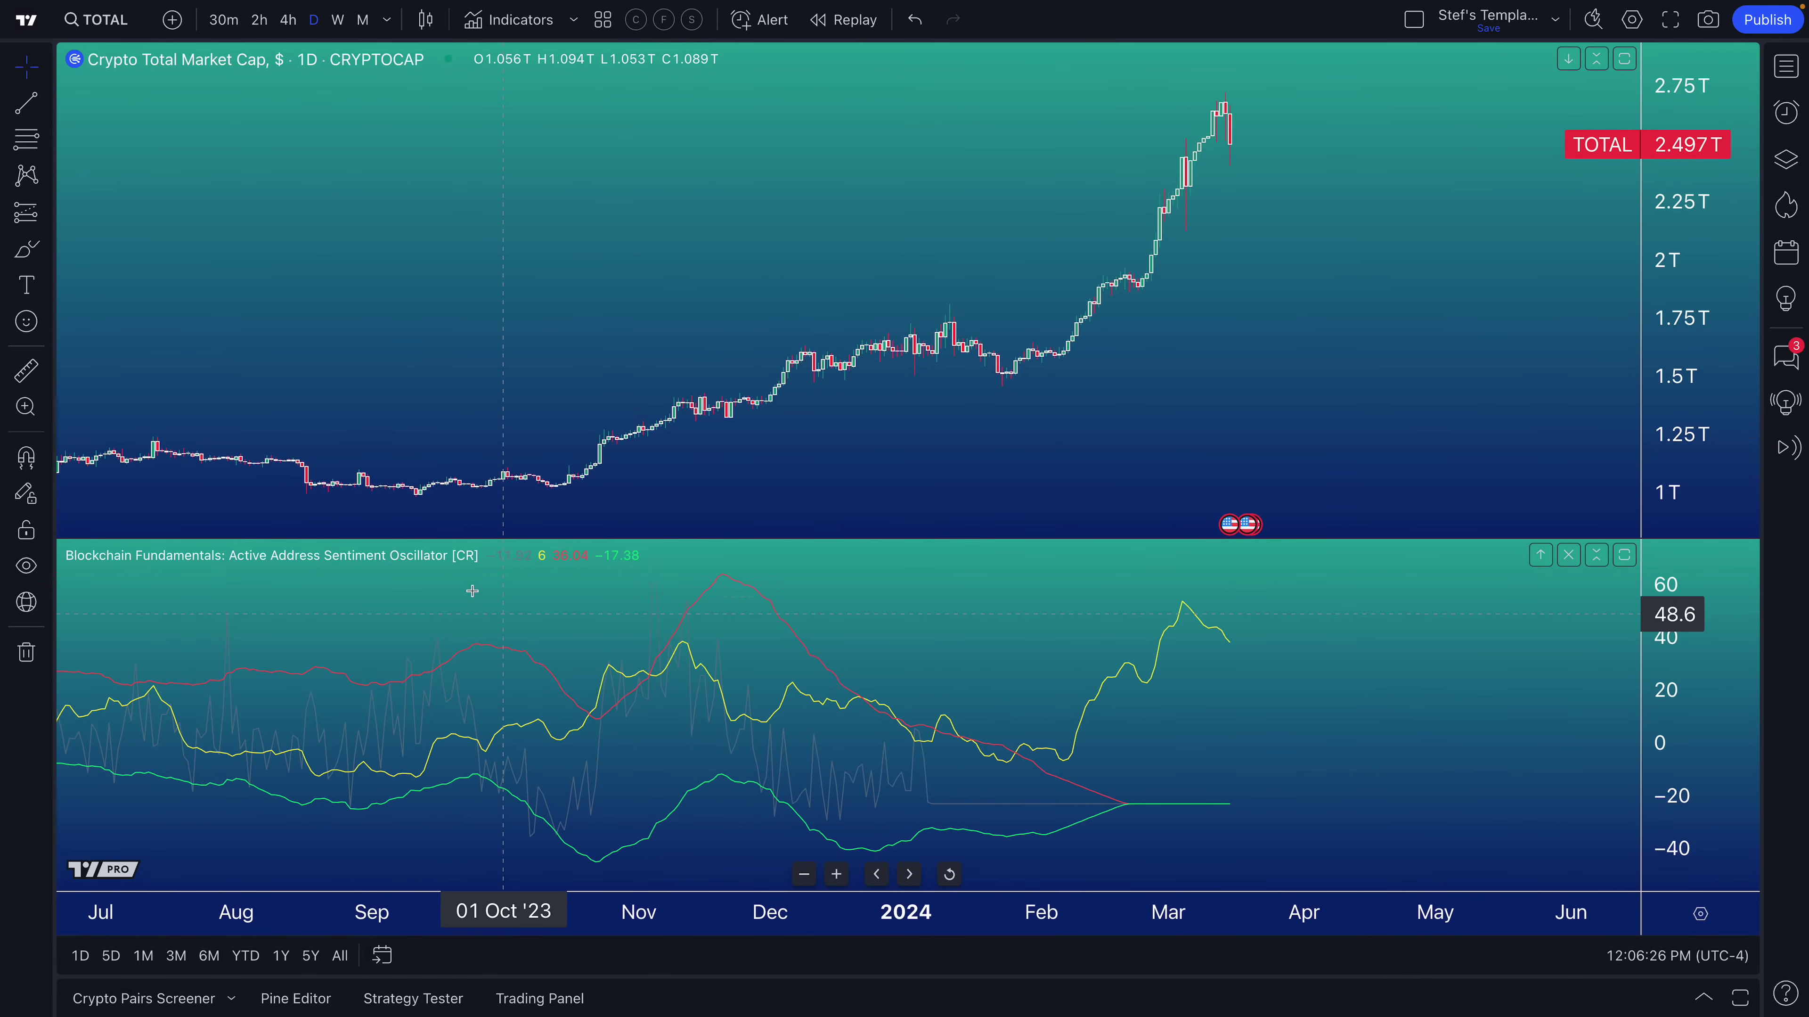
click(553, 556)
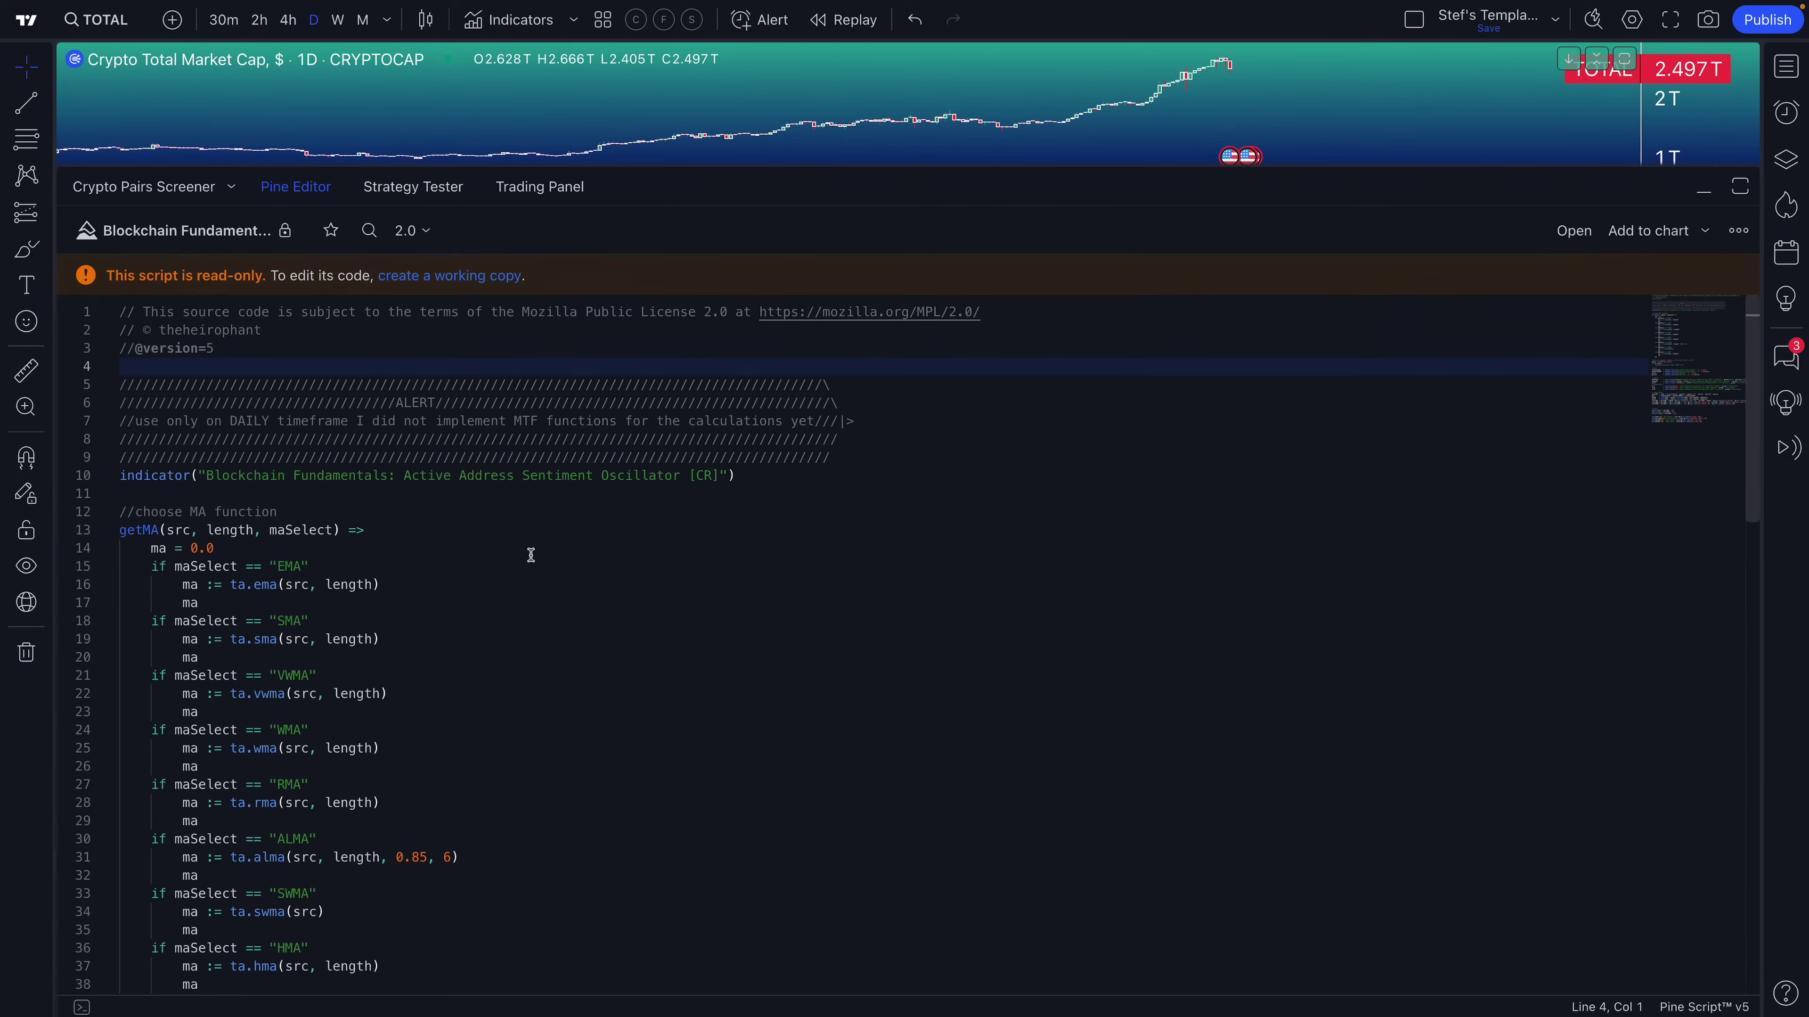
scroll(533, 576, down, 10)
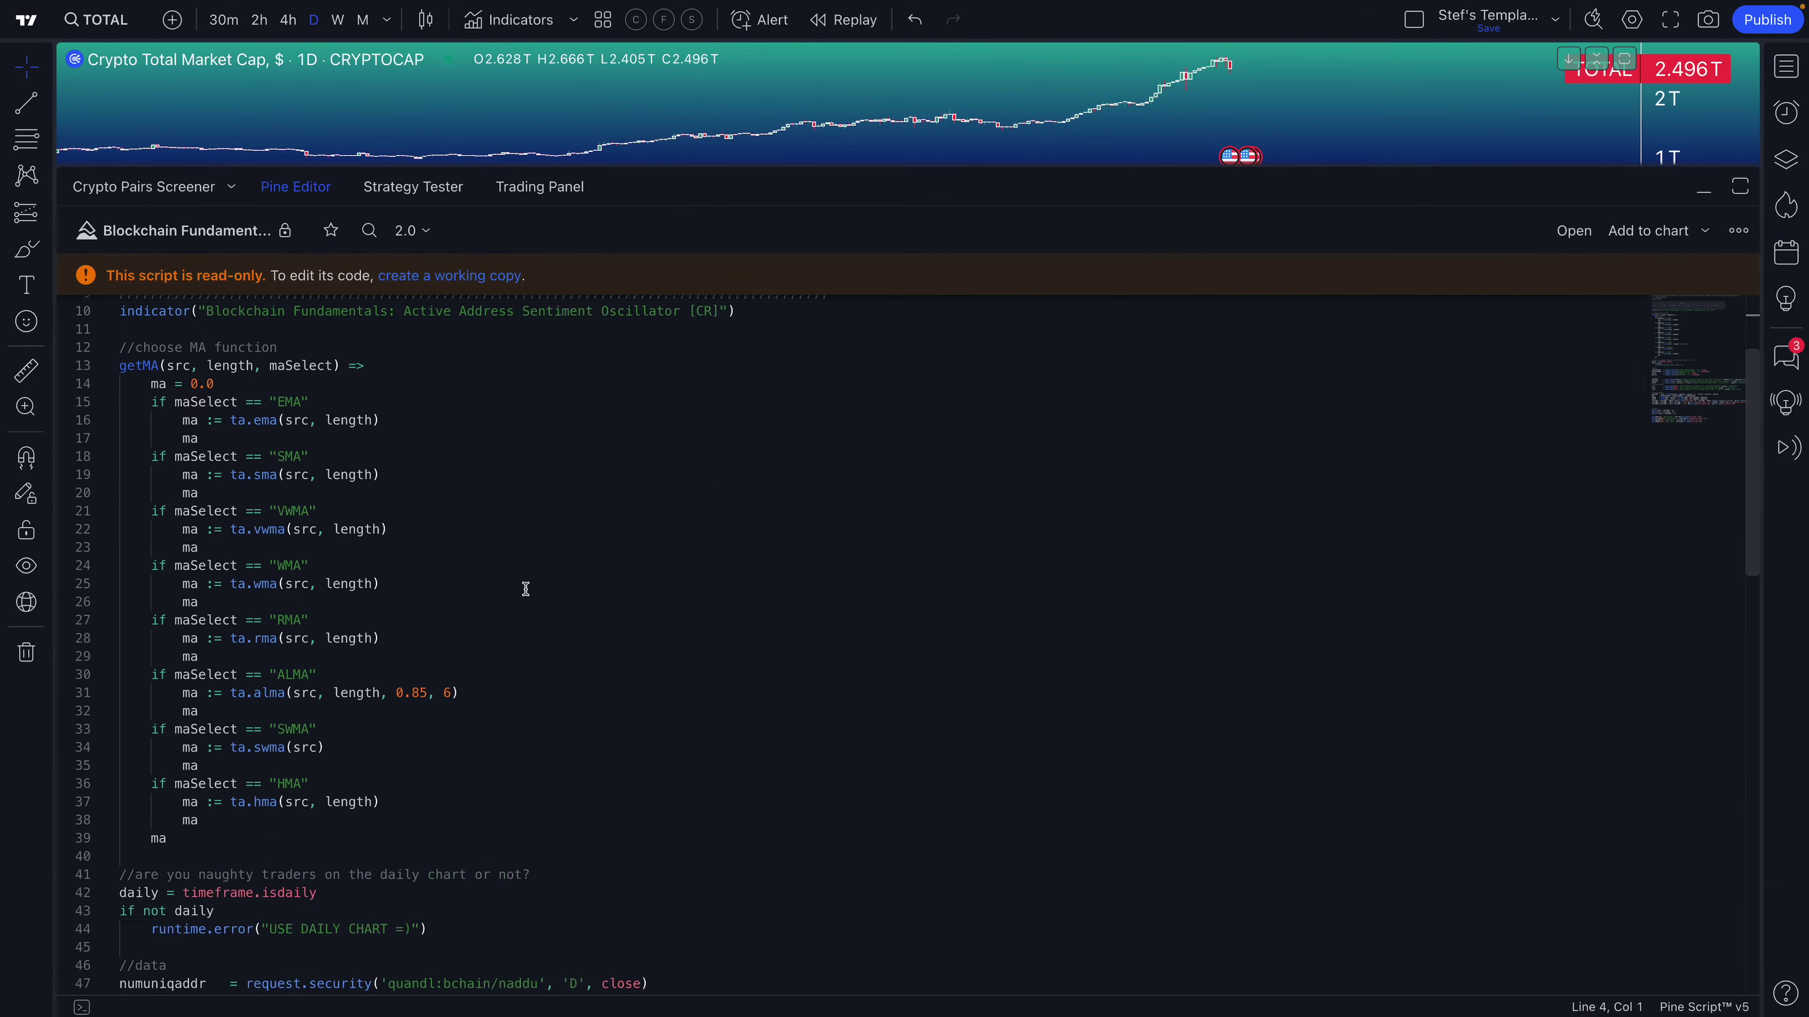
scroll(524, 591, up, 3)
scroll(525, 590, down, 5)
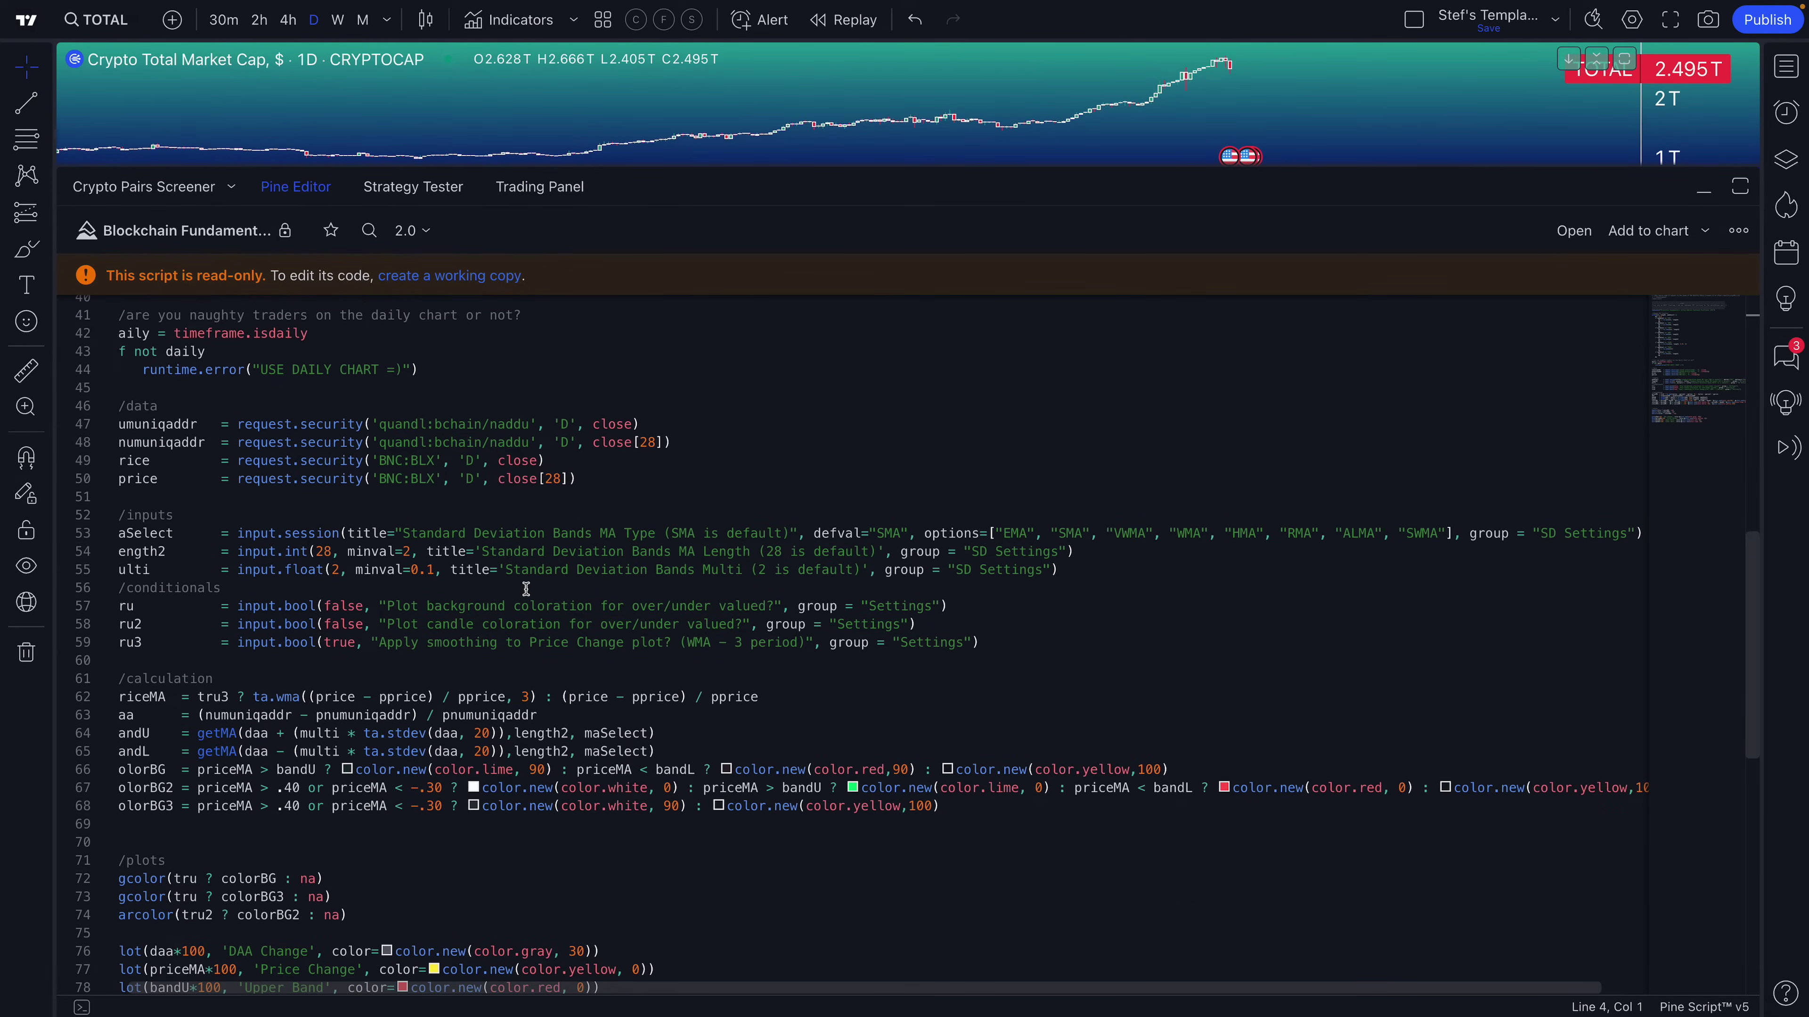
scroll(526, 589, down, 4)
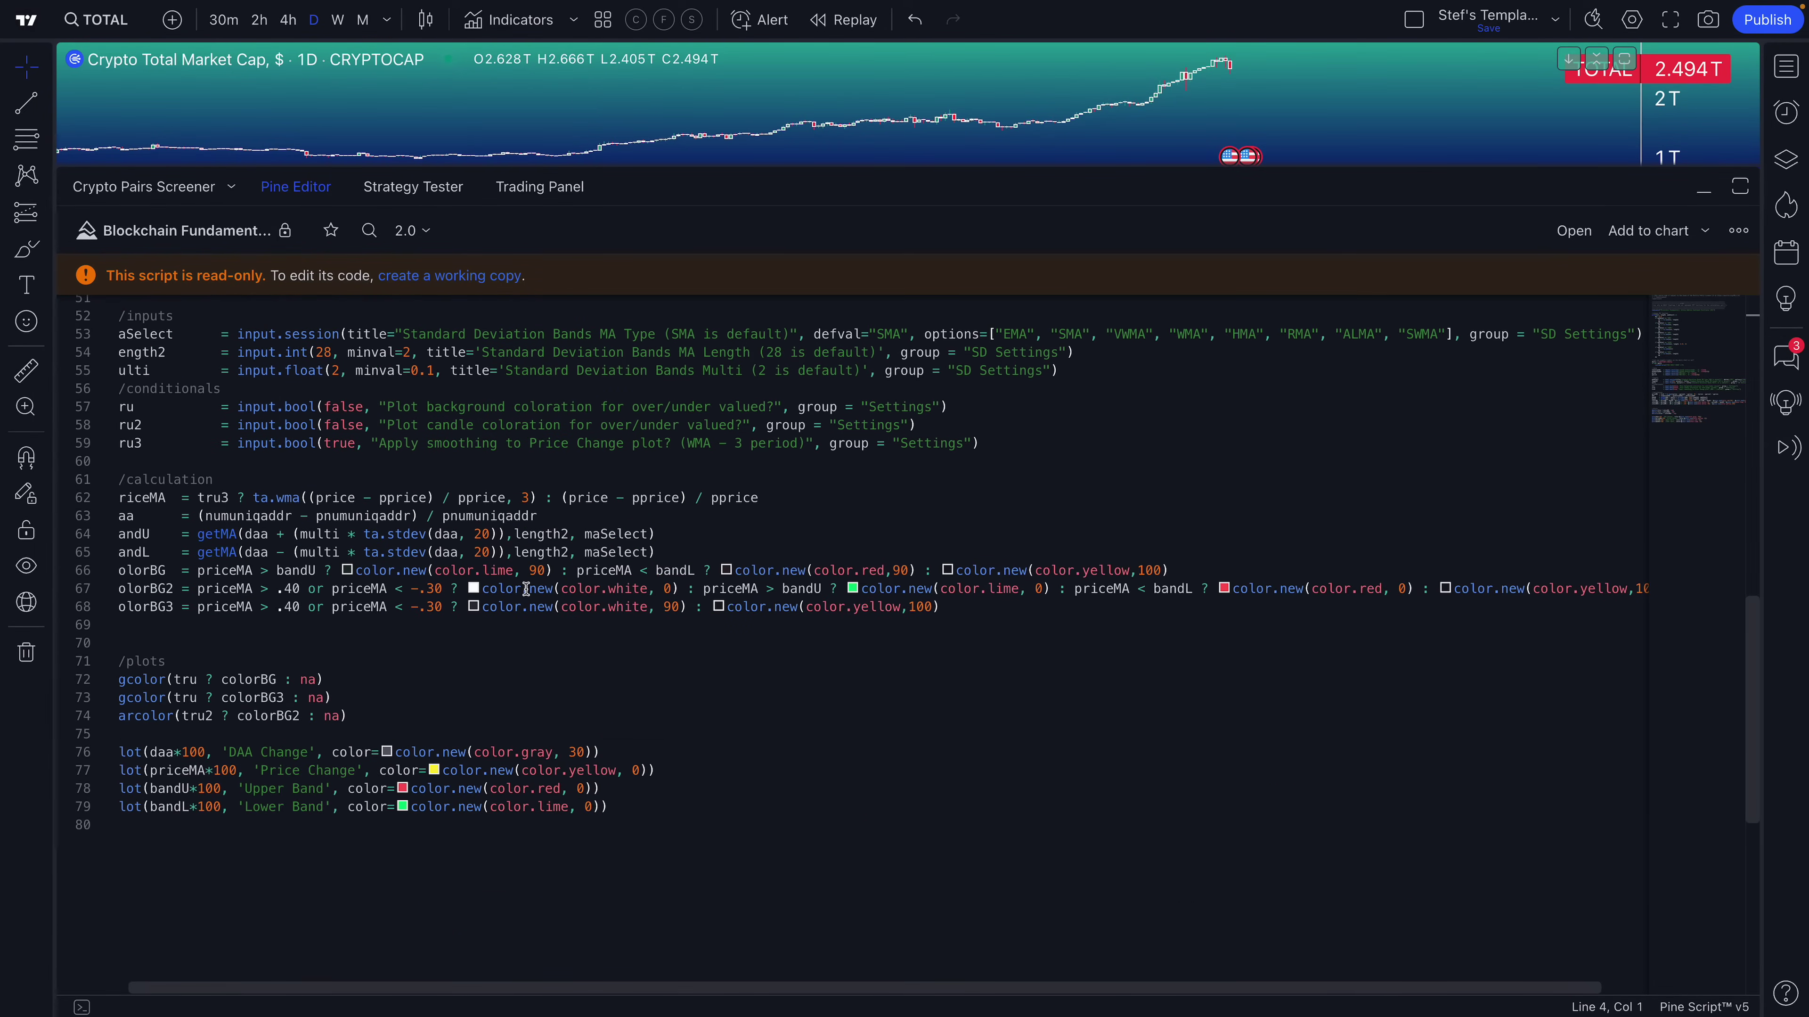
scroll(526, 589, up, 15)
scroll(526, 588, down, 4)
scroll(525, 594, up, 4)
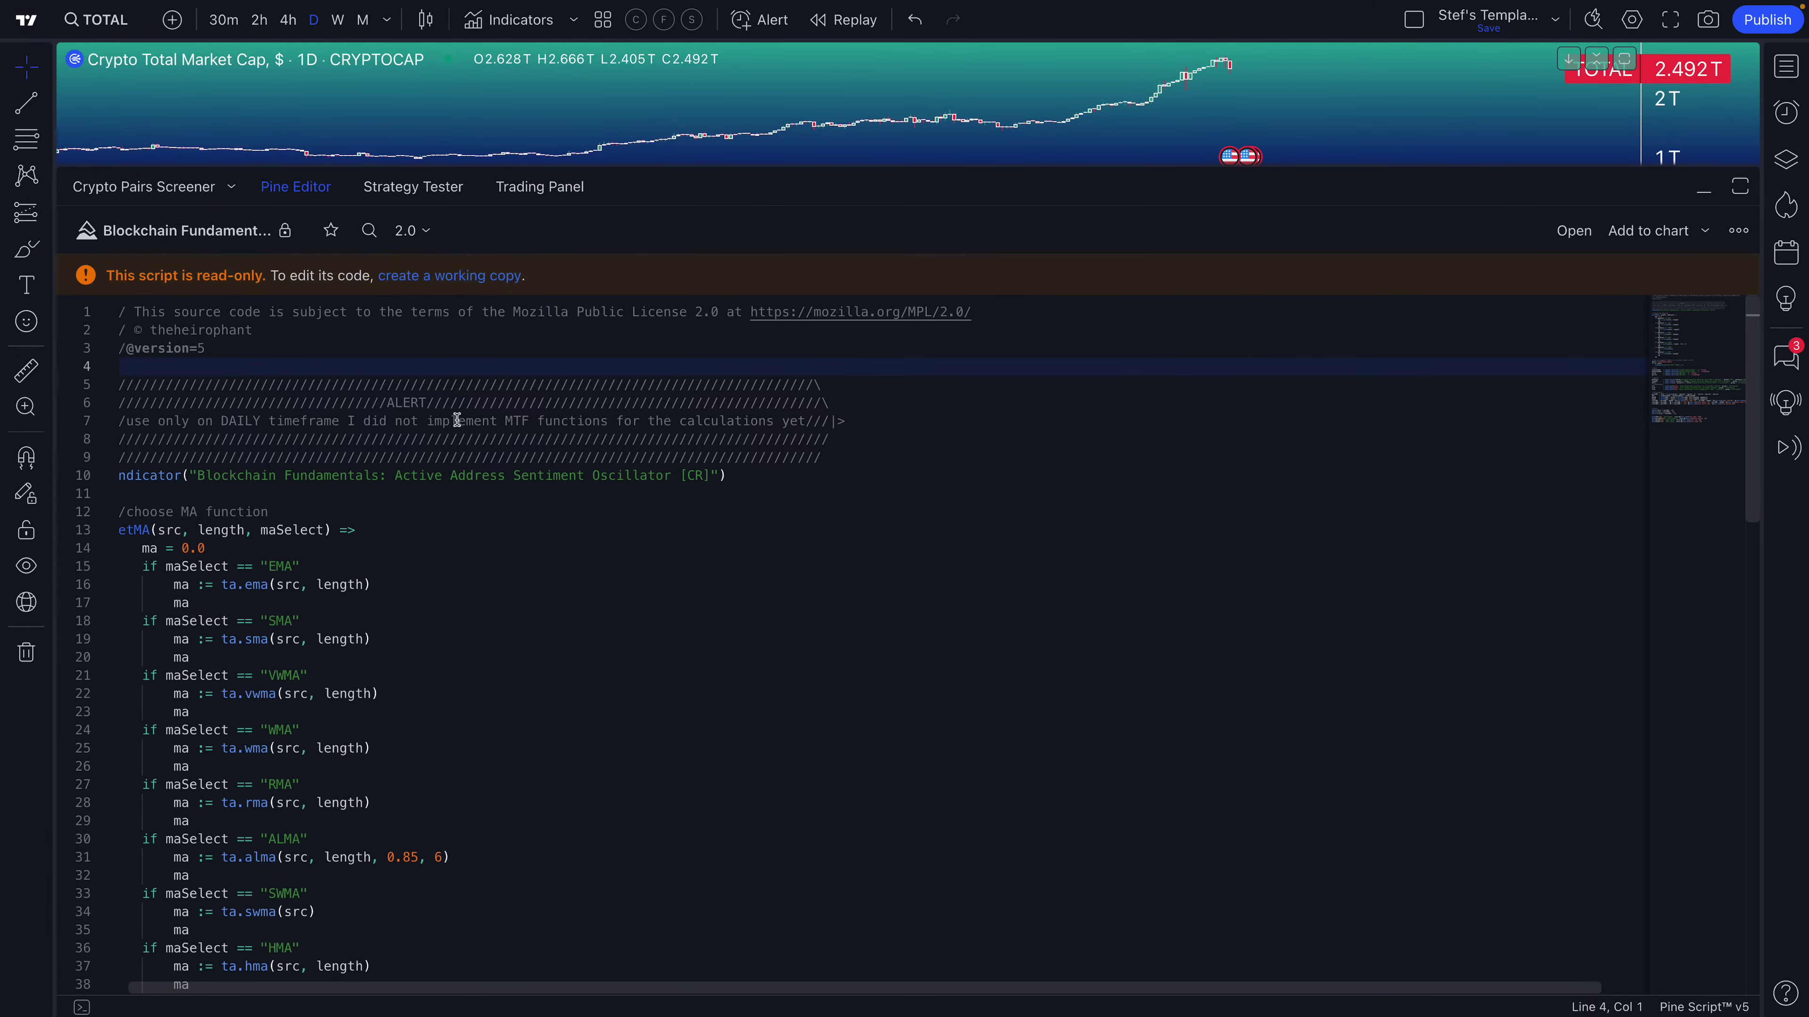
scroll(436, 513, down, 4)
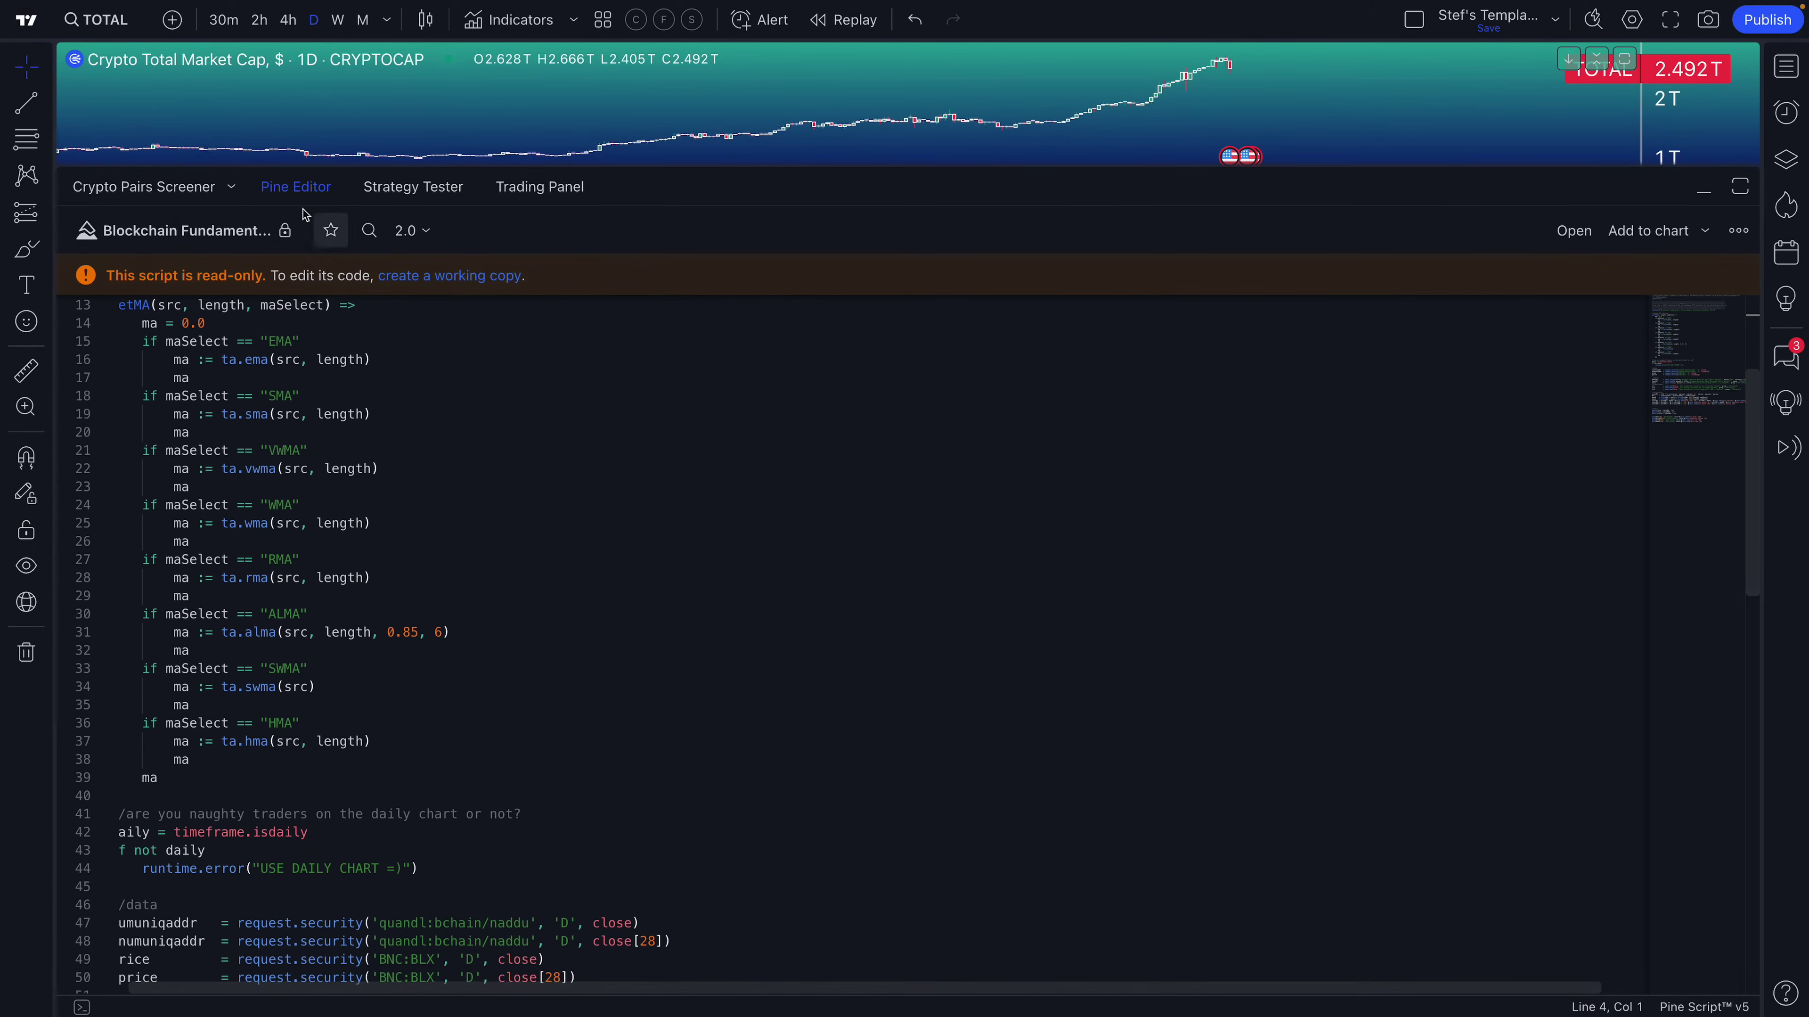
click(279, 191)
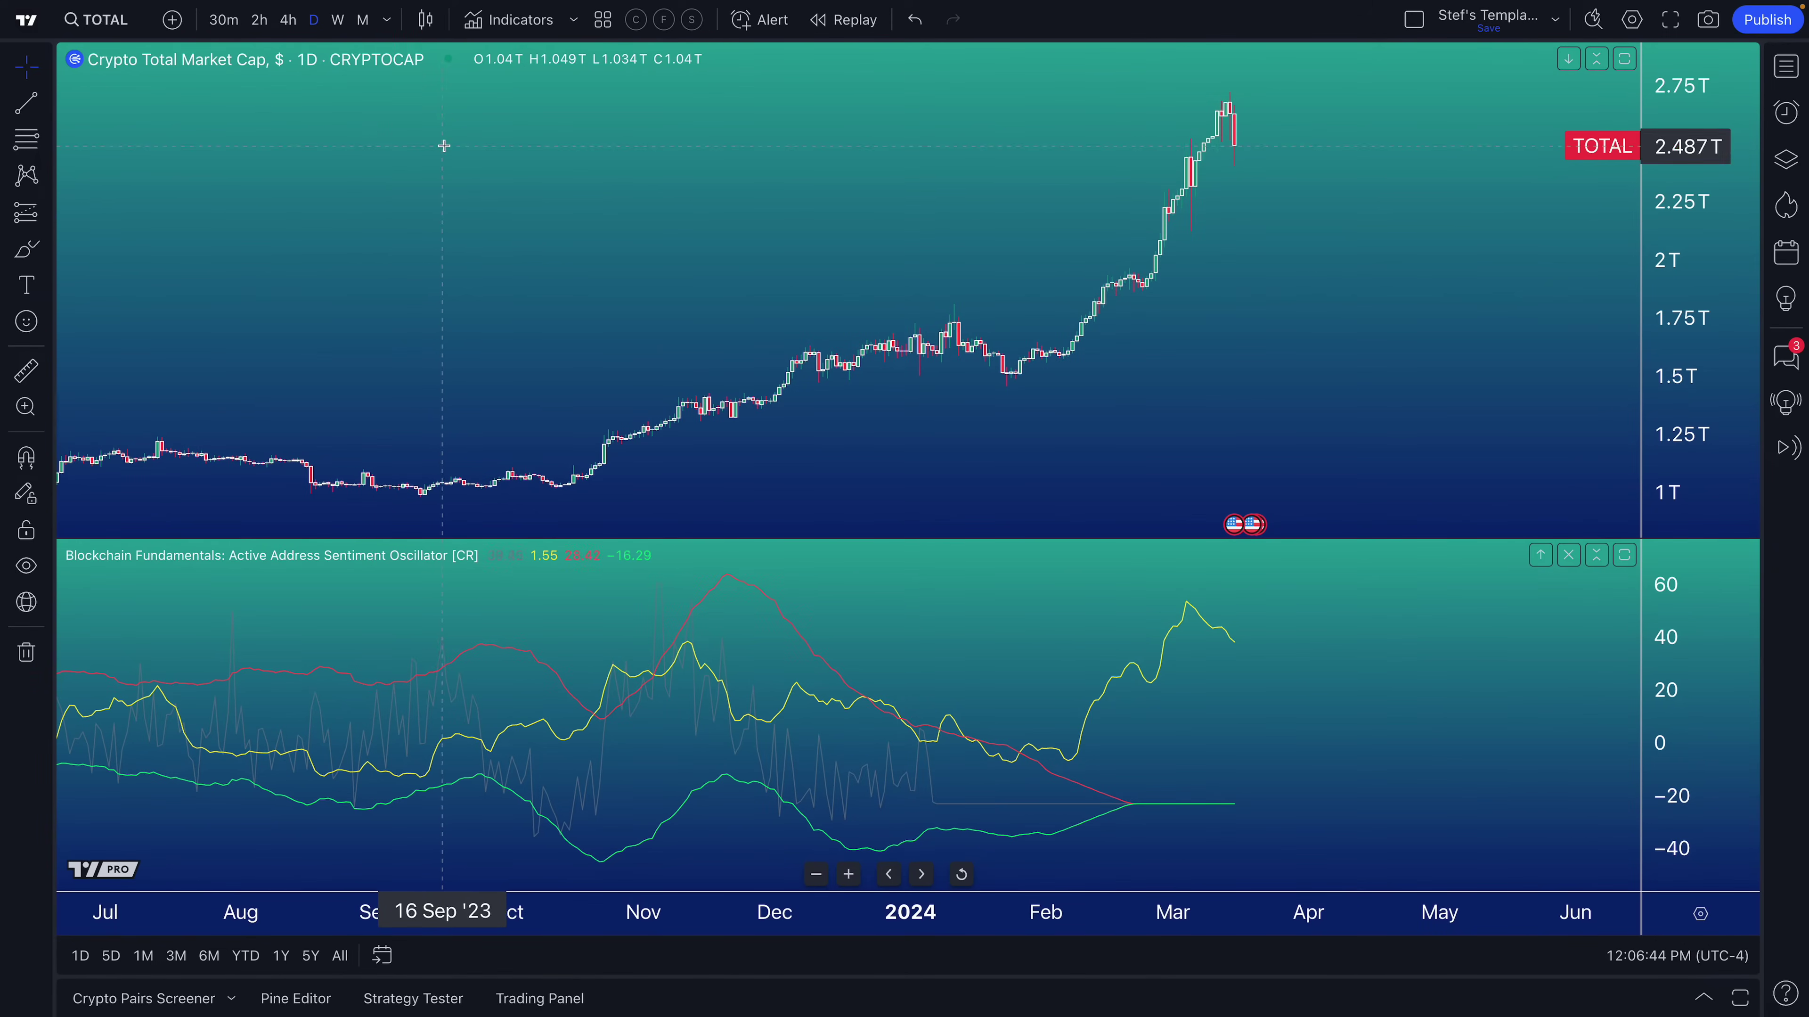
- Reopen the indicator library and view the technical profiles and the community editors' picks
click(469, 28)
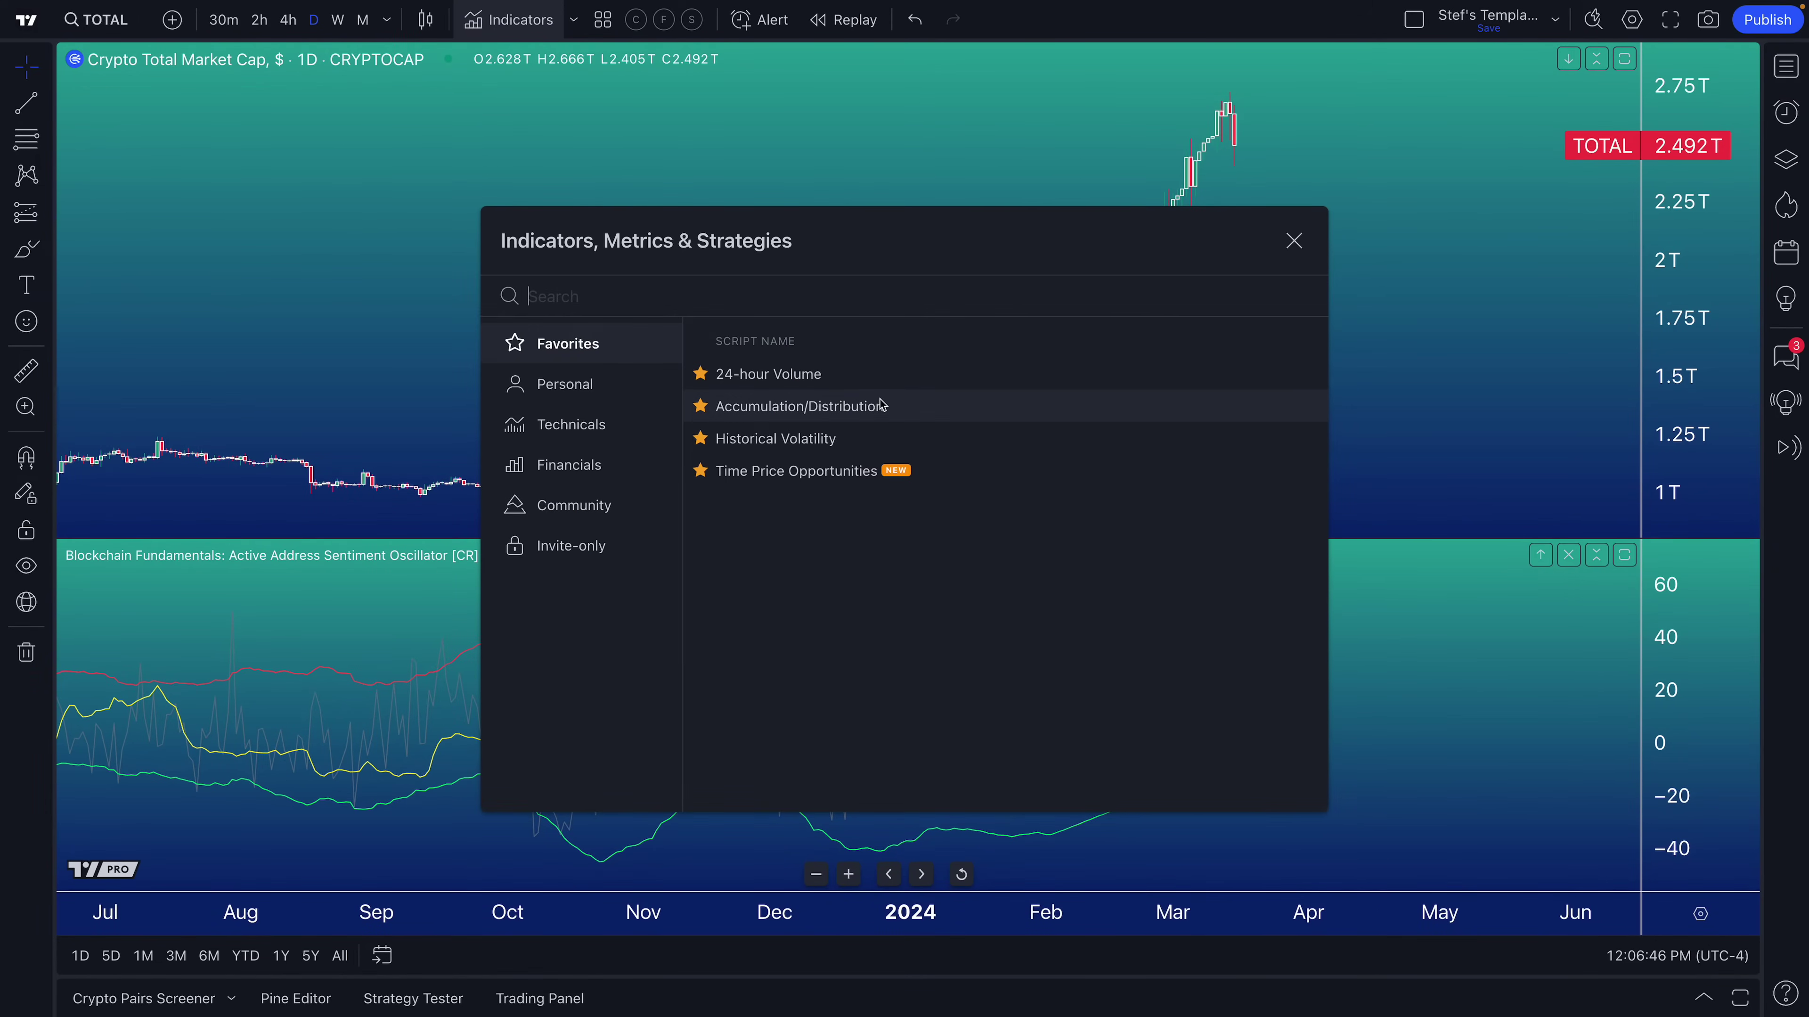
click(593, 434)
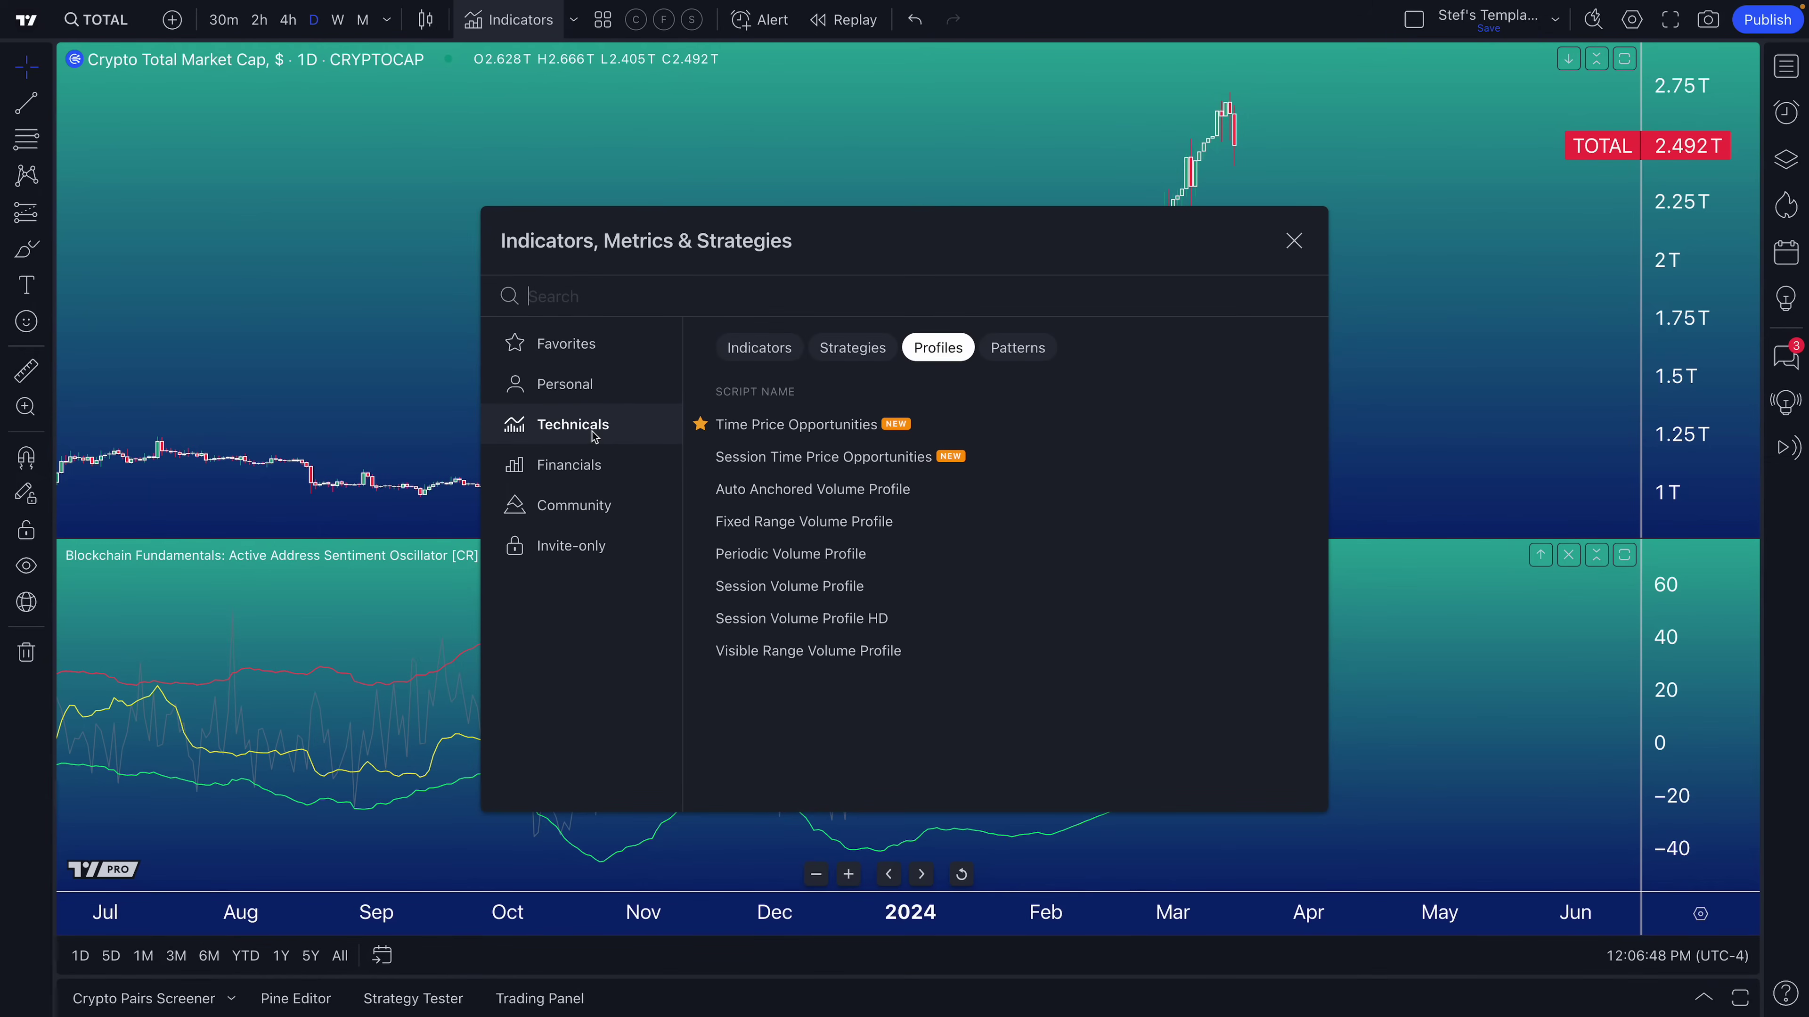
click(592, 504)
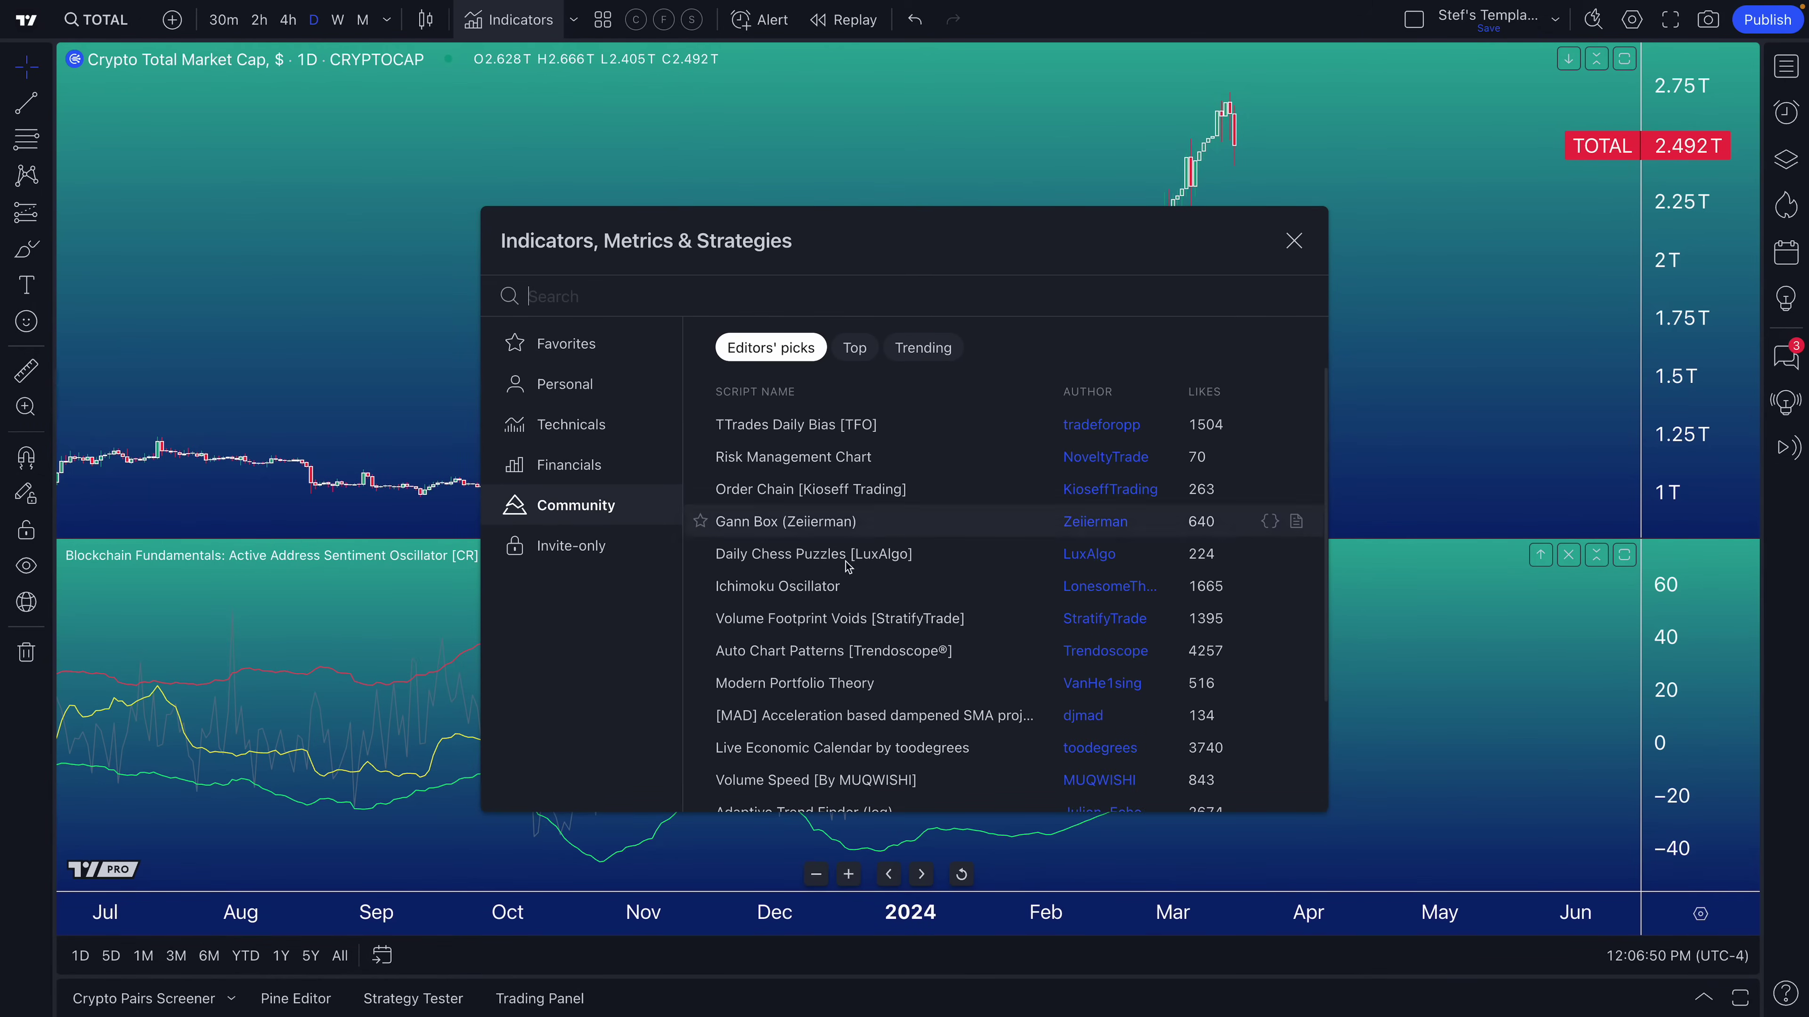
- Close the indicator library and take a brief look at the Pine Editor before collapsing it again
click(1299, 246)
click(296, 998)
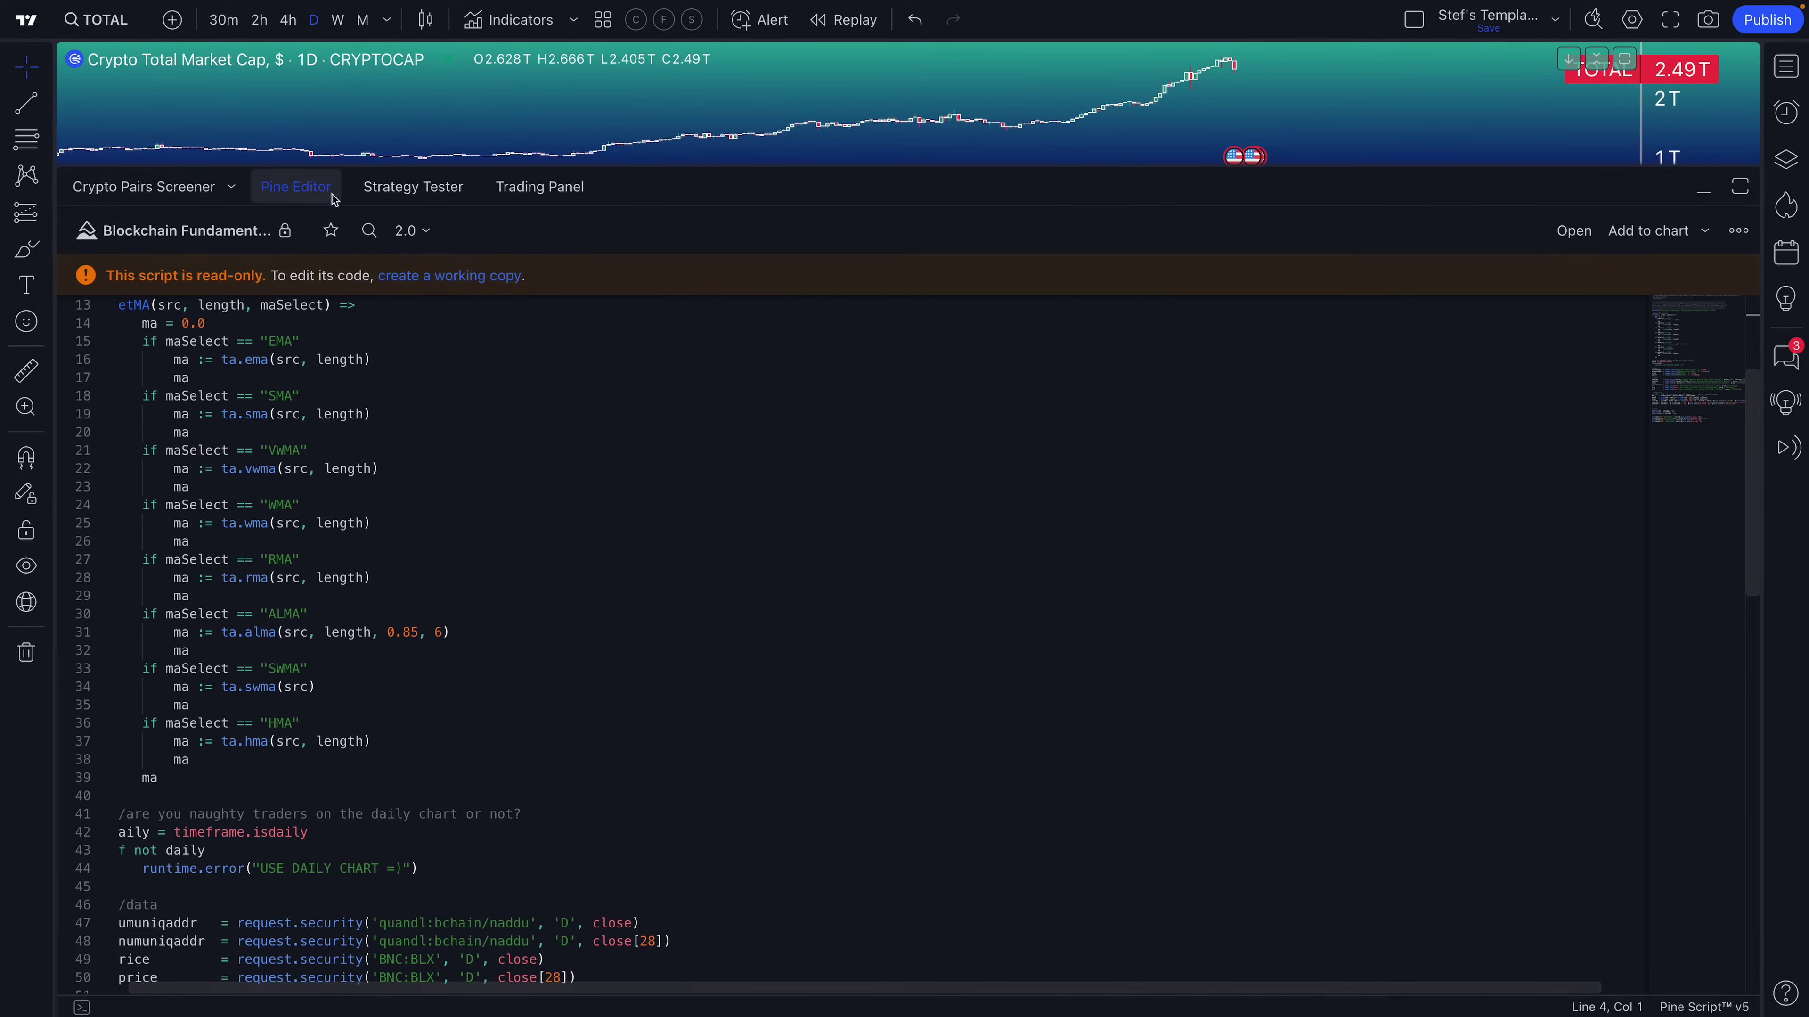
click(314, 188)
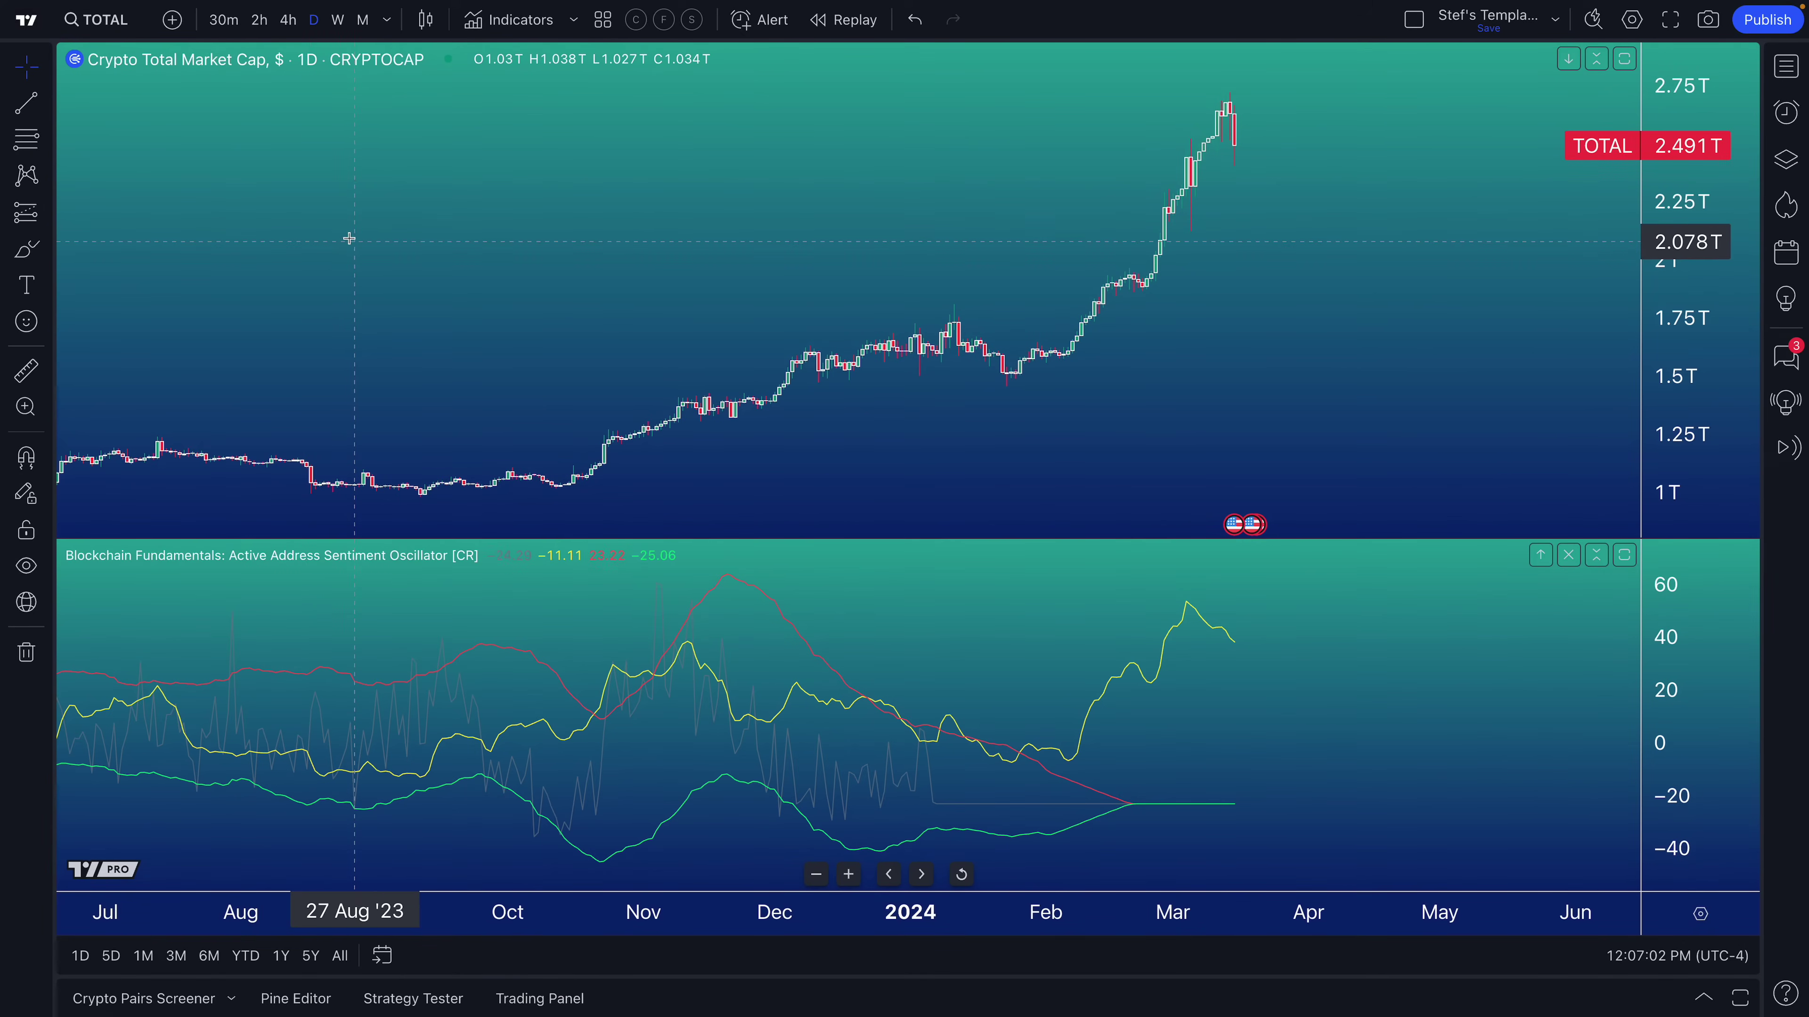
- Remove the Blockchain Fundamentals: Active Address Sentiment Oscillator from the TOTAL chart
scroll(351, 230, right, 3)
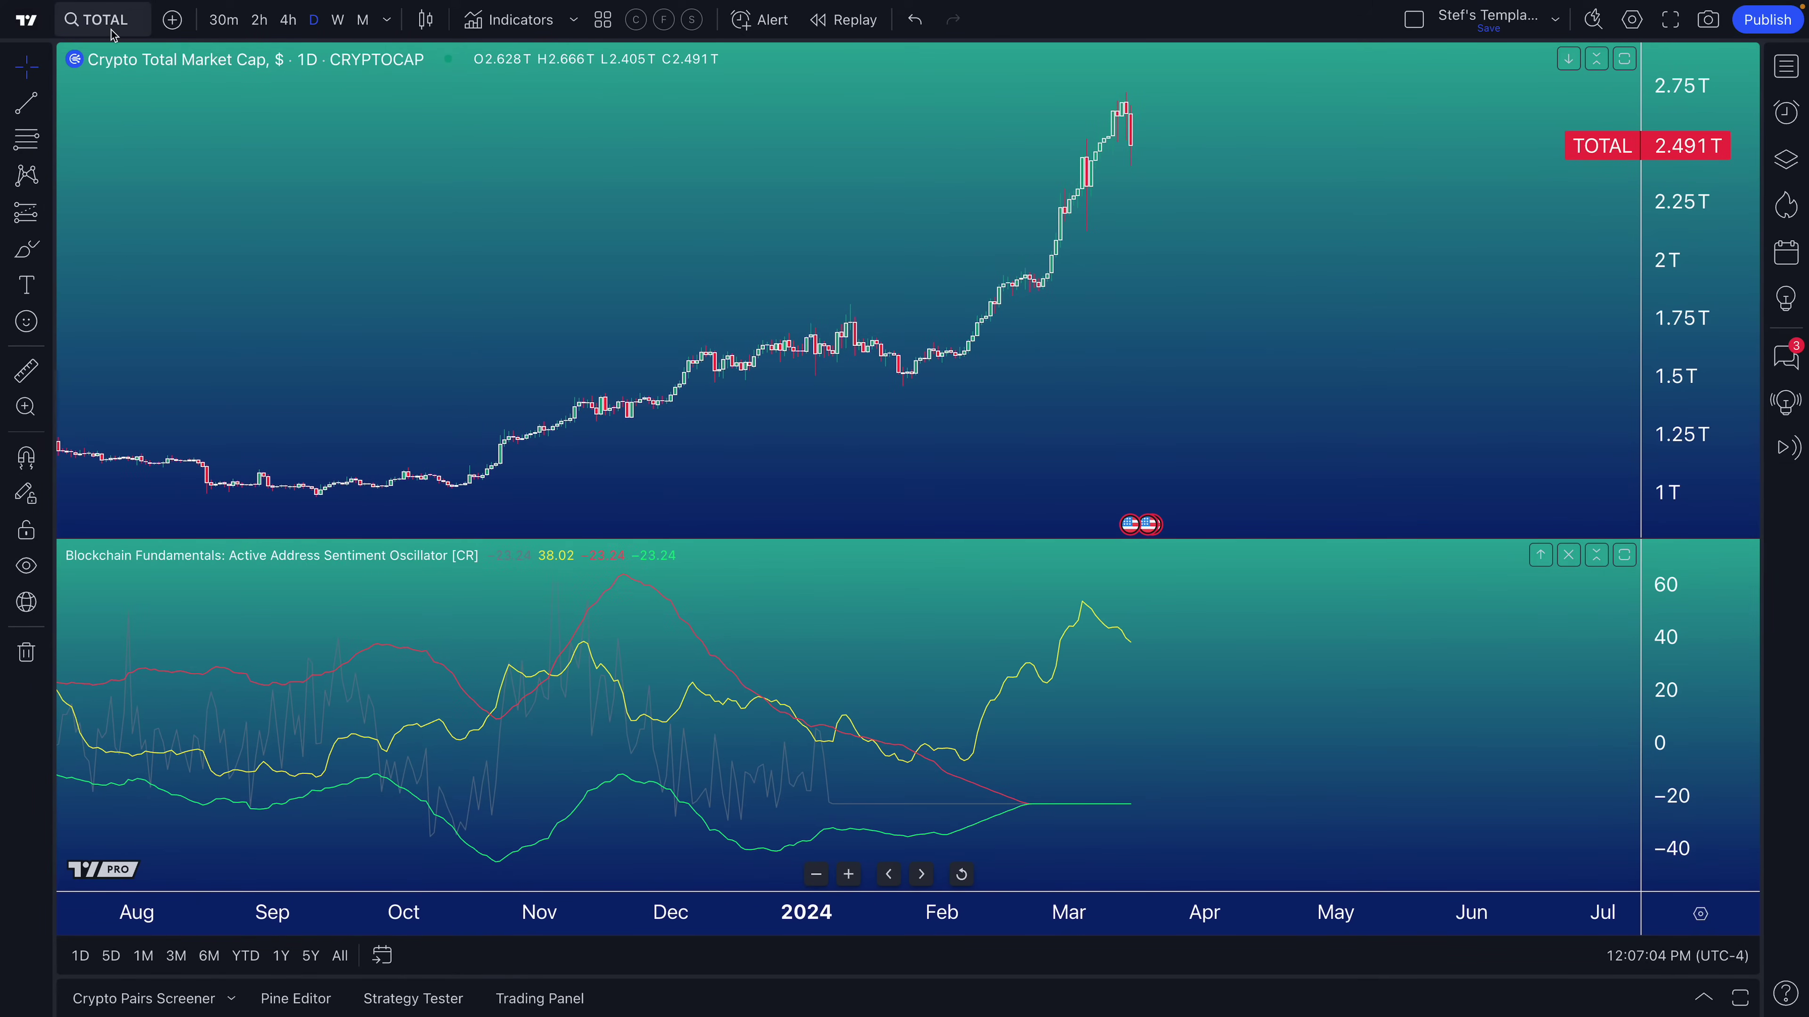
mouse_move(405, 557)
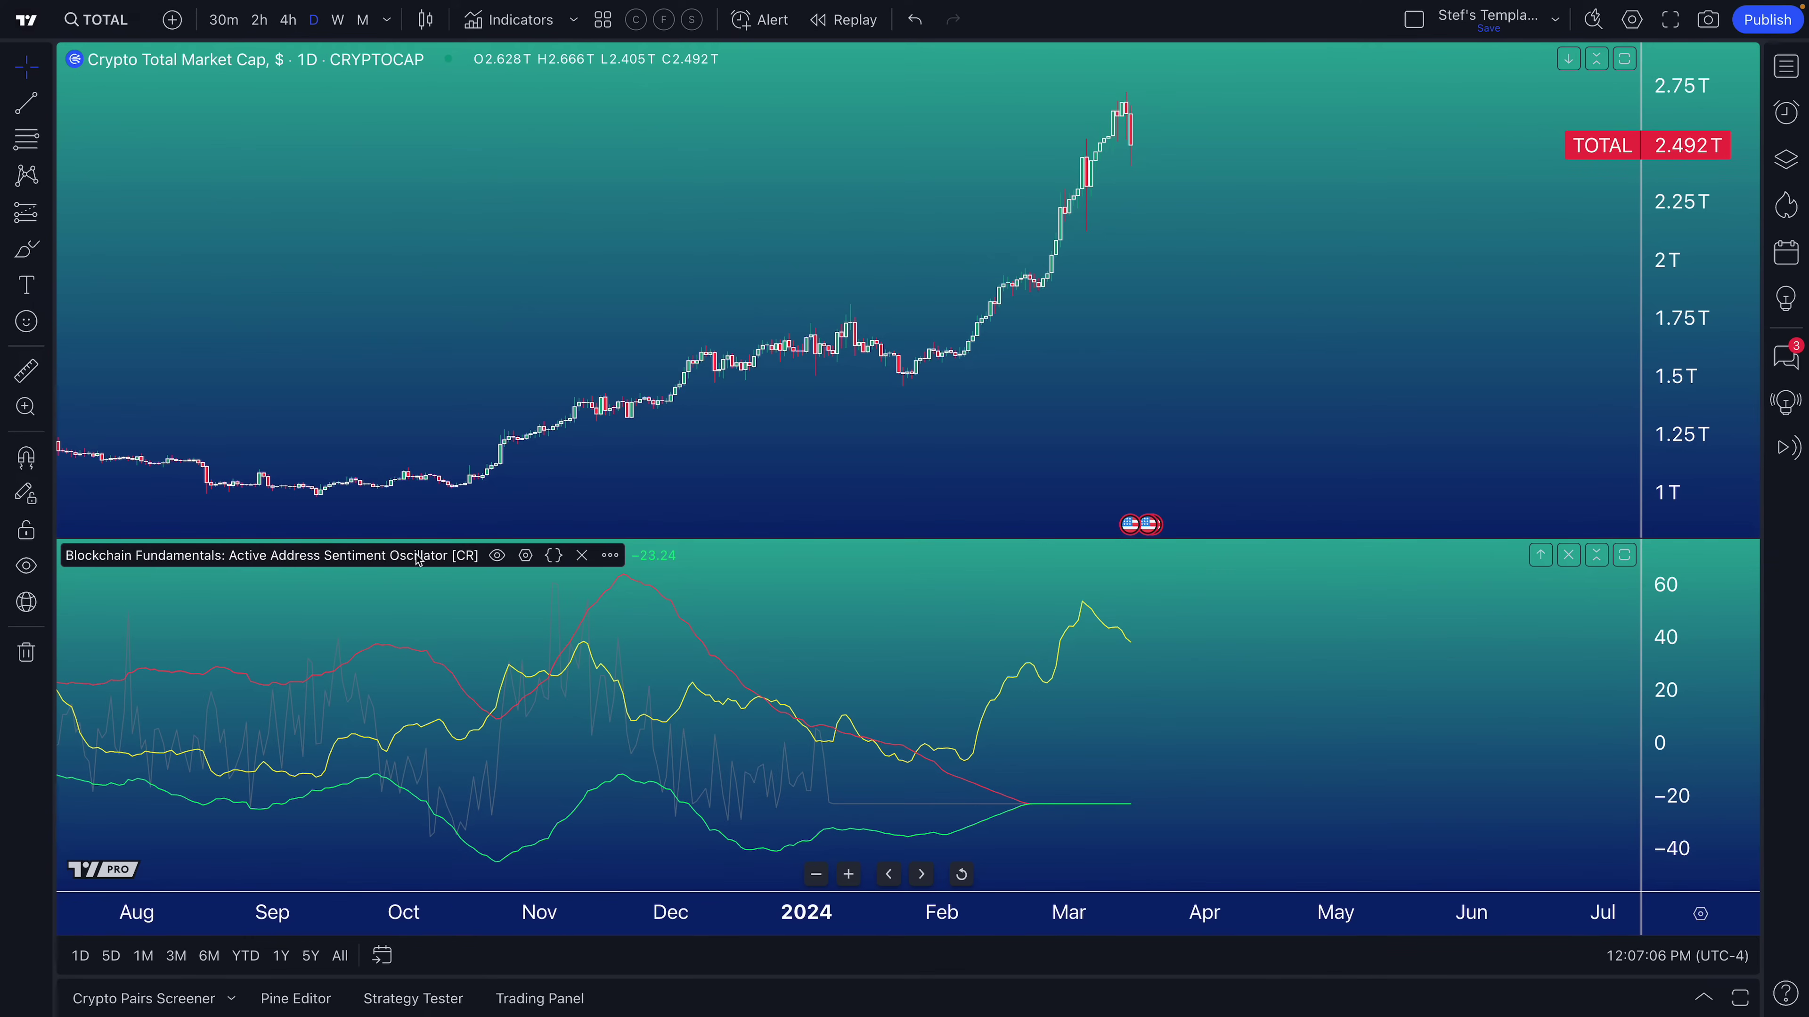
click(581, 559)
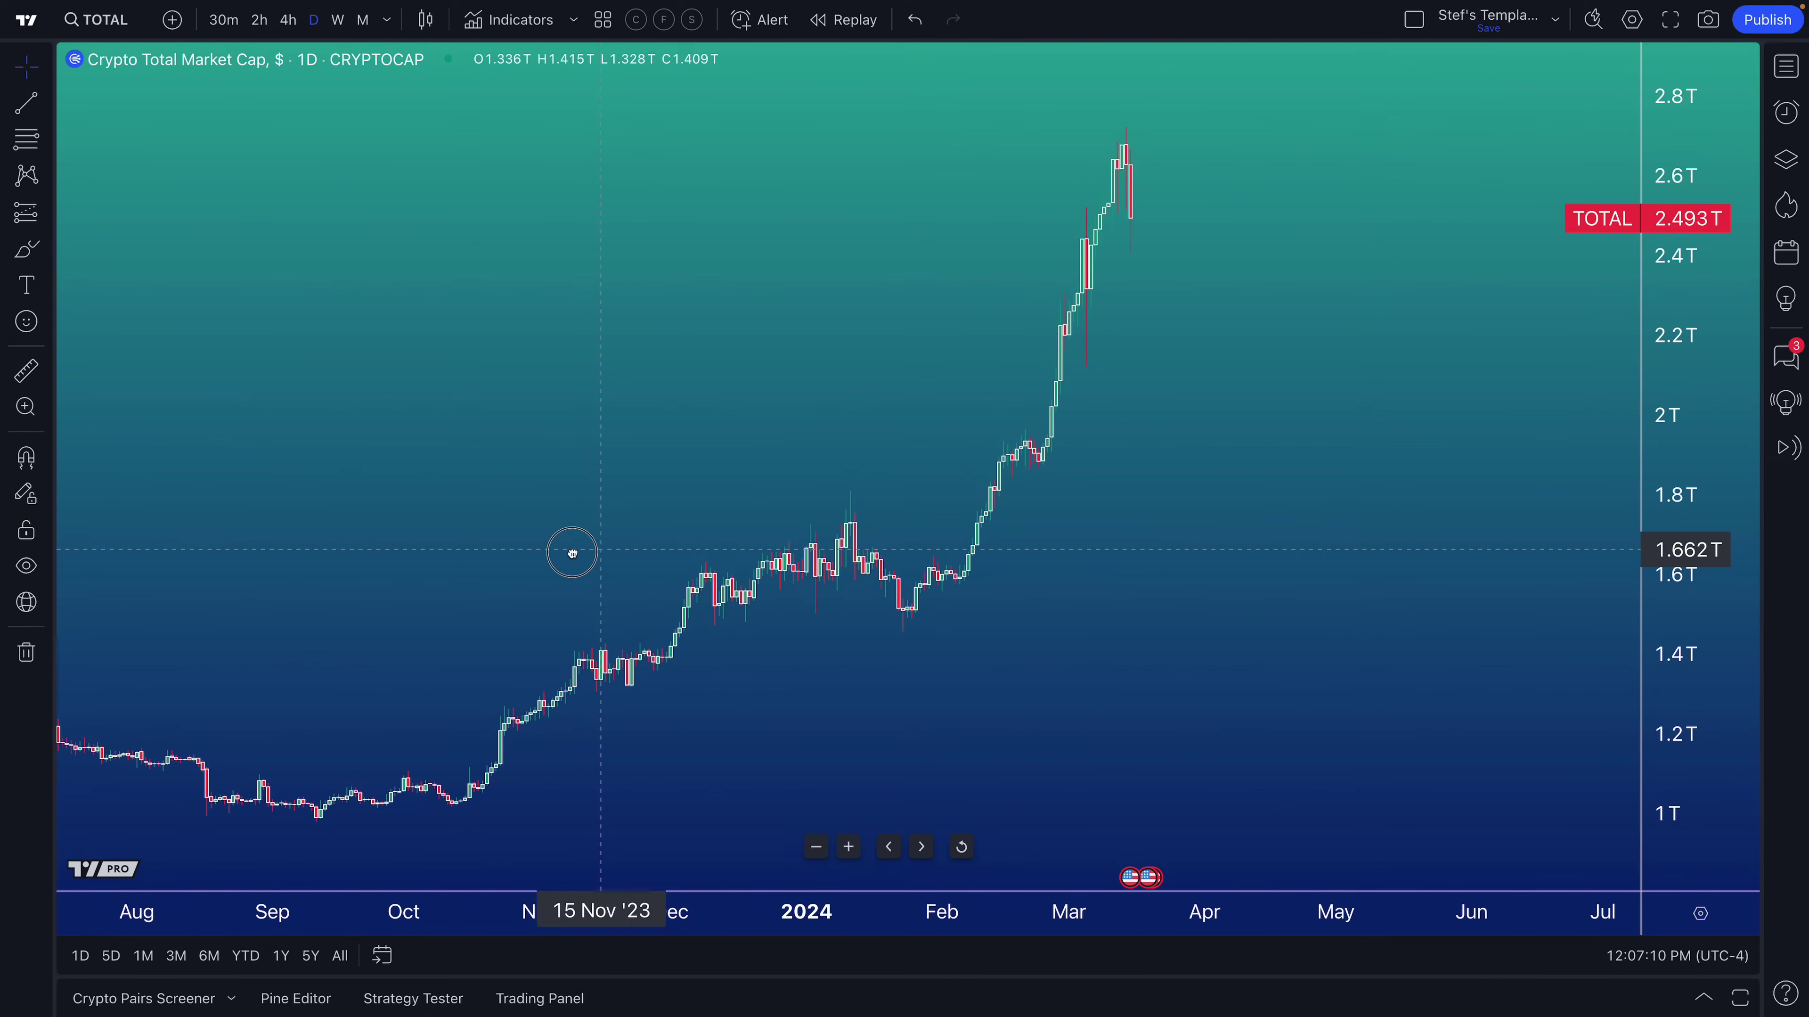
scroll(481, 550, up, 5)
drag(780, 634, 981, 647)
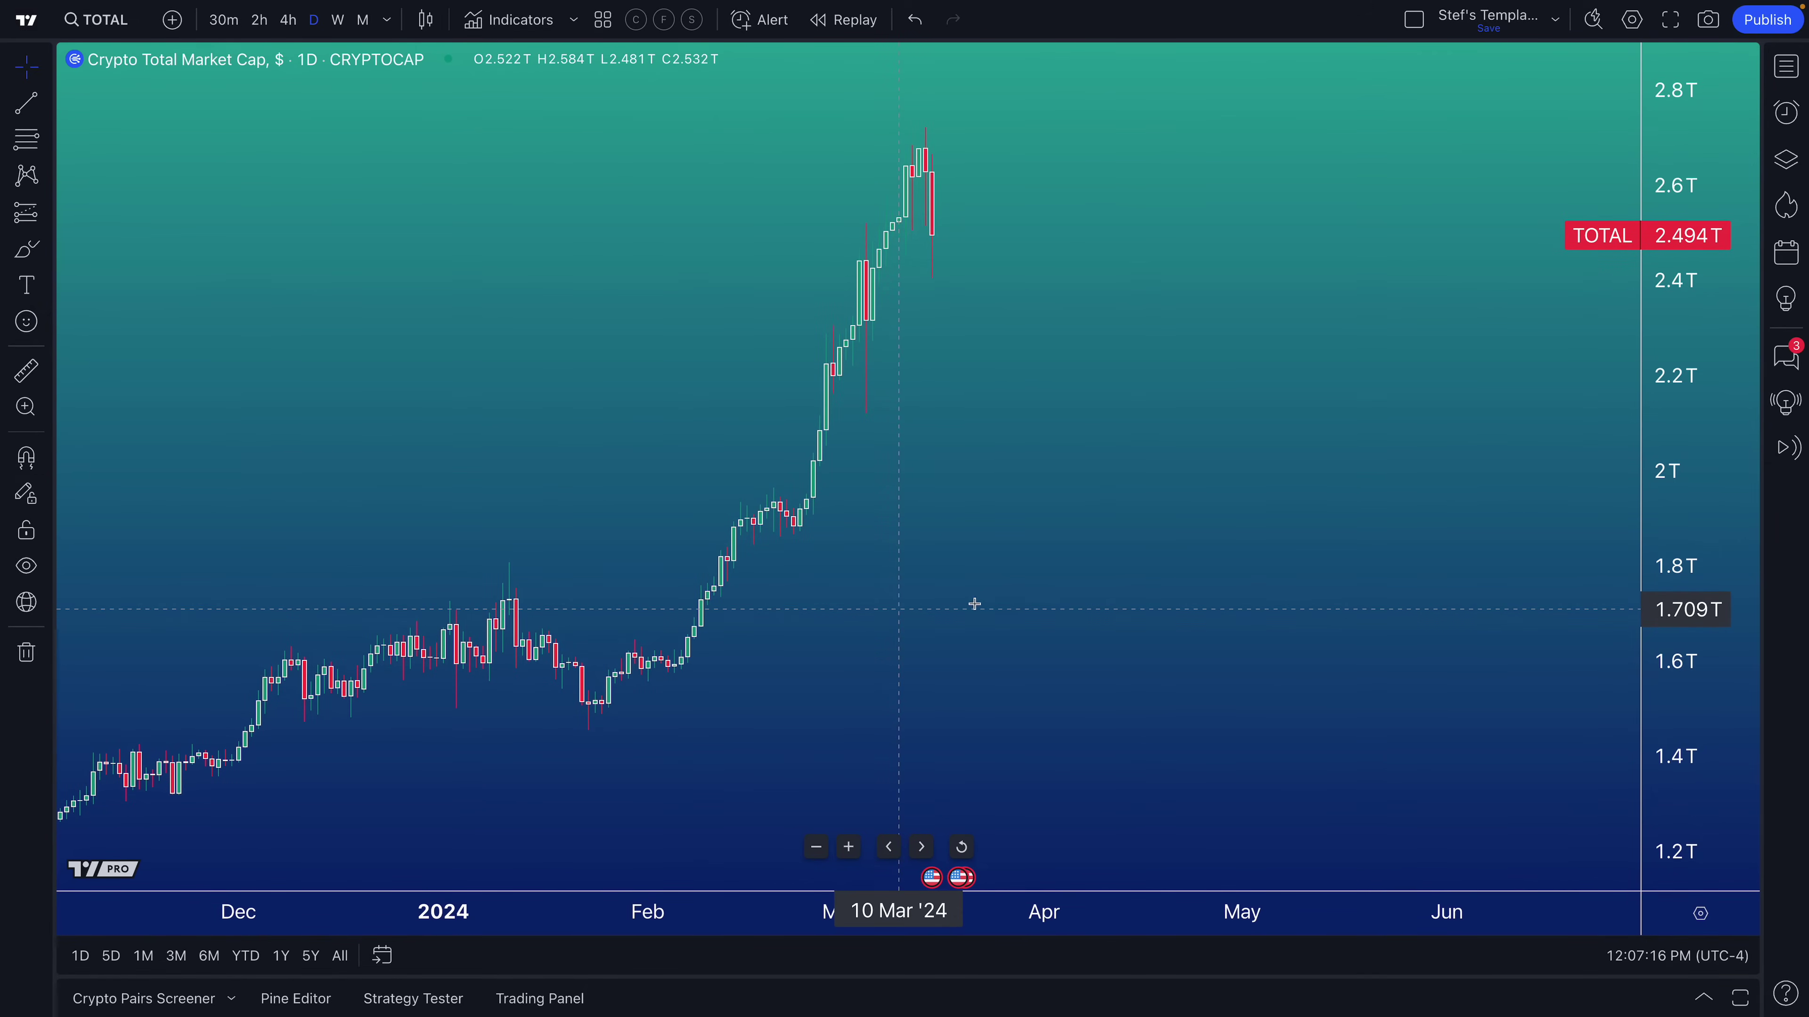
- Show the Markets watchlist with a taller symbol list and collapse its Crypto L1's section
click(1792, 74)
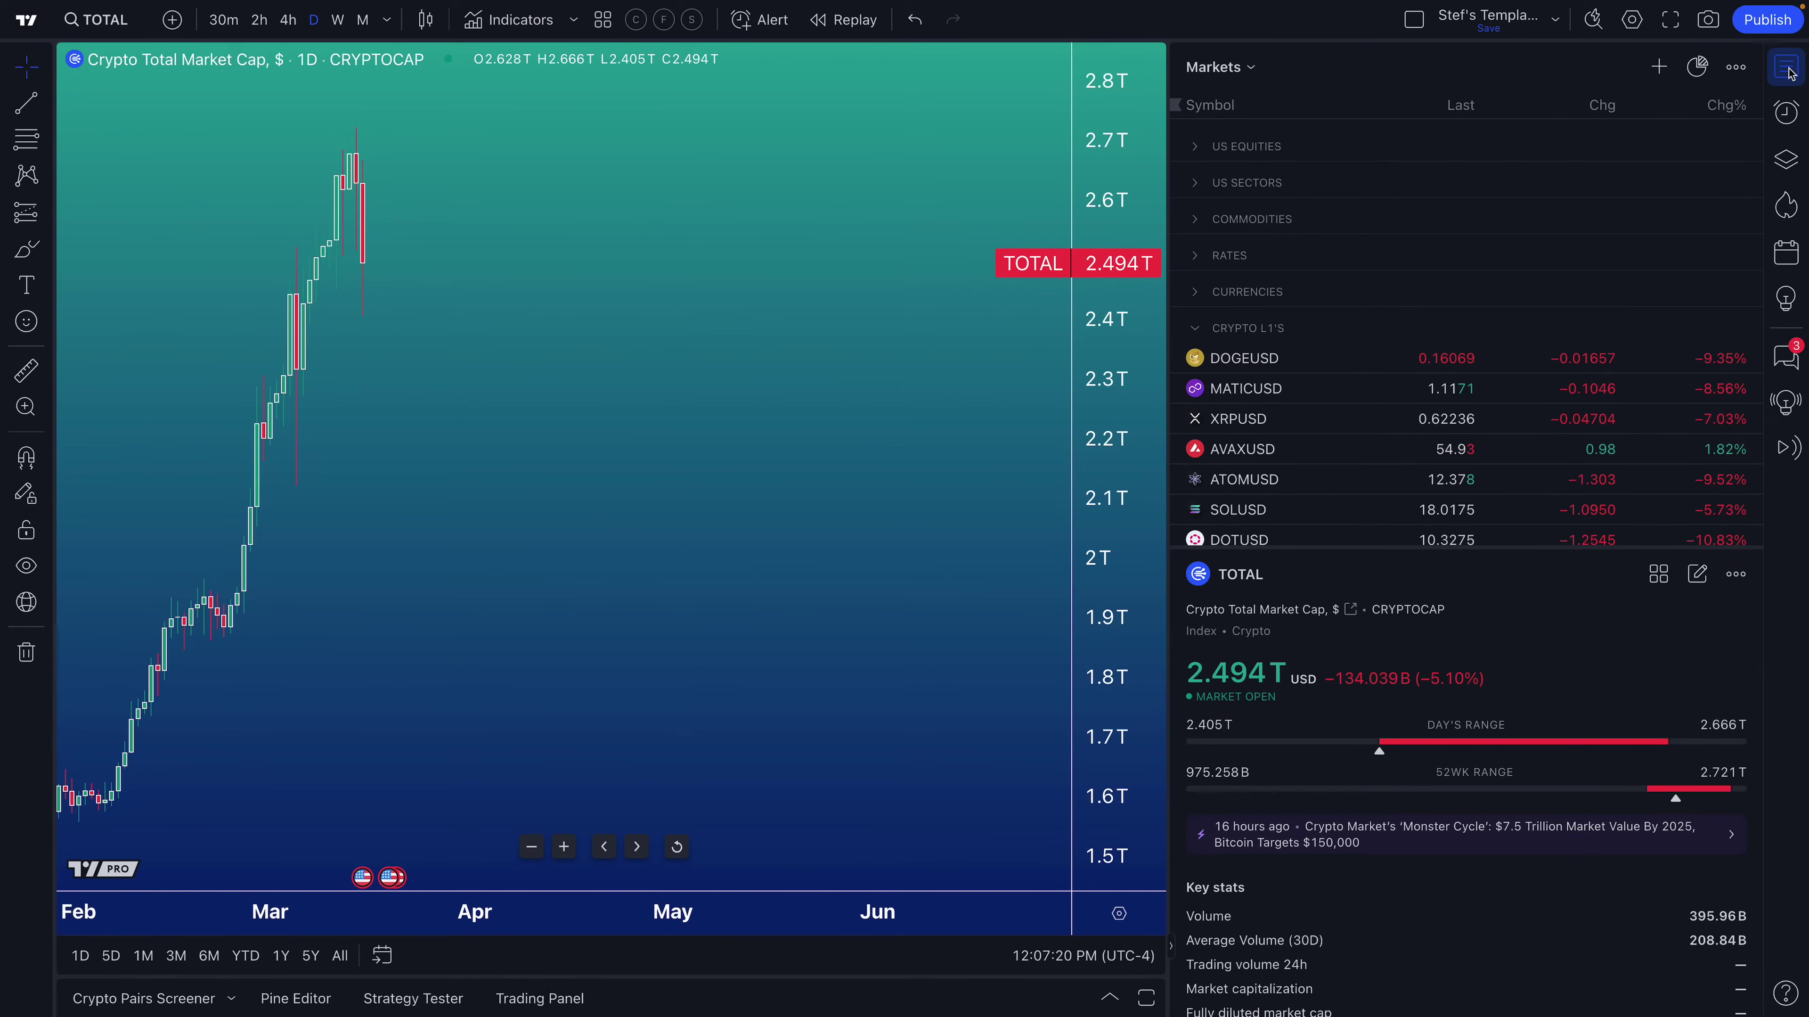
drag(1389, 554, 1383, 695)
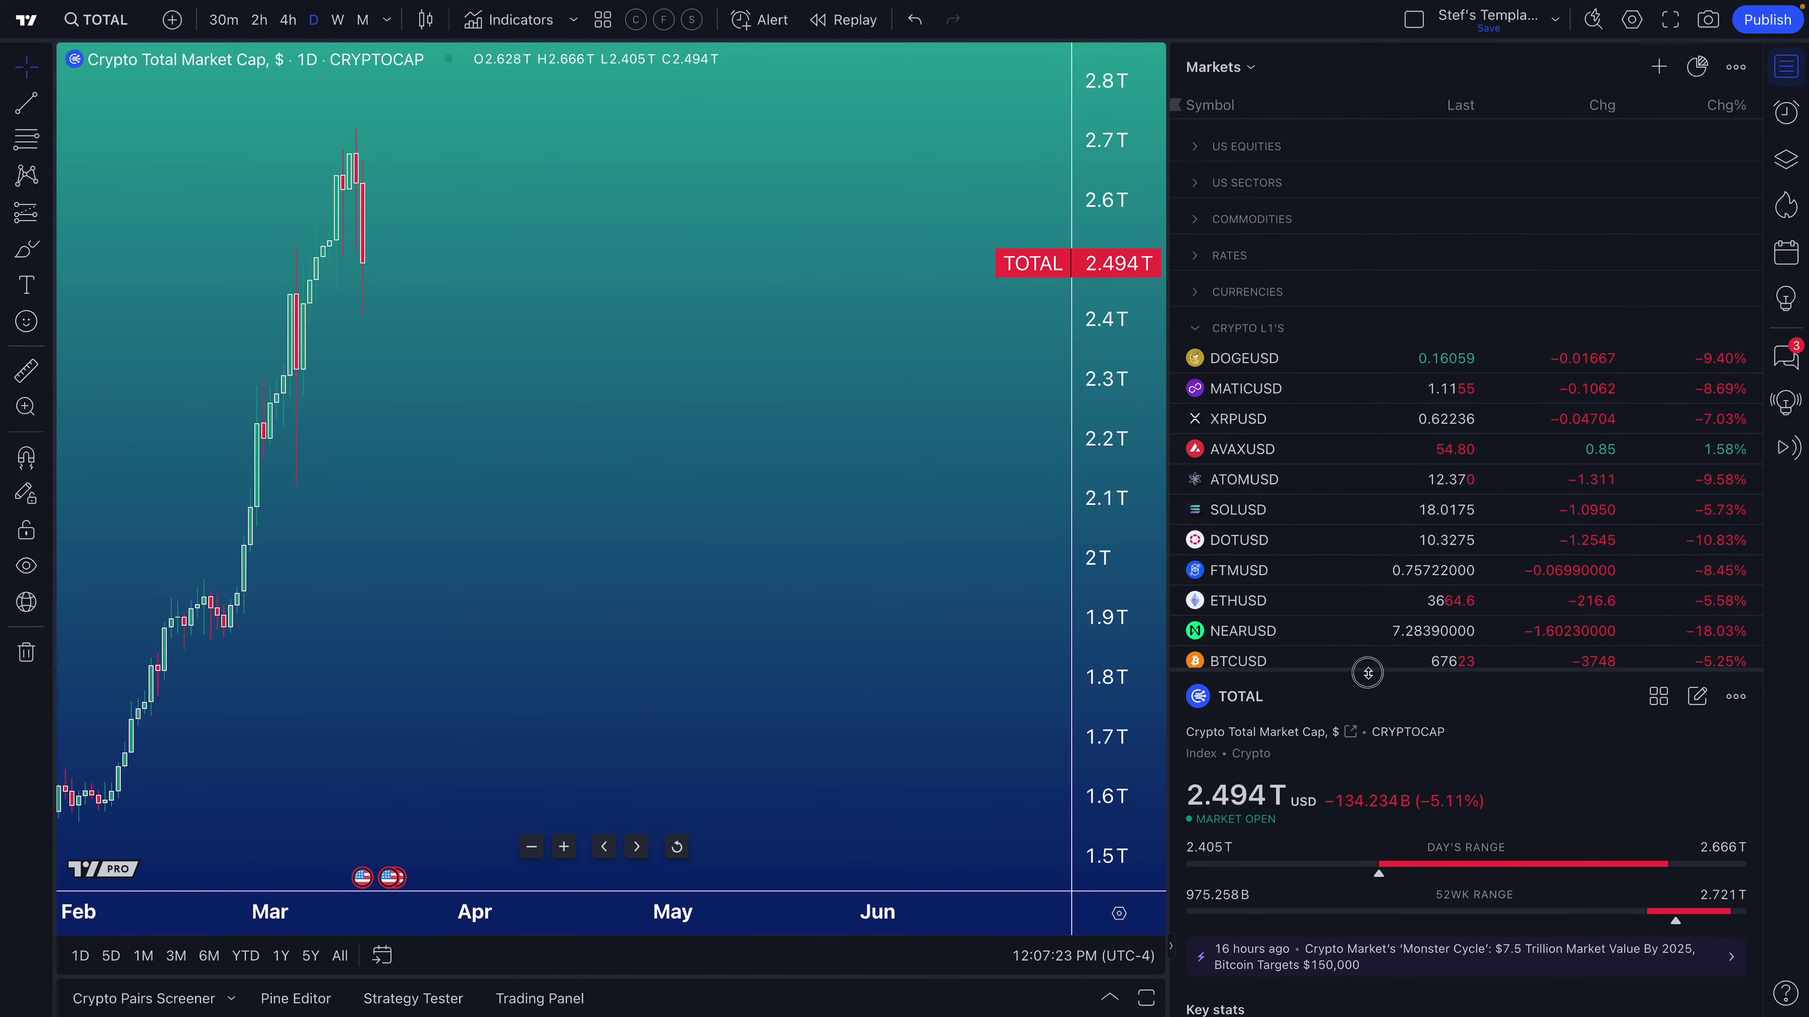
click(1199, 337)
drag(1284, 331, 1293, 329)
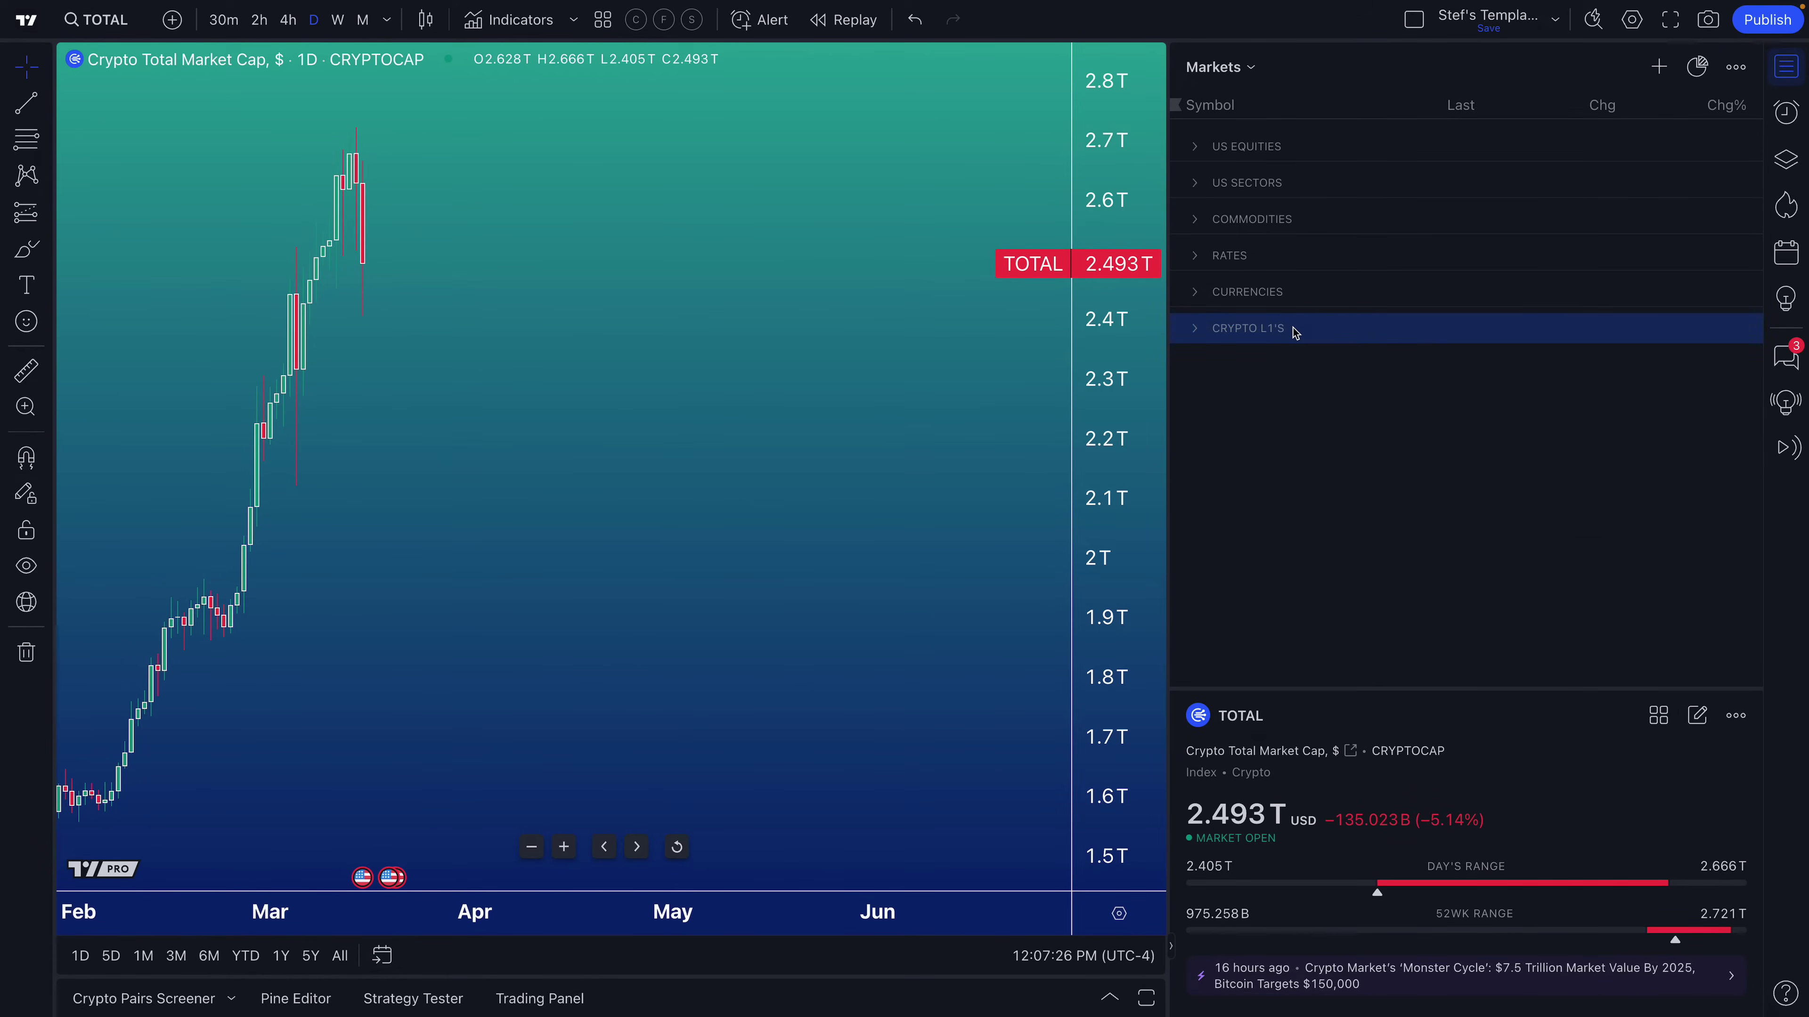
- Expand the watchlist's US Equities, US Sectors, Commodities, Rates, Currencies and Crypto L1's sections
click(1196, 146)
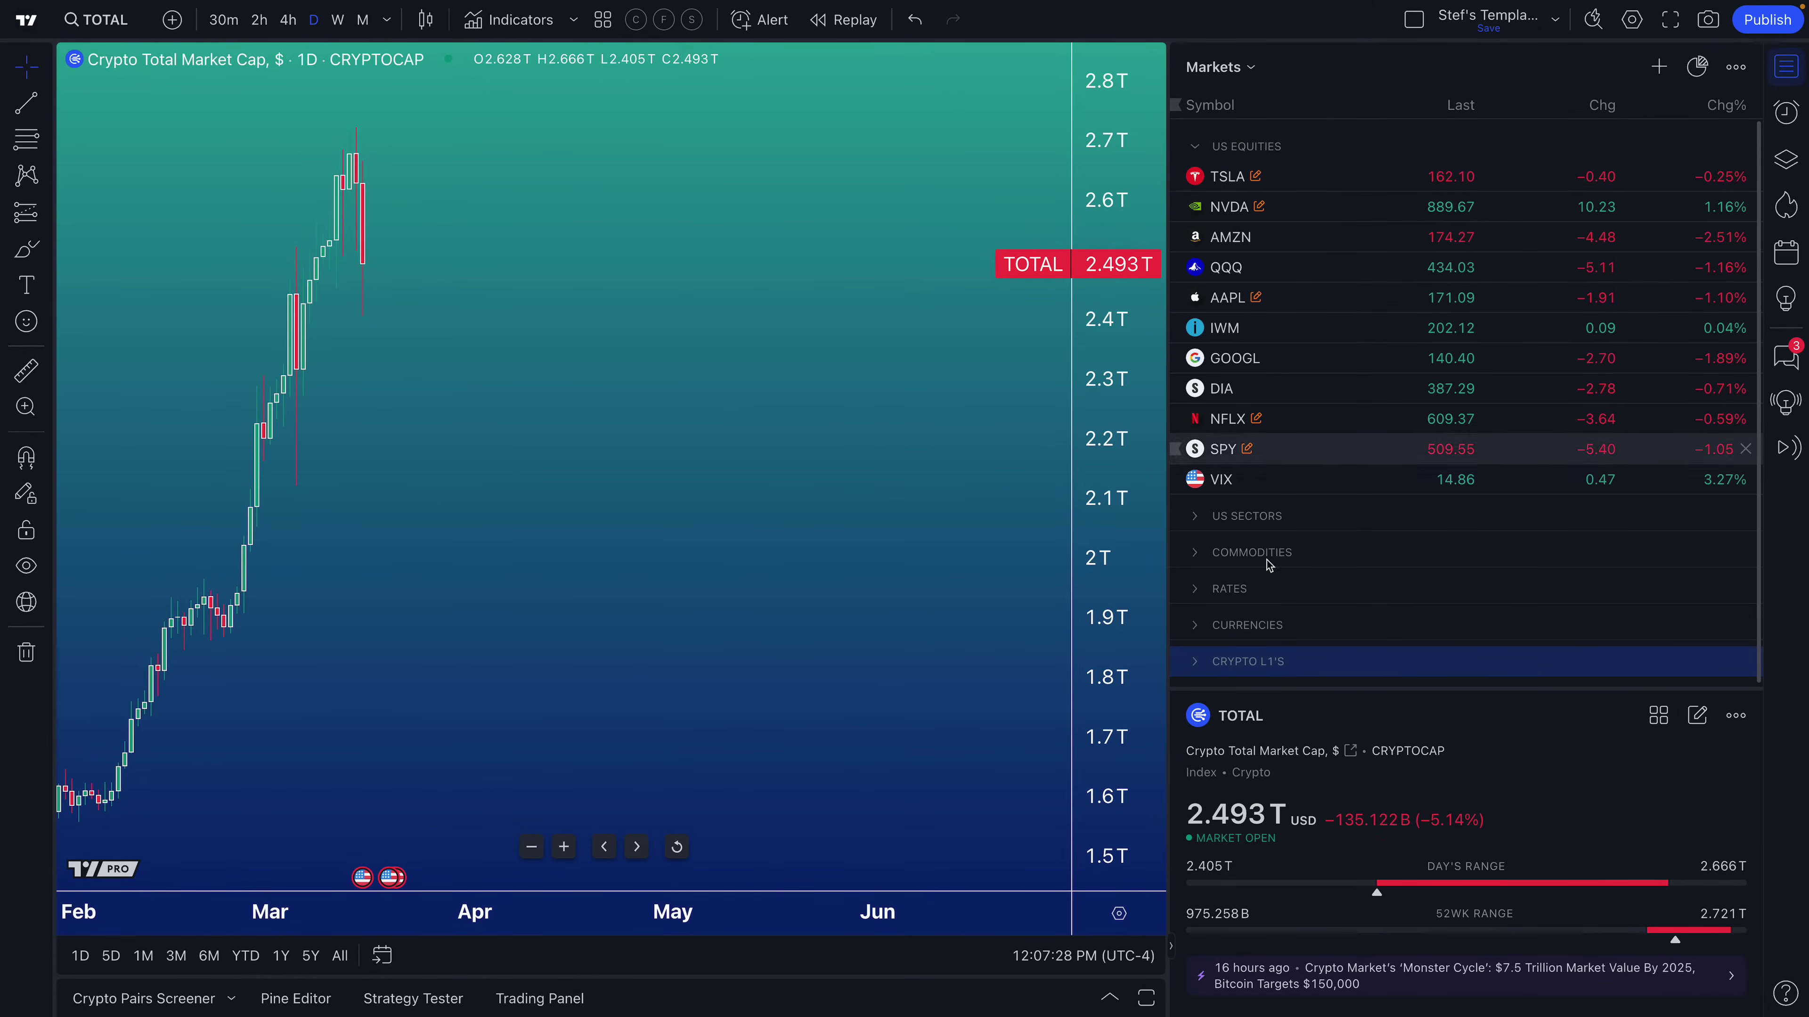
click(1195, 516)
scroll(1209, 527, down, 5)
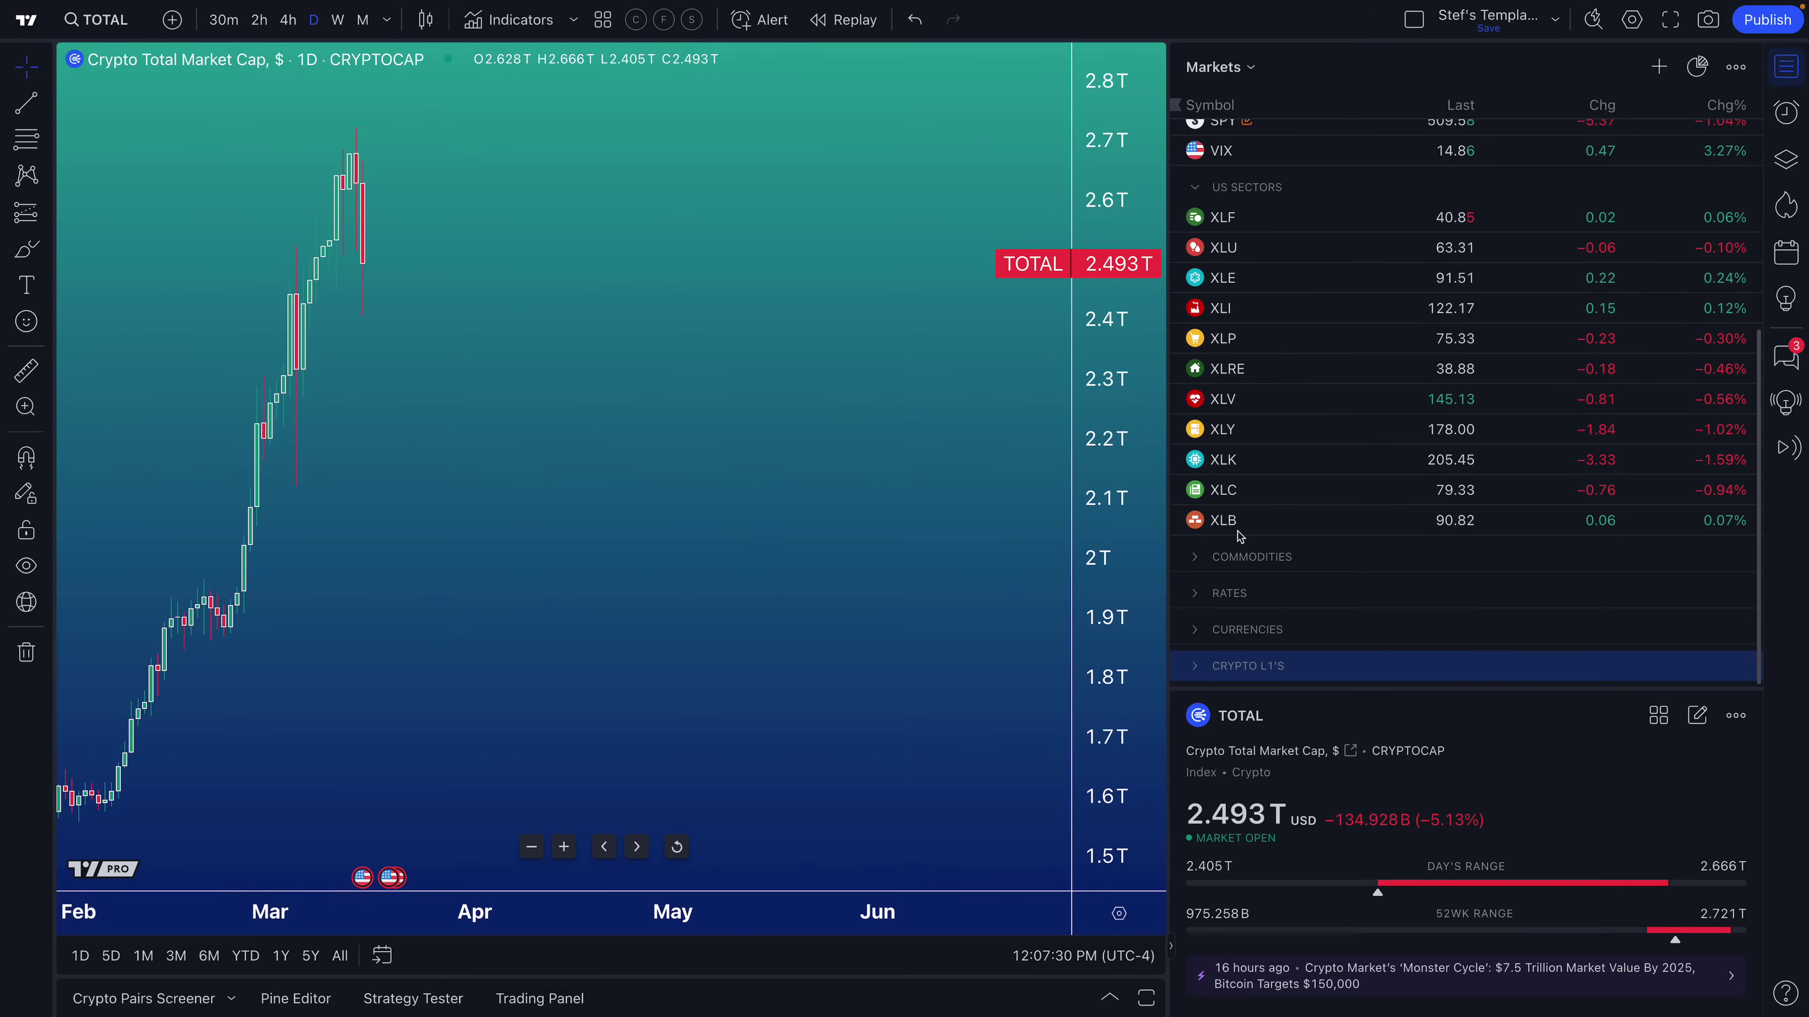
click(1195, 556)
scroll(1195, 569, down, 4)
click(1197, 593)
scroll(1197, 597, down, 2)
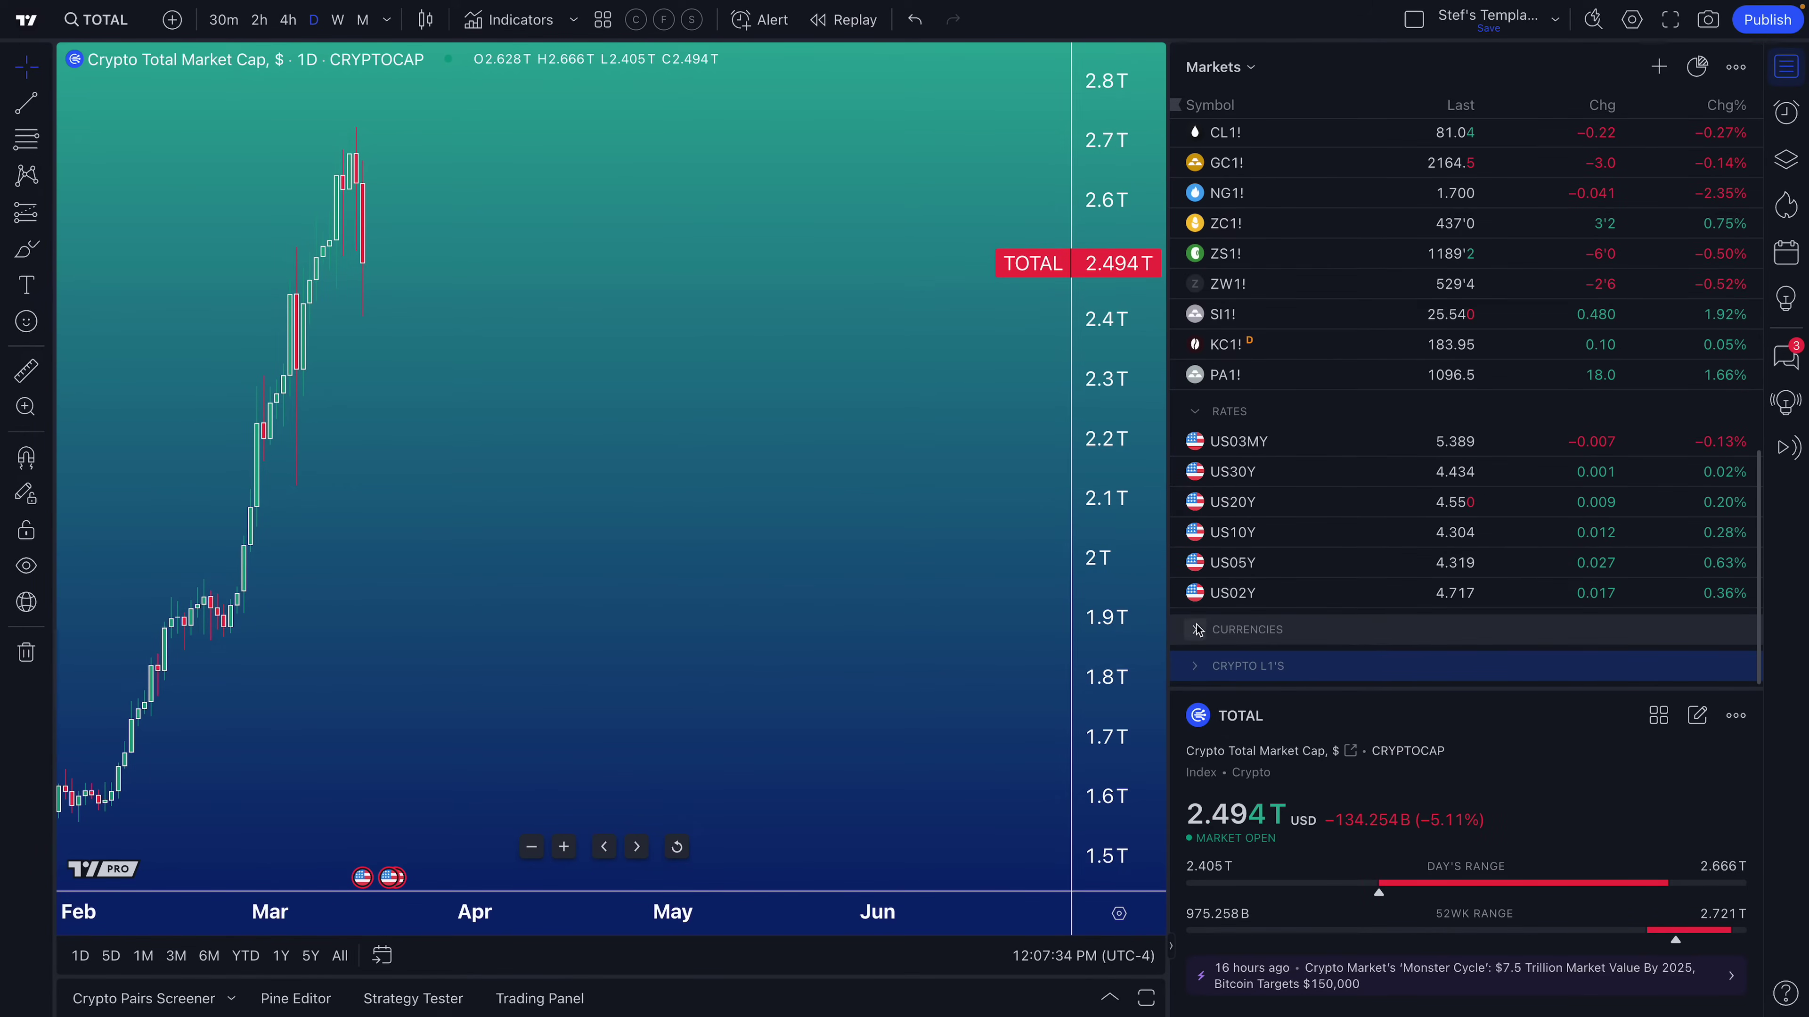
click(1210, 629)
scroll(1218, 611, down, 3)
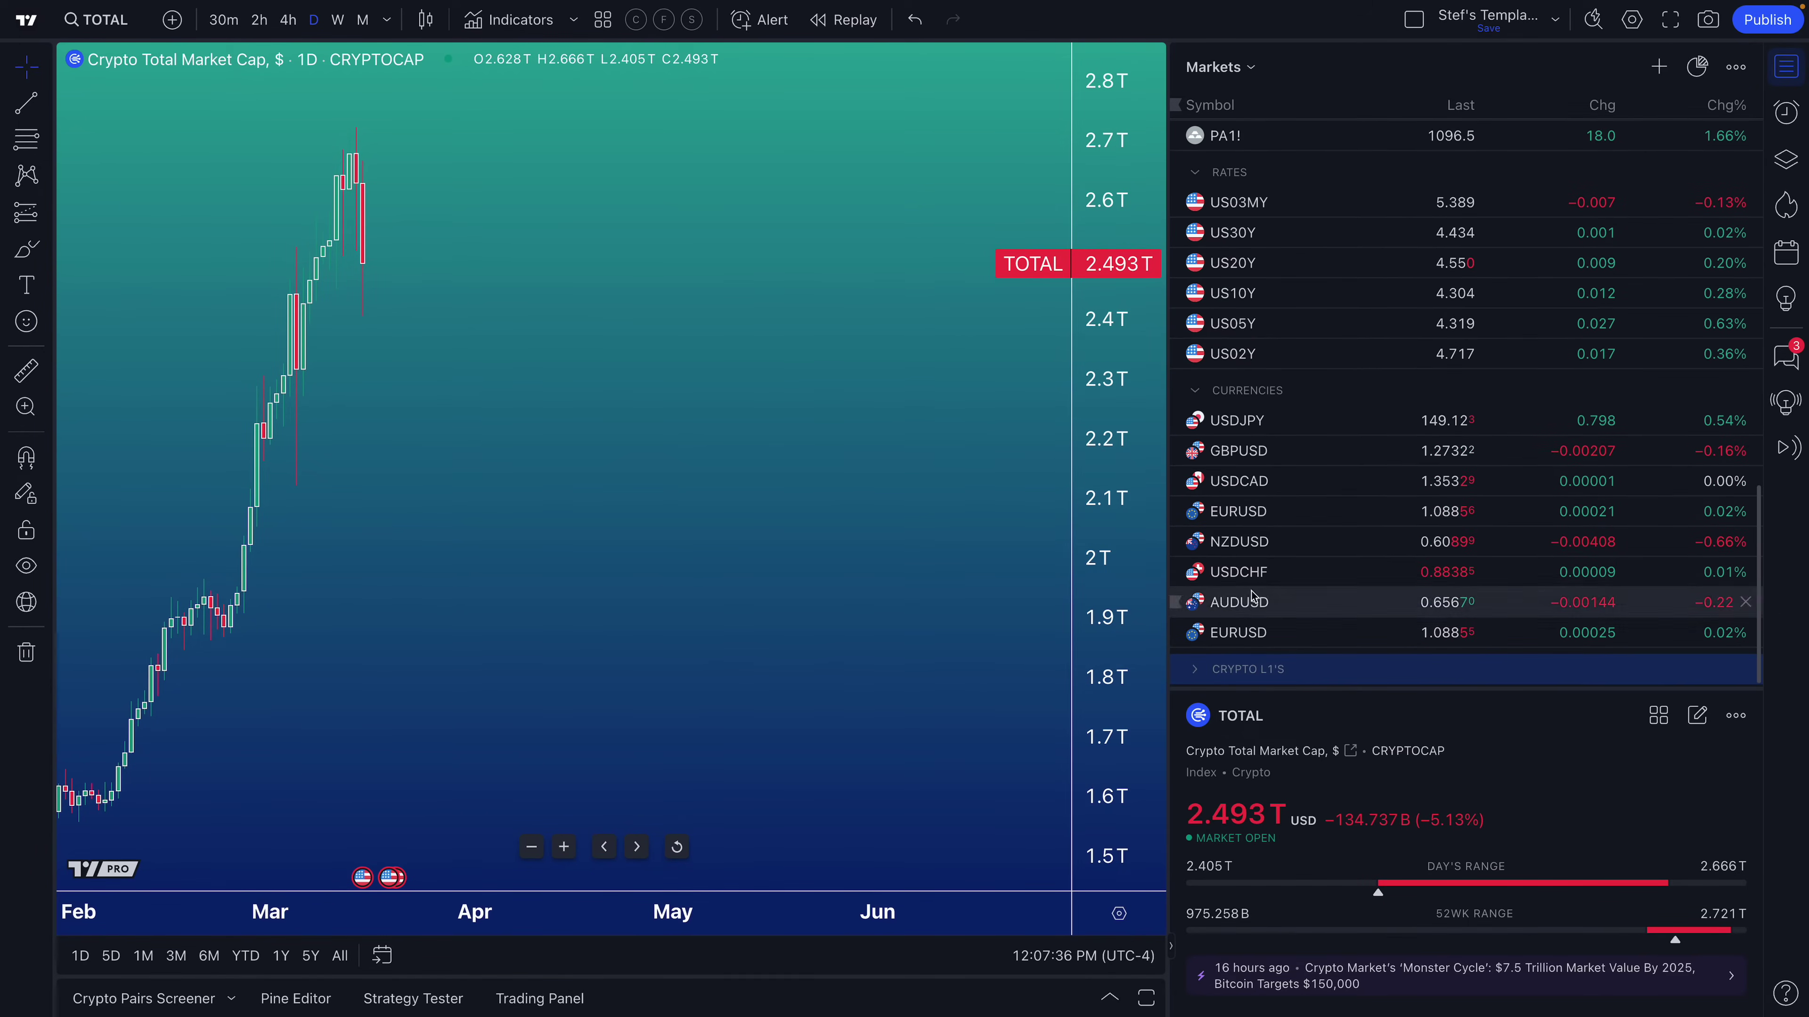
click(1195, 666)
scroll(1253, 498, down, 5)
- View the charts of the Crypto L1's symbols in turn from DOGEUSD to BTCUSD, and glance at the symbol search
click(1261, 364)
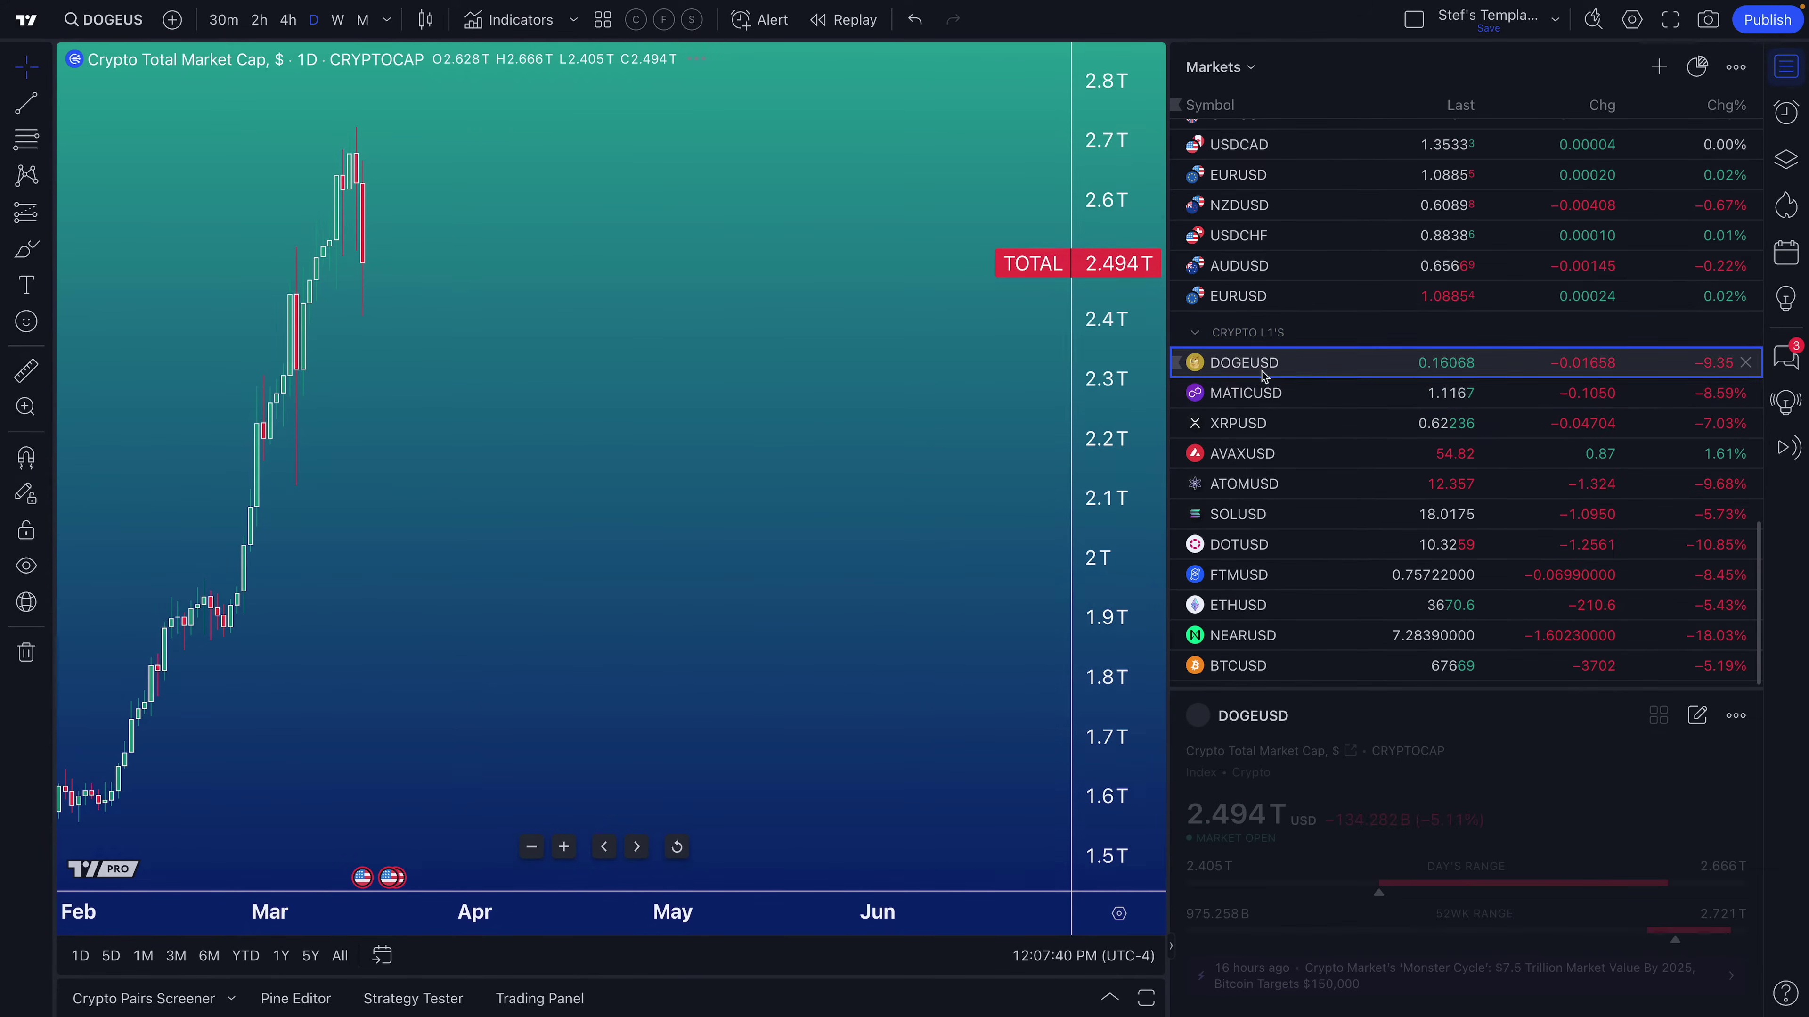
click(1258, 392)
click(1254, 423)
click(1252, 453)
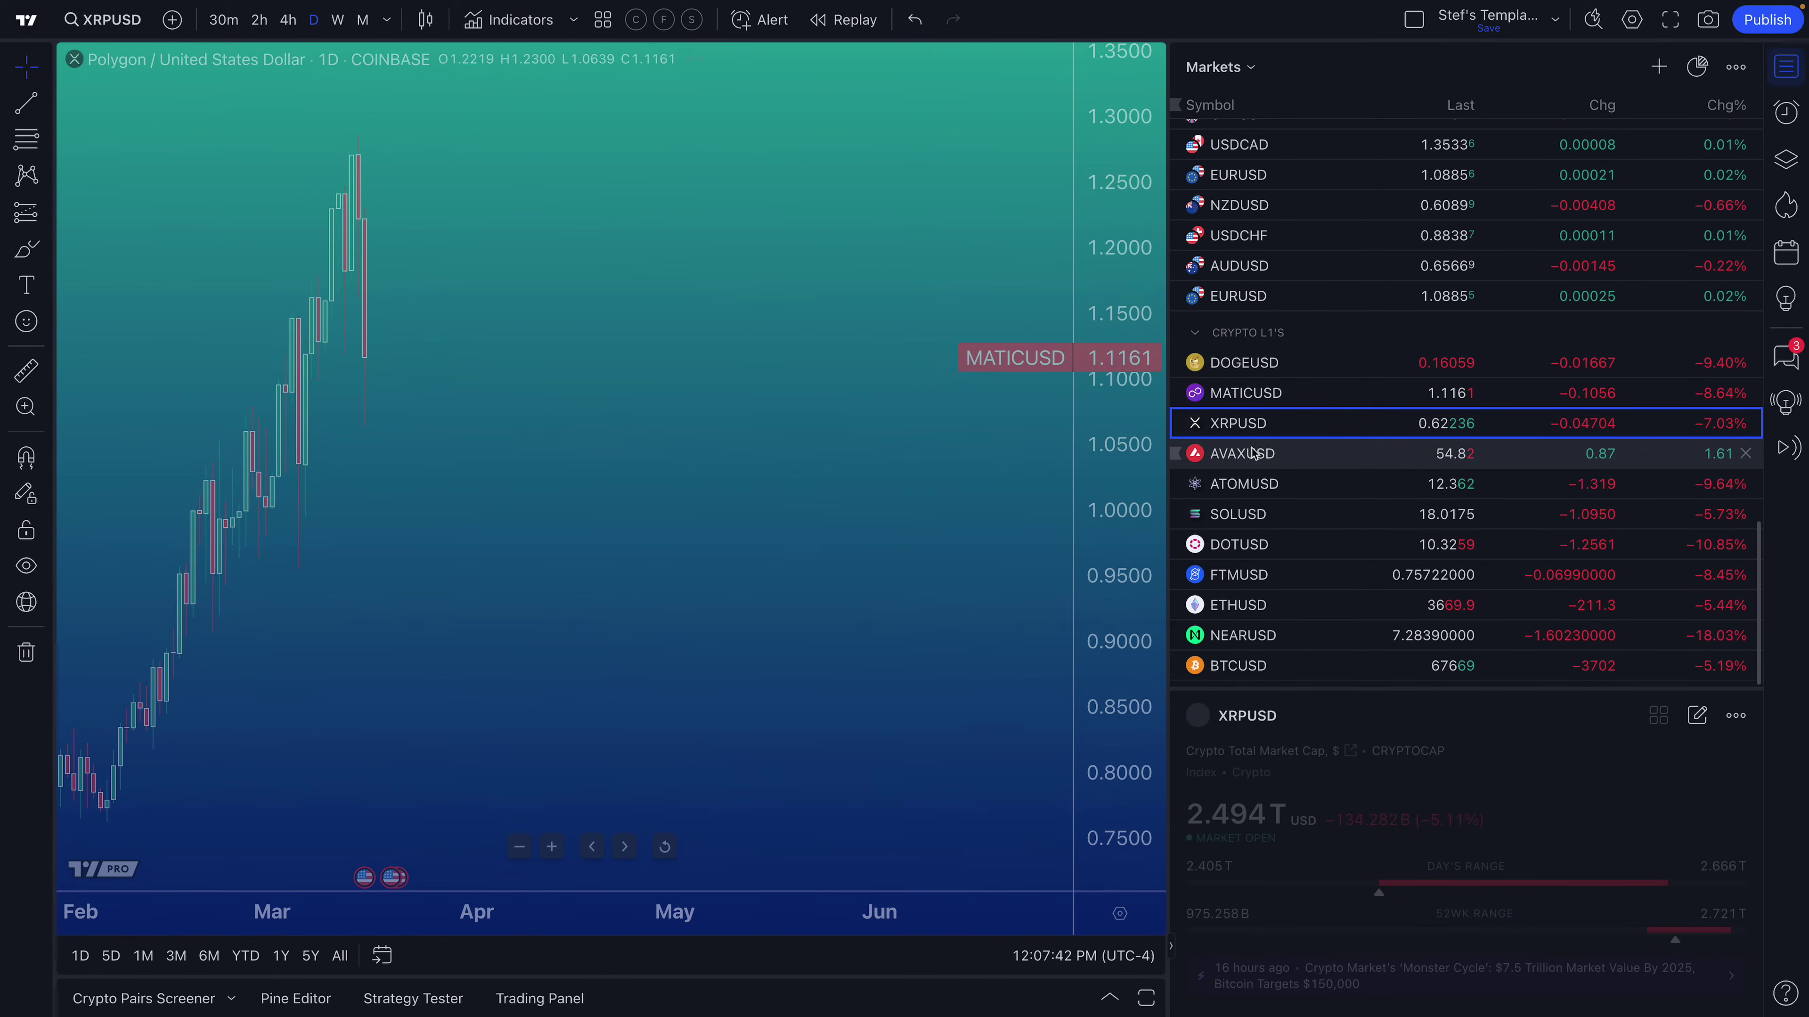
click(1253, 496)
click(1254, 516)
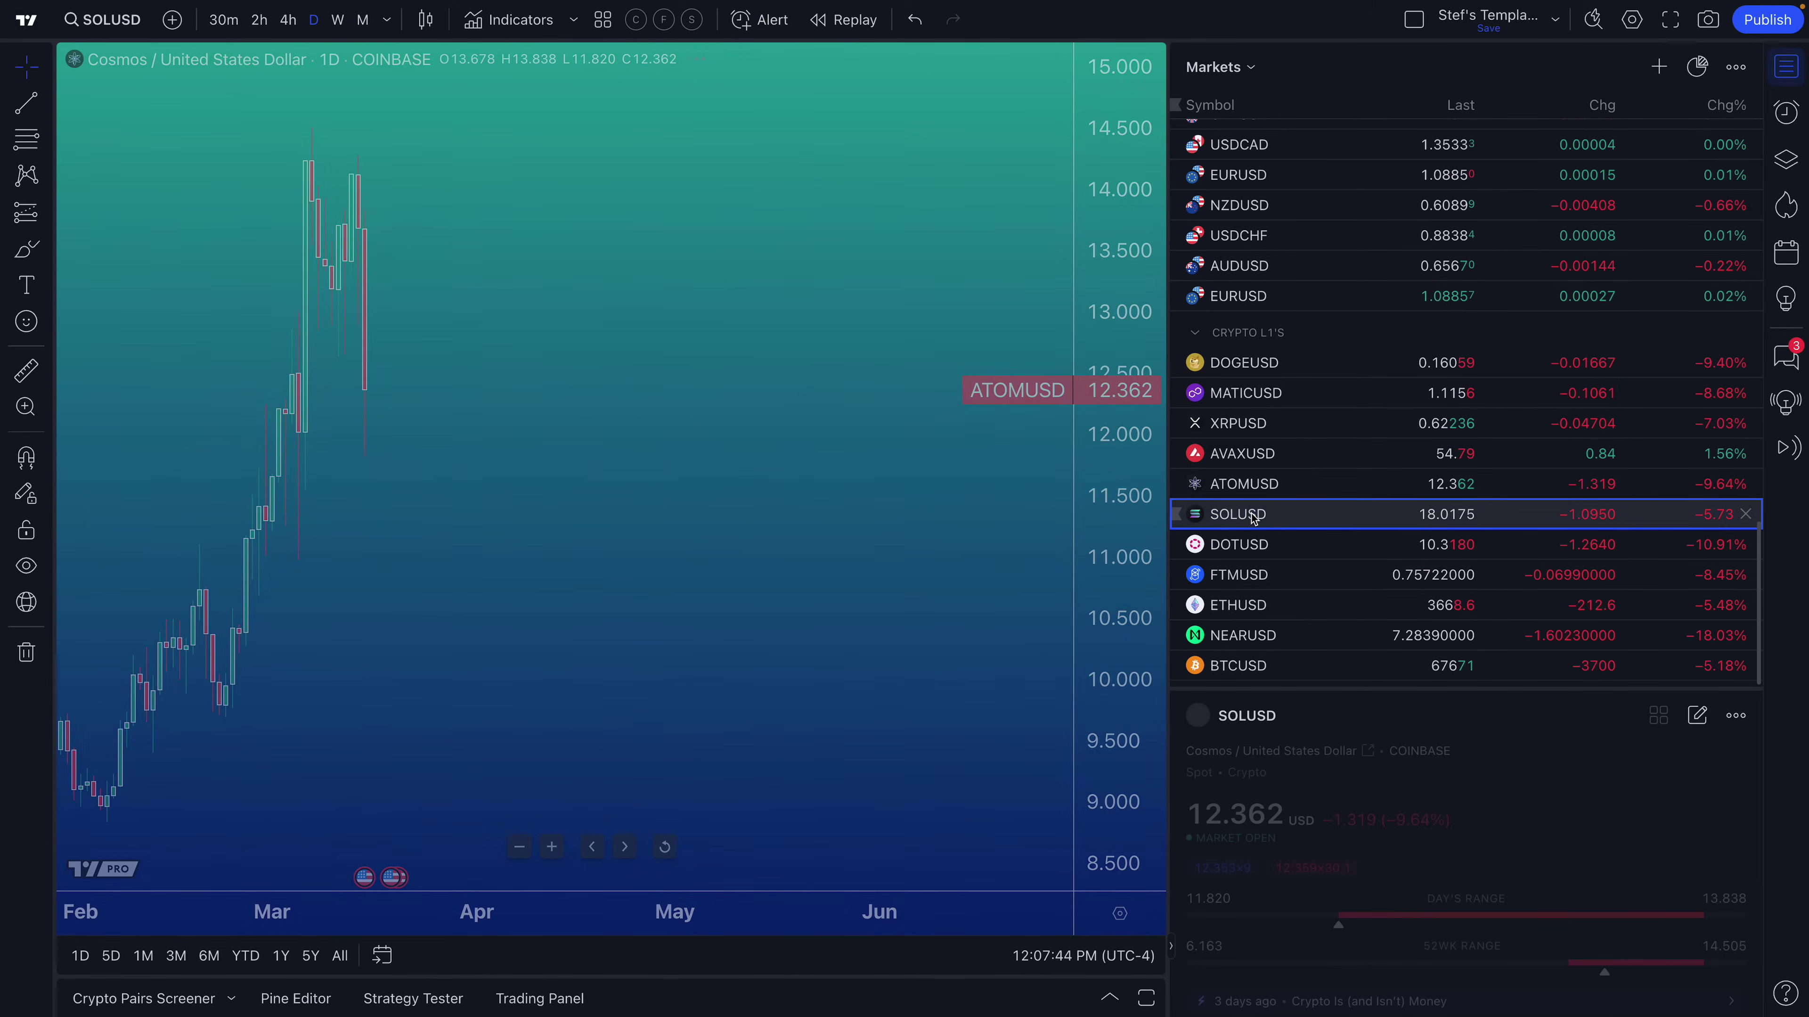
click(1253, 544)
click(1252, 574)
click(1255, 604)
click(1263, 639)
click(1317, 667)
drag(410, 547, 739, 525)
click(116, 24)
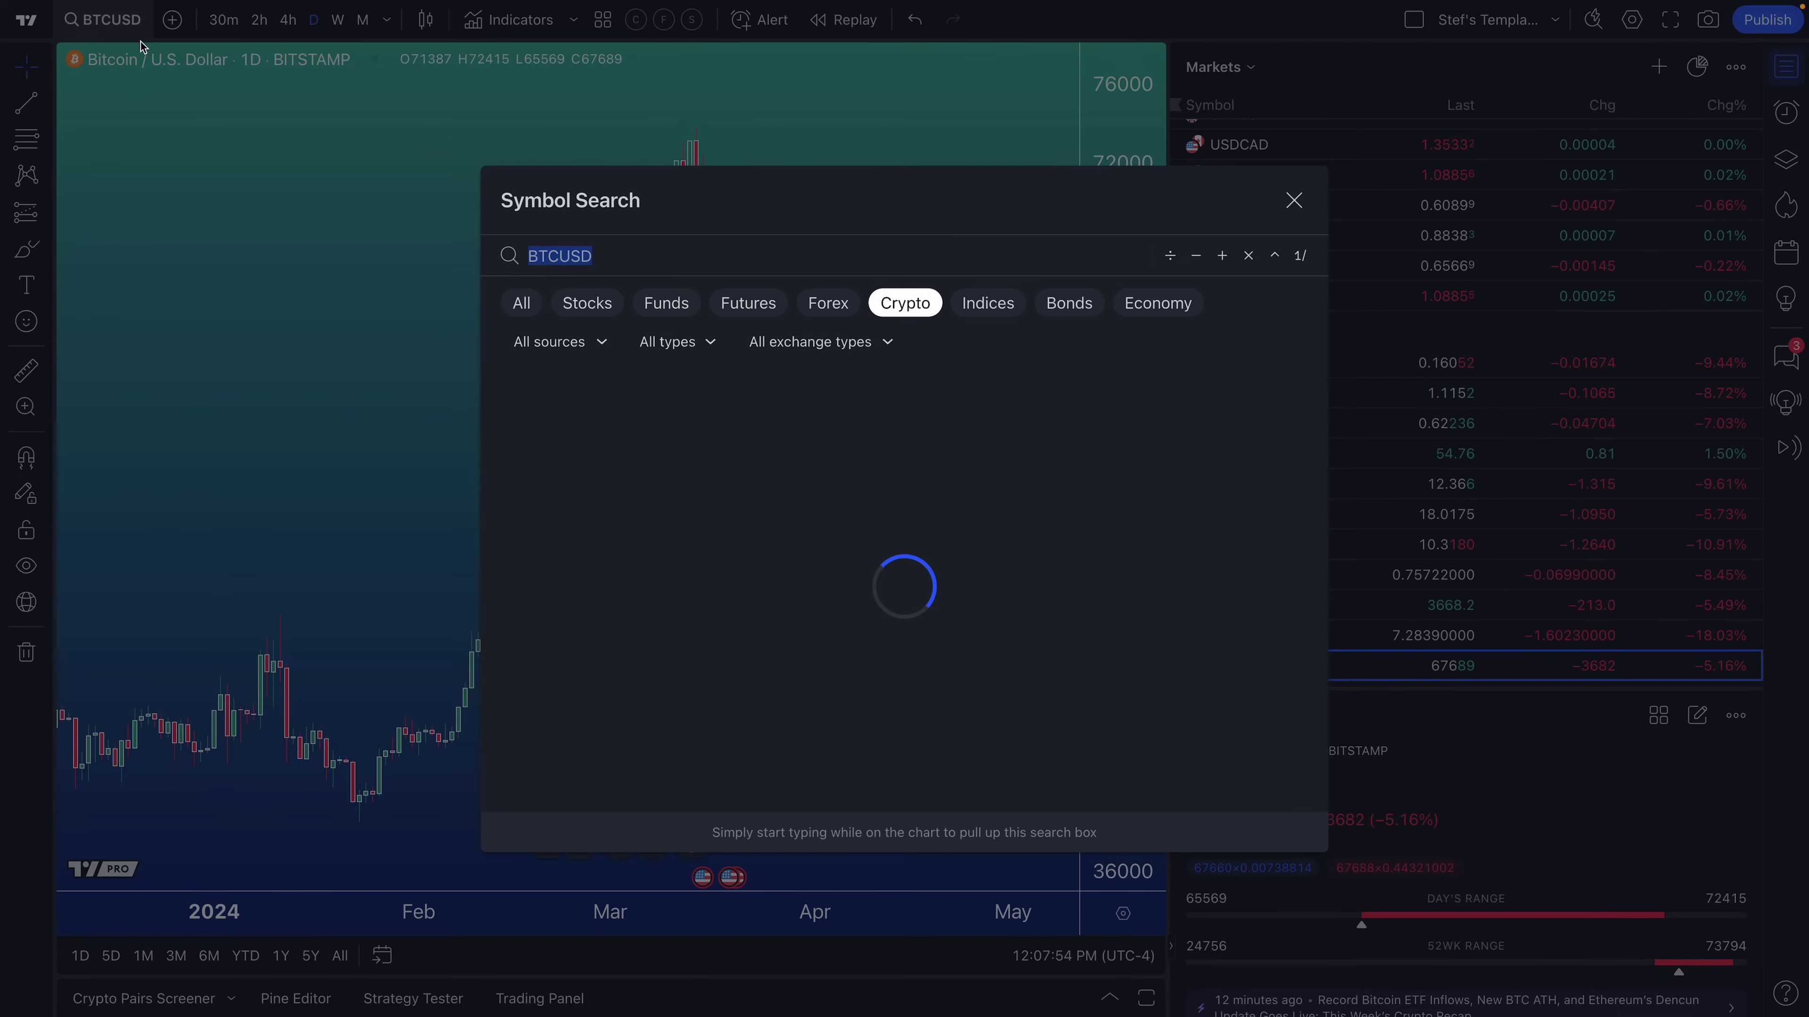
click(1296, 202)
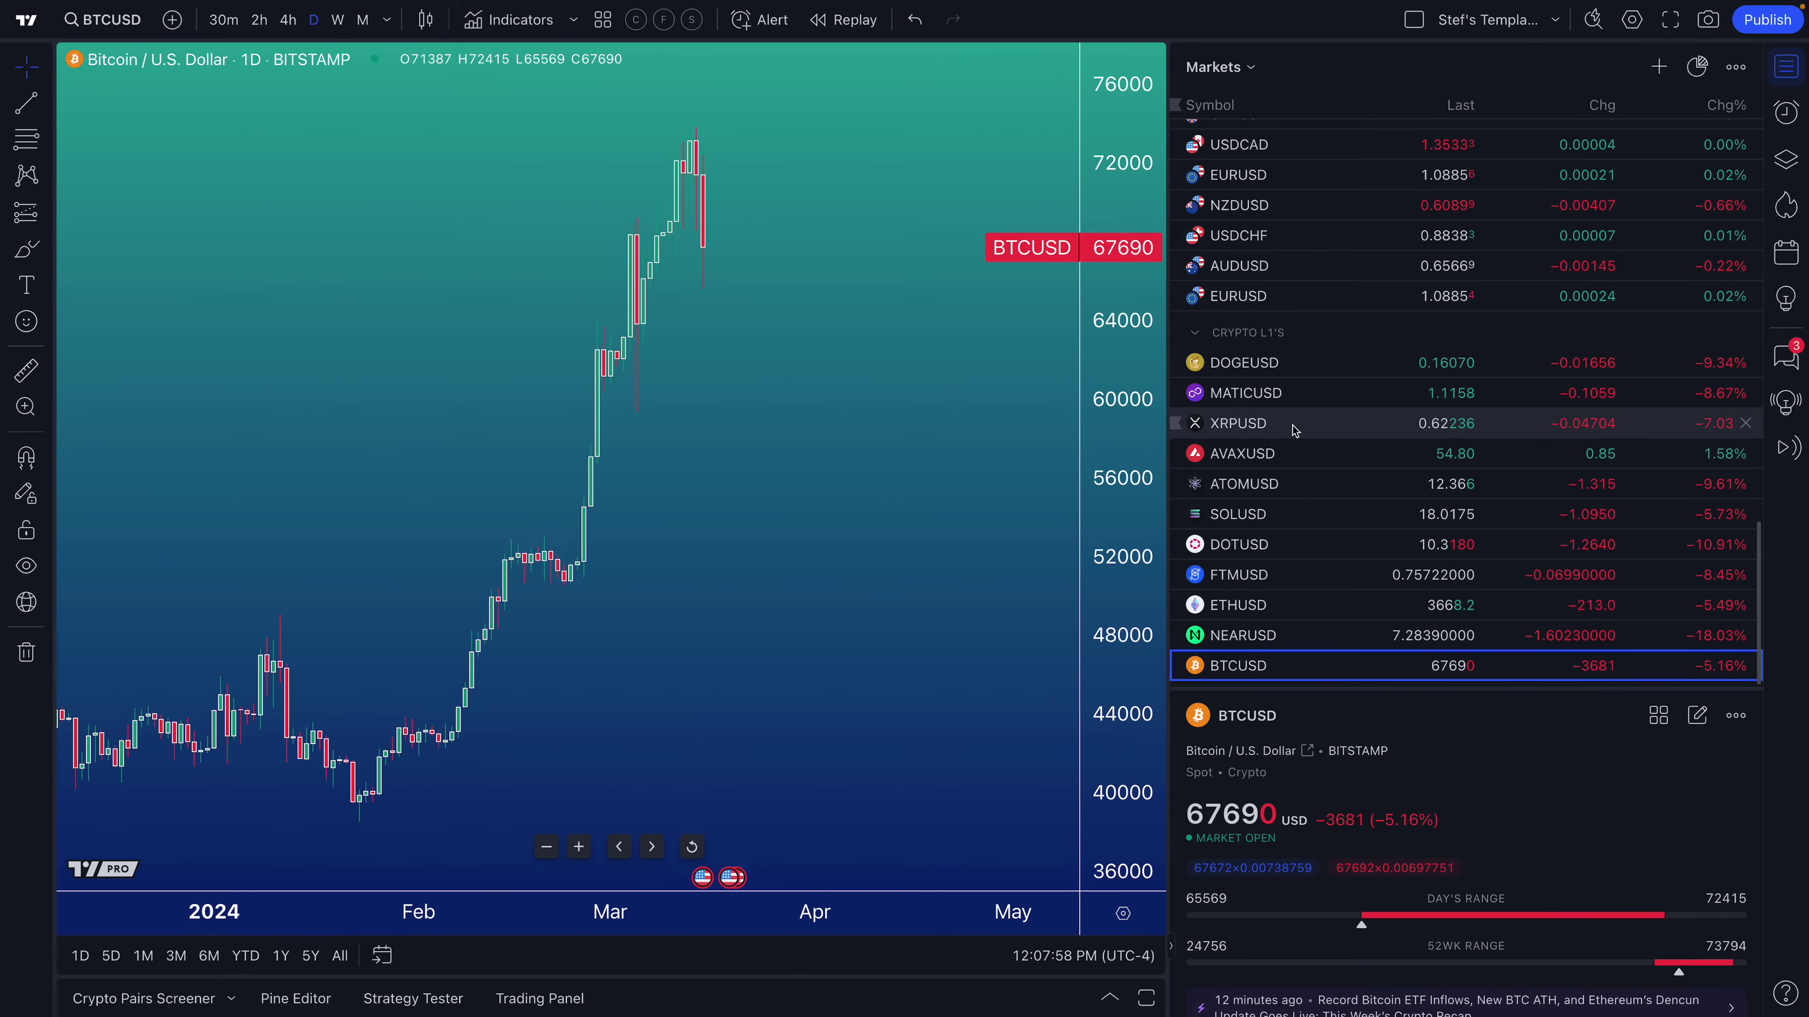
- Chart DOGEUSD, MATICUSD, XRPUSD, AVAXUSD and ATOMUSD from the watchlist, and return to the AVAXUSD chart
click(1258, 371)
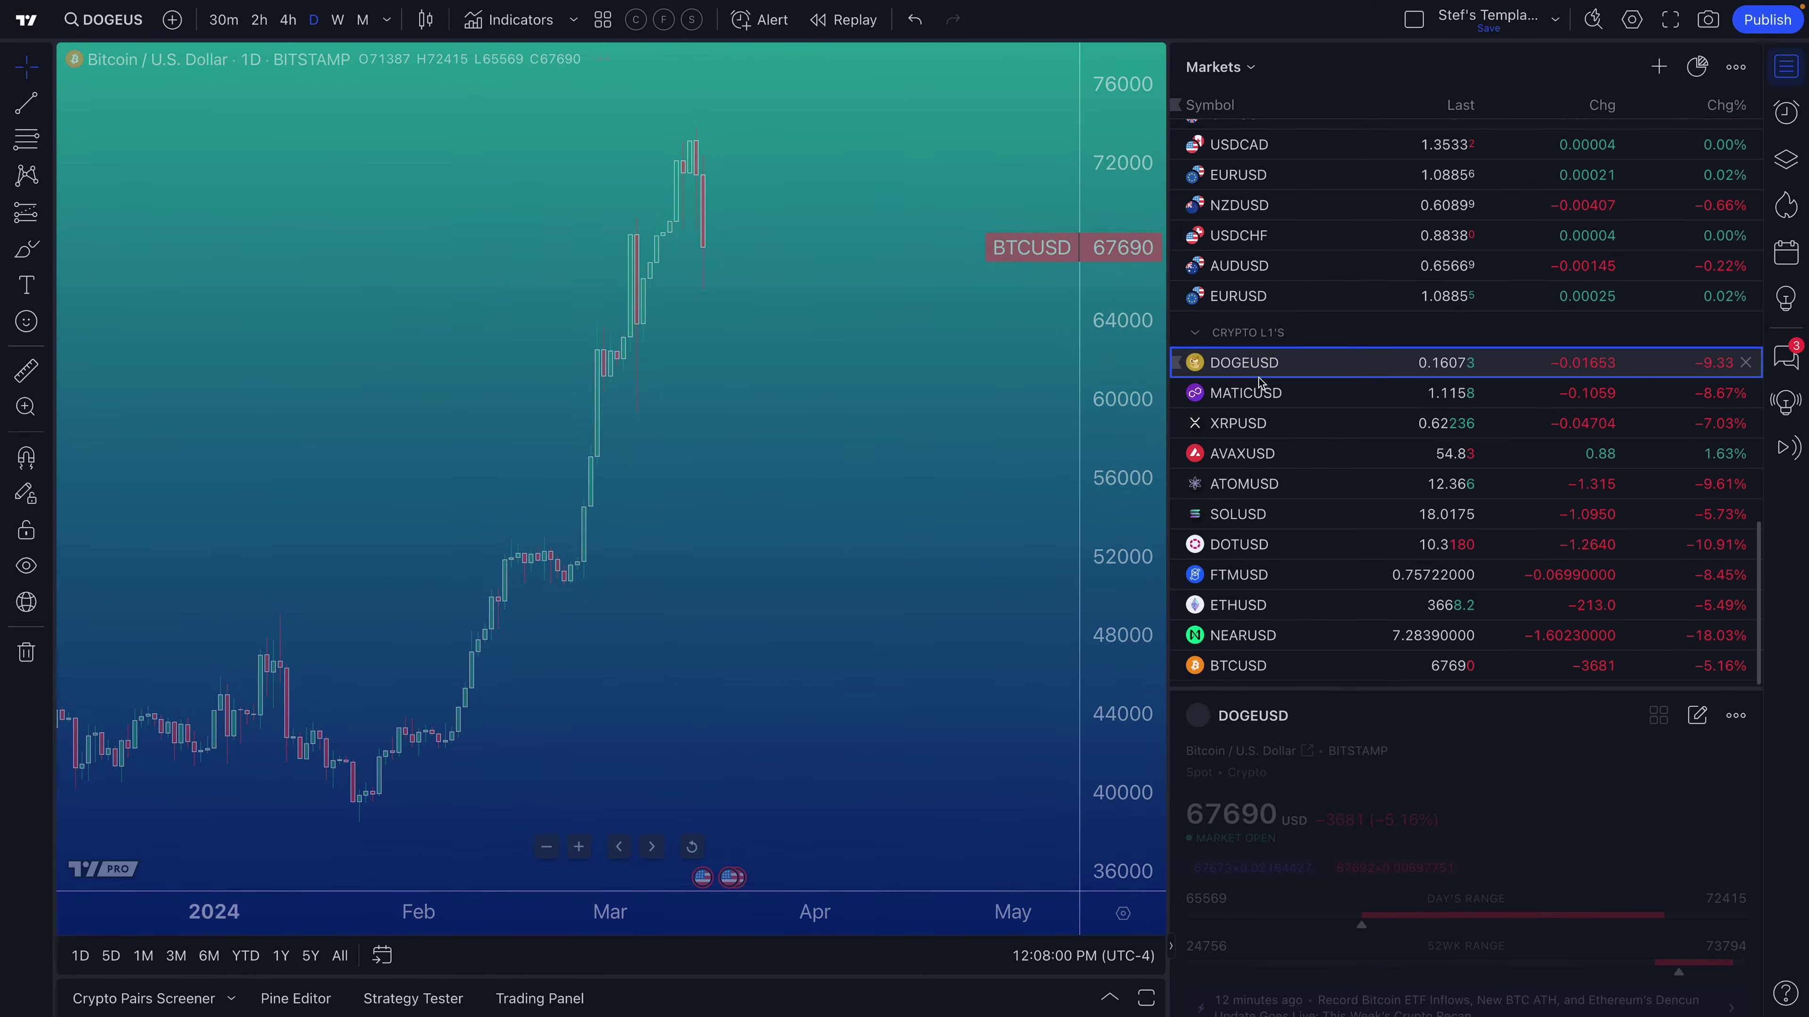
click(1247, 395)
click(1239, 427)
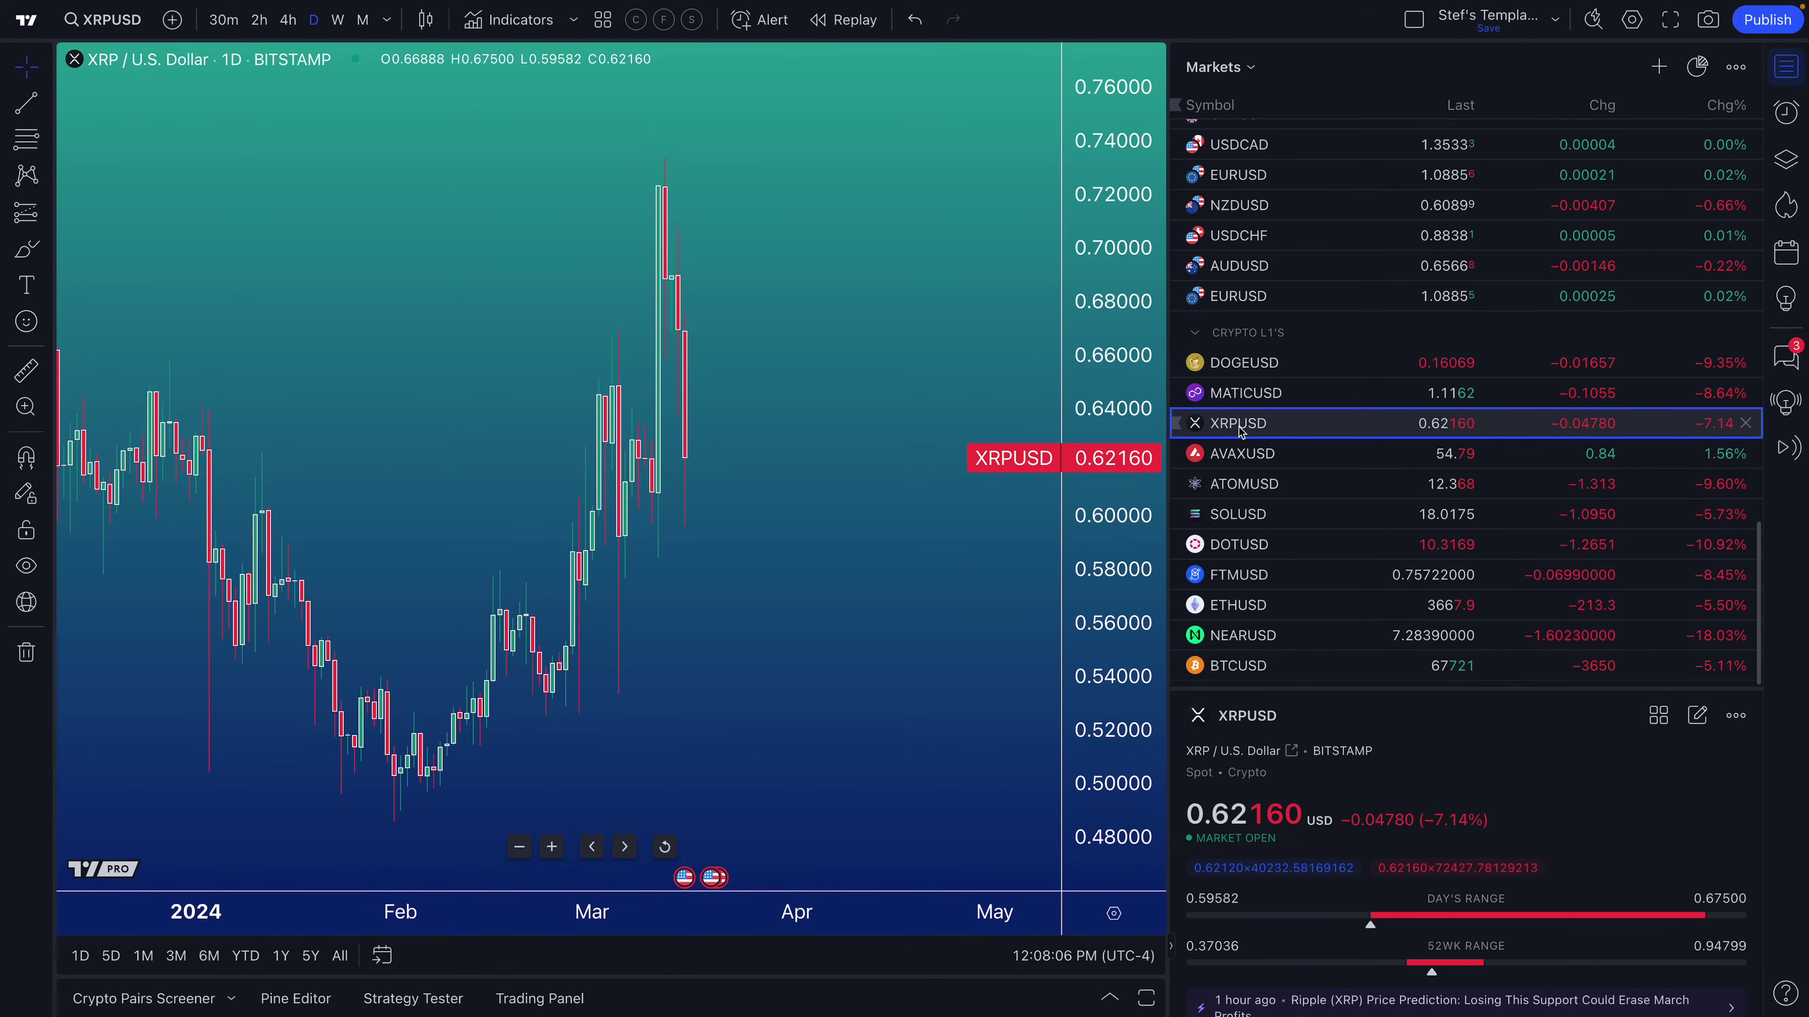
click(1235, 454)
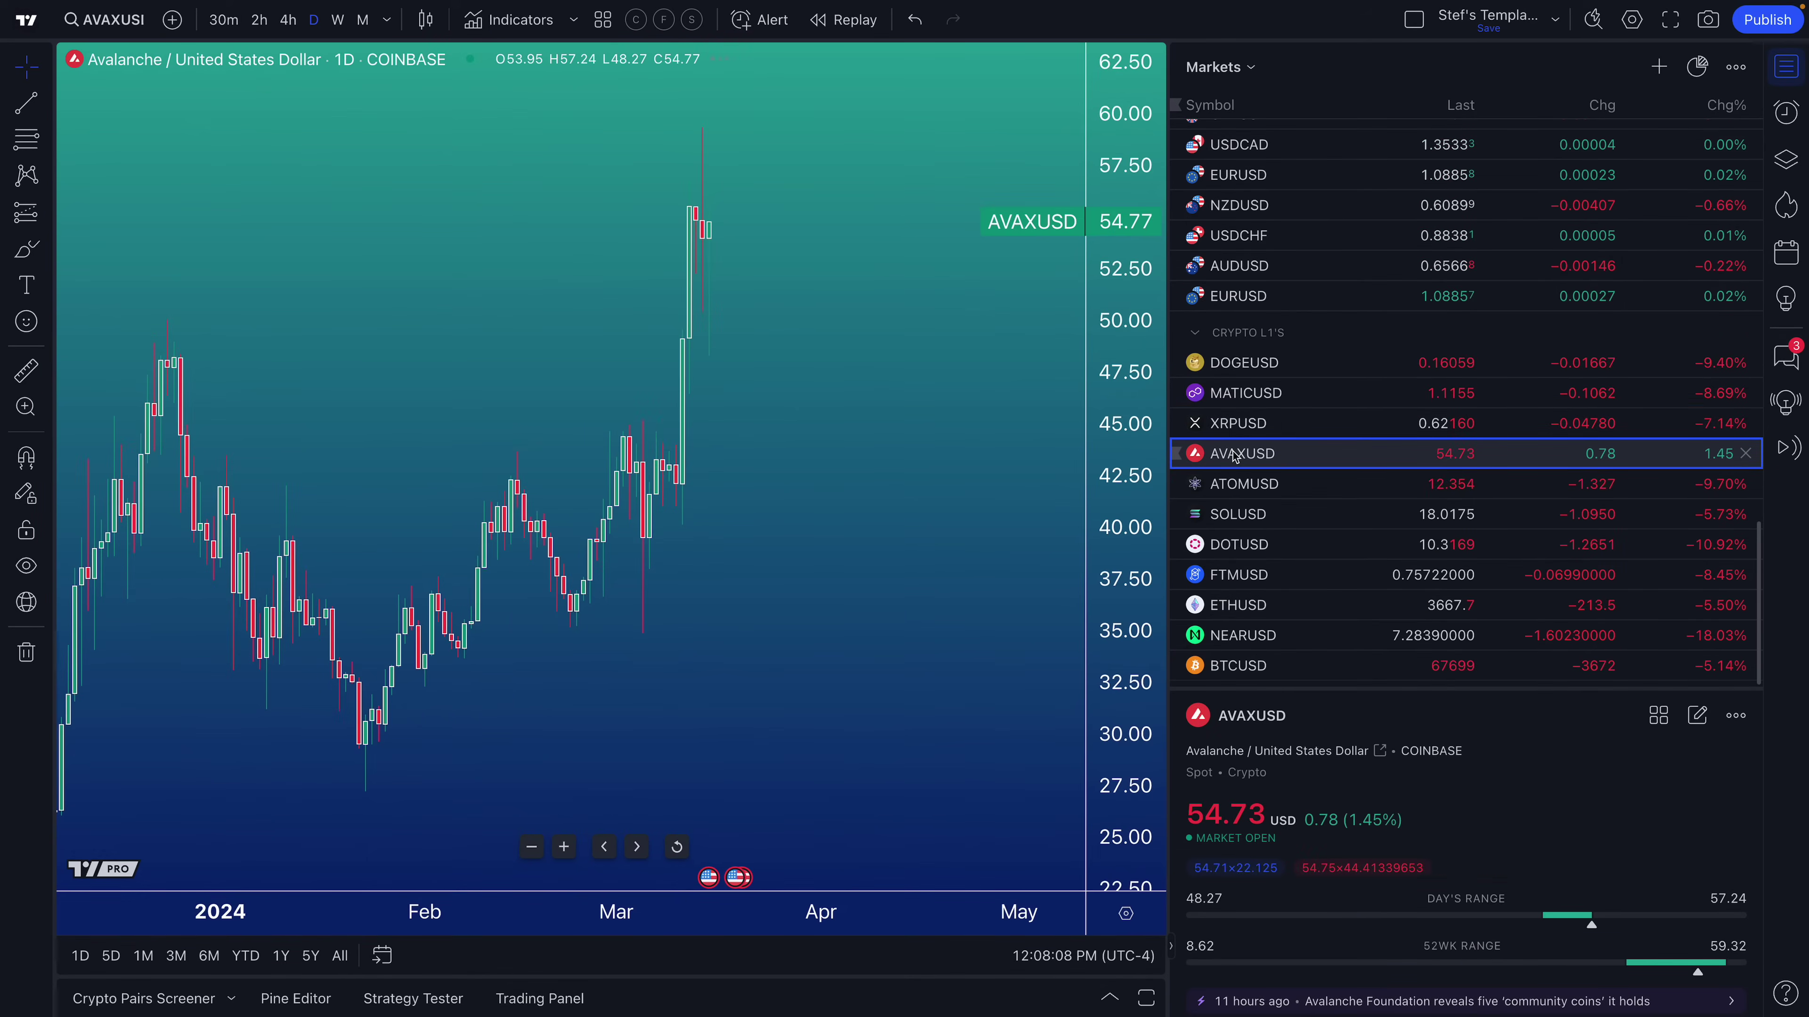
click(1233, 485)
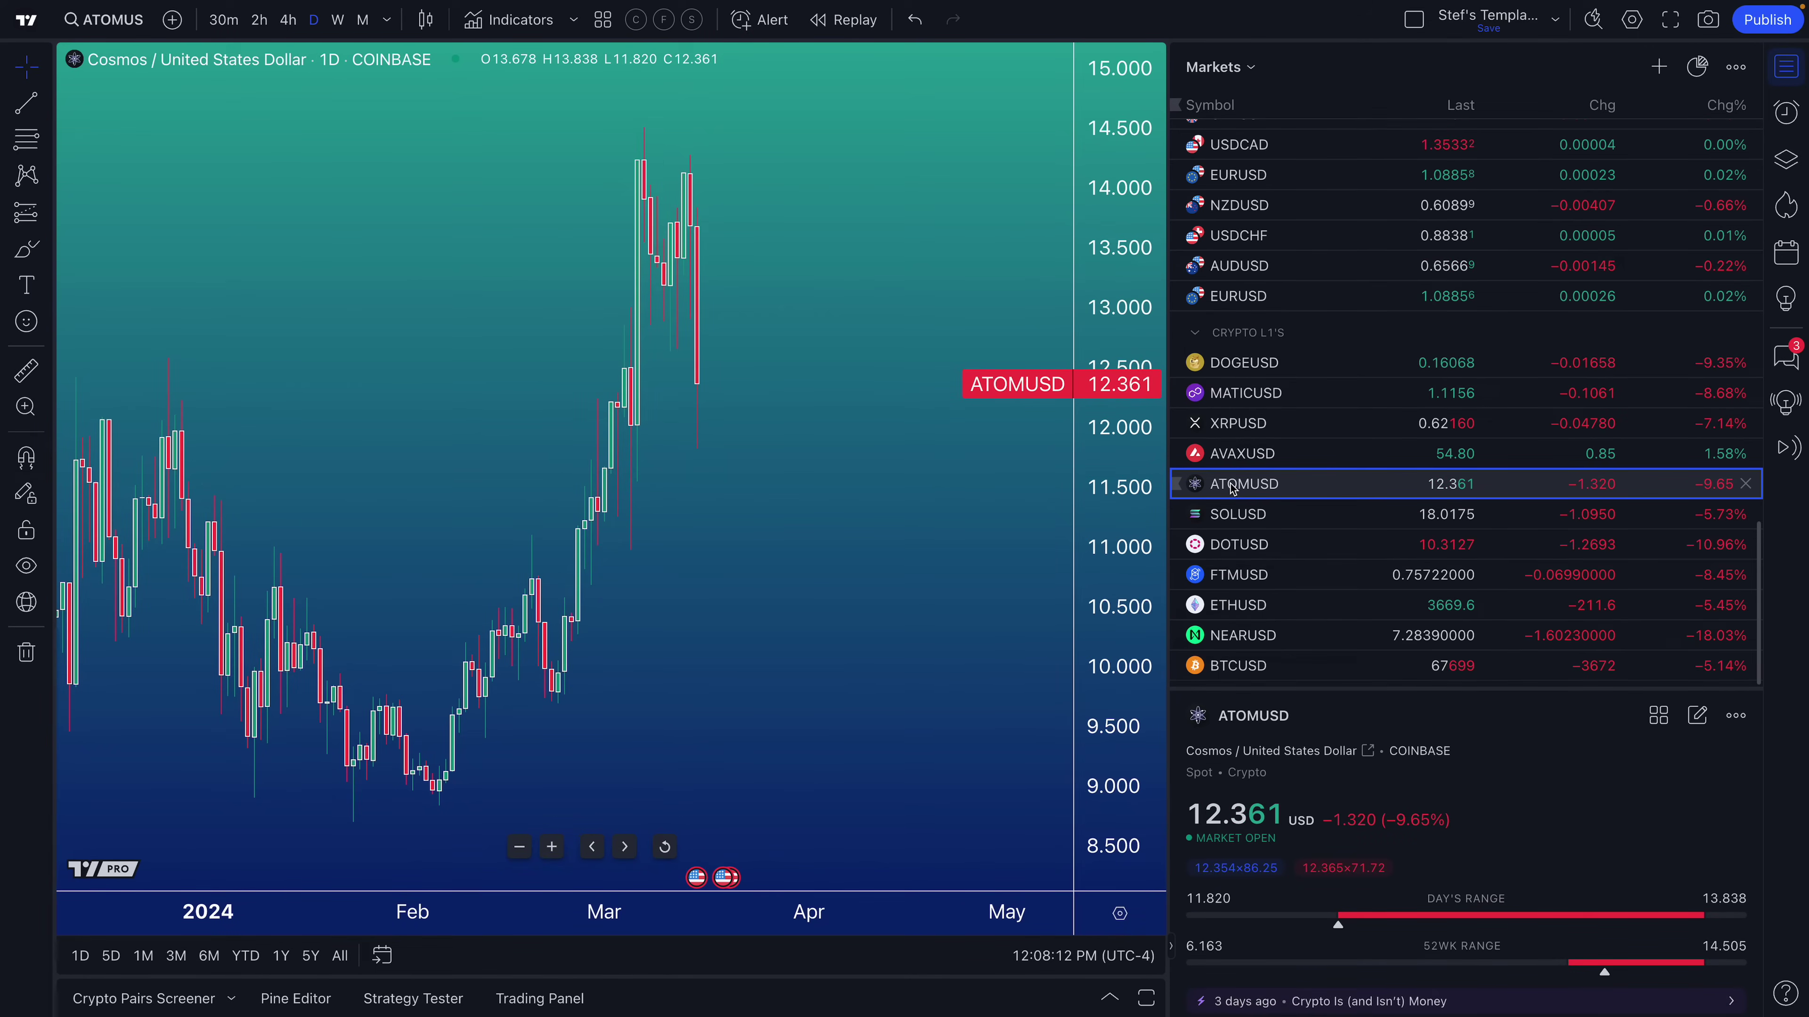
click(1234, 514)
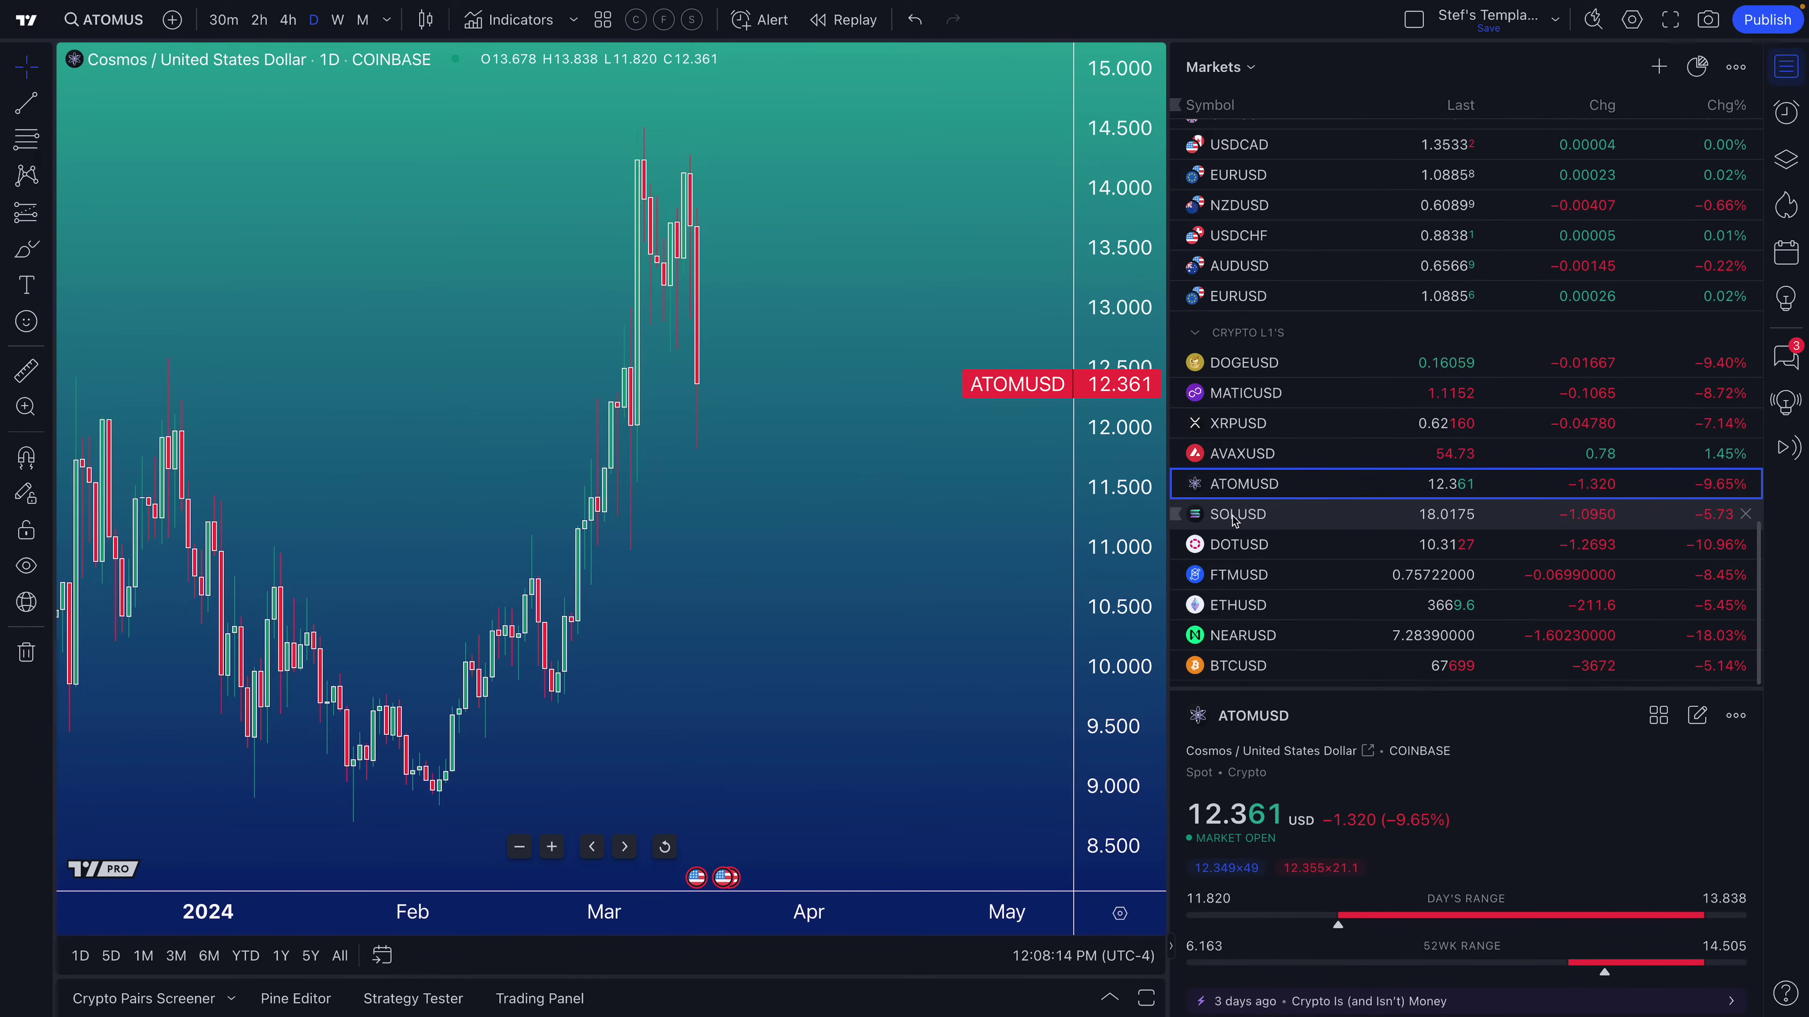
click(1267, 456)
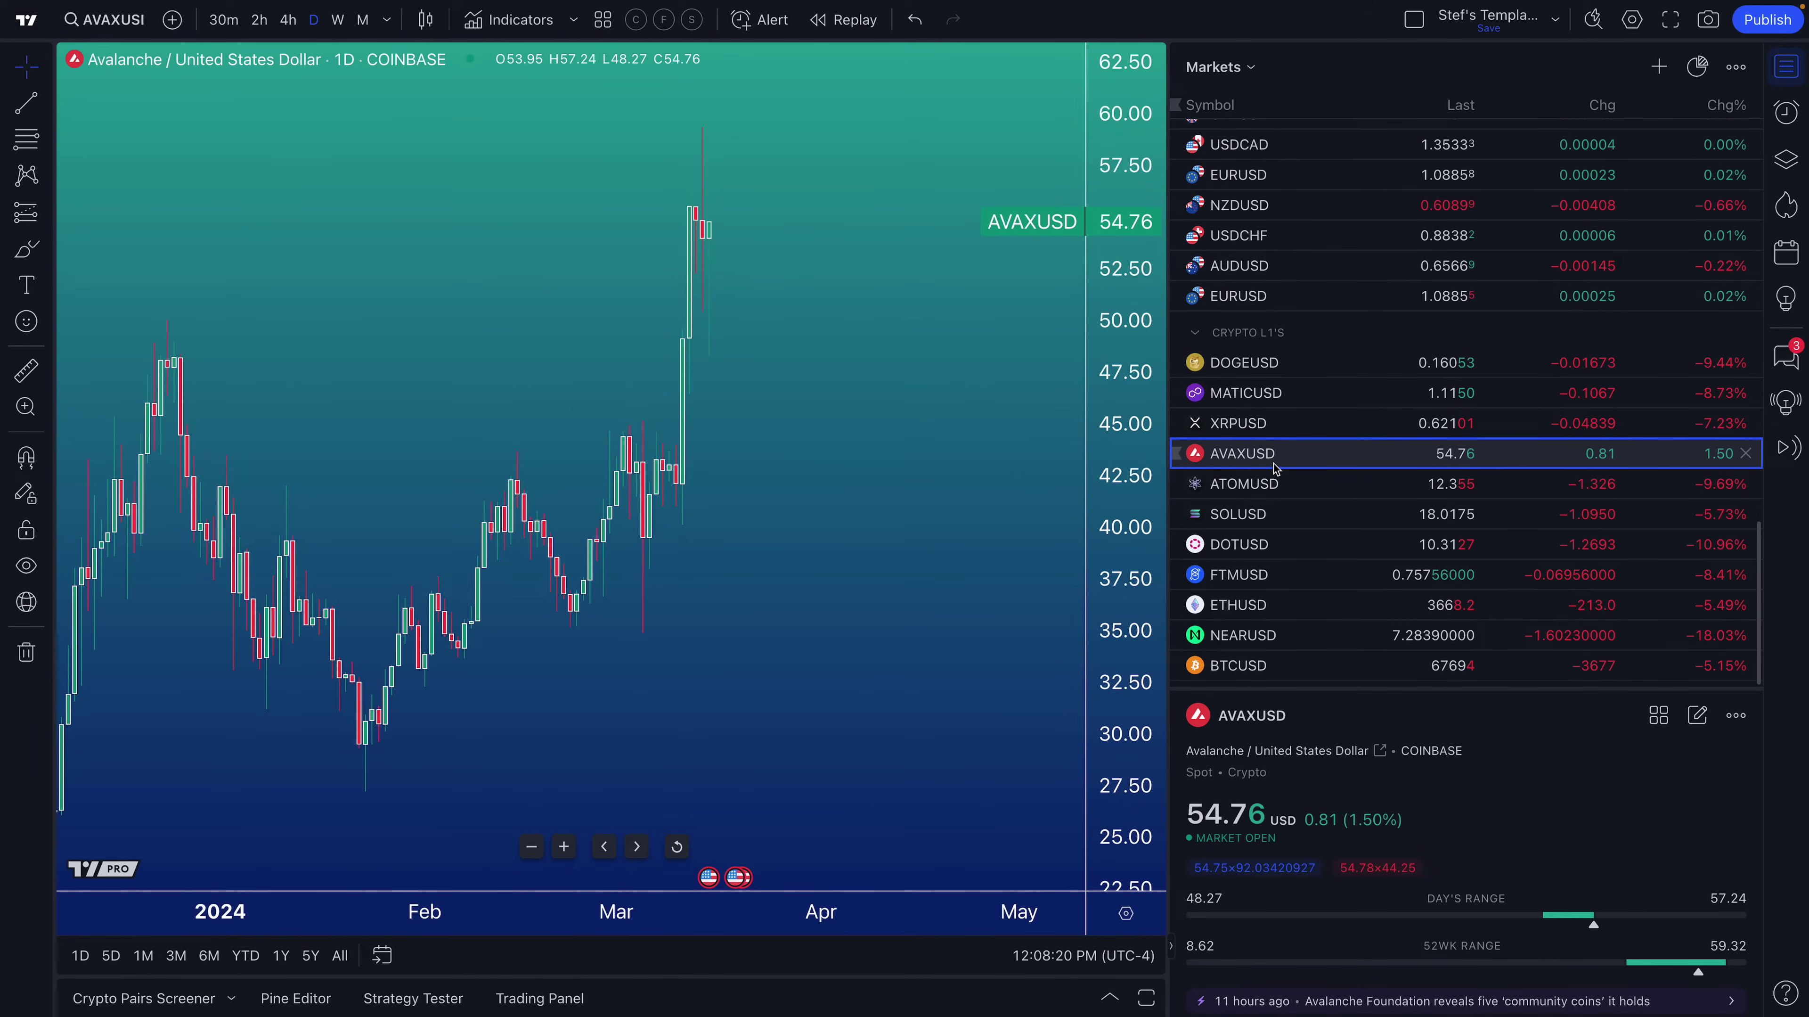
- View the flagging and adding options for AVAXUSD and the list of crypto symbols that can be added to the watchlist
right_click(1273, 463)
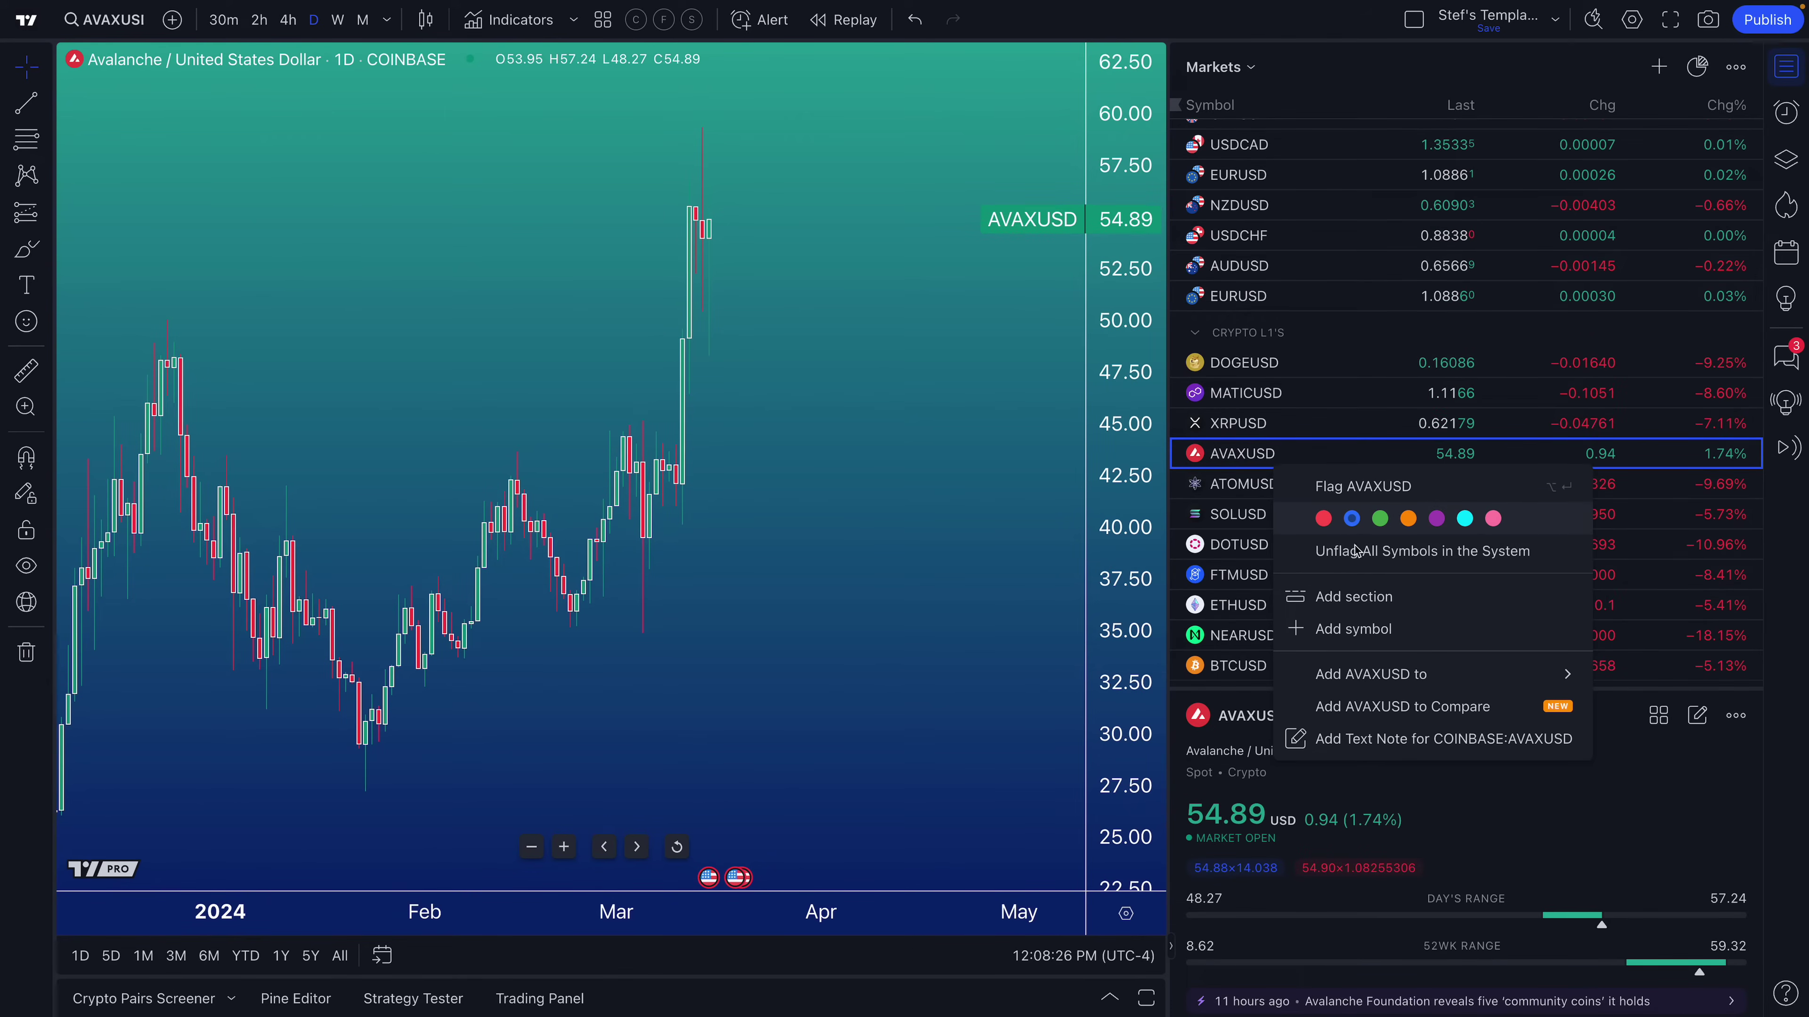
mouse_move(1354, 655)
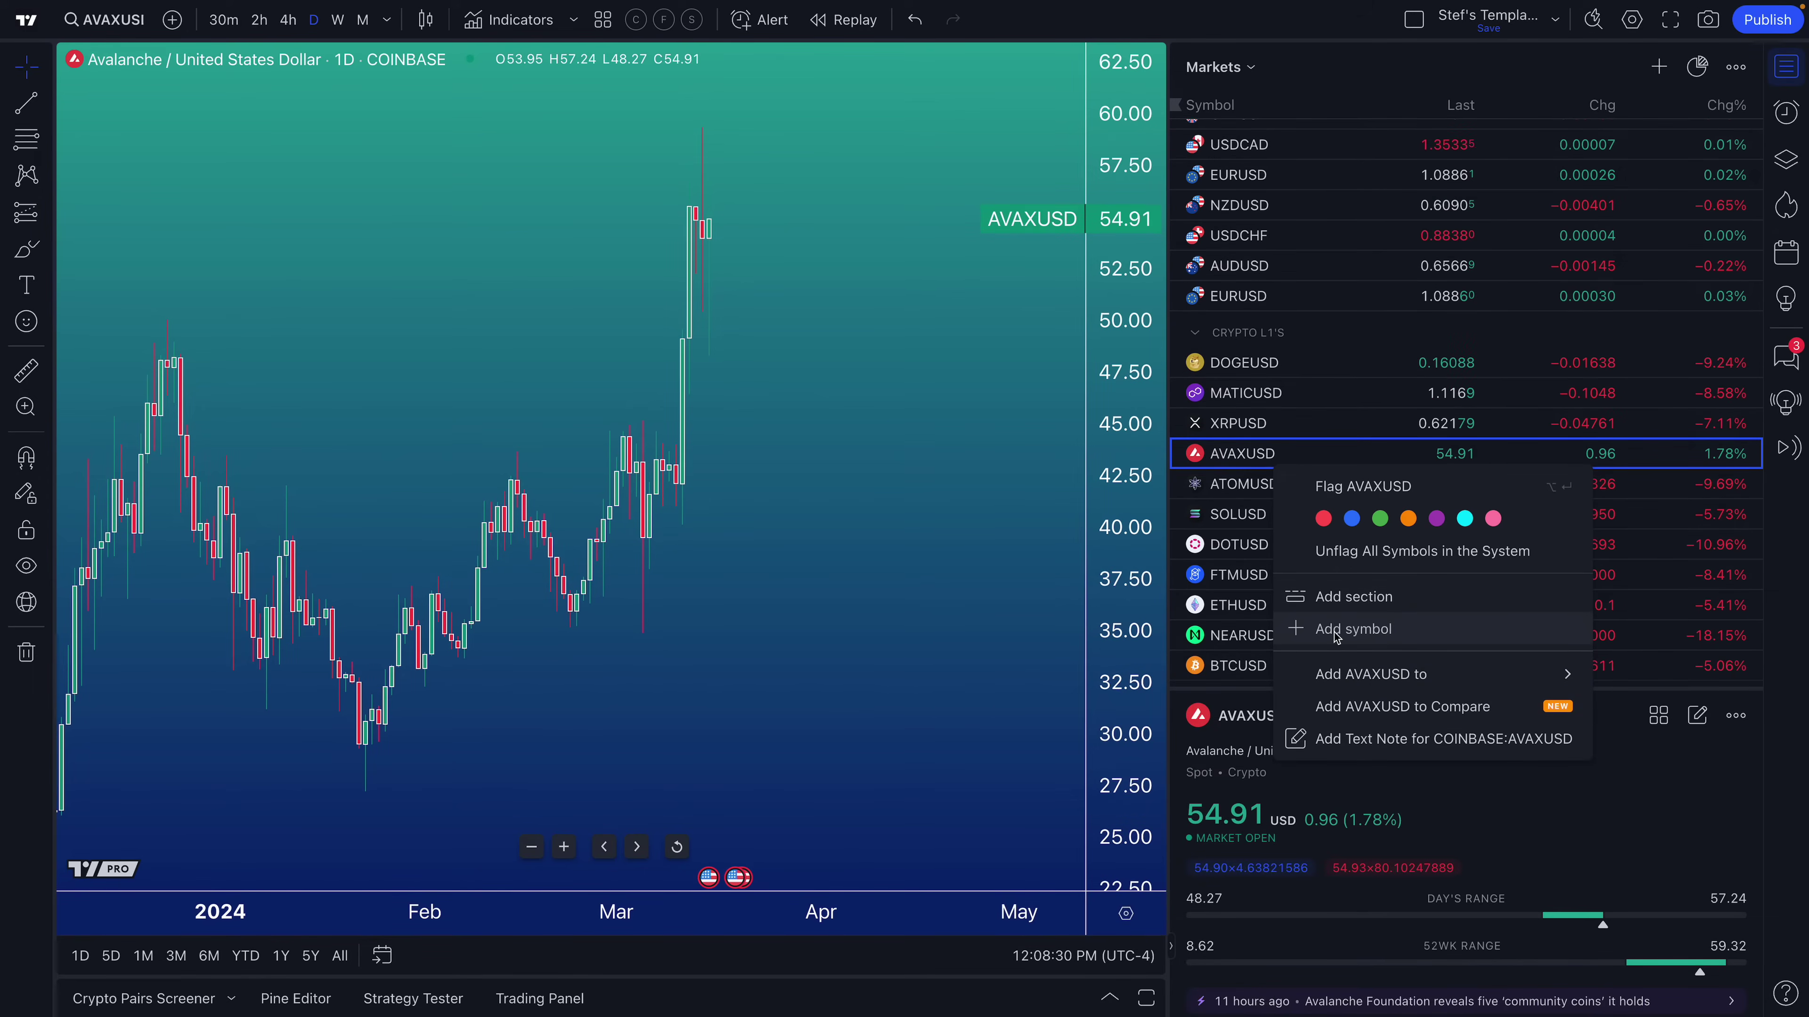
click(1657, 68)
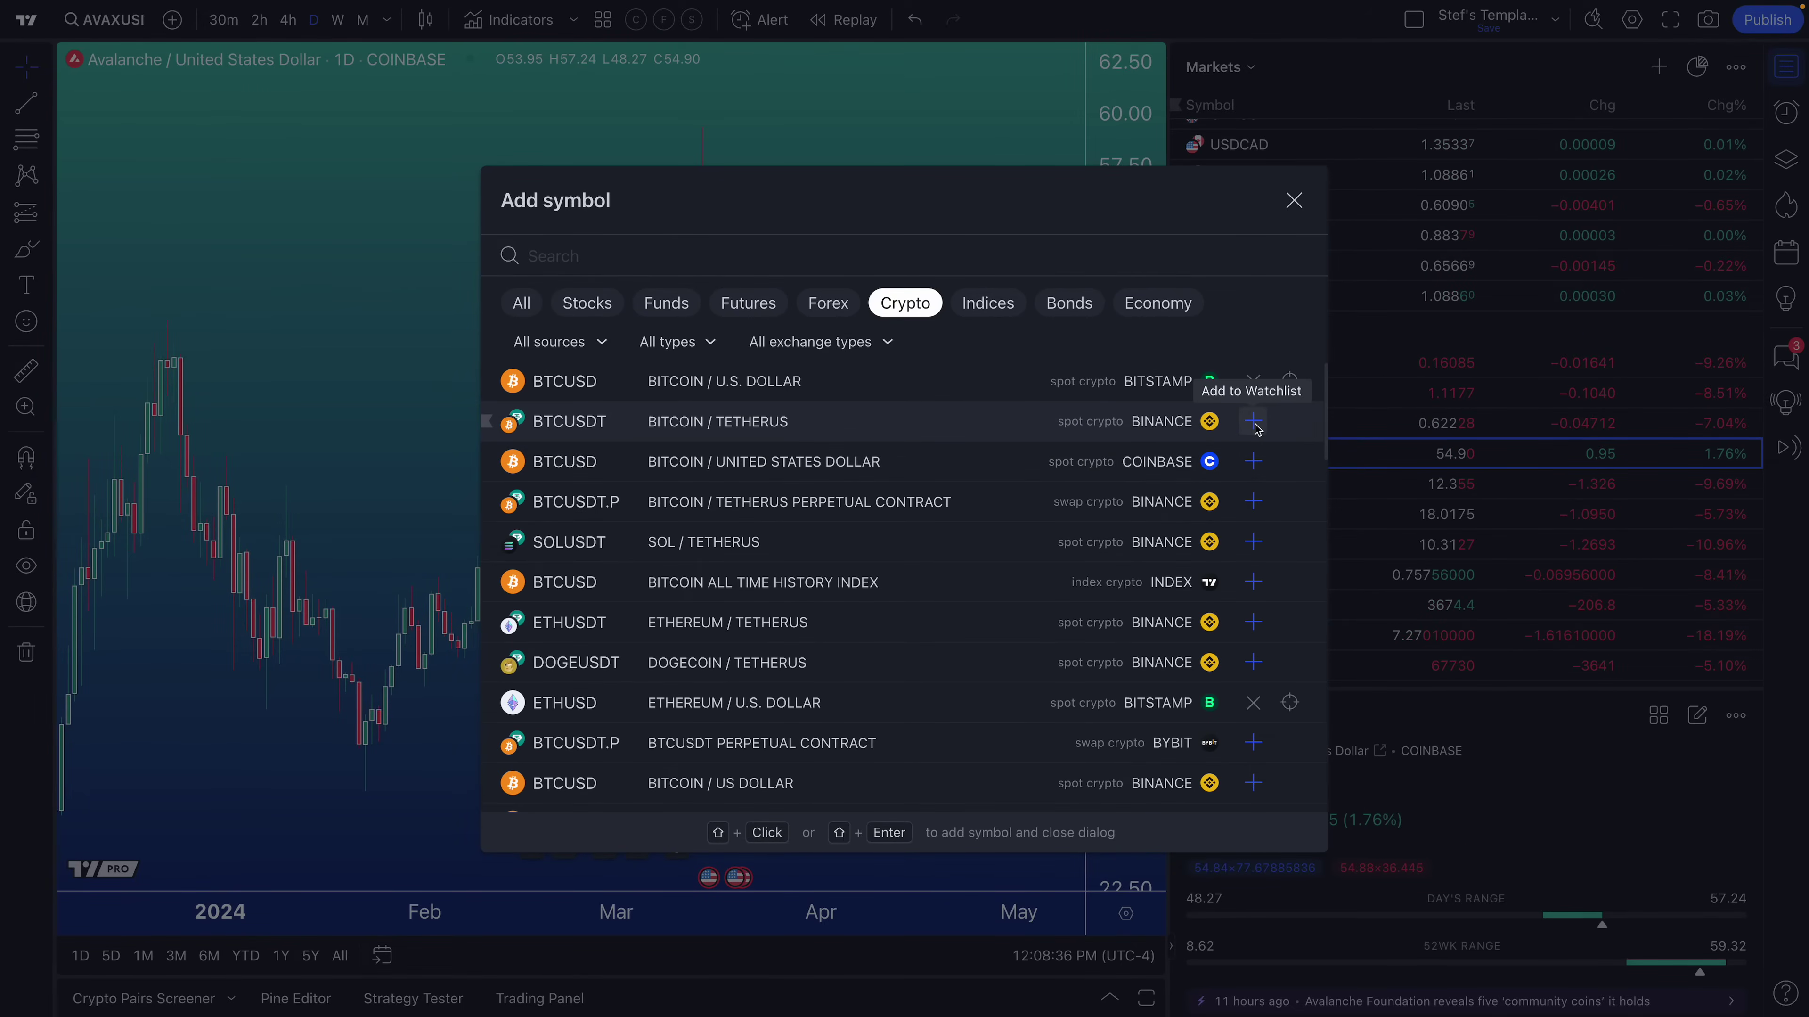
click(1293, 201)
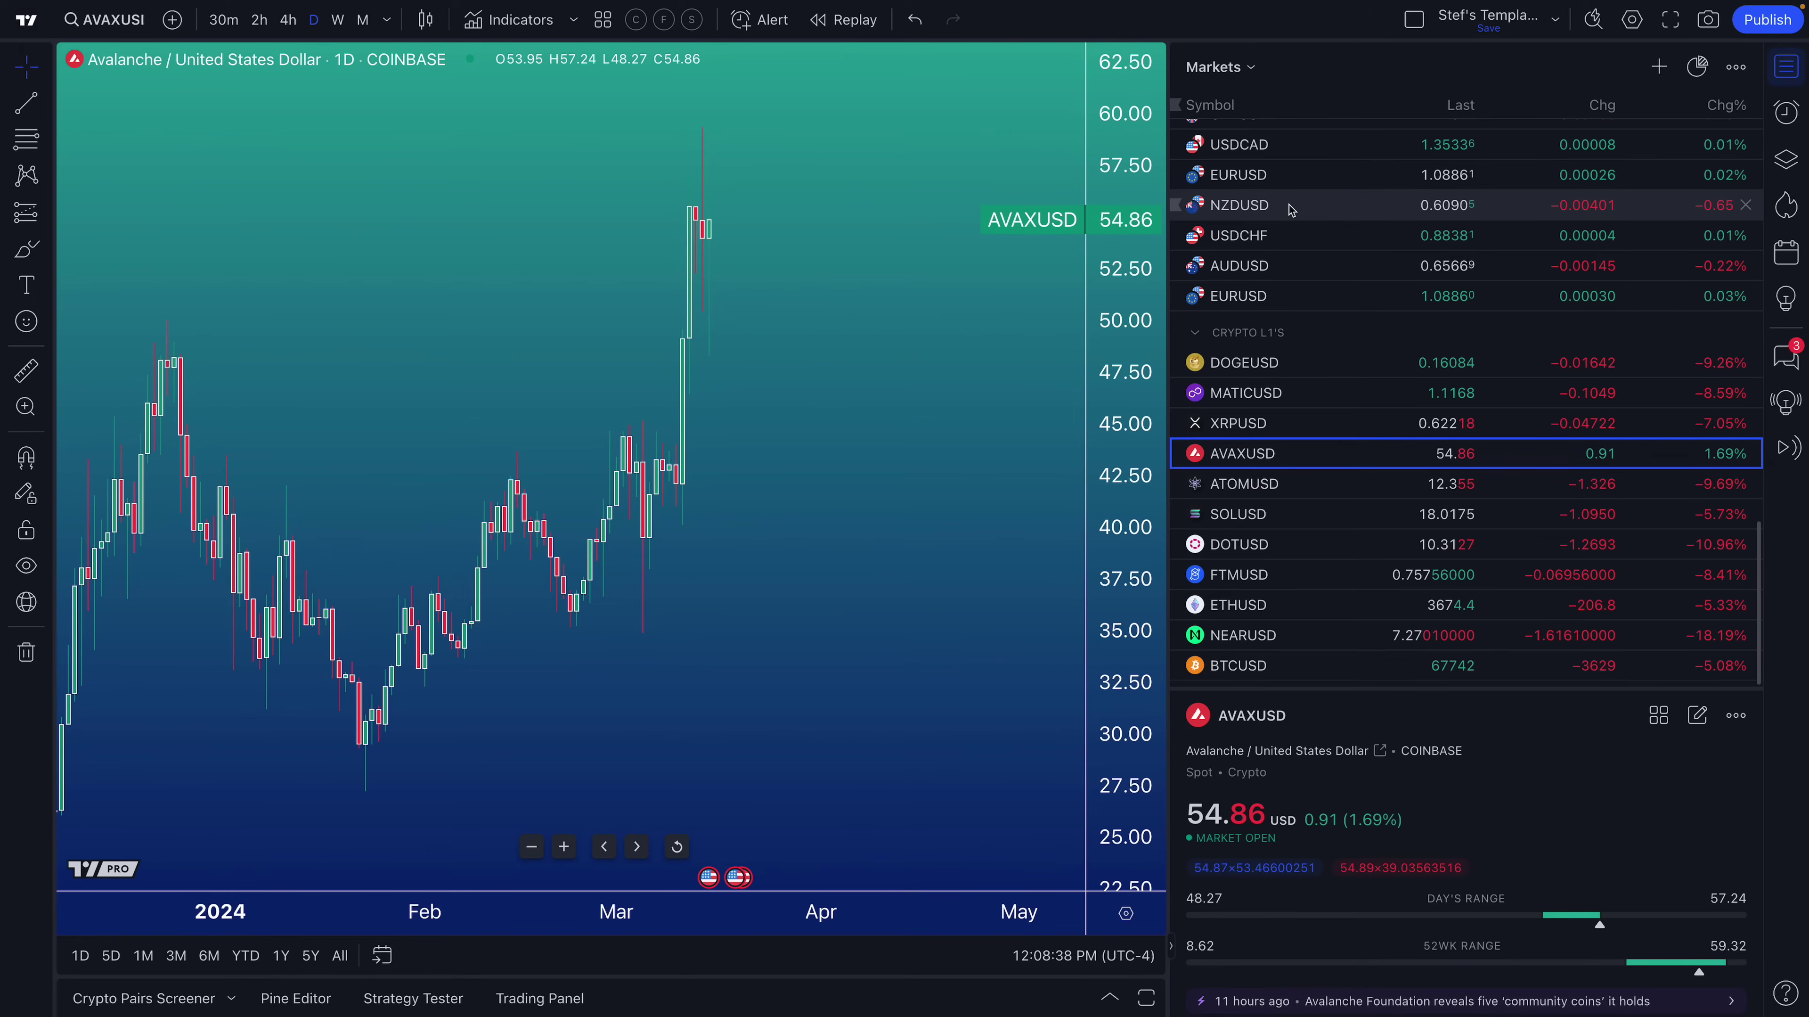
- Enlarge the AVAXUSD details area and look through its key stats, performance and technicals
drag(1343, 687, 1220, 327)
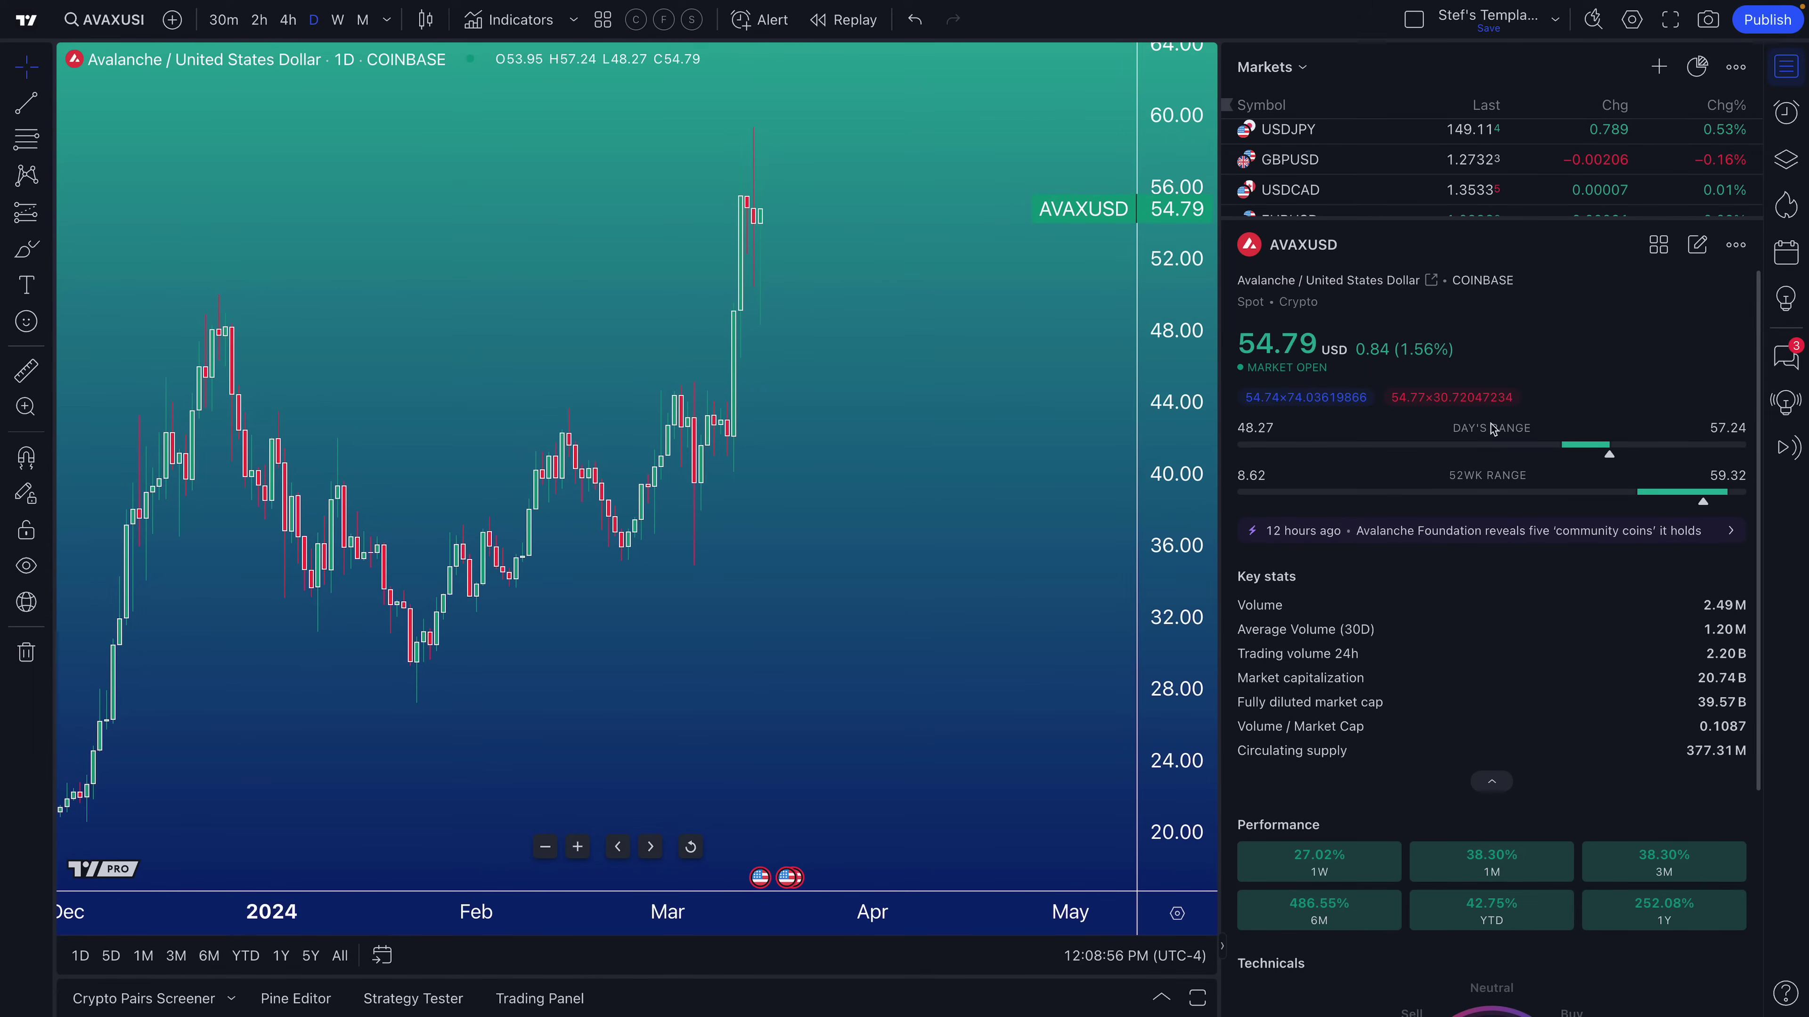
scroll(1483, 485, down, 3)
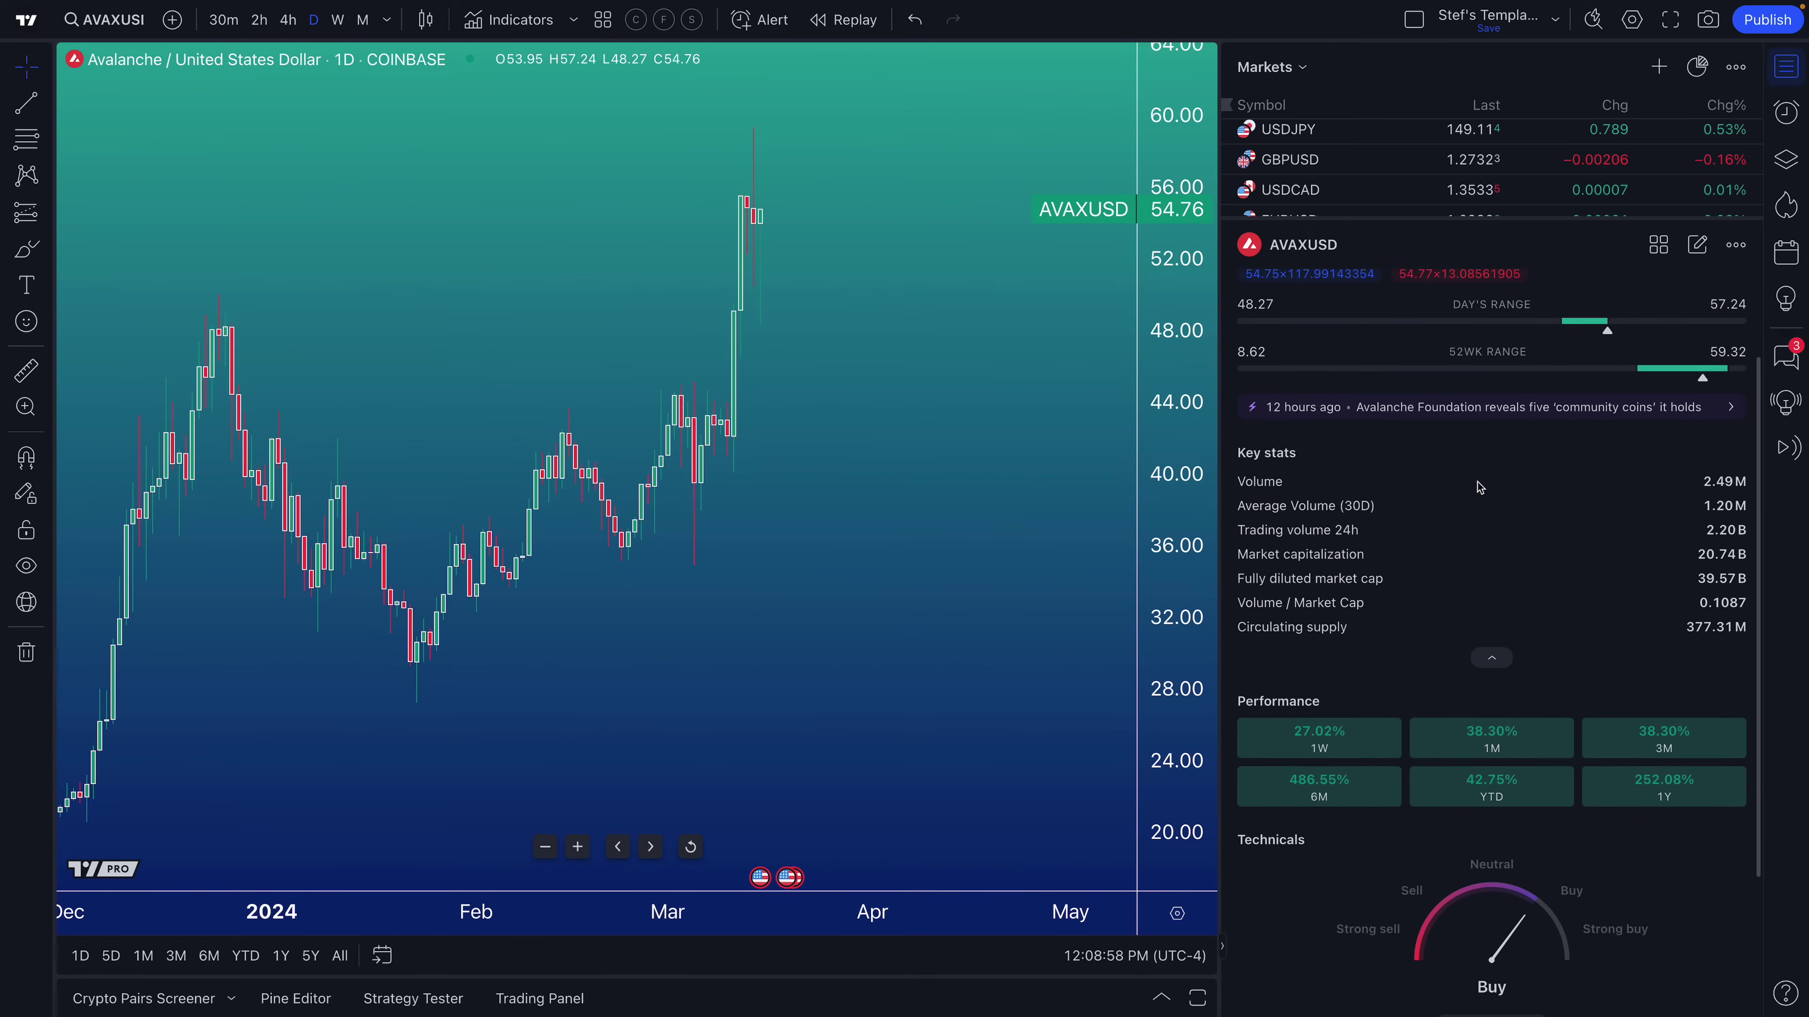
scroll(1477, 480, down, 1)
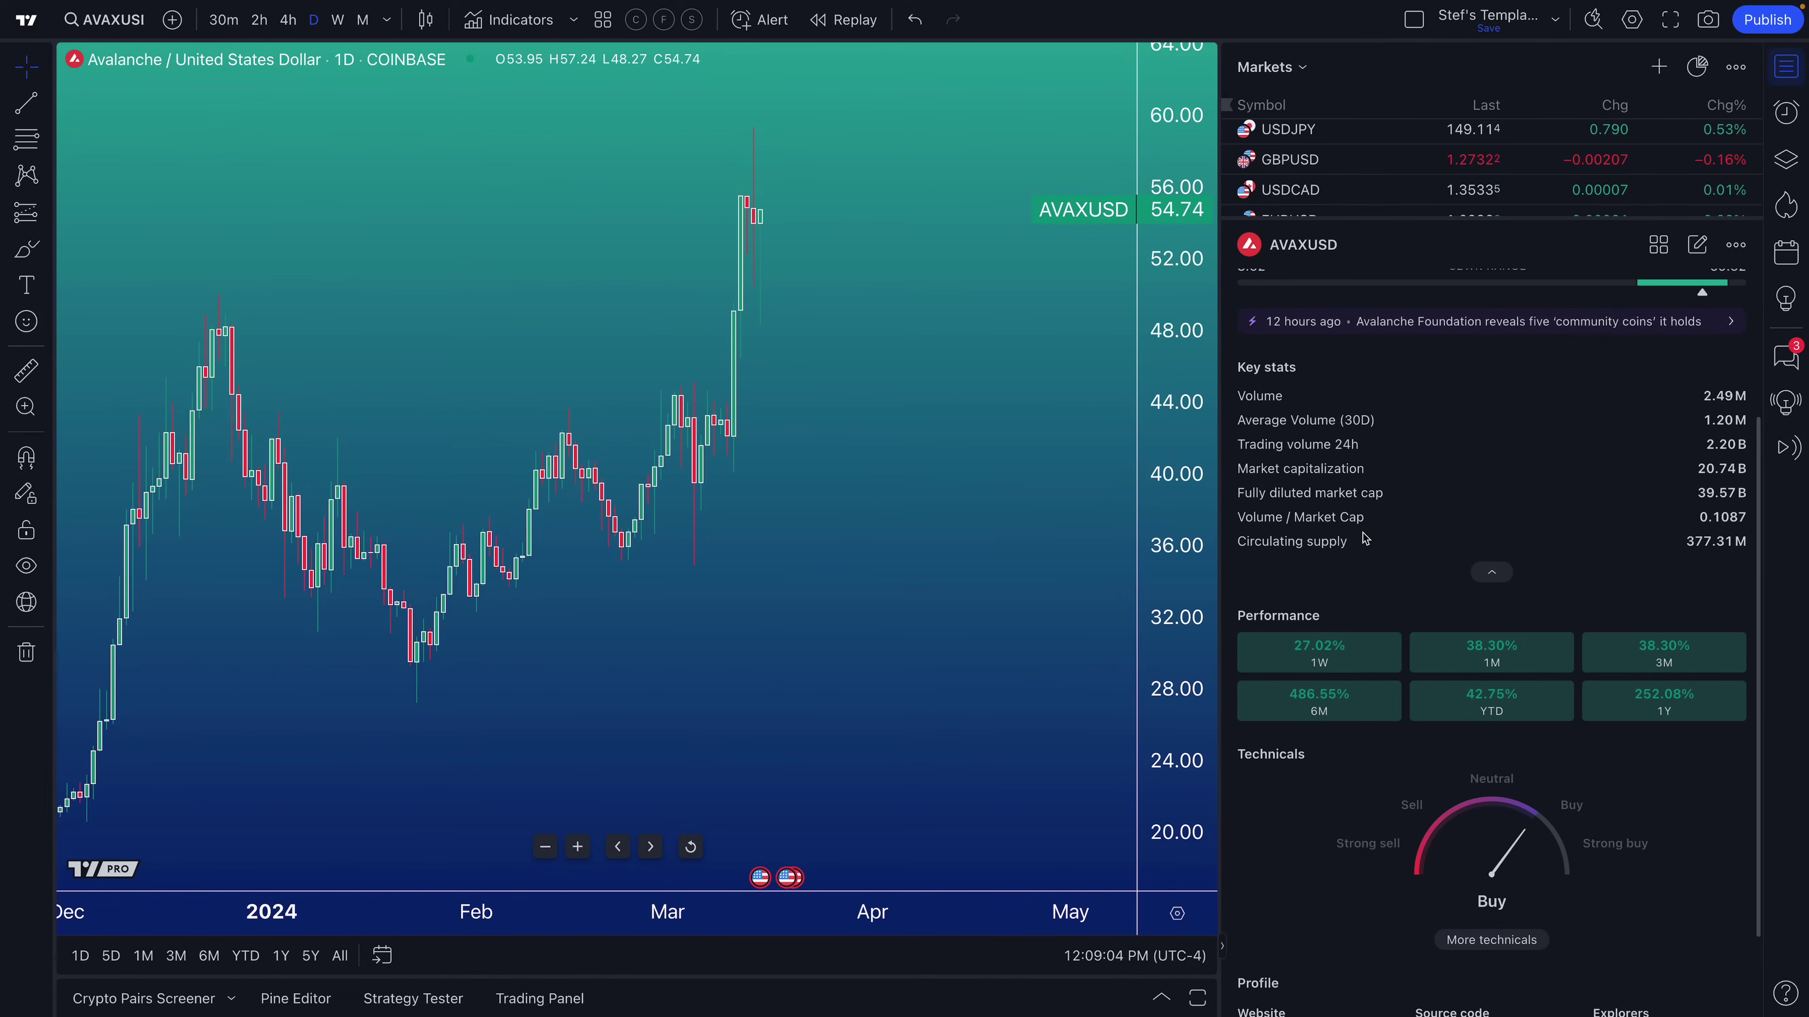
- View the list of AVAXUSD news headlines twice, returning to the symbol details each time
click(1397, 330)
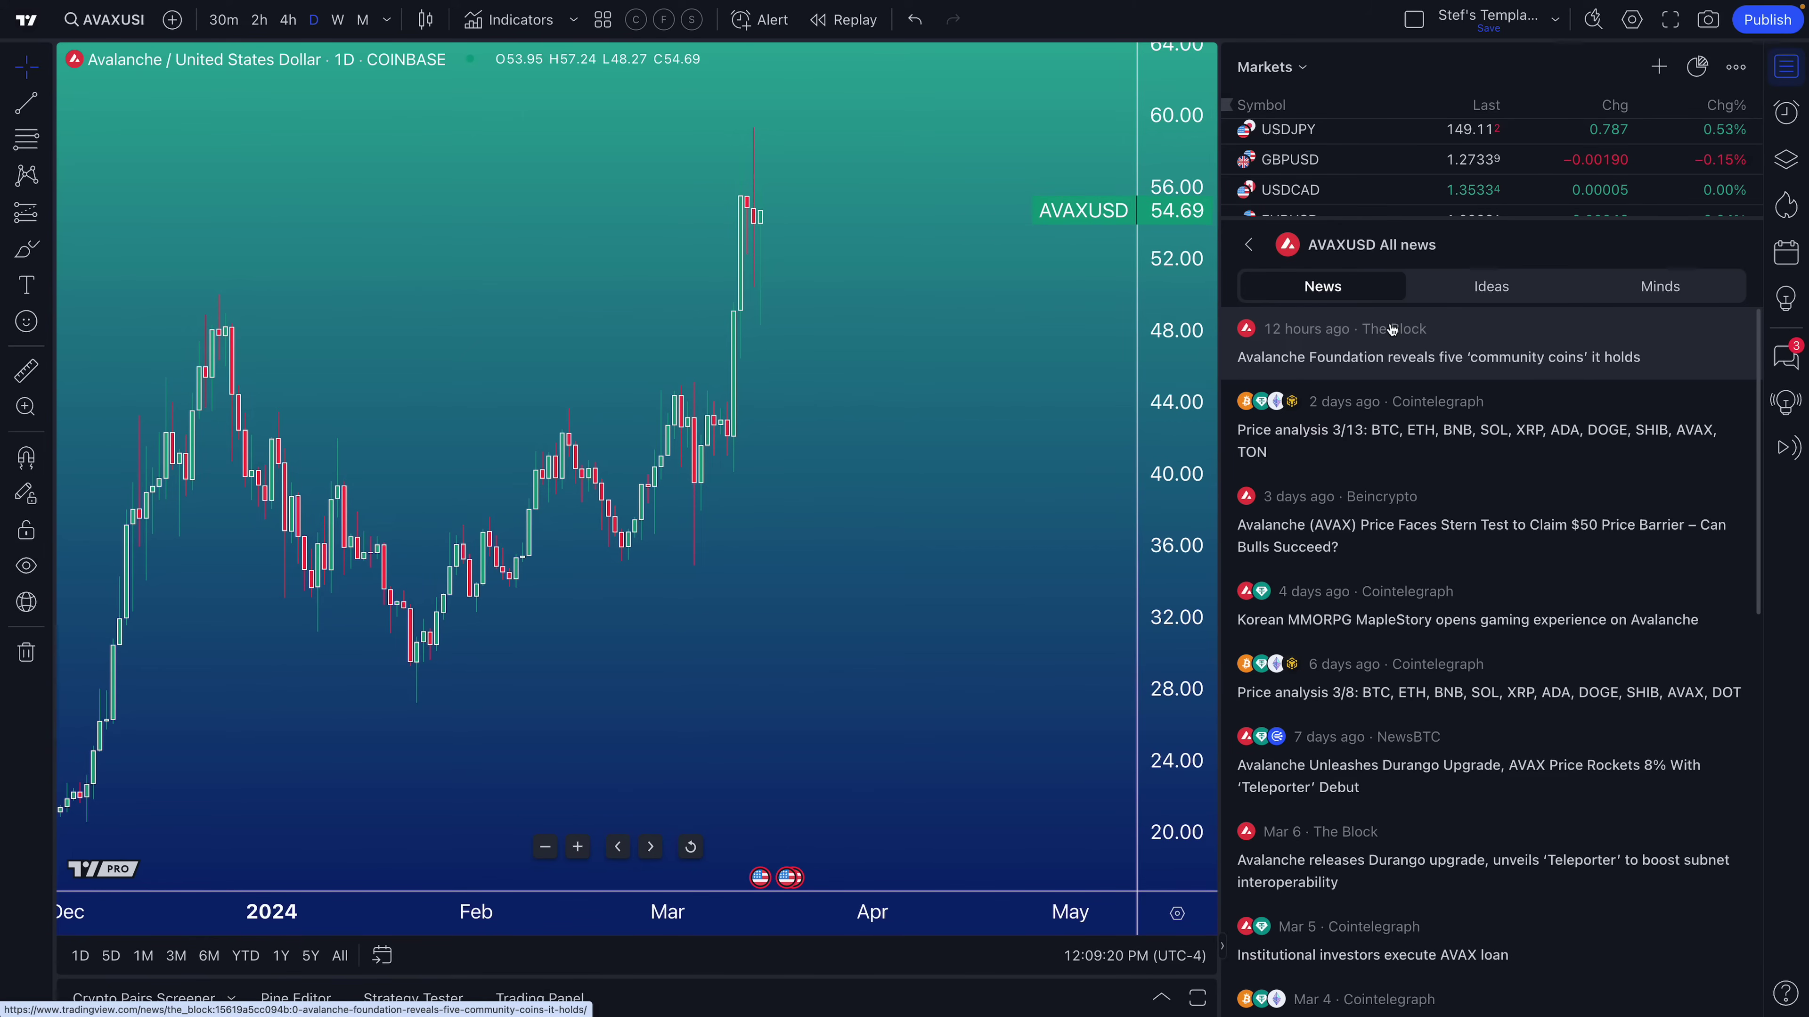
click(1248, 244)
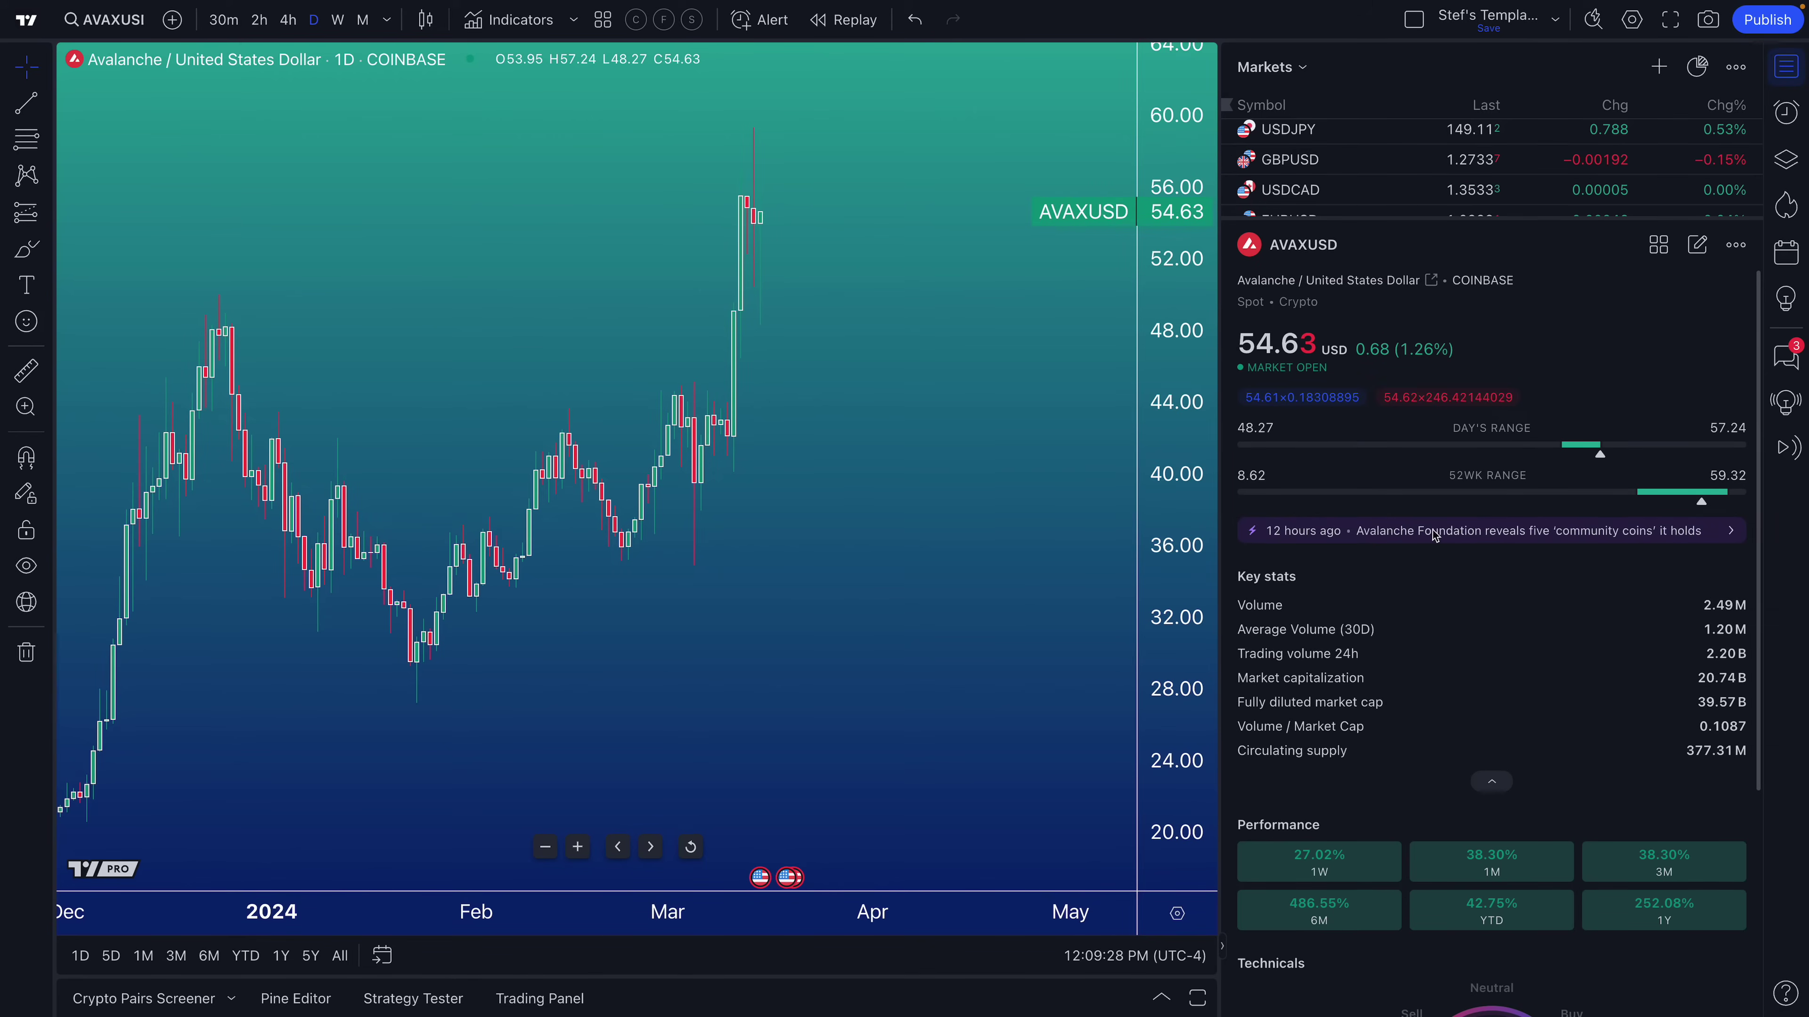
click(1416, 535)
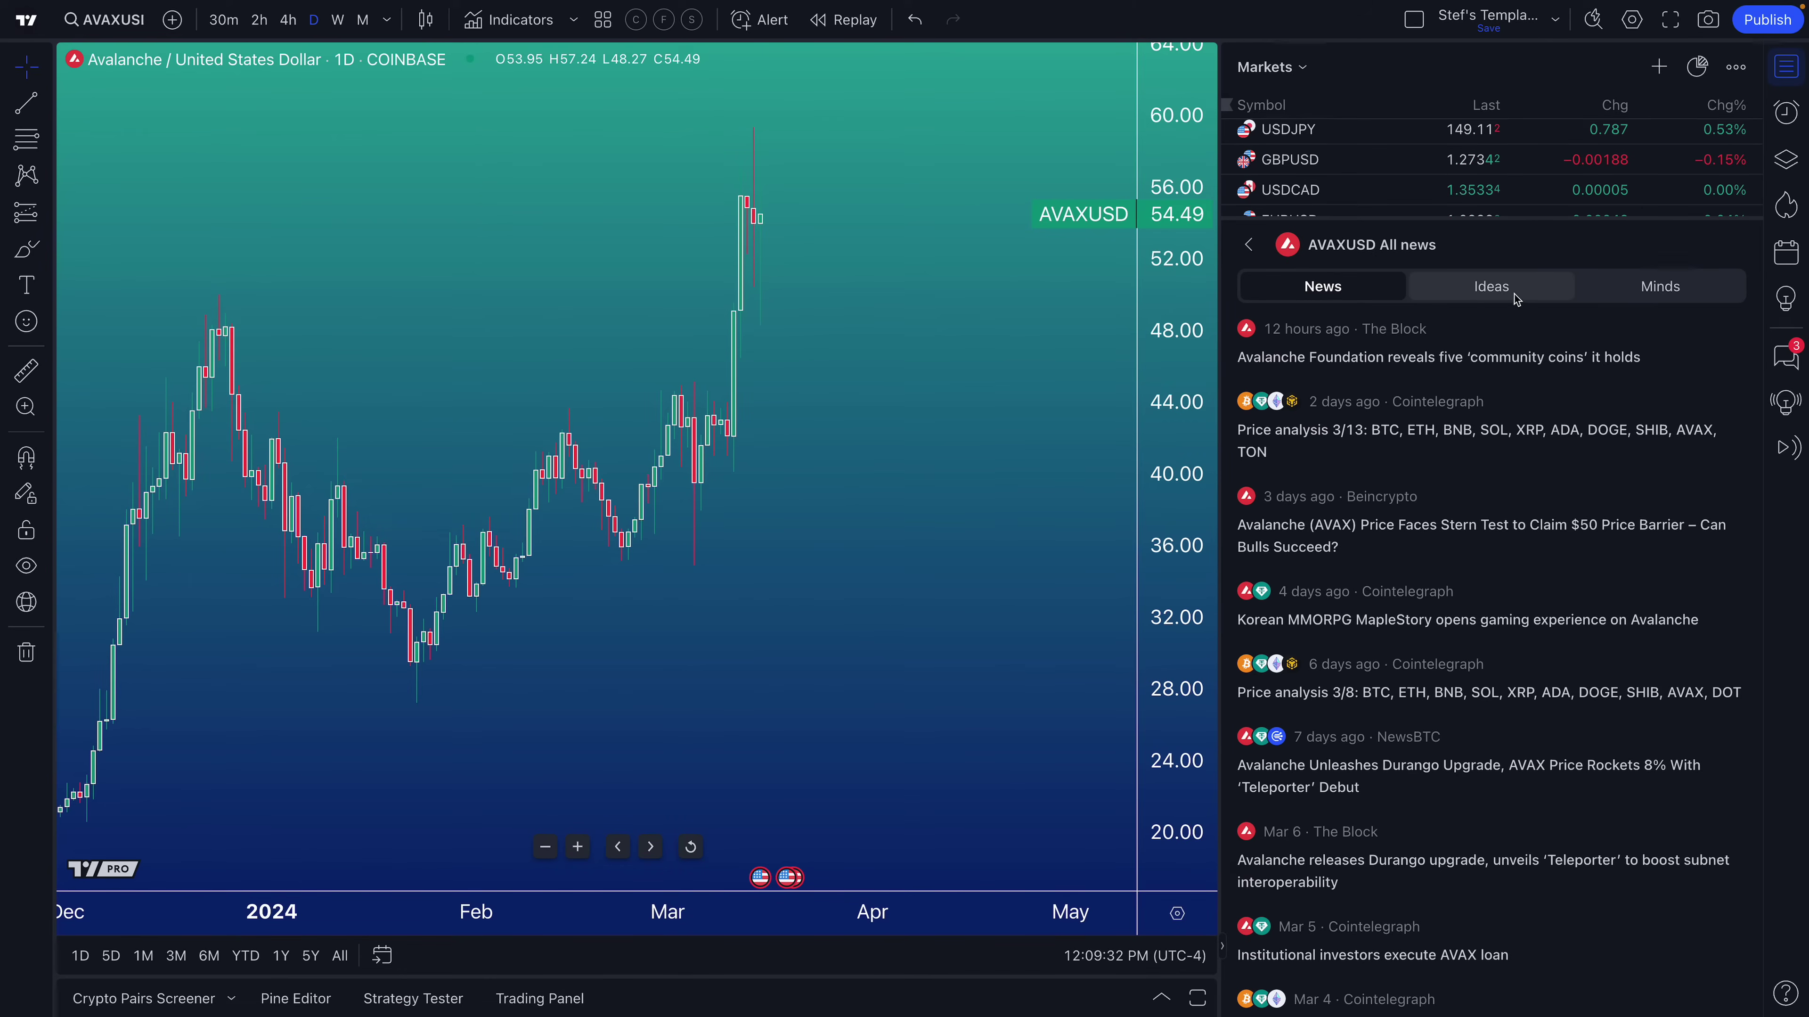
click(1250, 246)
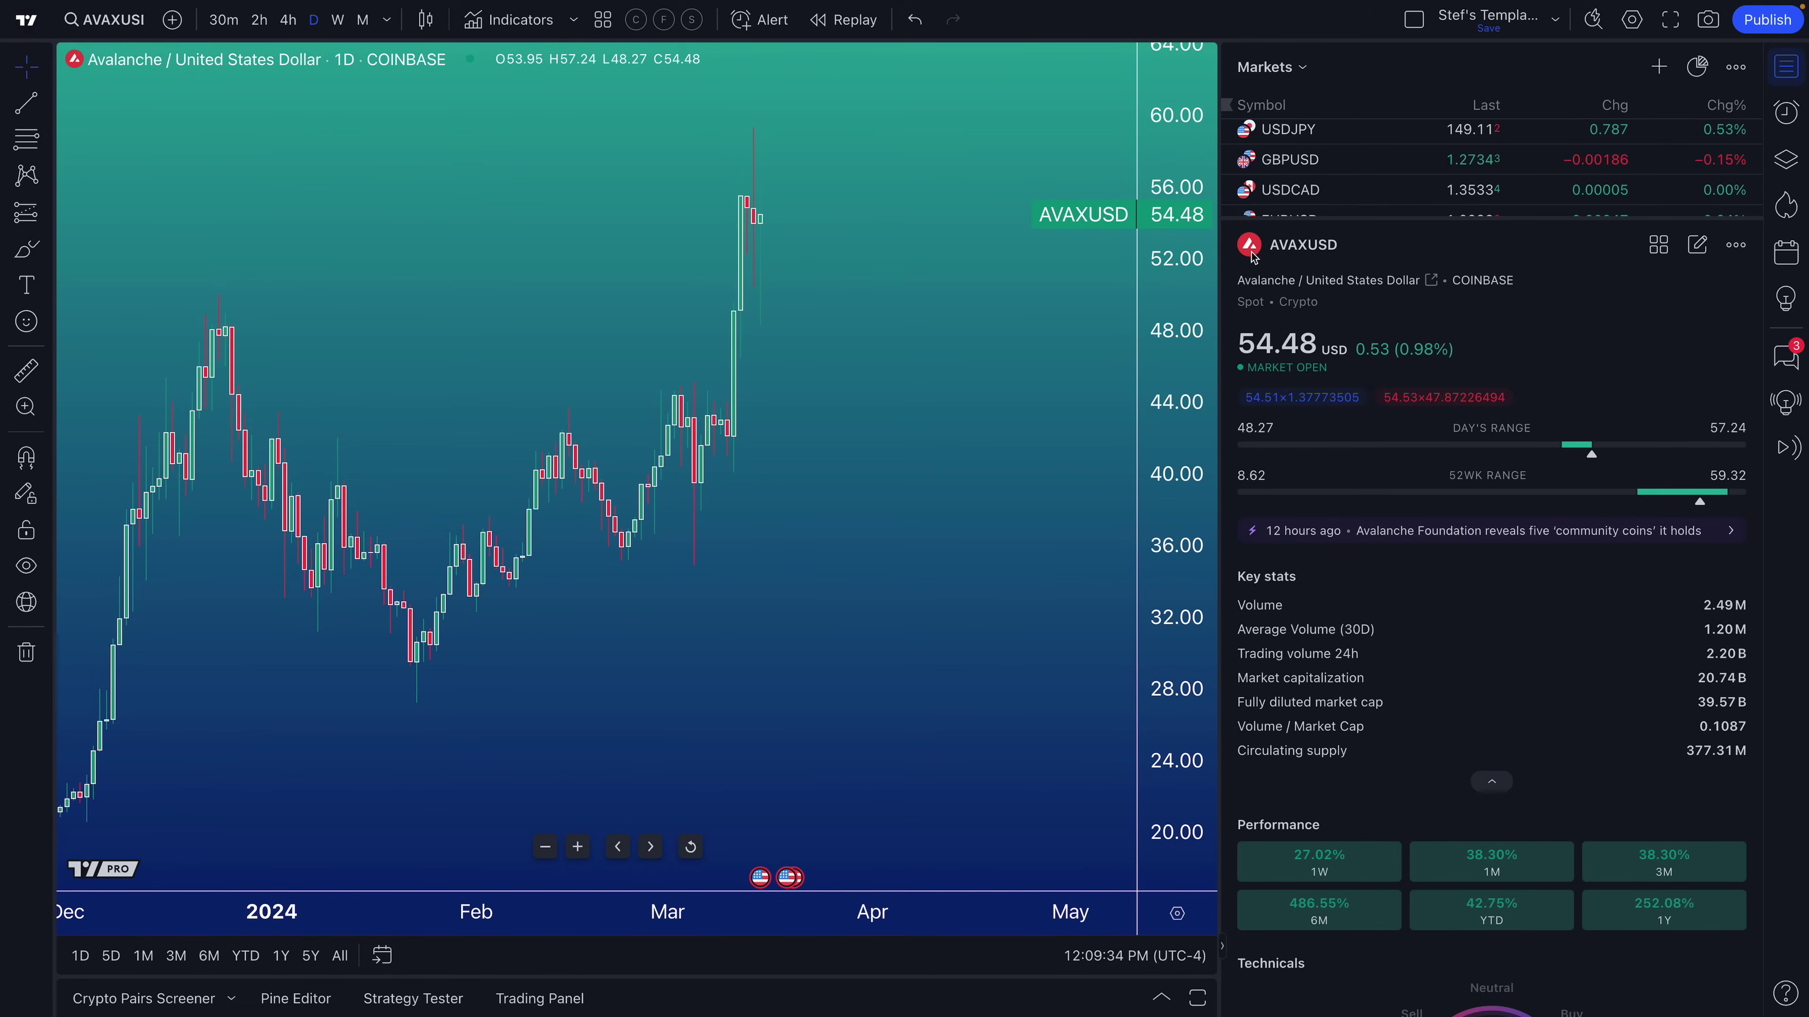
- Look through the AVAXUSD key stats, performance, technicals and profile in the symbol details
scroll(1325, 639, down, 4)
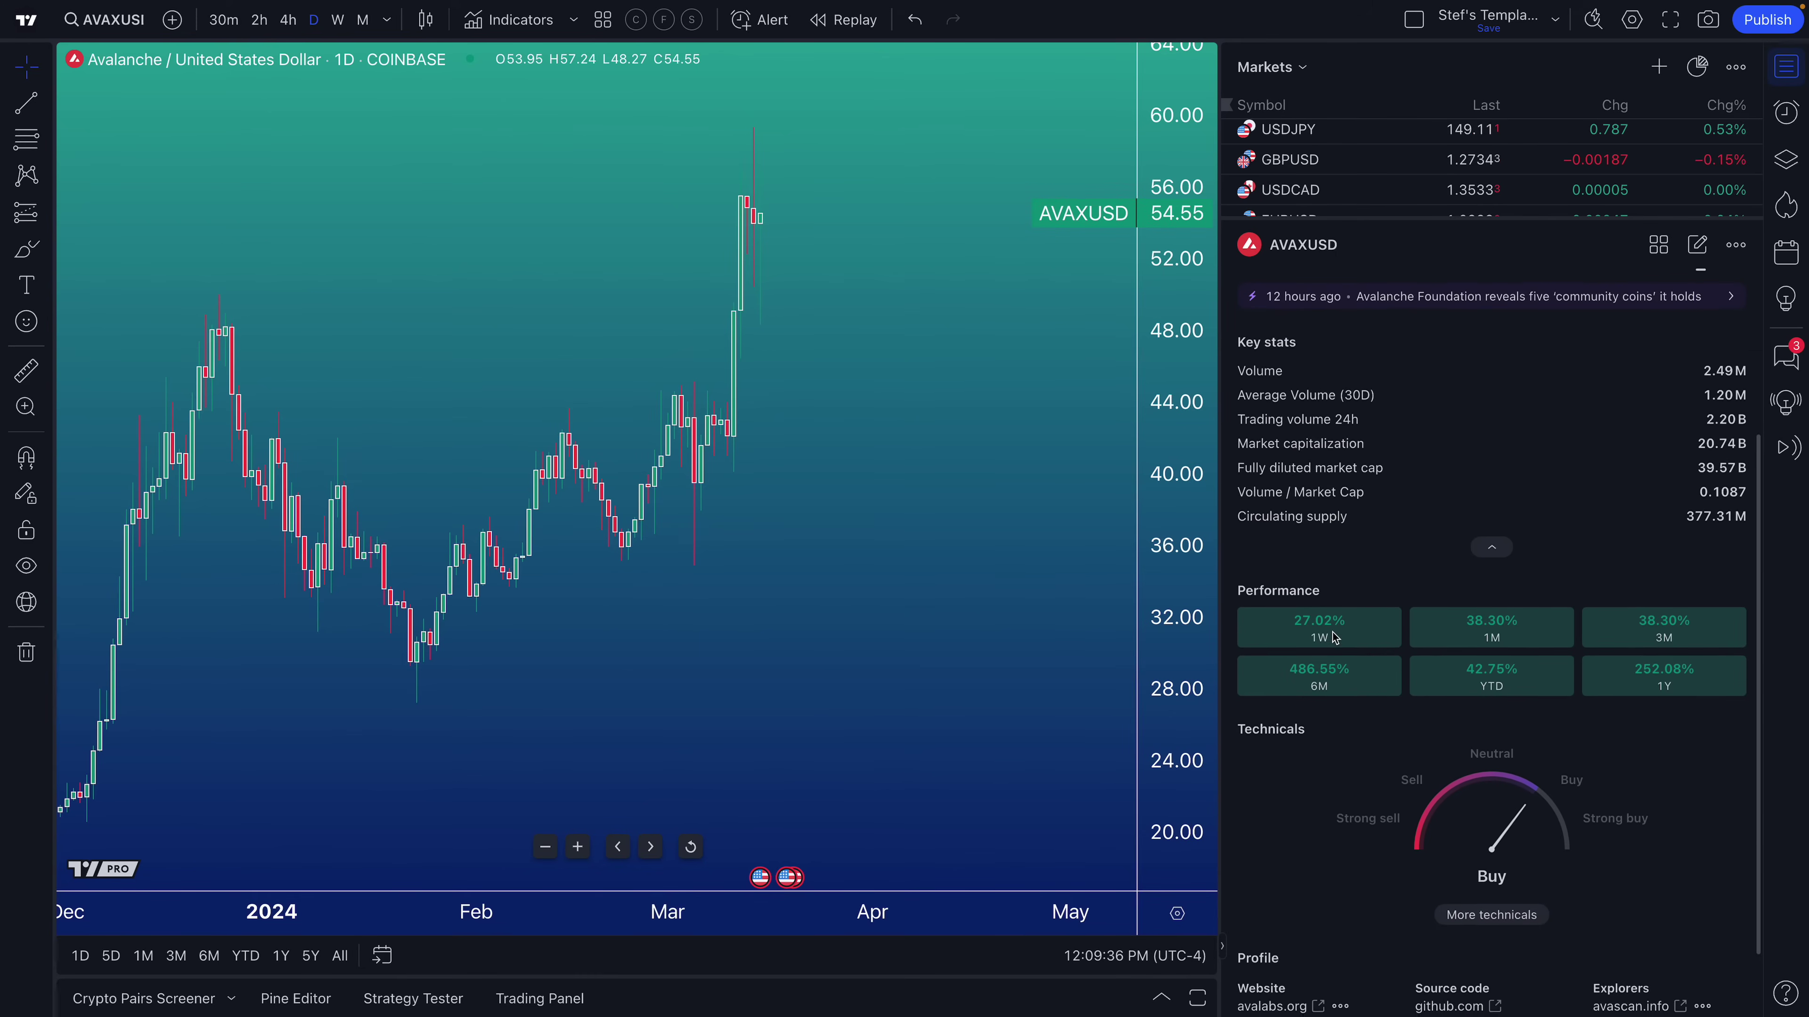
scroll(1335, 637, up, 2)
scroll(1337, 636, down, 1)
scroll(1337, 634, down, 1)
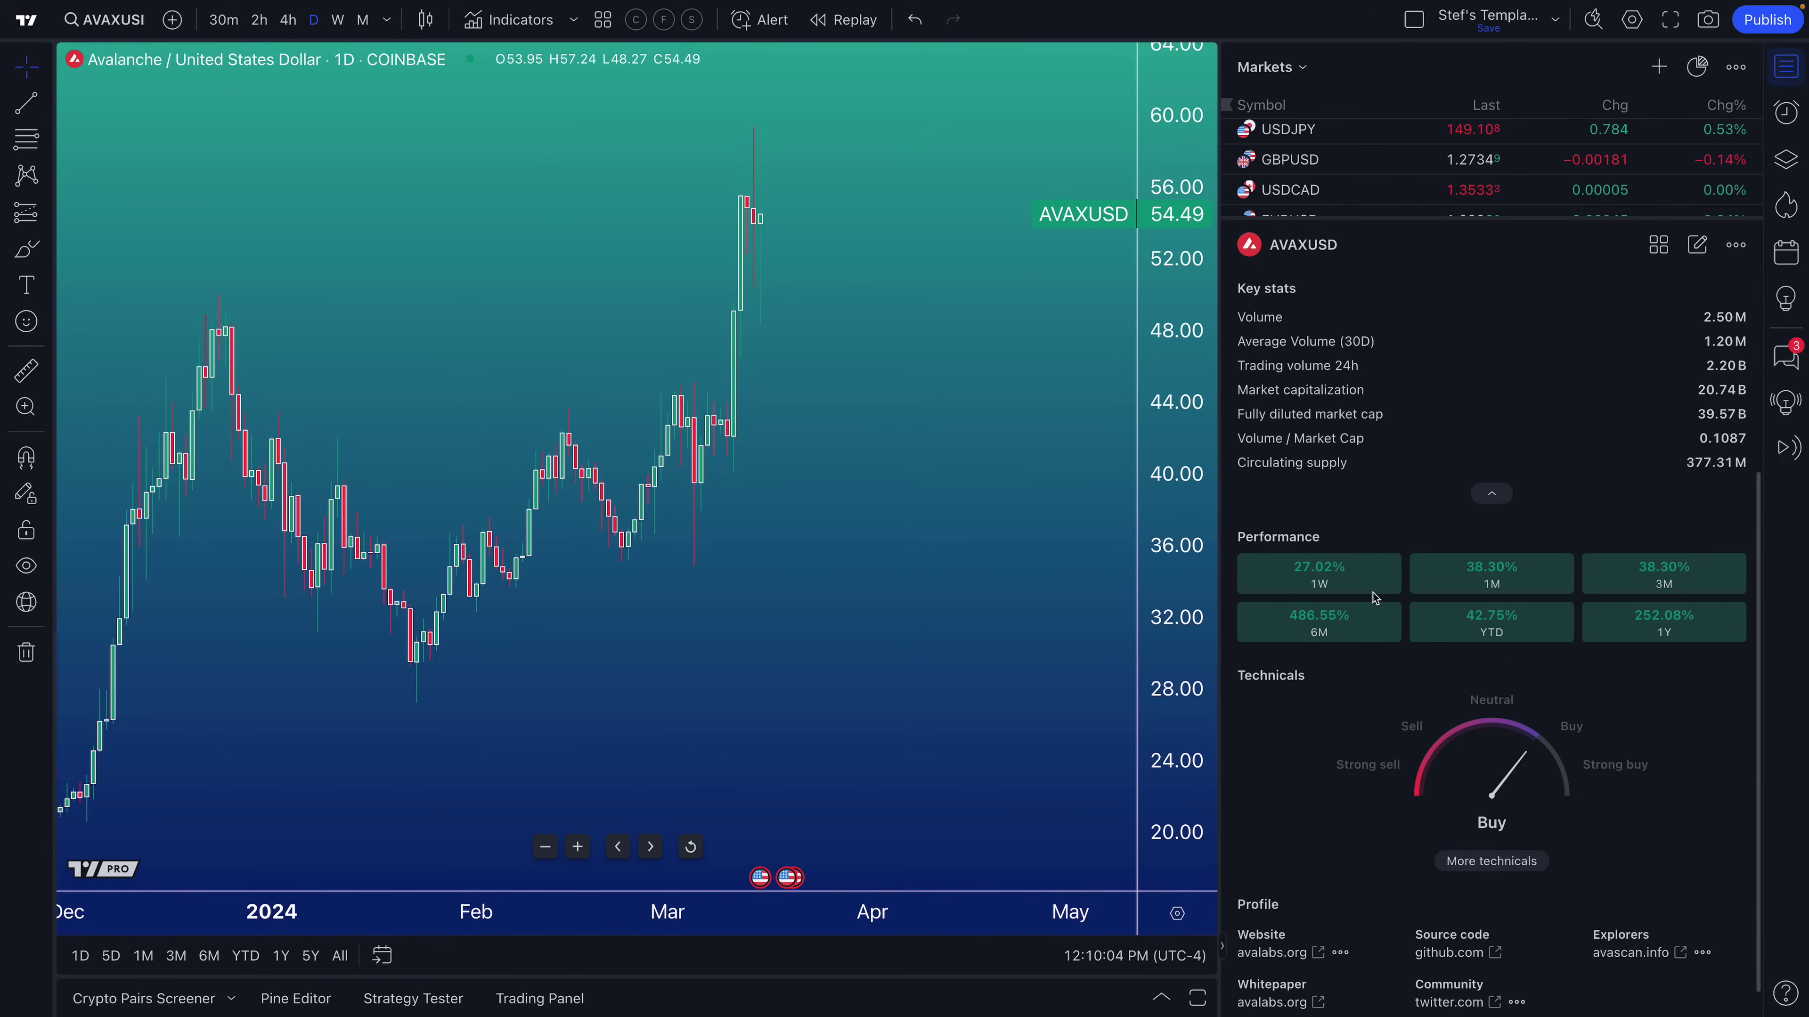
scroll(1374, 597, down, 1)
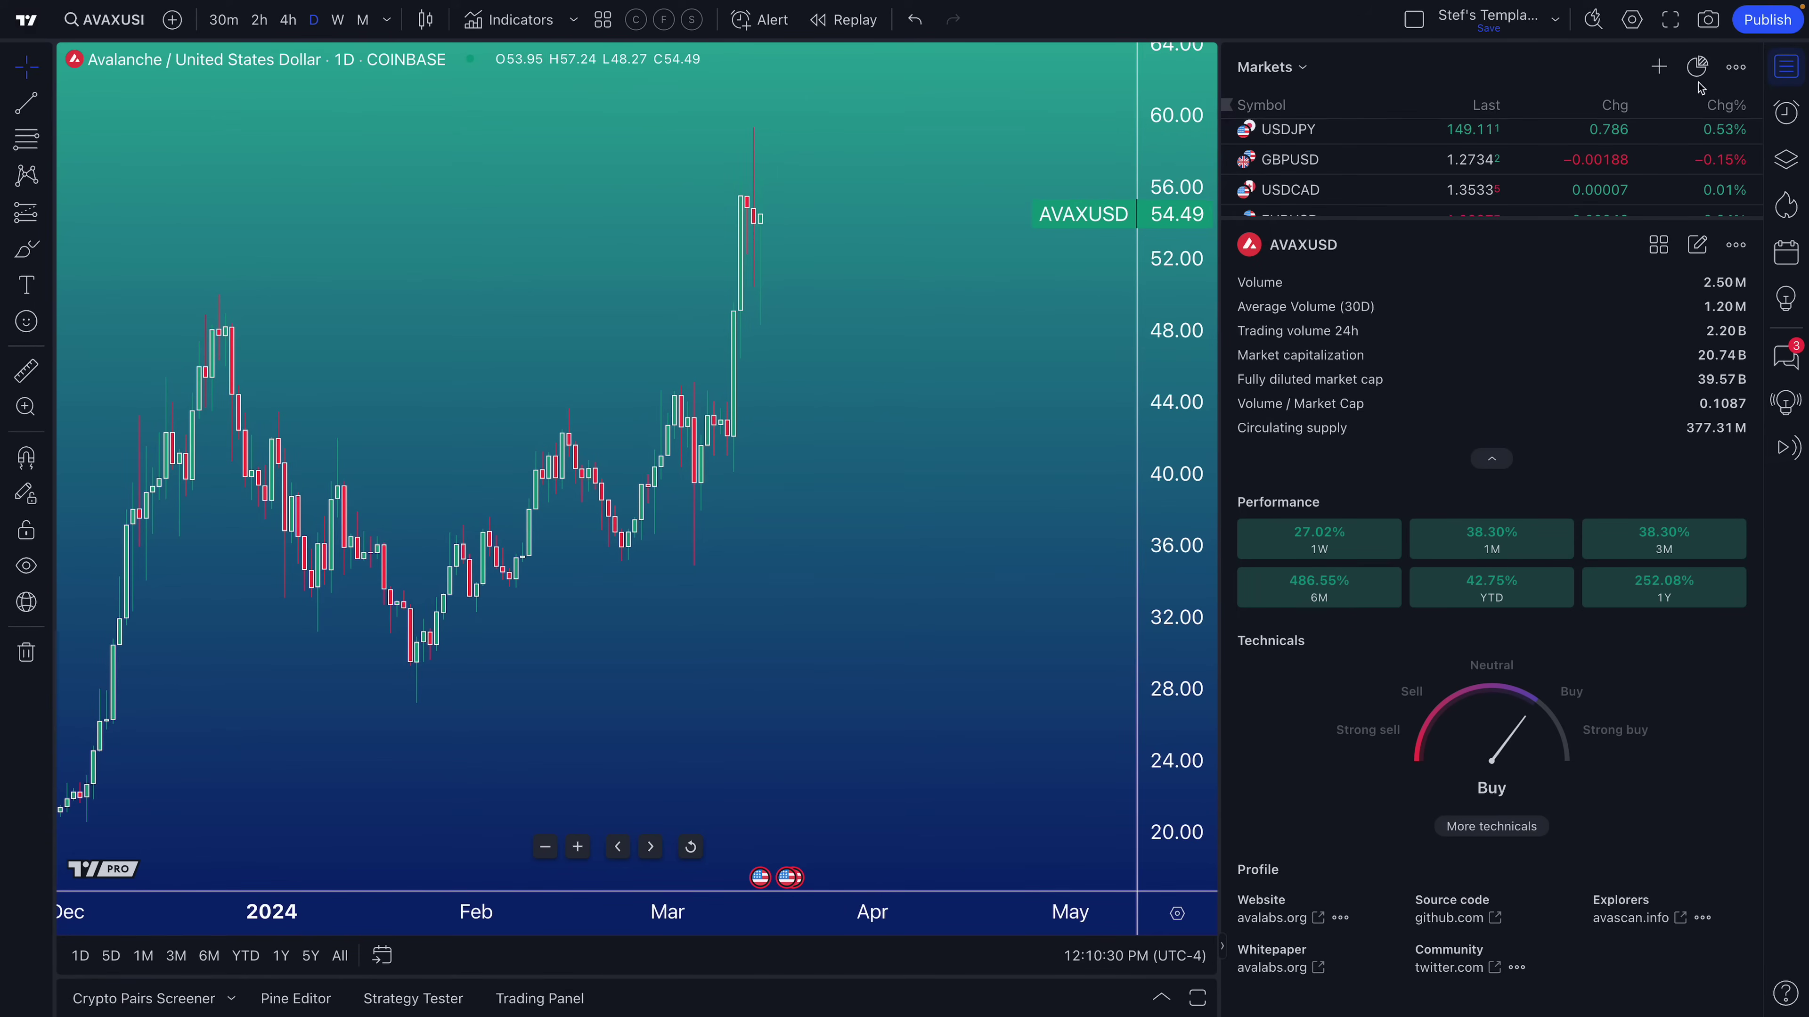
- Hide the watchlist and symbol details, and change the AVAXUSD chart type from candles to Line
click(1787, 67)
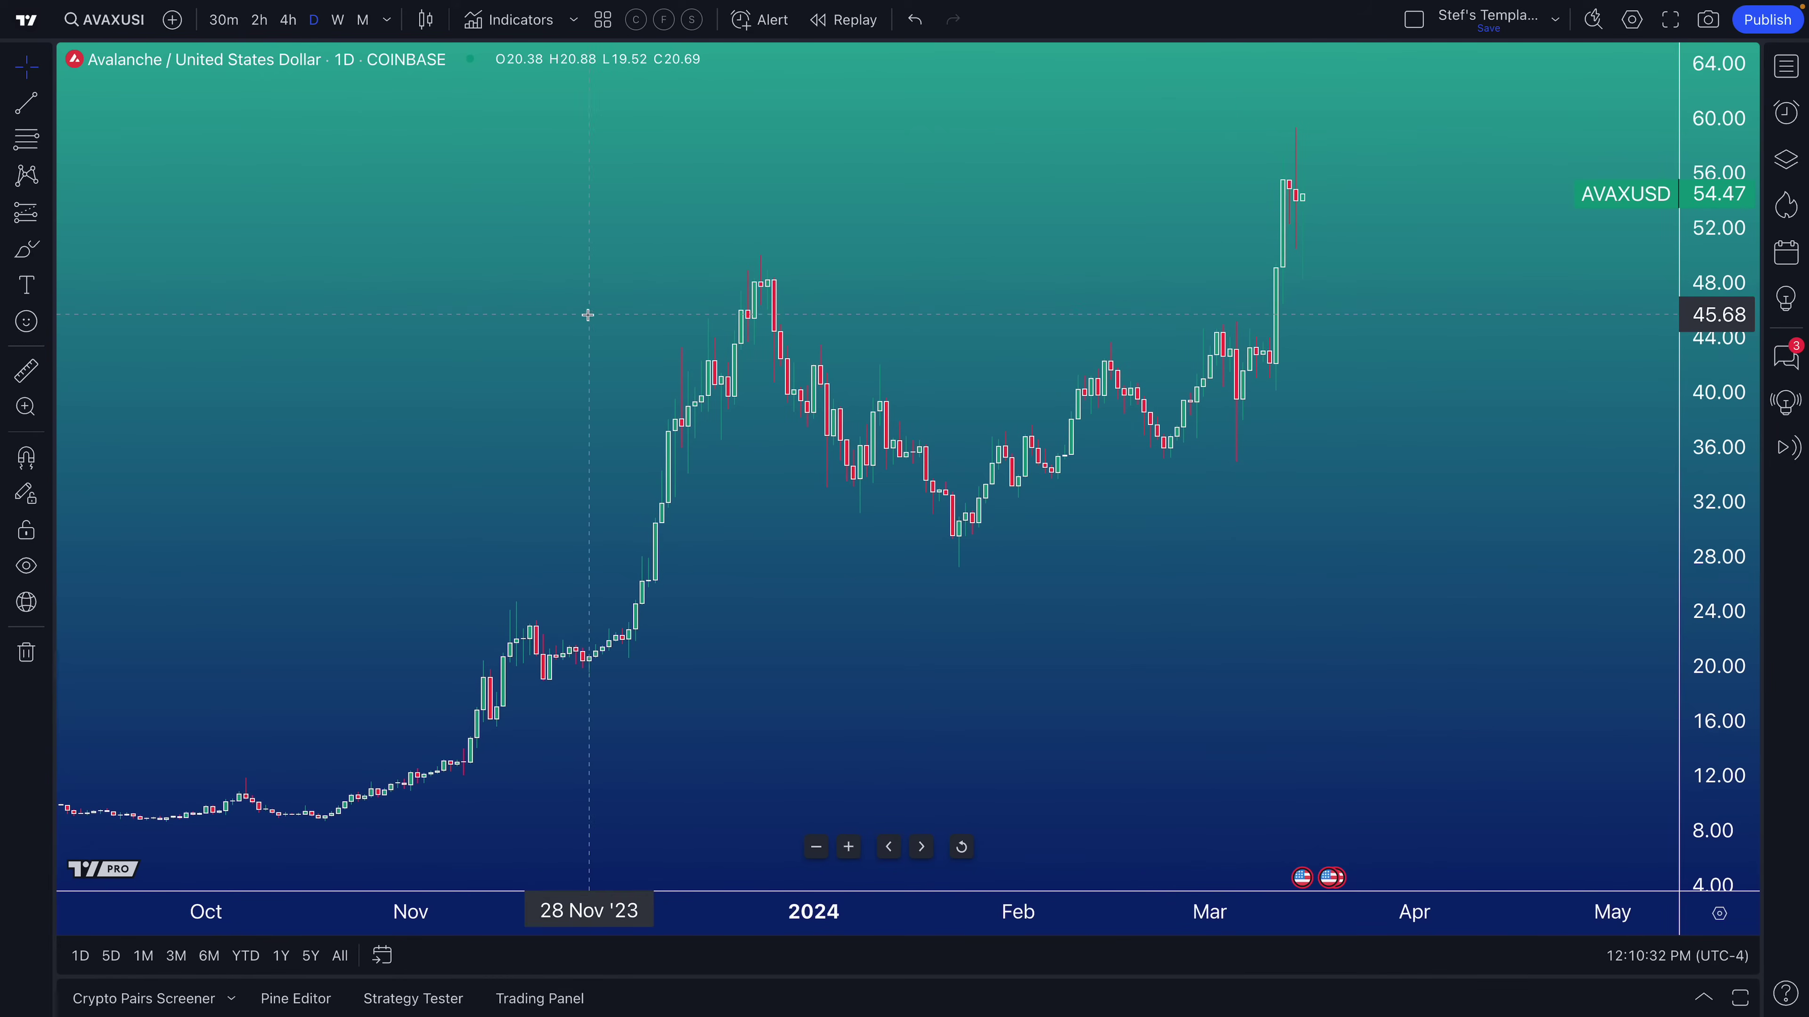
scroll(588, 313, up, 5)
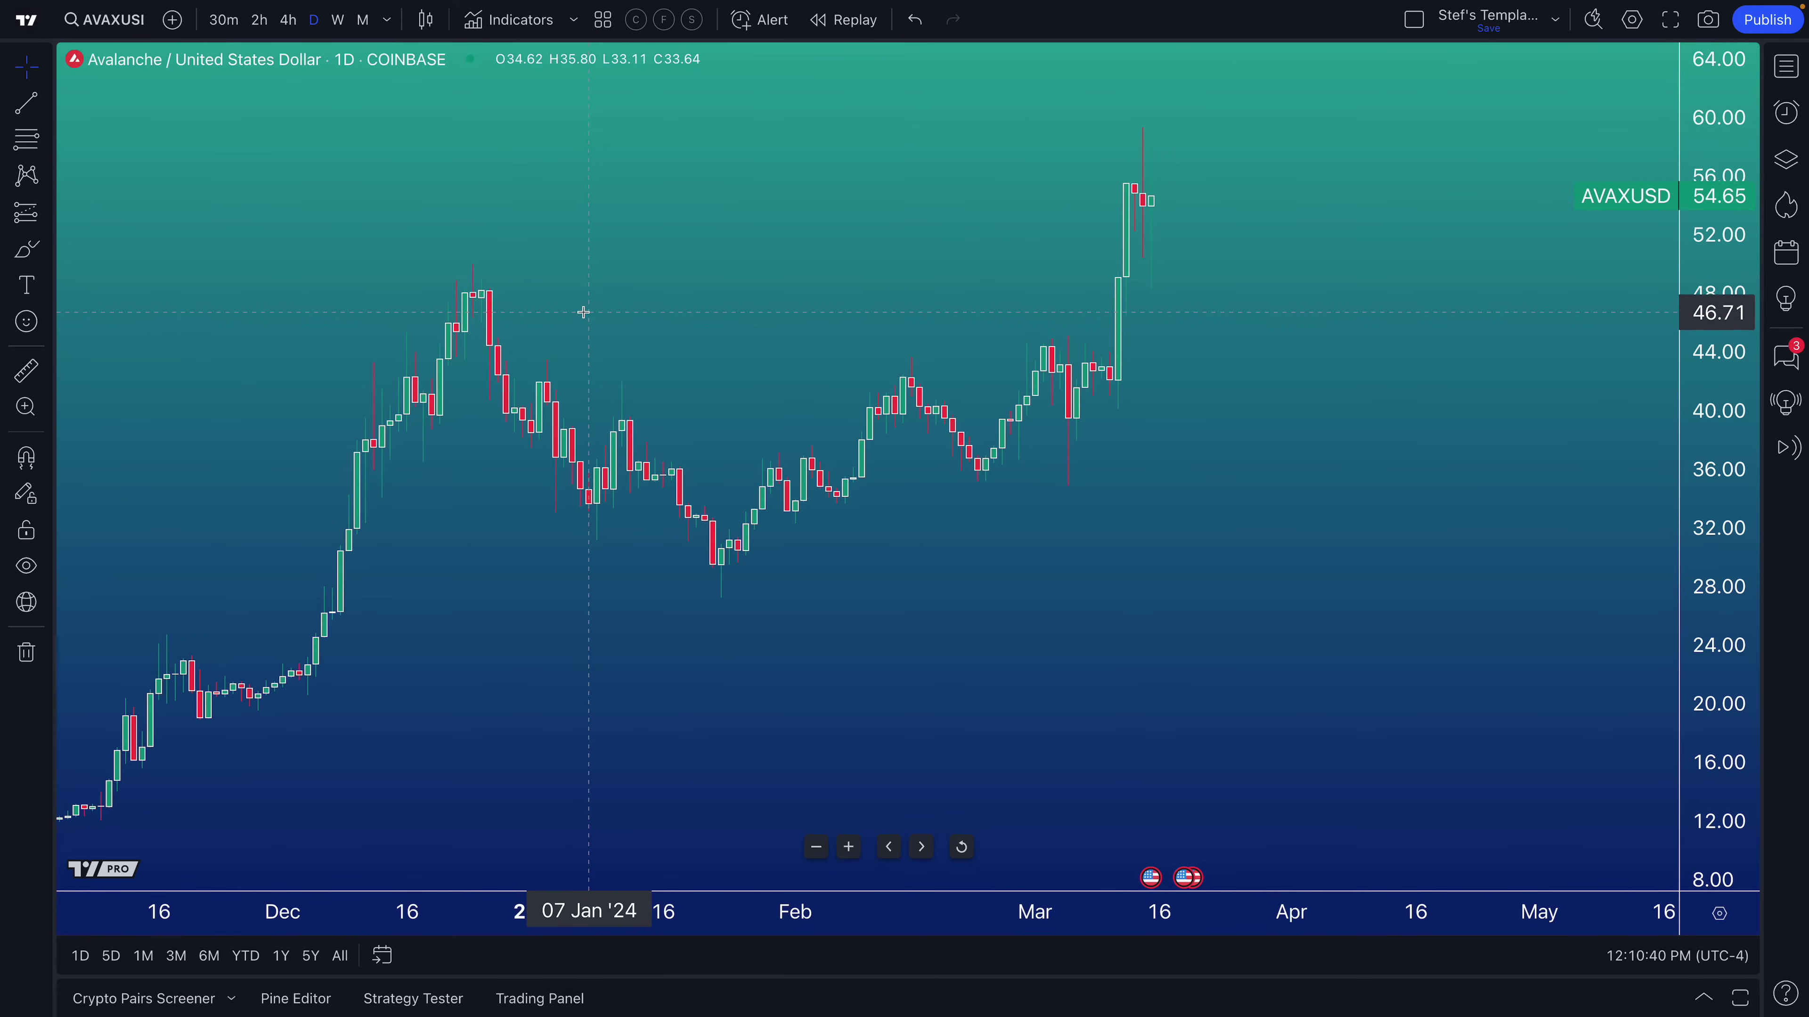
click(427, 20)
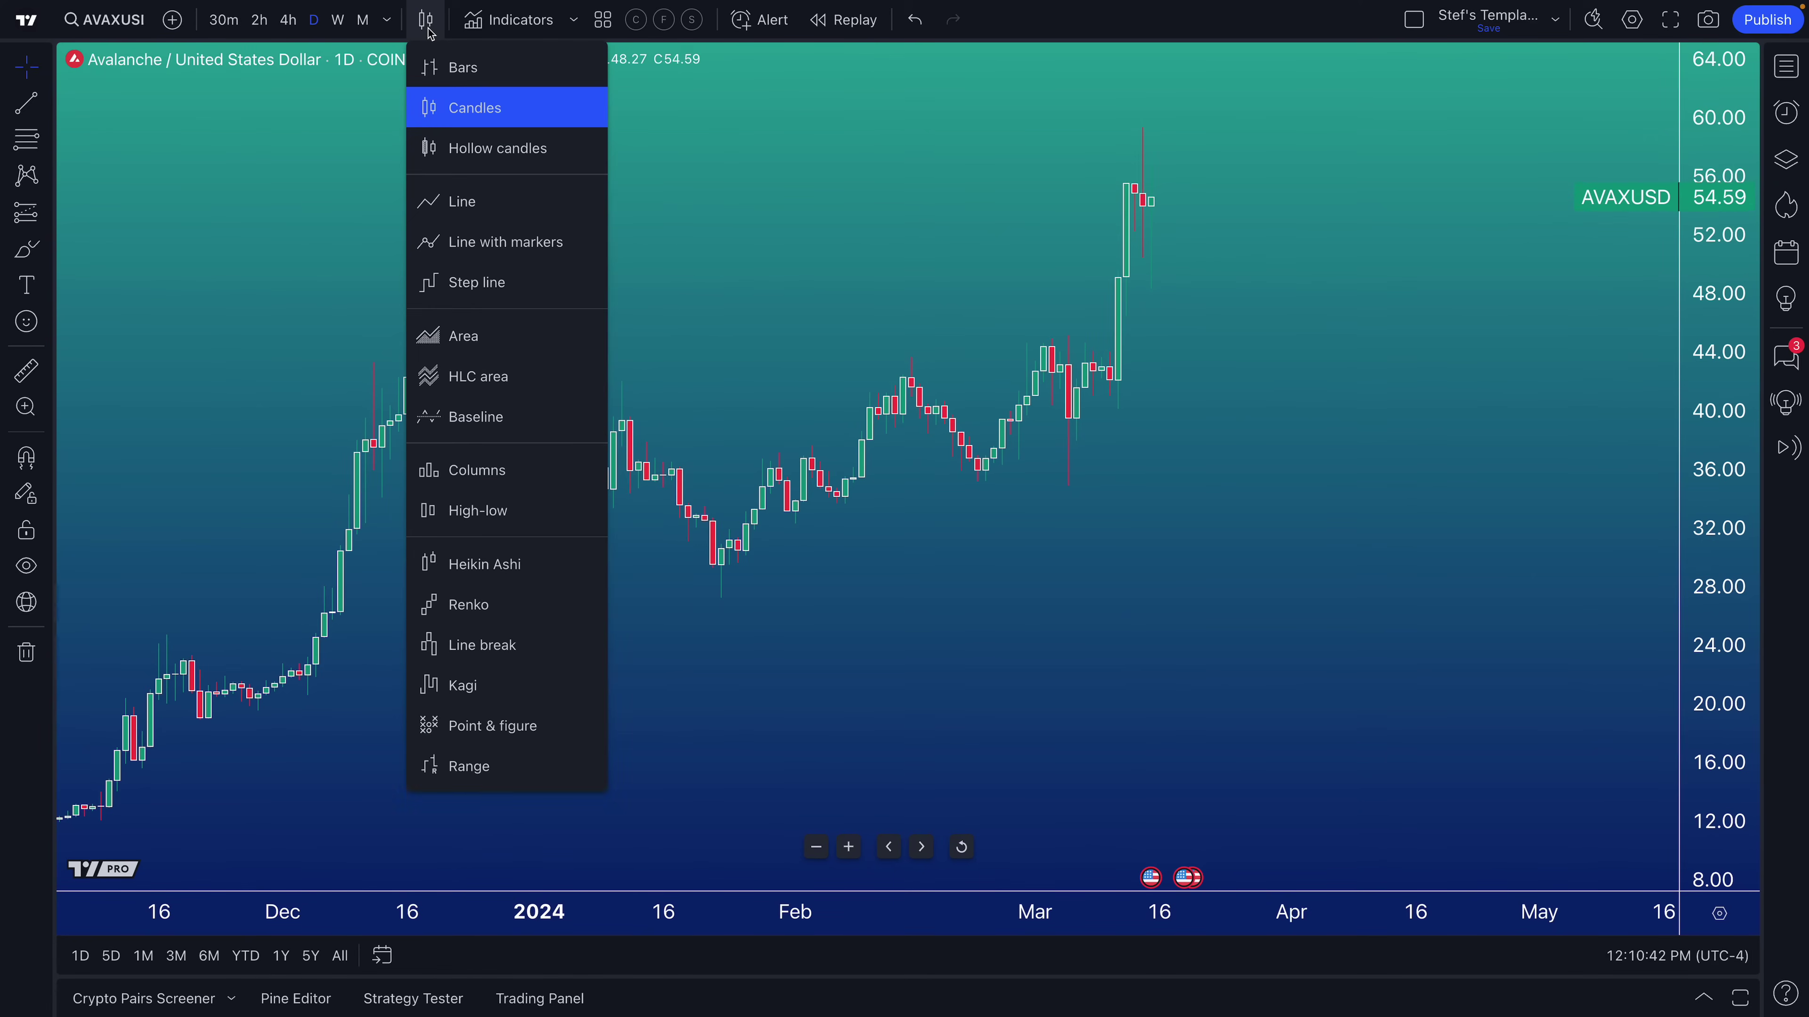
click(459, 210)
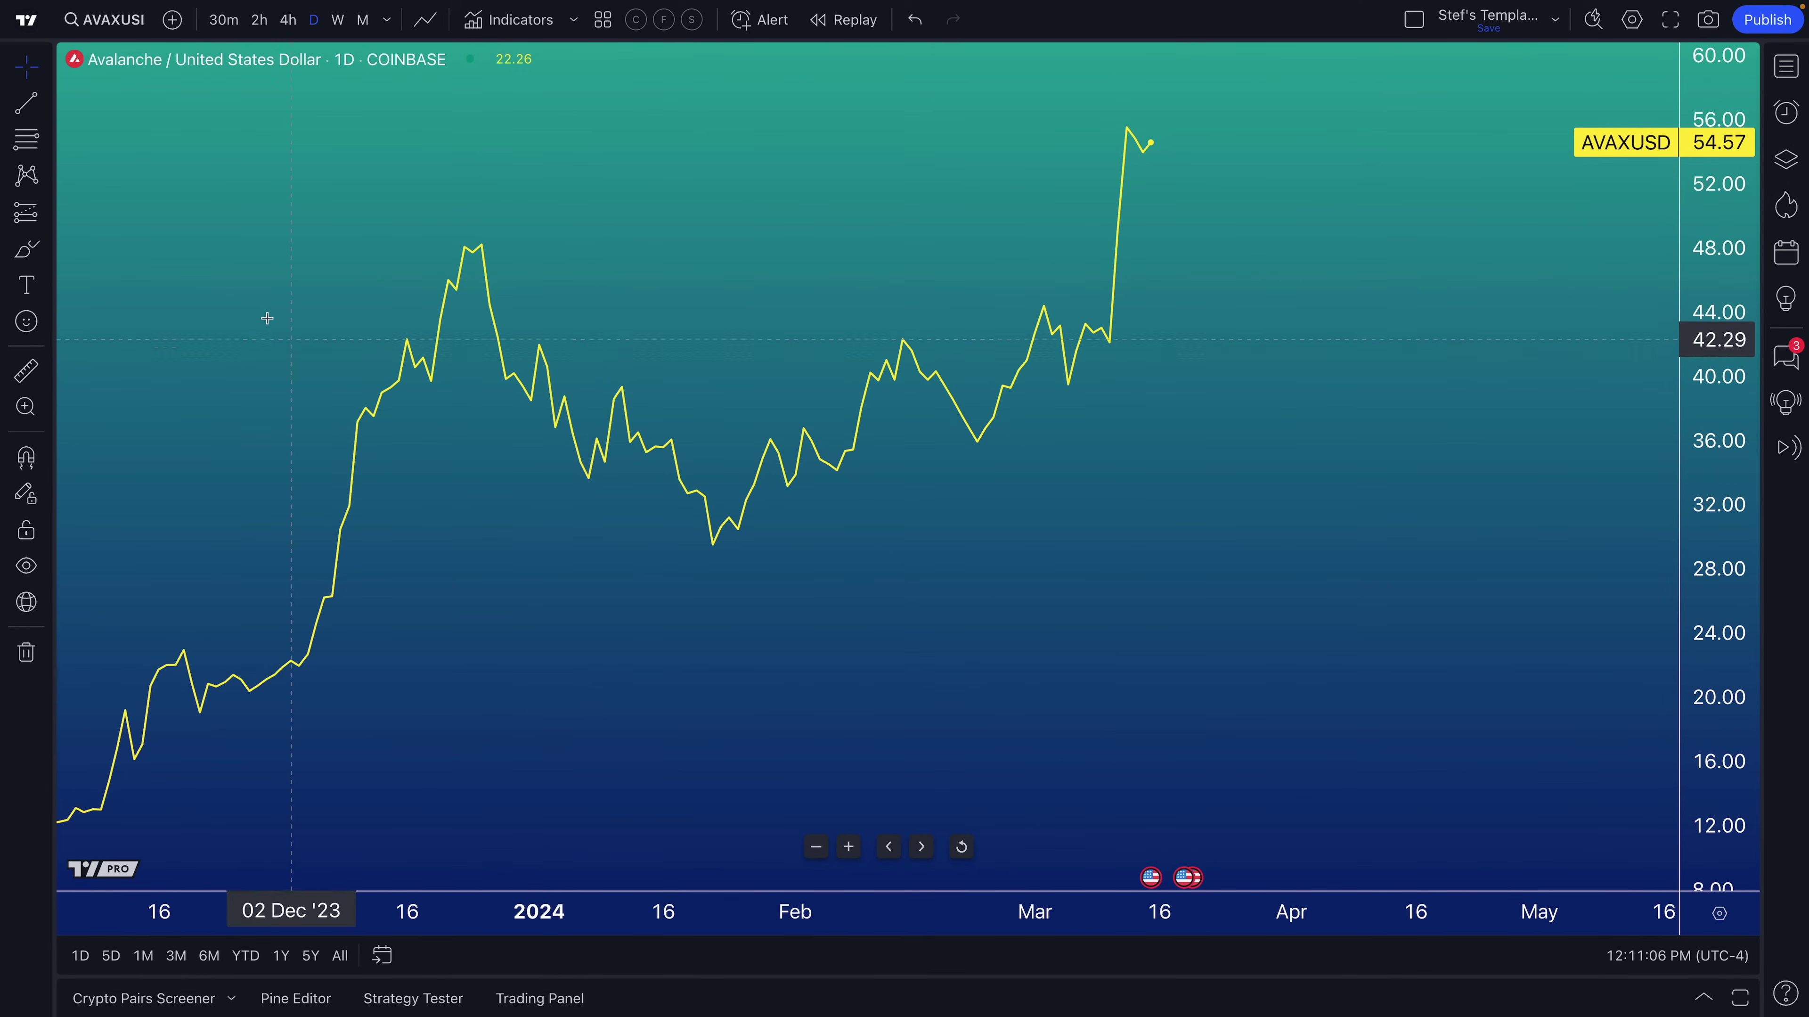
- Go to the TradingView home page and open the Crypto heatmap
click(27, 20)
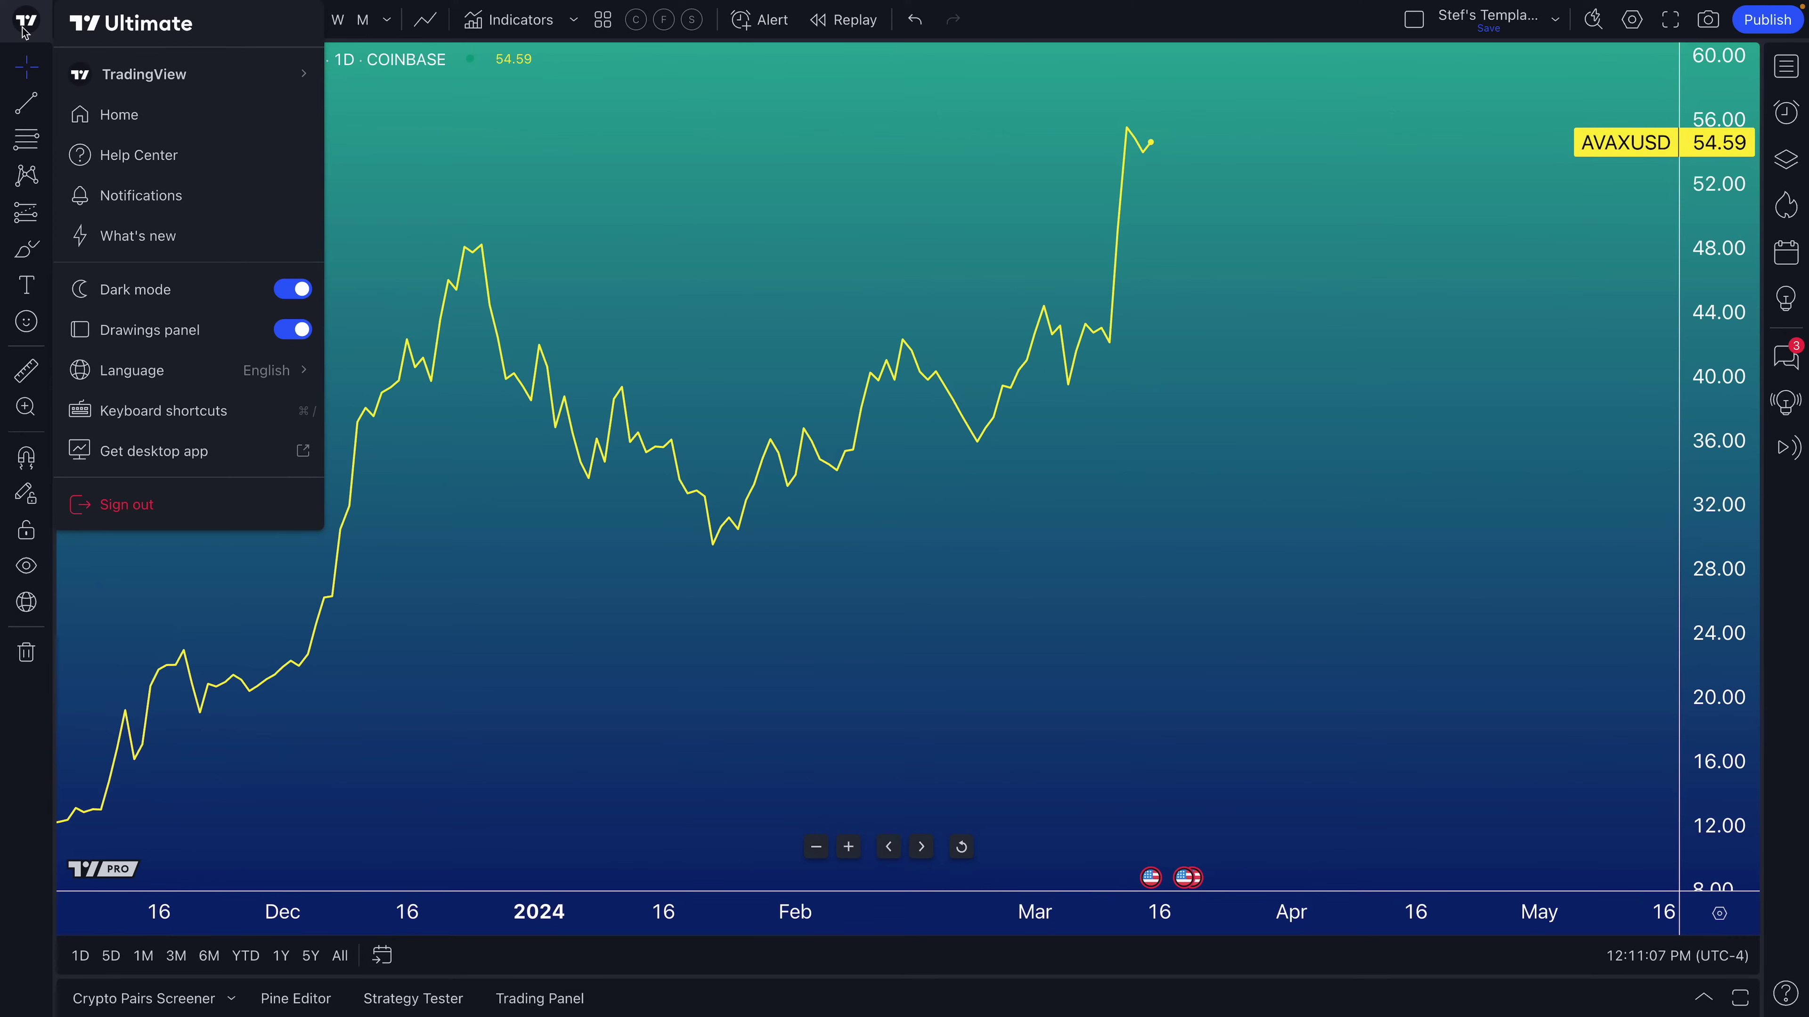
click(121, 114)
click(939, 352)
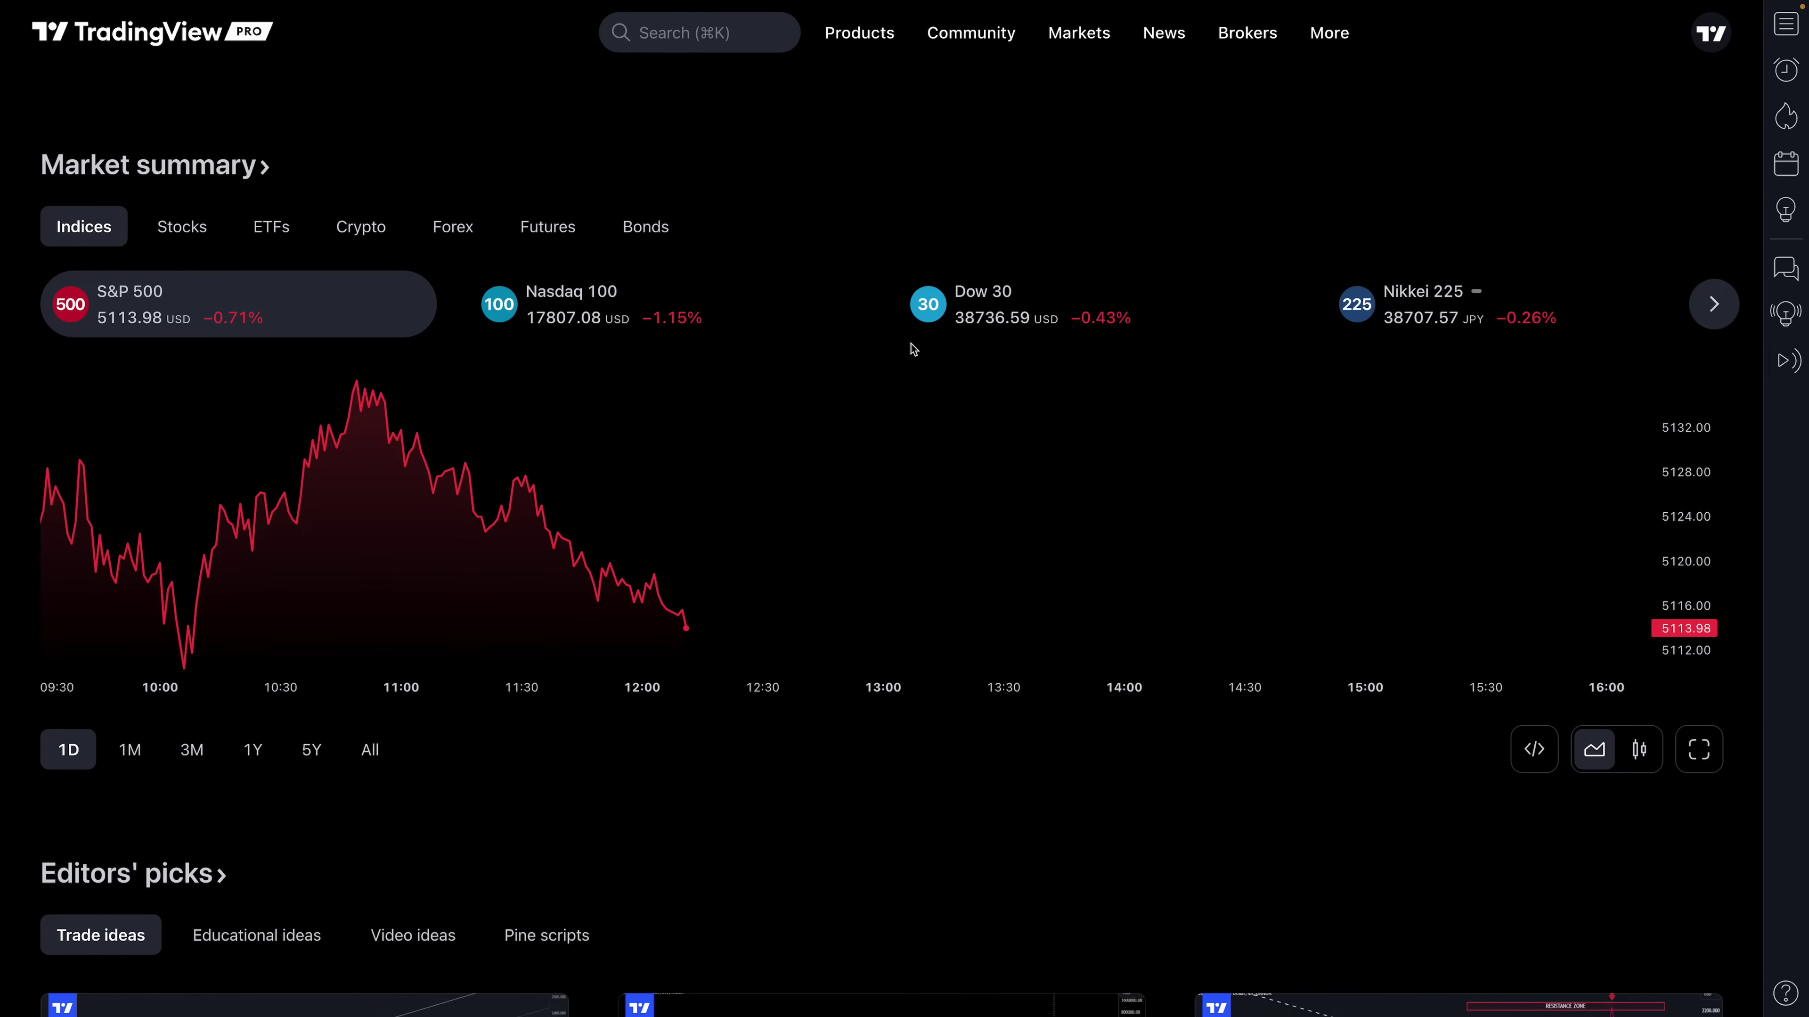
mouse_move(840, 39)
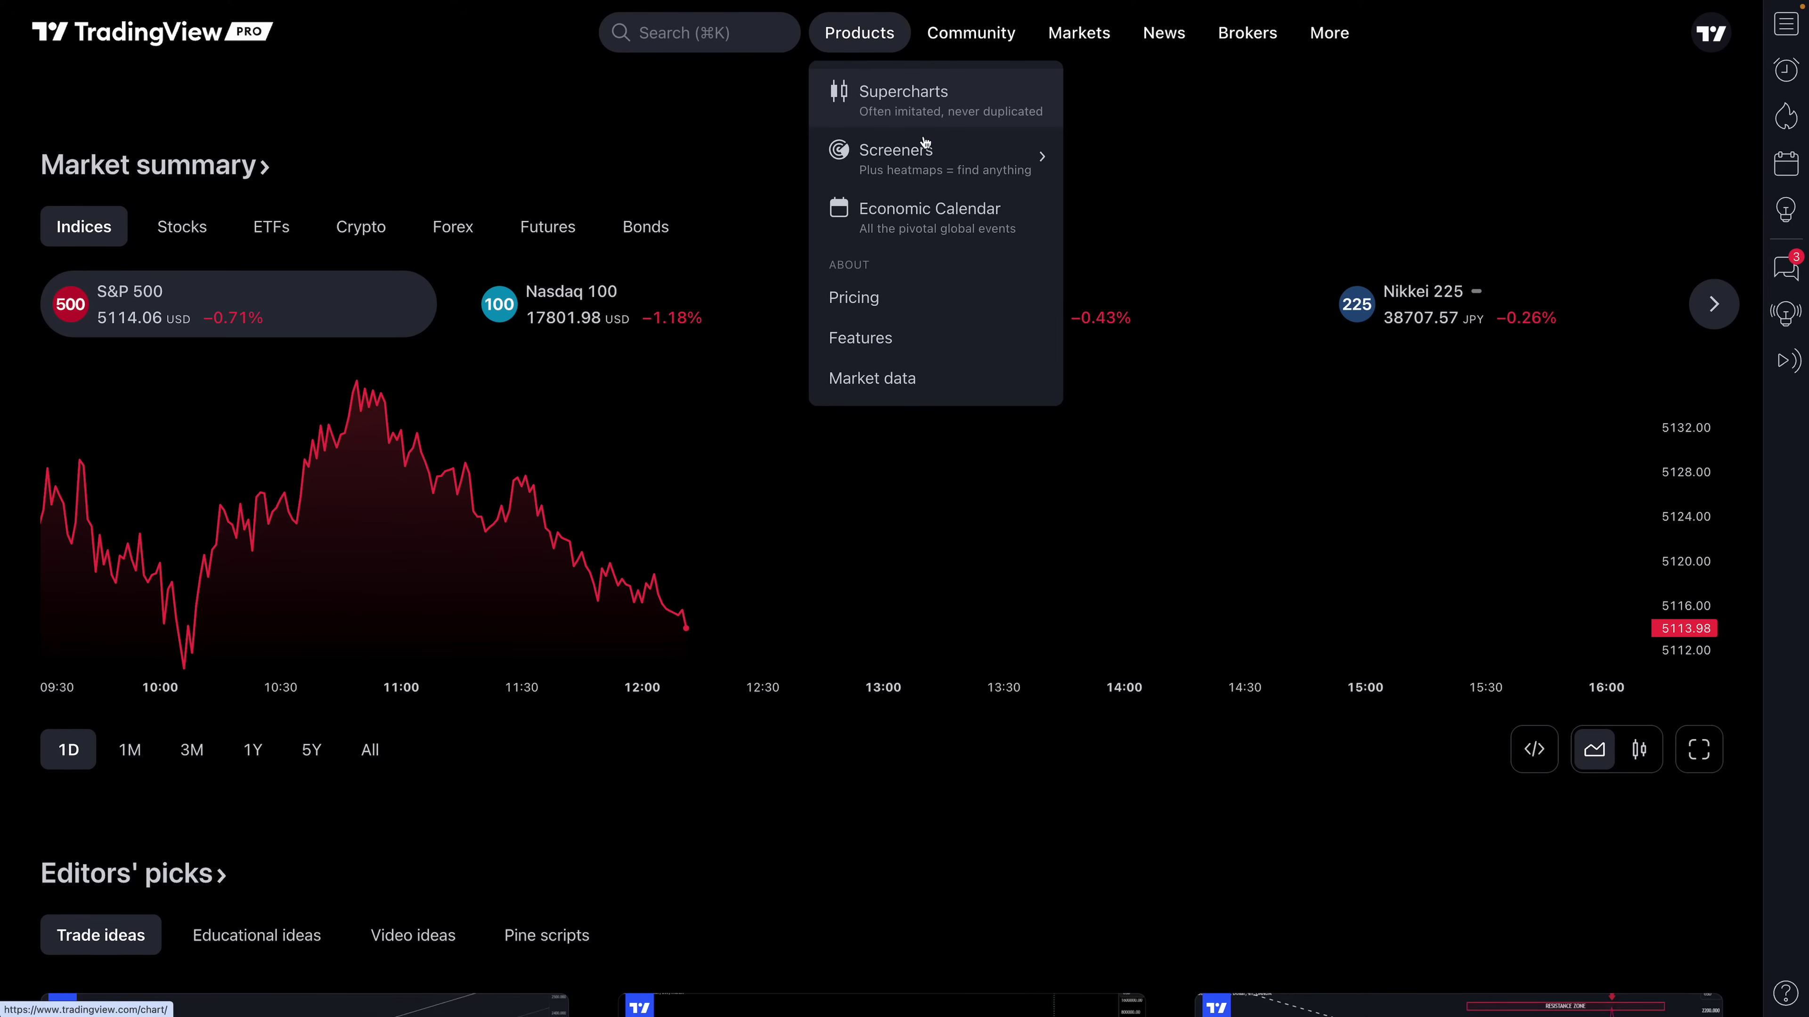
mouse_move(928, 156)
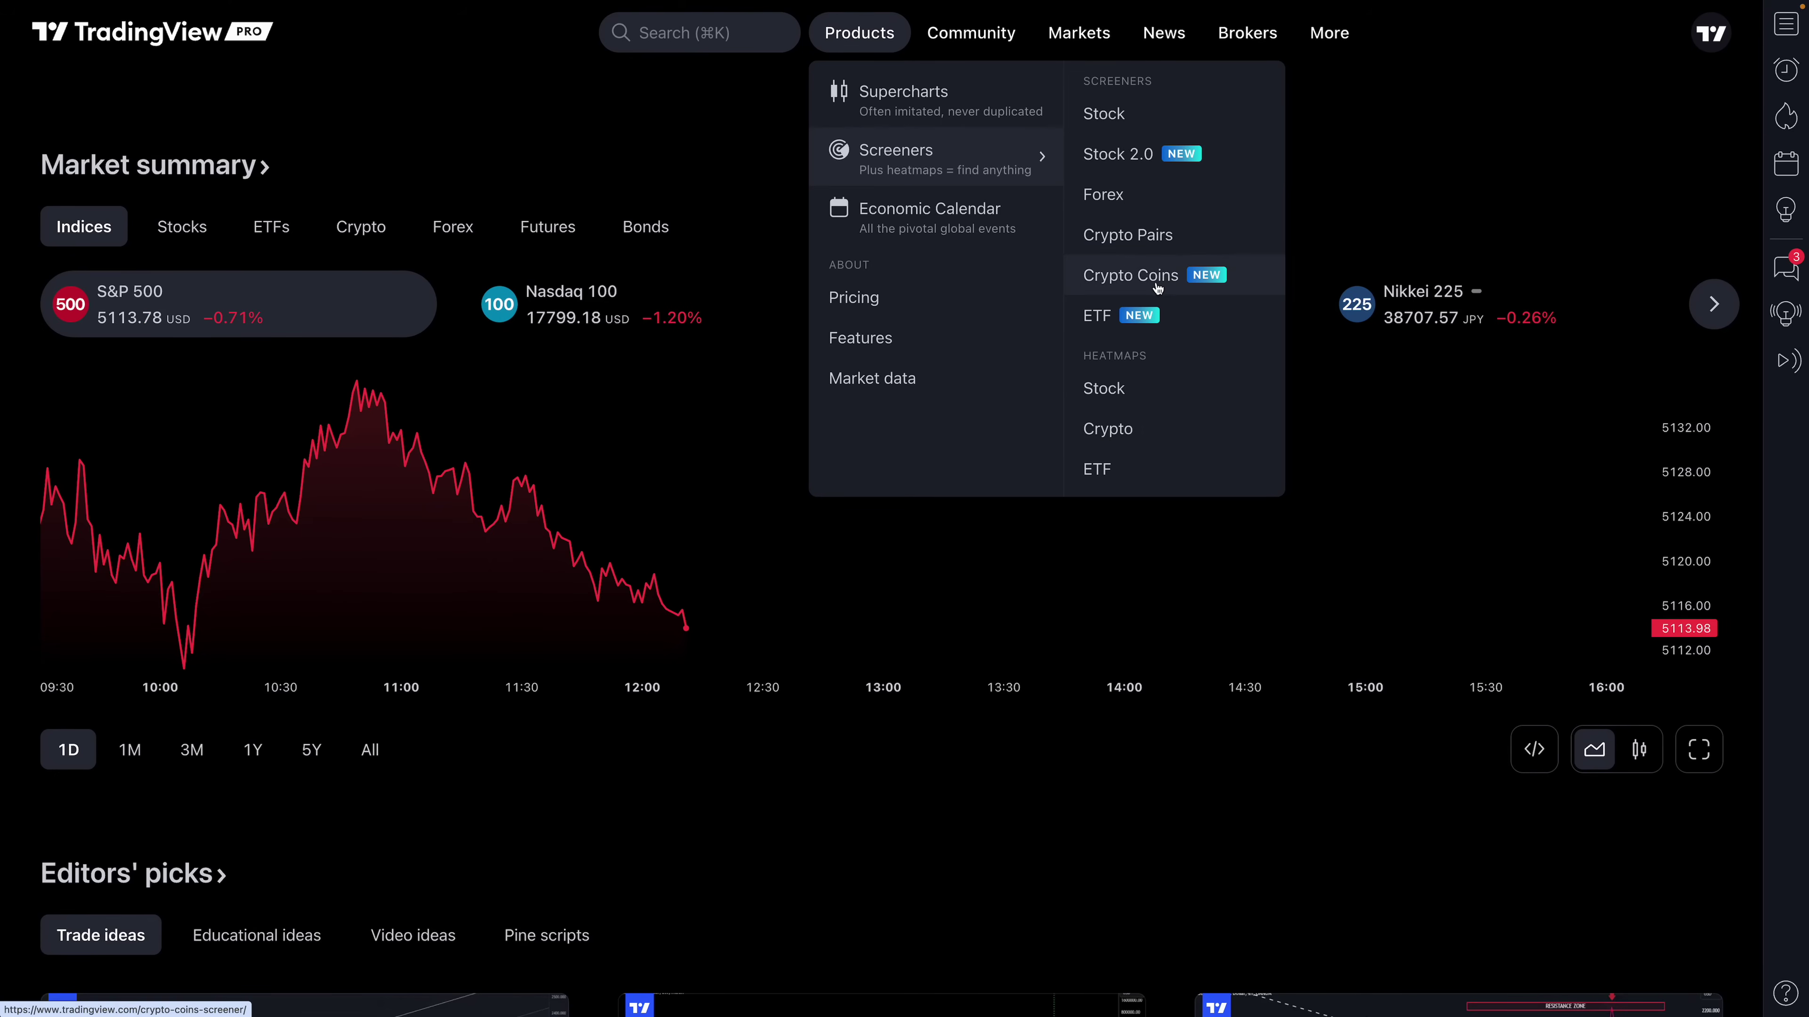
click(1148, 430)
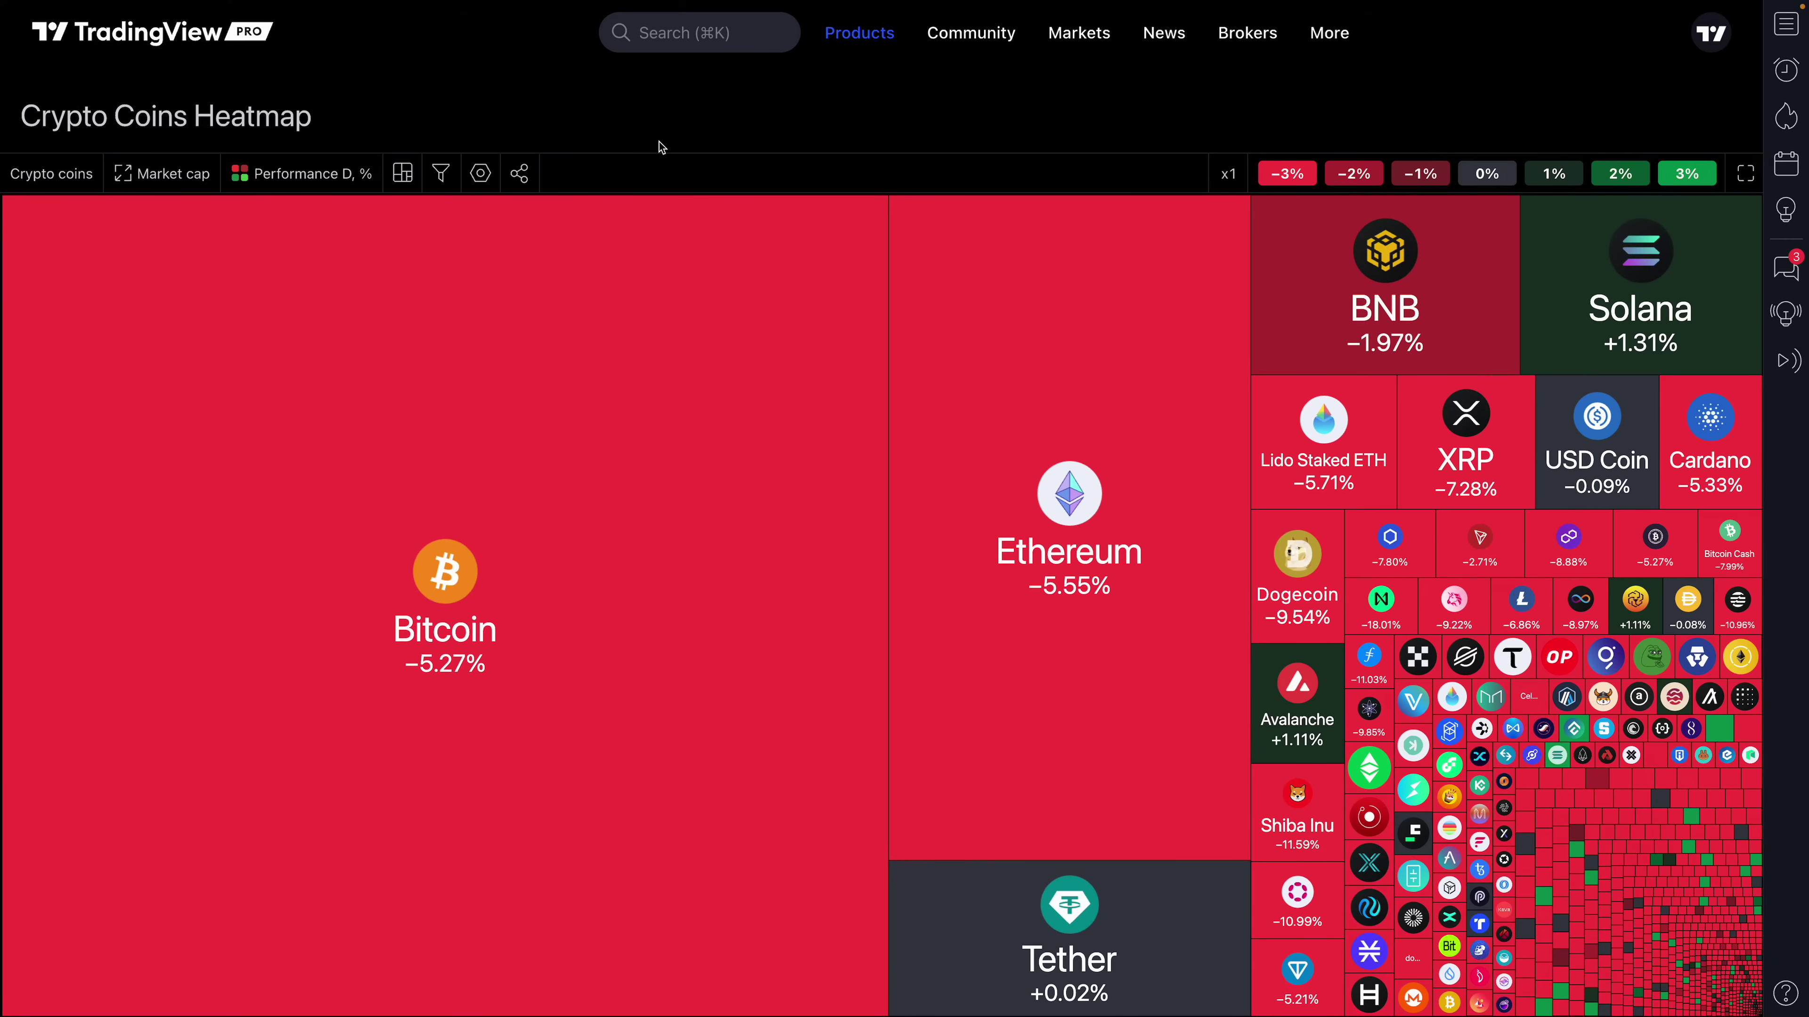
- Color the heatmap by 1h, yearly and year-to-date performance in turn, and return it to Performance D, %
click(331, 178)
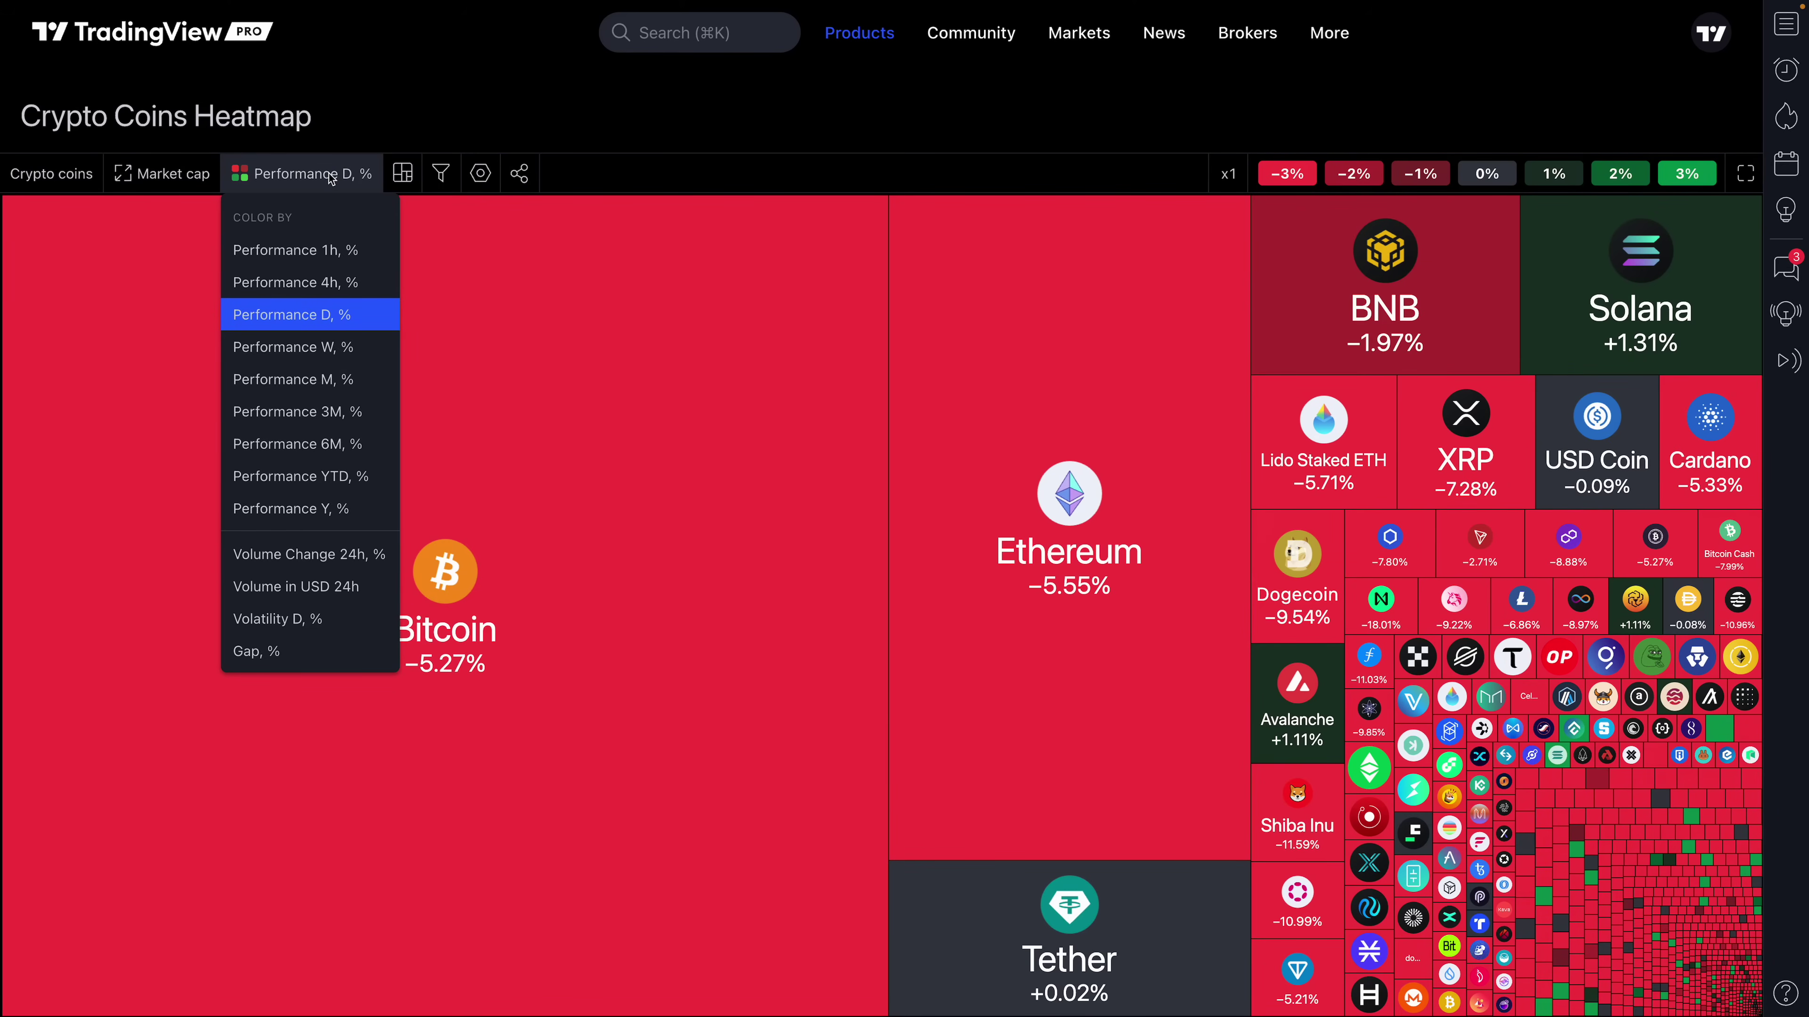
click(332, 250)
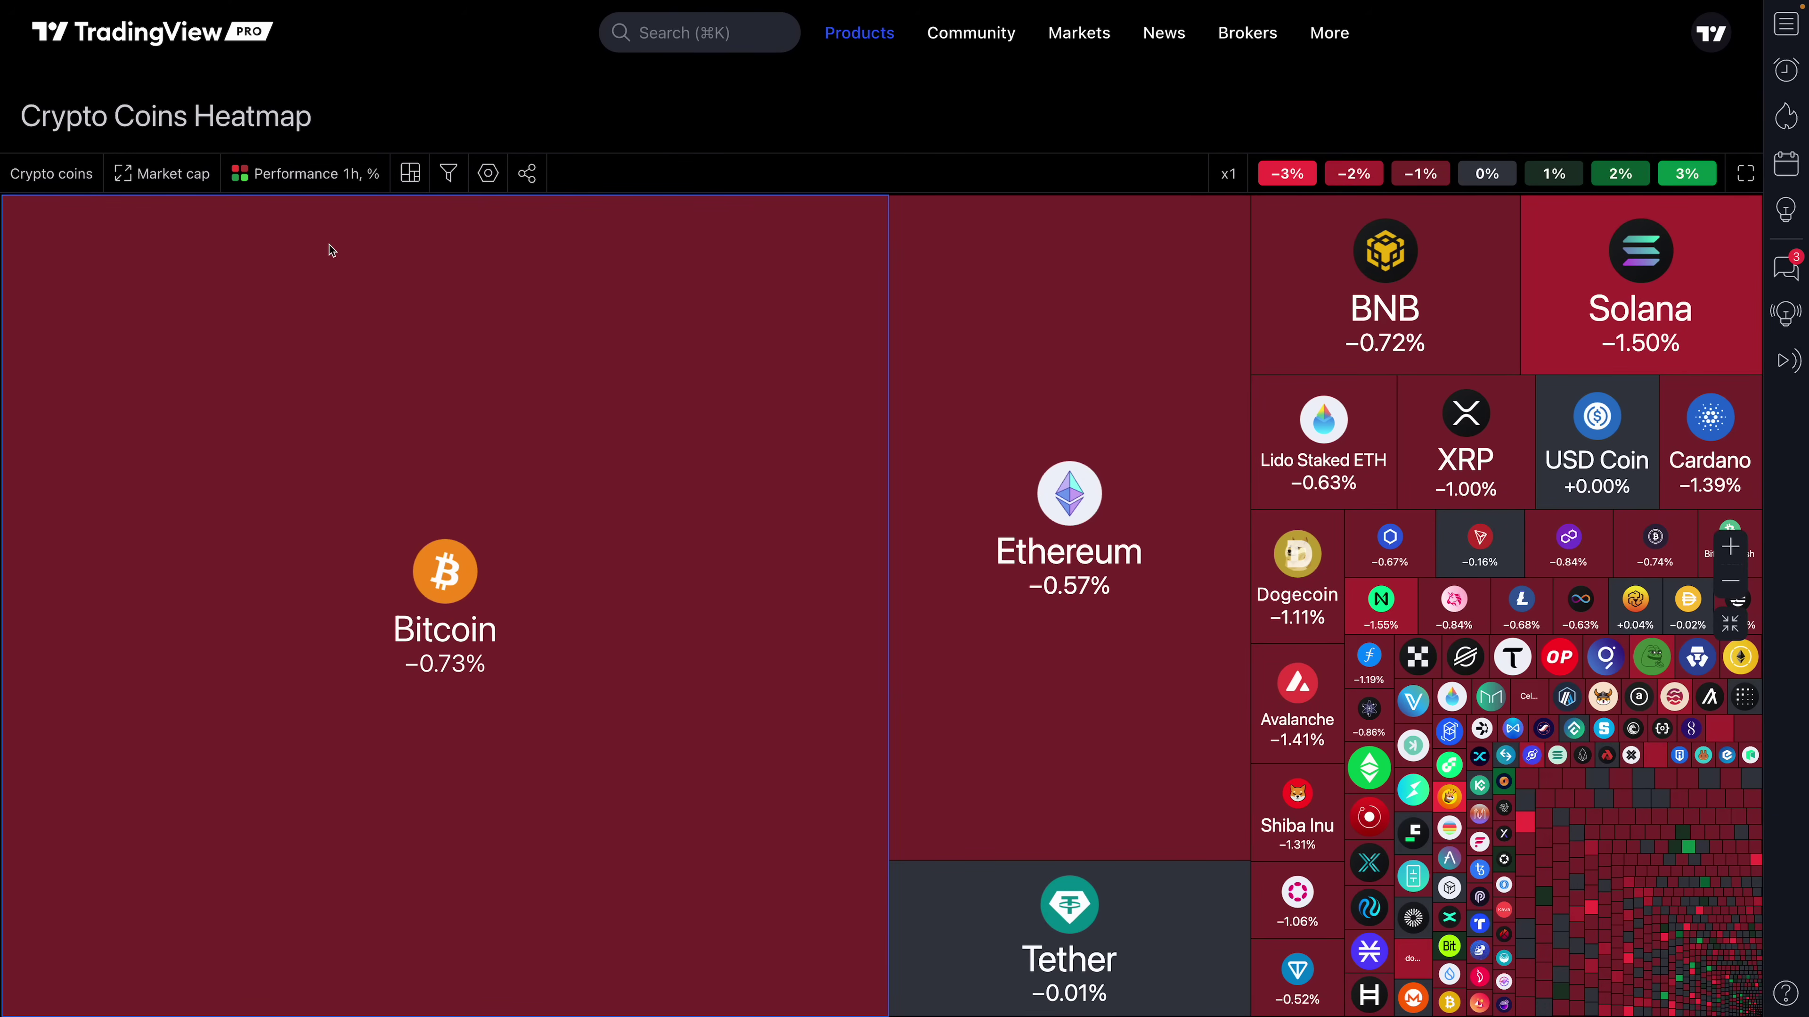
click(360, 174)
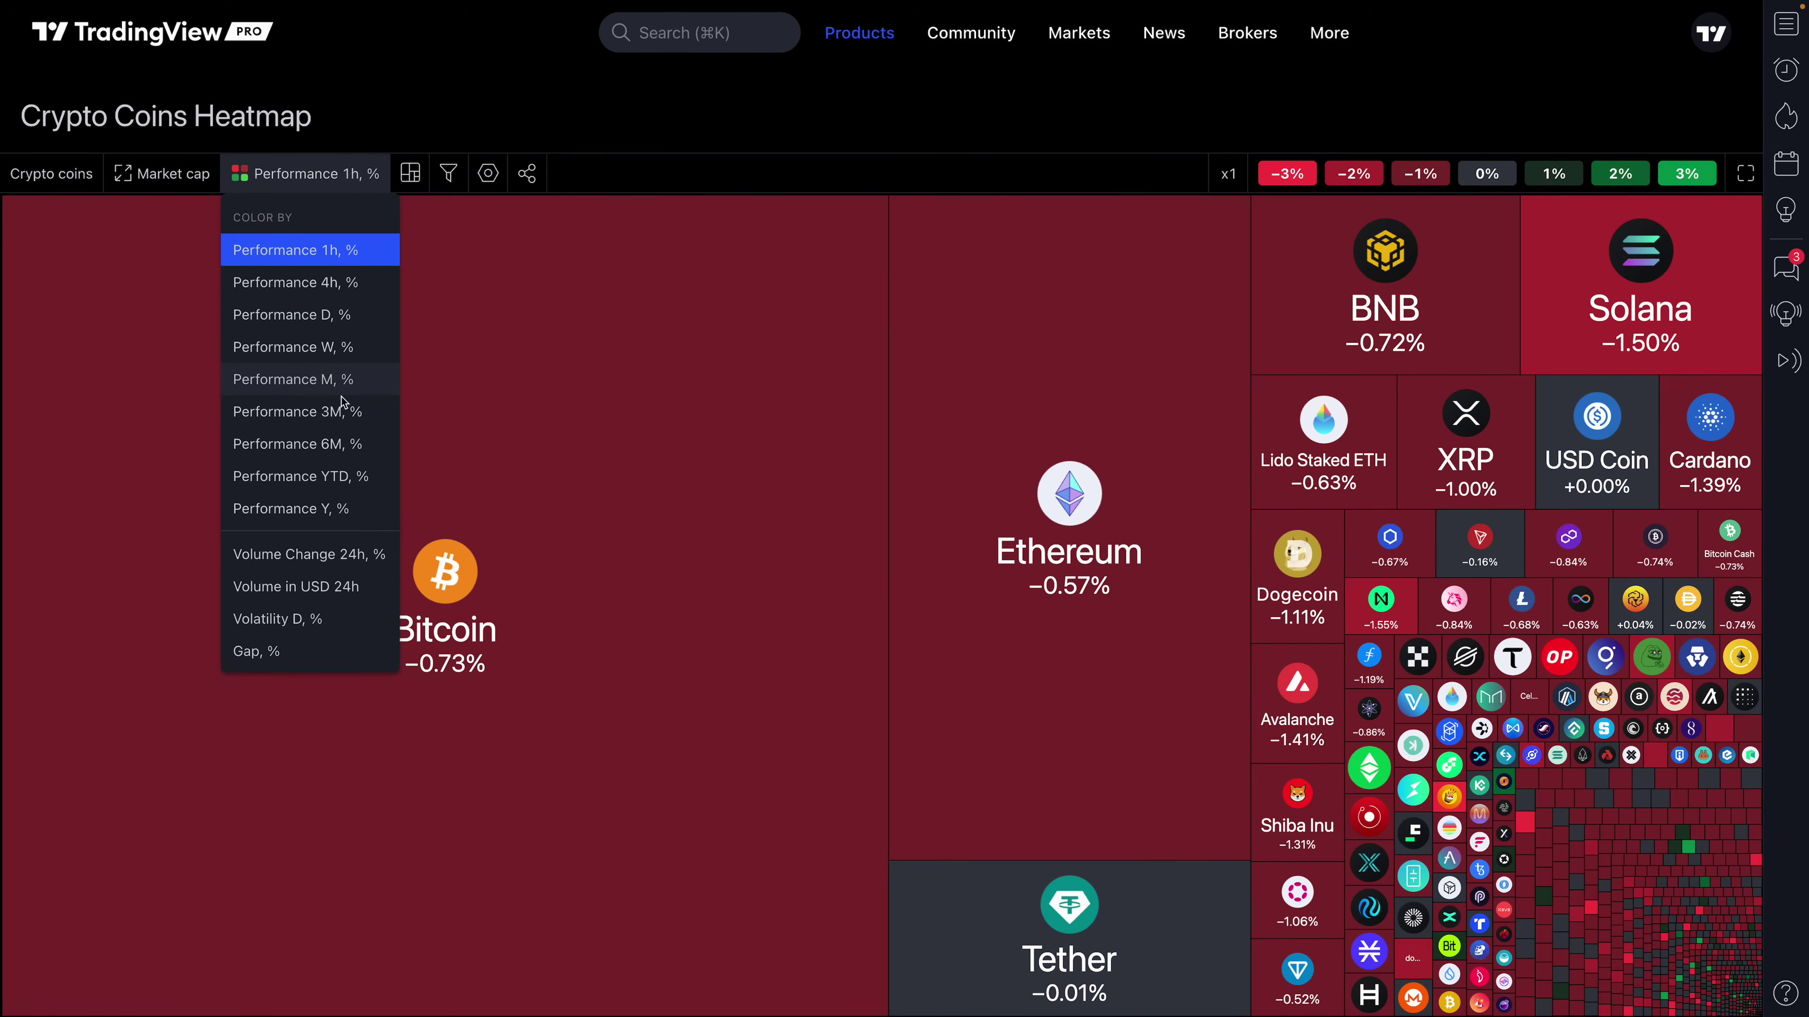
click(302, 509)
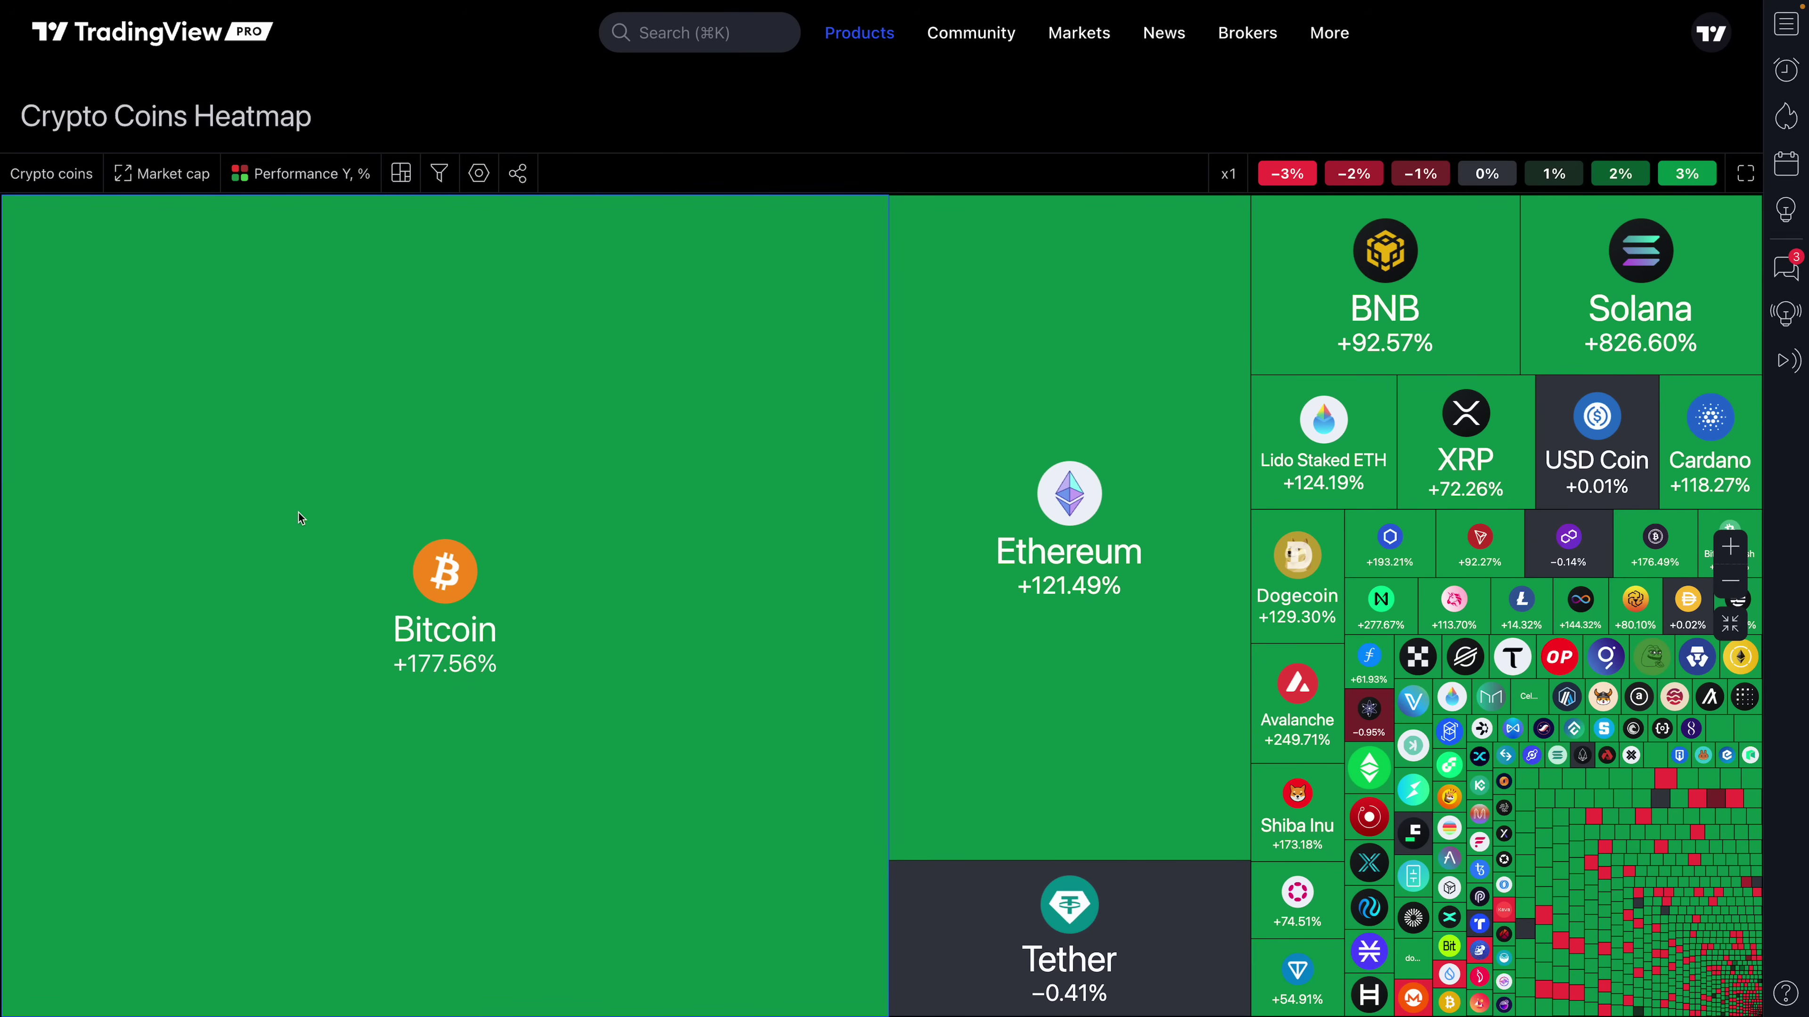
click(293, 172)
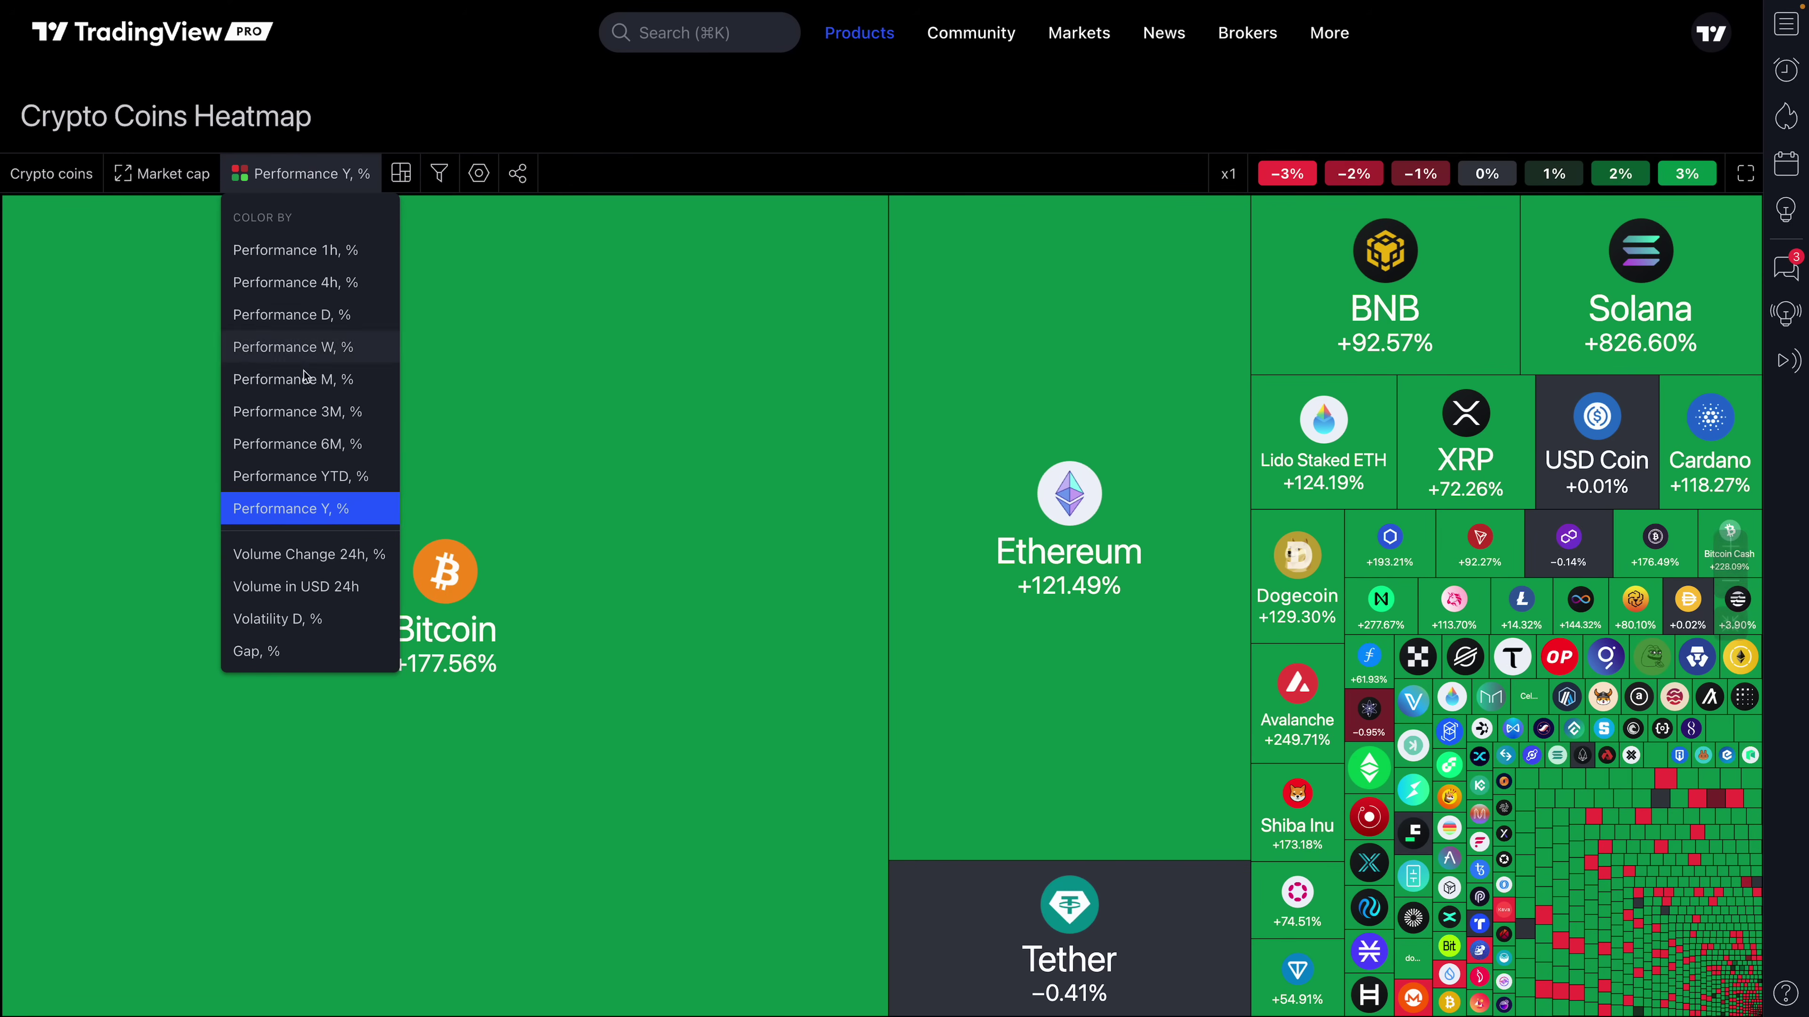
click(307, 477)
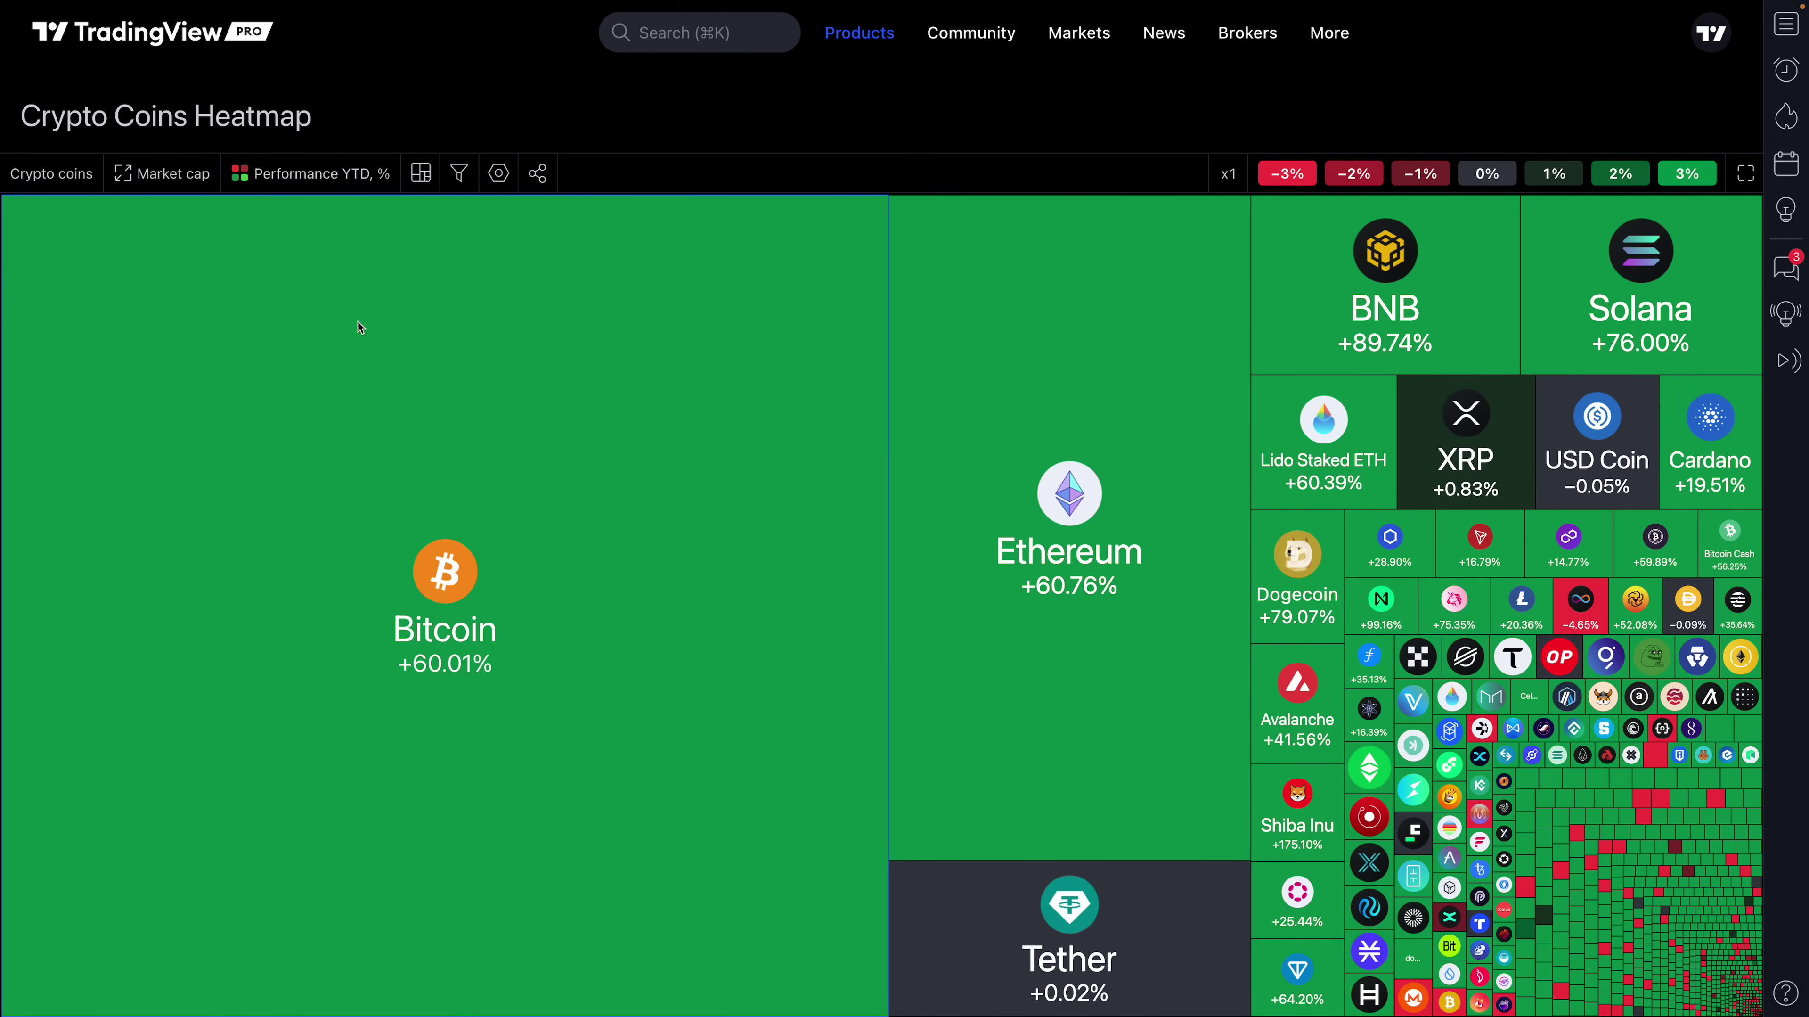
click(317, 173)
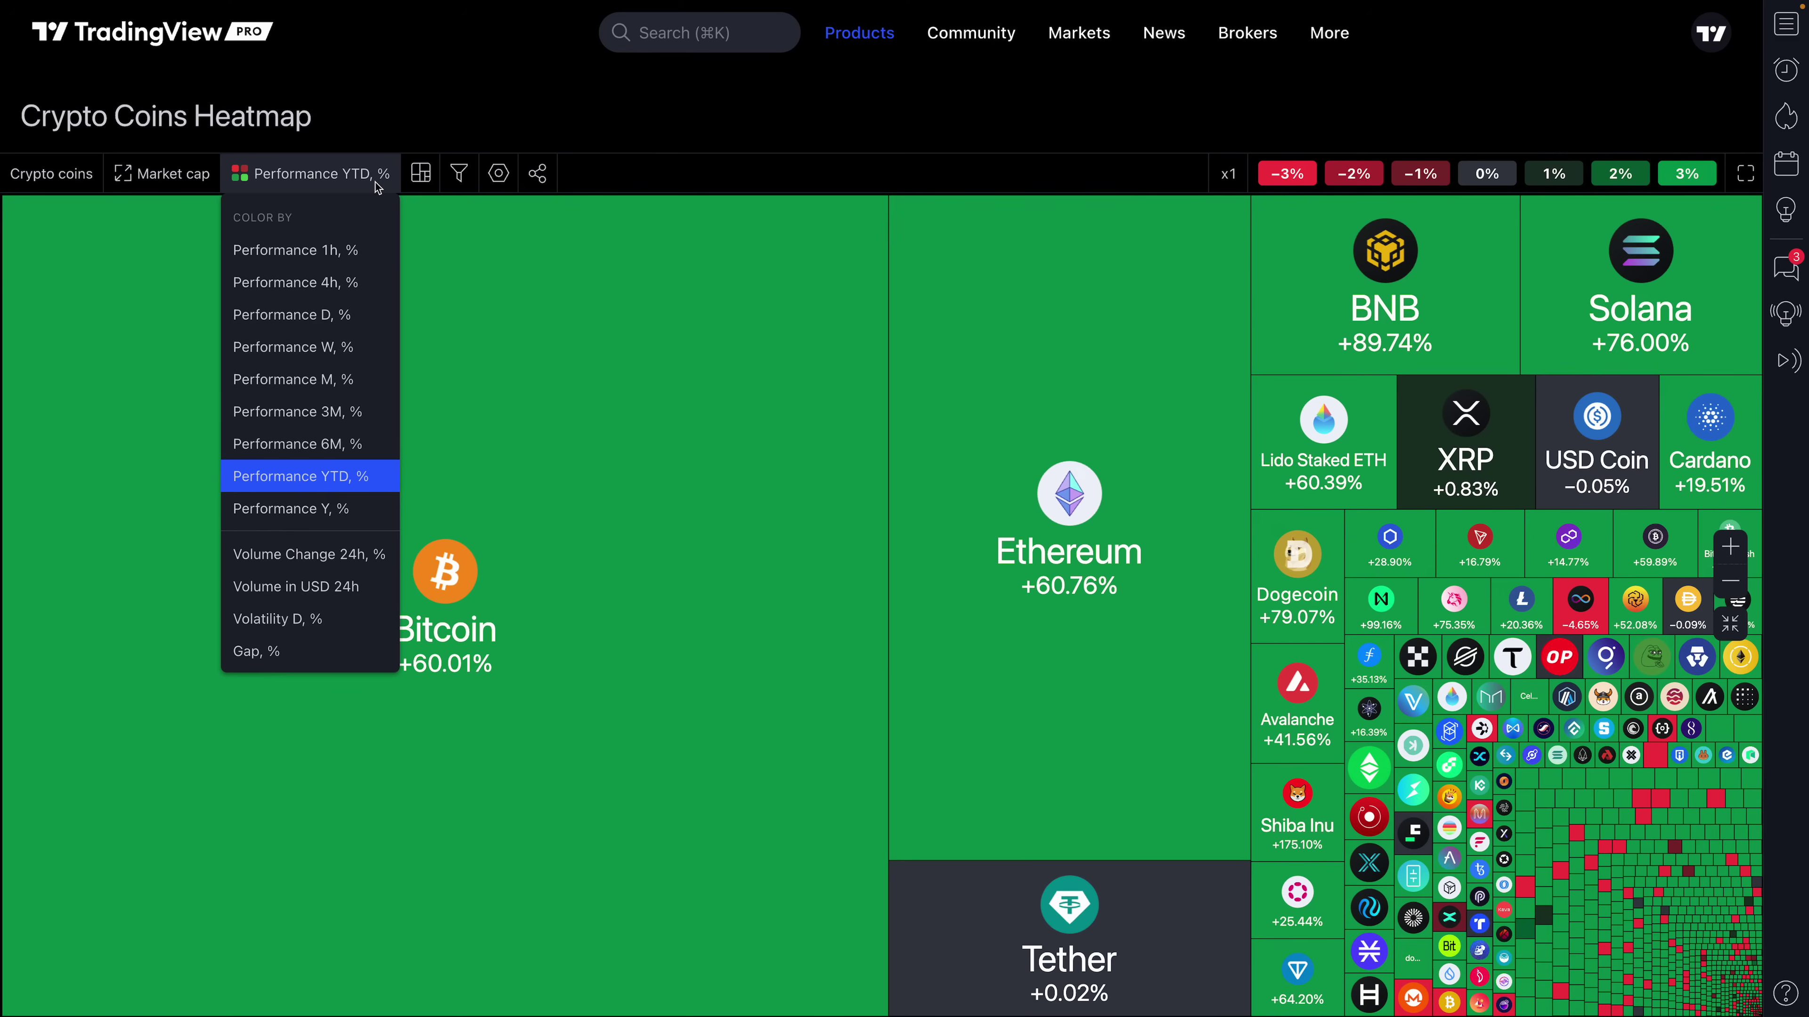
click(325, 313)
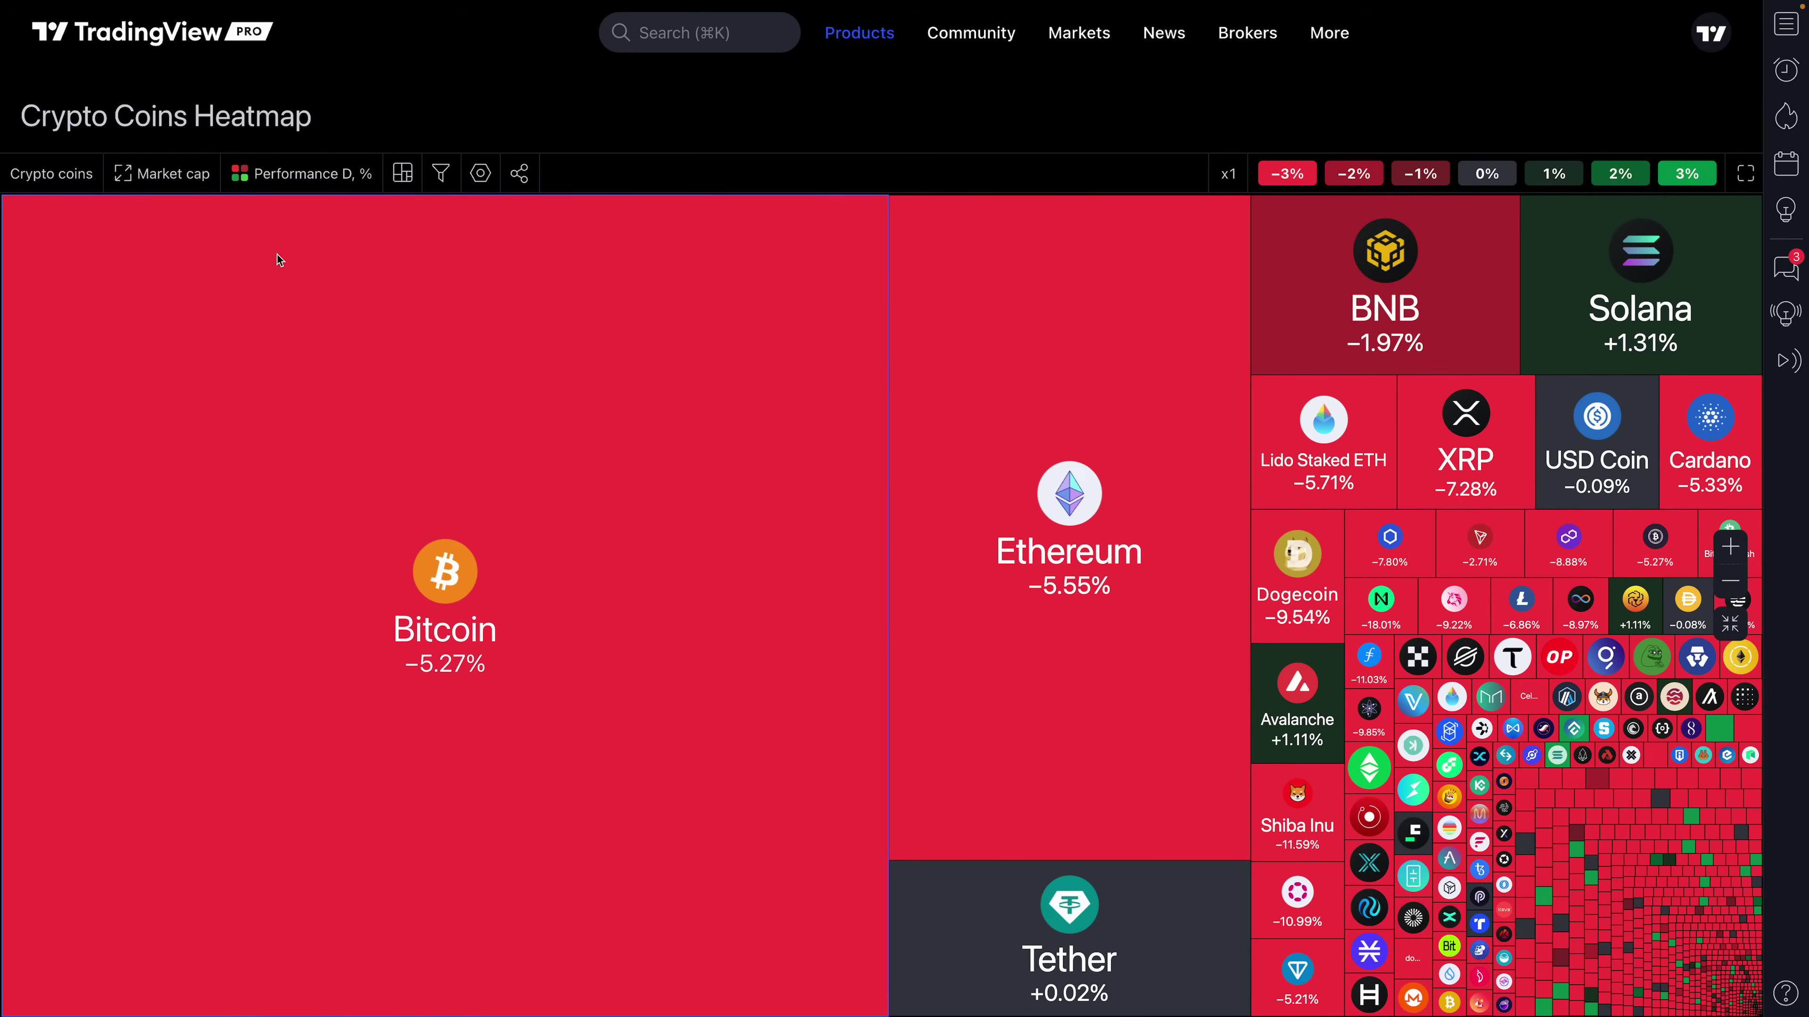
- Size the heatmap by FD market cap, Volume in USD 24h and Total value locked in turn, and return it to Market cap
click(171, 178)
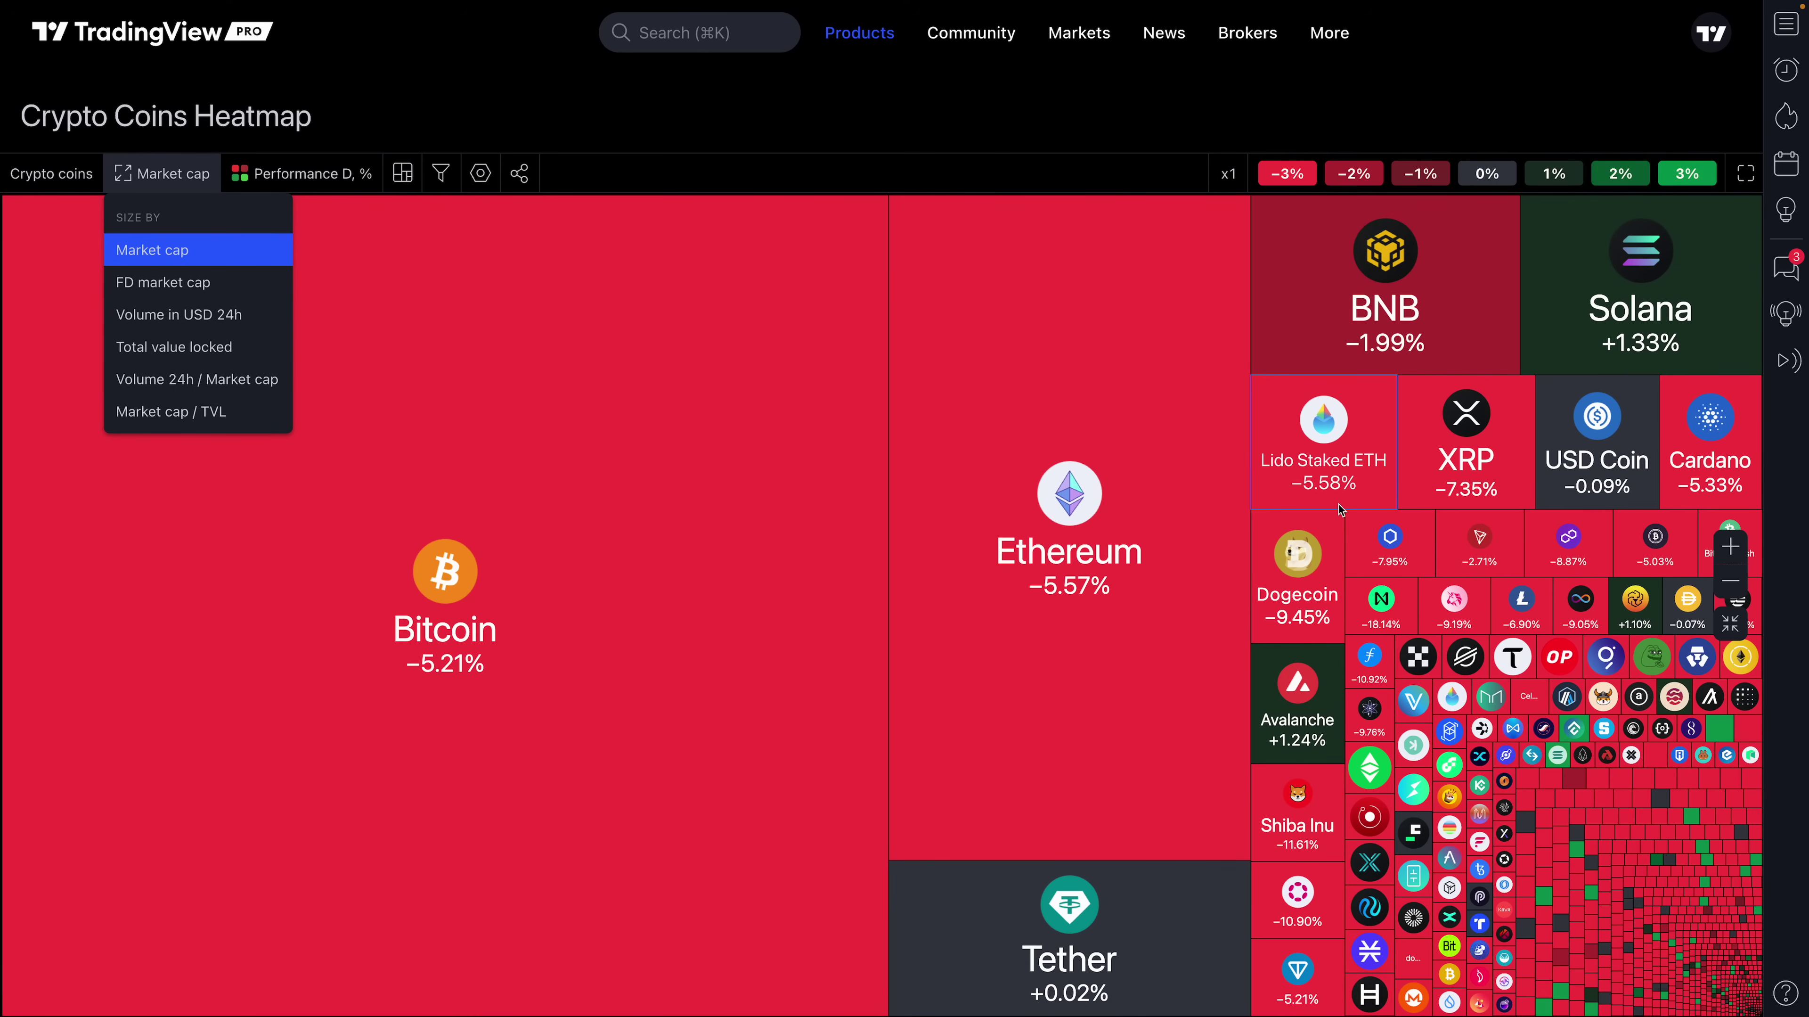
click(194, 283)
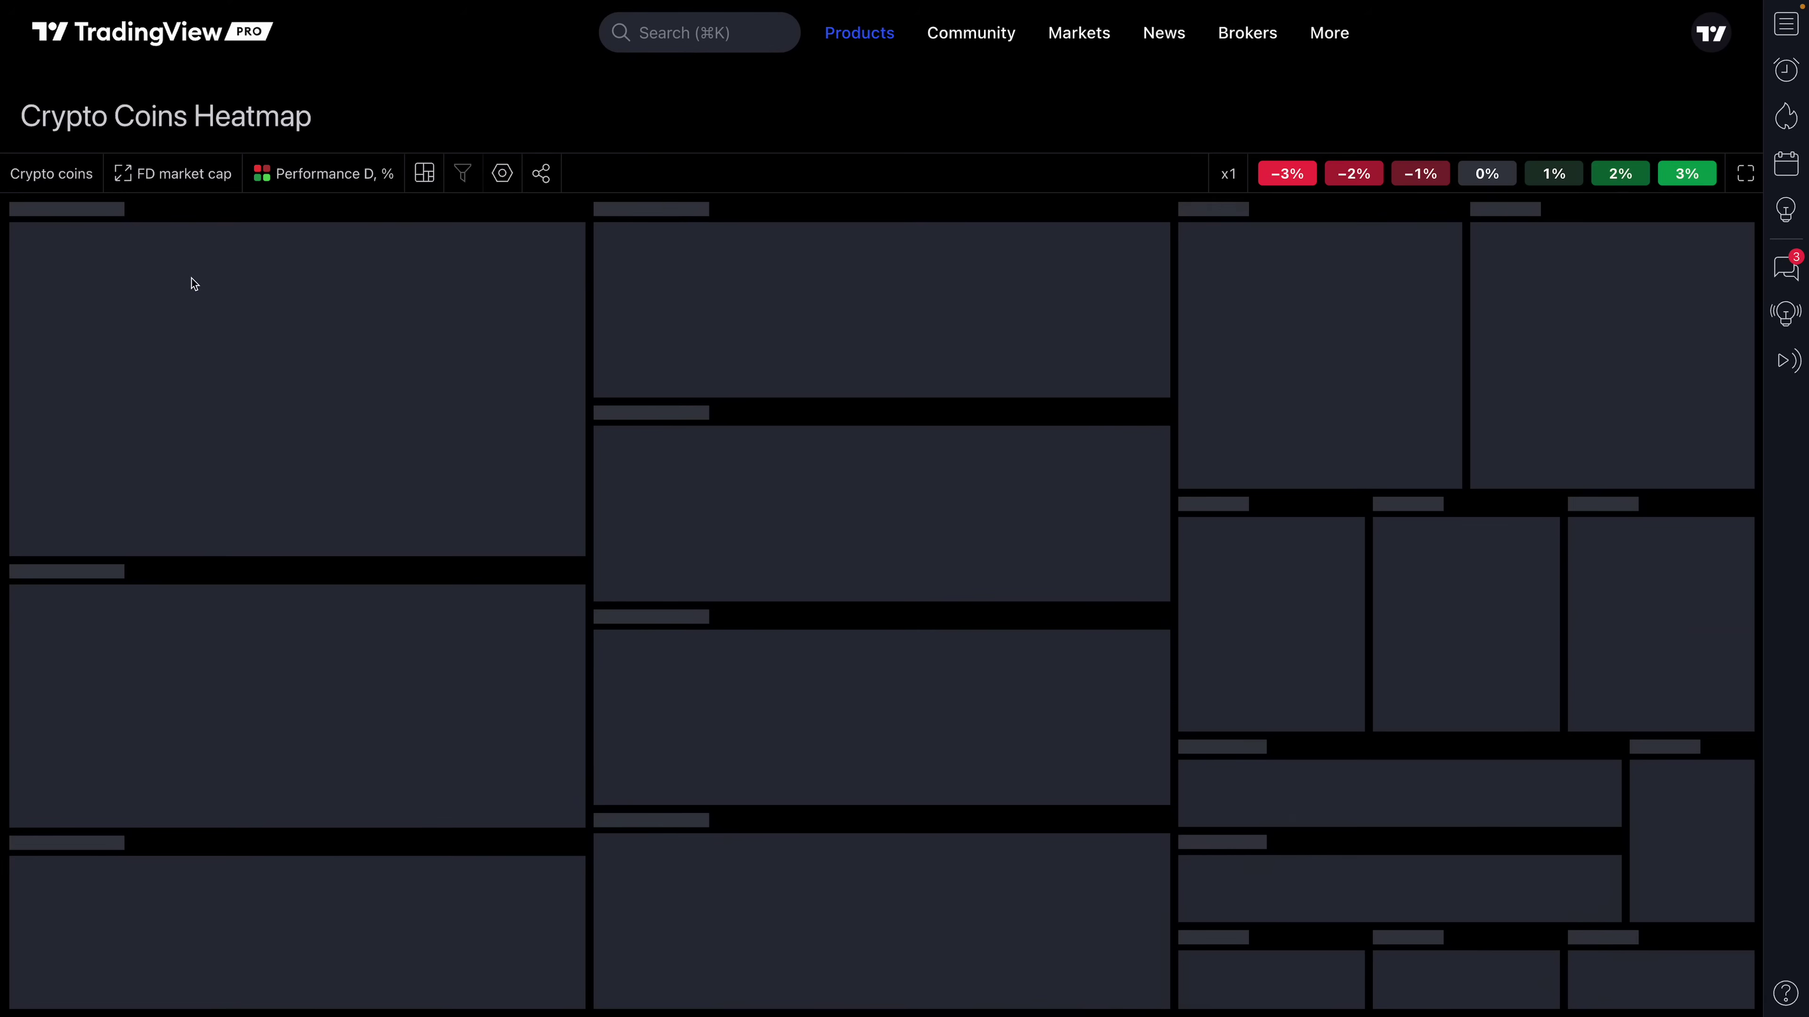
click(174, 174)
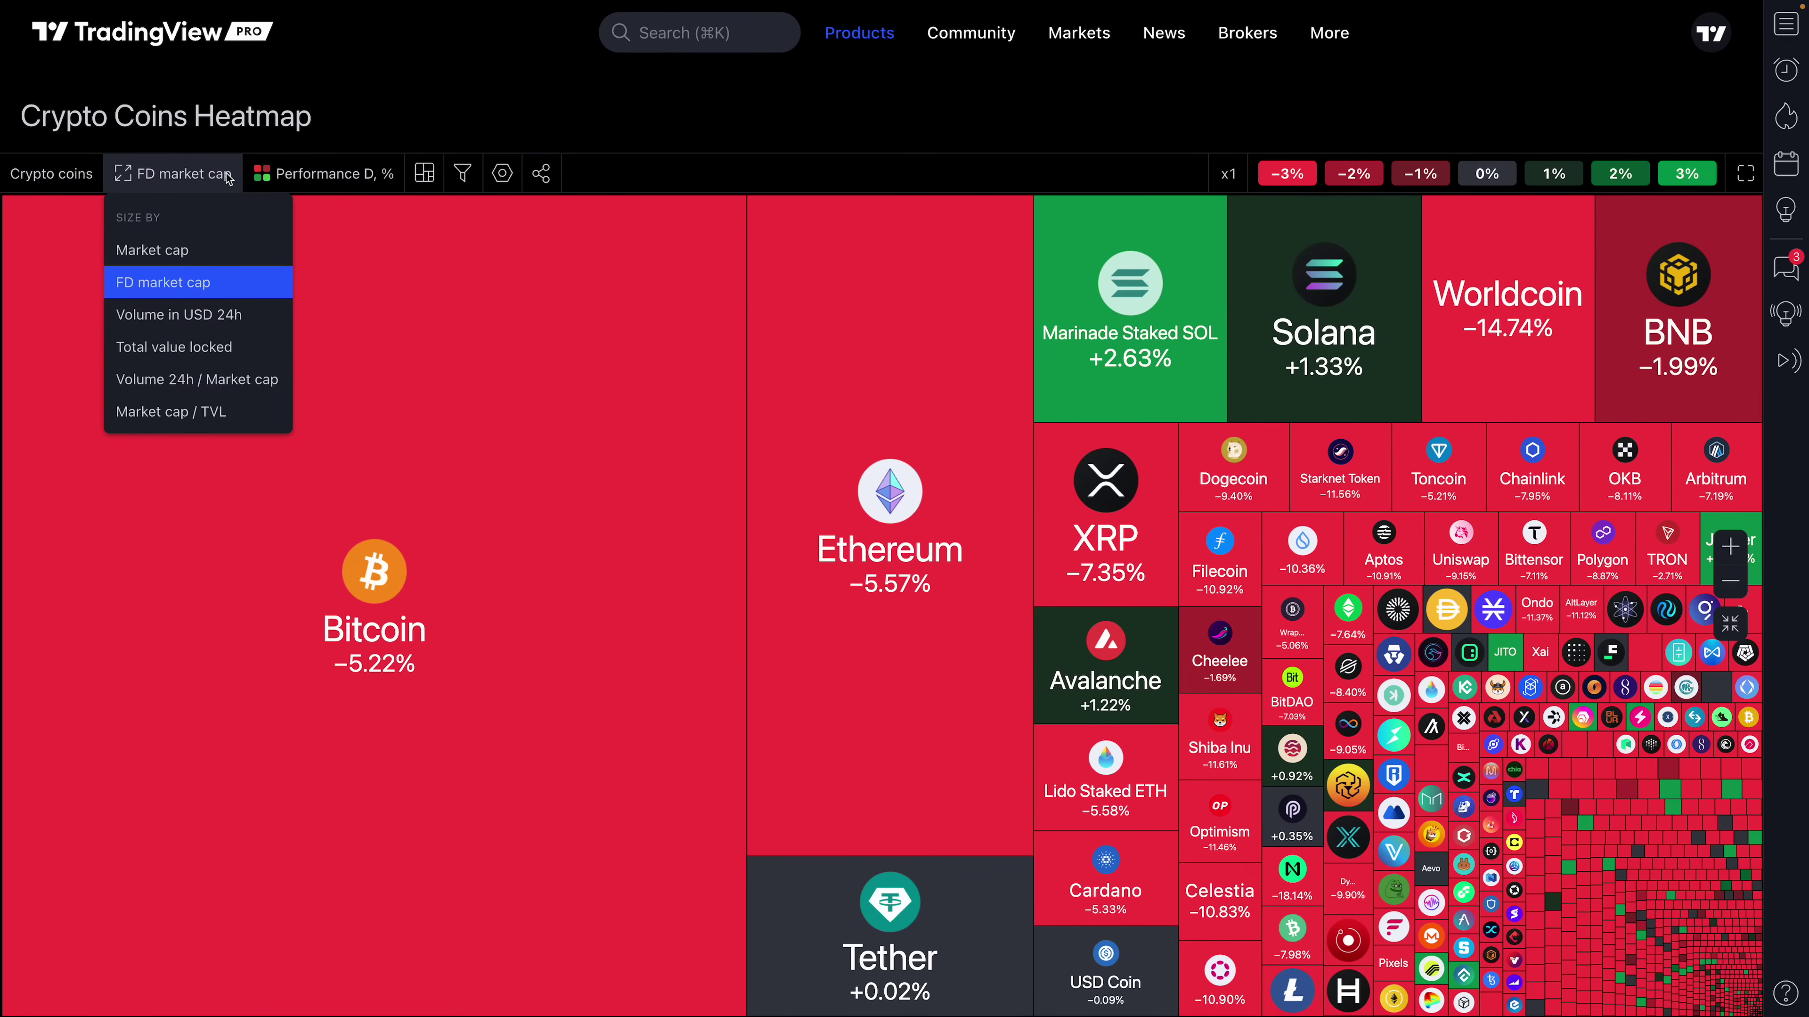
click(171, 319)
click(200, 188)
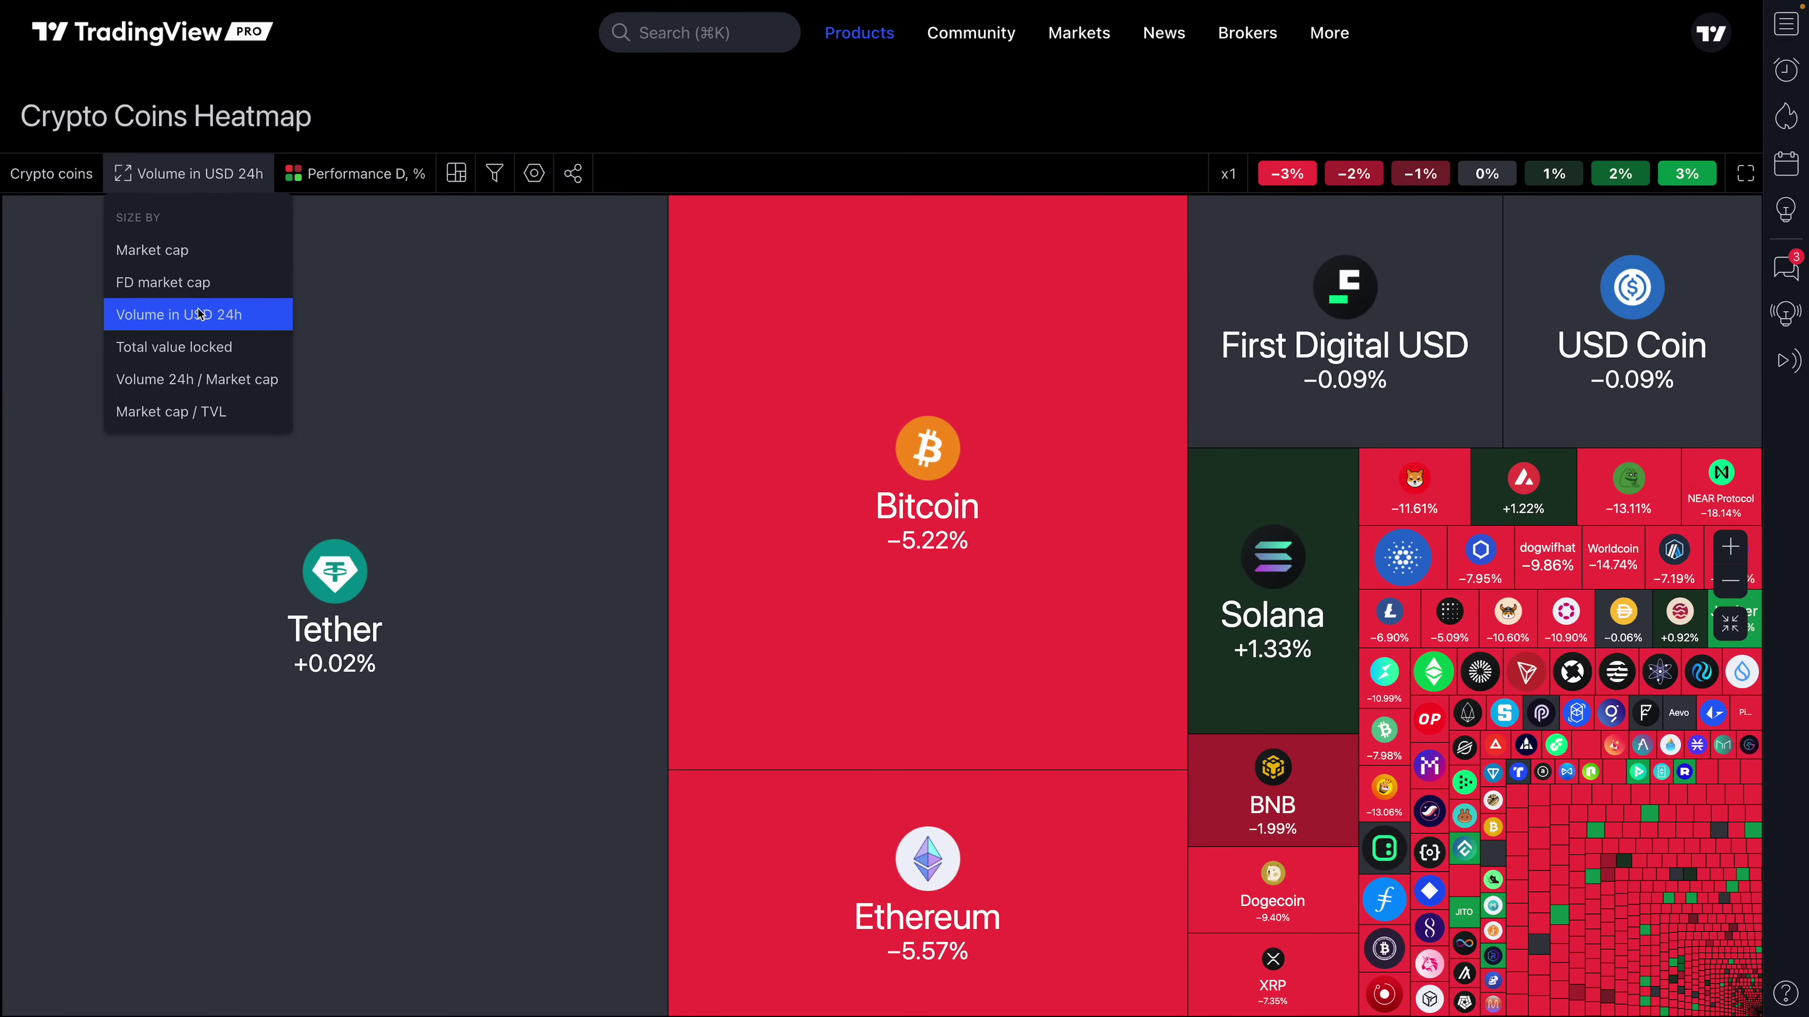
click(193, 349)
click(195, 180)
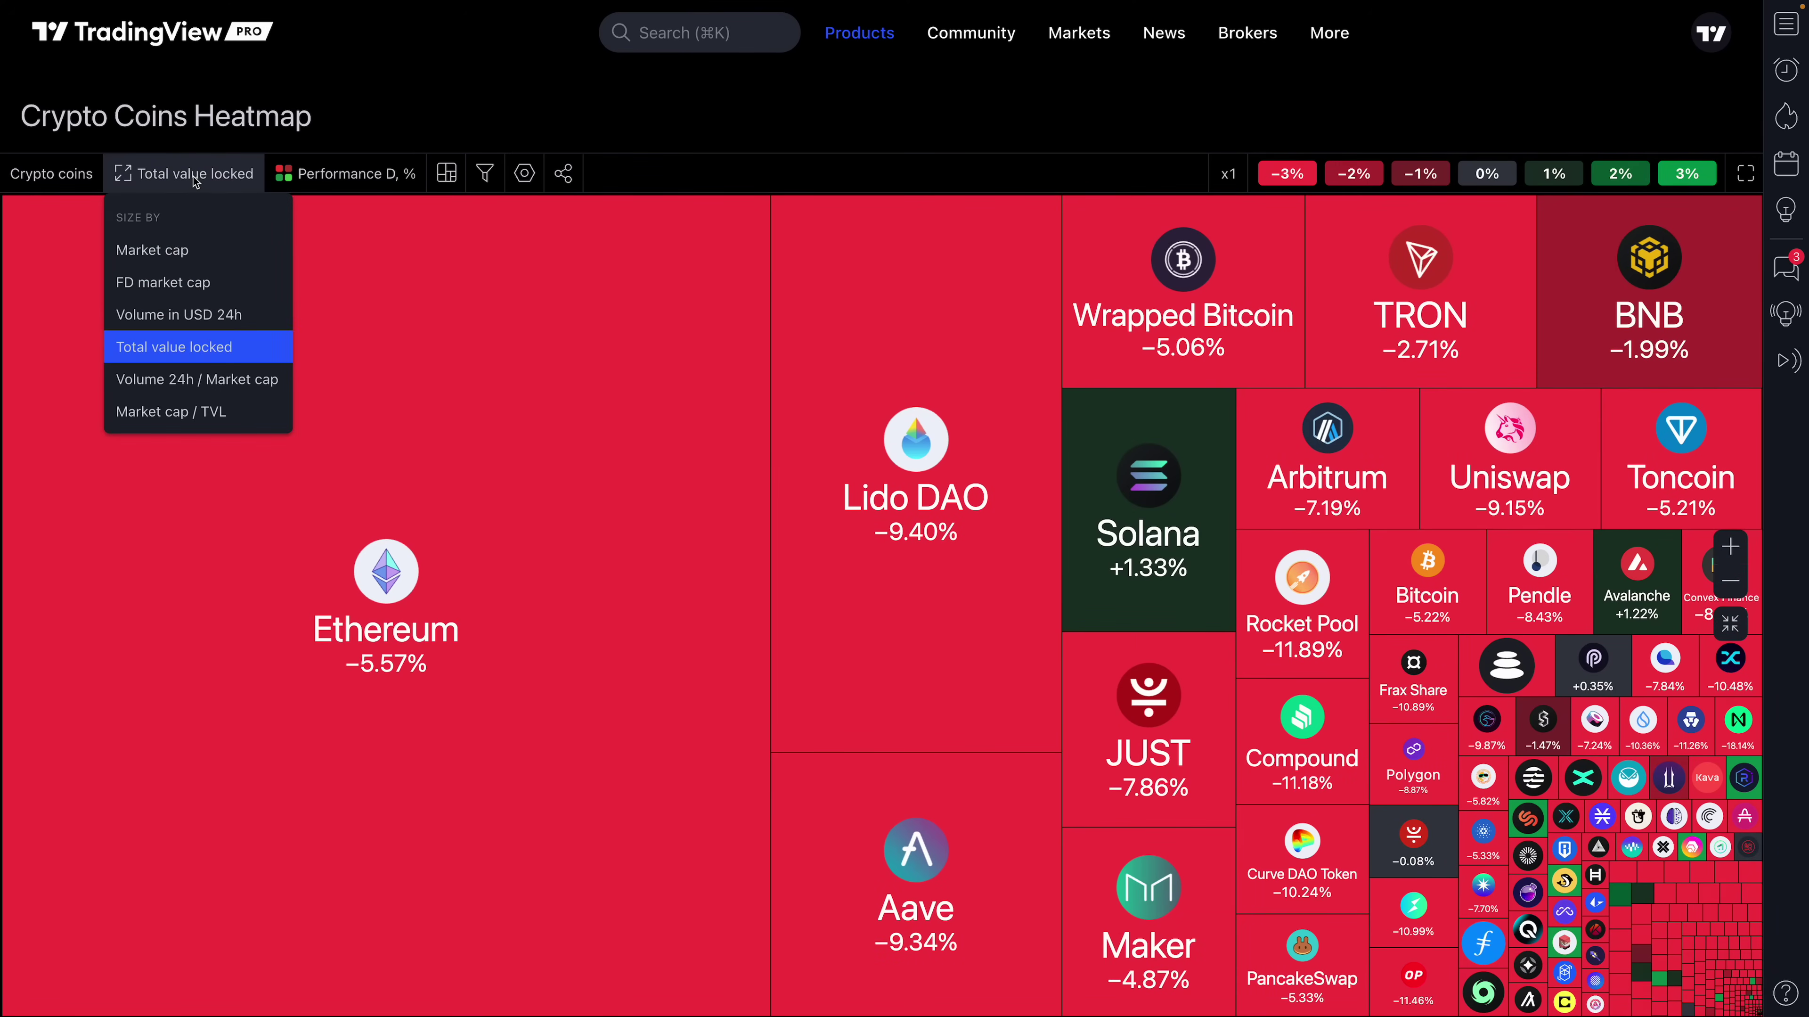
click(177, 248)
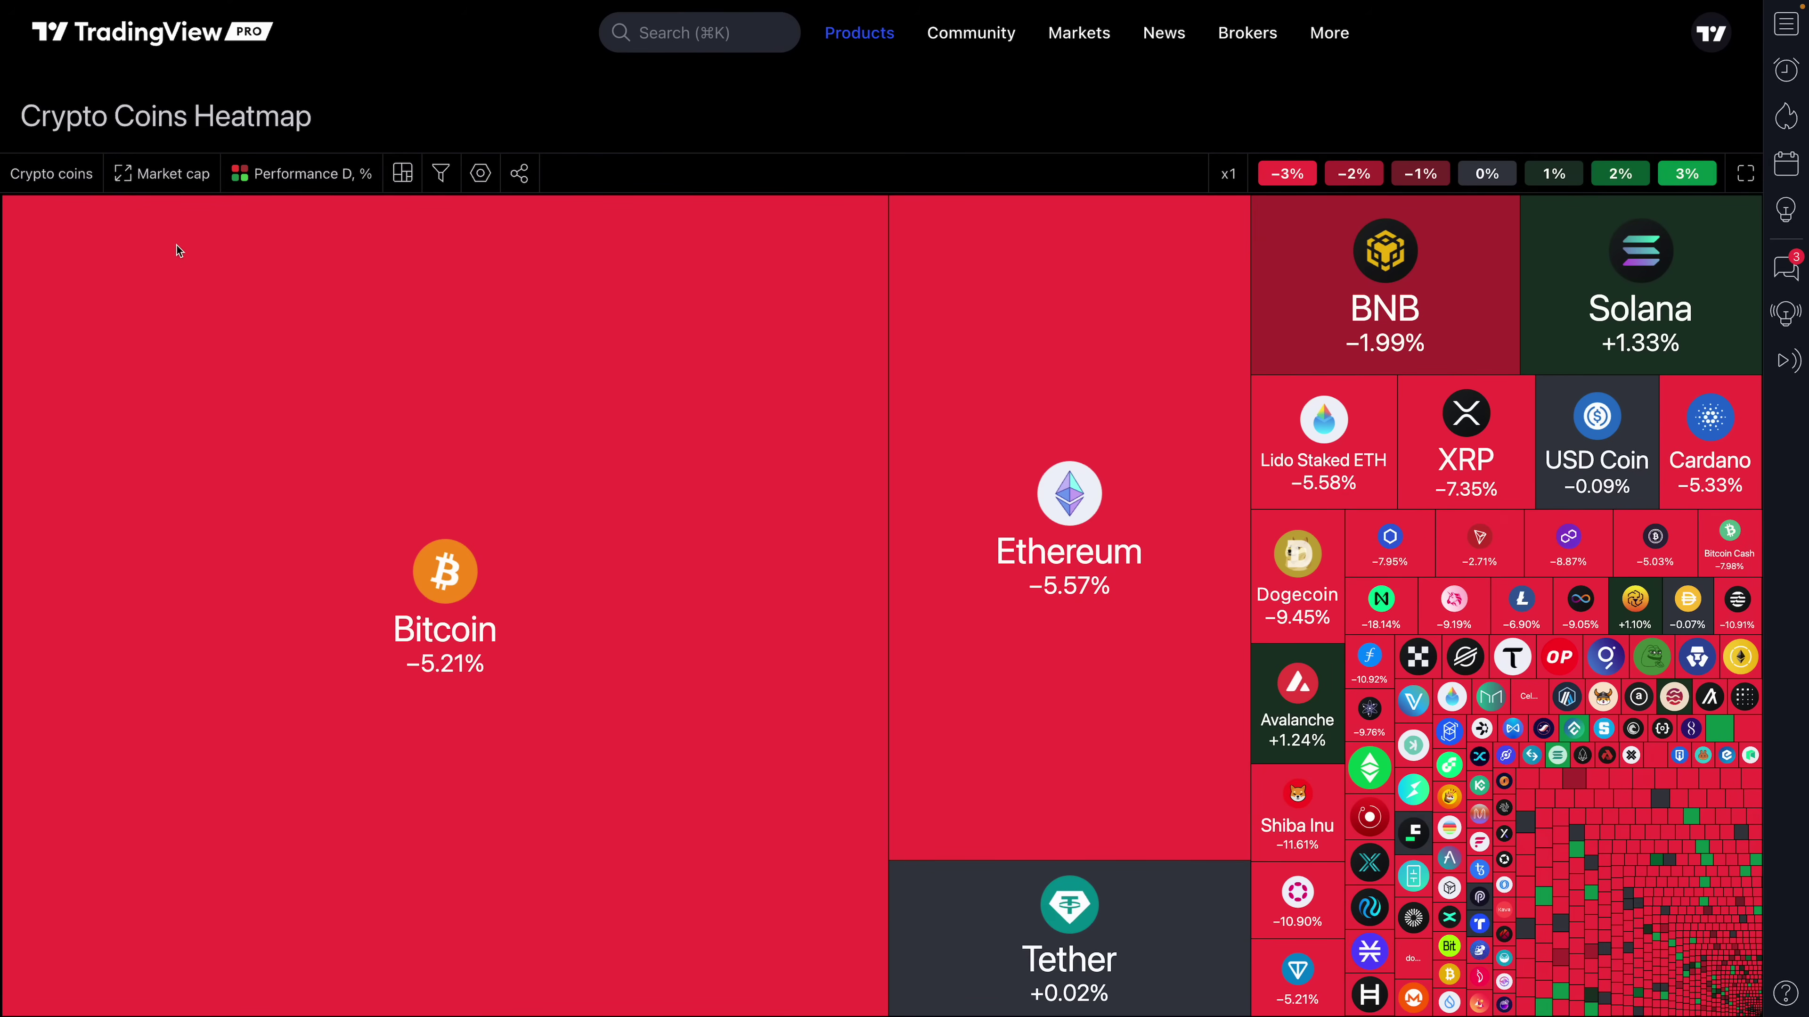
- Set the heatmap source to Crypto coins (Excluding Bitcoin), and turn the mono size layout on and off again
click(77, 187)
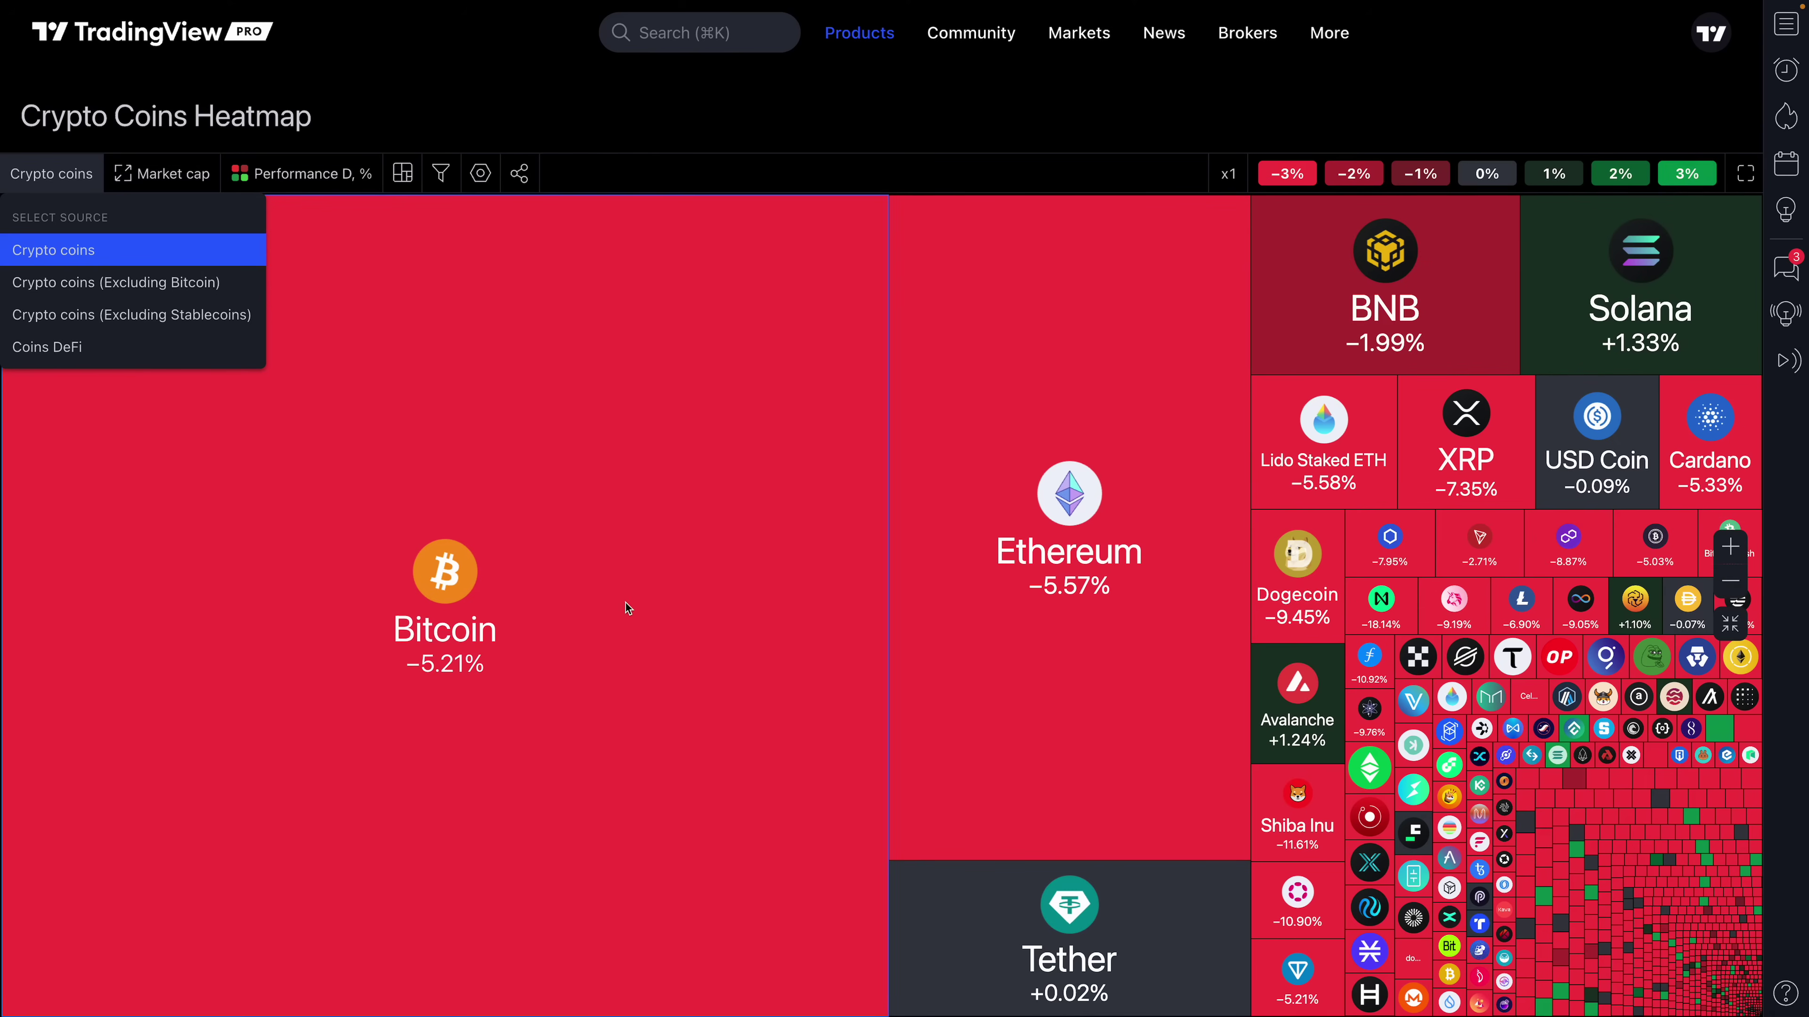
mouse_move(548, 513)
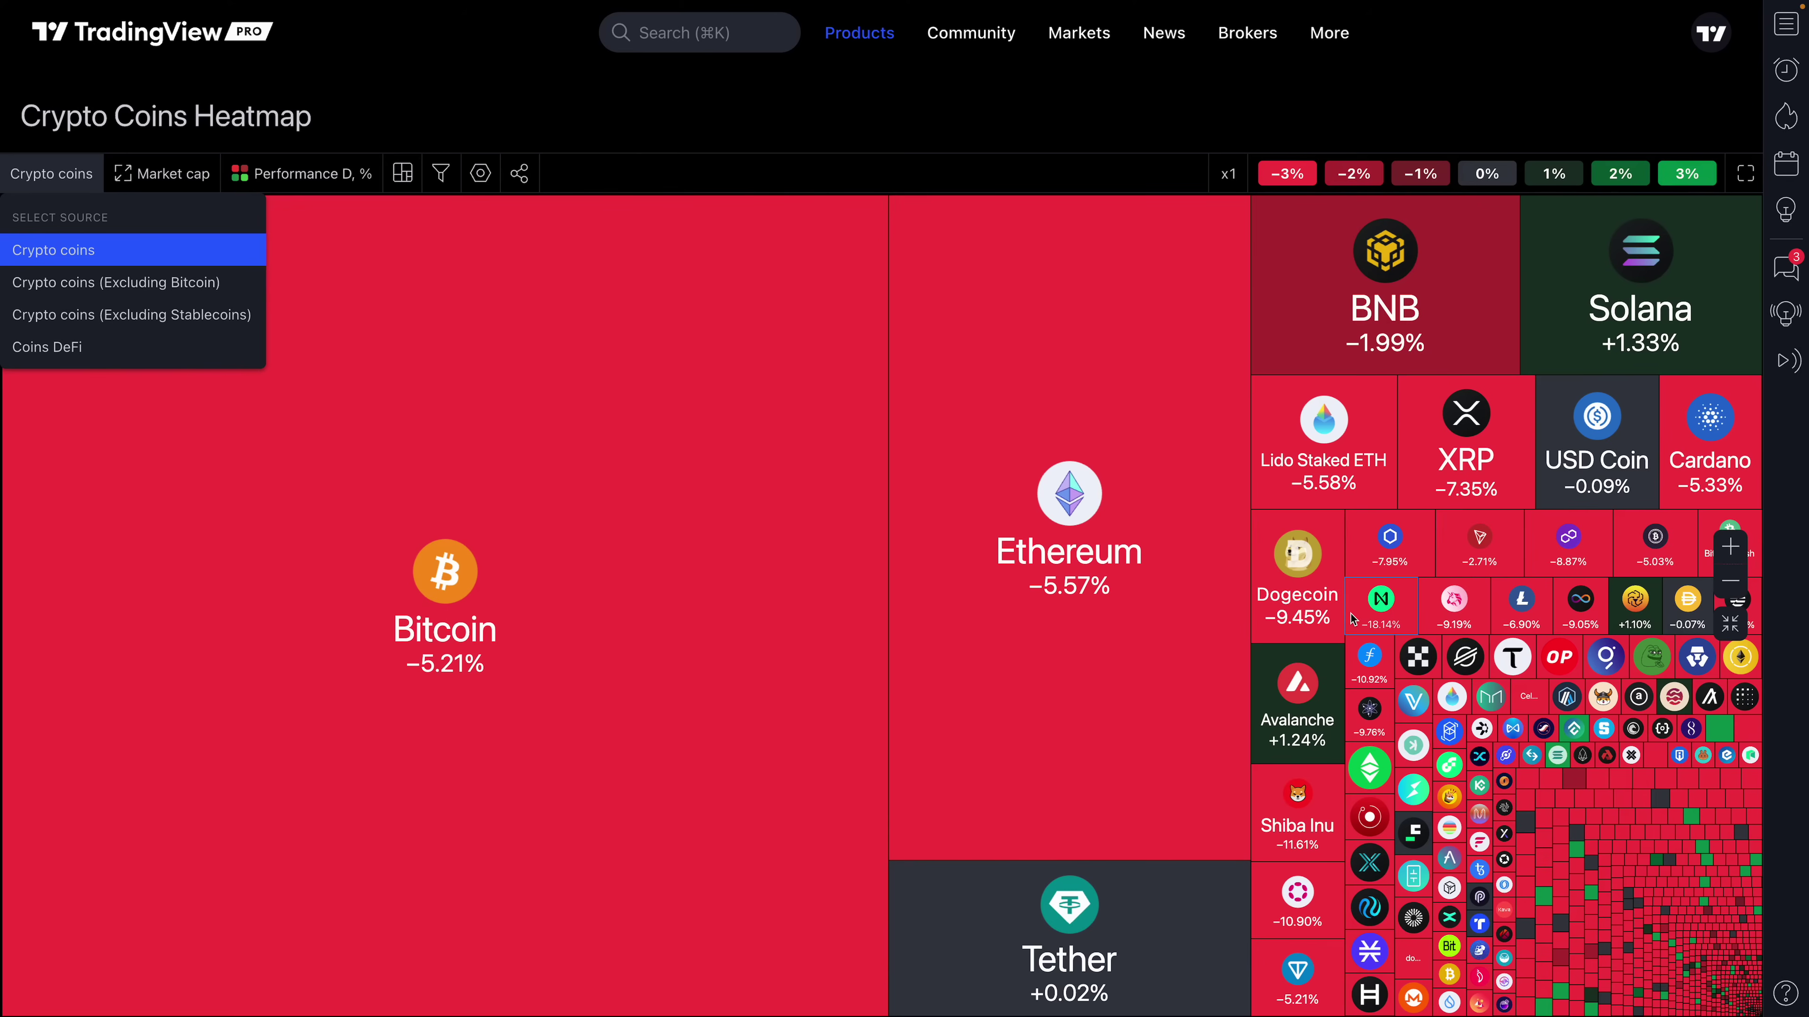
click(165, 290)
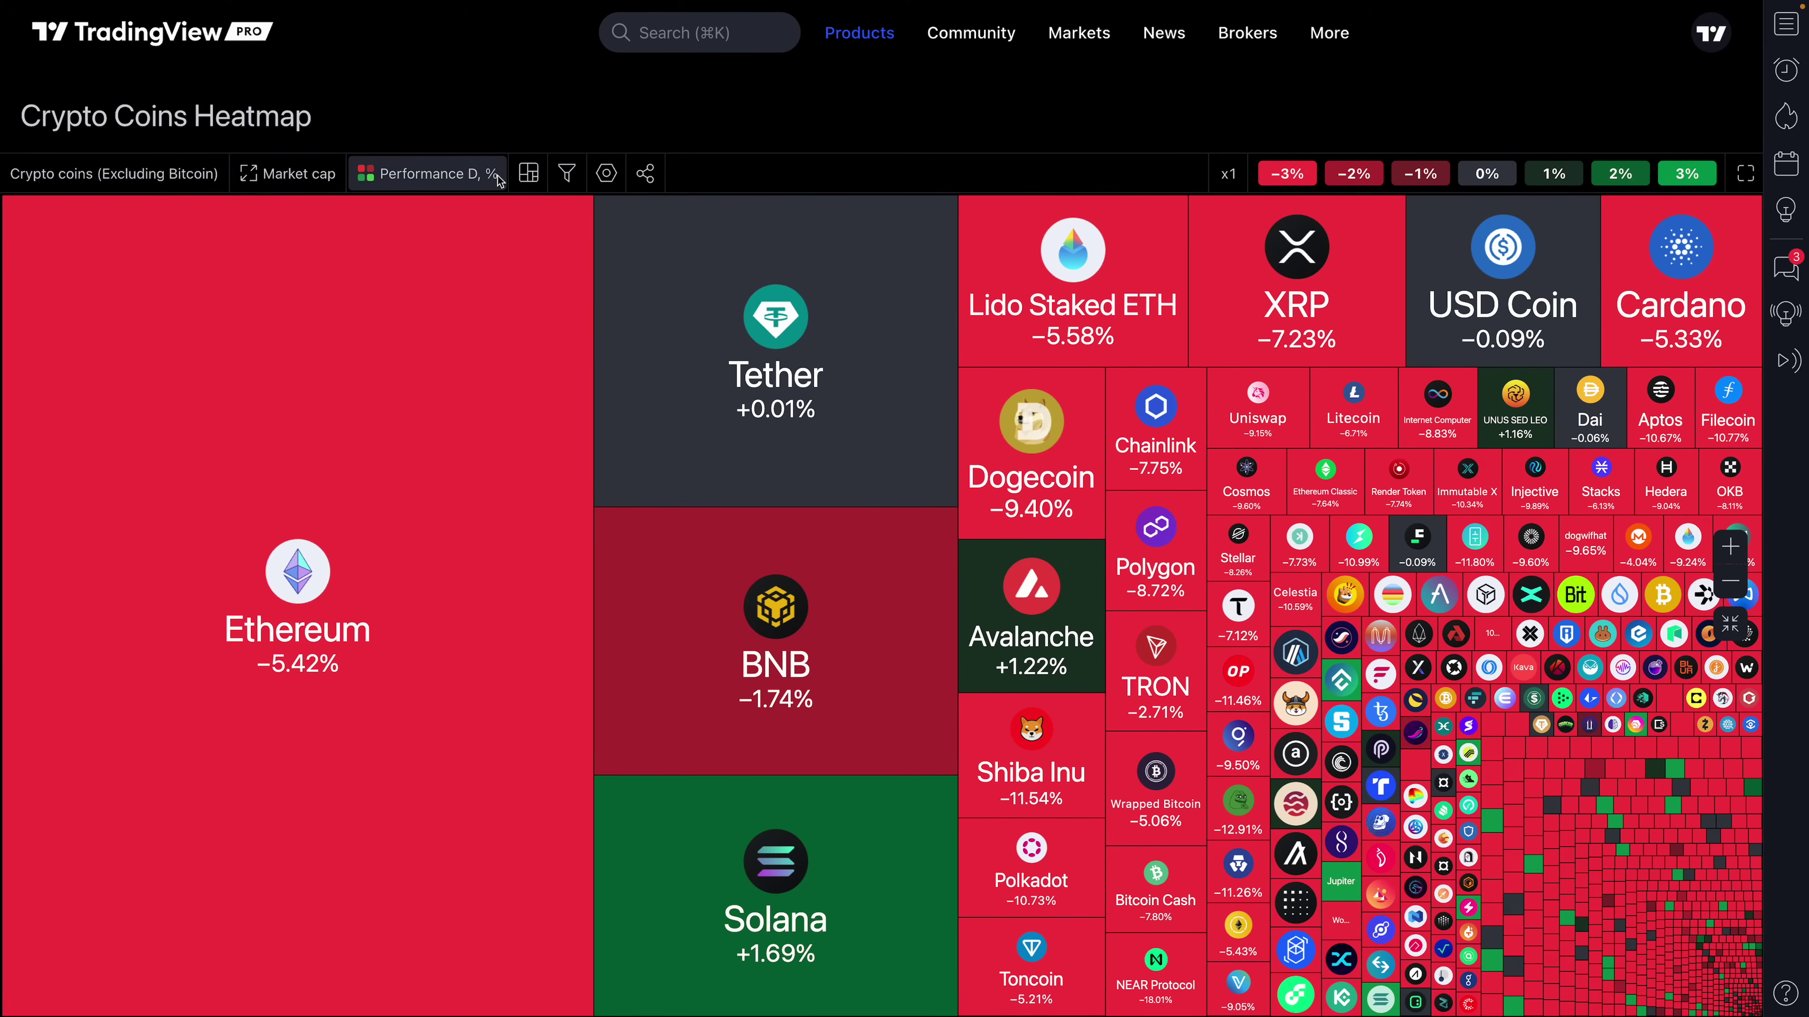
click(528, 174)
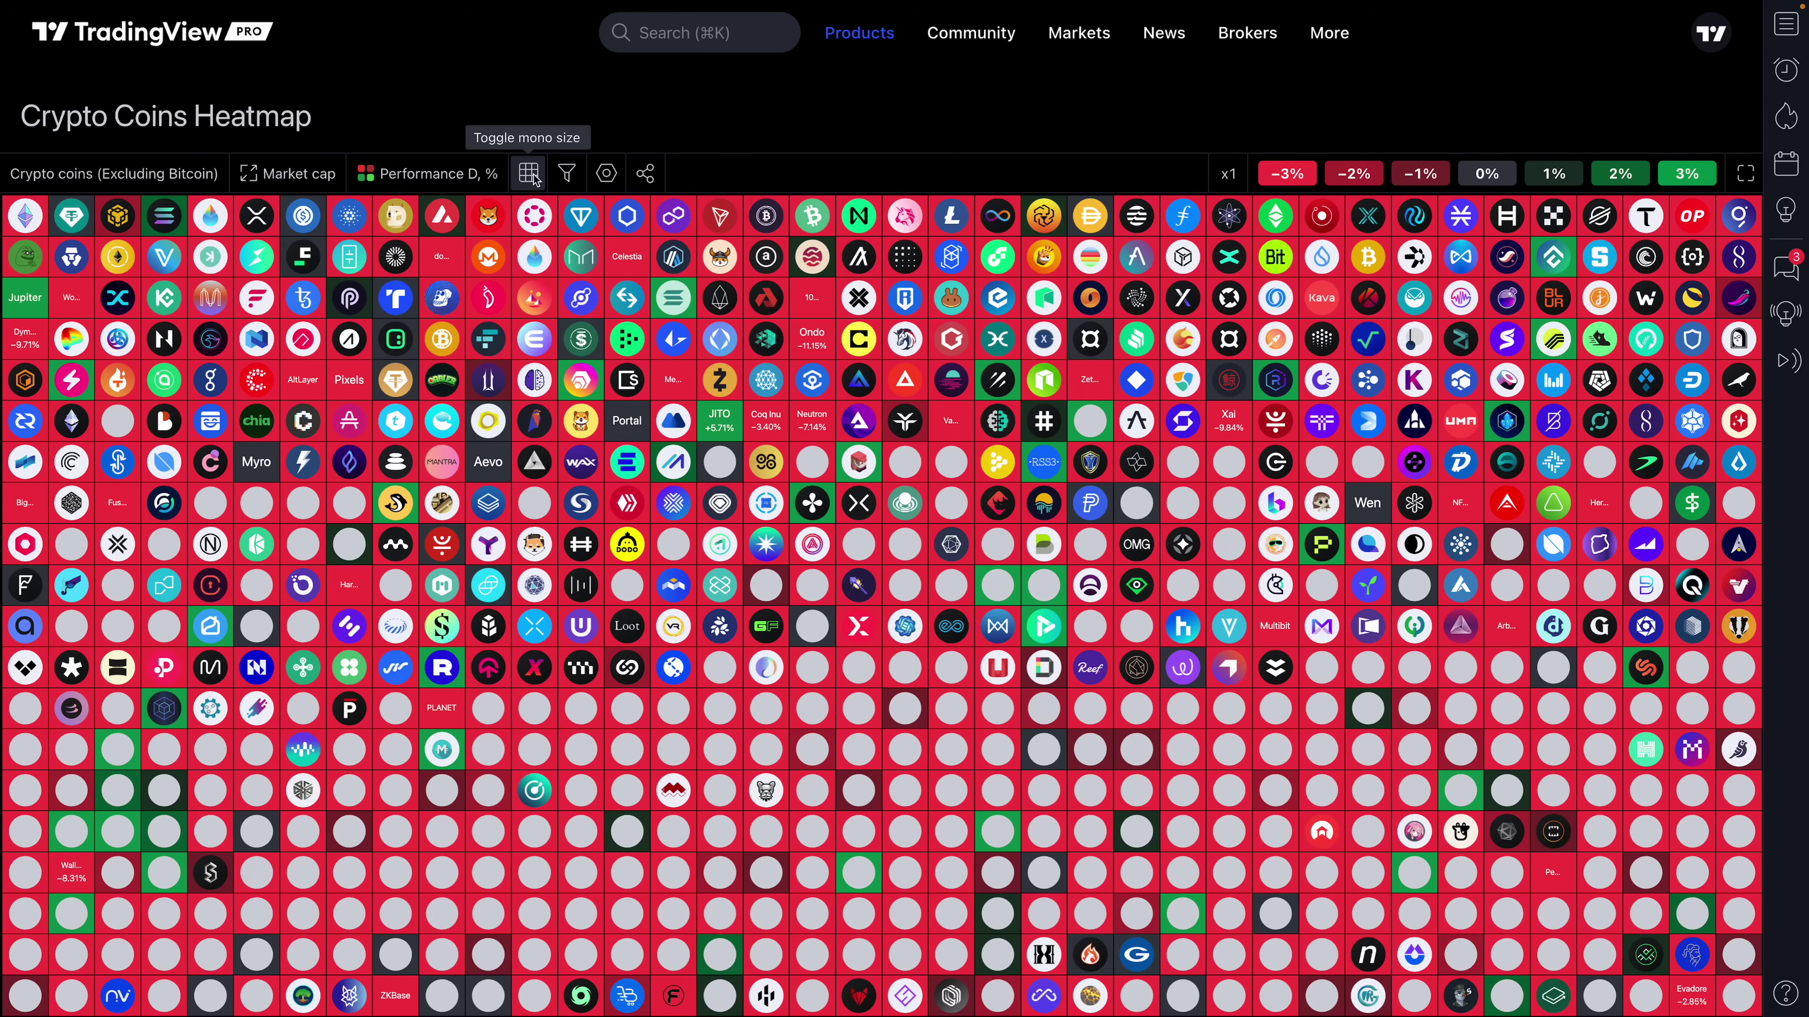
click(533, 178)
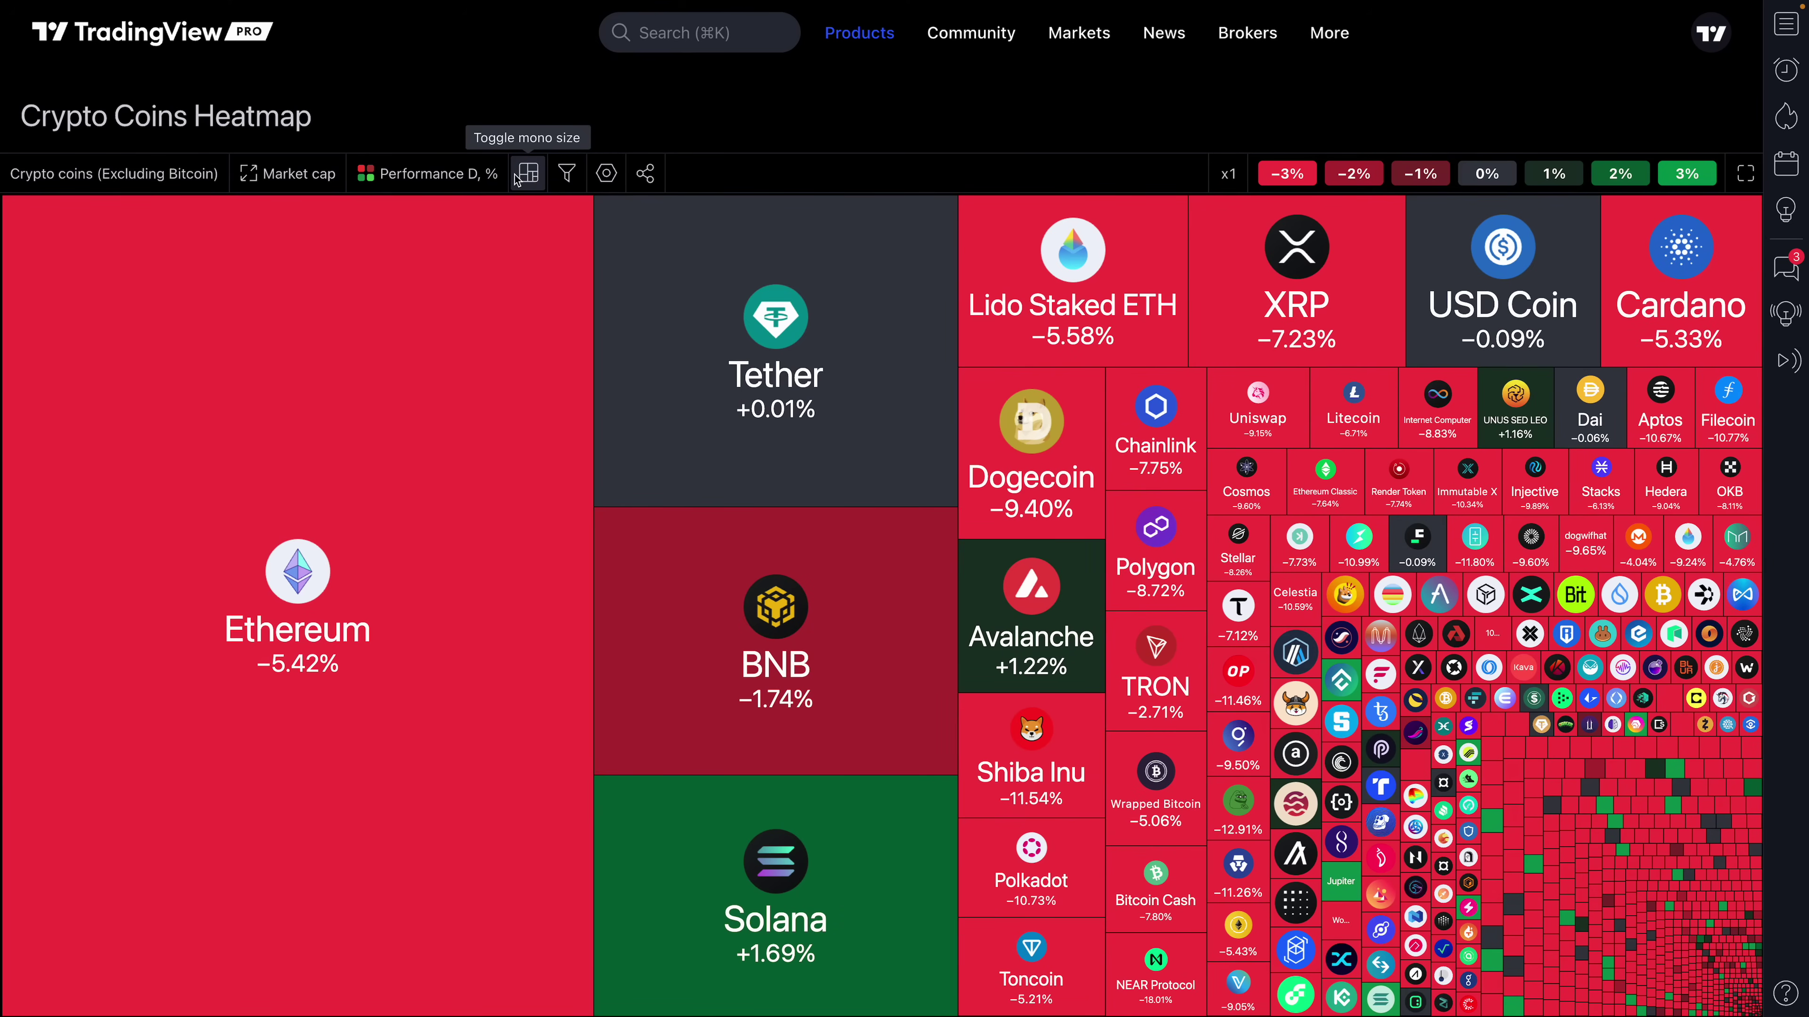
- View the heatmap's filter settings and its sharing options without applying any
click(573, 175)
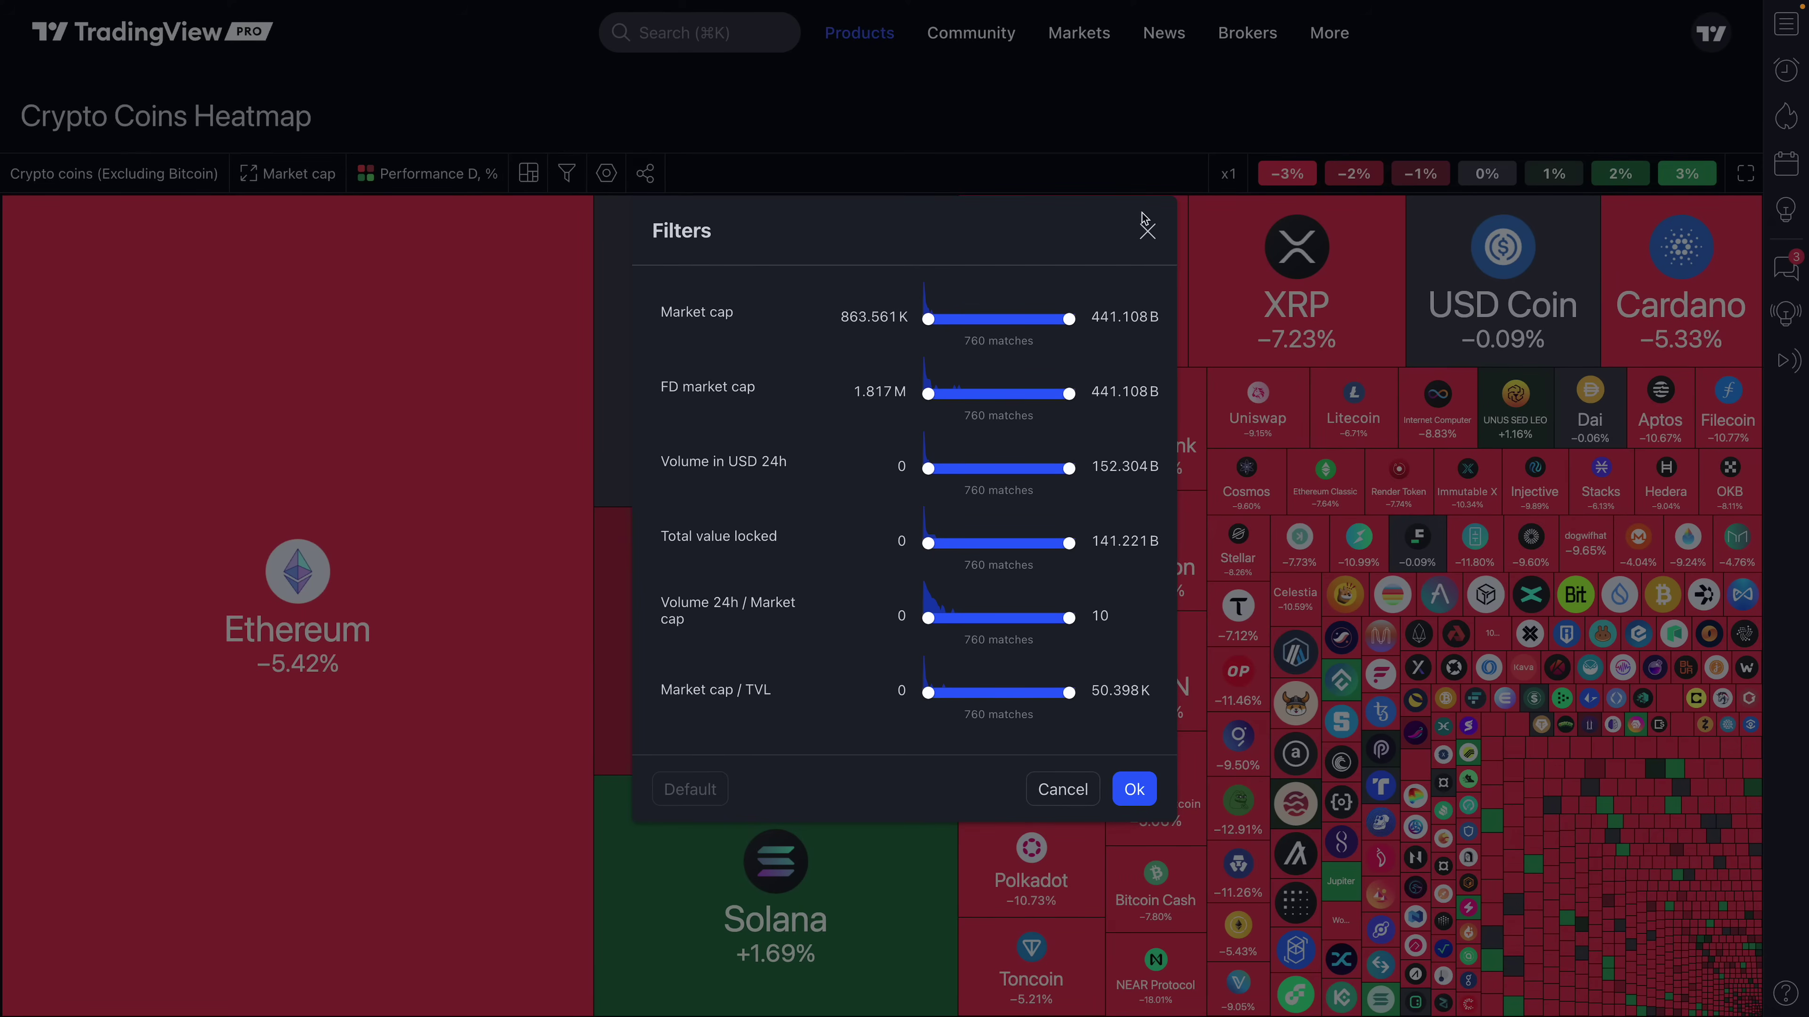
click(1147, 231)
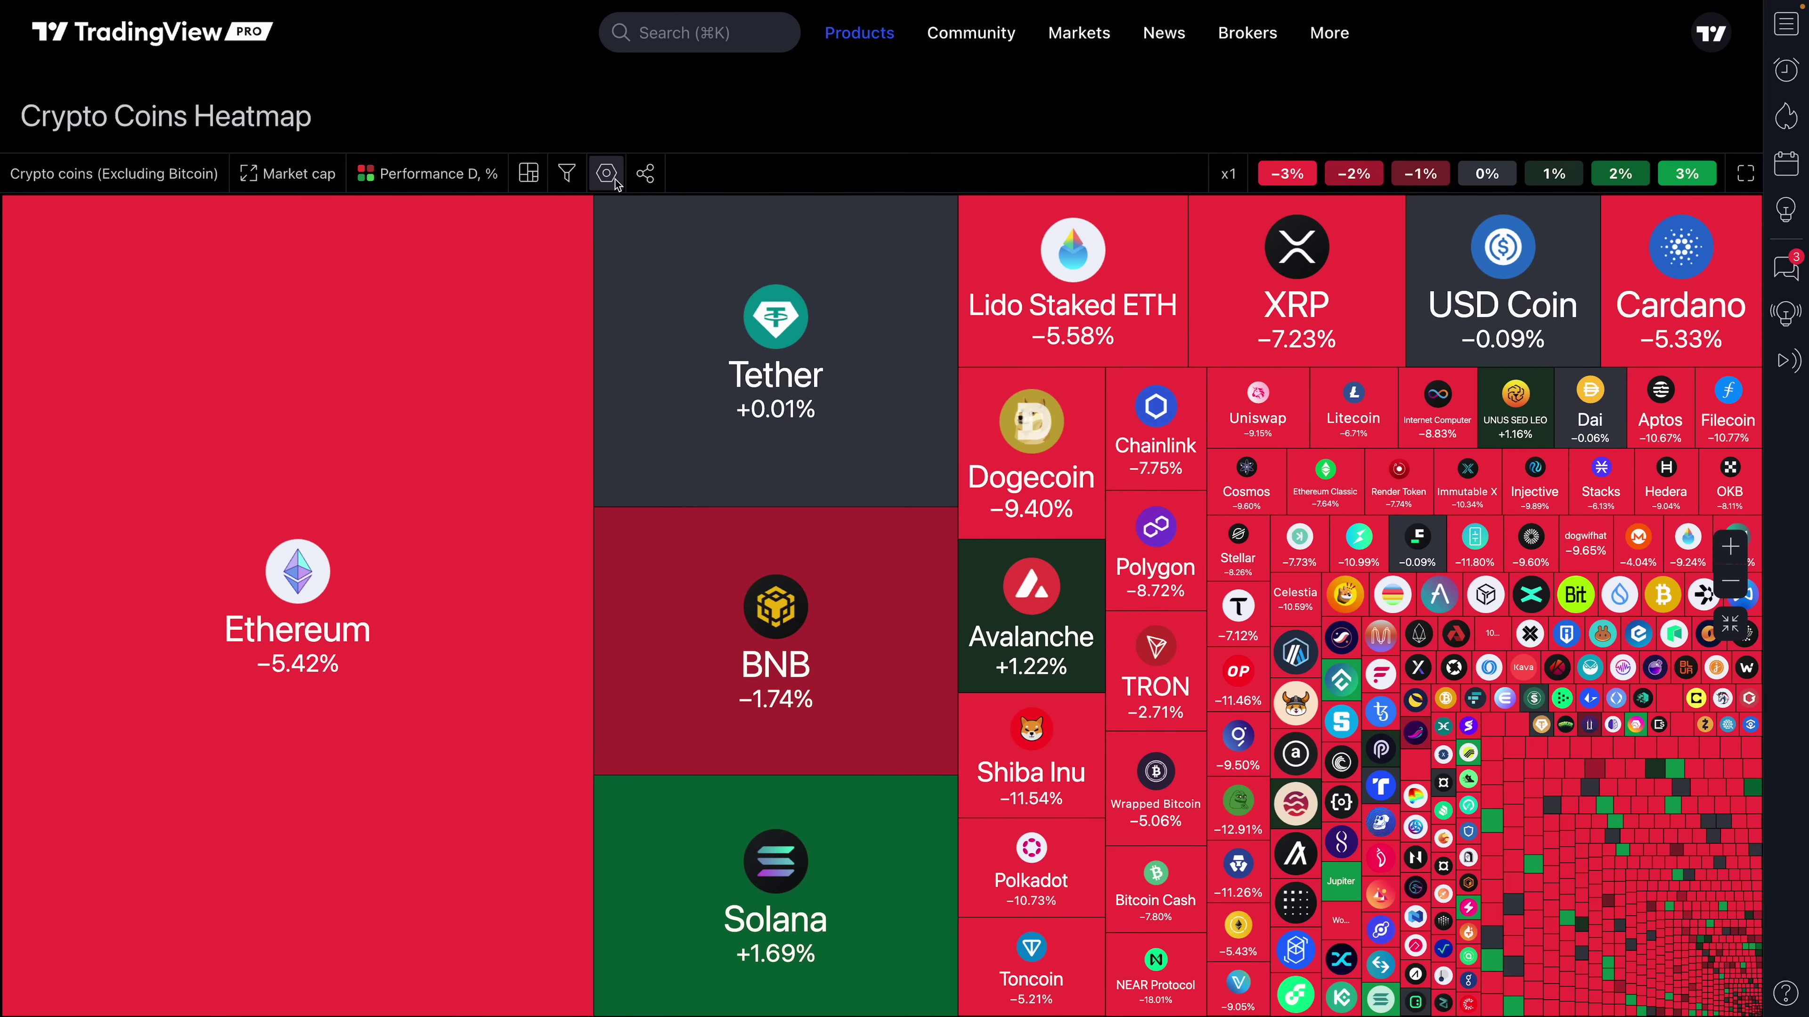
click(659, 178)
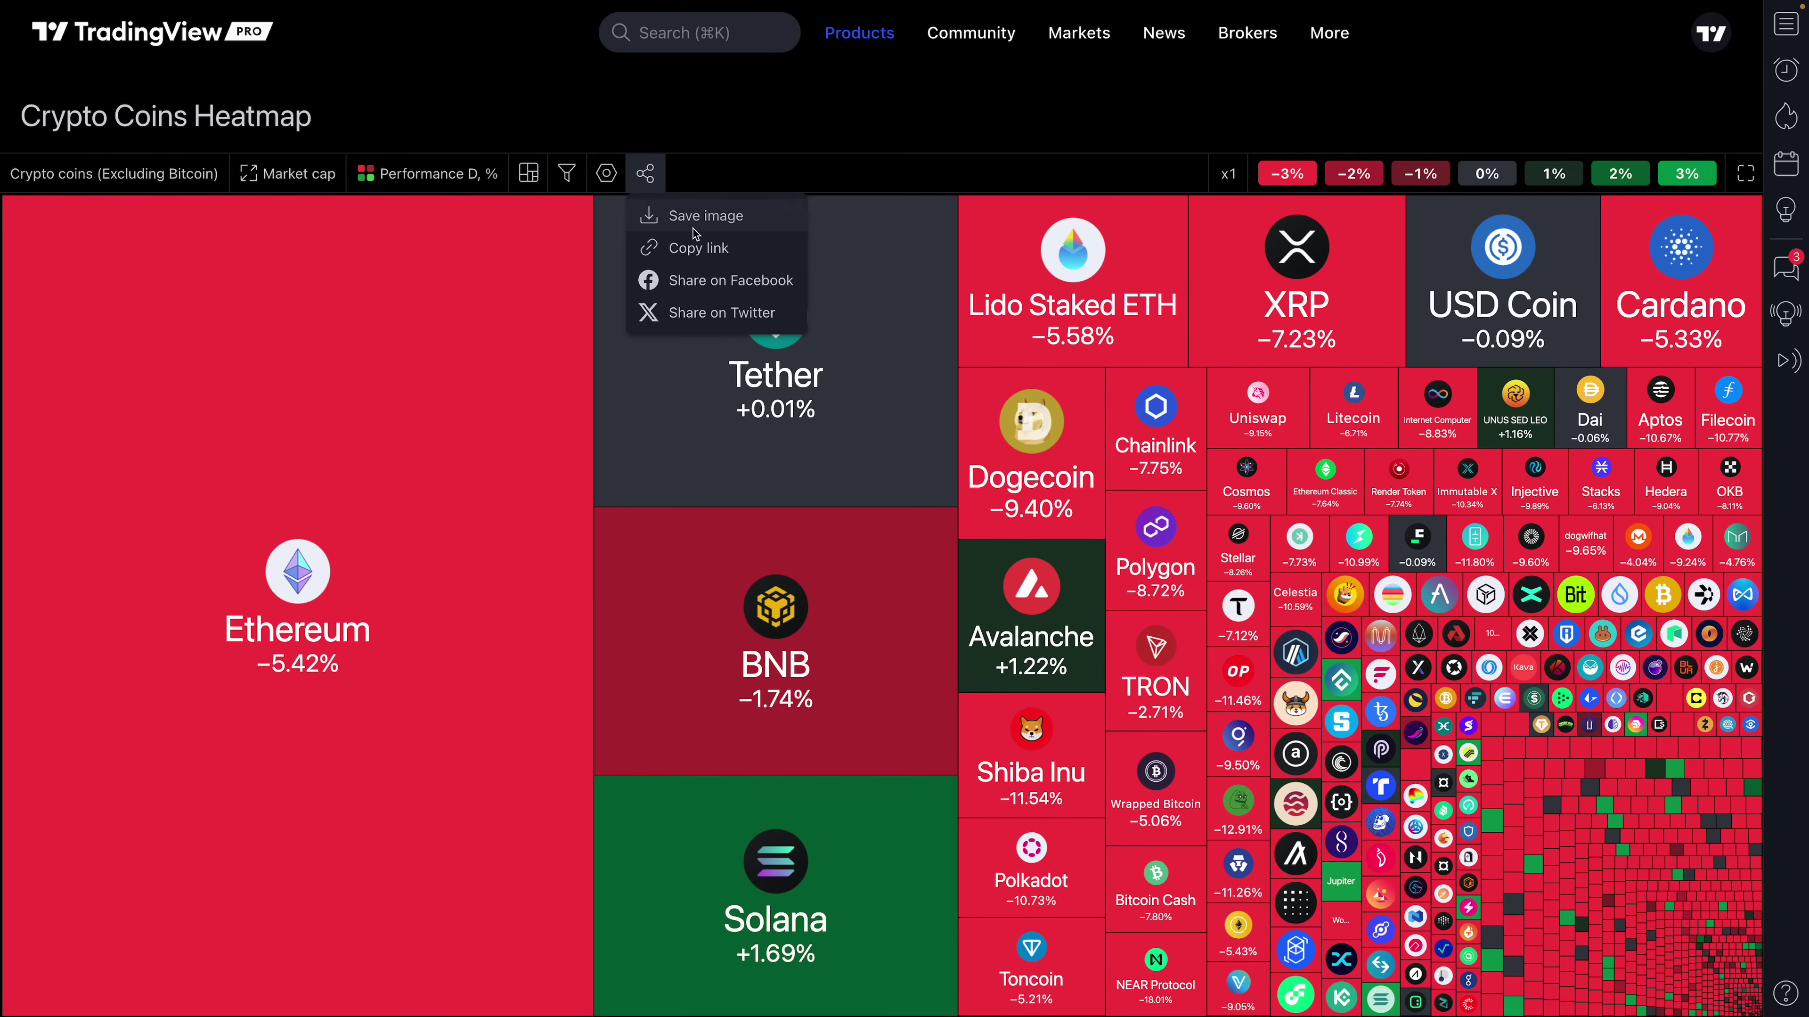
click(832, 144)
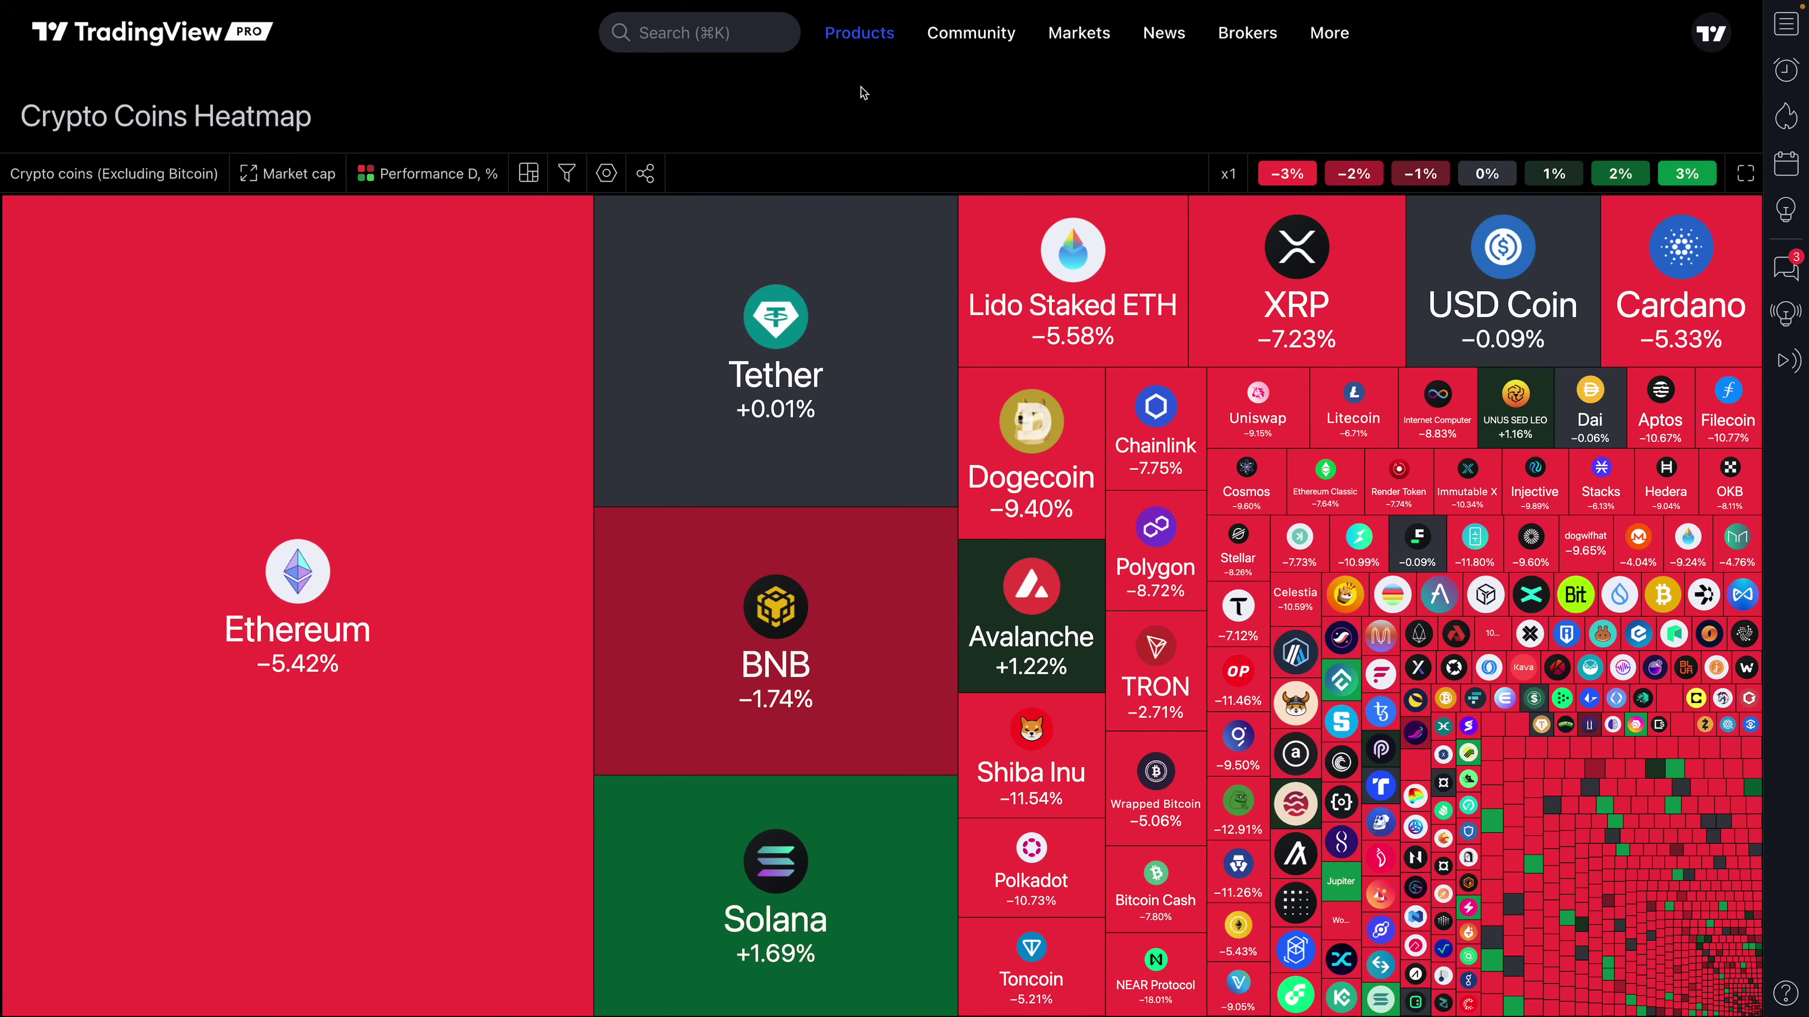
- Open the Crypto Coins Screener and add the Addresses with balance column from the Holders group
mouse_move(862, 47)
mouse_move(896, 155)
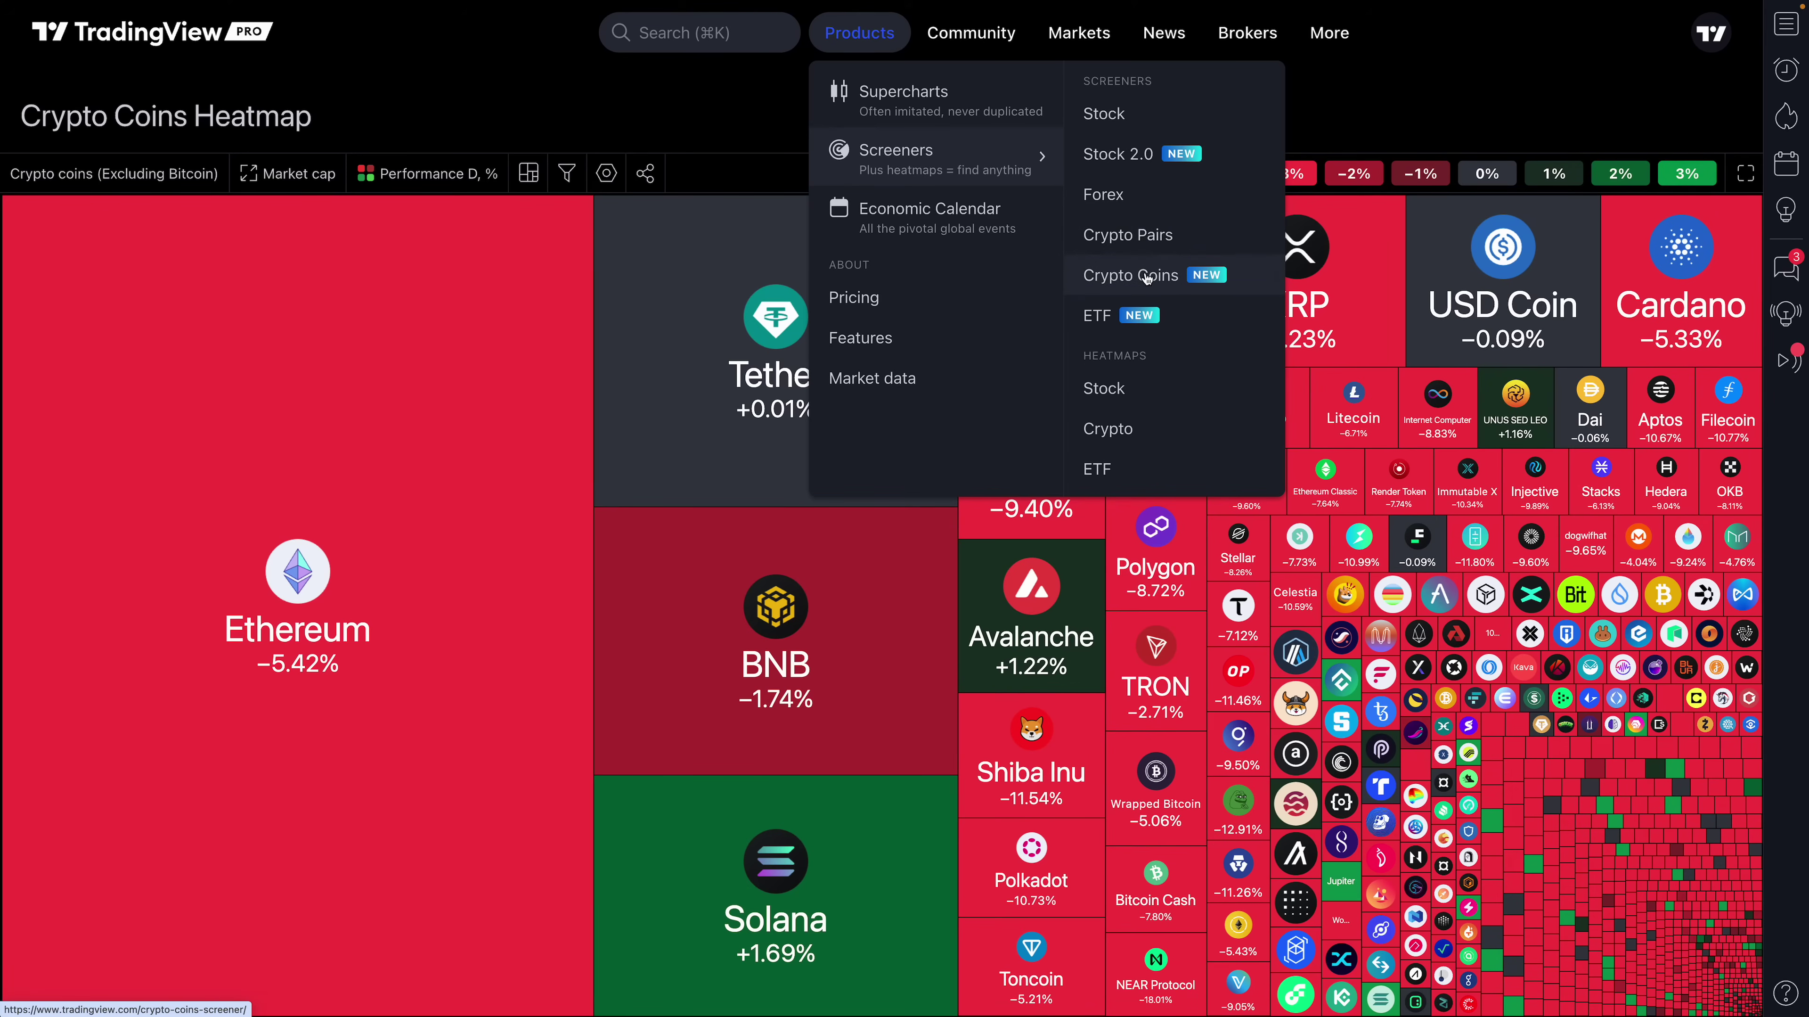
click(1118, 279)
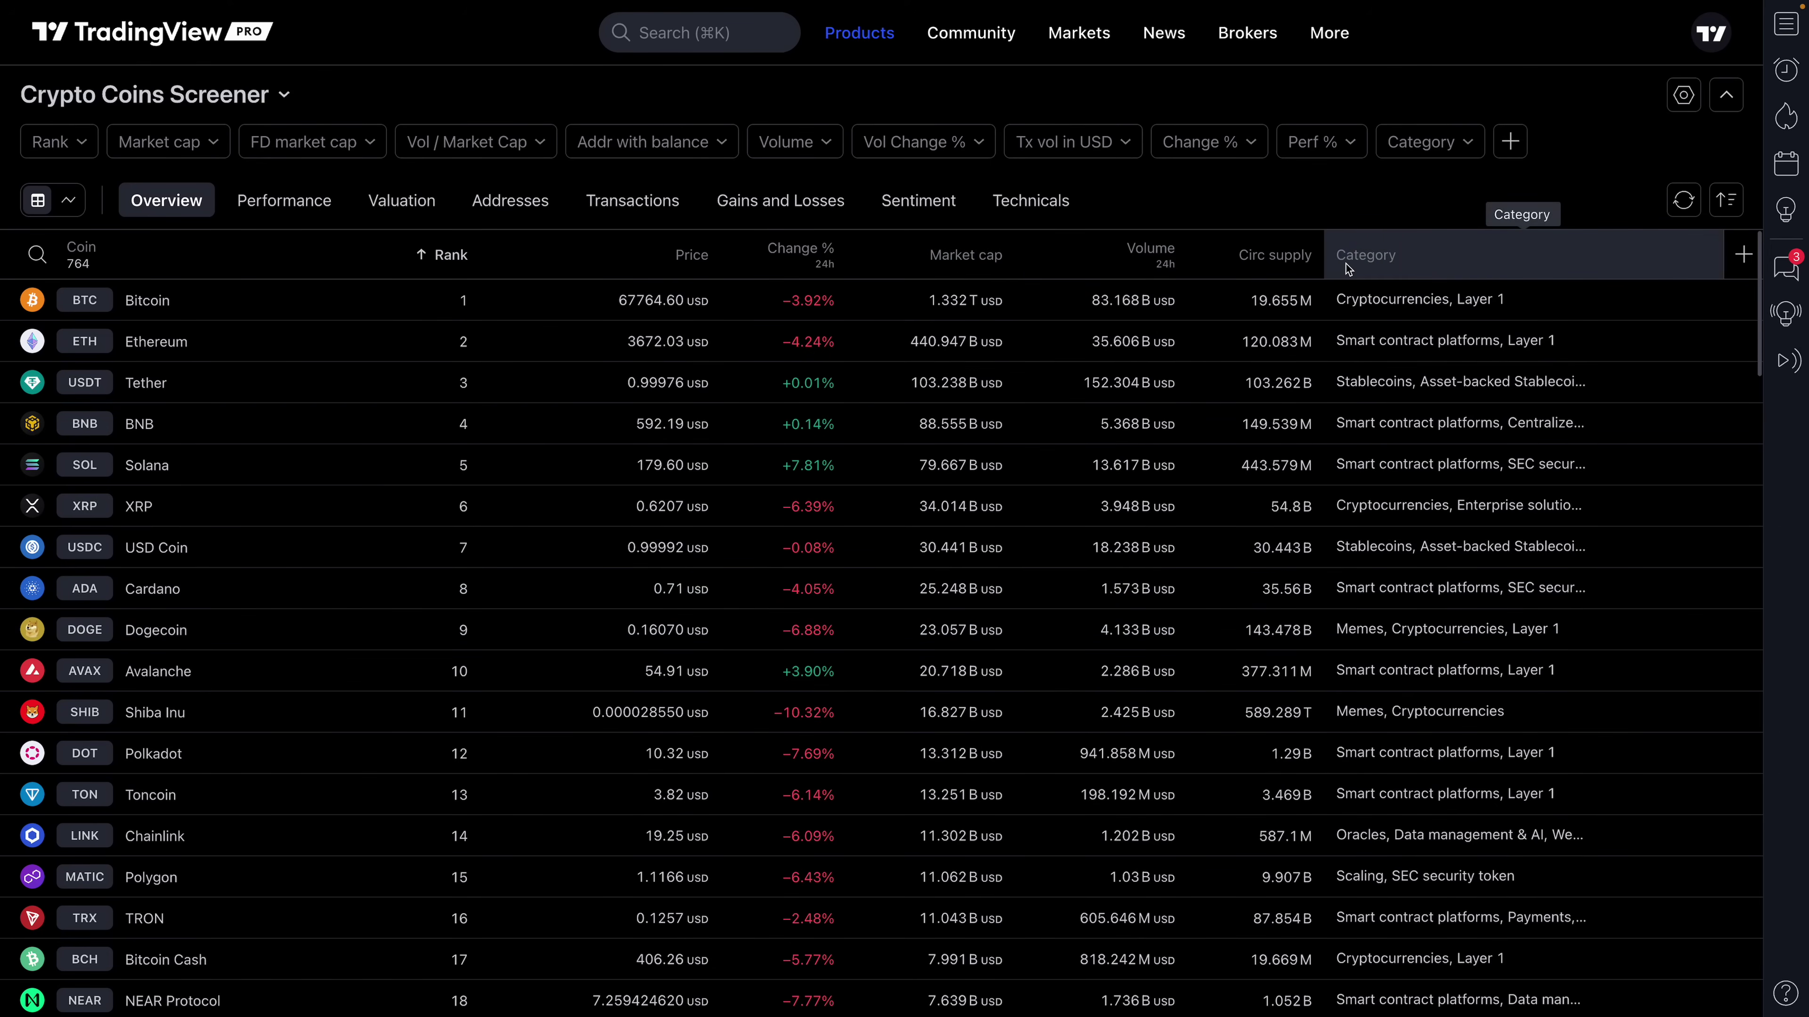
click(1738, 268)
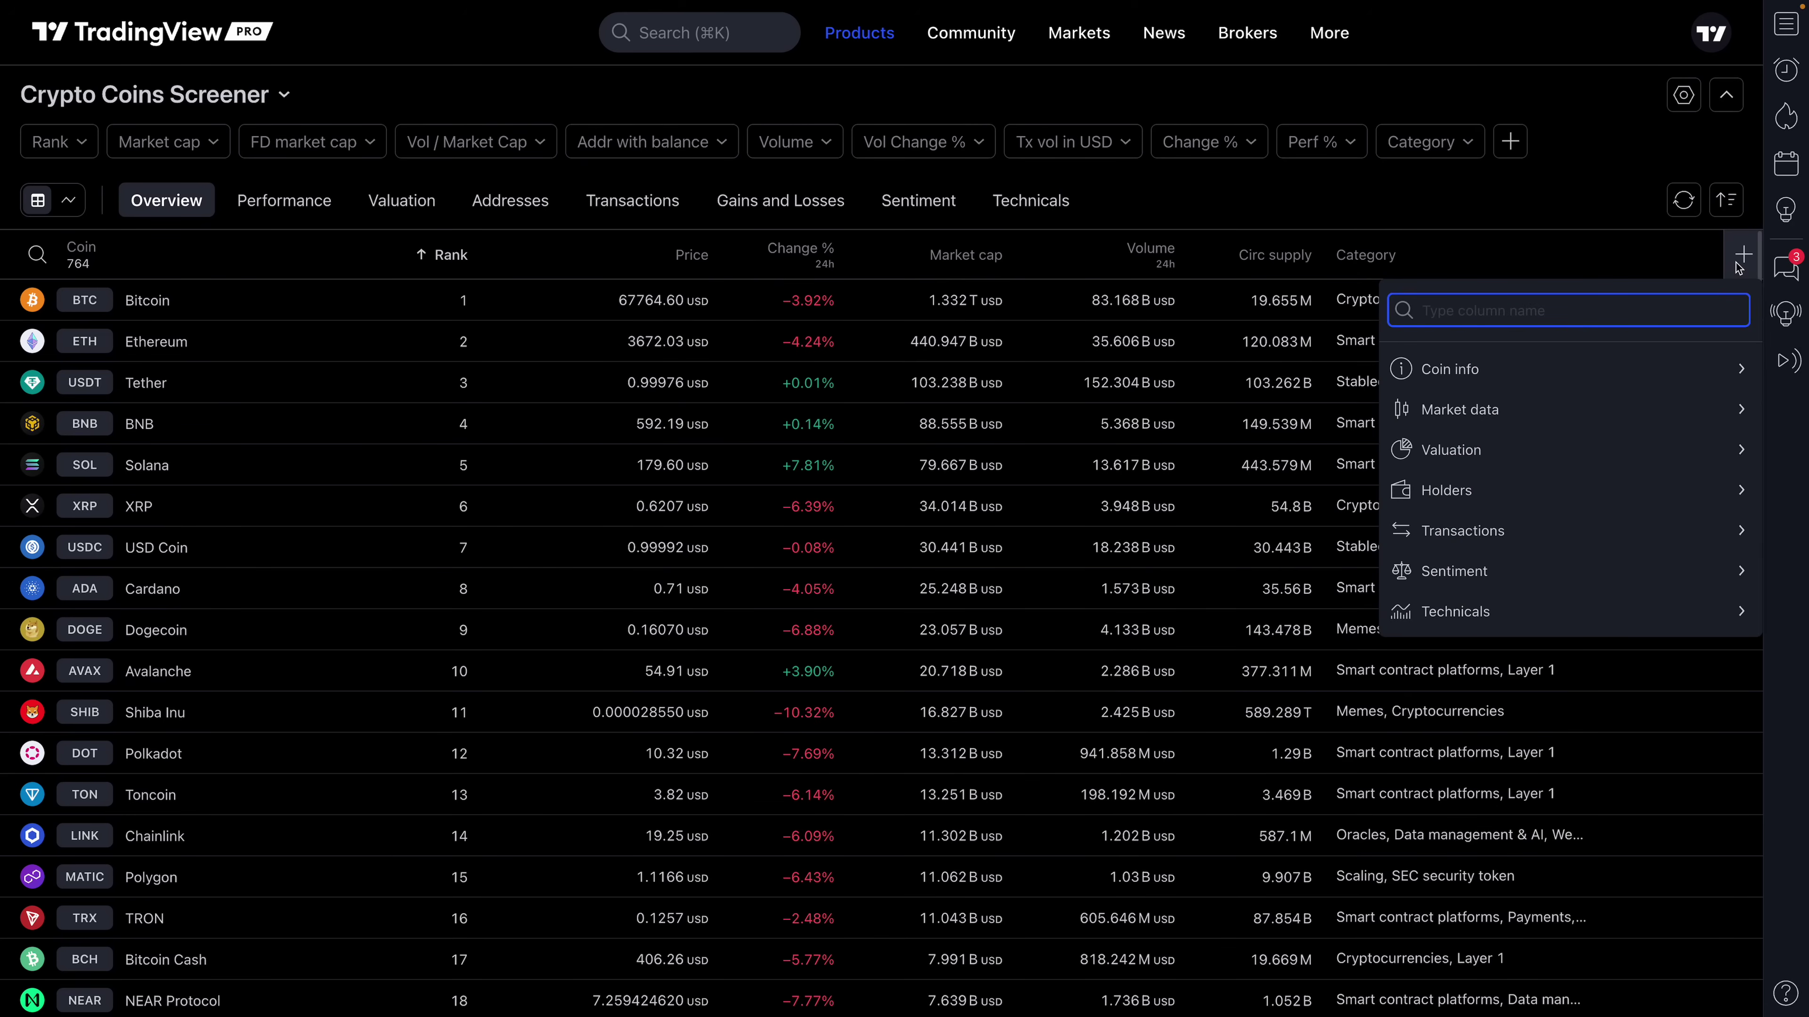
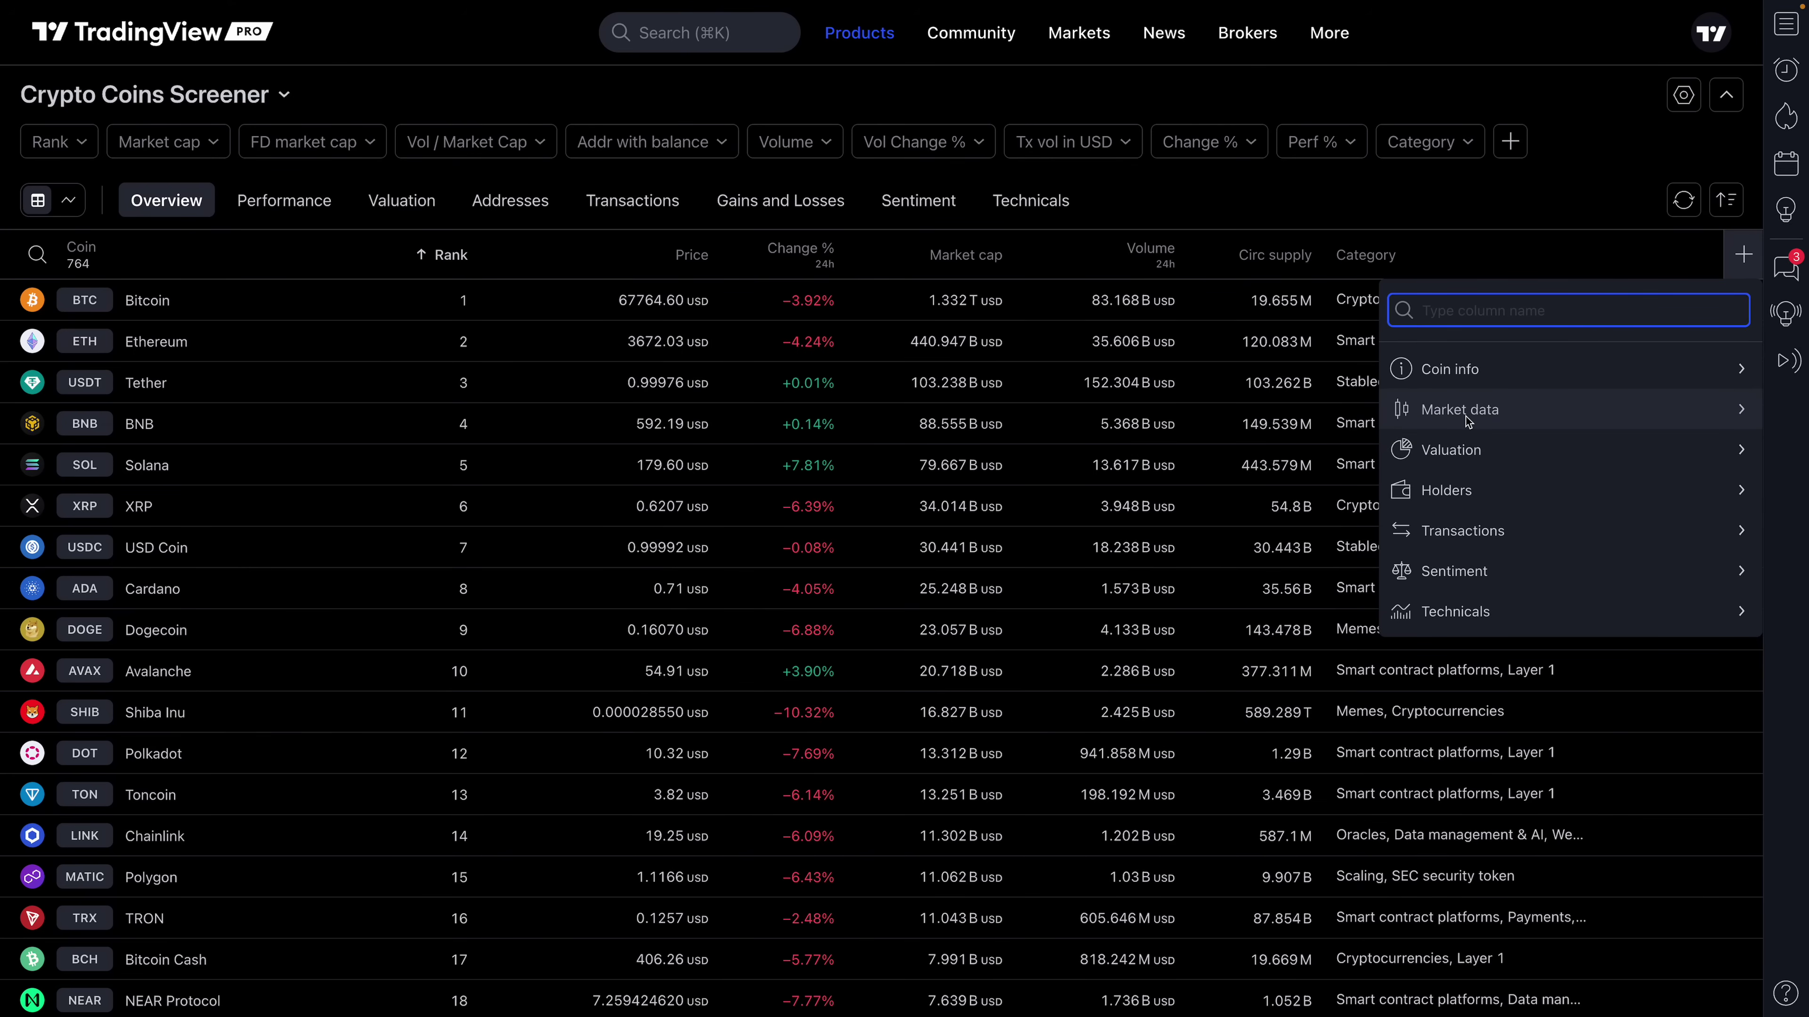
click(1480, 490)
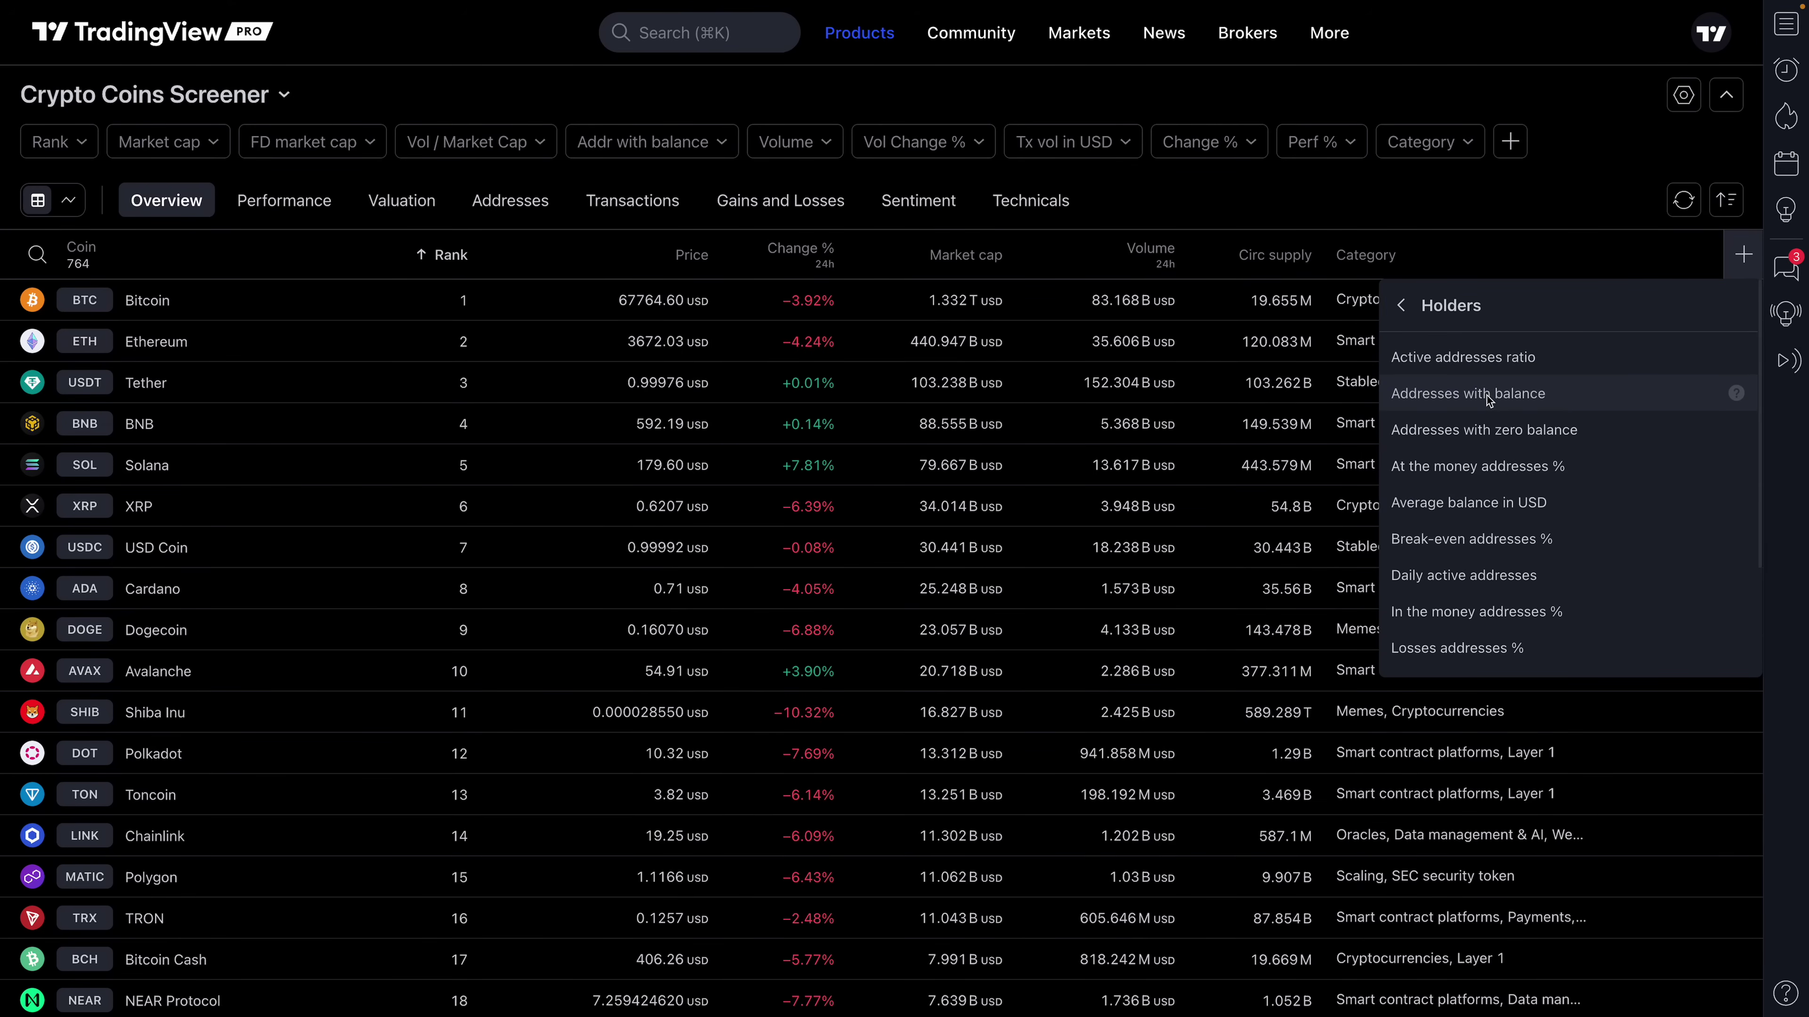
click(1467, 394)
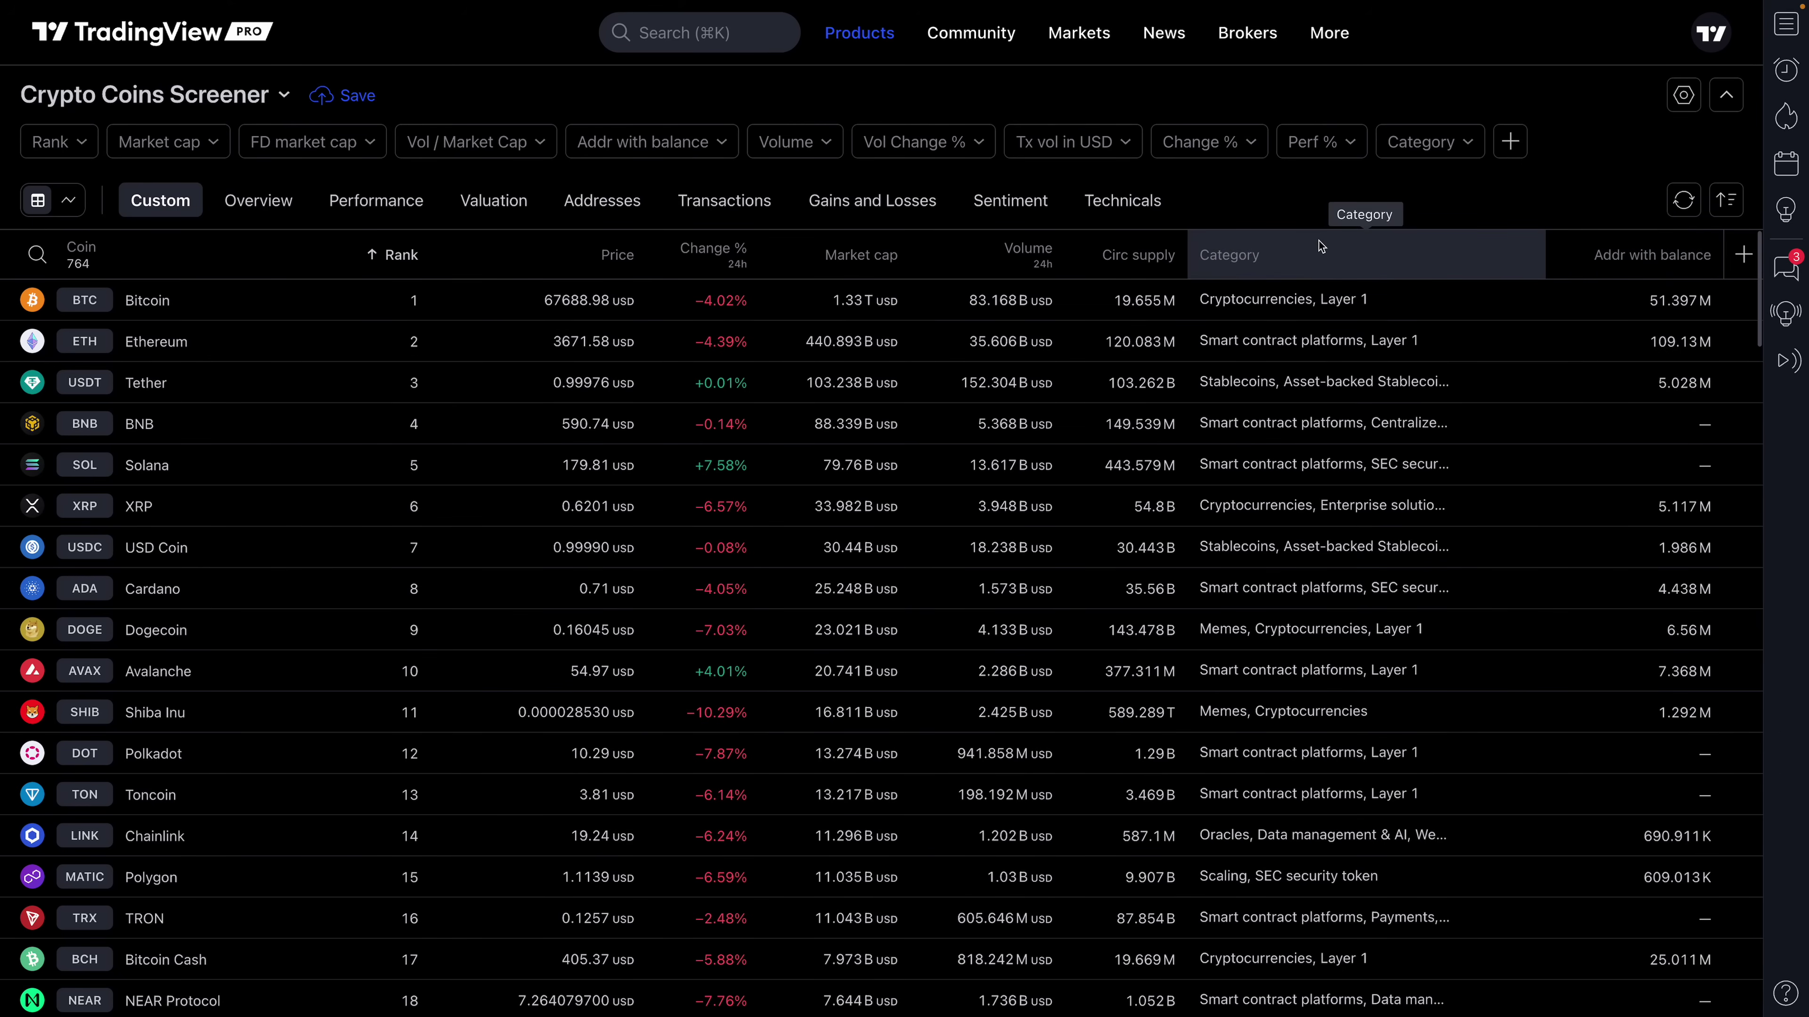
- Remove the Category column and move the Addr with balance column between Market cap and Volume
click(1410, 251)
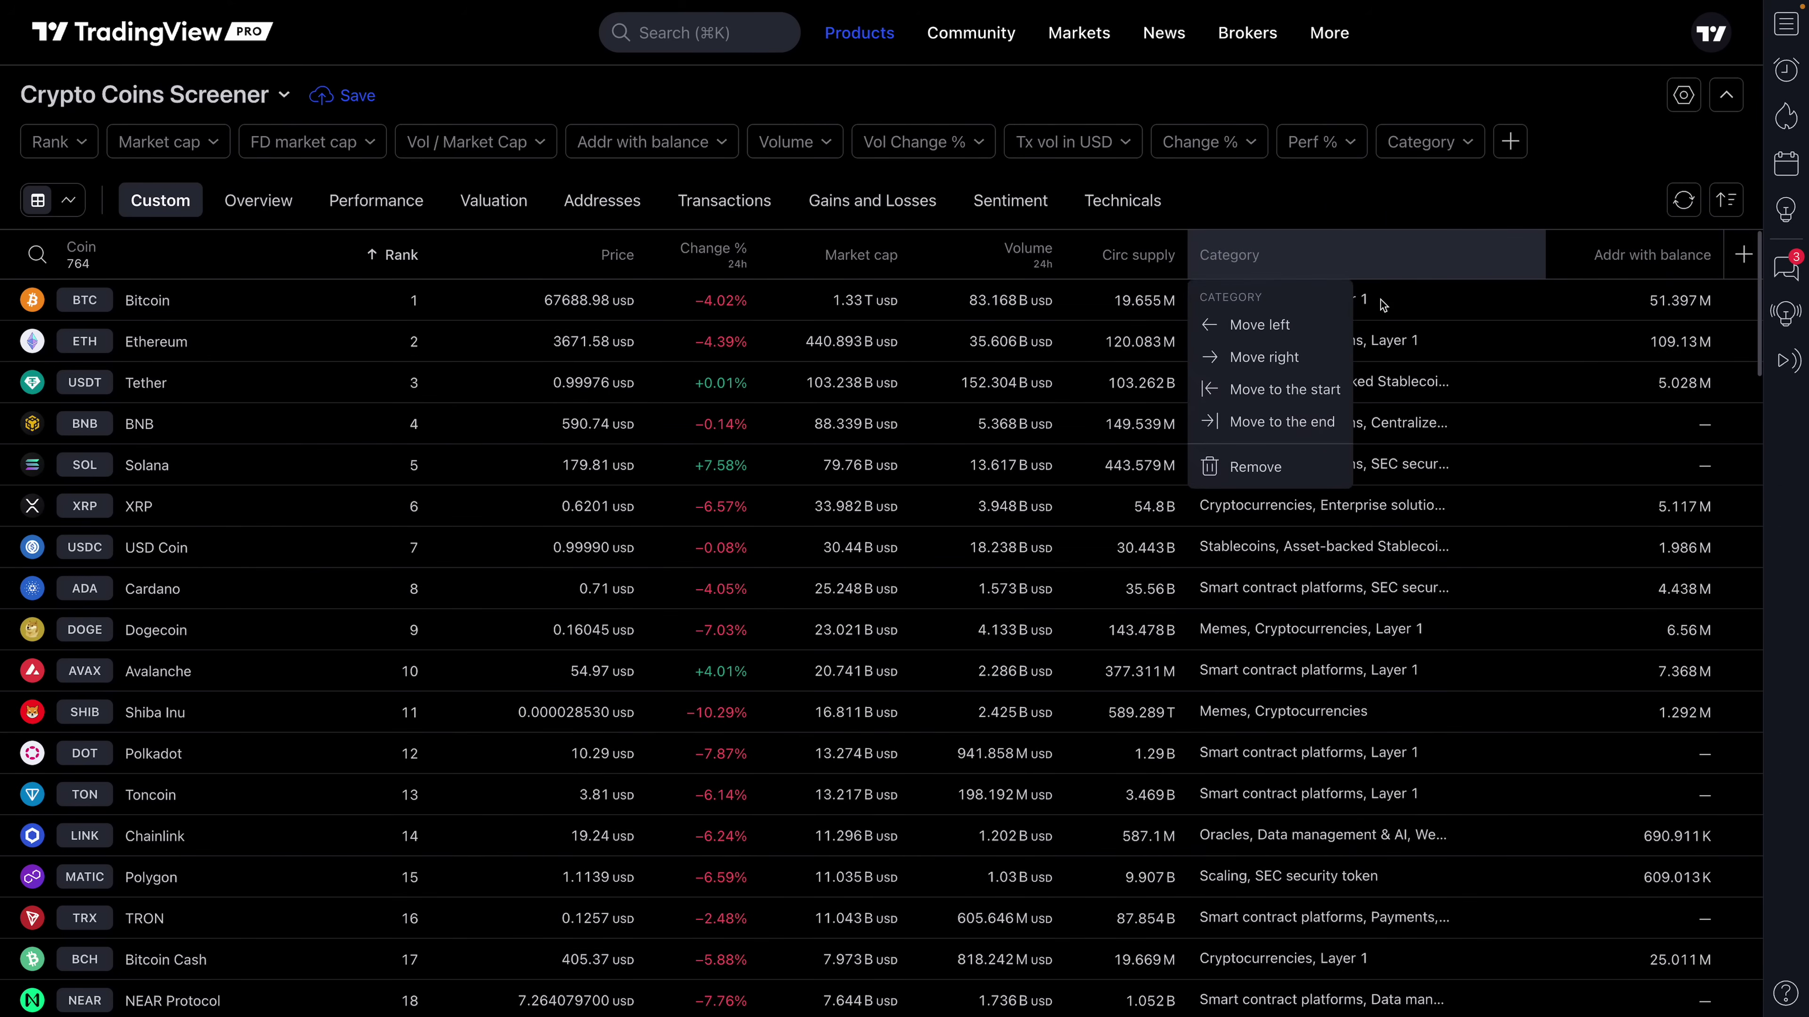
click(1273, 467)
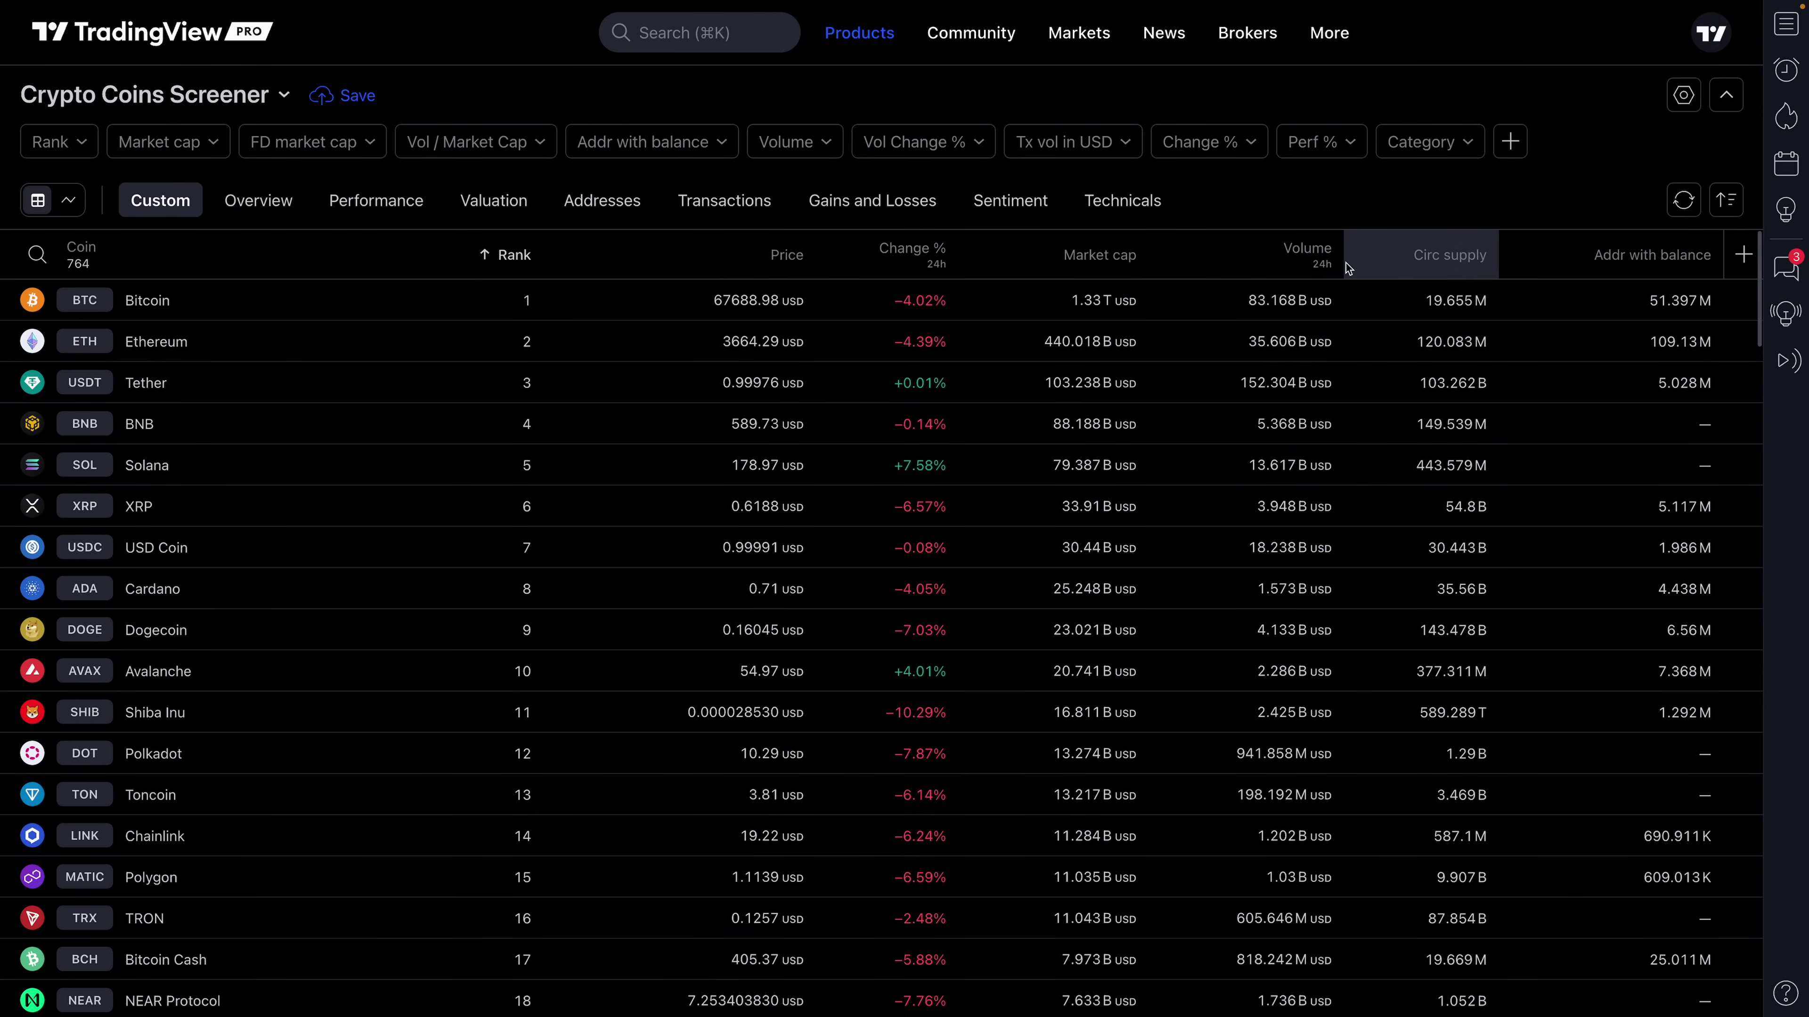
mouse_move(1654, 263)
mouse_down()
mouse_move(1171, 277)
mouse_move(1039, 262)
mouse_move(1277, 266)
mouse_move(1242, 269)
mouse_up()
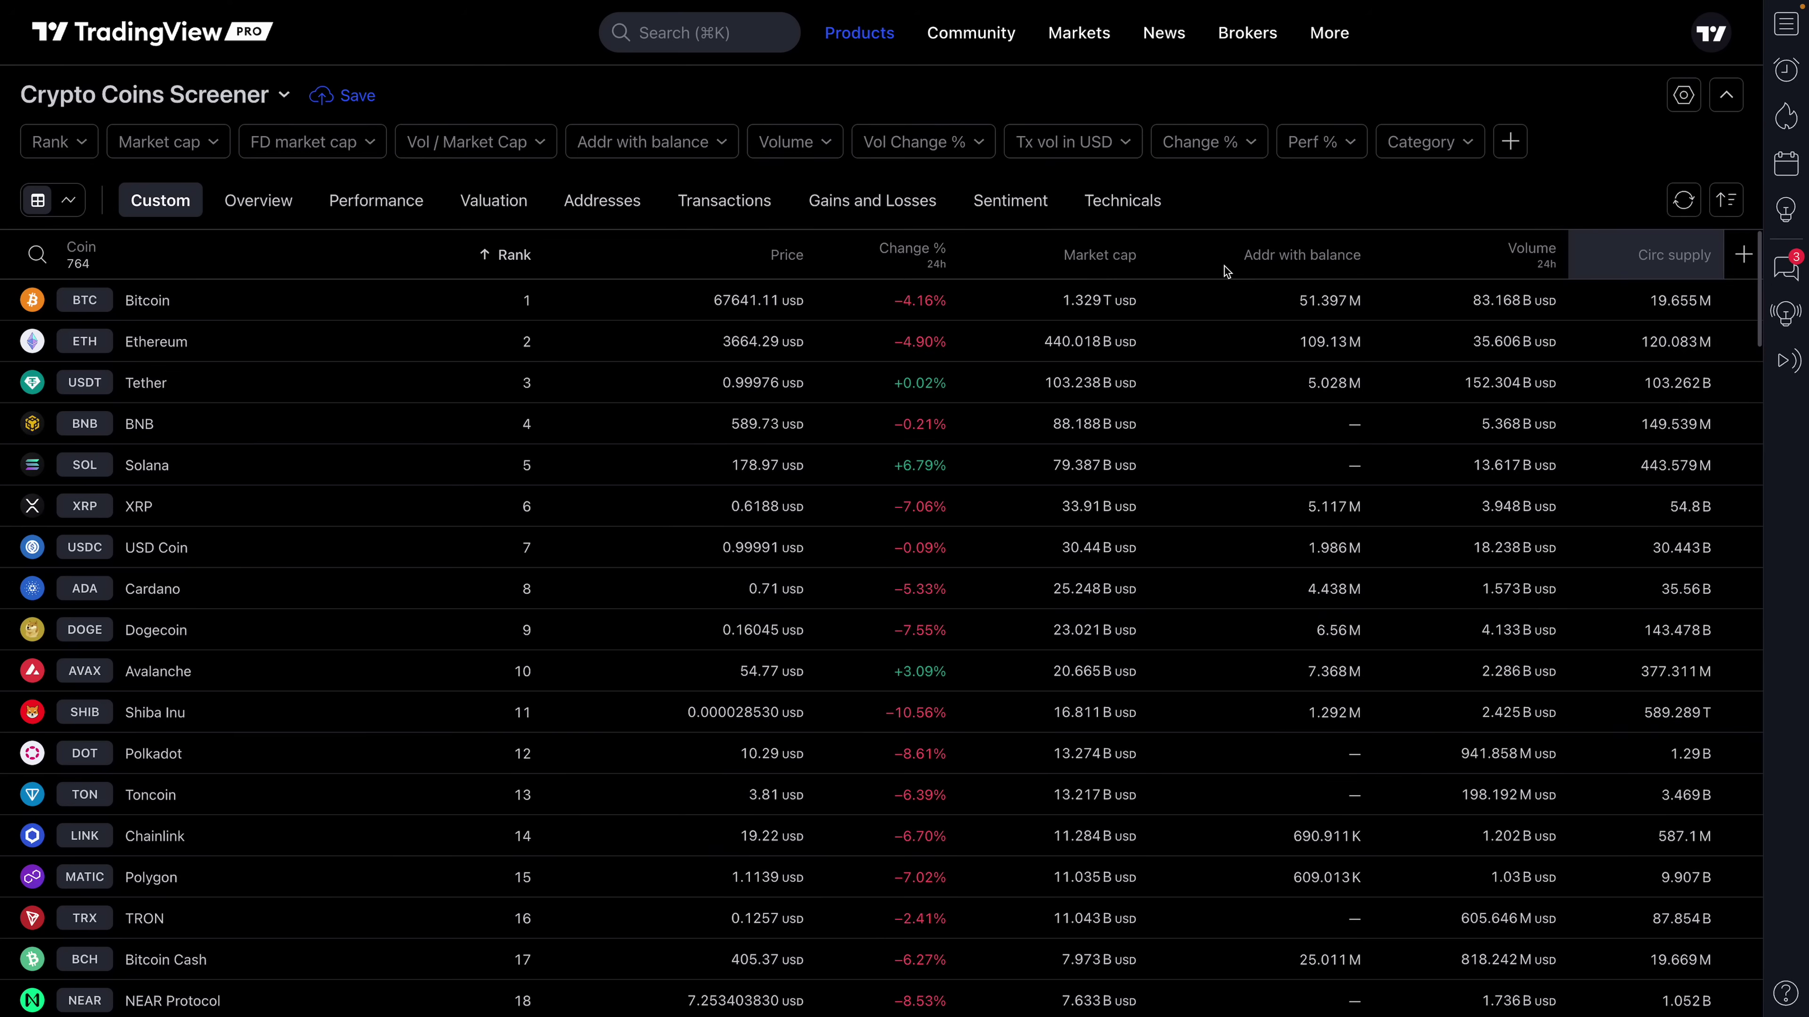
- Sort the coins by addresses with balance in descending order and look through the sorted list
click(1303, 267)
click(1243, 348)
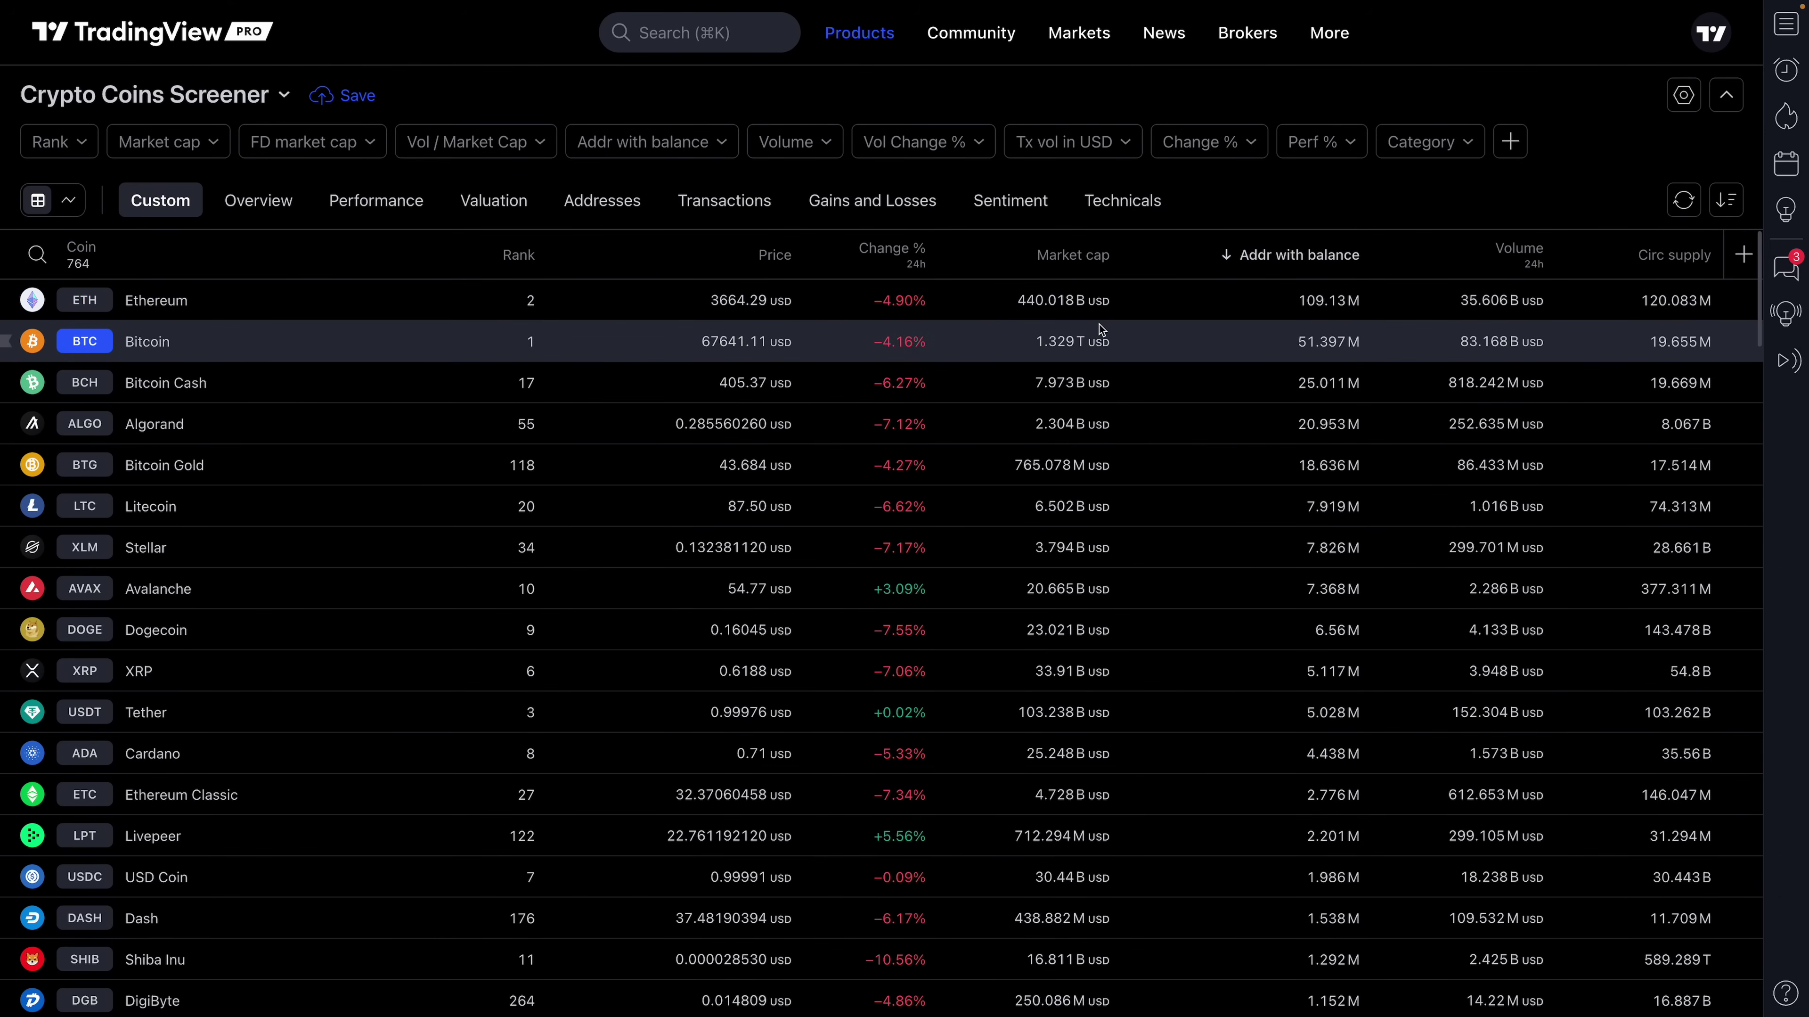
scroll(1188, 493, down, 2)
scroll(1186, 495, down, 3)
scroll(1186, 494, up, 5)
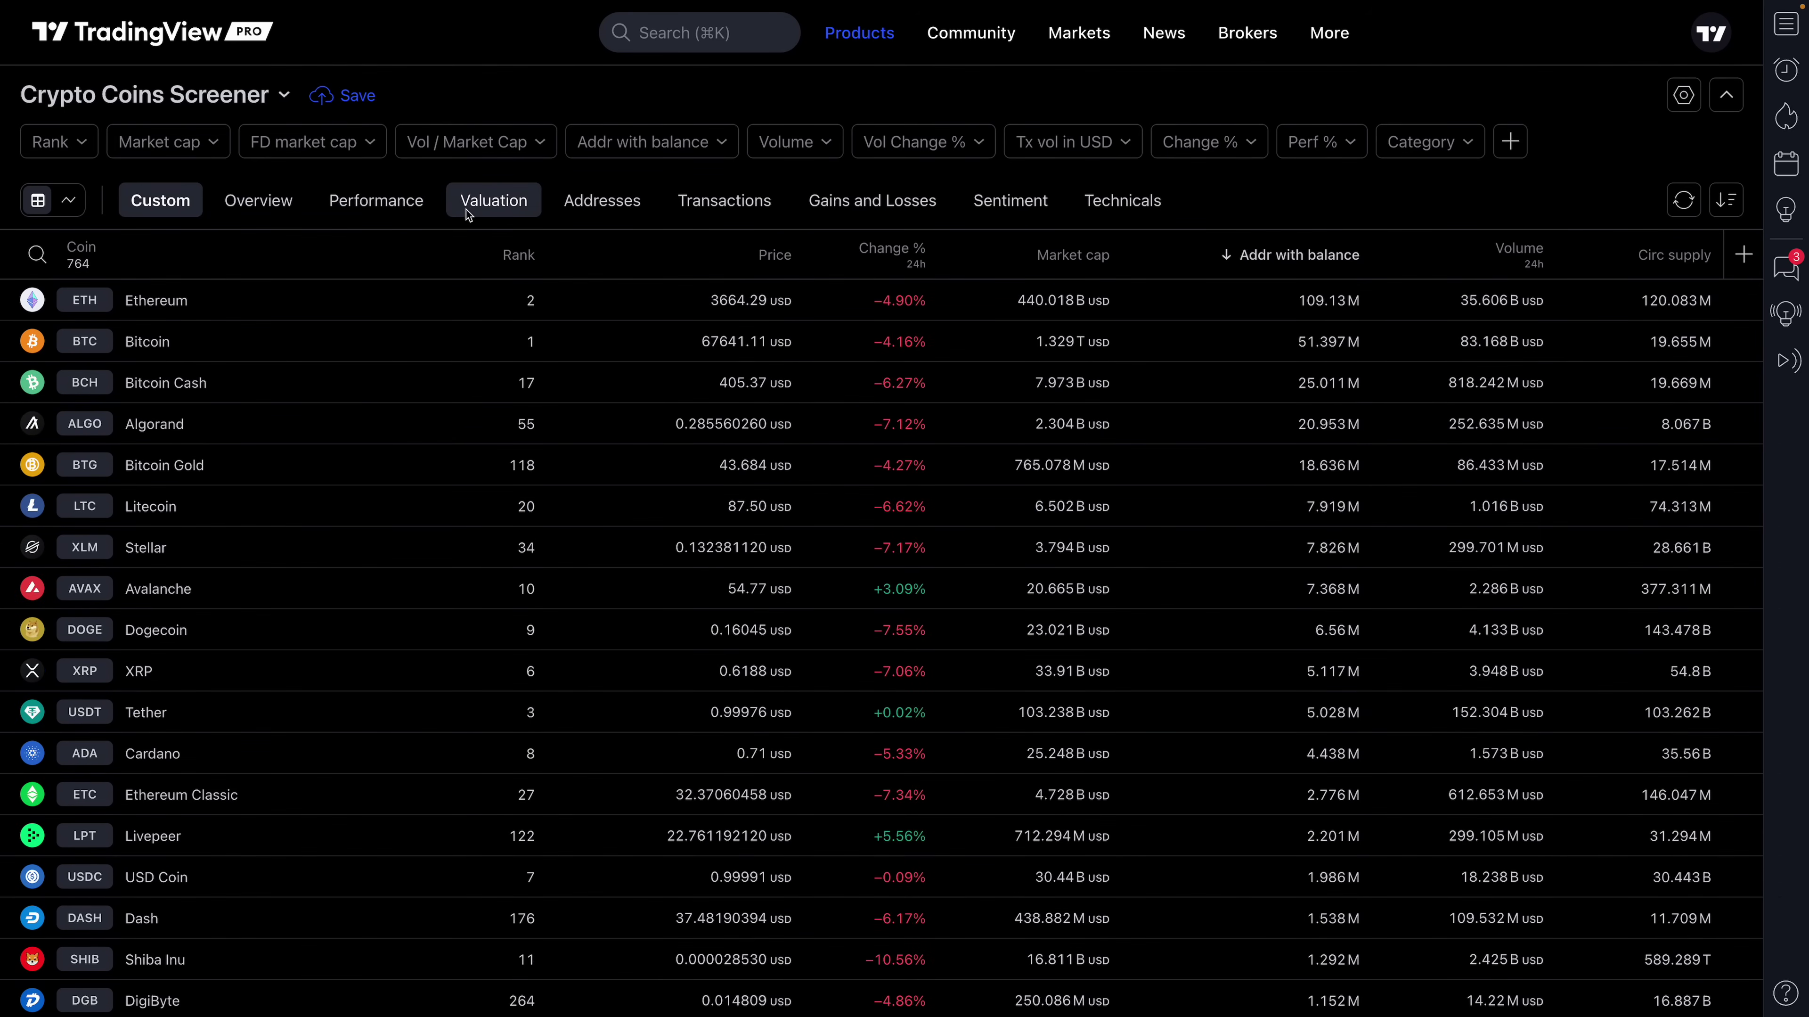
- Switch the coin table to its Performance columns, review several filters, and set the 24-hour volume filter to 10M USD and above
click(375, 218)
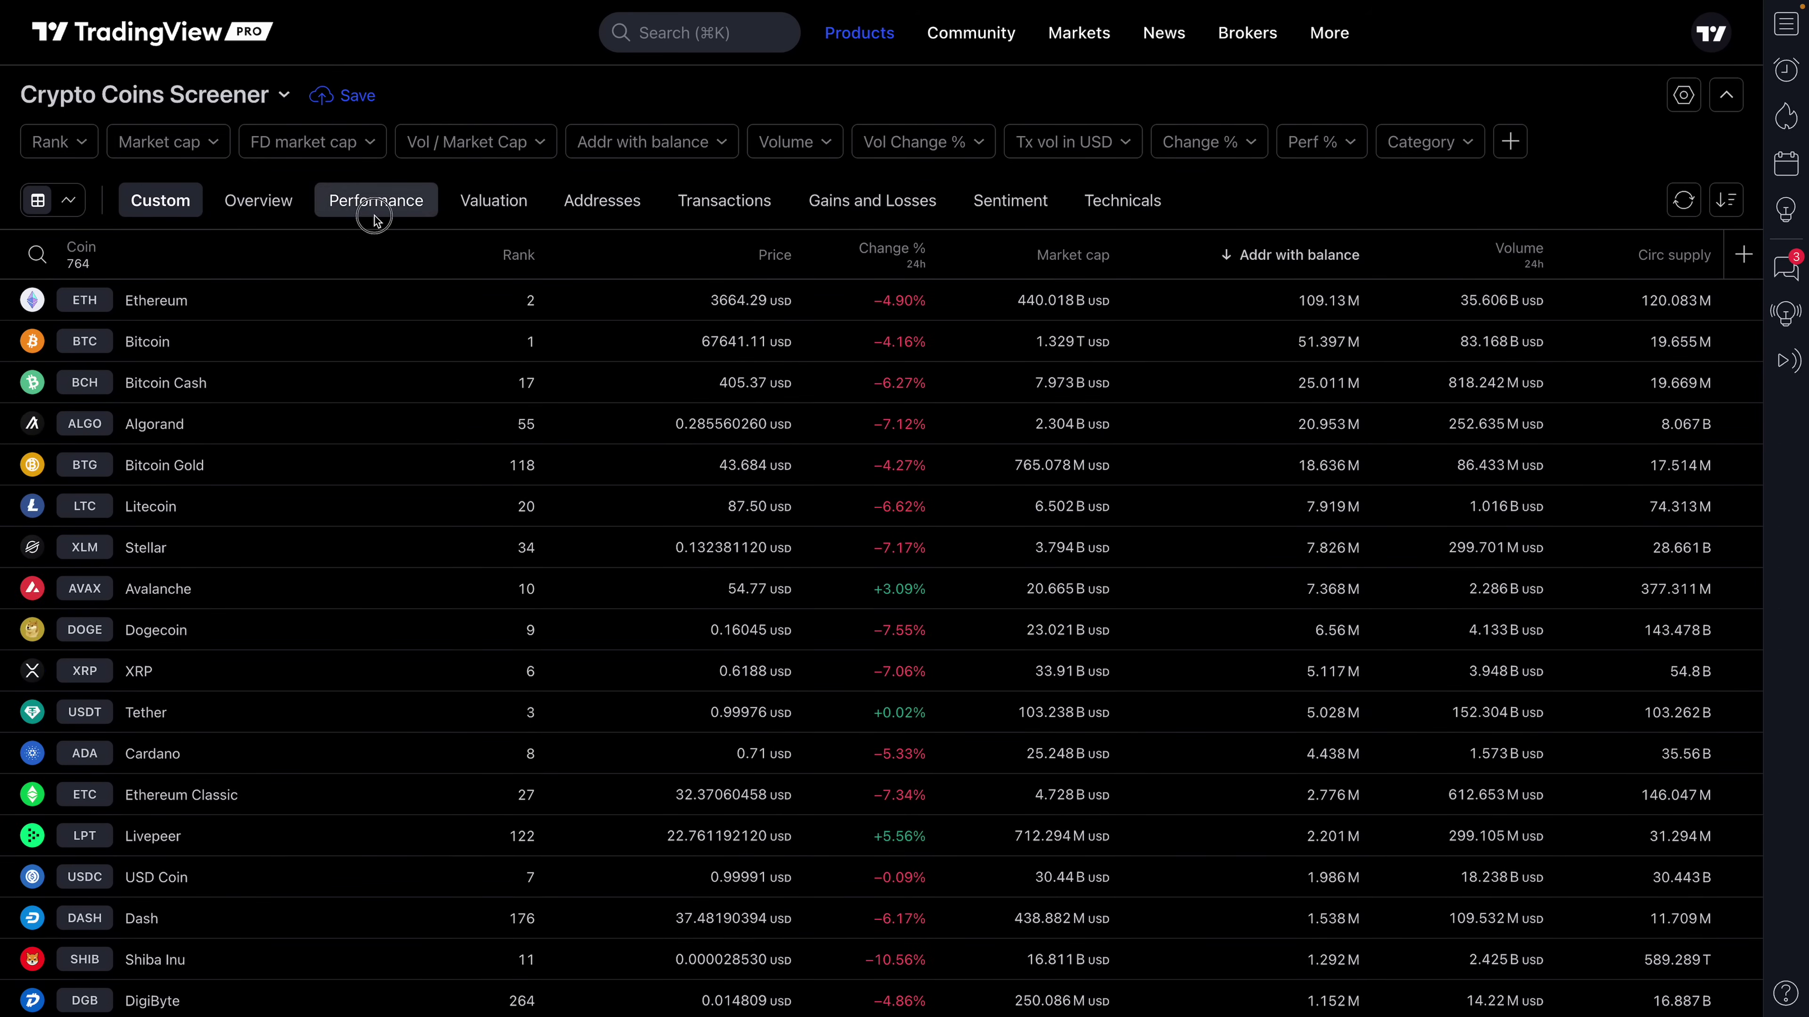
click(197, 148)
click(324, 146)
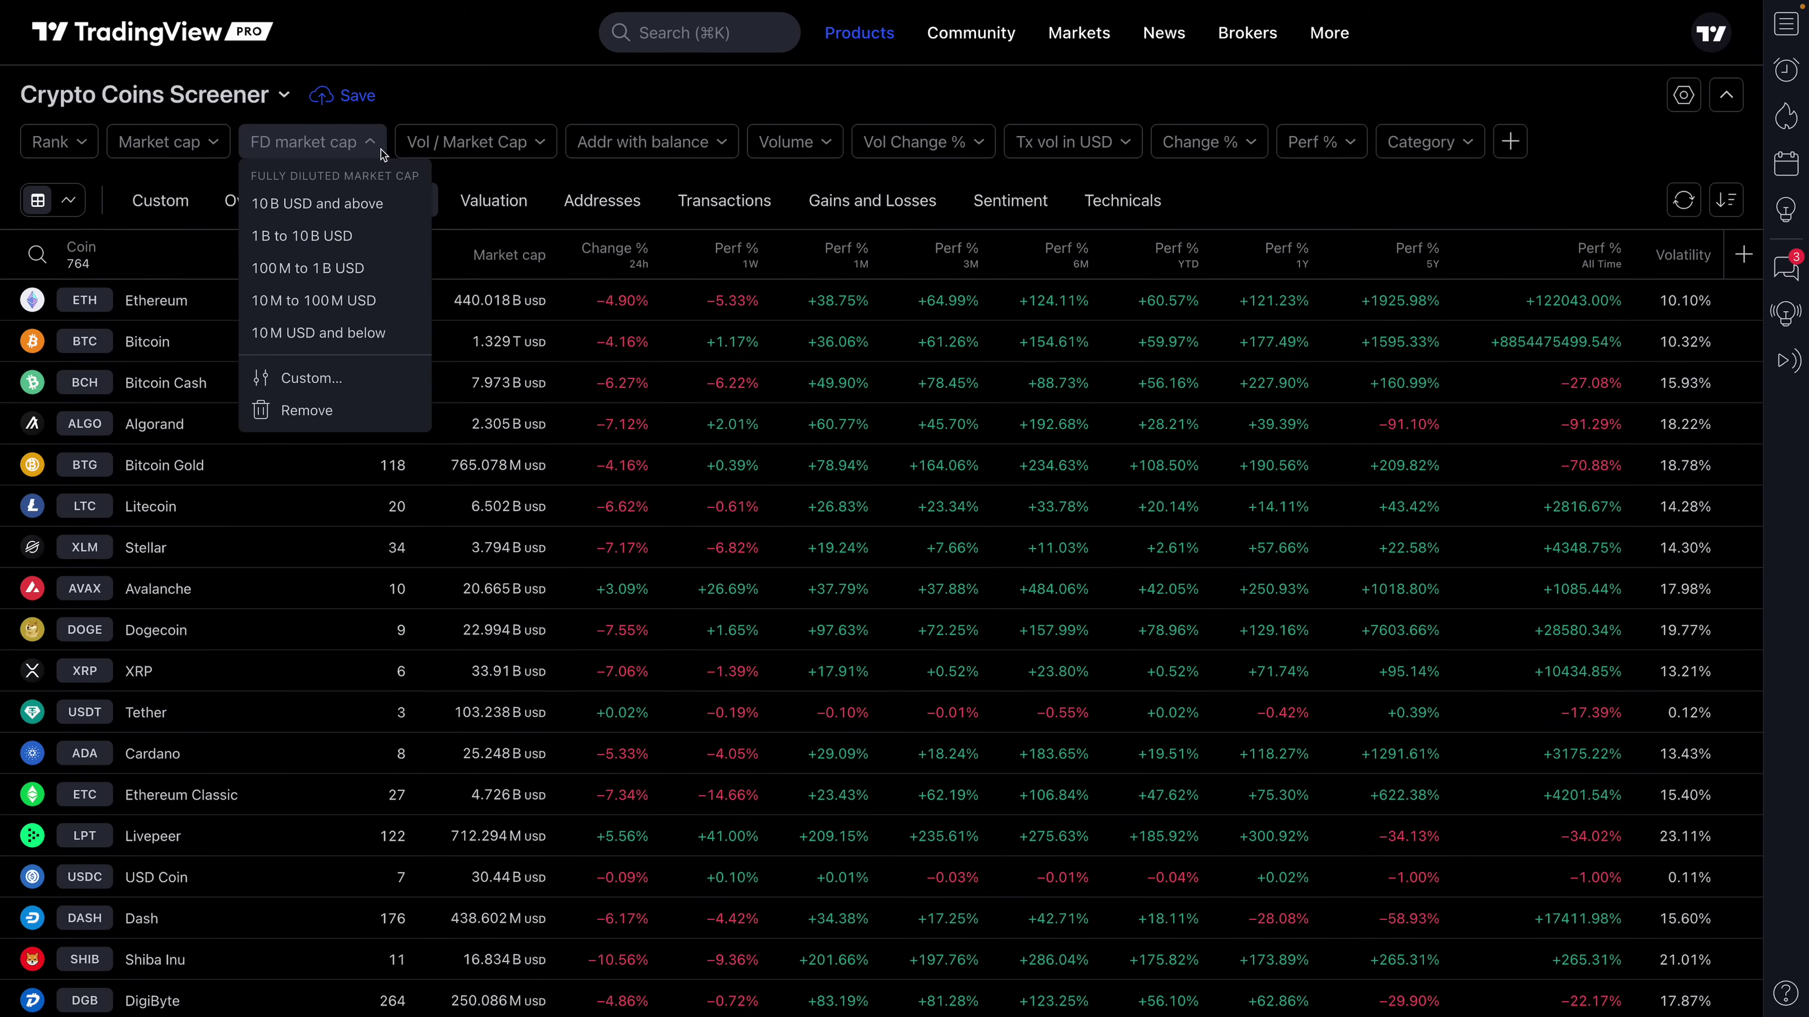
click(439, 147)
click(695, 149)
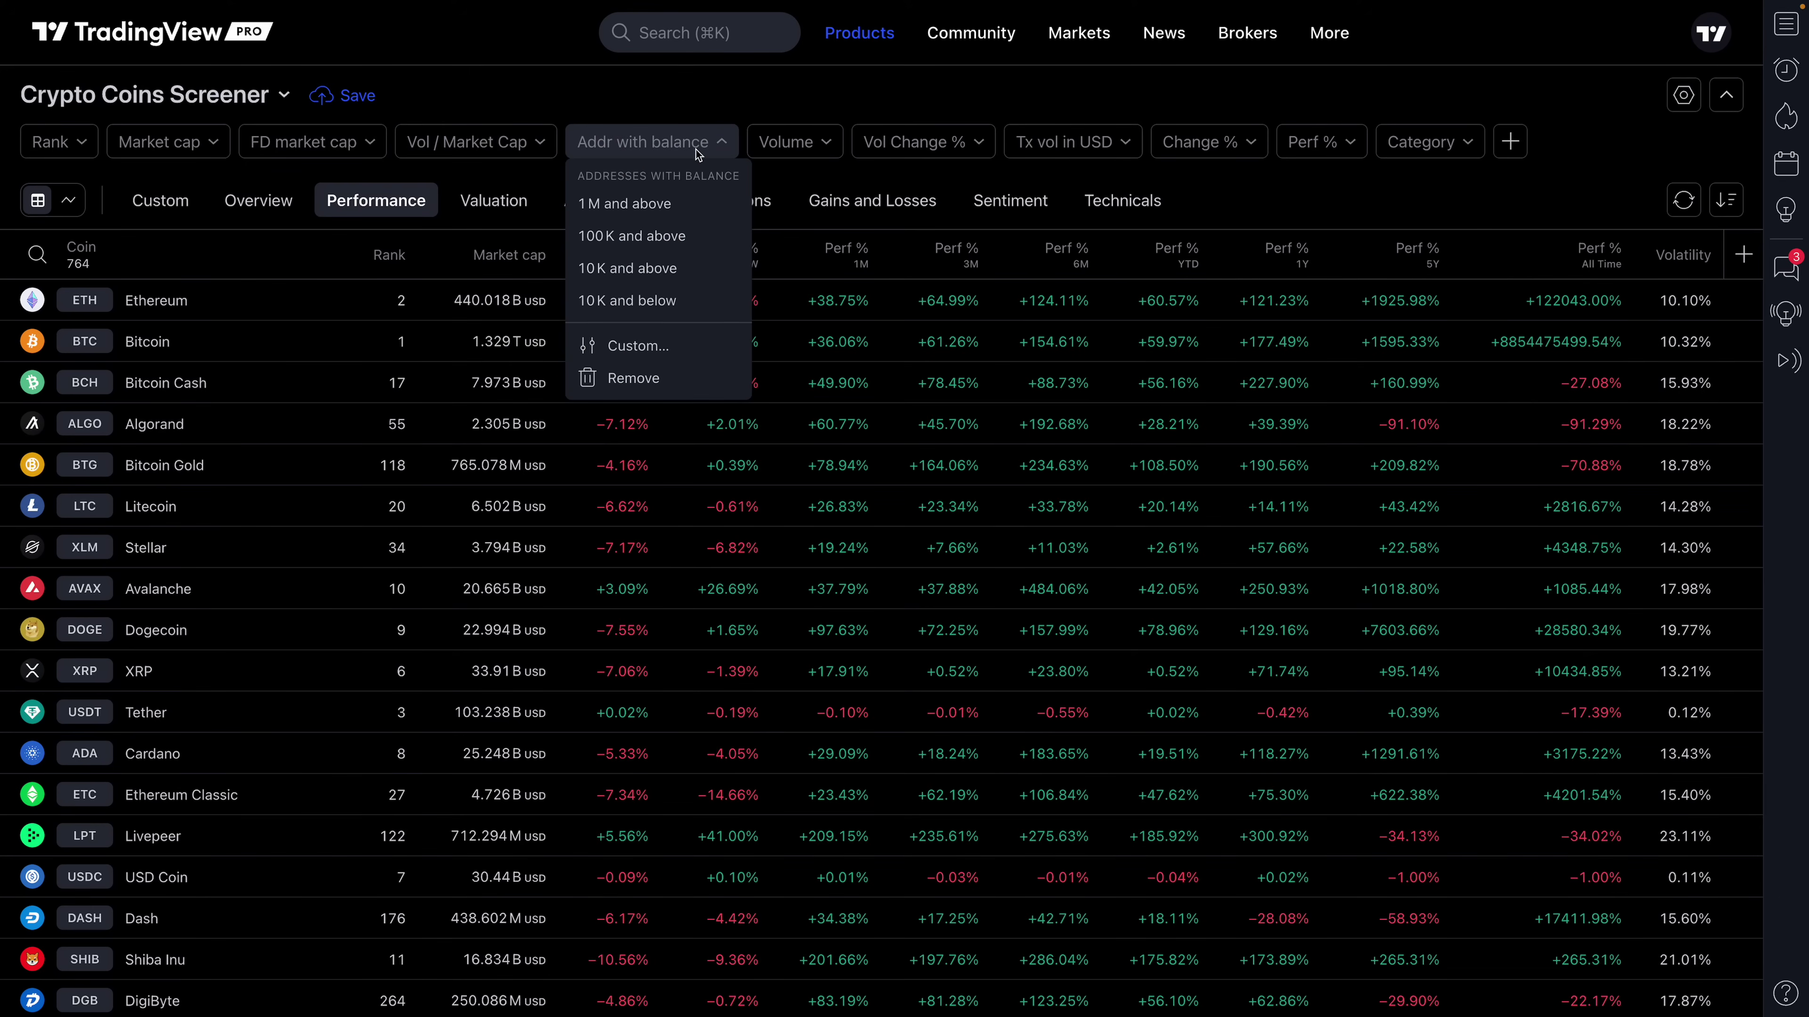
click(817, 146)
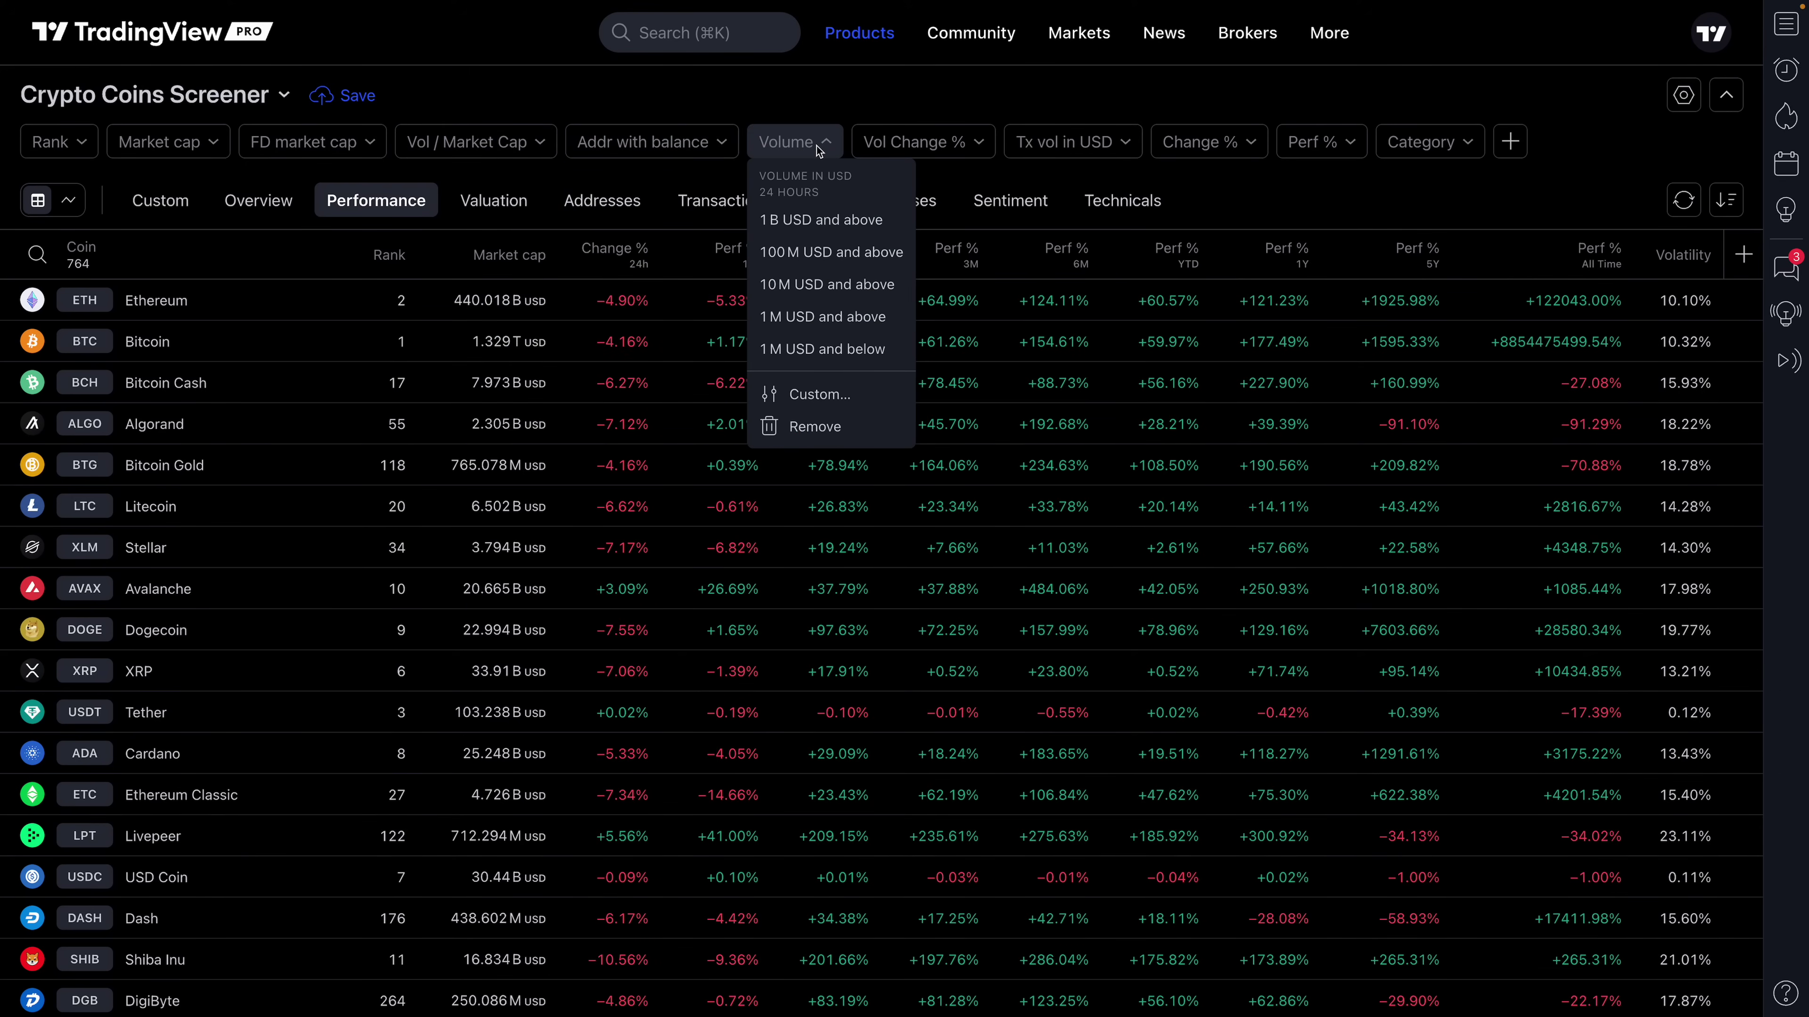
click(791, 287)
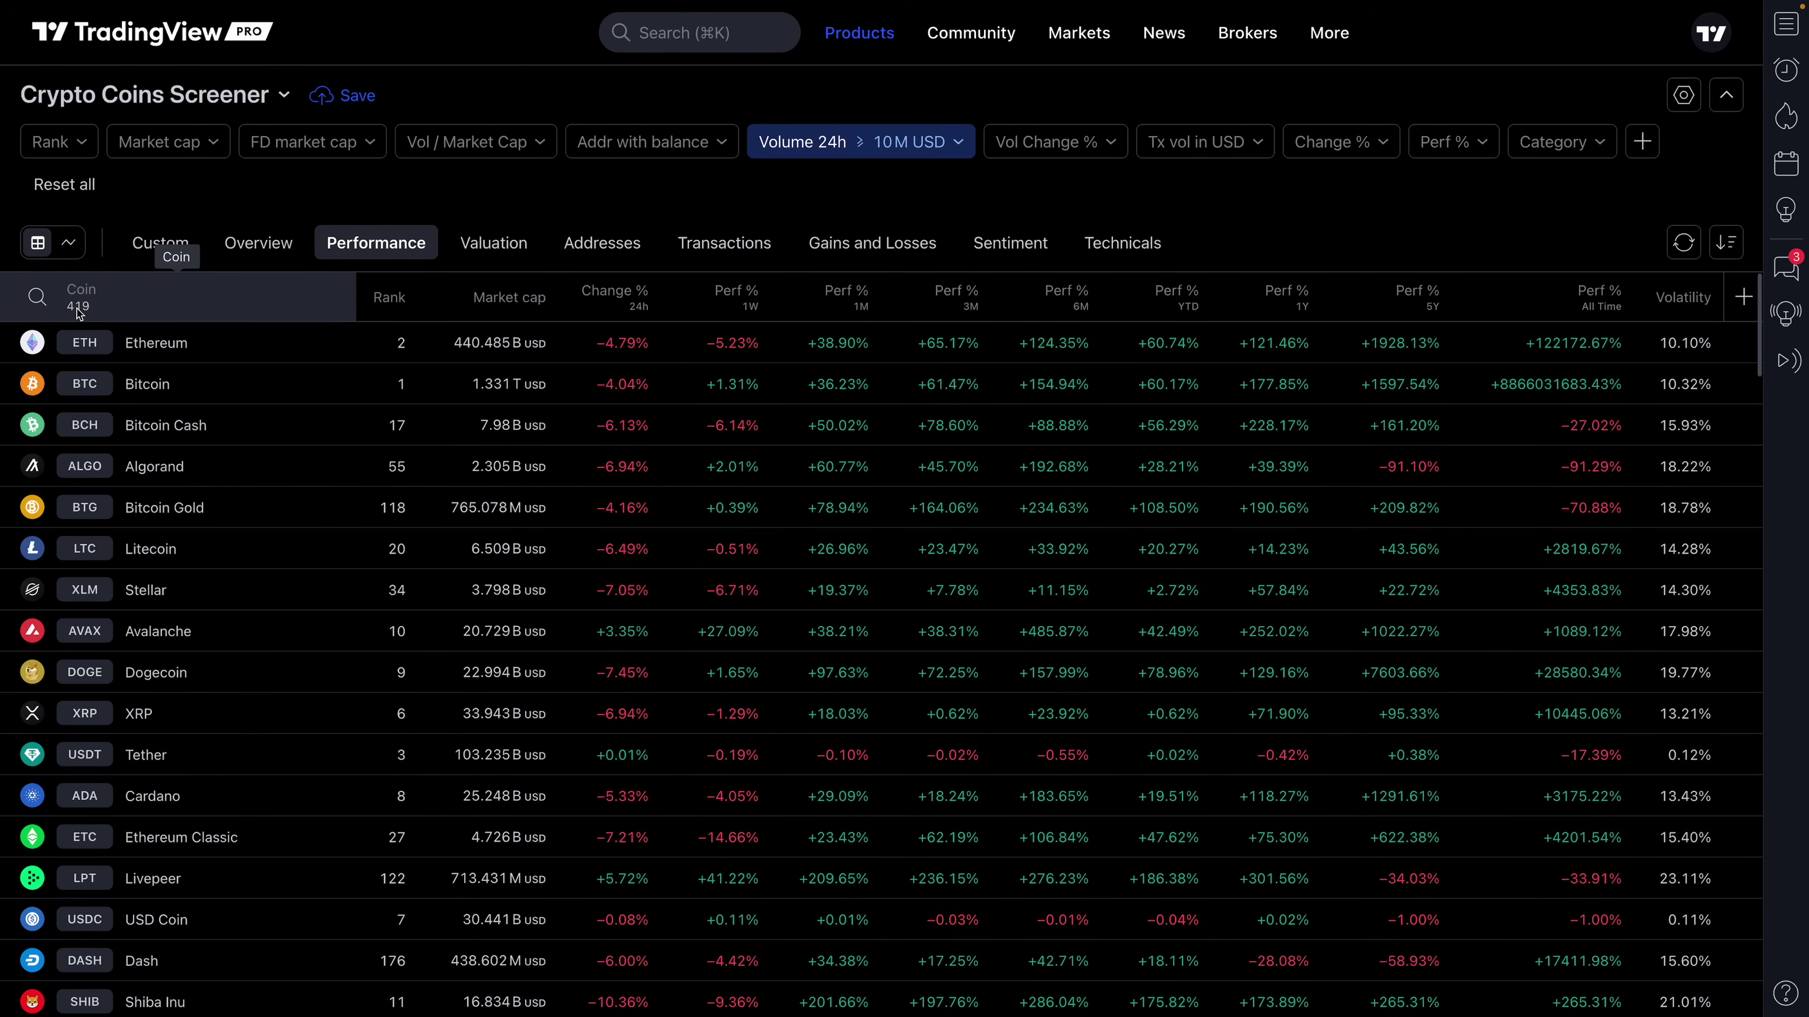
- Open the Crypto Pairs Screener, leaving the coins screener without saving its changes
mouse_move(859, 32)
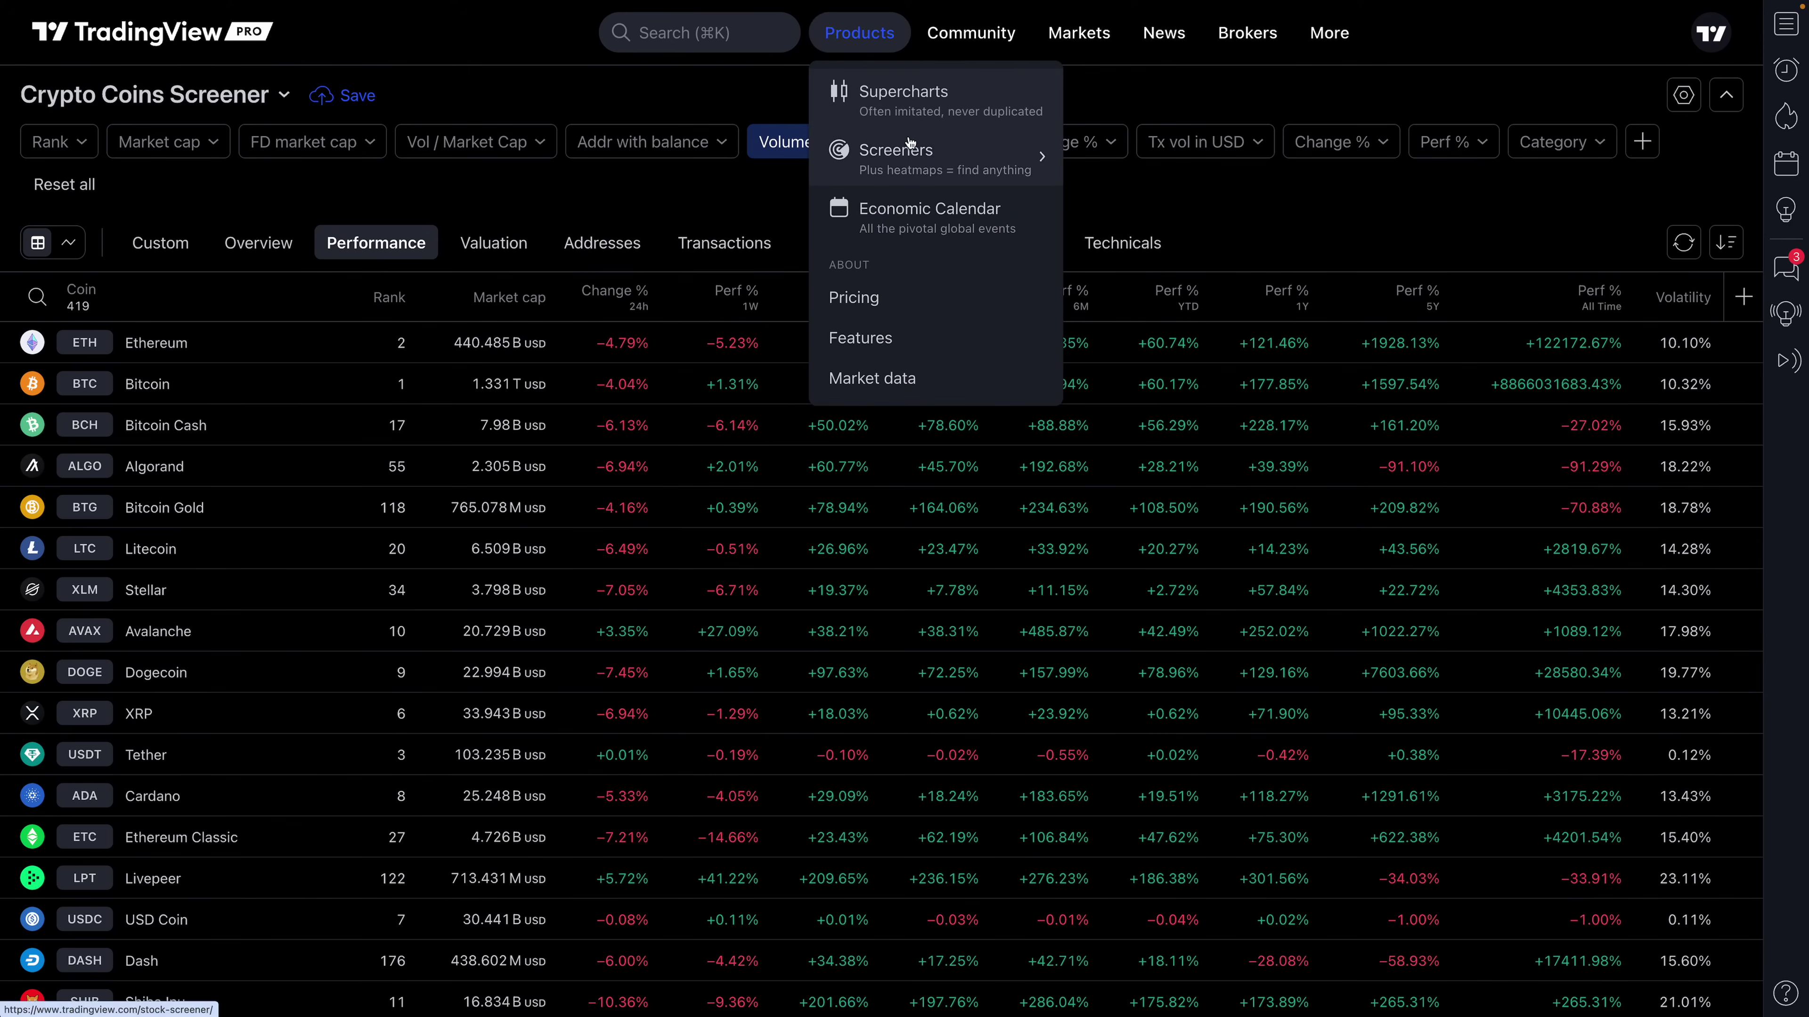
mouse_move(939, 160)
click(1166, 247)
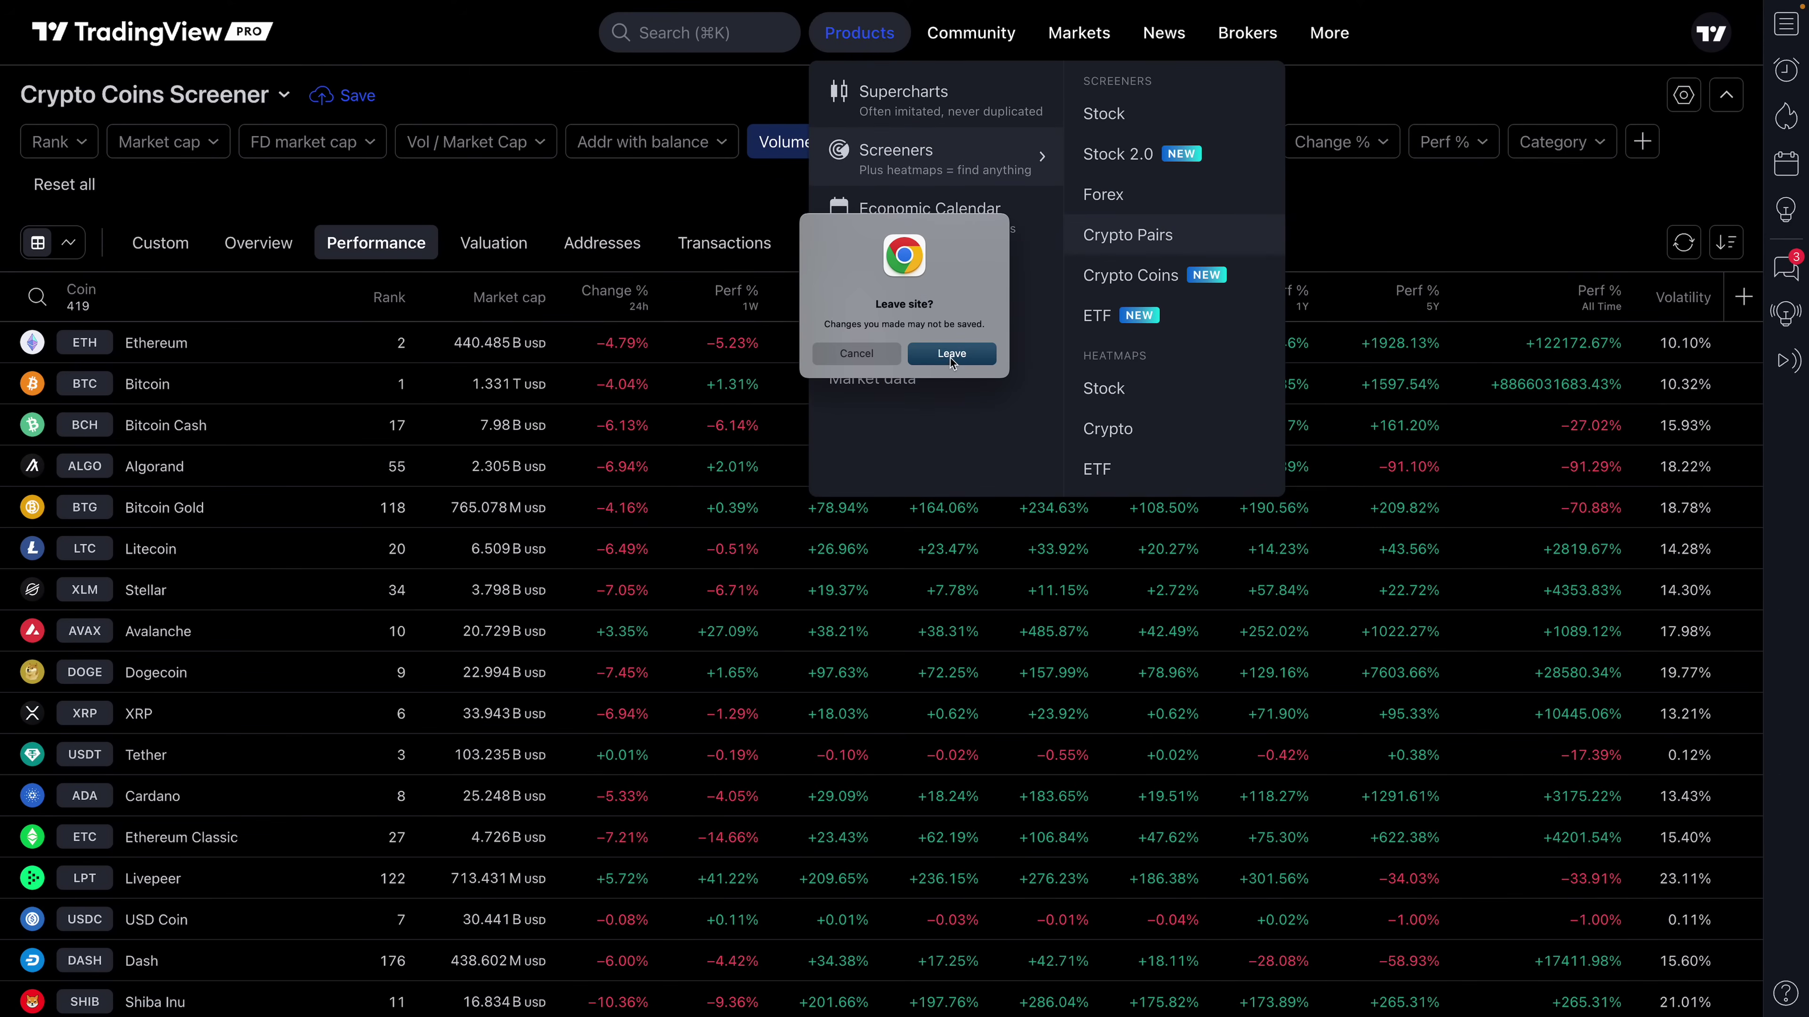
click(950, 353)
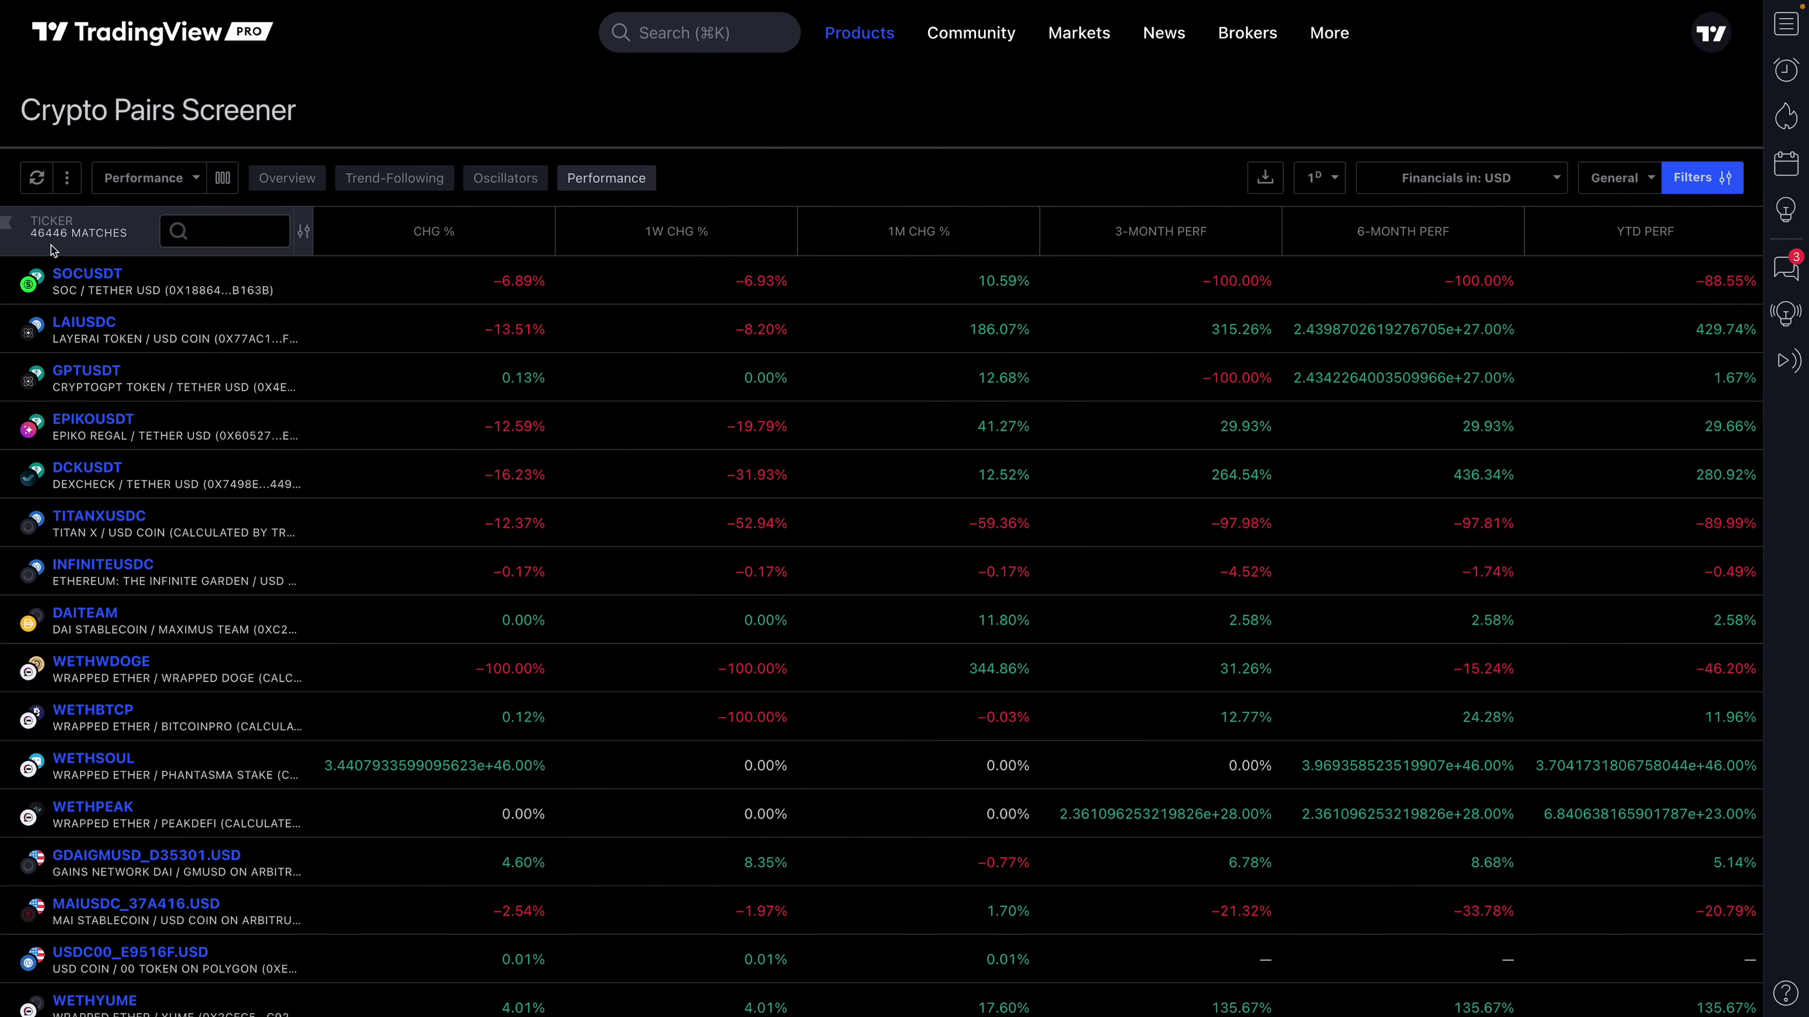
- Look through the crypto pairs list and view its Overview, Trend-Following and Oscillators column sets
scroll(202, 501, down, 1)
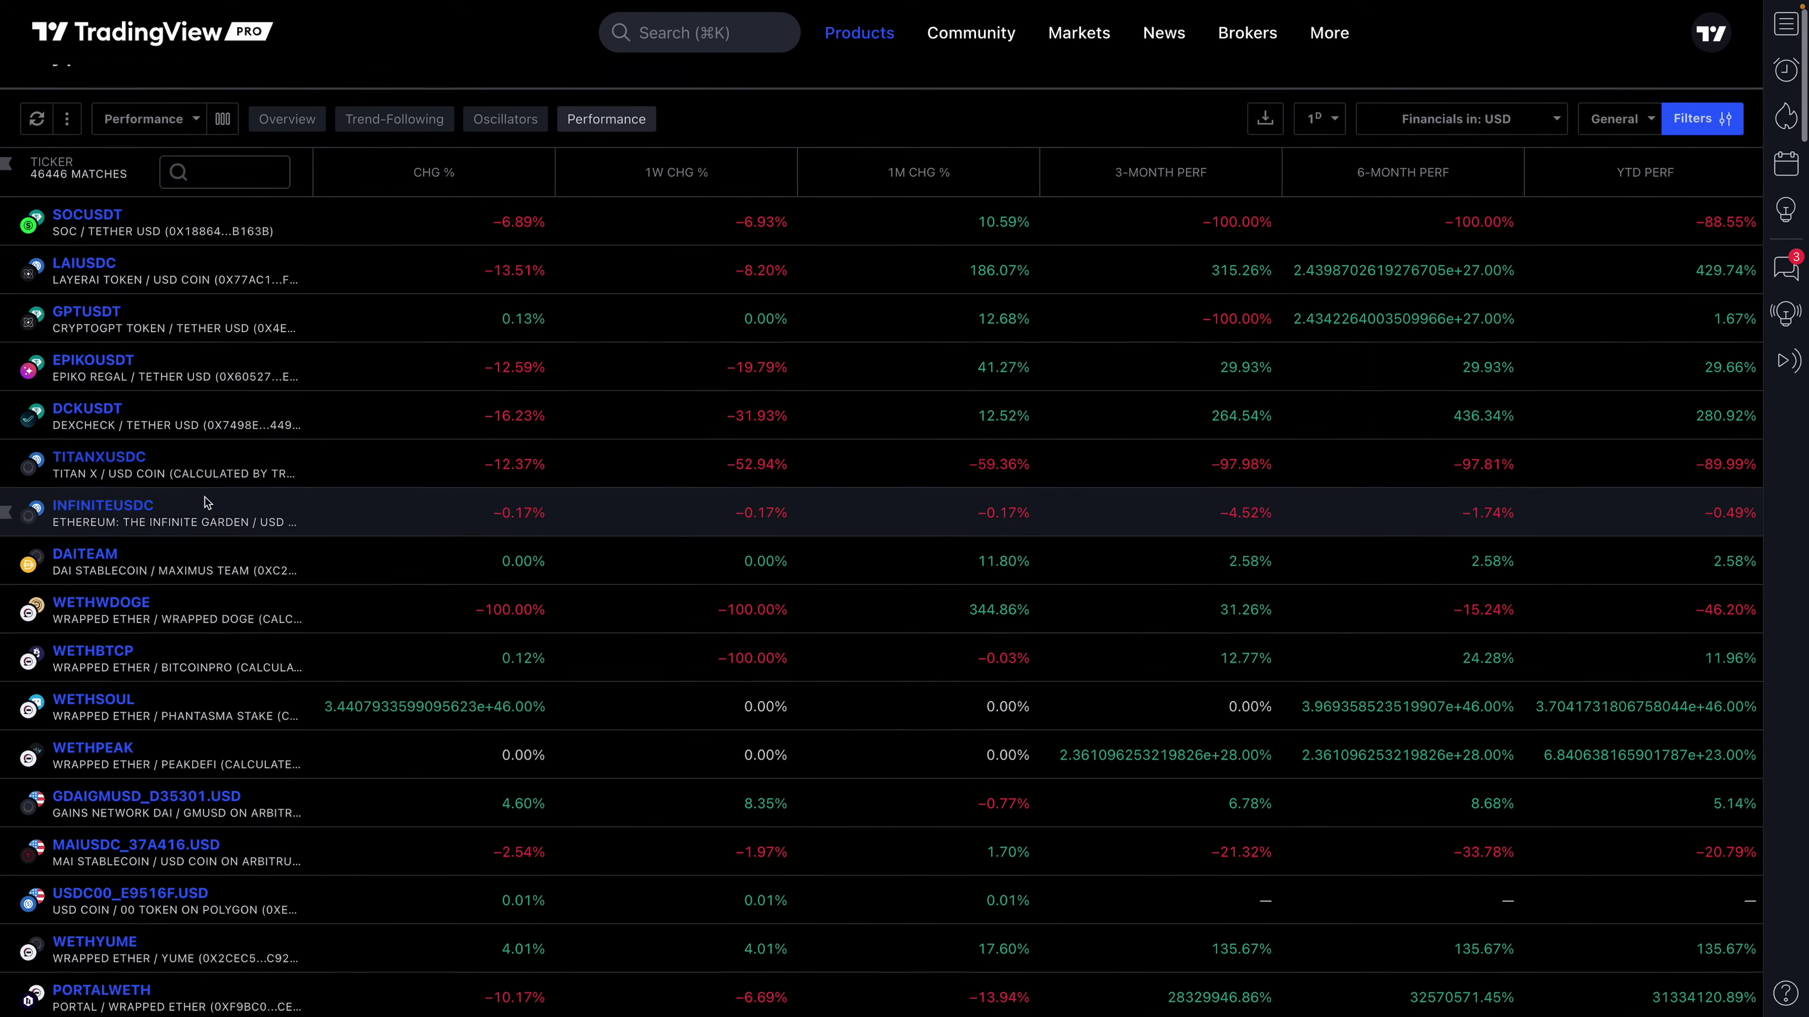
scroll(203, 502, down, 10)
scroll(201, 502, down, 20)
scroll(199, 502, down, 10)
scroll(200, 503, down, 10)
scroll(201, 502, down, 10)
scroll(201, 498, up, 15)
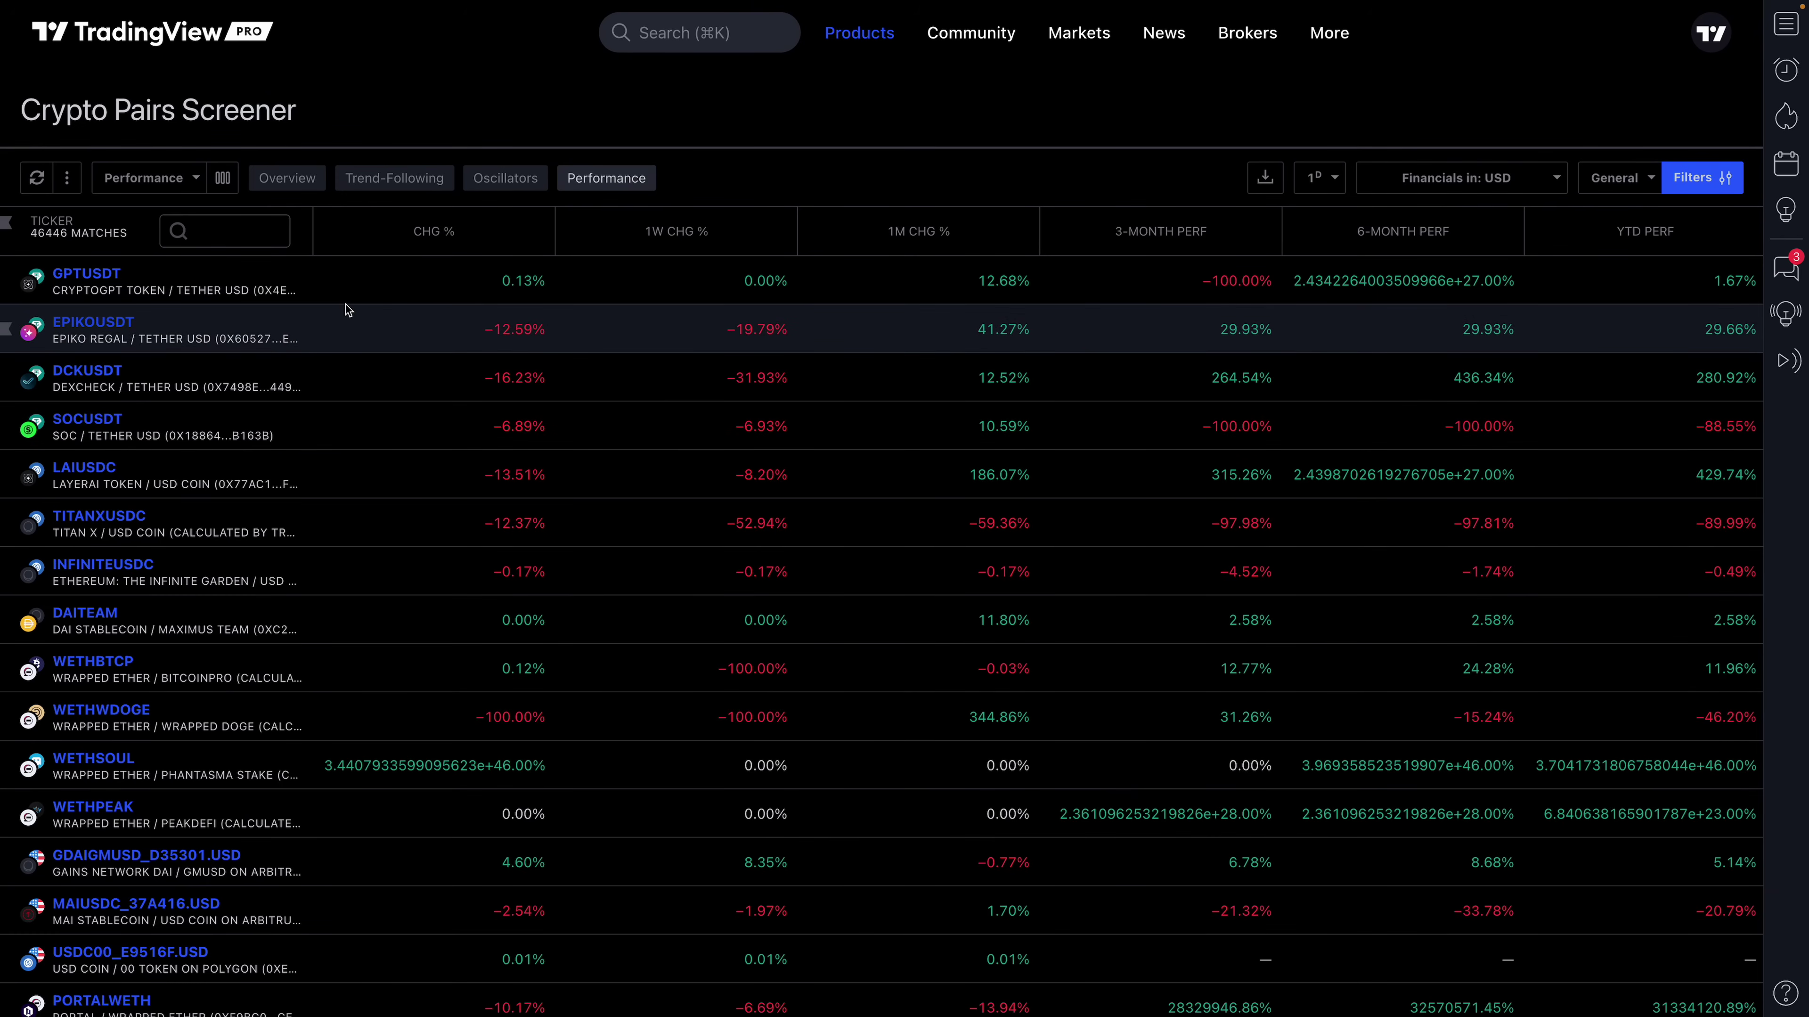
click(304, 182)
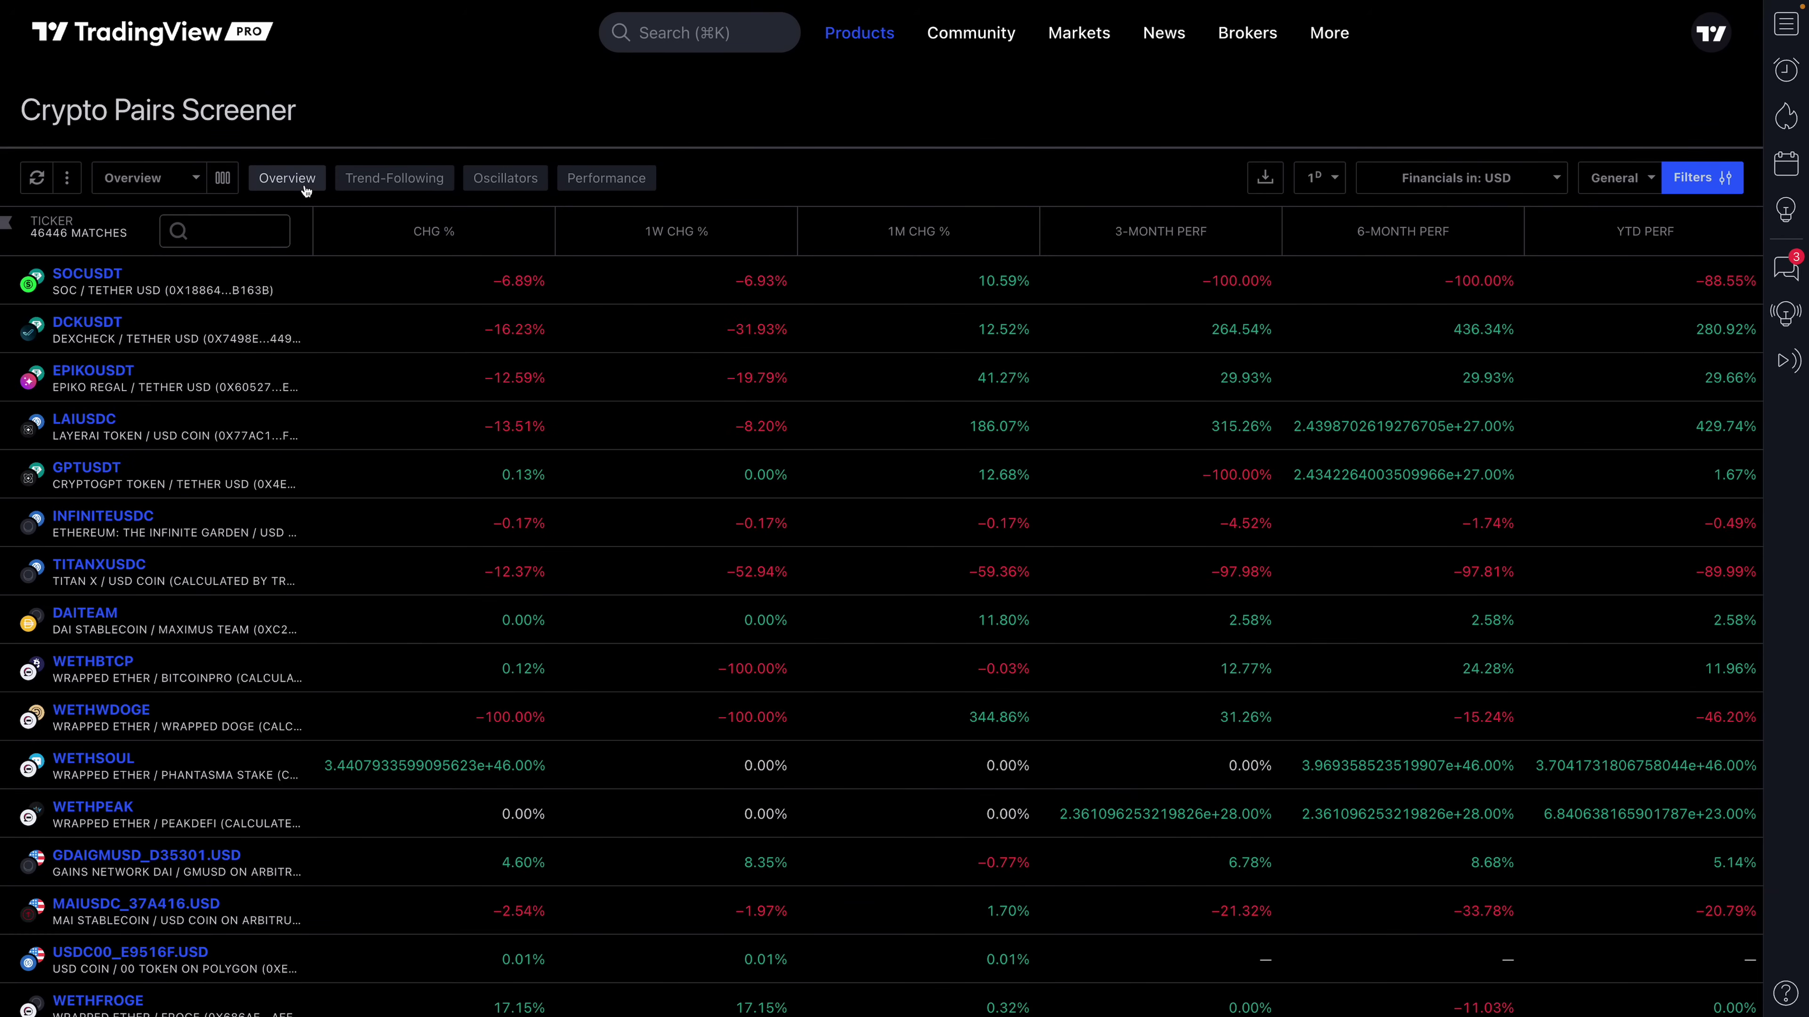
click(372, 184)
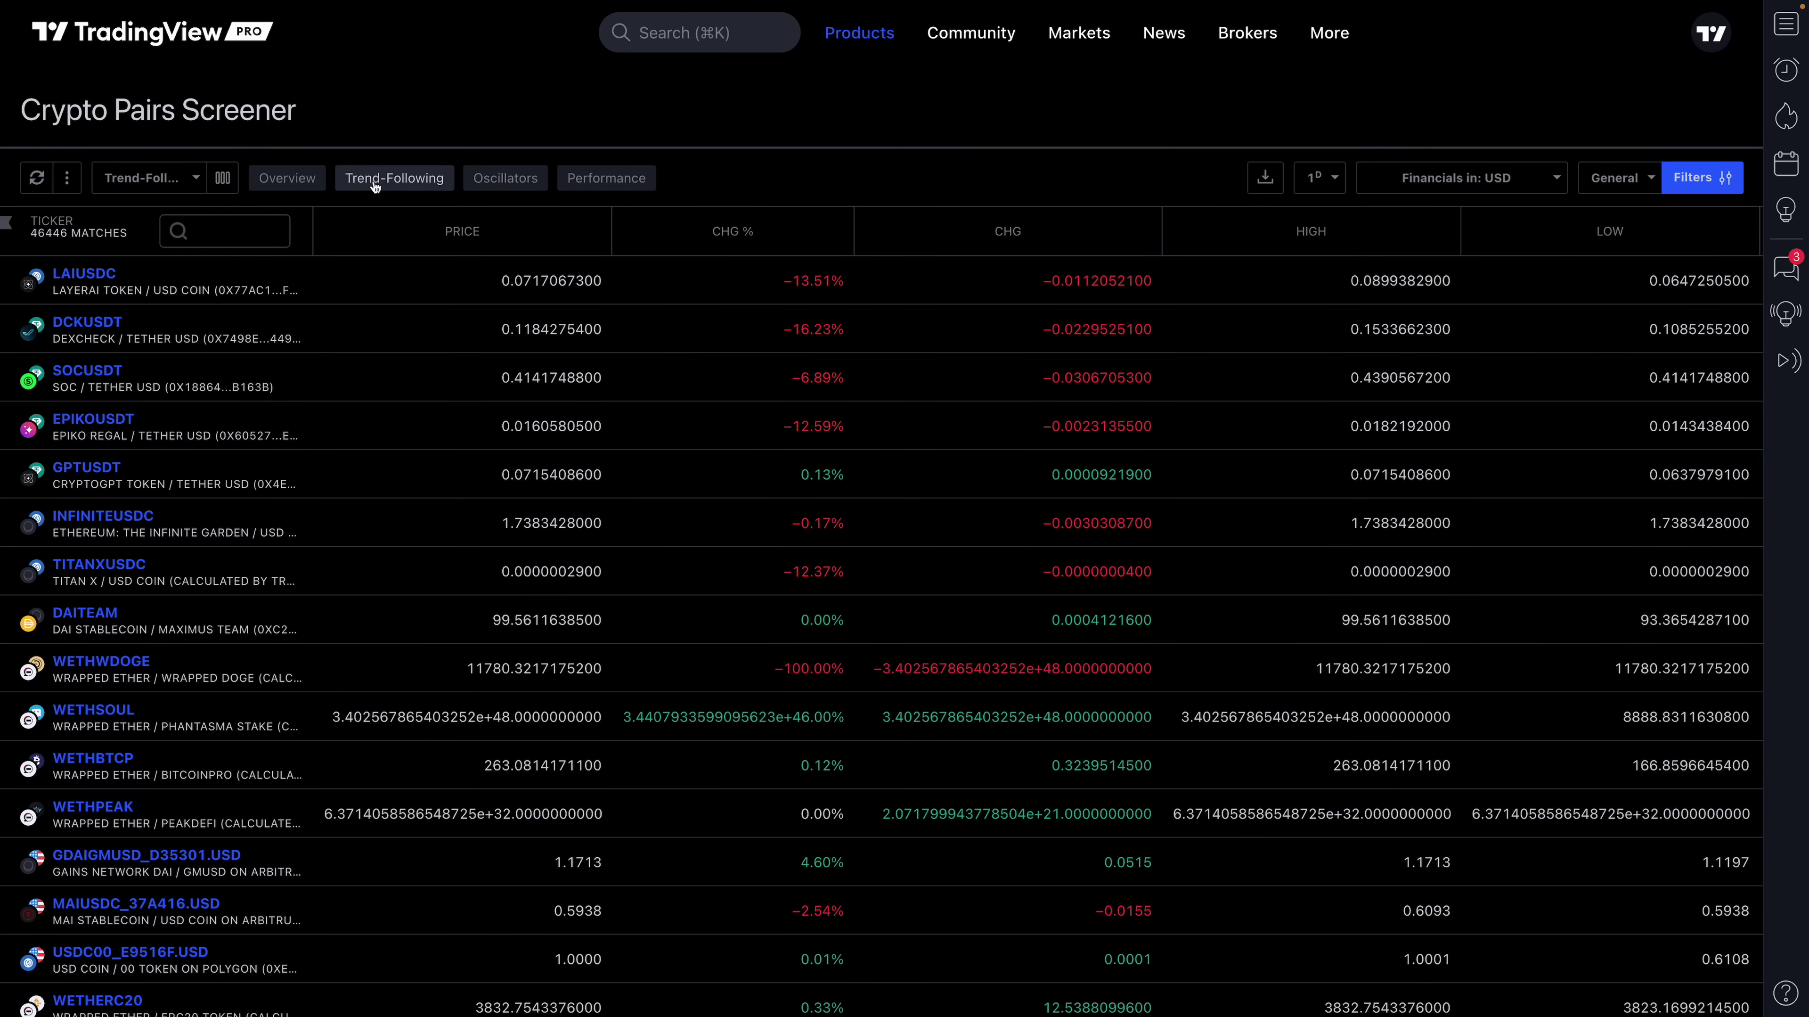
click(493, 181)
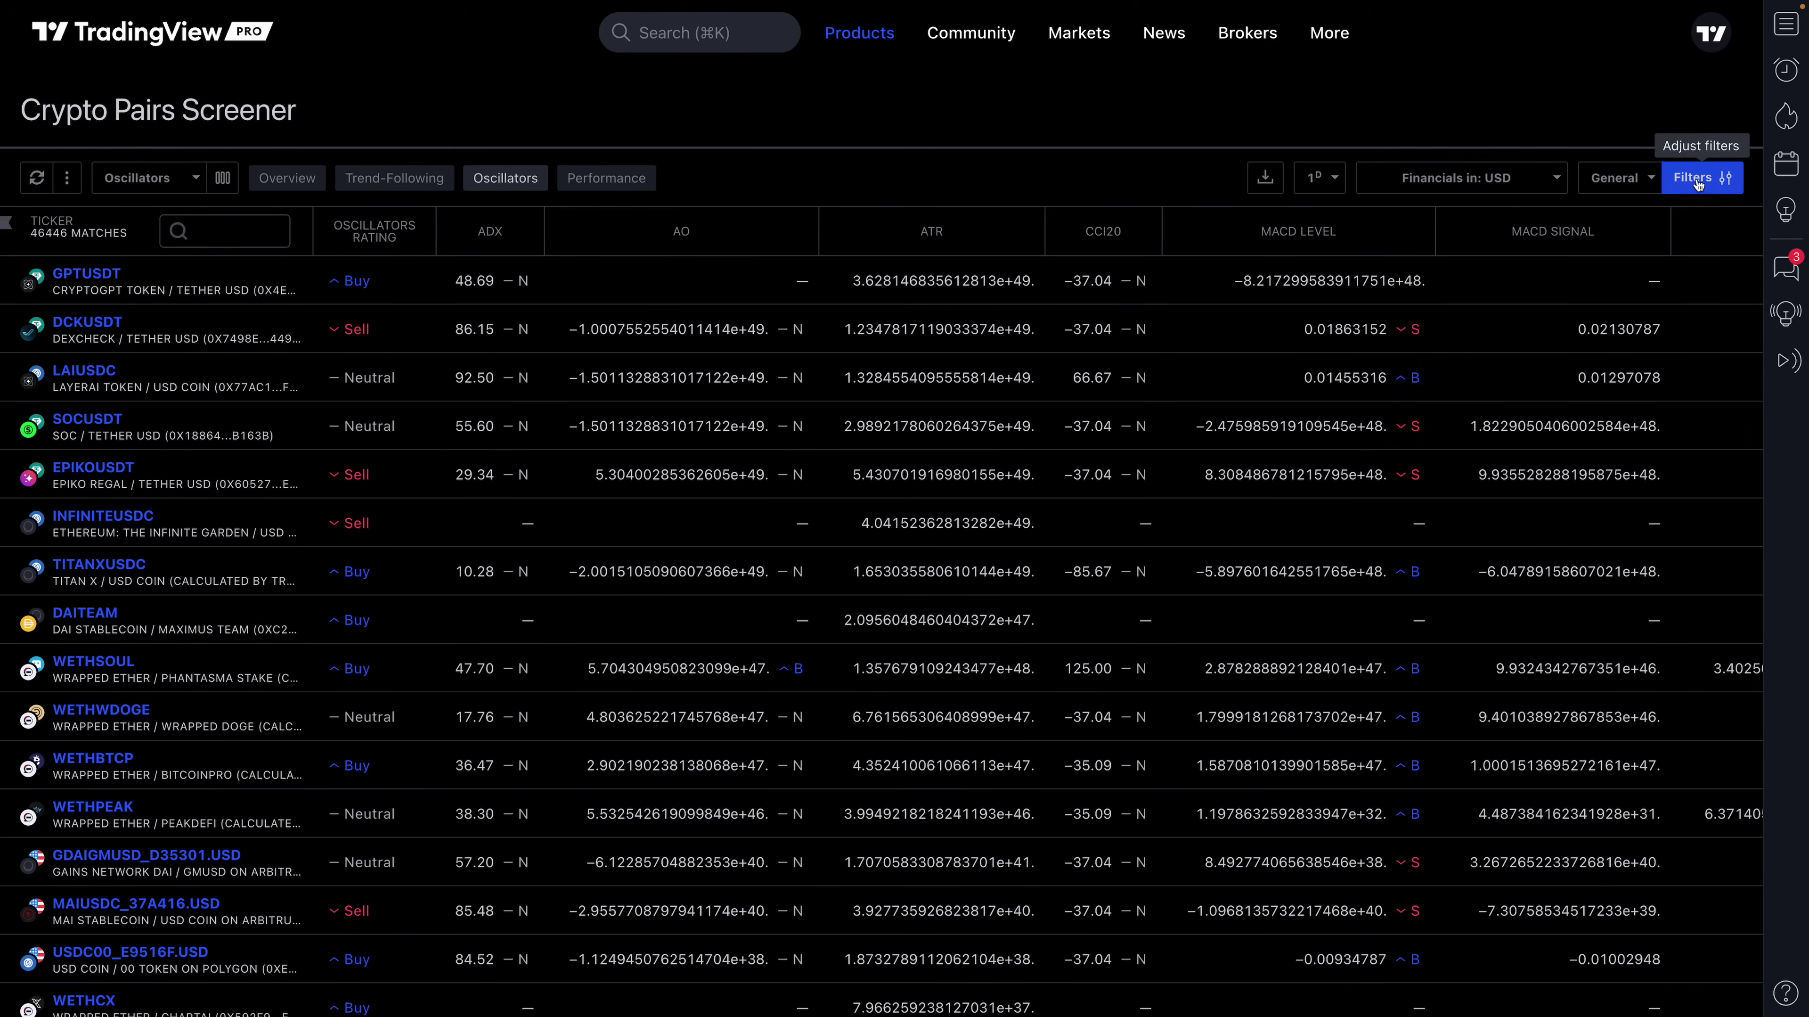
- Filter the crypto pairs by a minimum volume of 5M, raise it to 50M, and show the Performance columns
click(1699, 183)
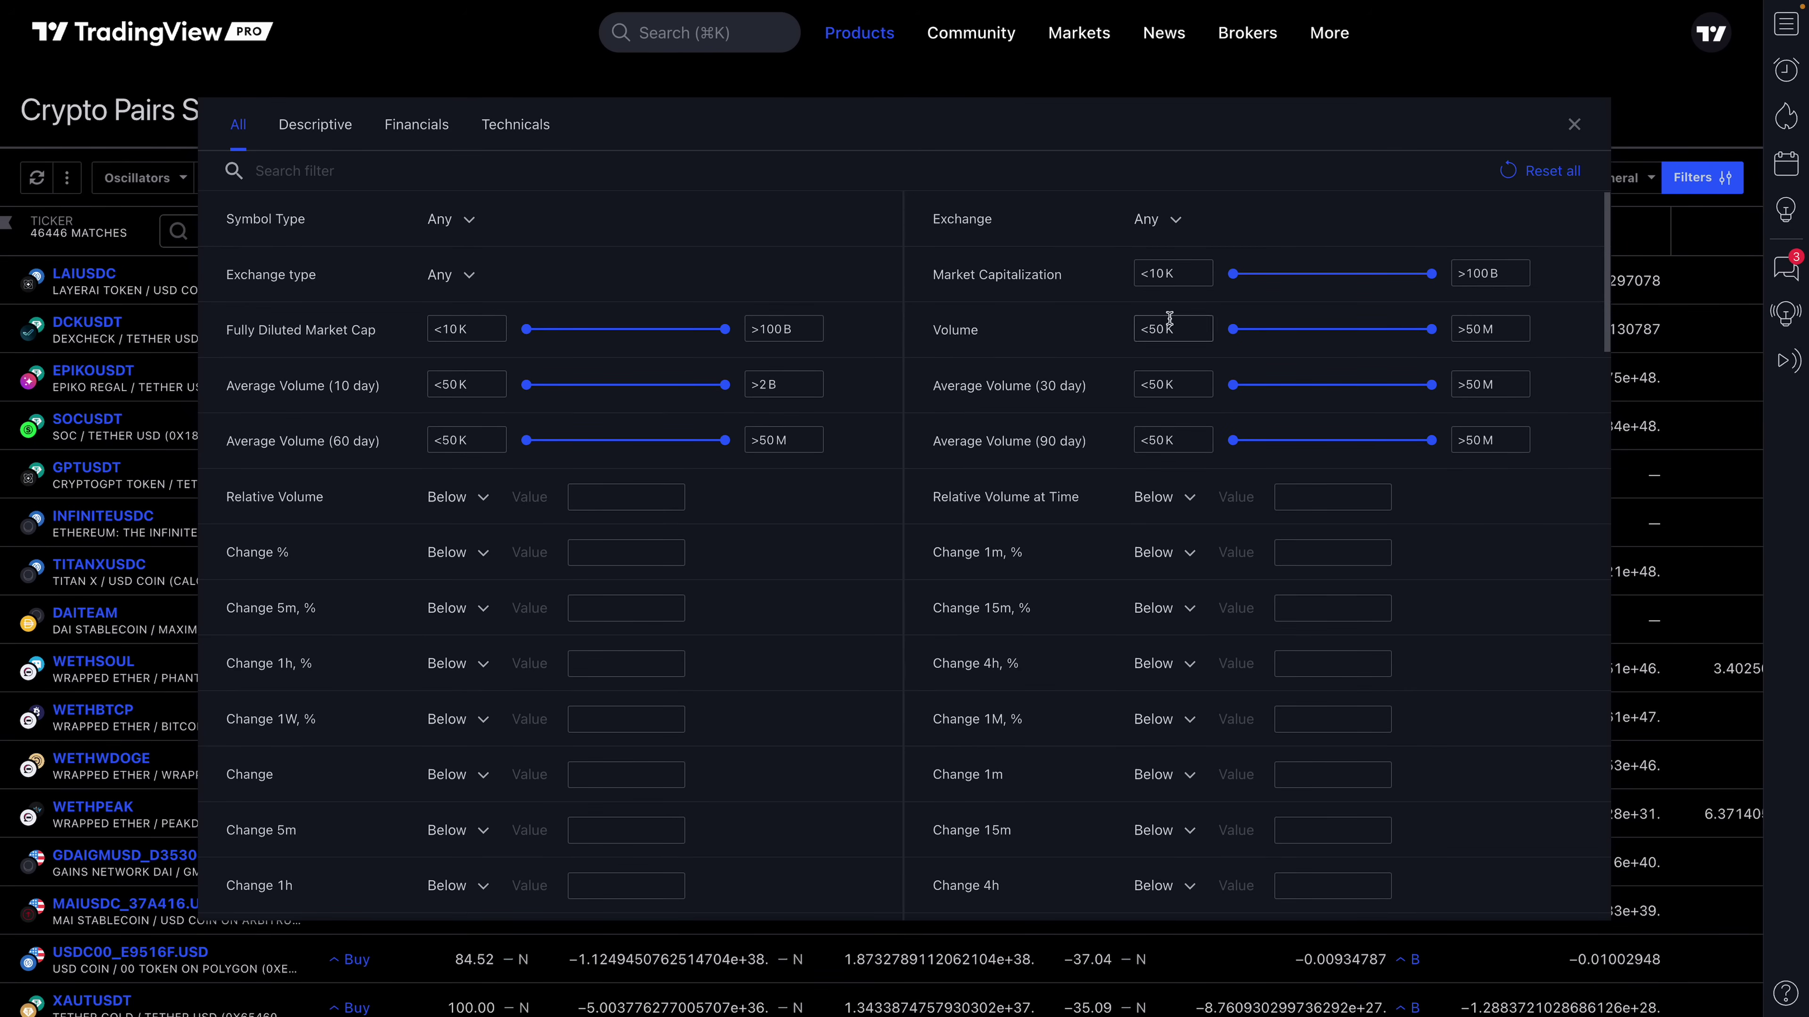
drag(1235, 330, 1359, 331)
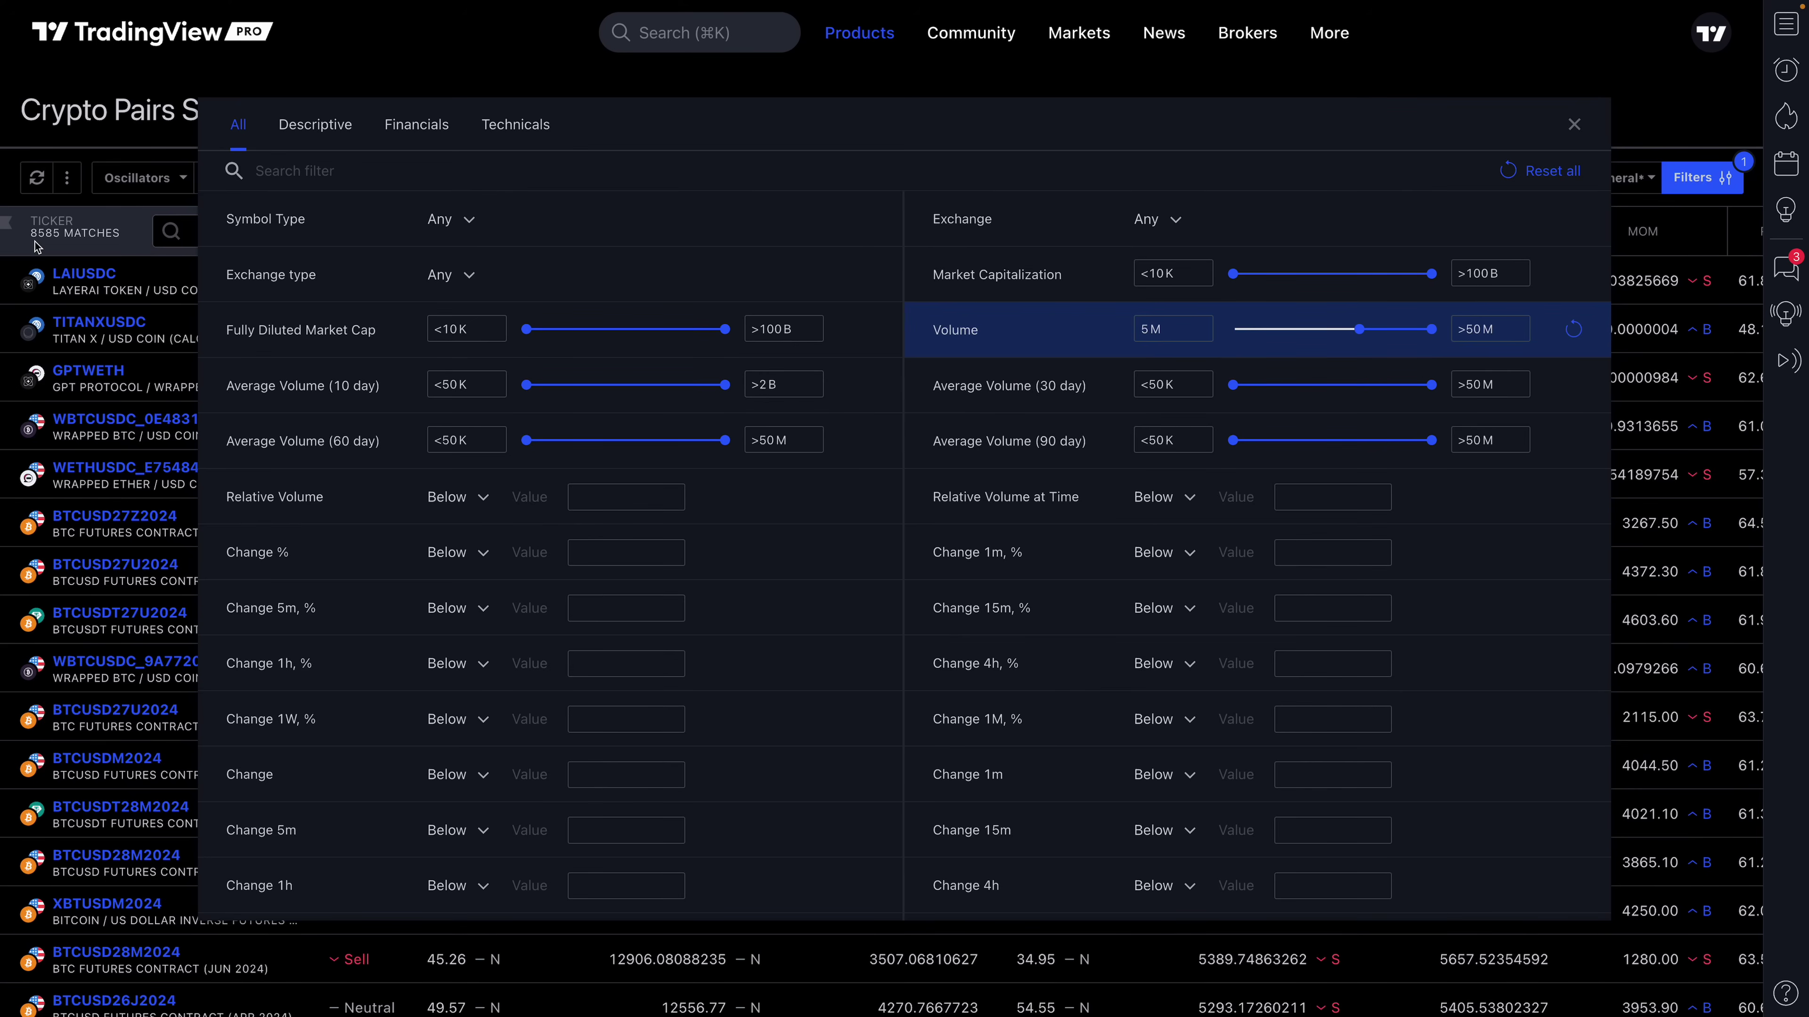
drag(1361, 337, 1424, 331)
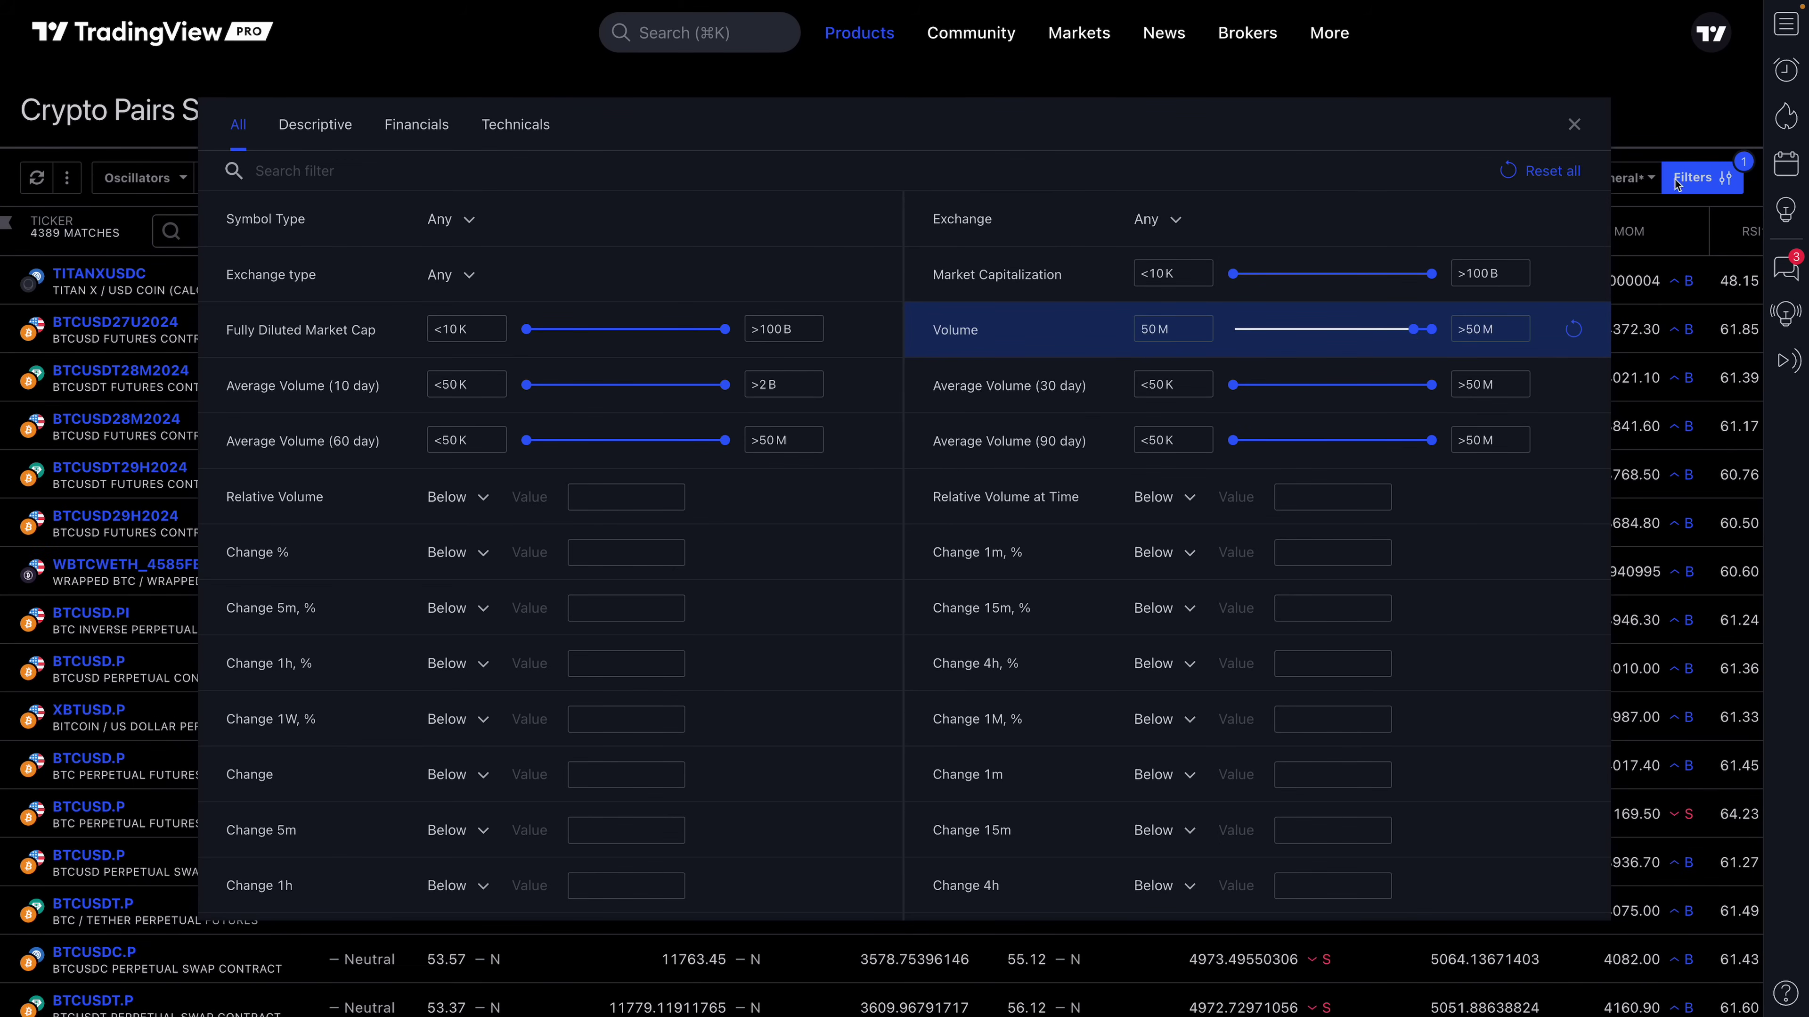
click(1573, 124)
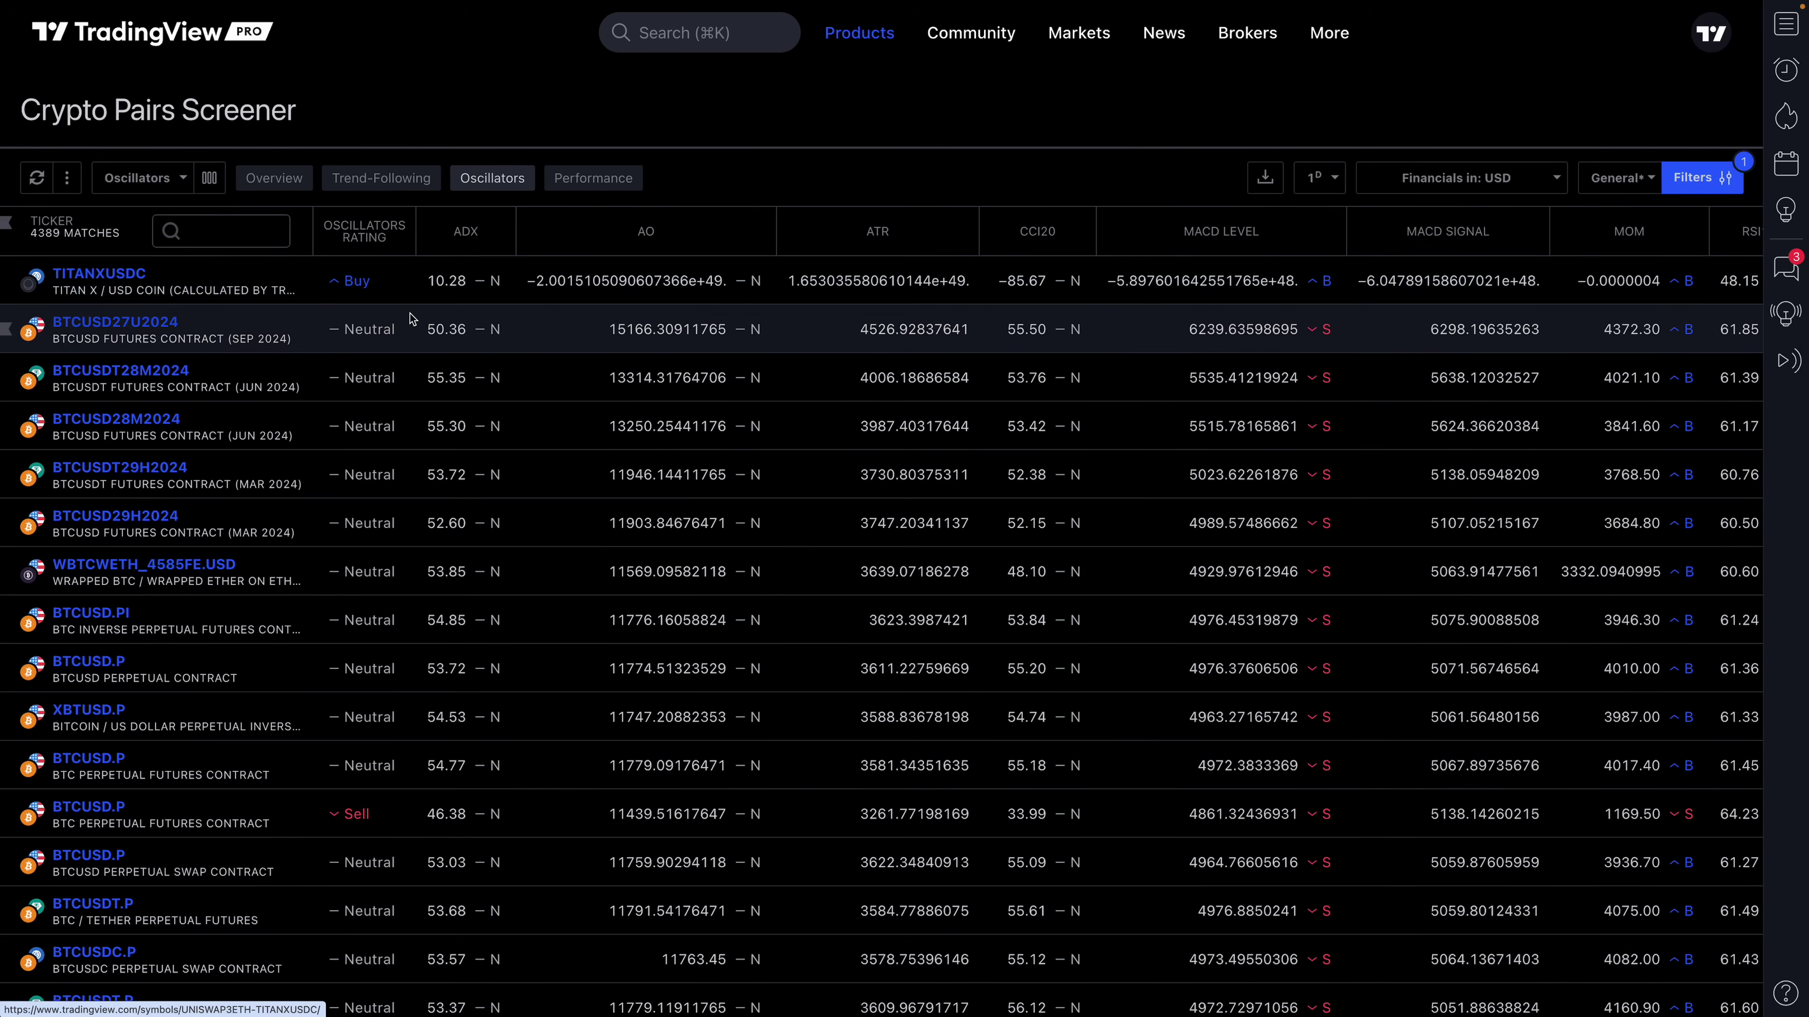
click(559, 181)
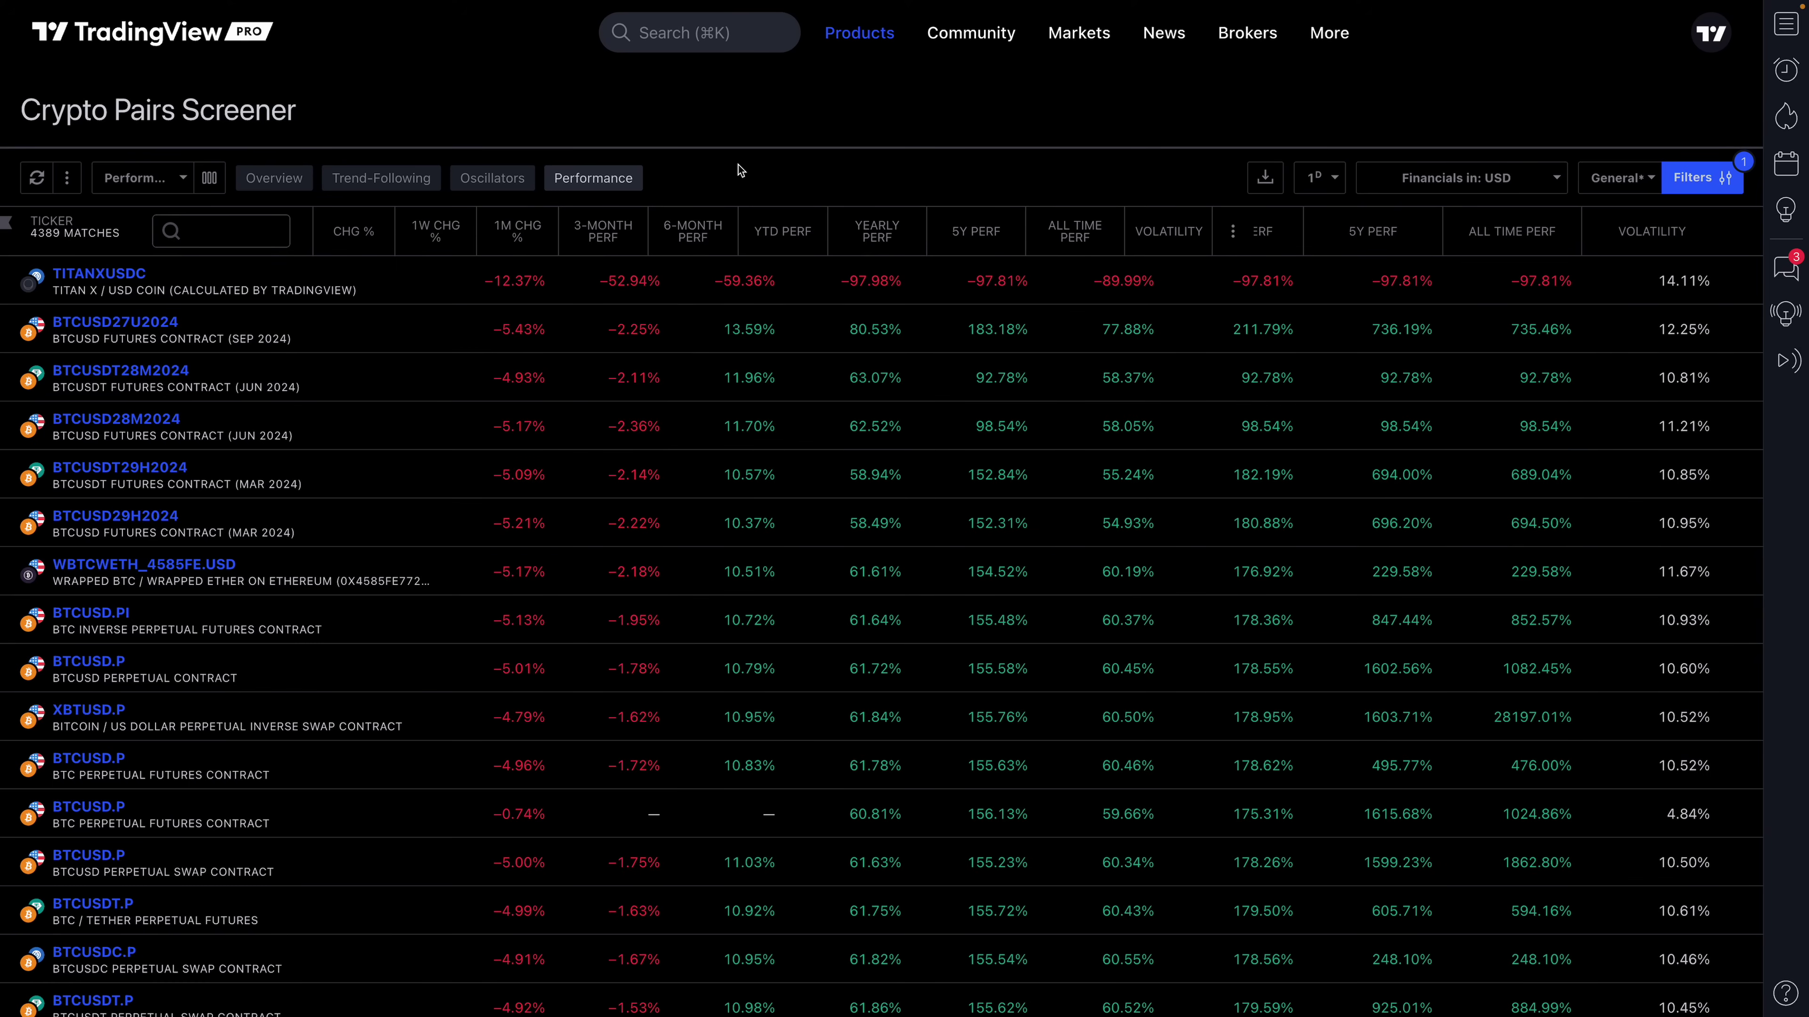
- Open the Crypto market overview page
mouse_move(873, 54)
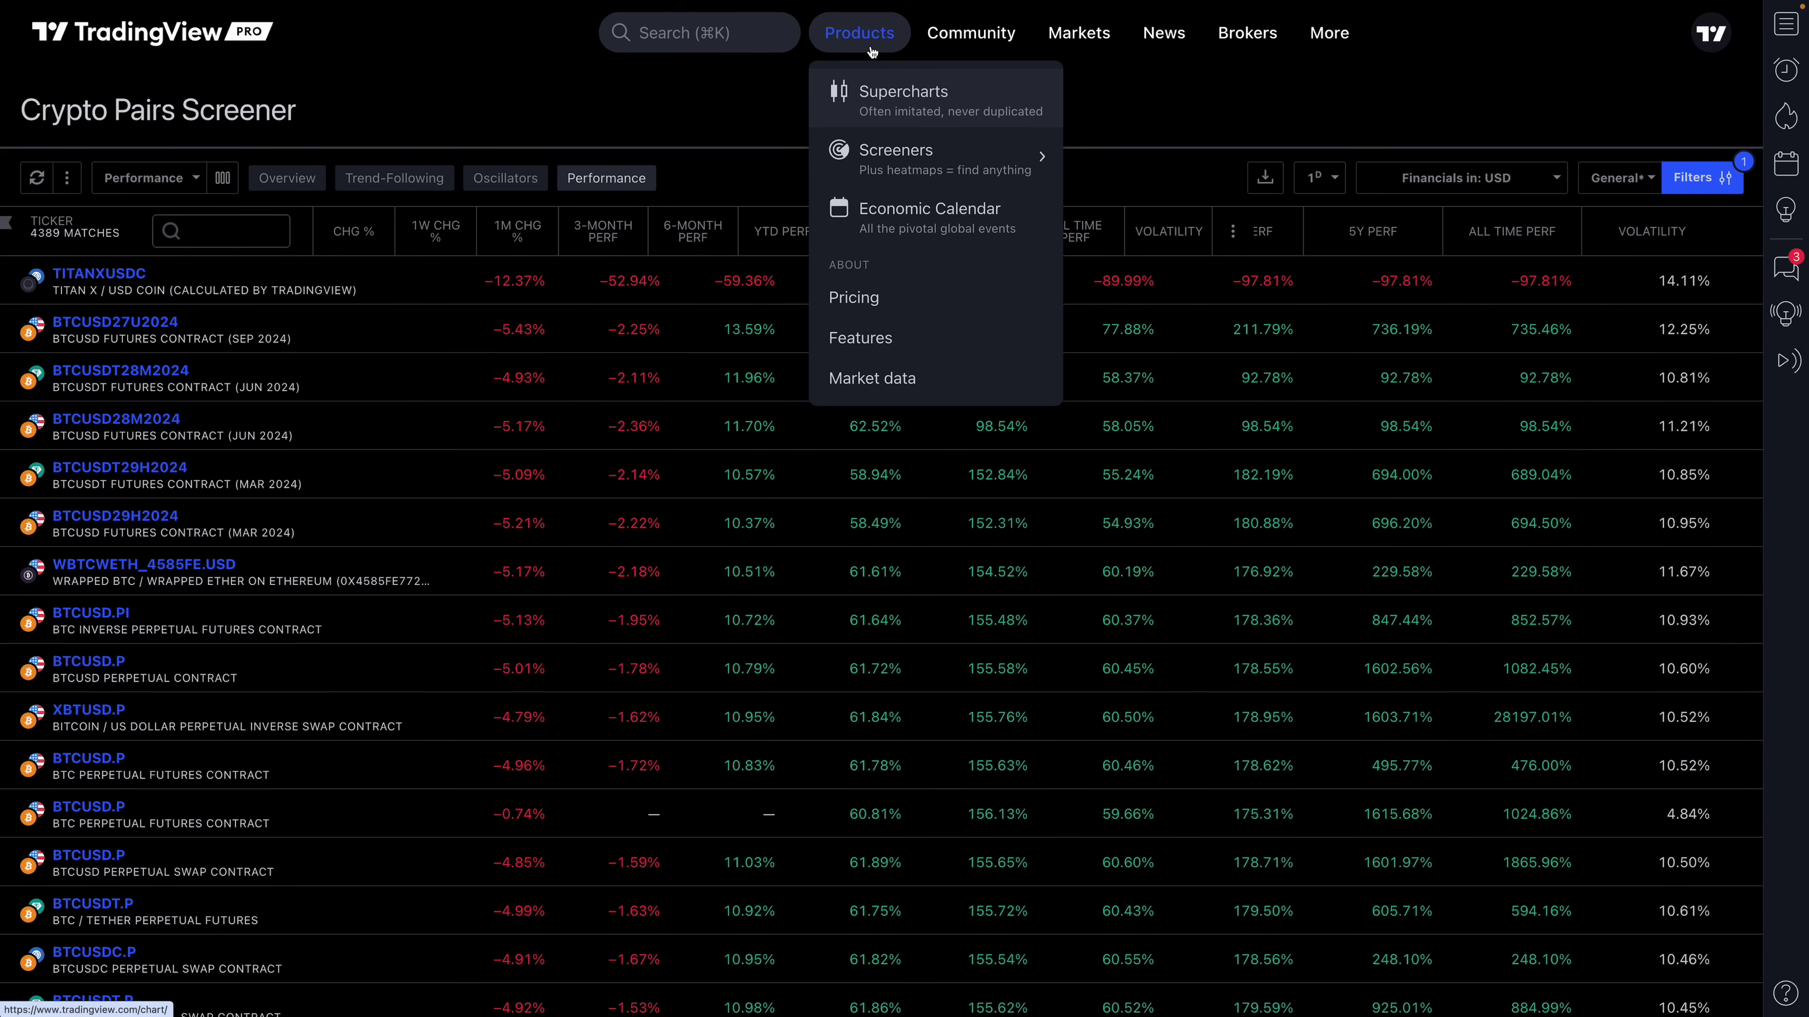
mouse_move(963, 47)
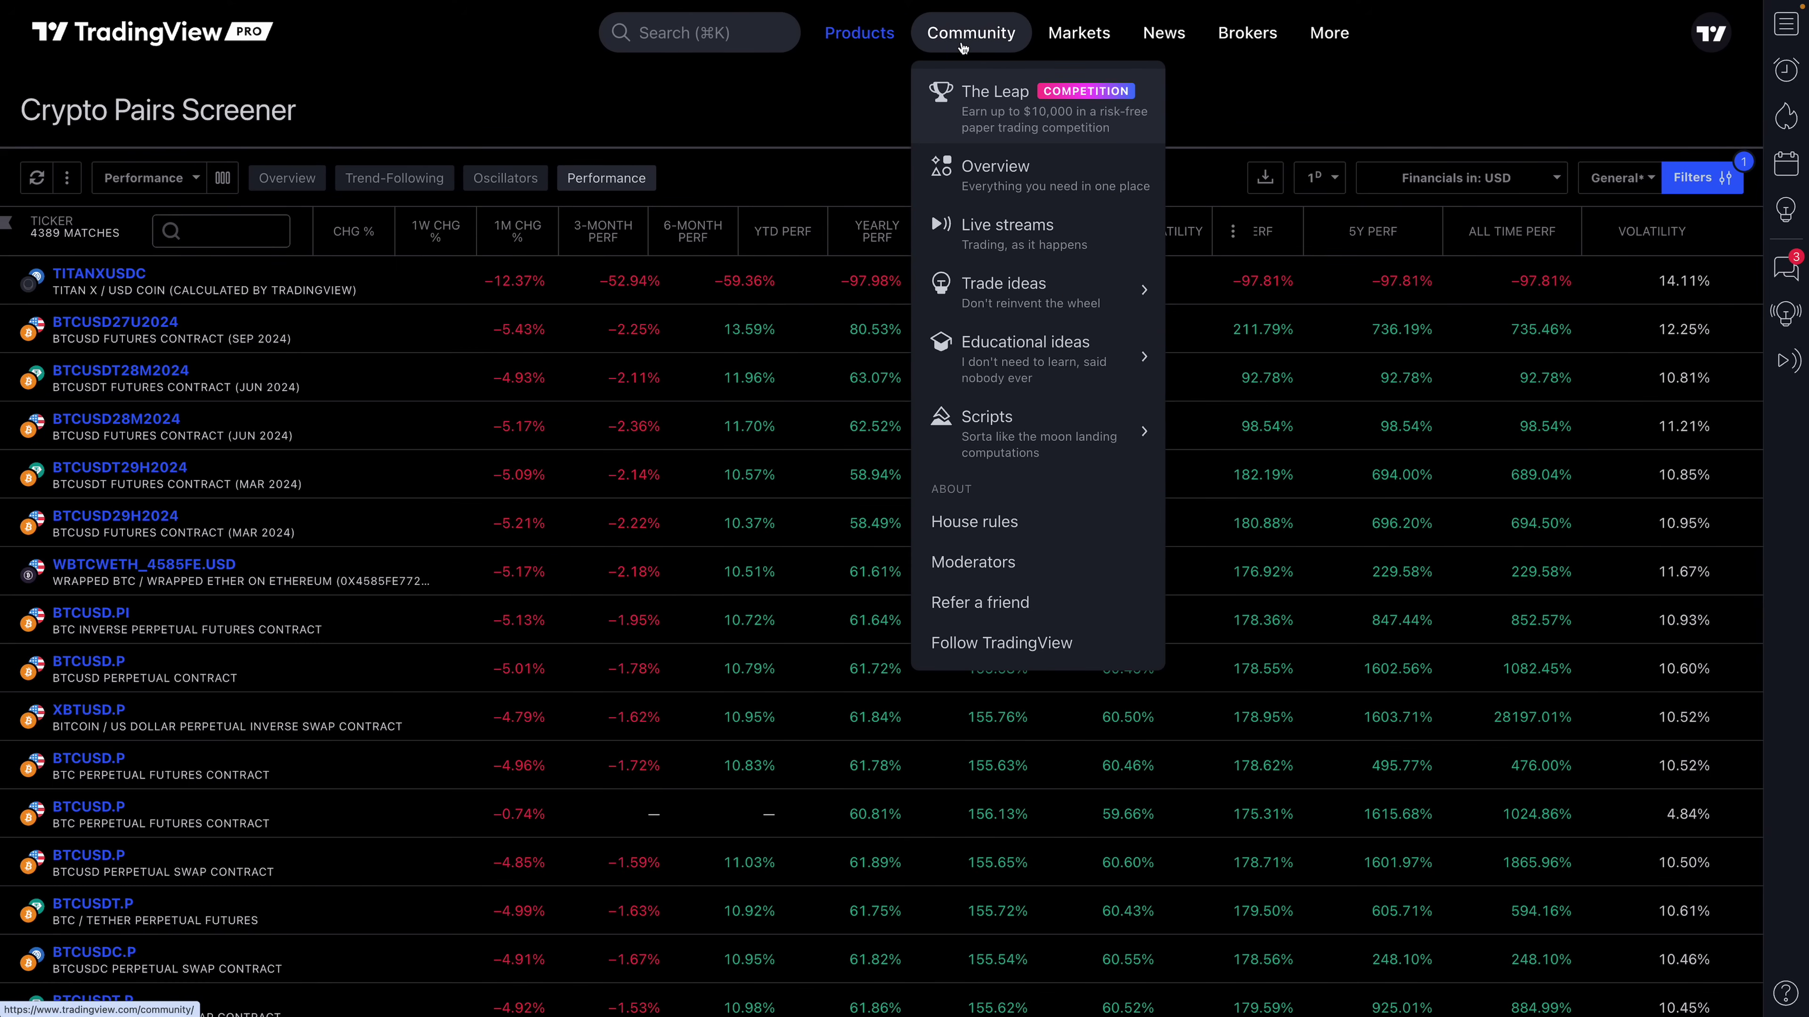
mouse_move(1088, 36)
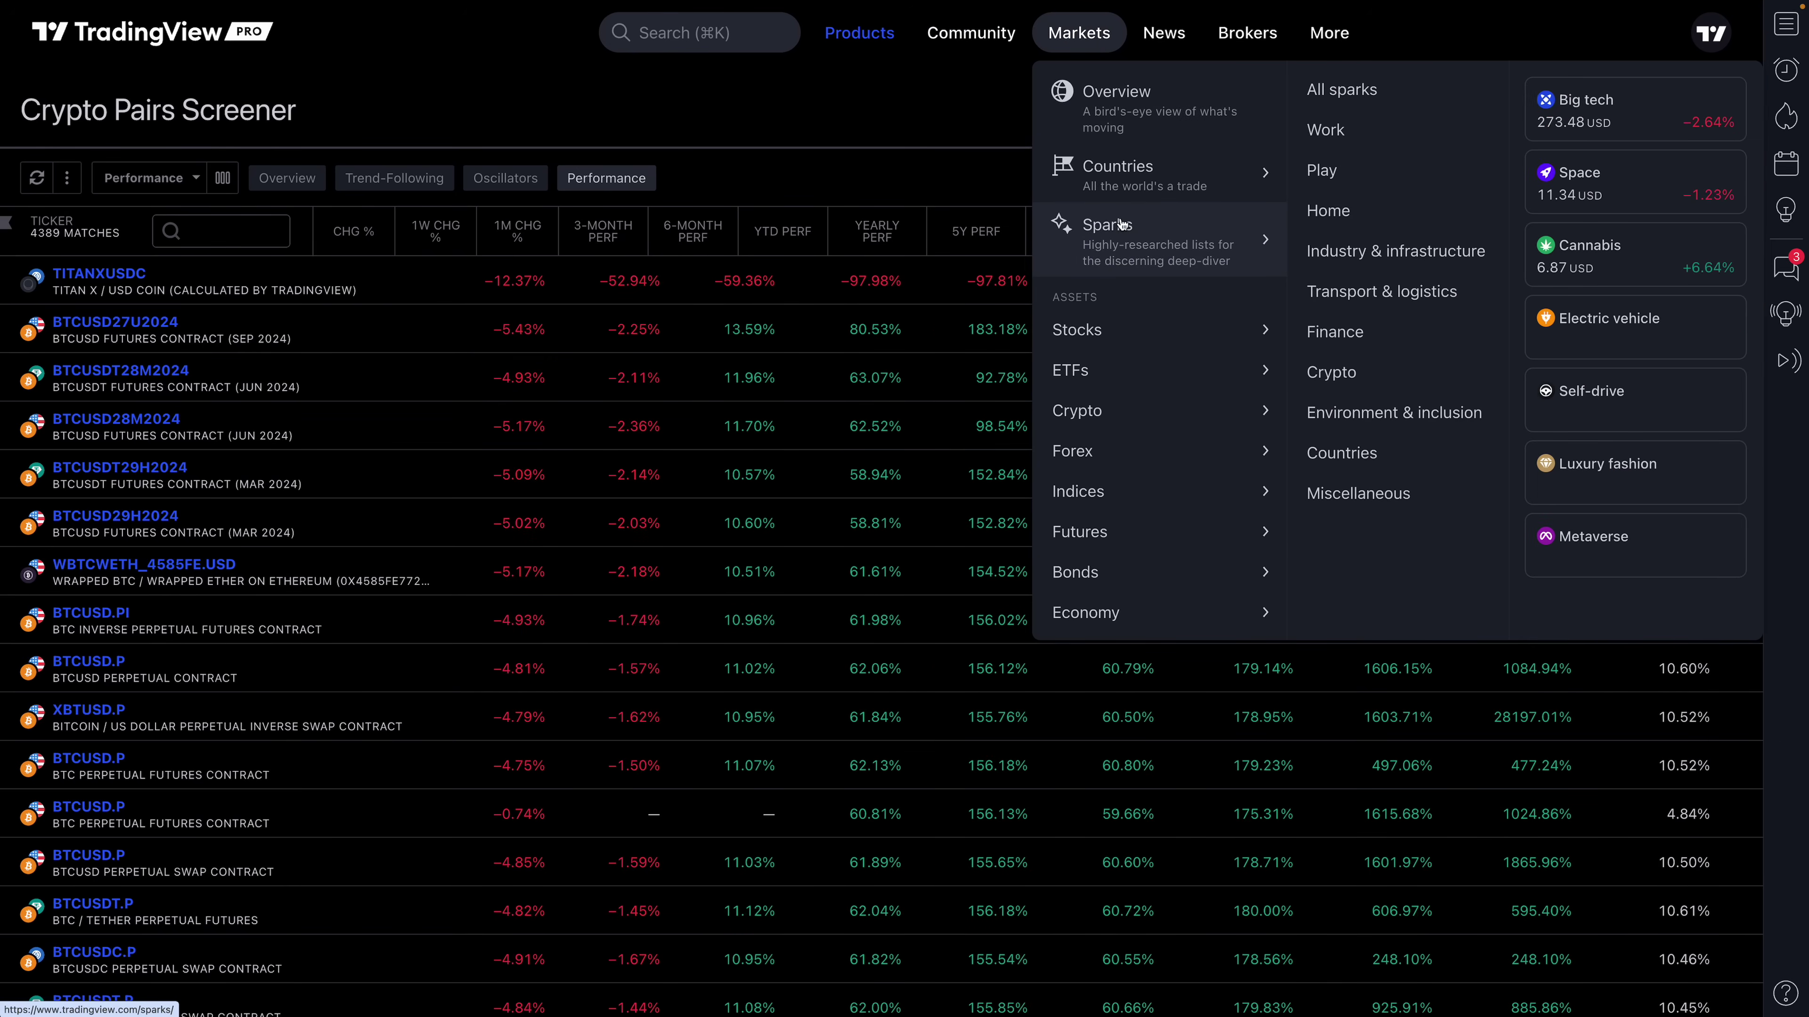
click(1135, 413)
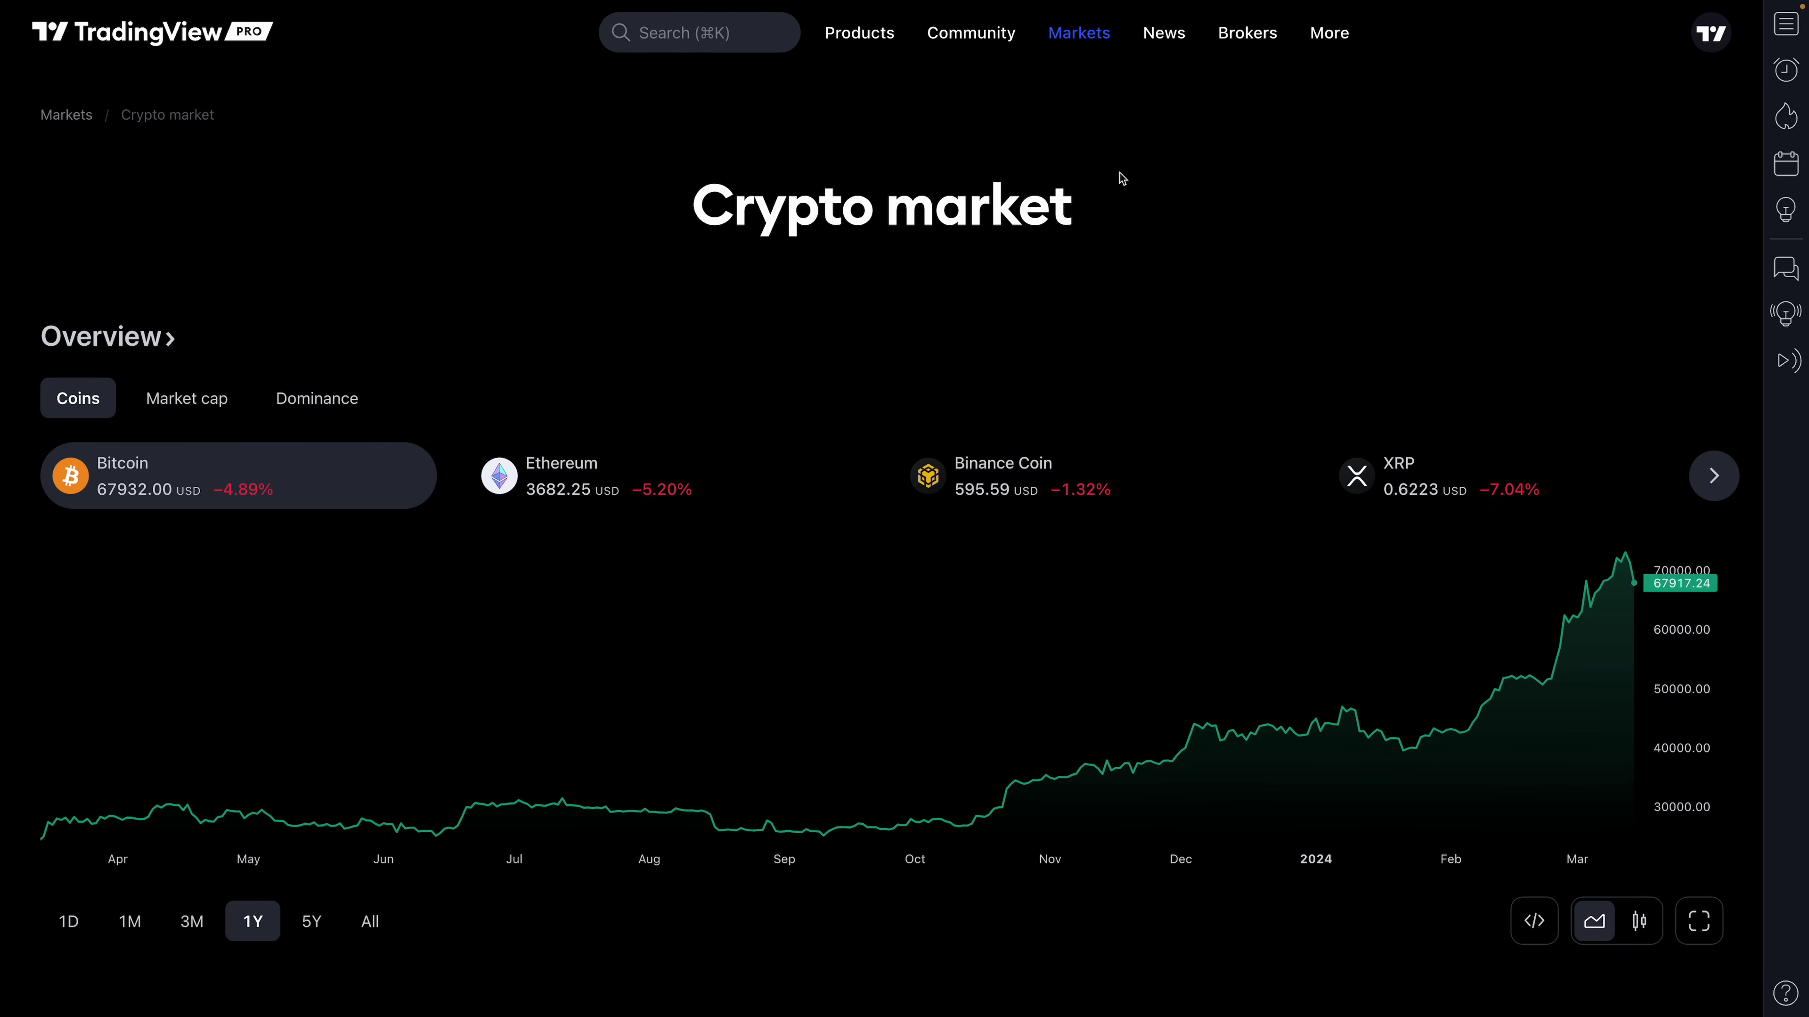
- Open the Crypto market page again and look over its popular community ideas
mouse_move(1078, 46)
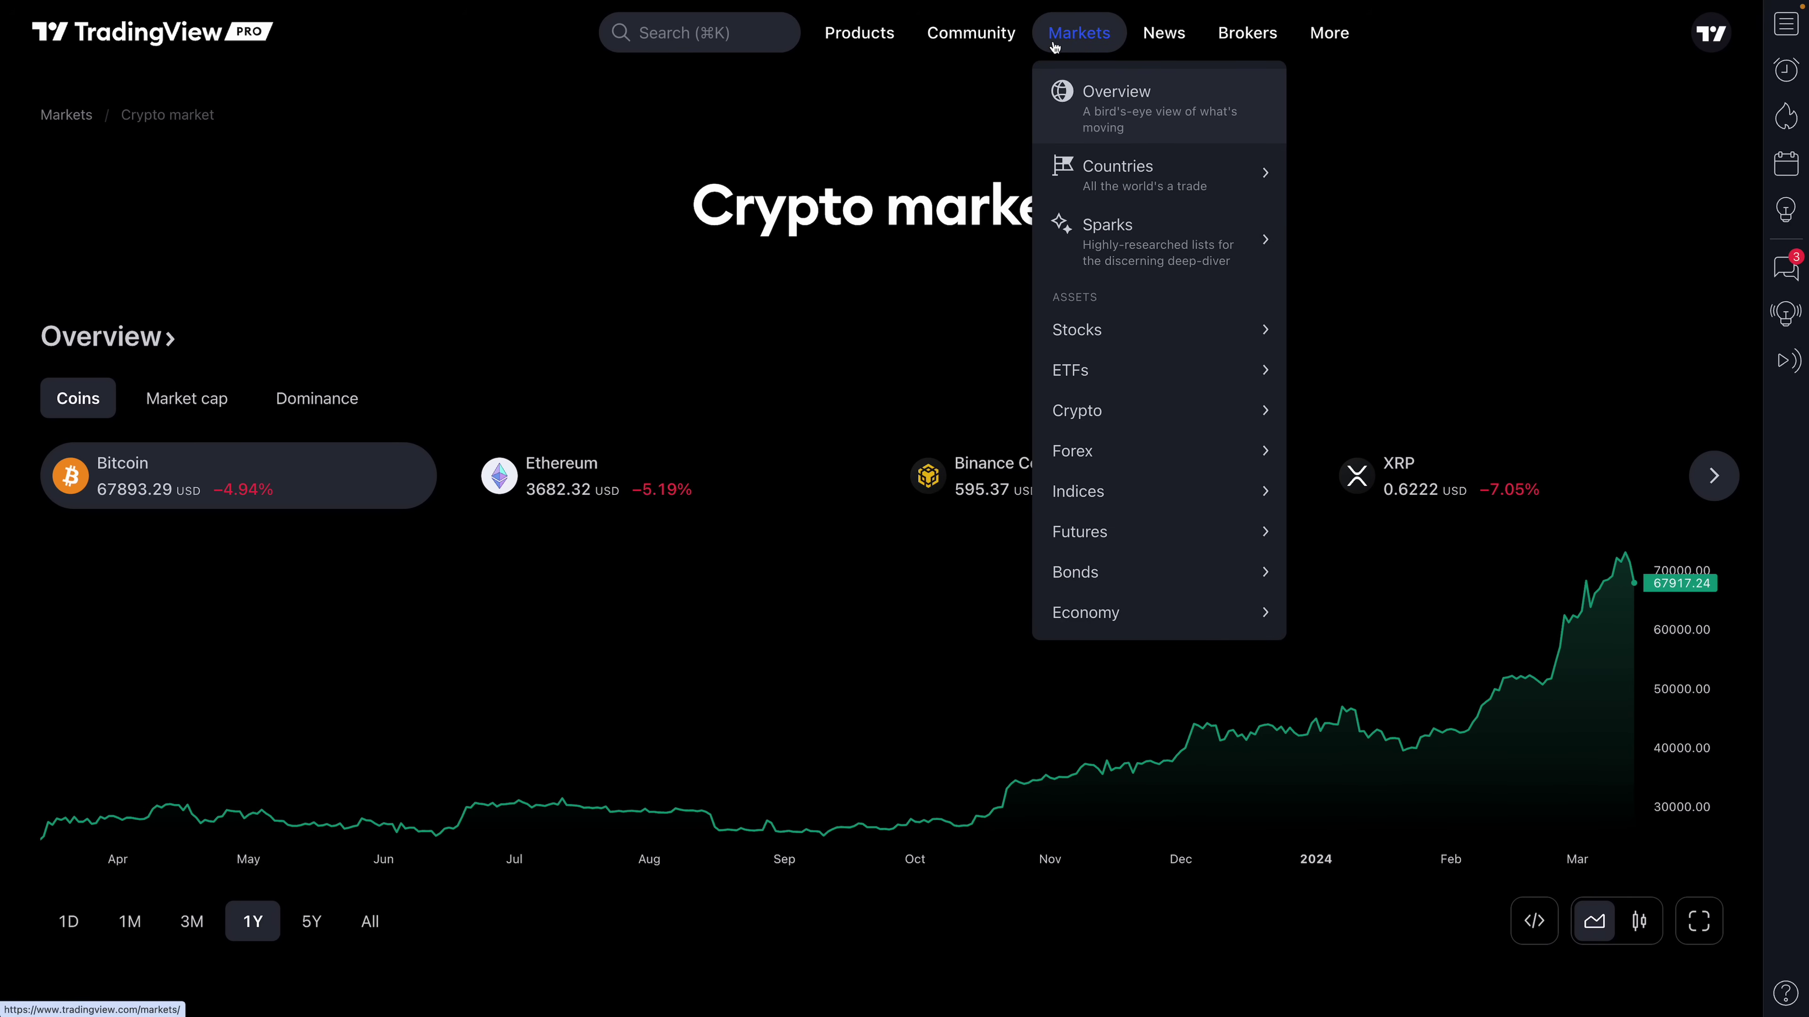
mouse_move(1149, 423)
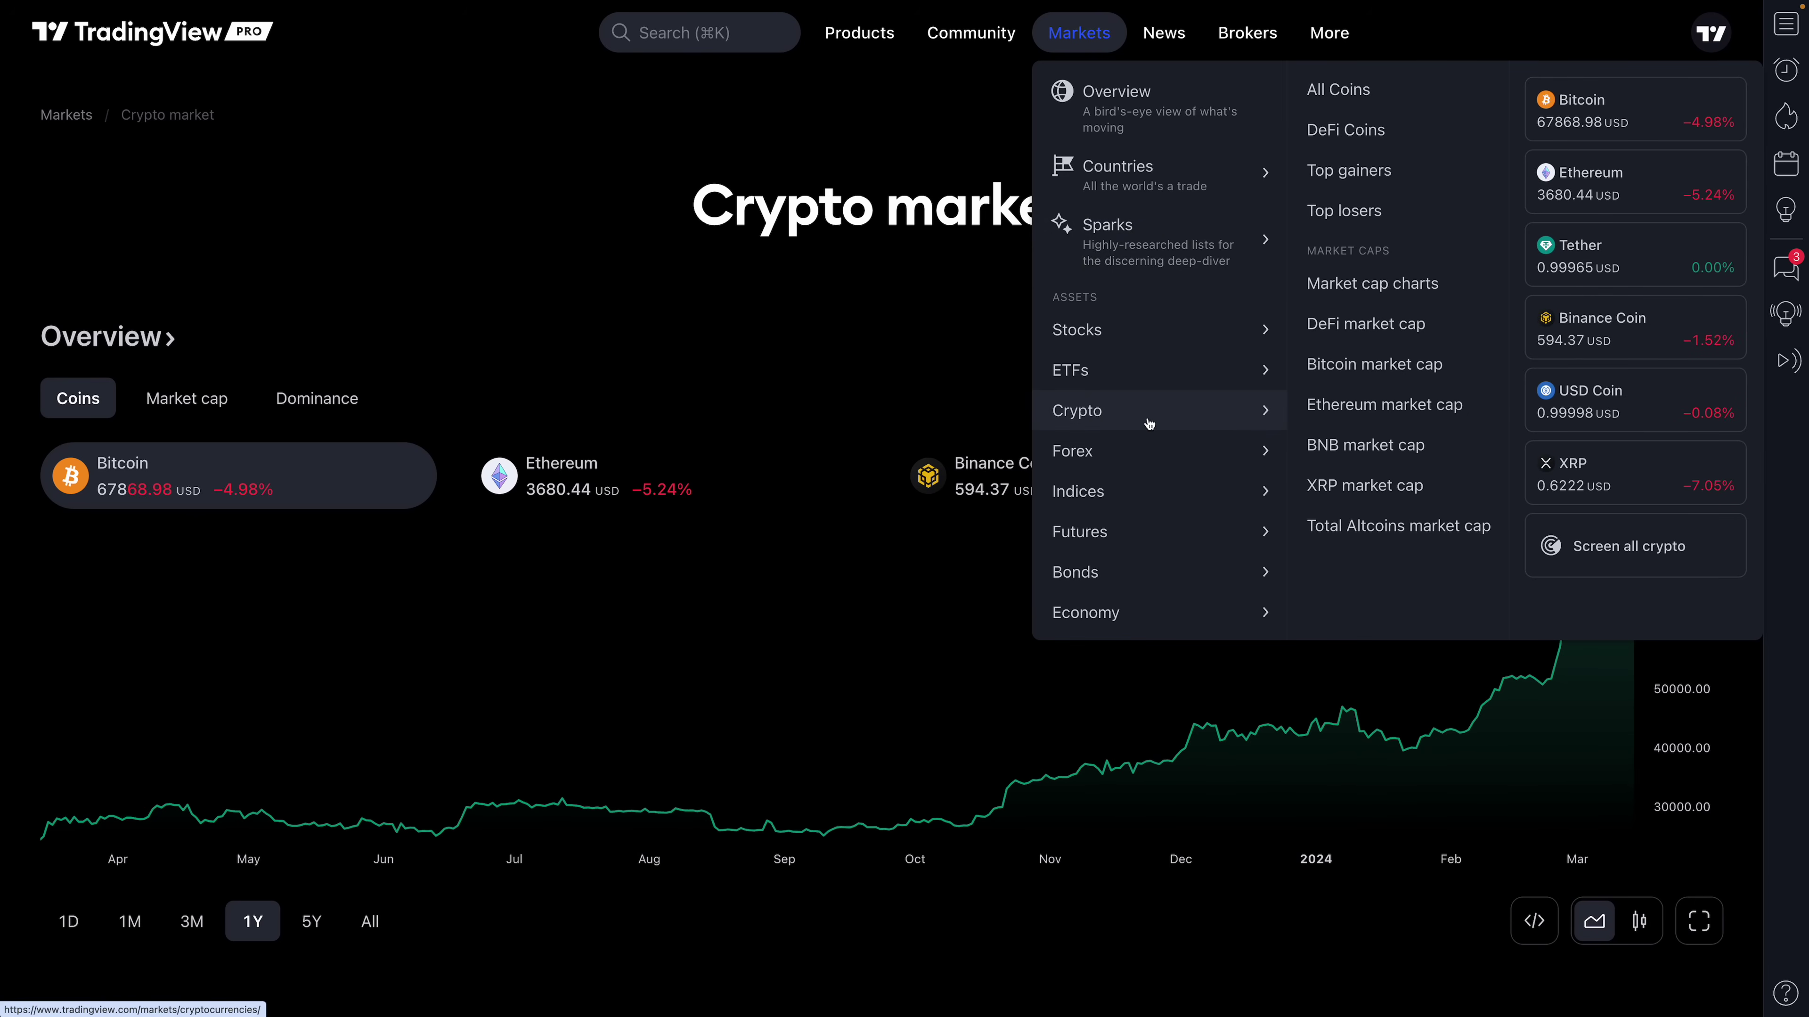
click(1148, 423)
scroll(747, 407, down, 9)
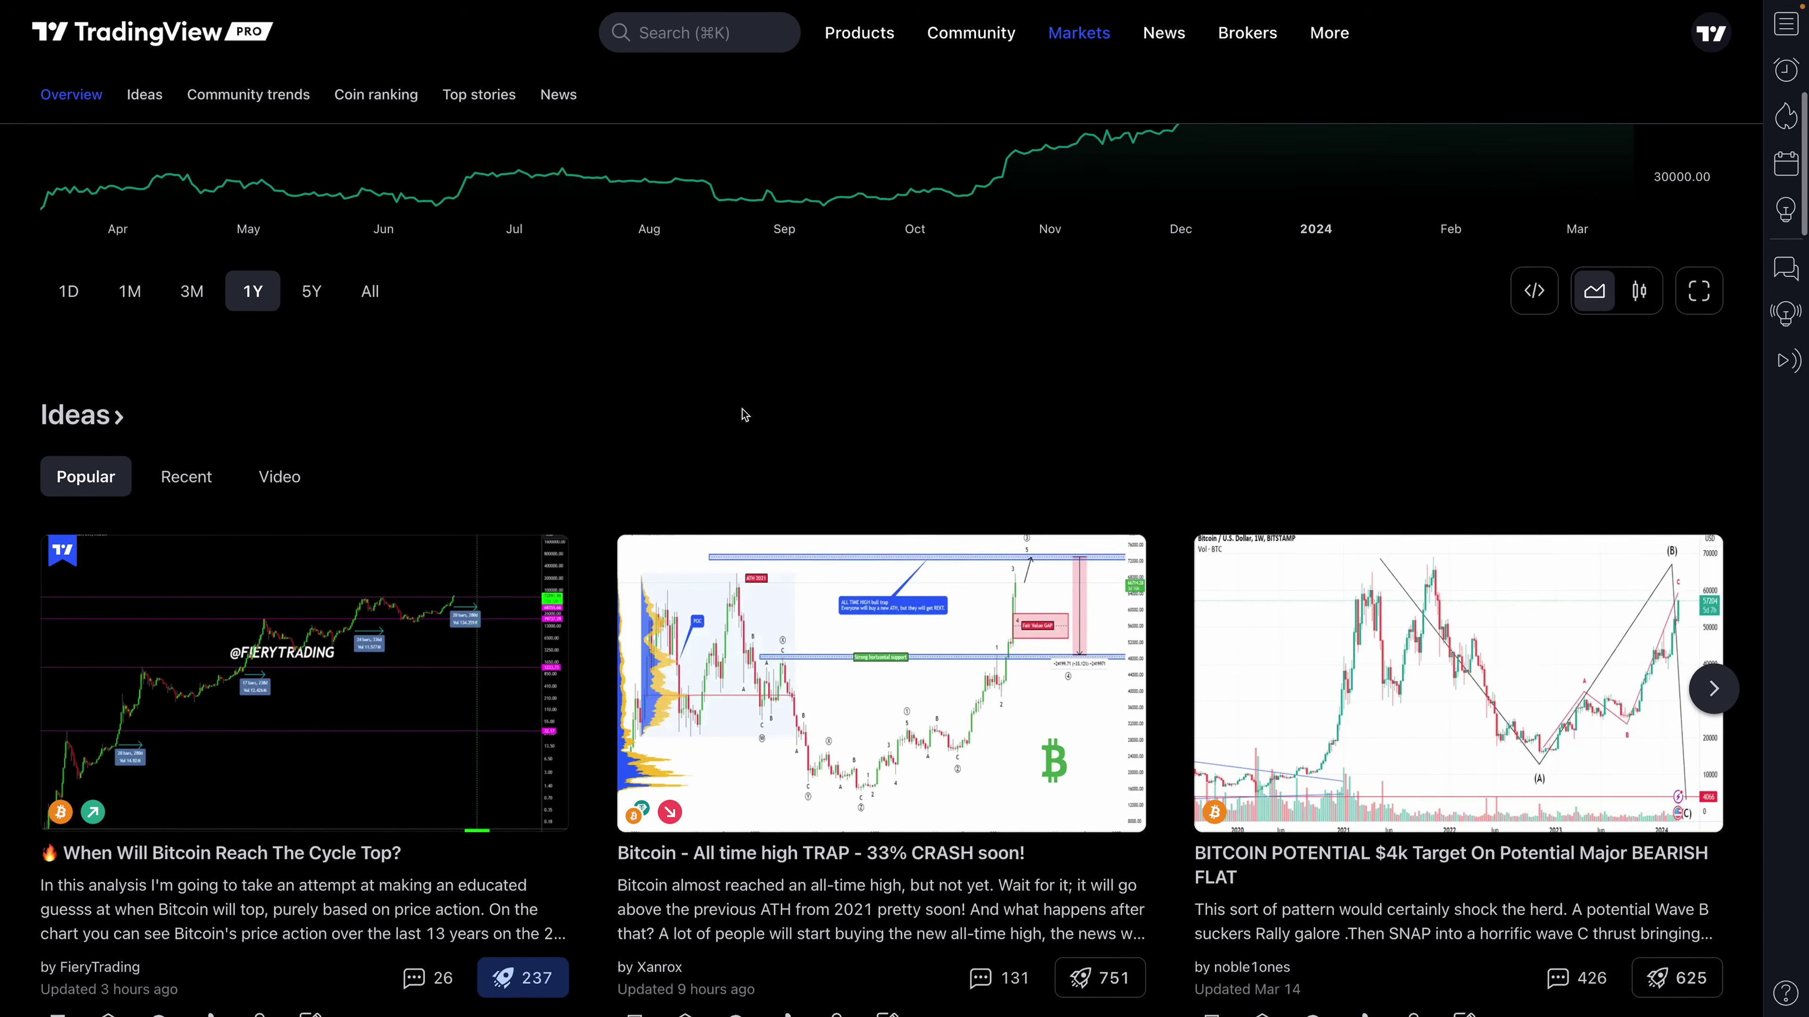
scroll(742, 408, down, 8)
scroll(742, 416, up, 5)
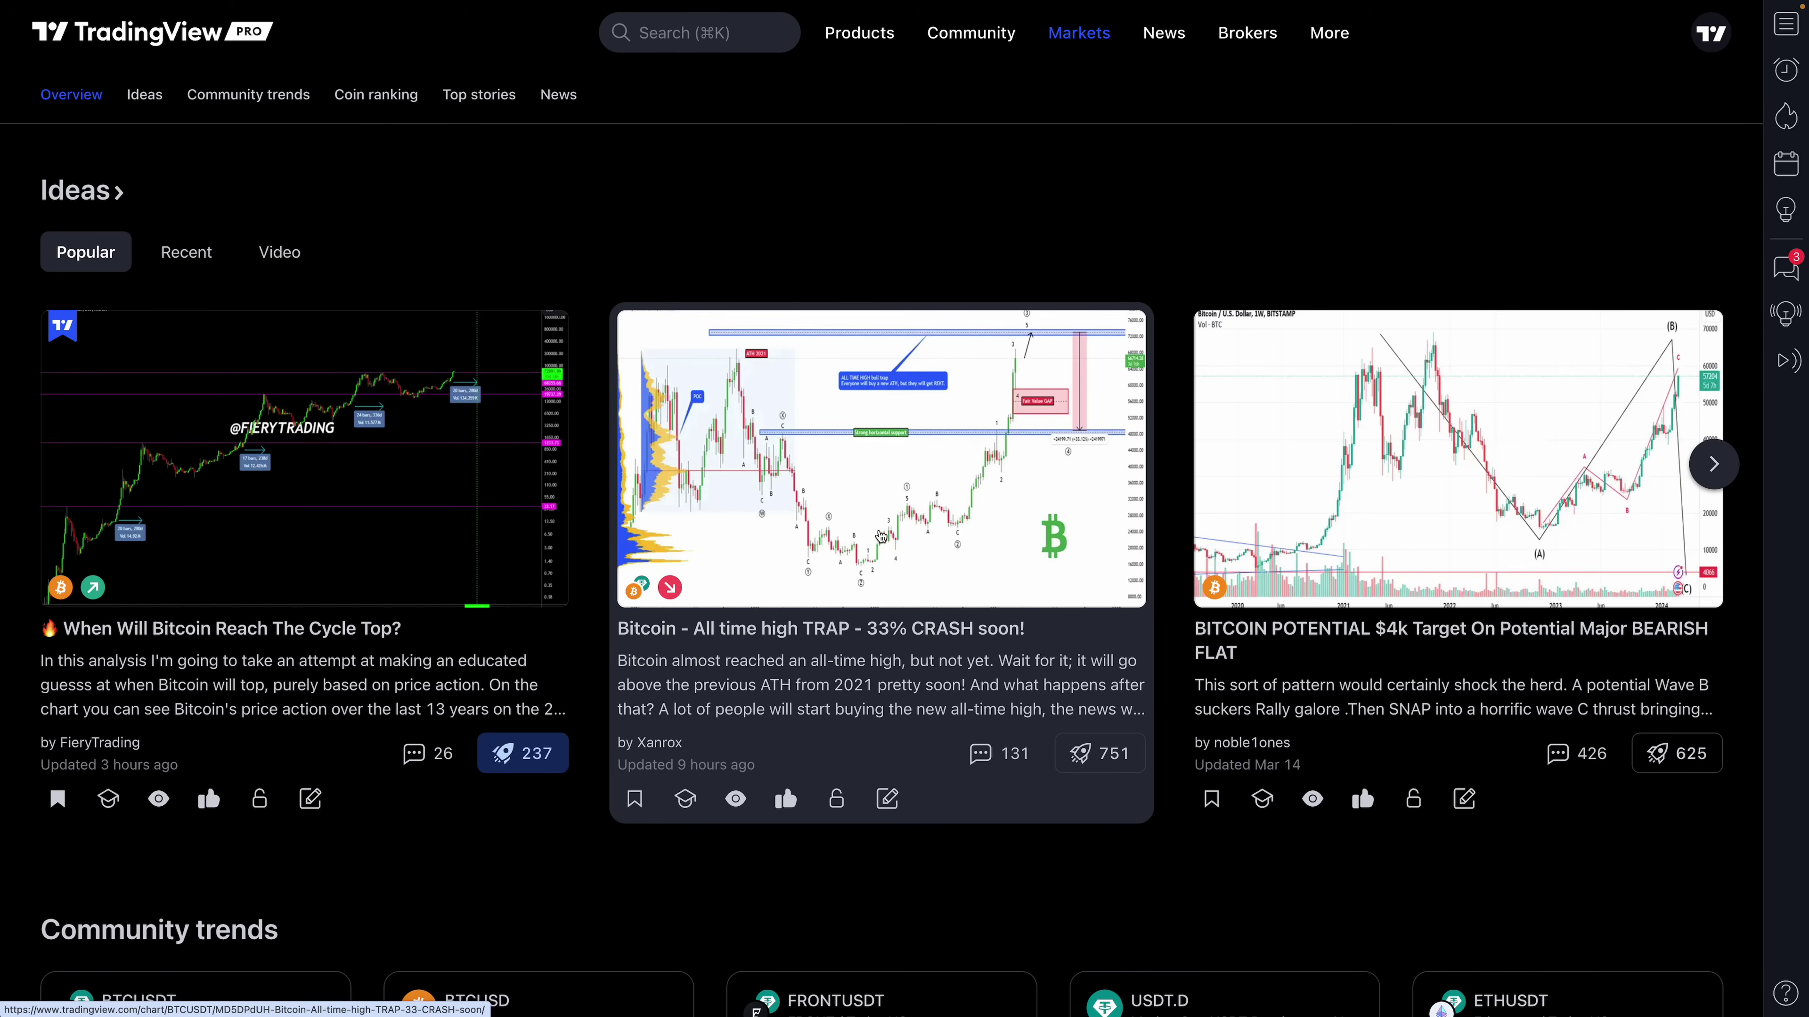
scroll(881, 538, down, 1)
scroll(880, 537, up, 2)
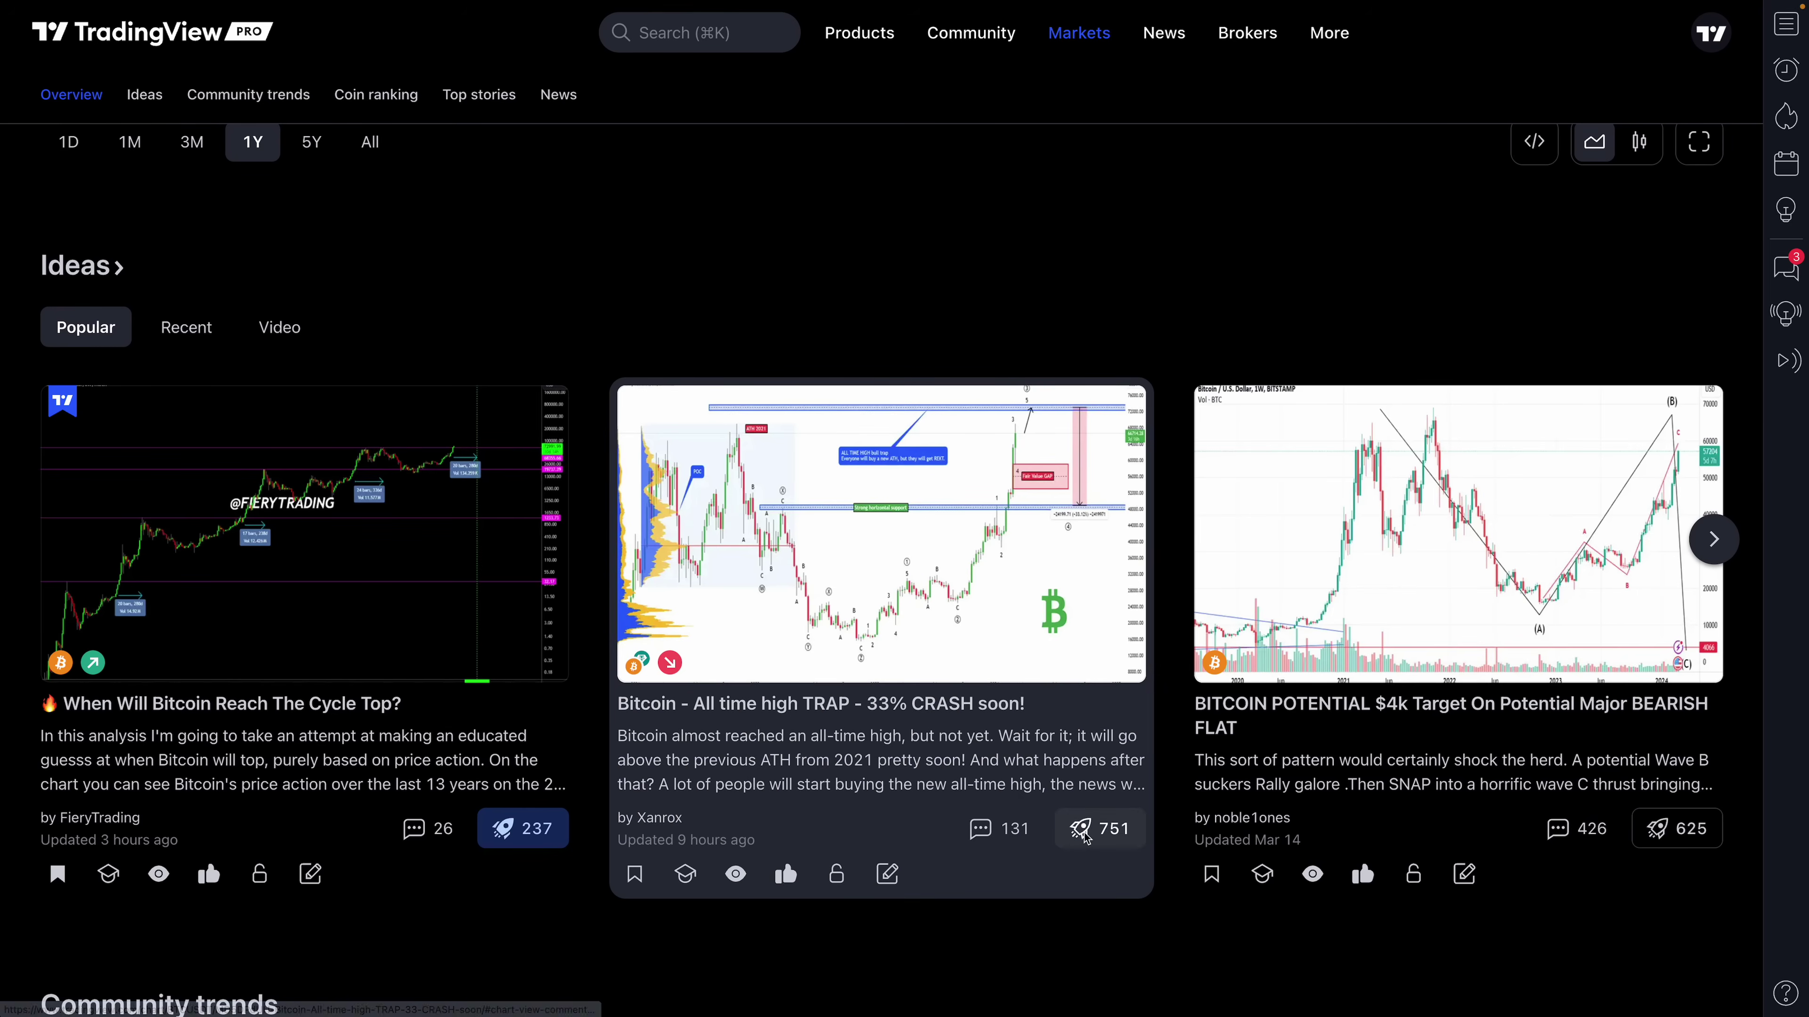
- Look through the Crypto market page's community trends, market cap and TVL rankings, gainers, losers, top stories and news
scroll(1026, 764, down, 5)
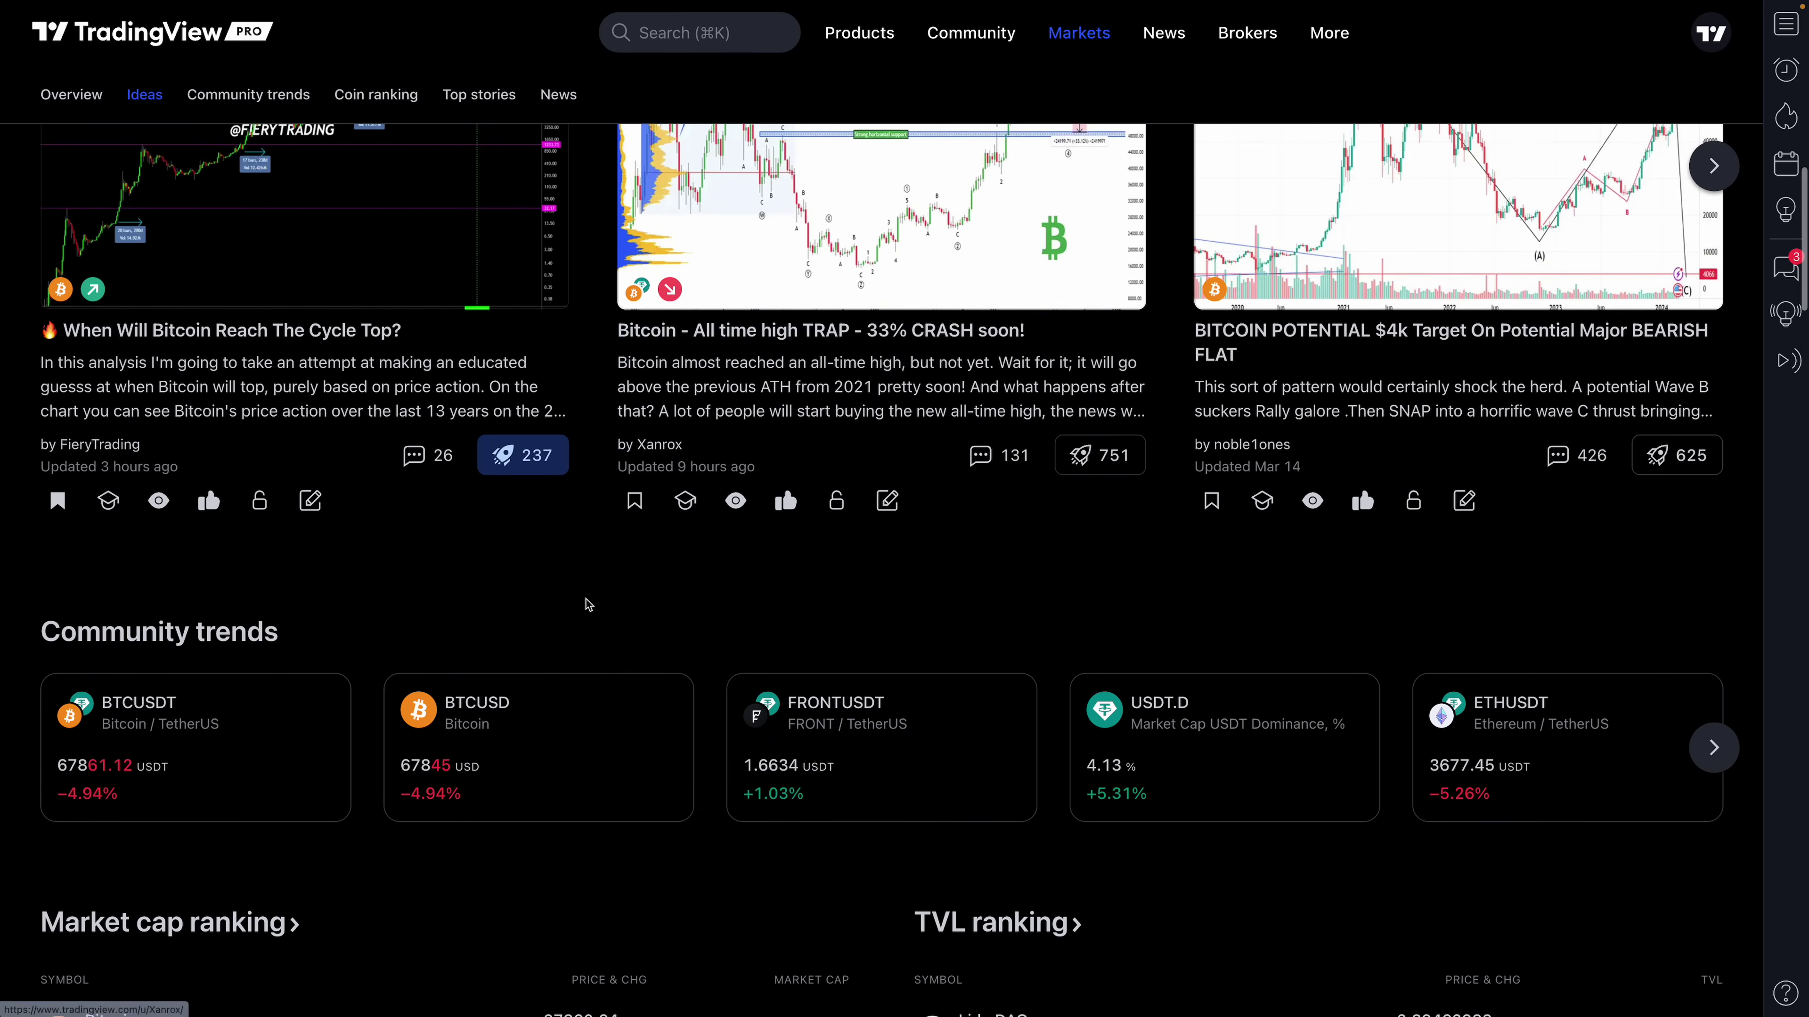
scroll(546, 616, down, 6)
scroll(546, 616, down, 11)
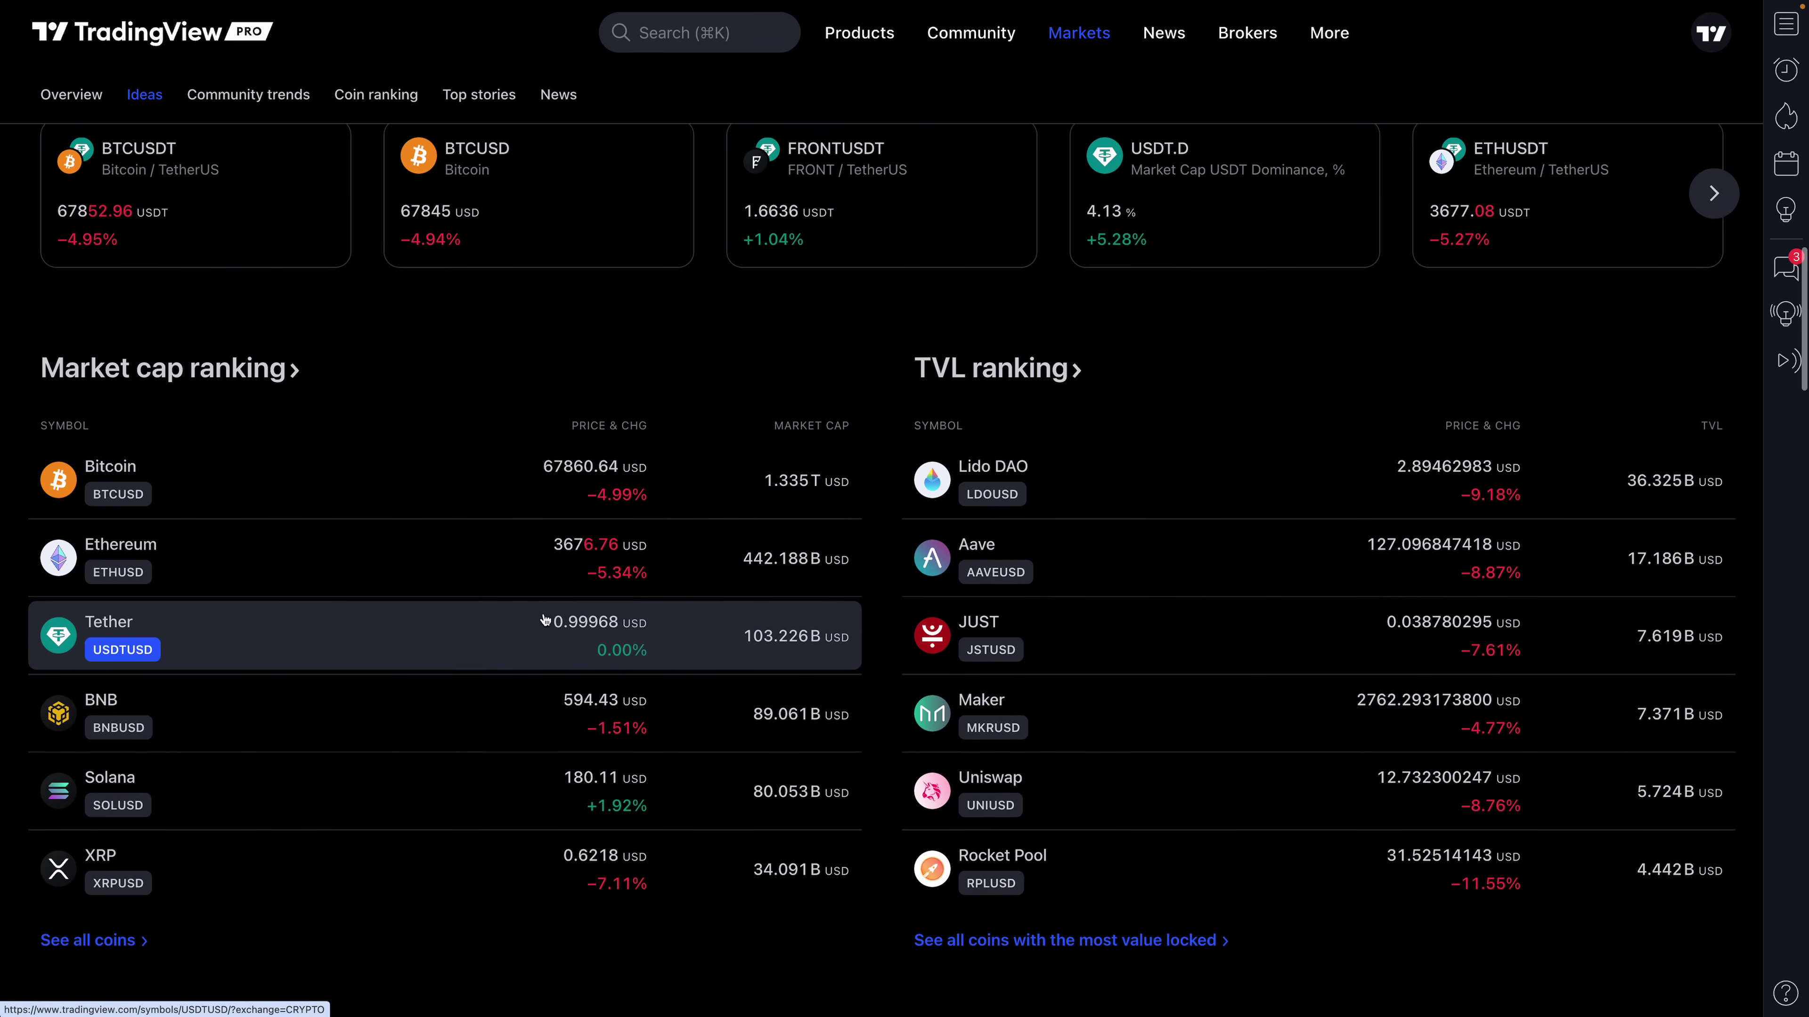
scroll(546, 615, down, 11)
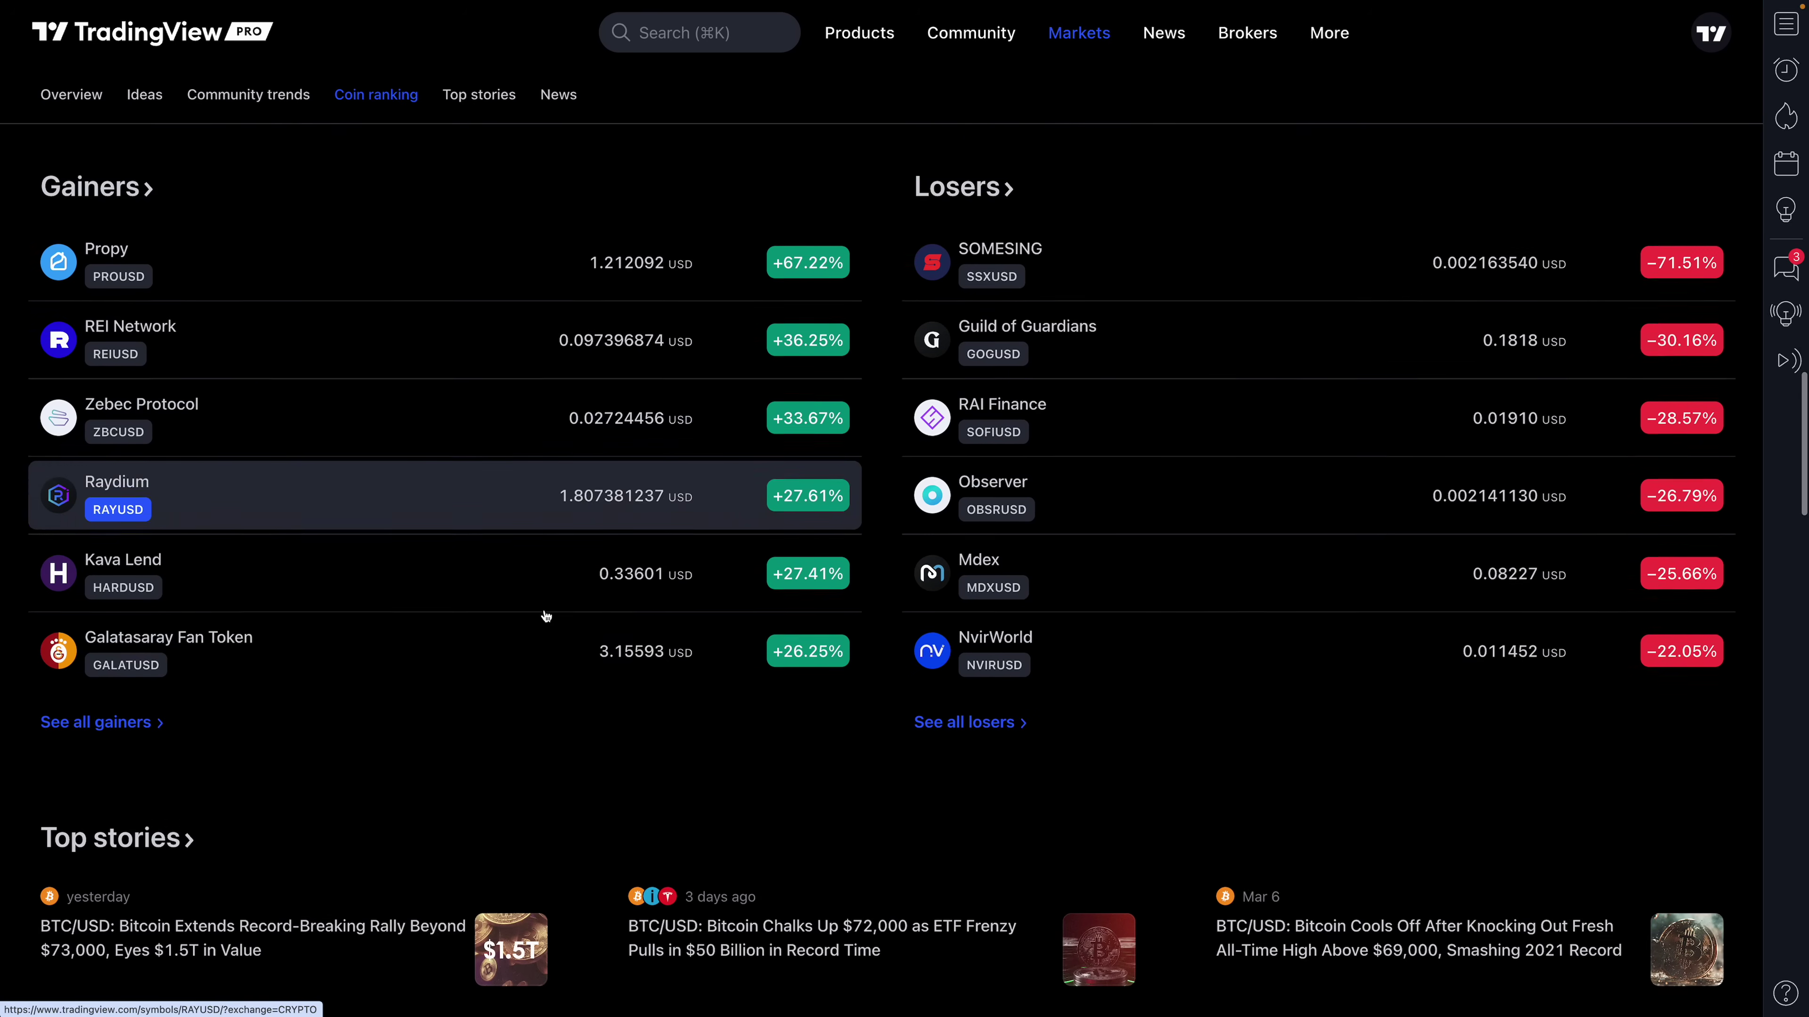
scroll(546, 617, down, 12)
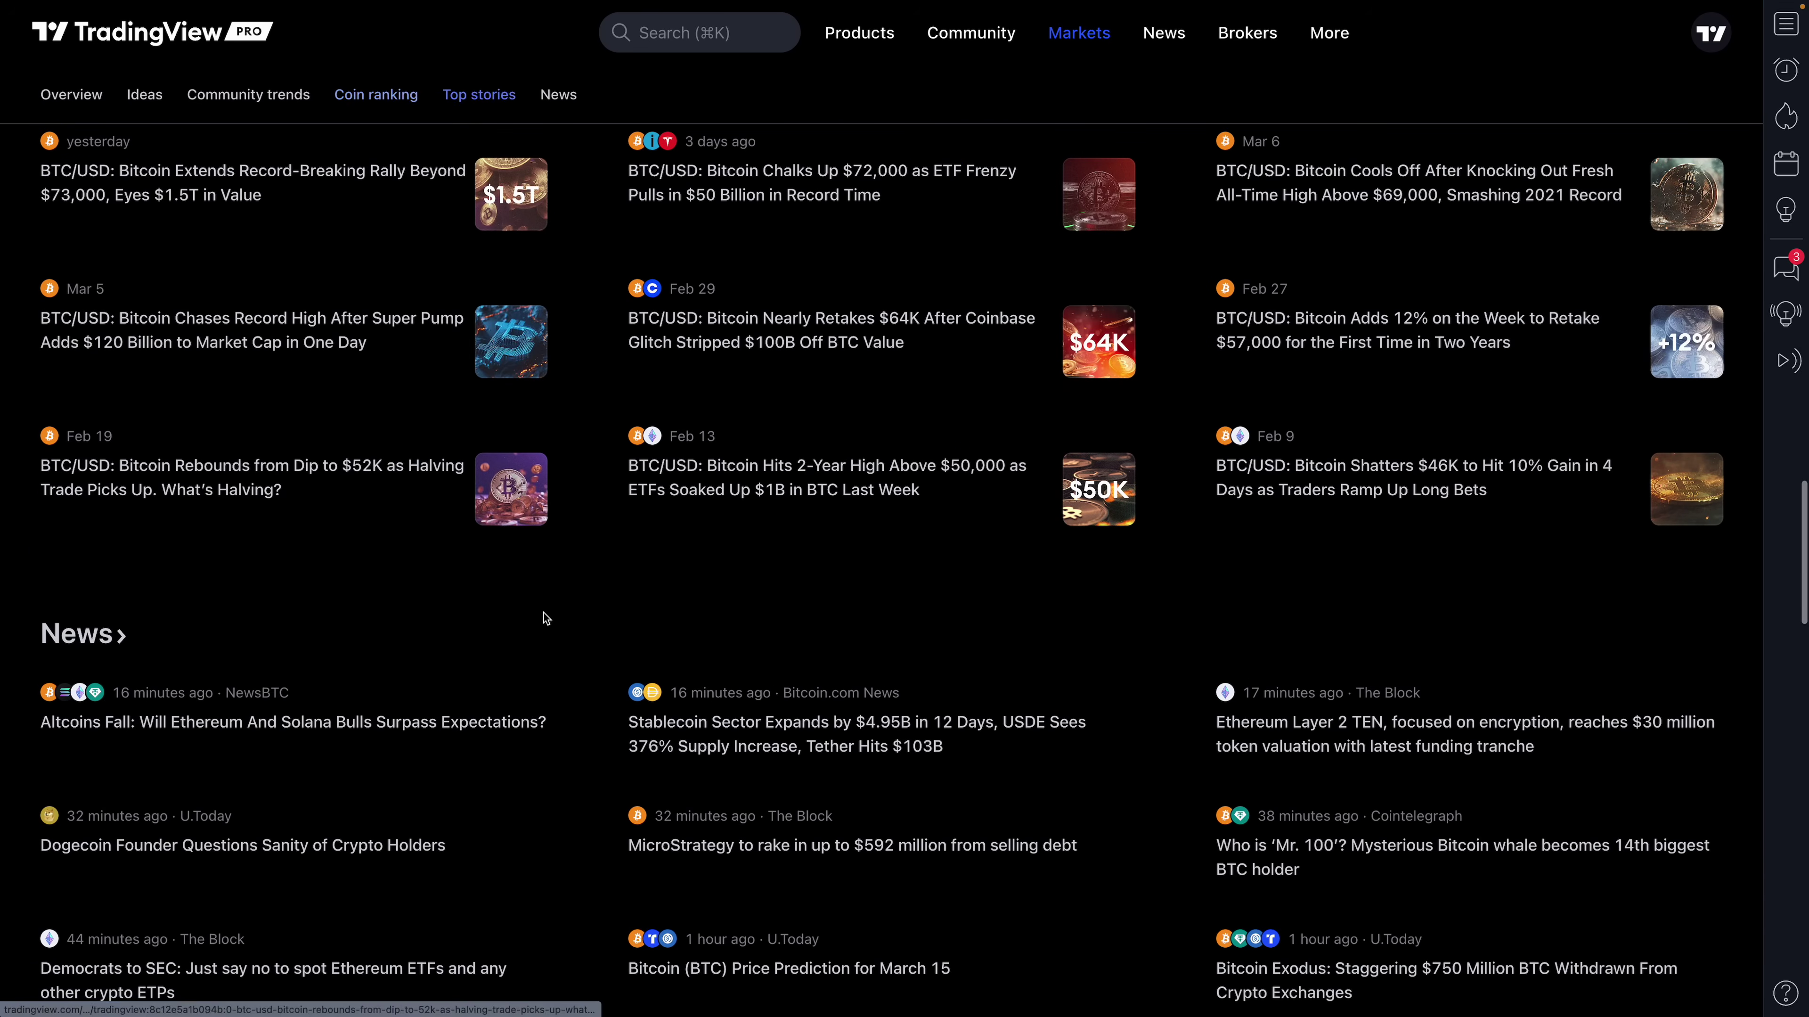
scroll(549, 614, up, 20)
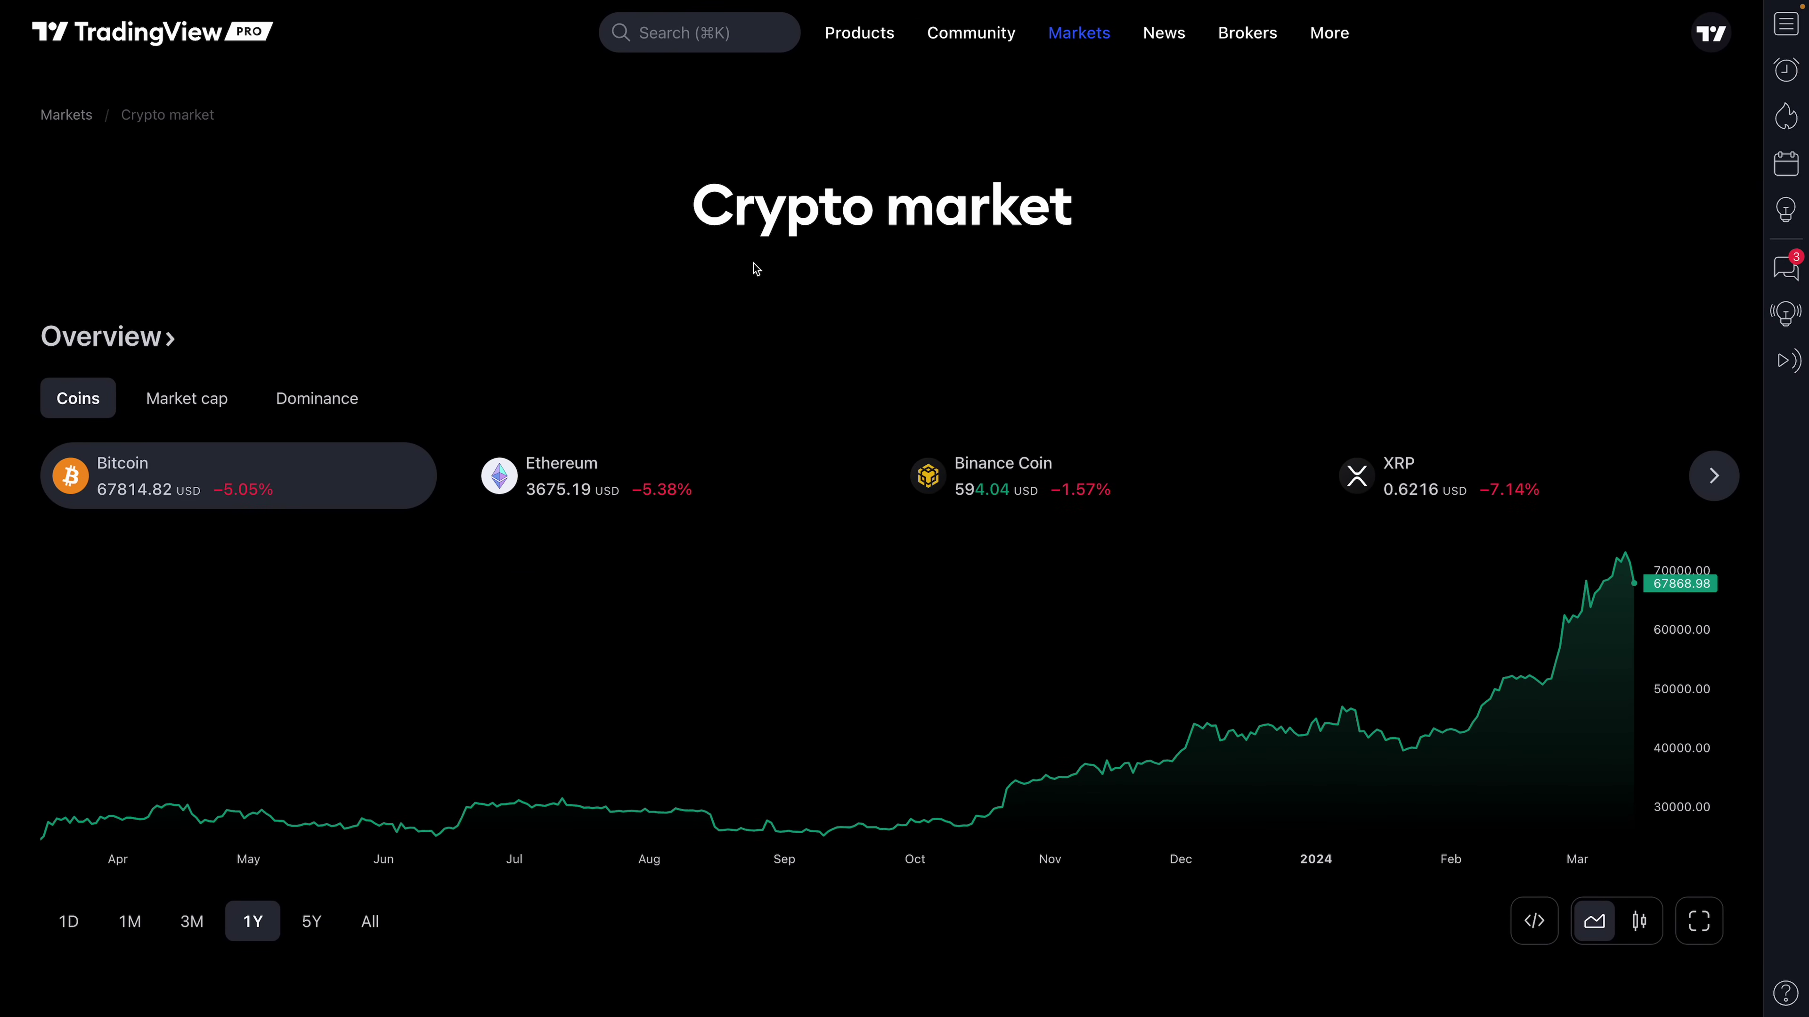
- Open the full chart with the daily Bitcoin / U.S. Dollar prices and shift it to show recent candles
click(858, 90)
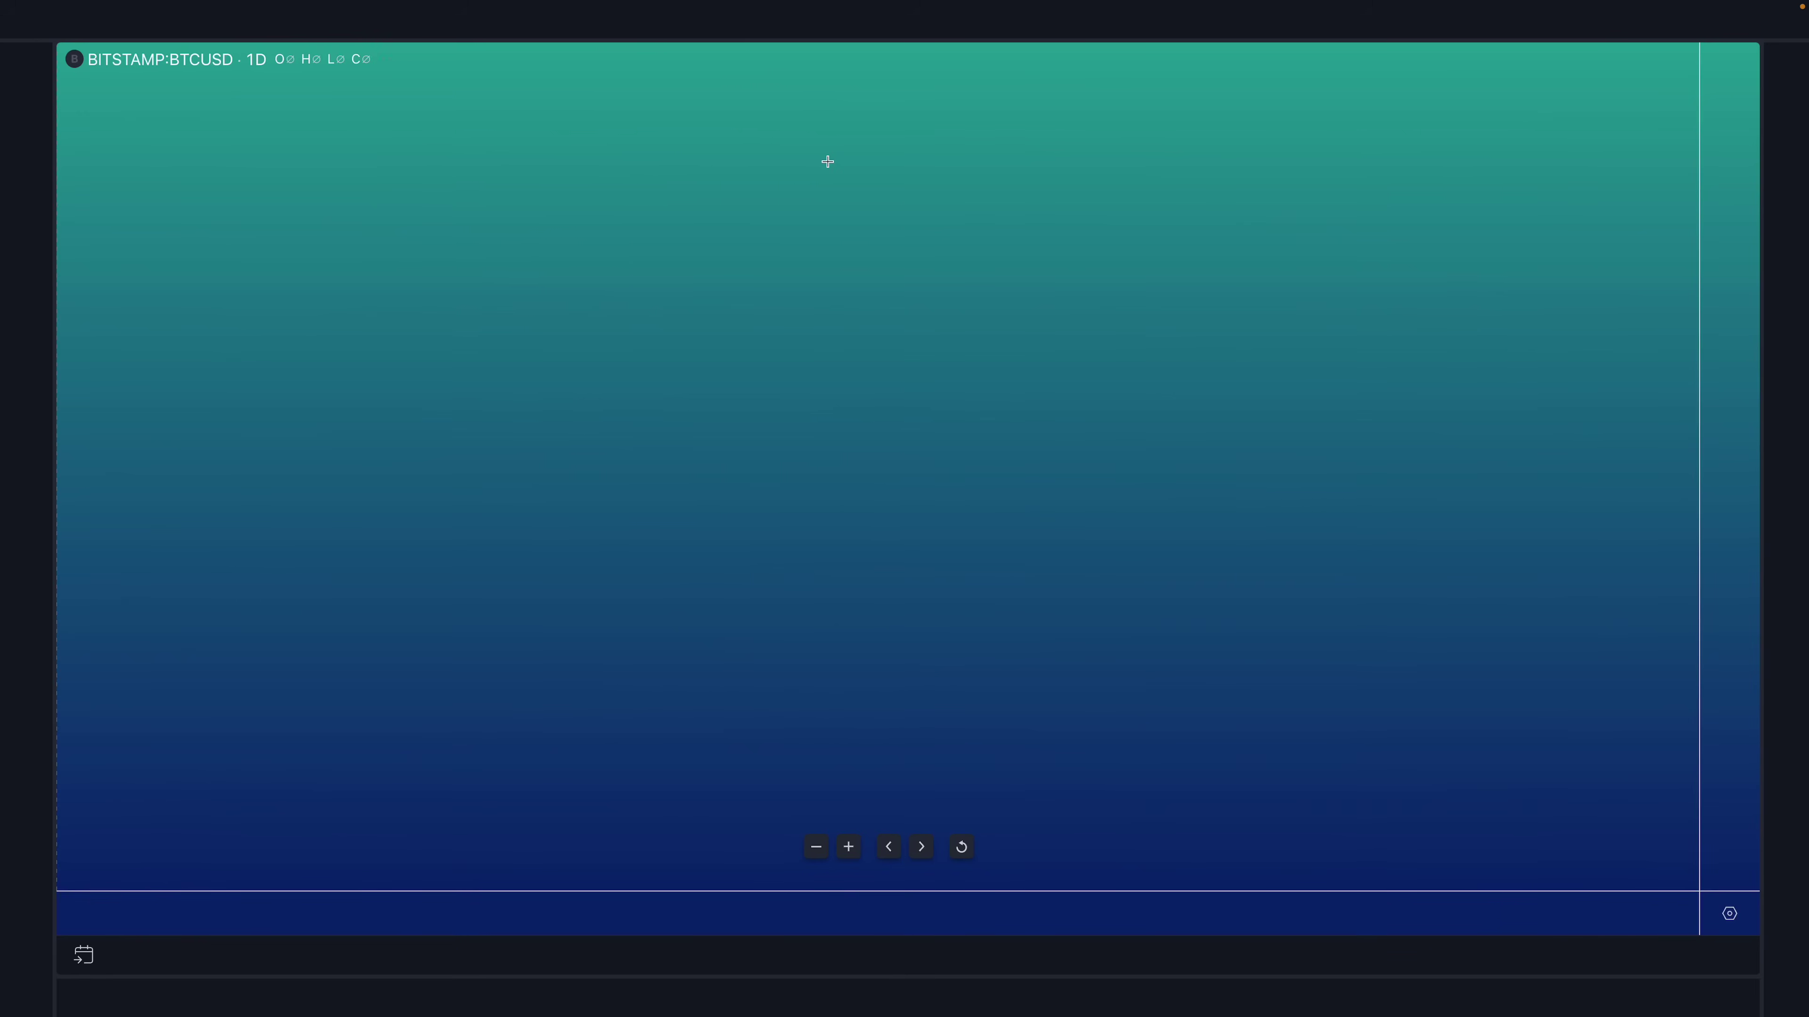
drag(770, 292, 638, 304)
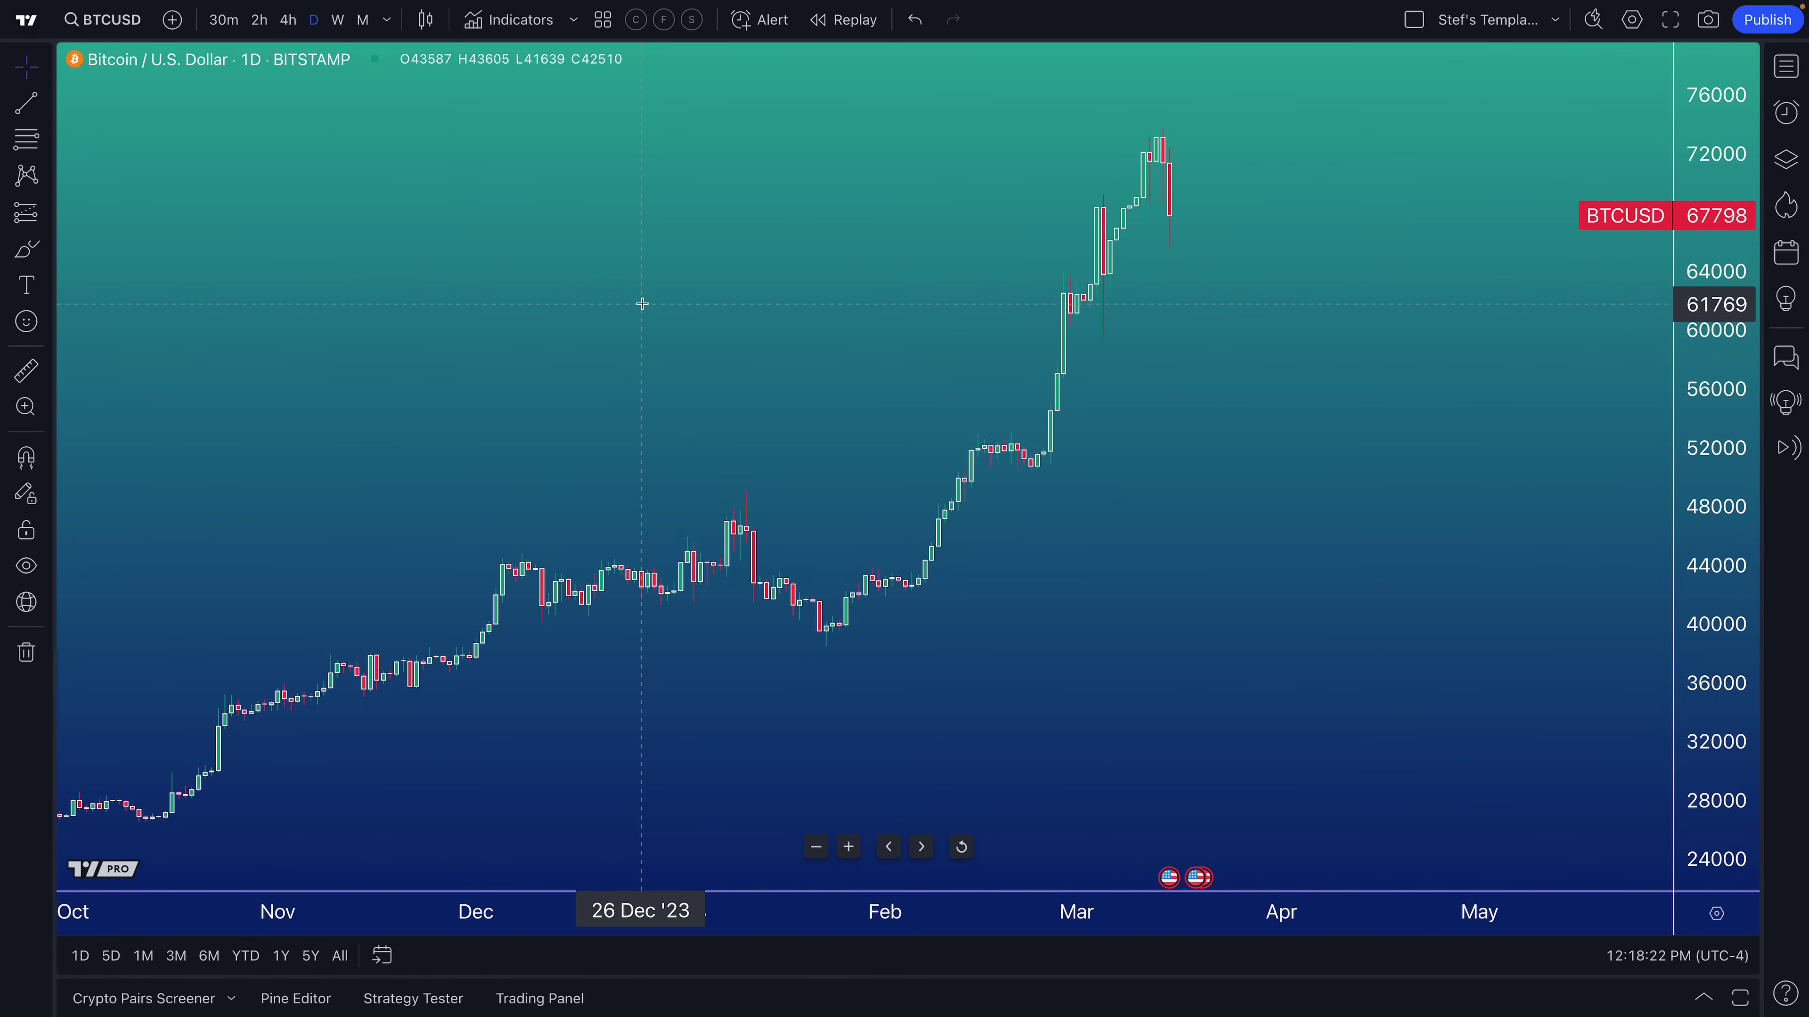